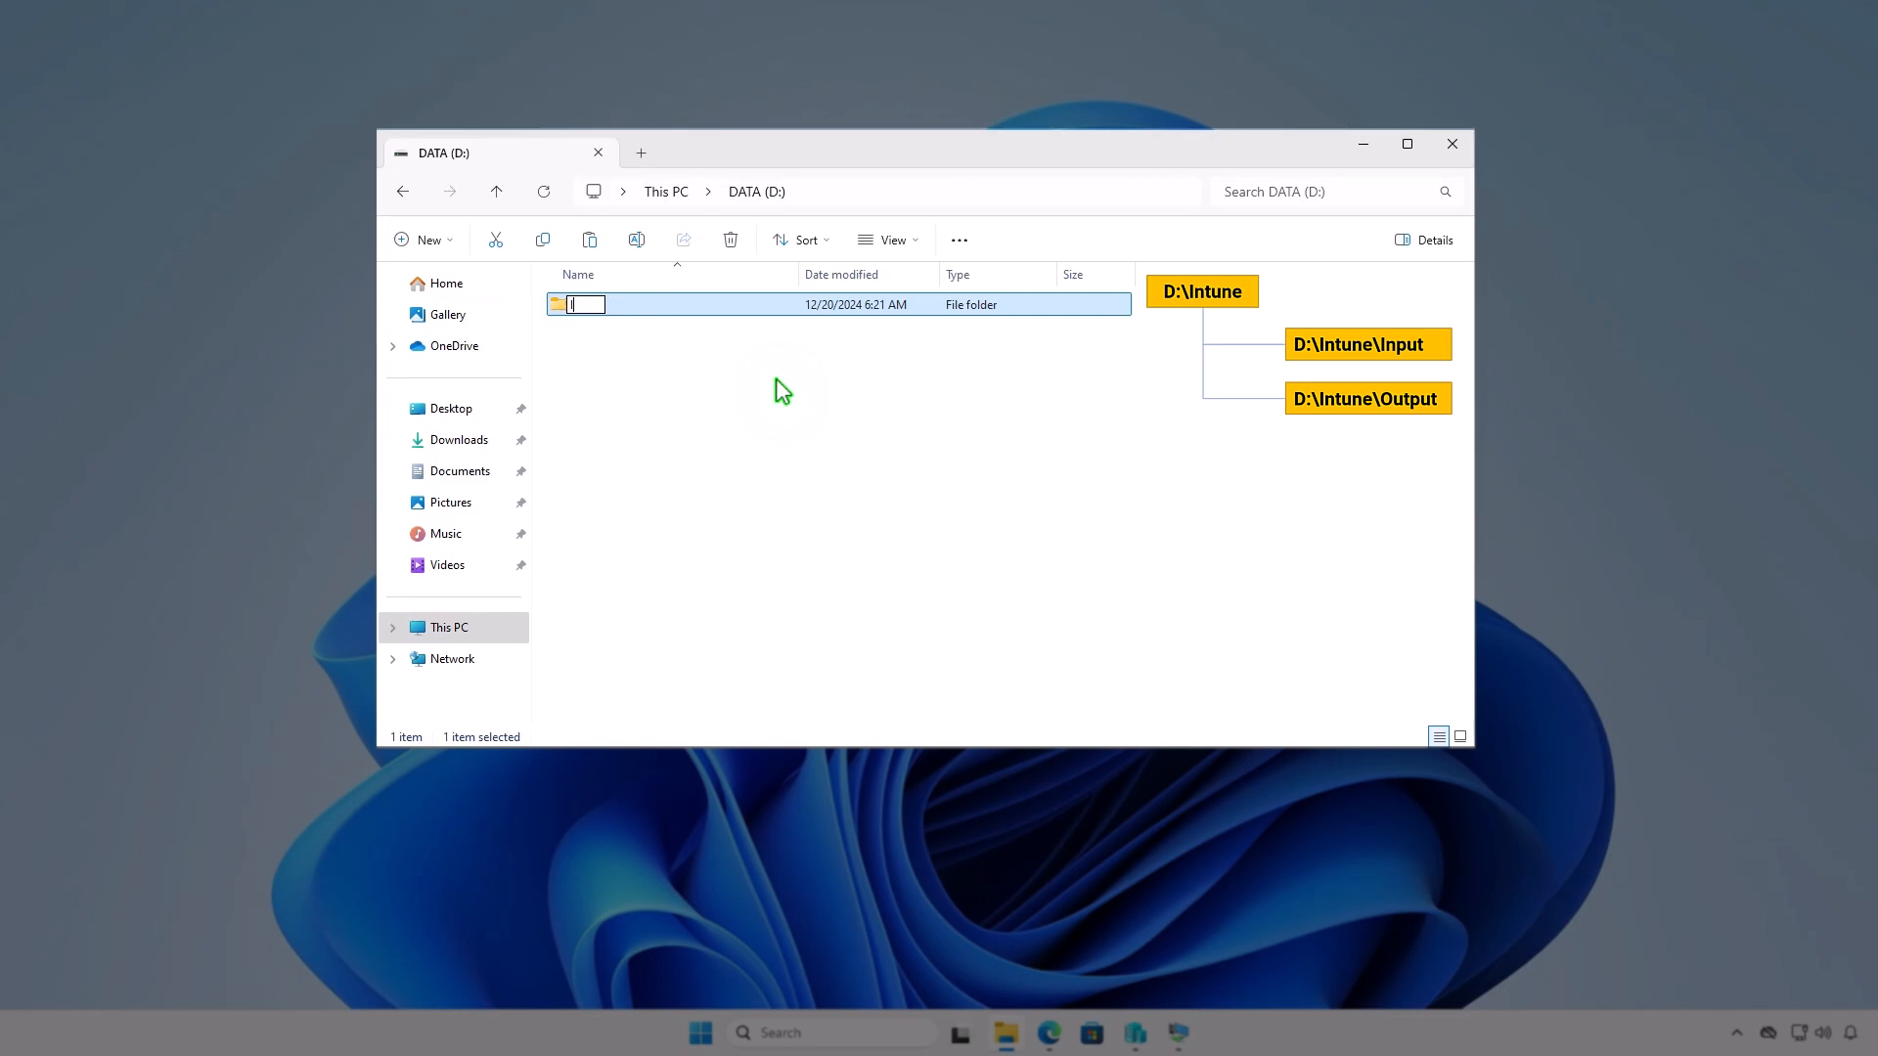
# - Name the new folder on the D: drive Intune and create a subfolder named Input inside it
pyautogui.press('Return')
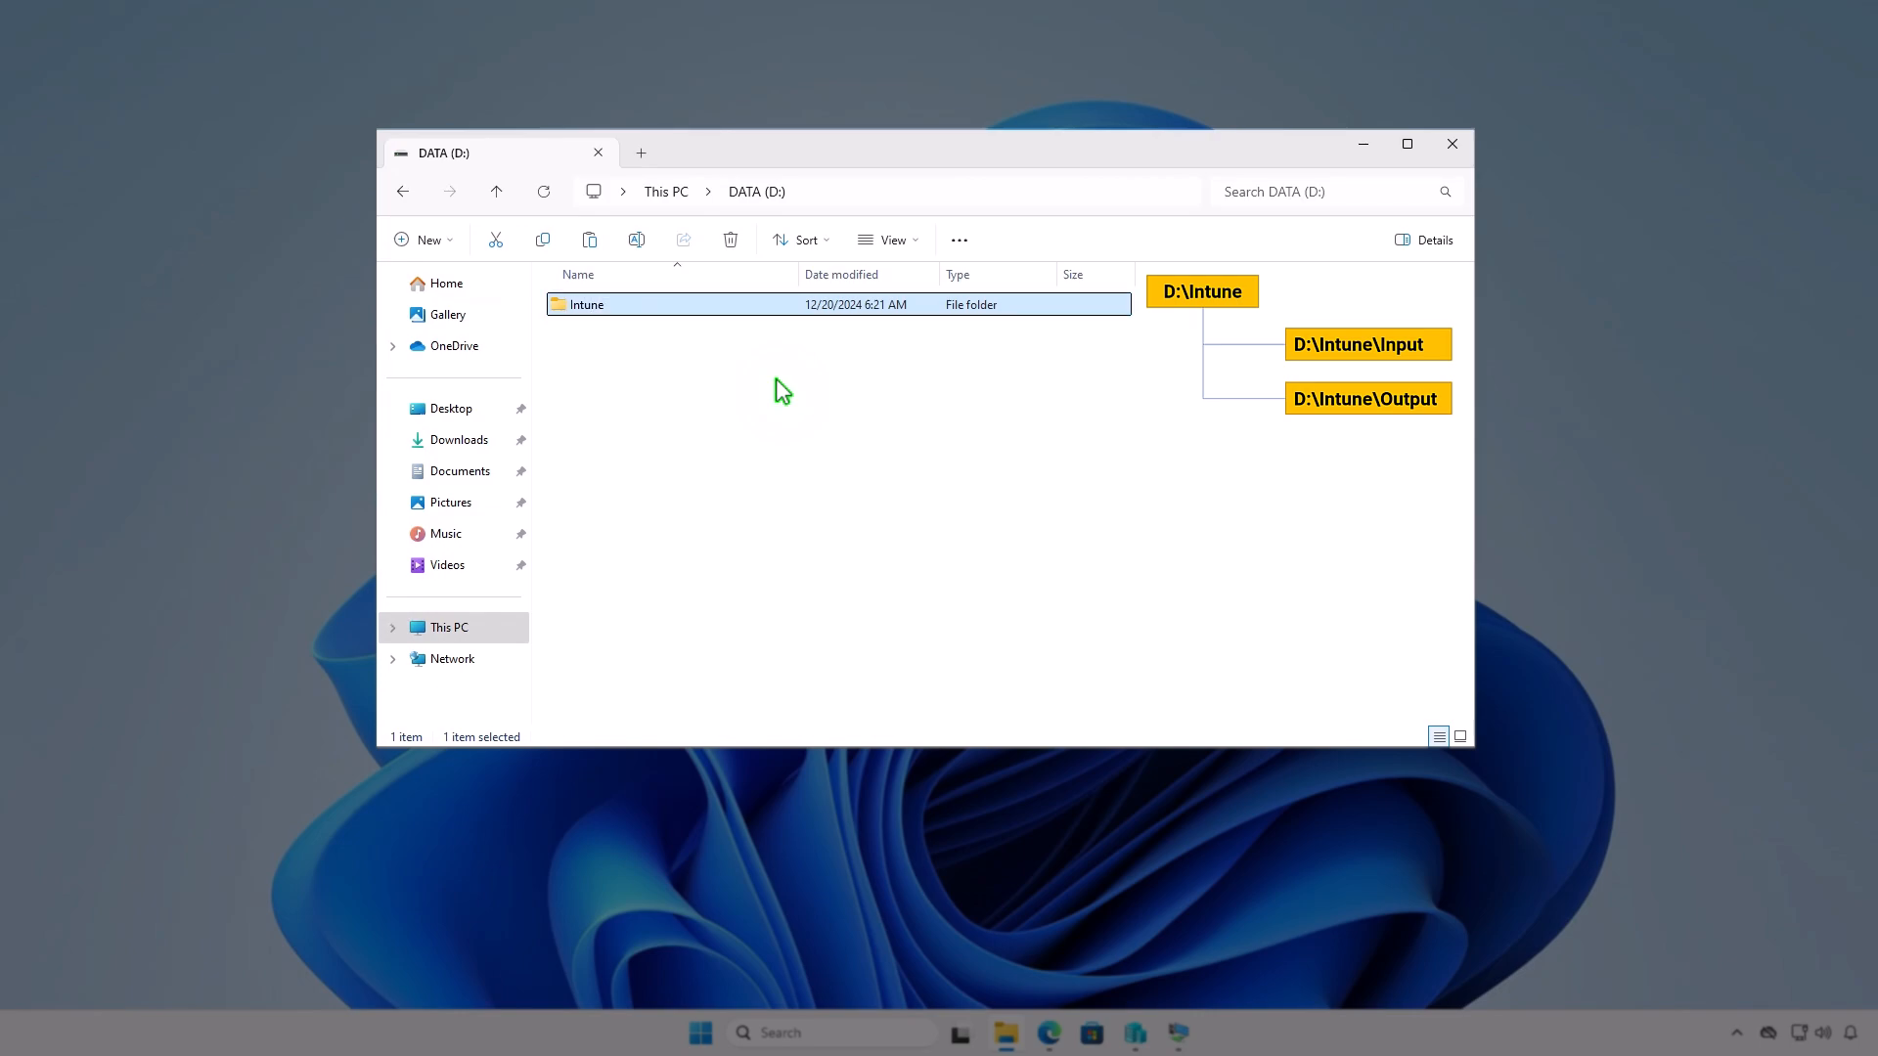
pyautogui.press('Return')
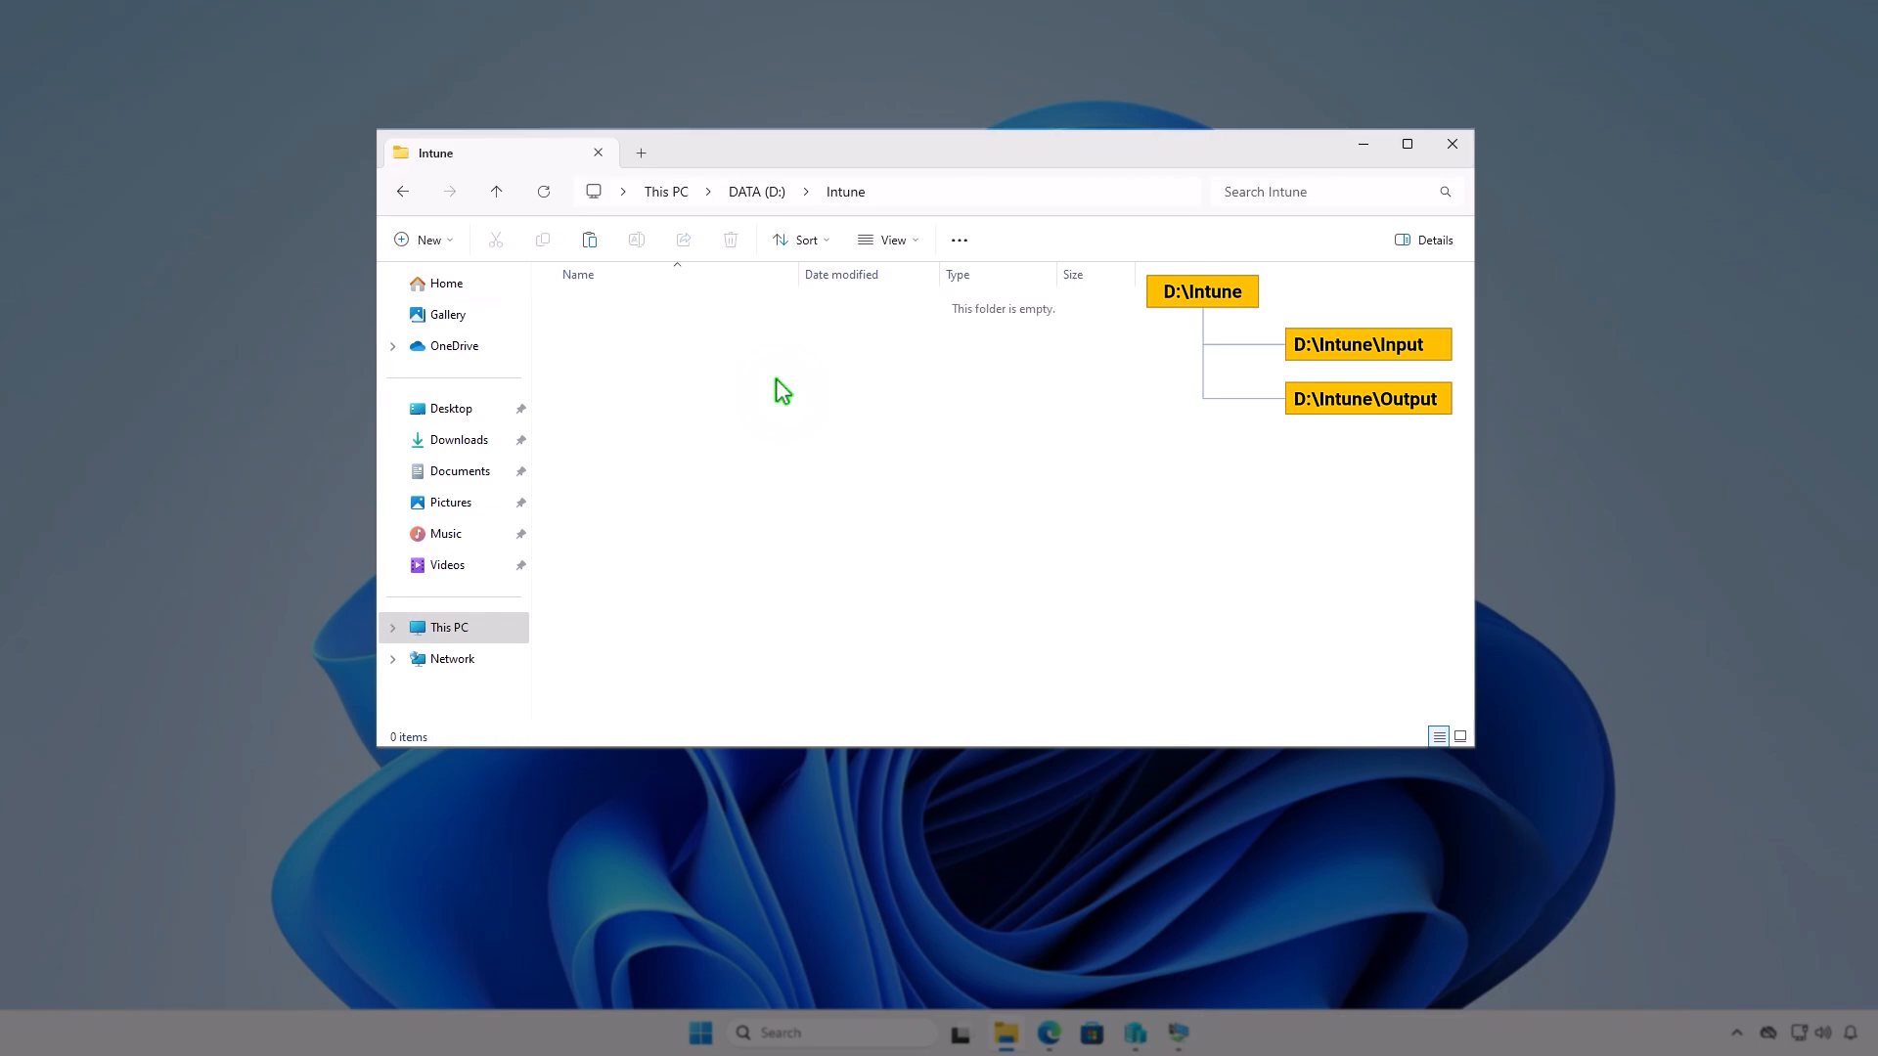
pyautogui.rightClick(777, 380)
pyautogui.moveTo(838, 578)
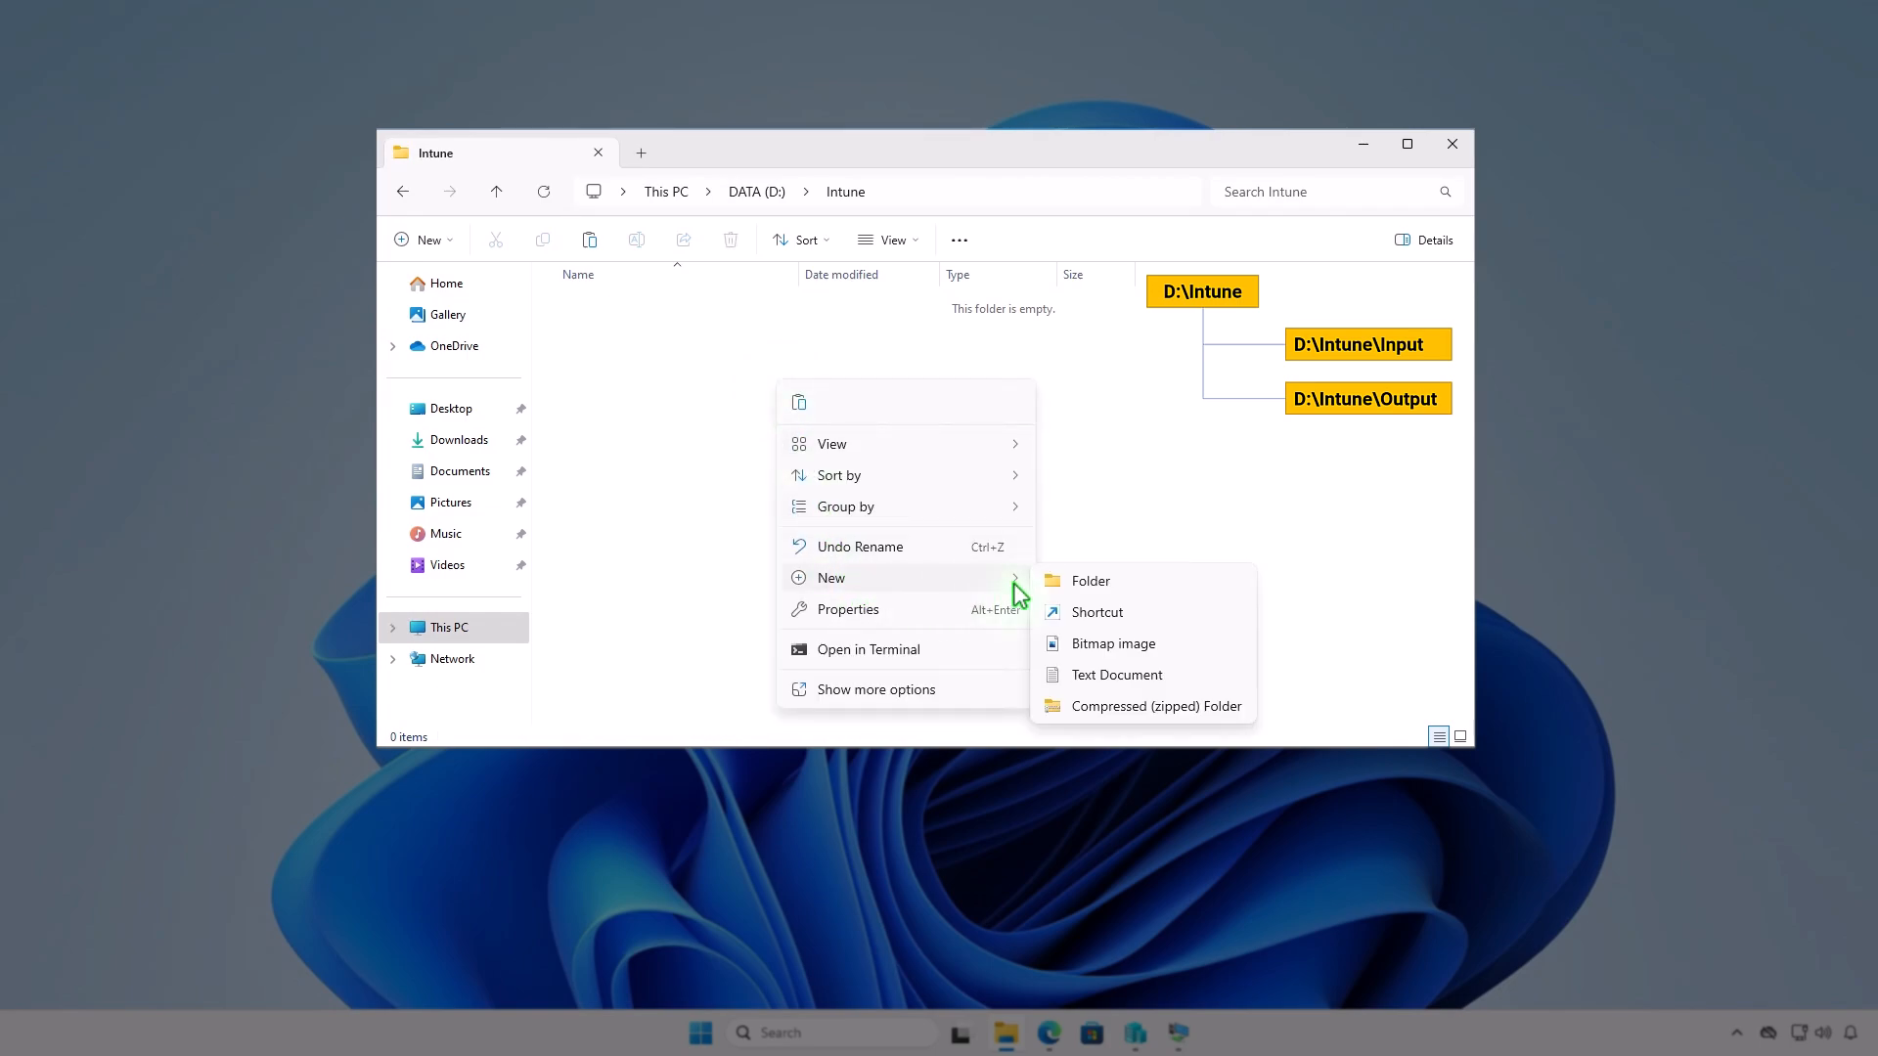
pyautogui.click(1095, 575)
pyautogui.write('In')
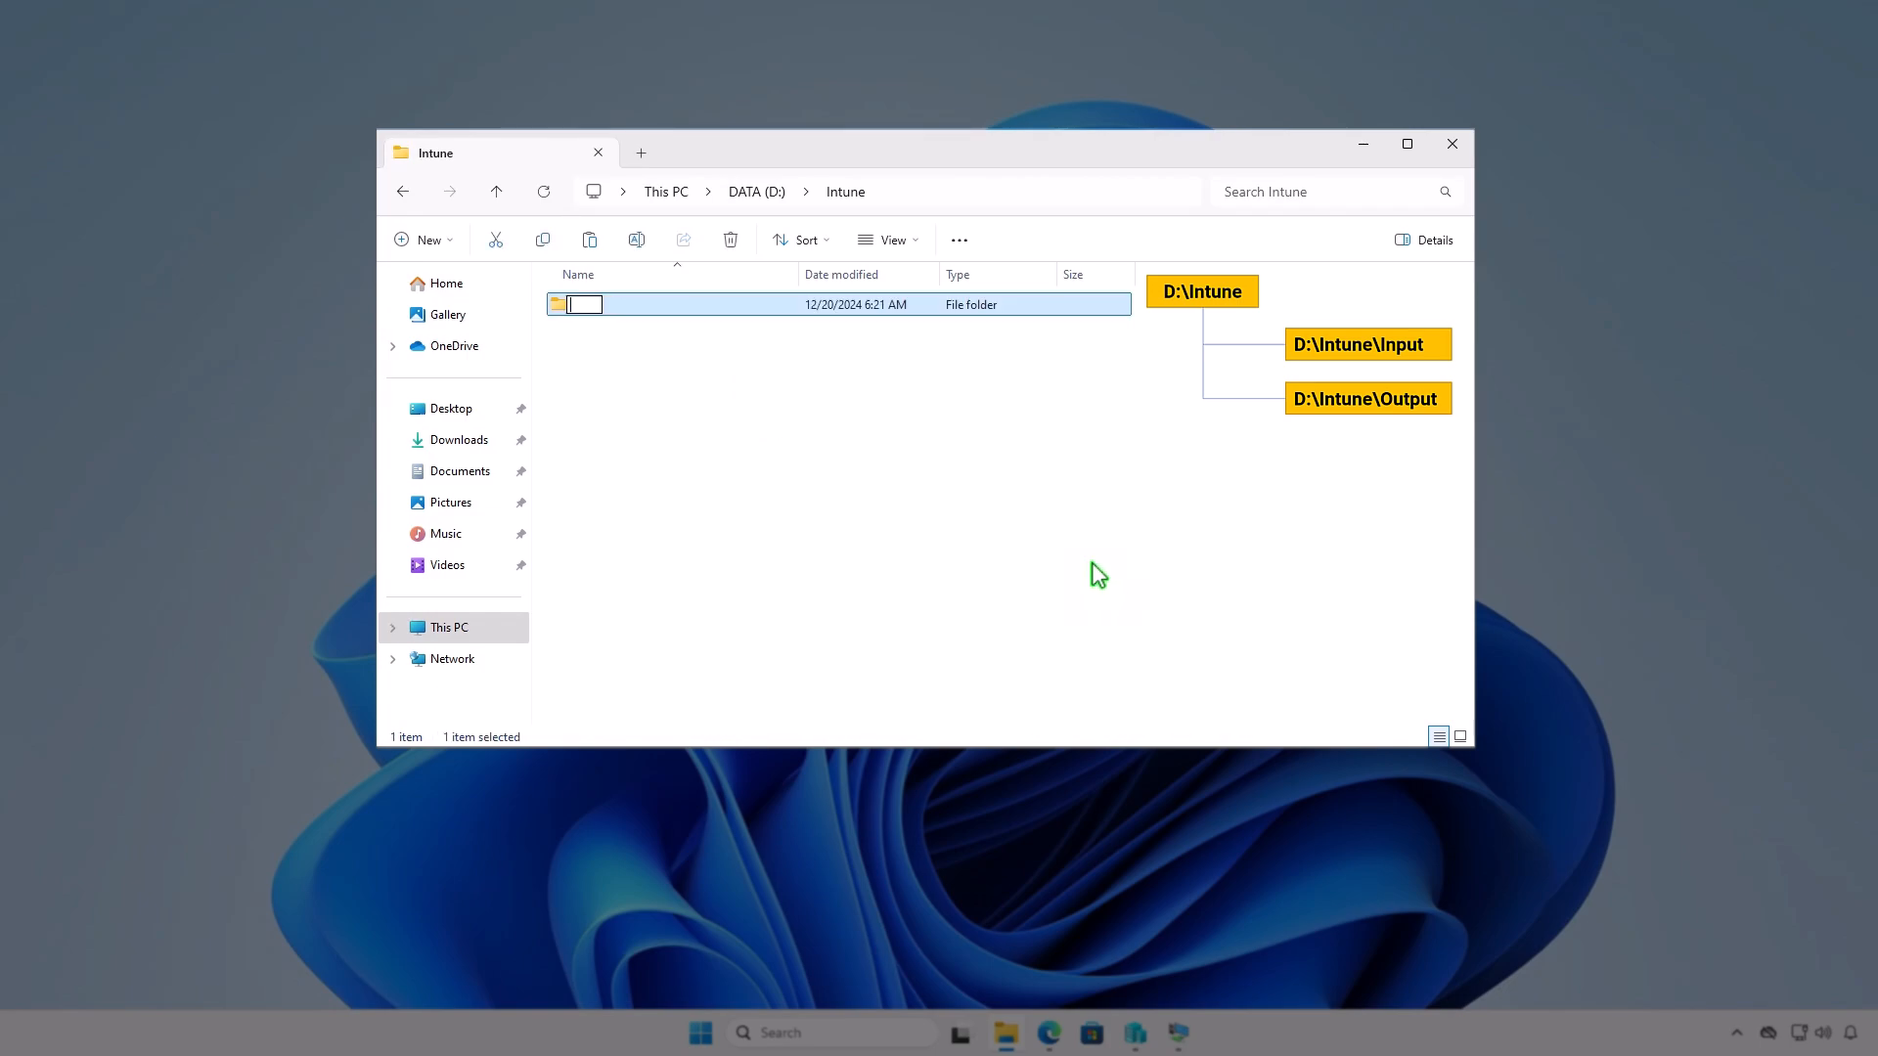
pyautogui.write('put')
pyautogui.press('Return')
# - Create a second subfolder named Output in the D:\Intune folder
pyautogui.hotkey('ctrl', 'shift', 'n')
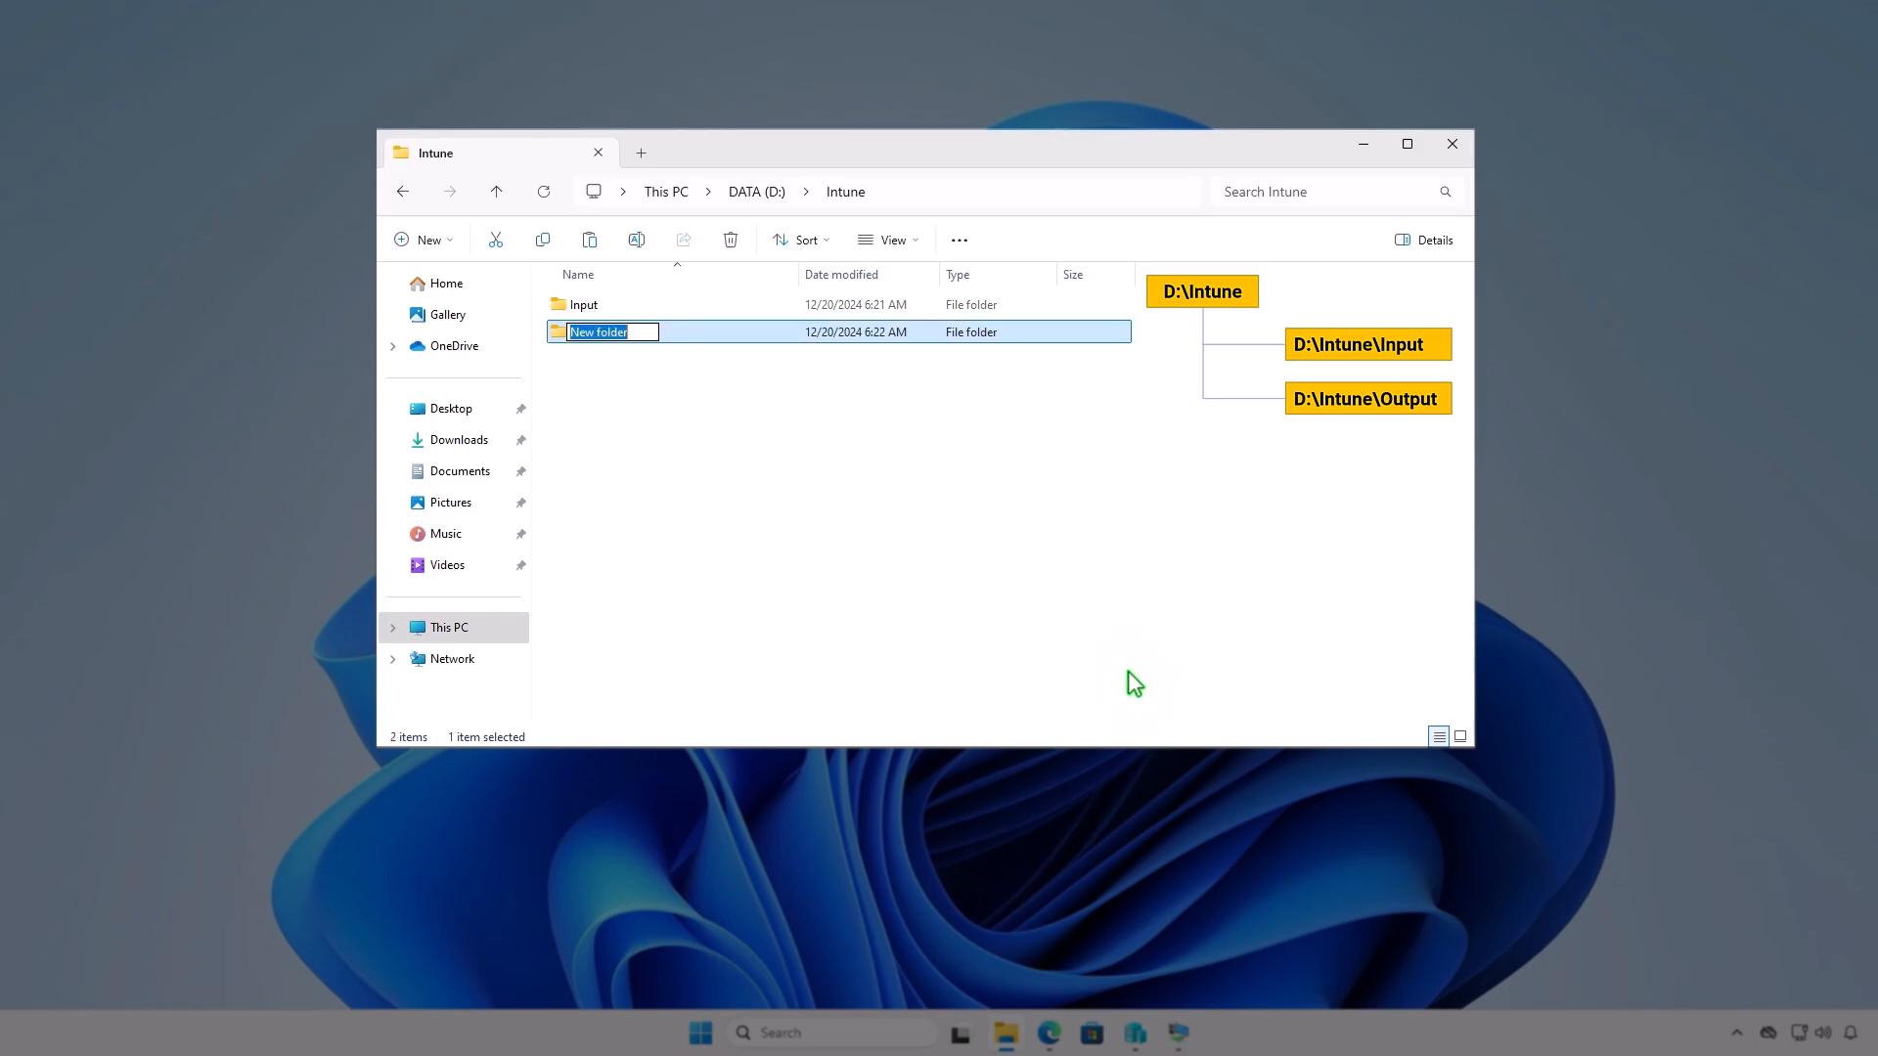
pyautogui.write('Output')
pyautogui.click(1019, 524)
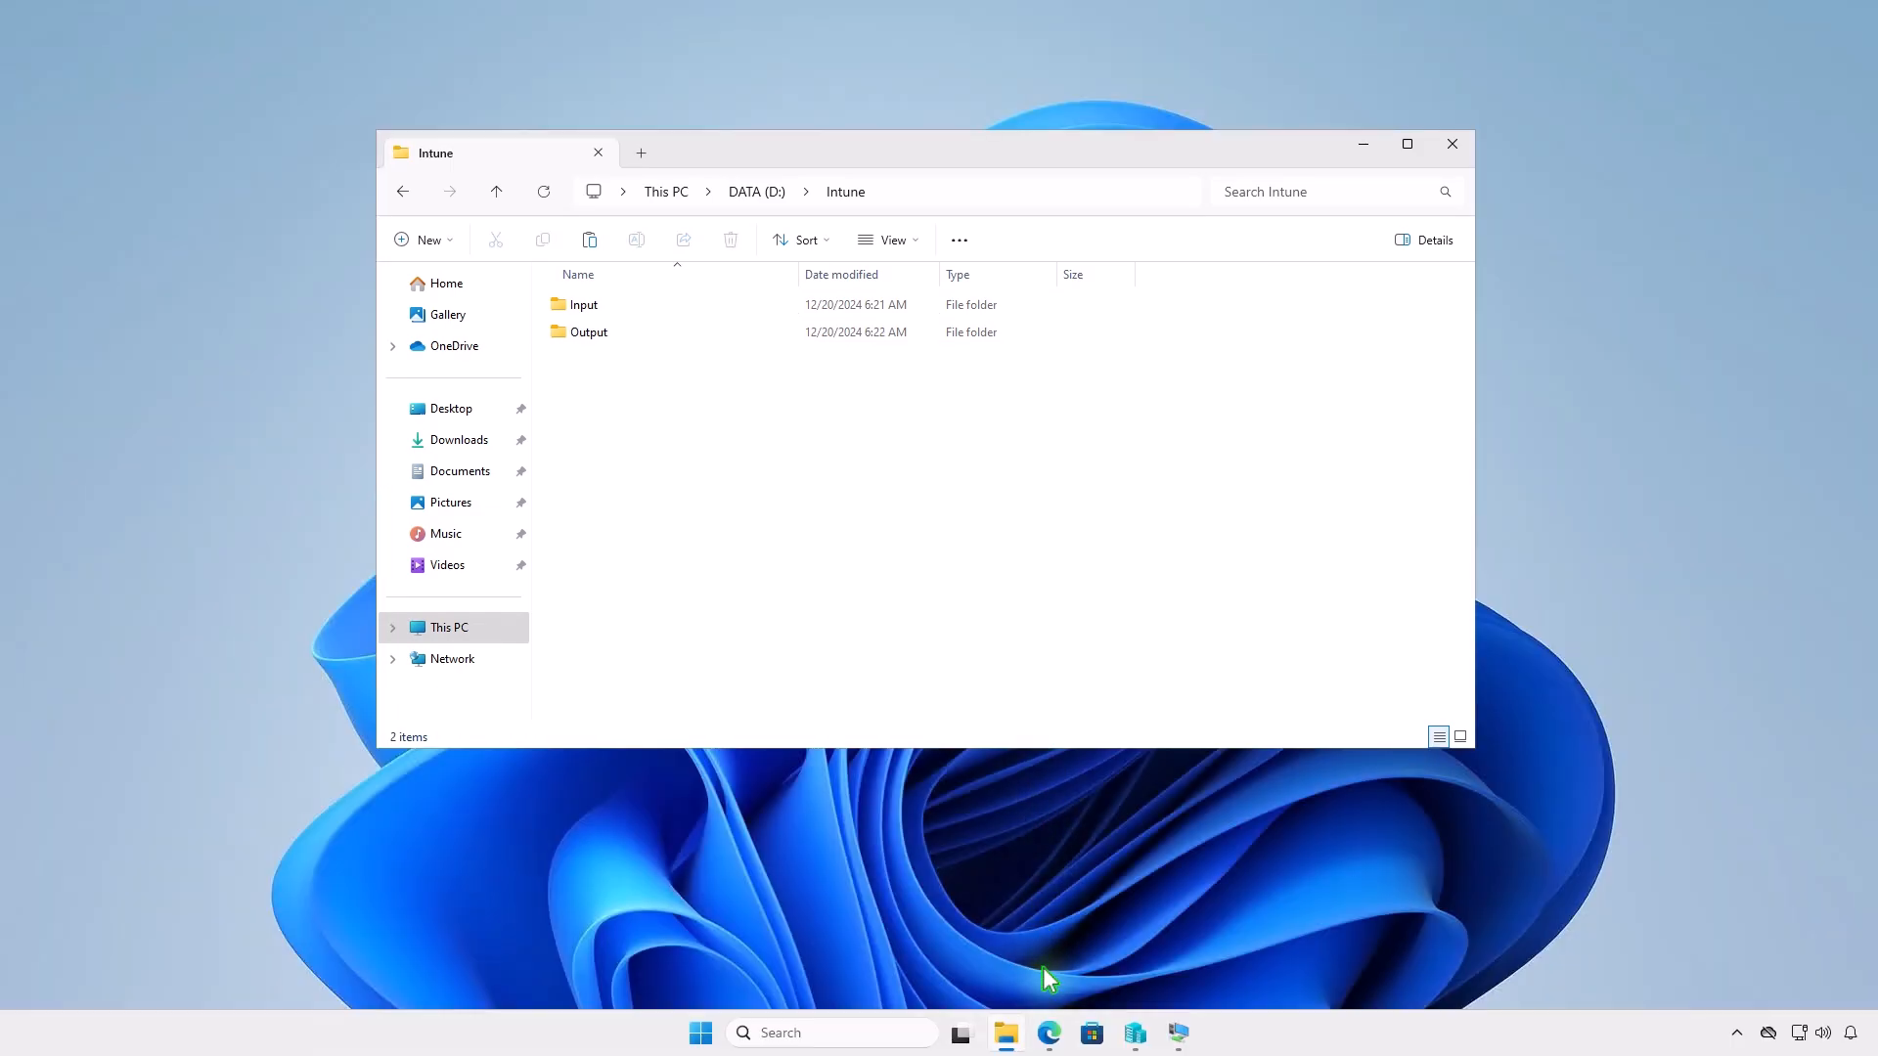
# - Switch to Microsoft Edge and download the source code zip of the latest Microsoft-Win32-Content-Prep-Tool release from GitHub
pyautogui.click(1049, 1033)
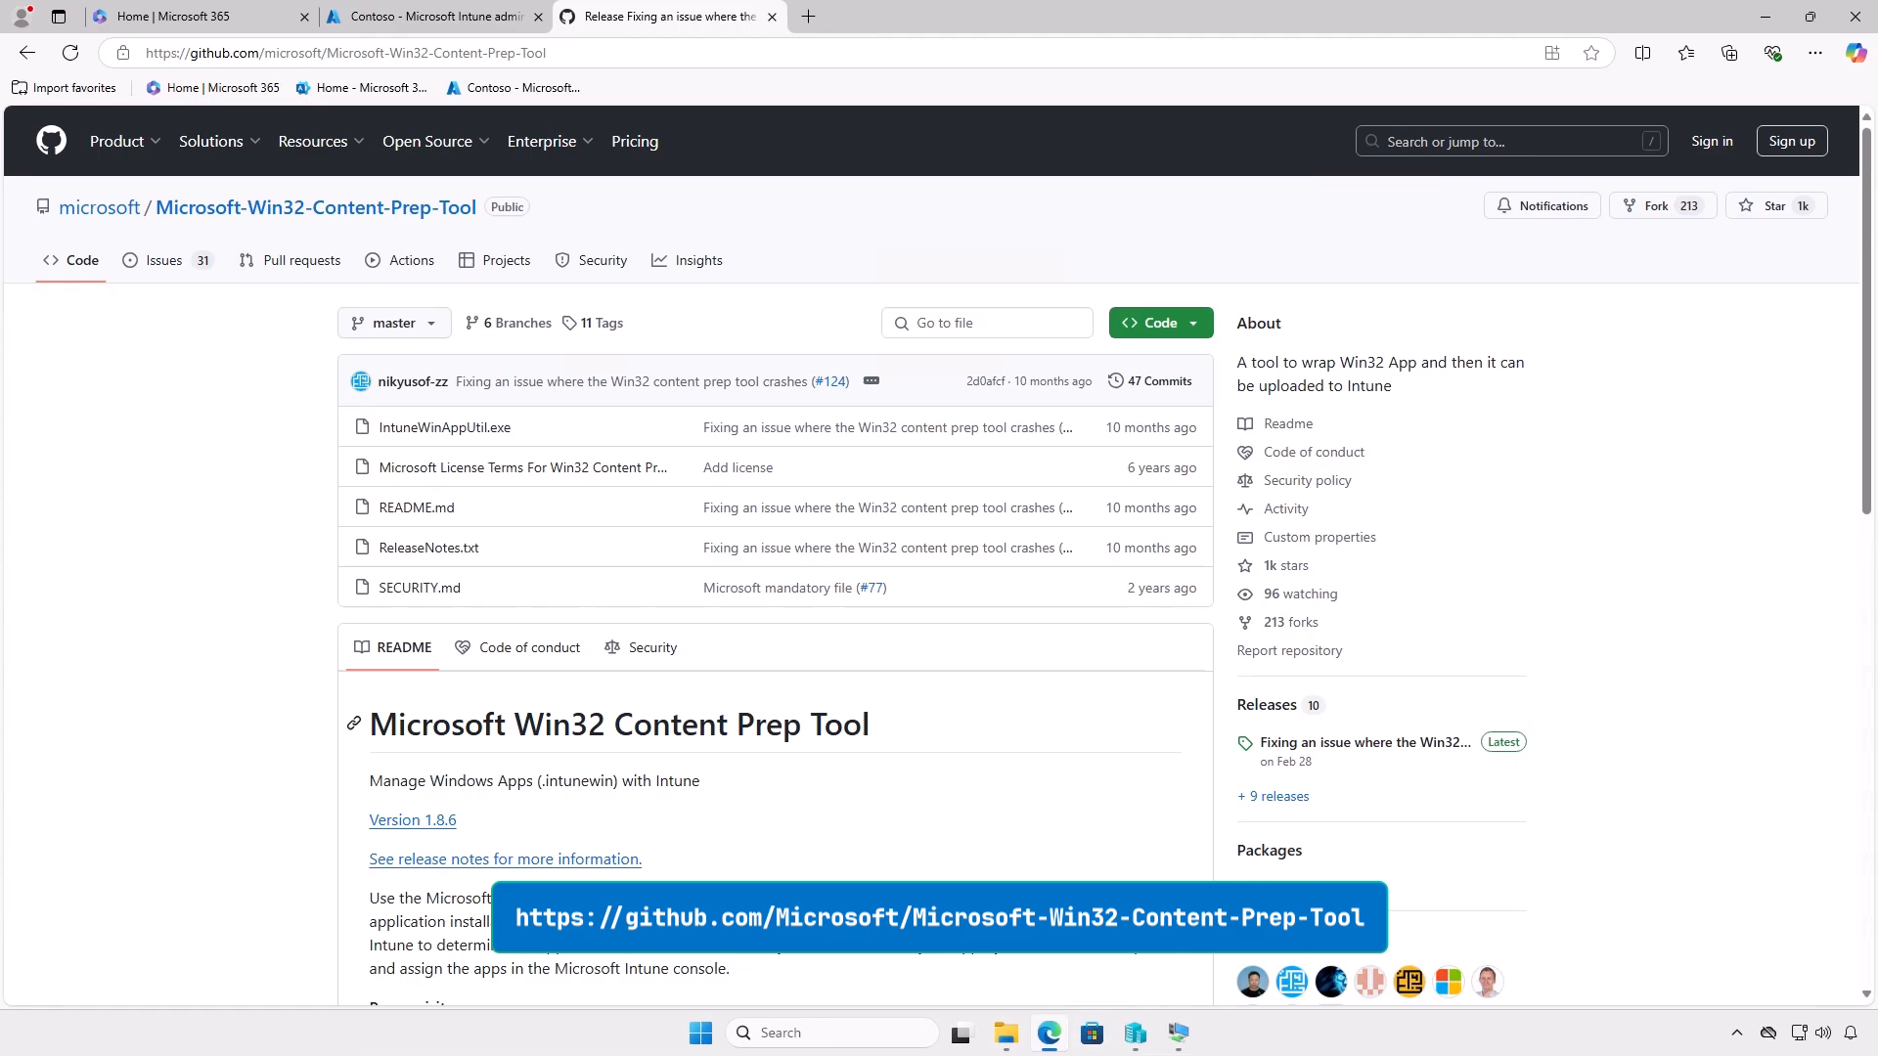
pyautogui.click(1412, 748)
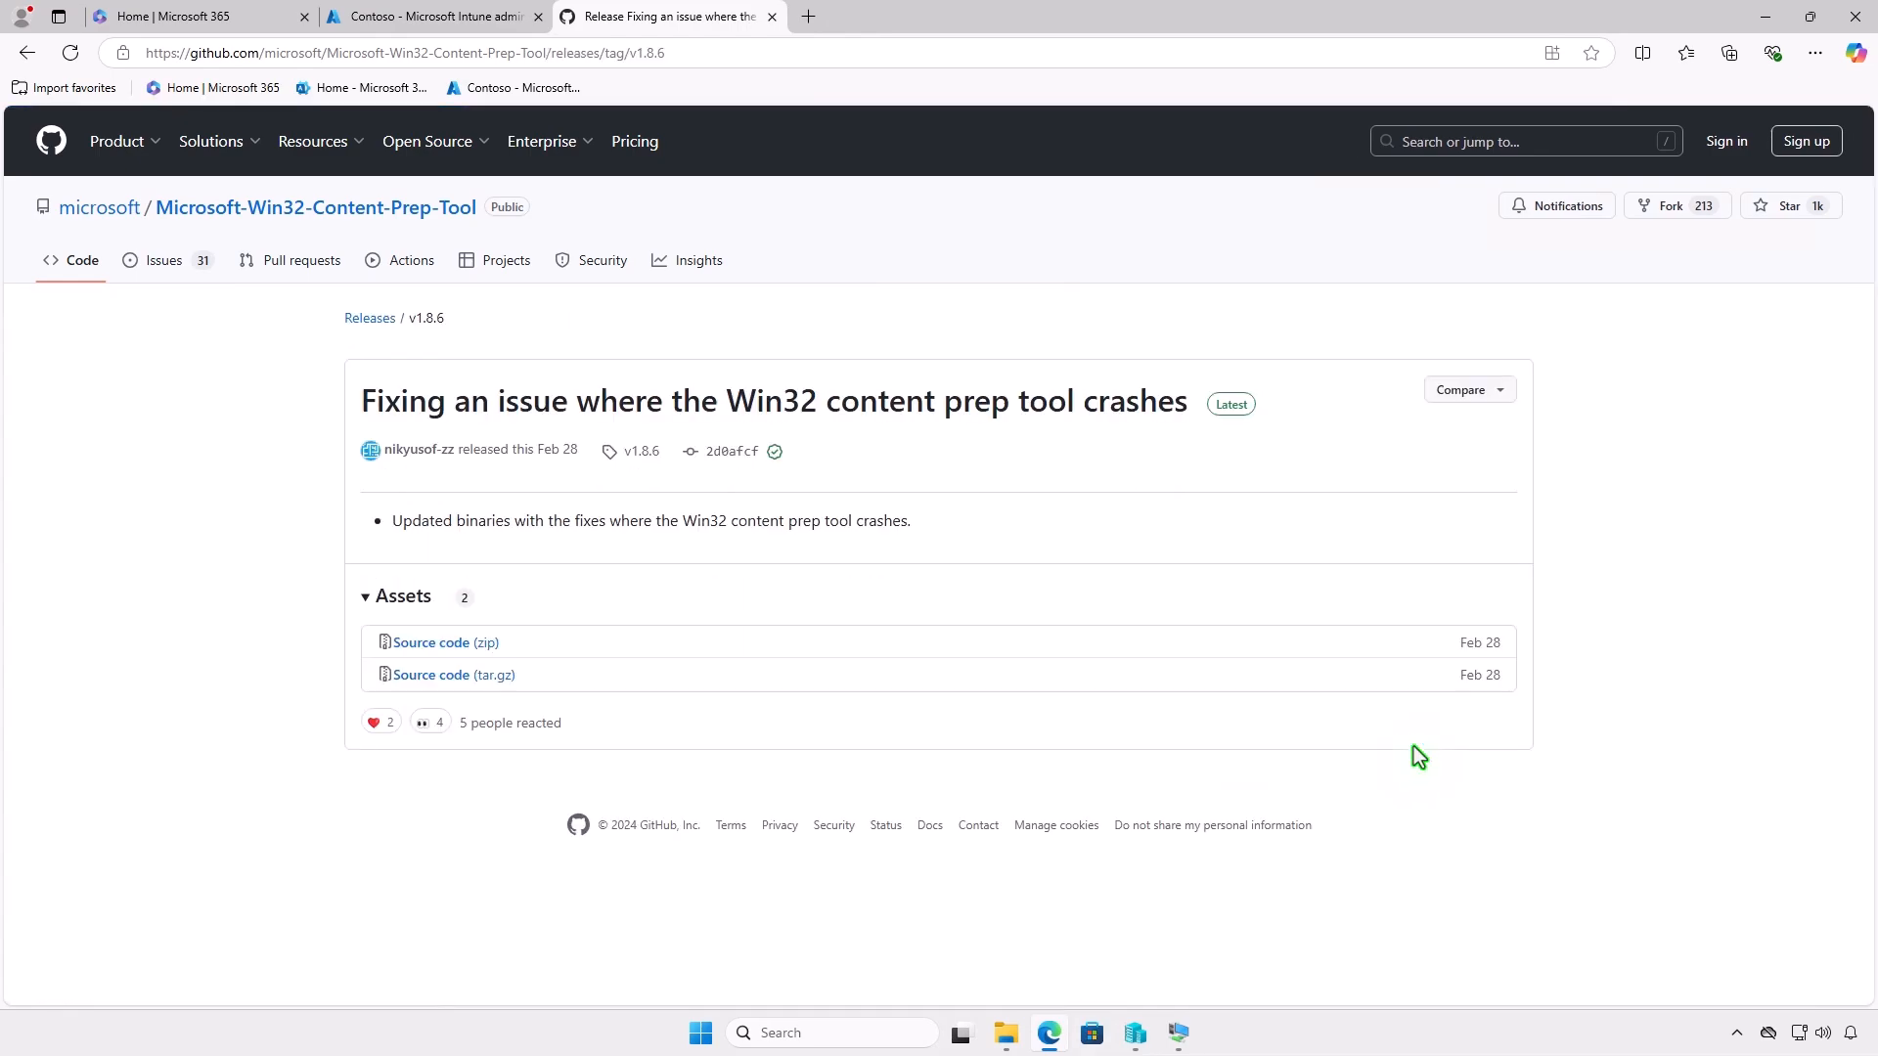
pyautogui.click(489, 643)
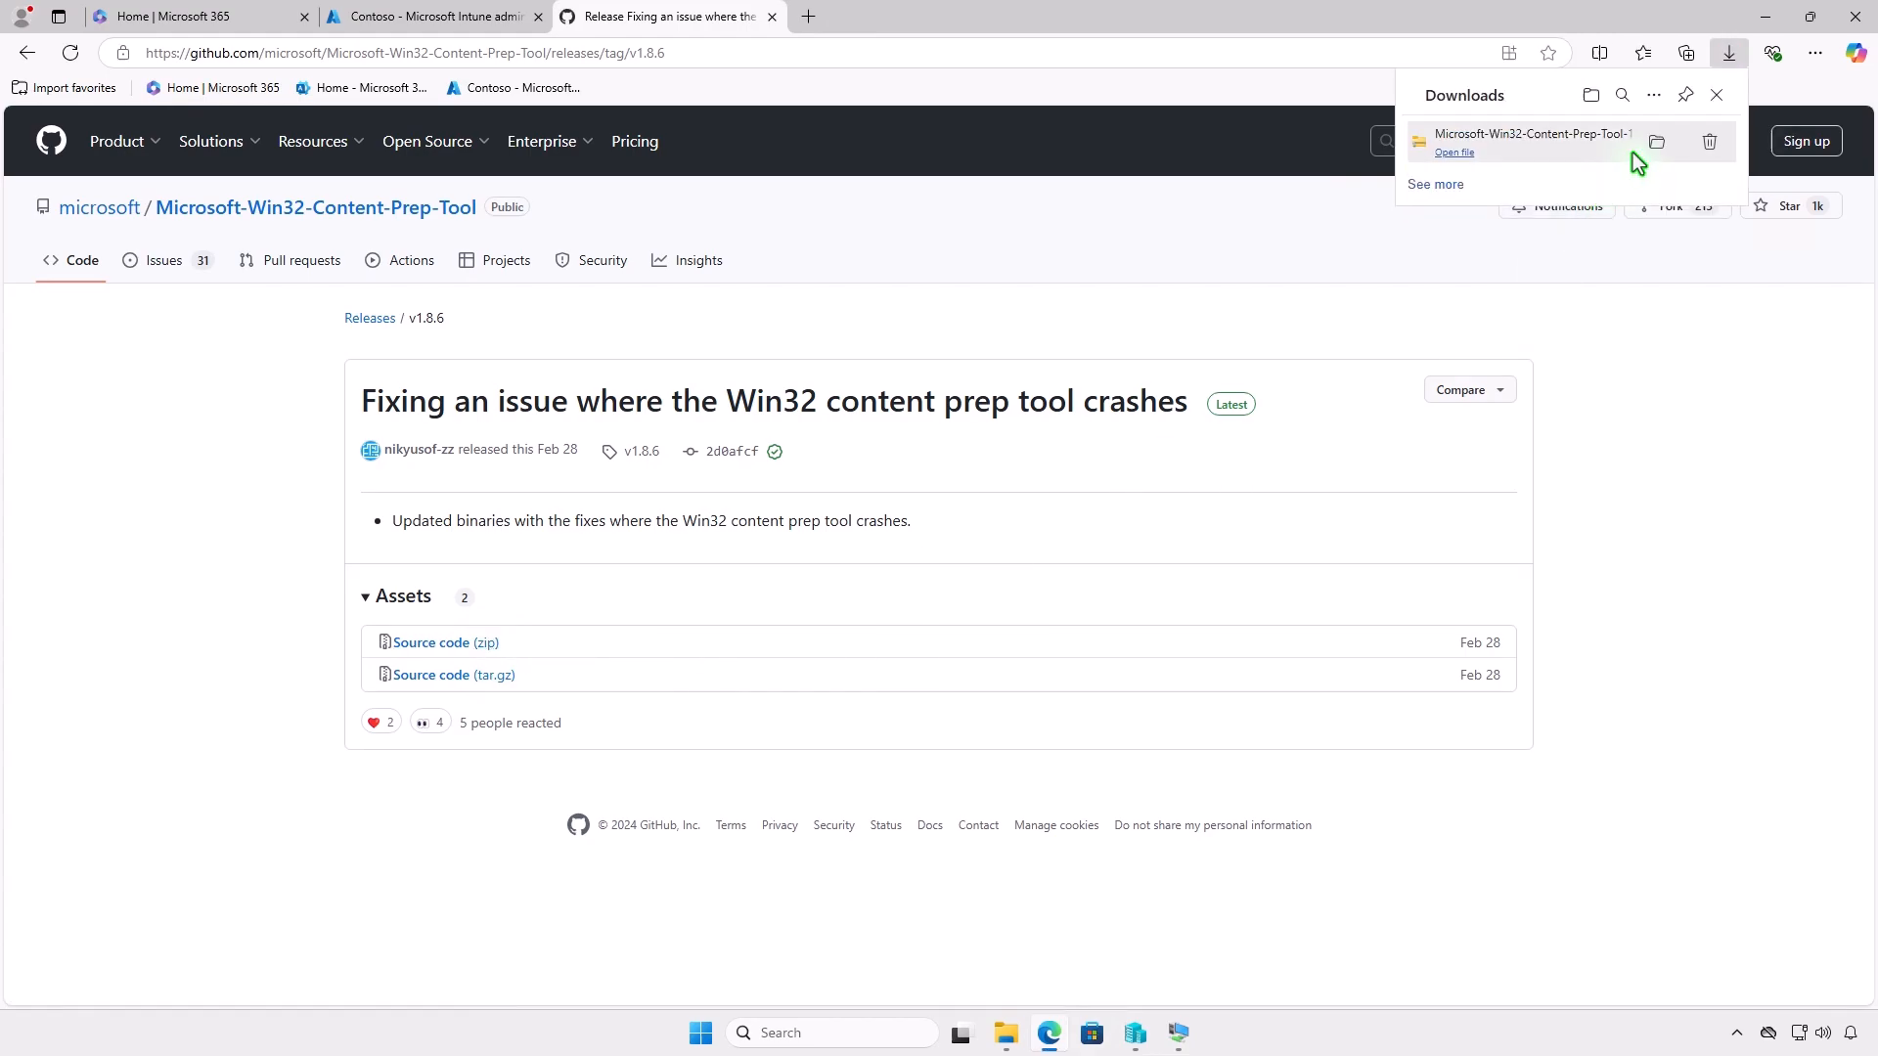
# - Show the downloaded Microsoft-Win32-Content-Prep-Tool-1.8.6 archive in its folder and extract it to the default destination
pyautogui.click(1656, 144)
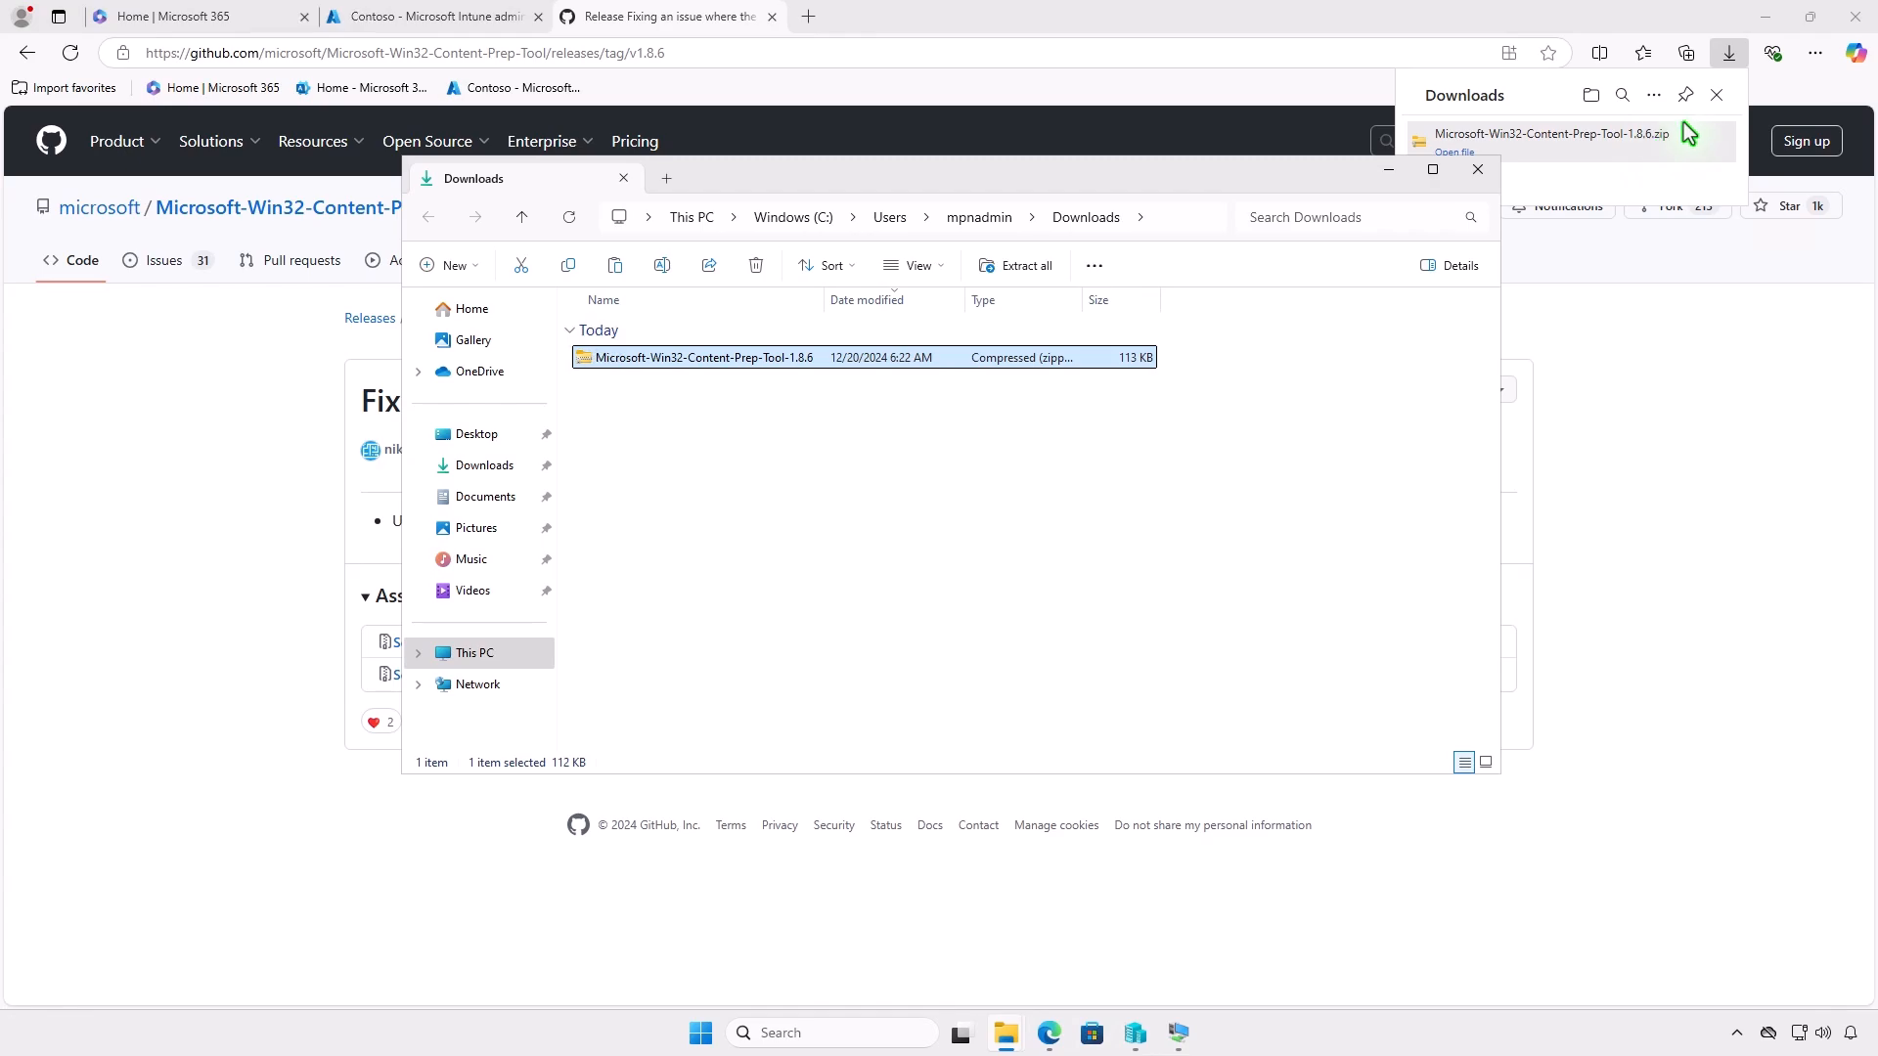
pyautogui.click(1766, 20)
pyautogui.click(1766, 20)
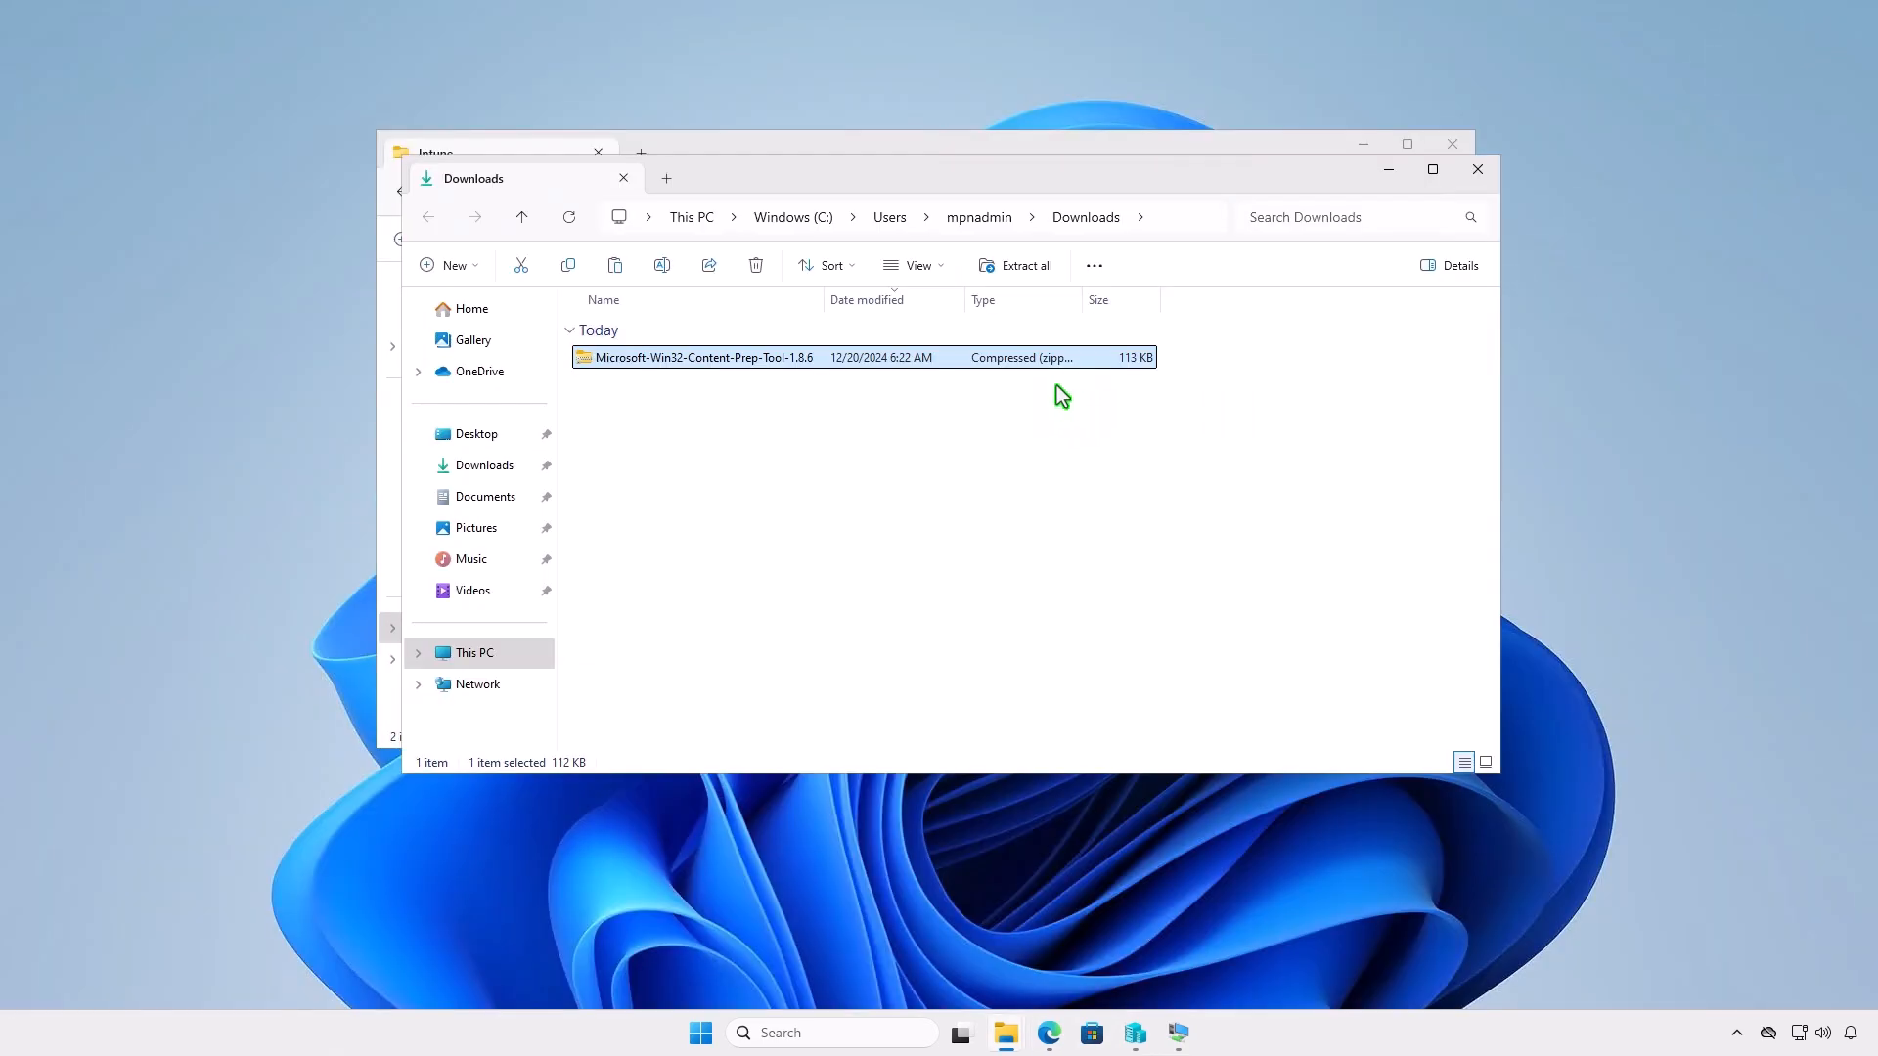
pyautogui.click(1025, 268)
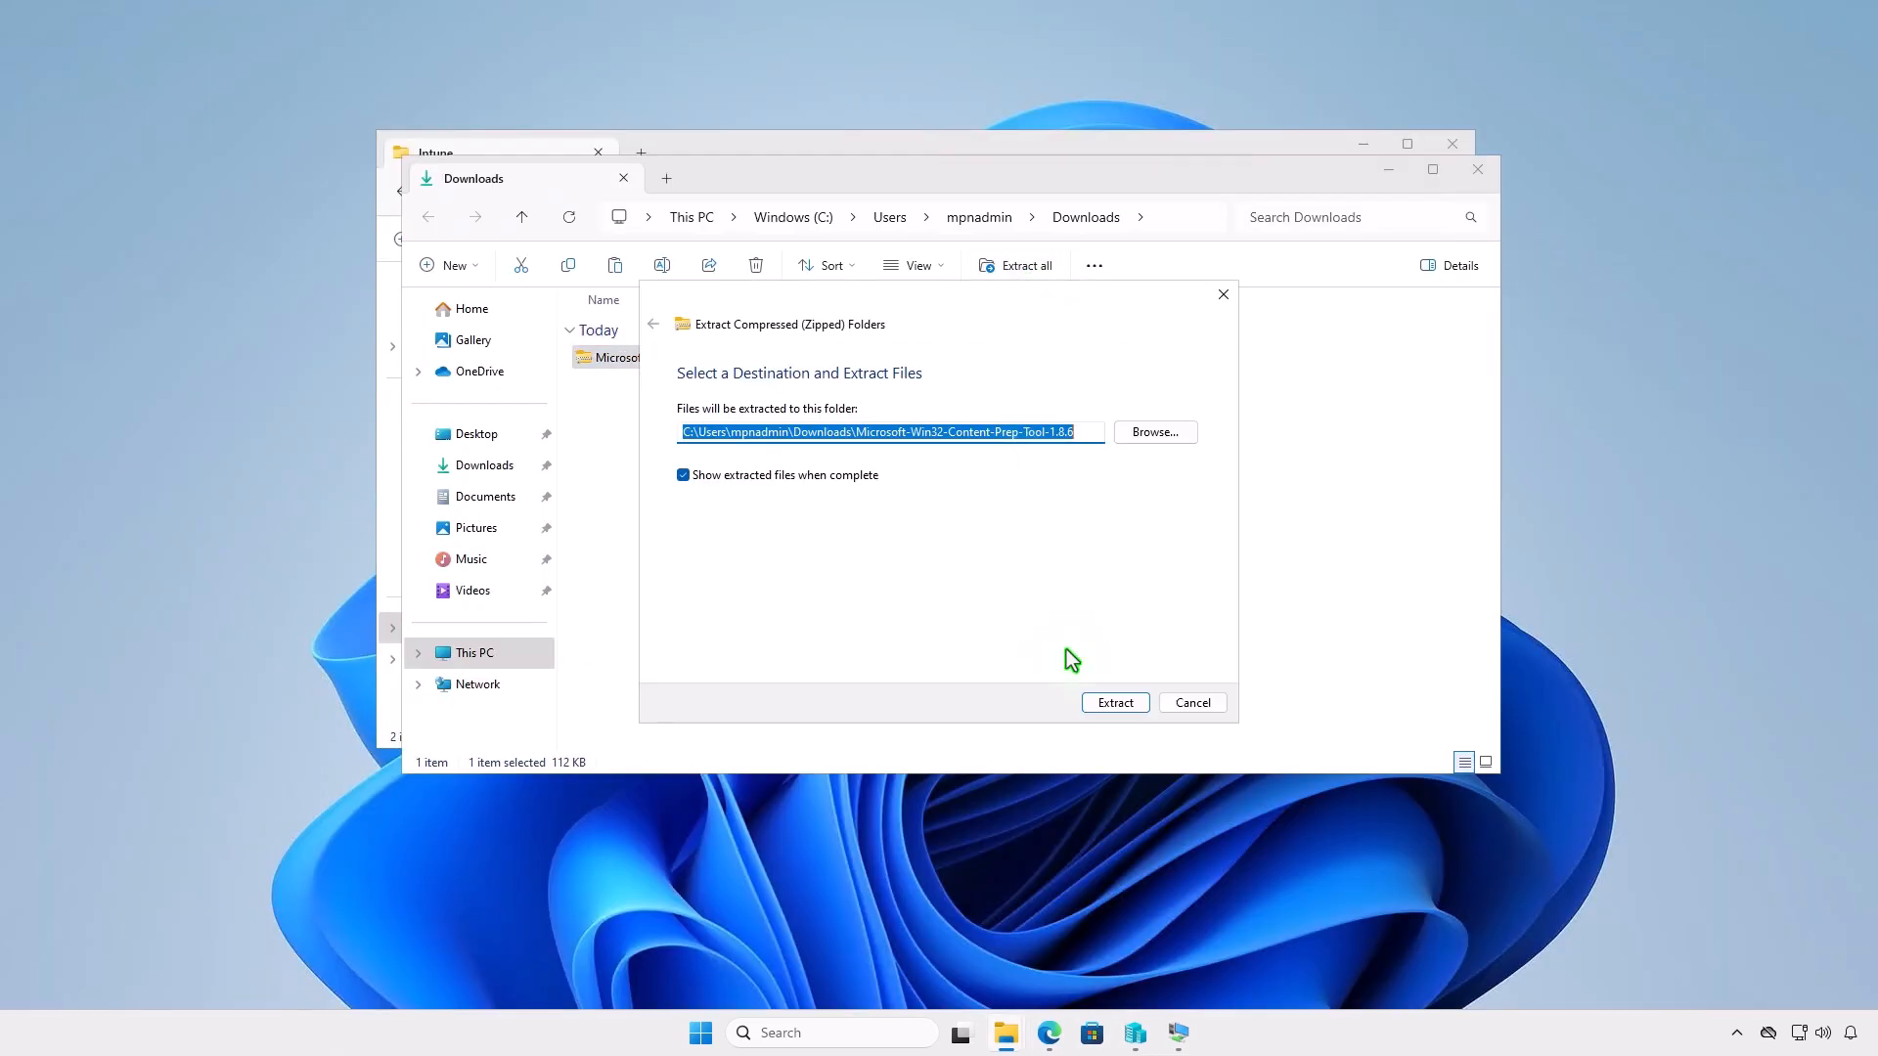
pyautogui.click(1105, 703)
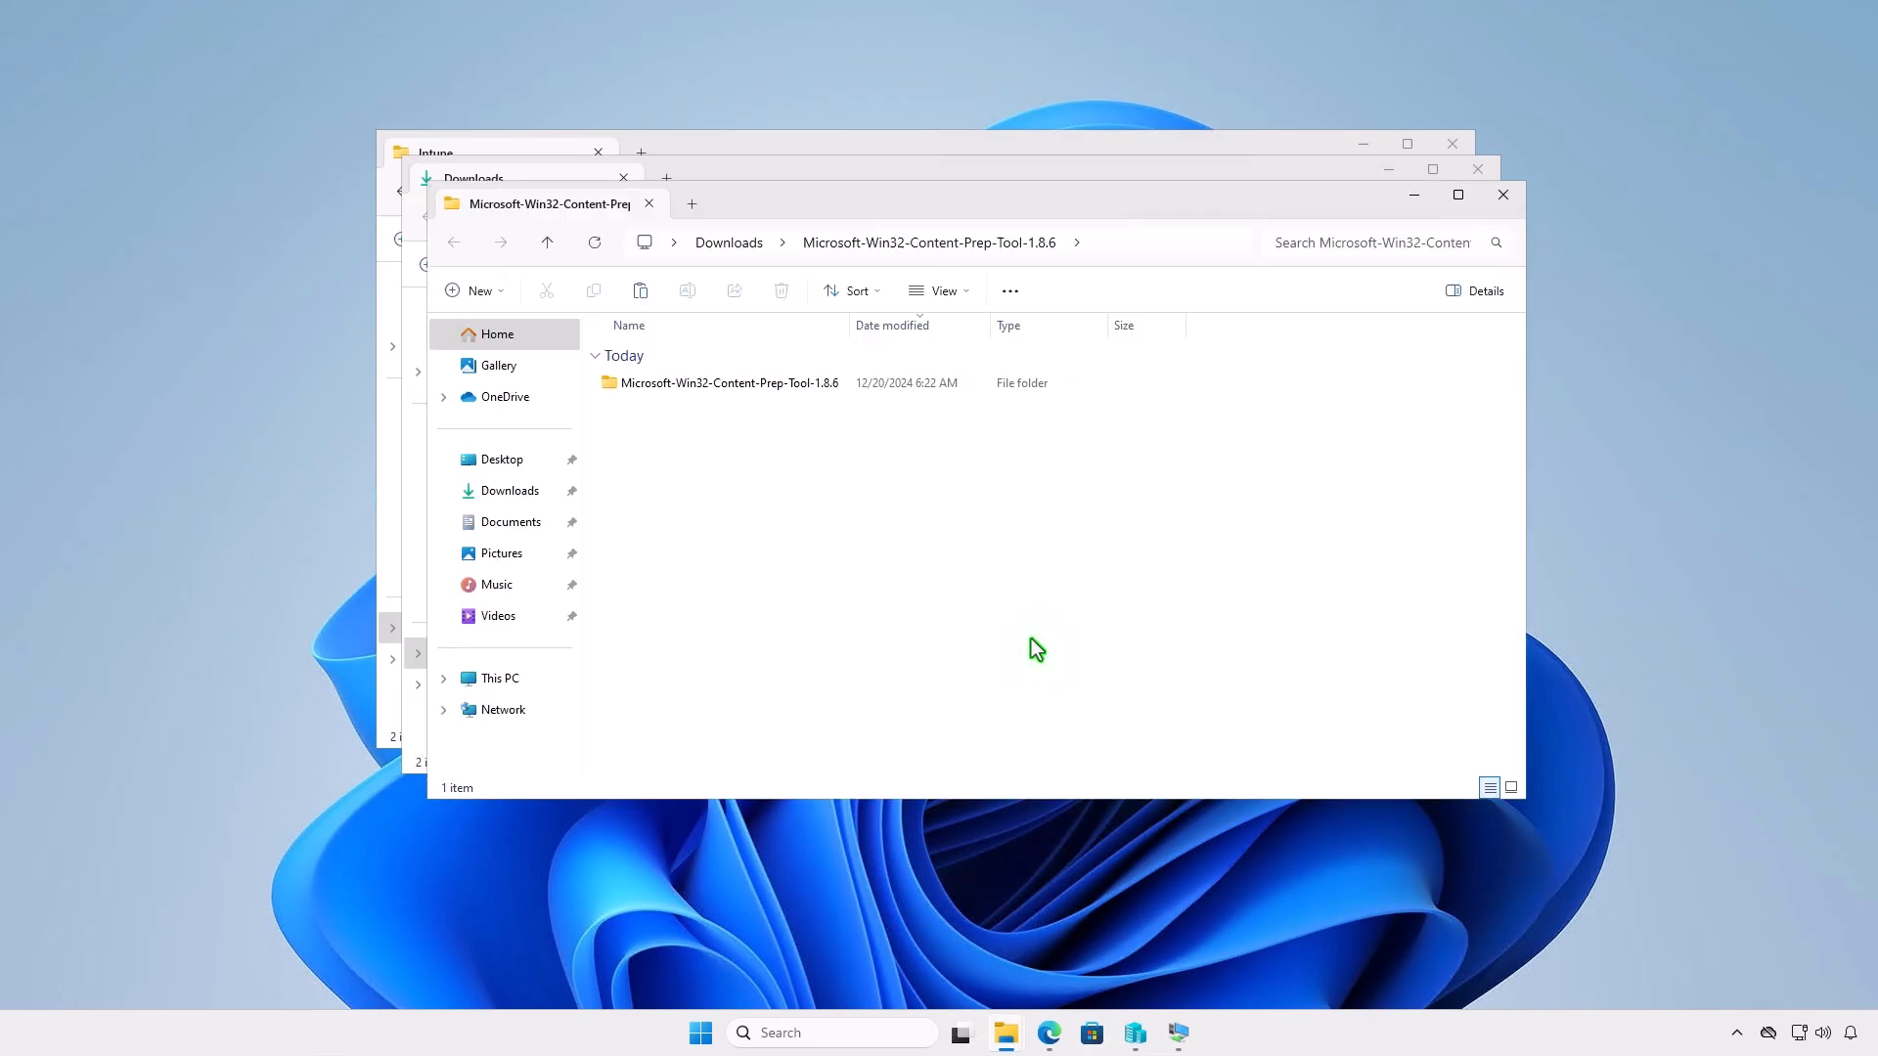
# - Copy the IntuneWinAppUtil application from the extracted tool folder into D:\Intune, closing the extra File Explorer windows
pyautogui.doubleClick(837, 385)
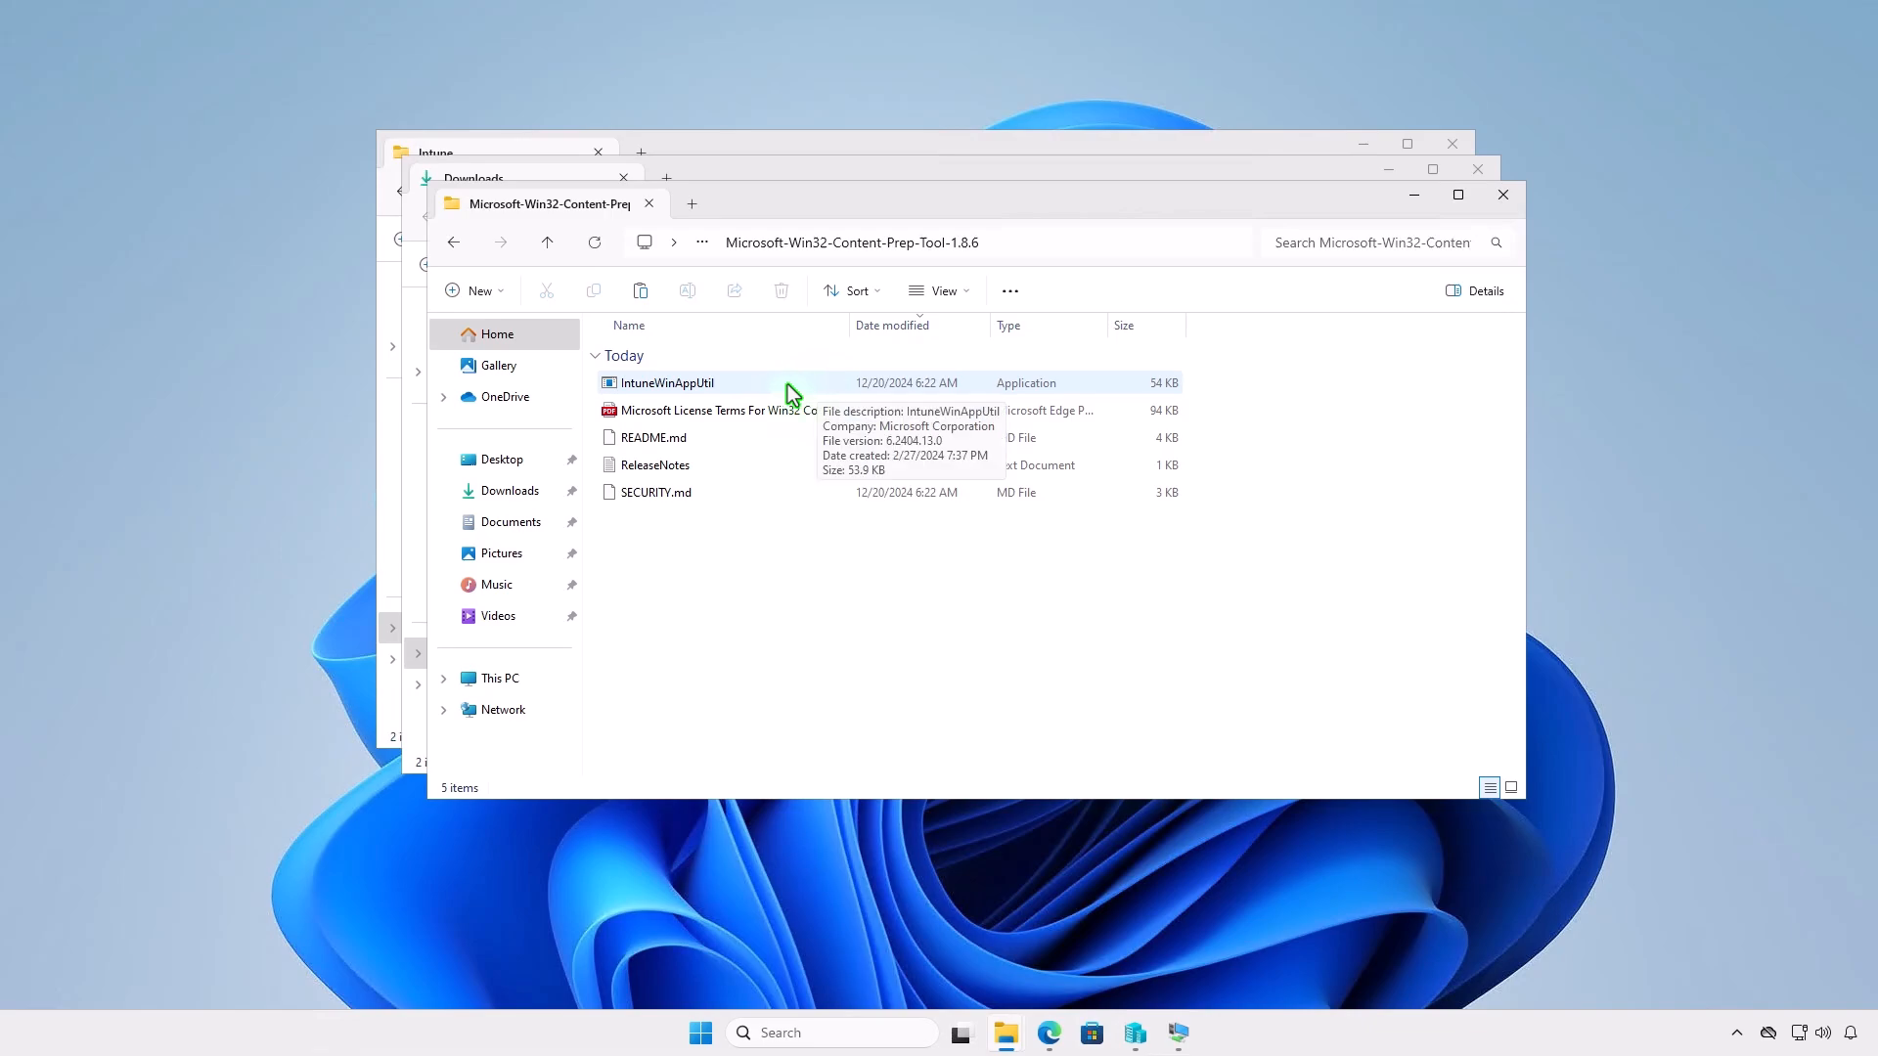
pyautogui.click(749, 383)
pyautogui.rightClick(749, 384)
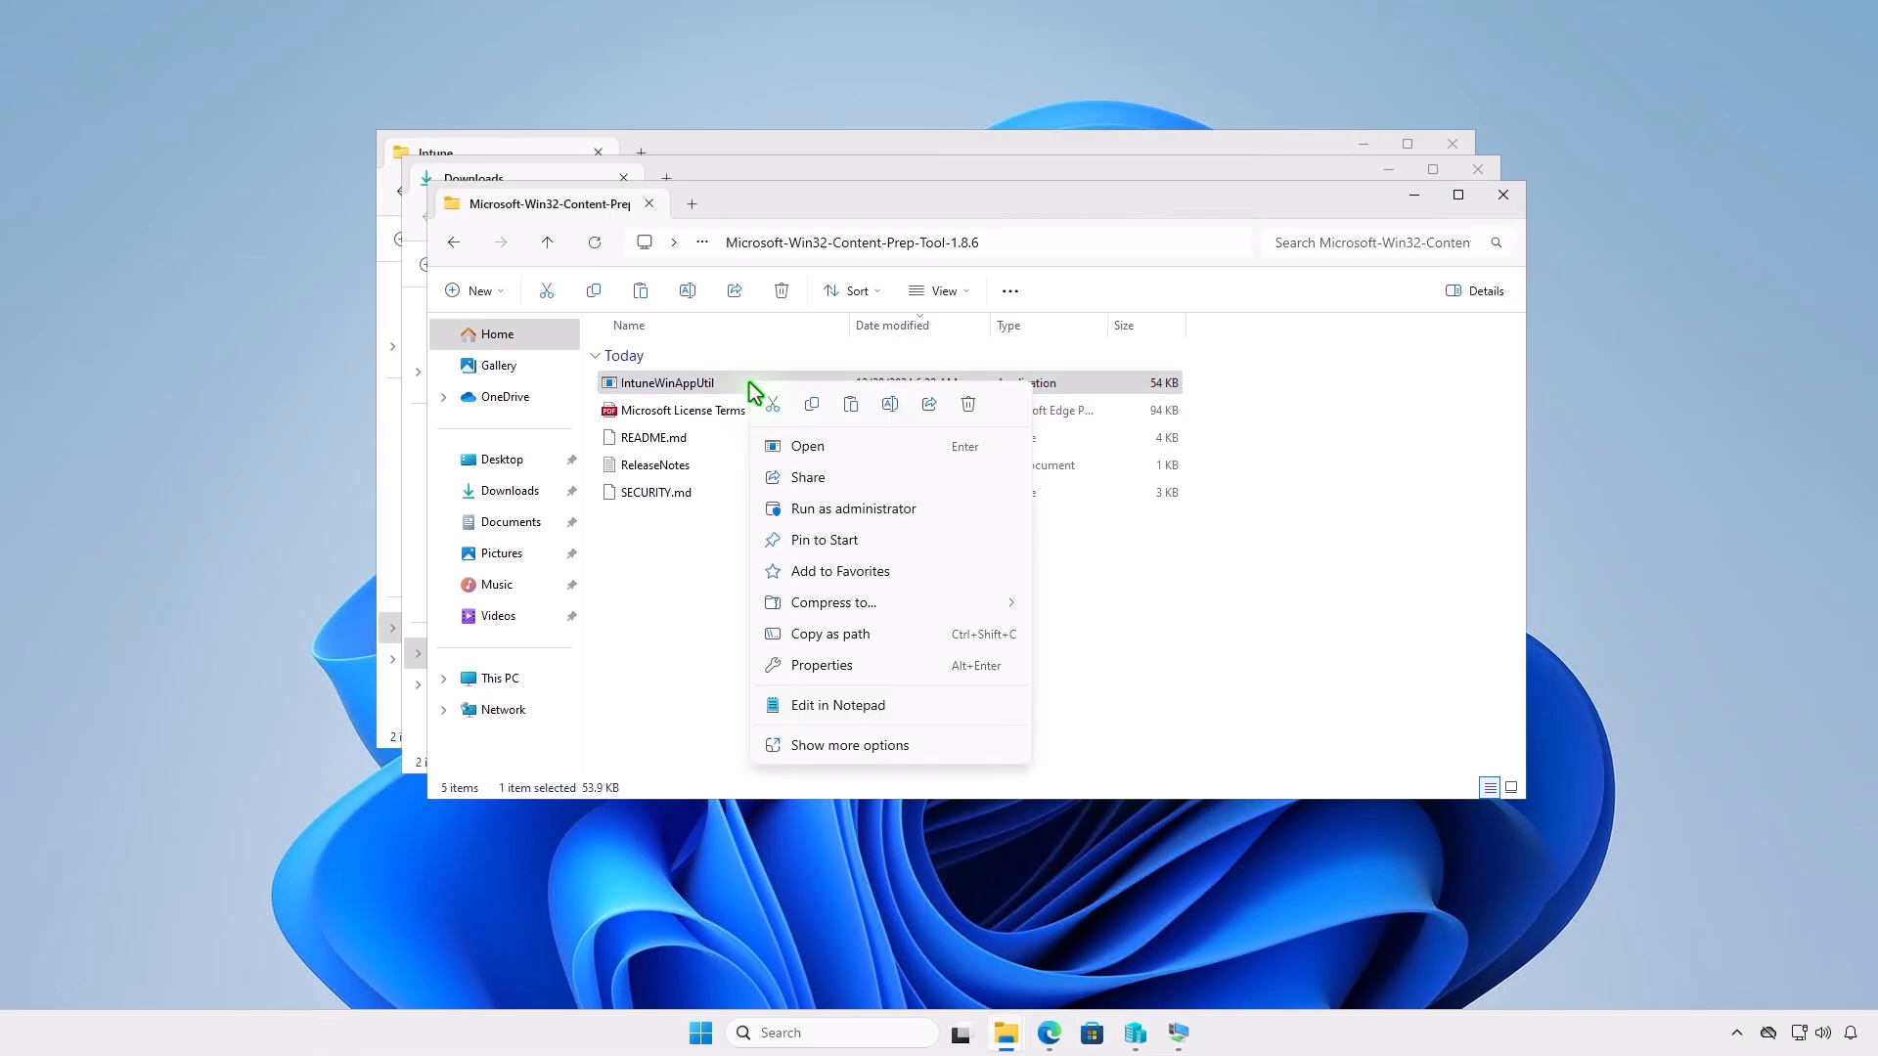
pyautogui.click(810, 409)
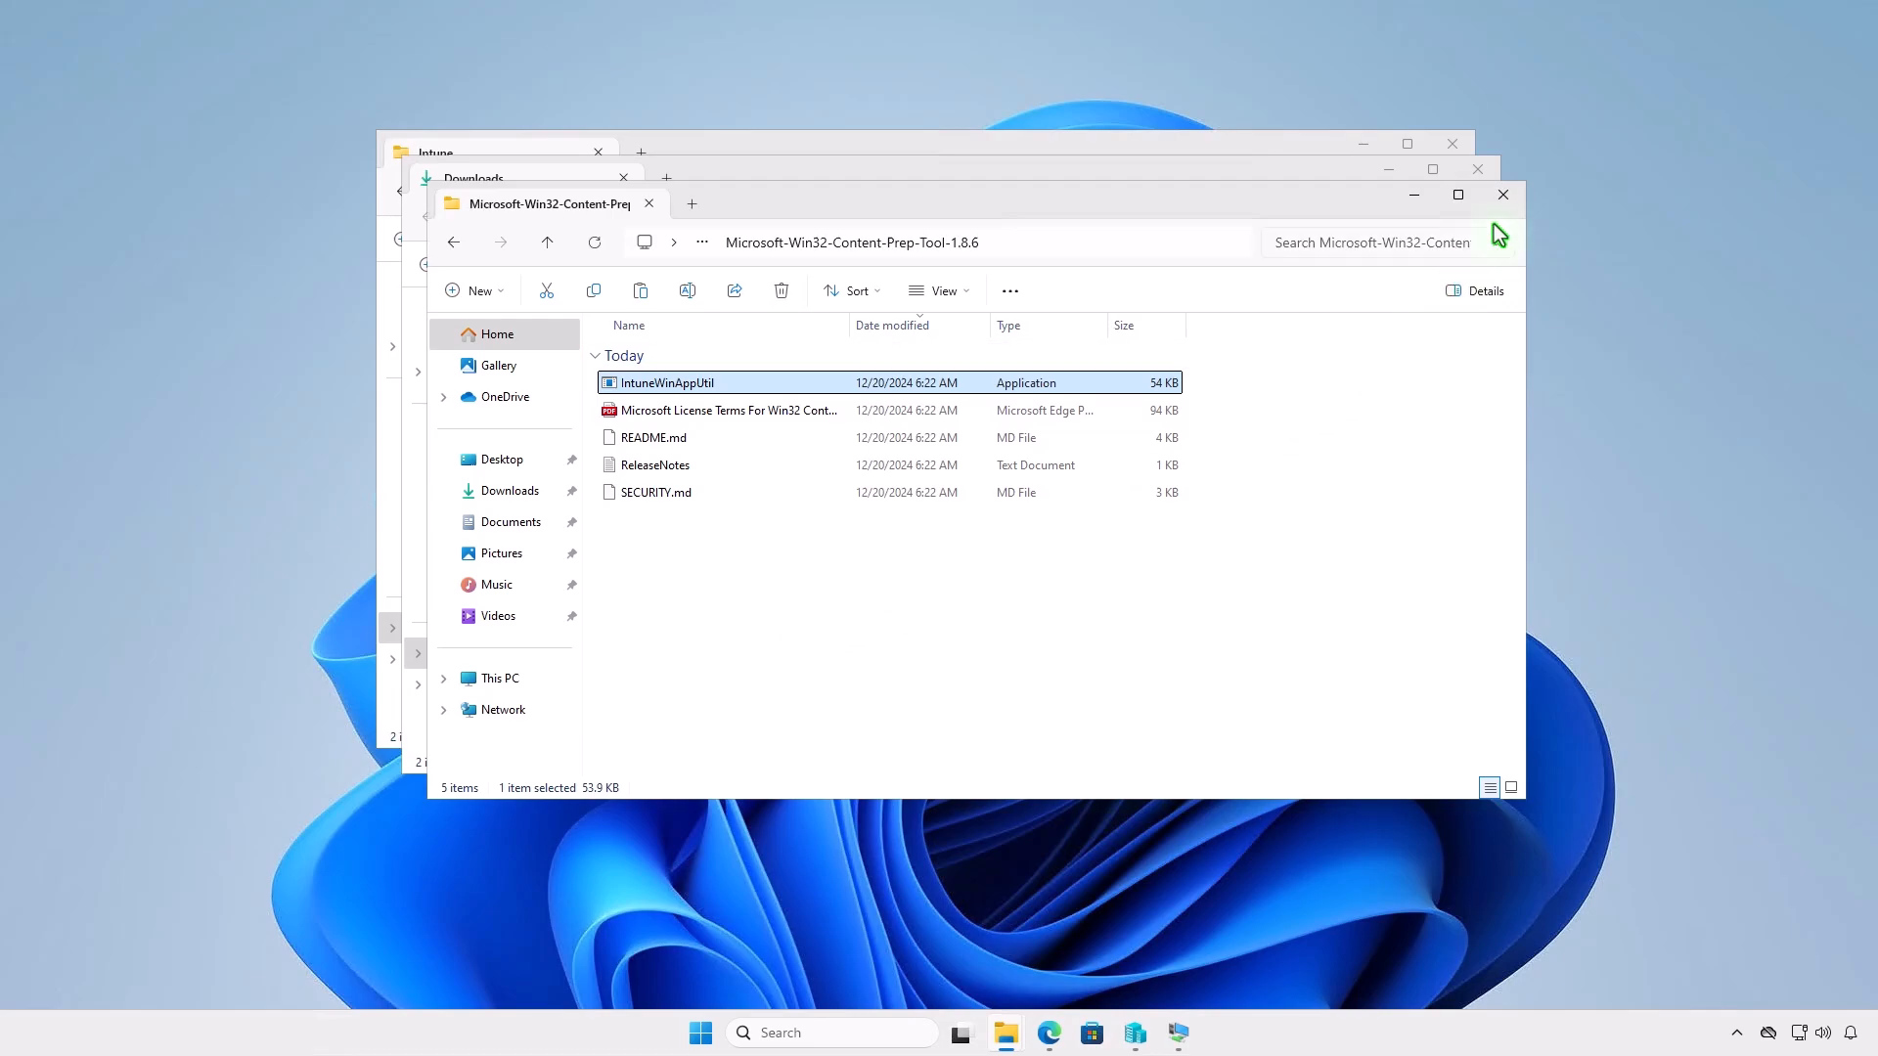
pyautogui.click(1503, 195)
pyautogui.click(1476, 171)
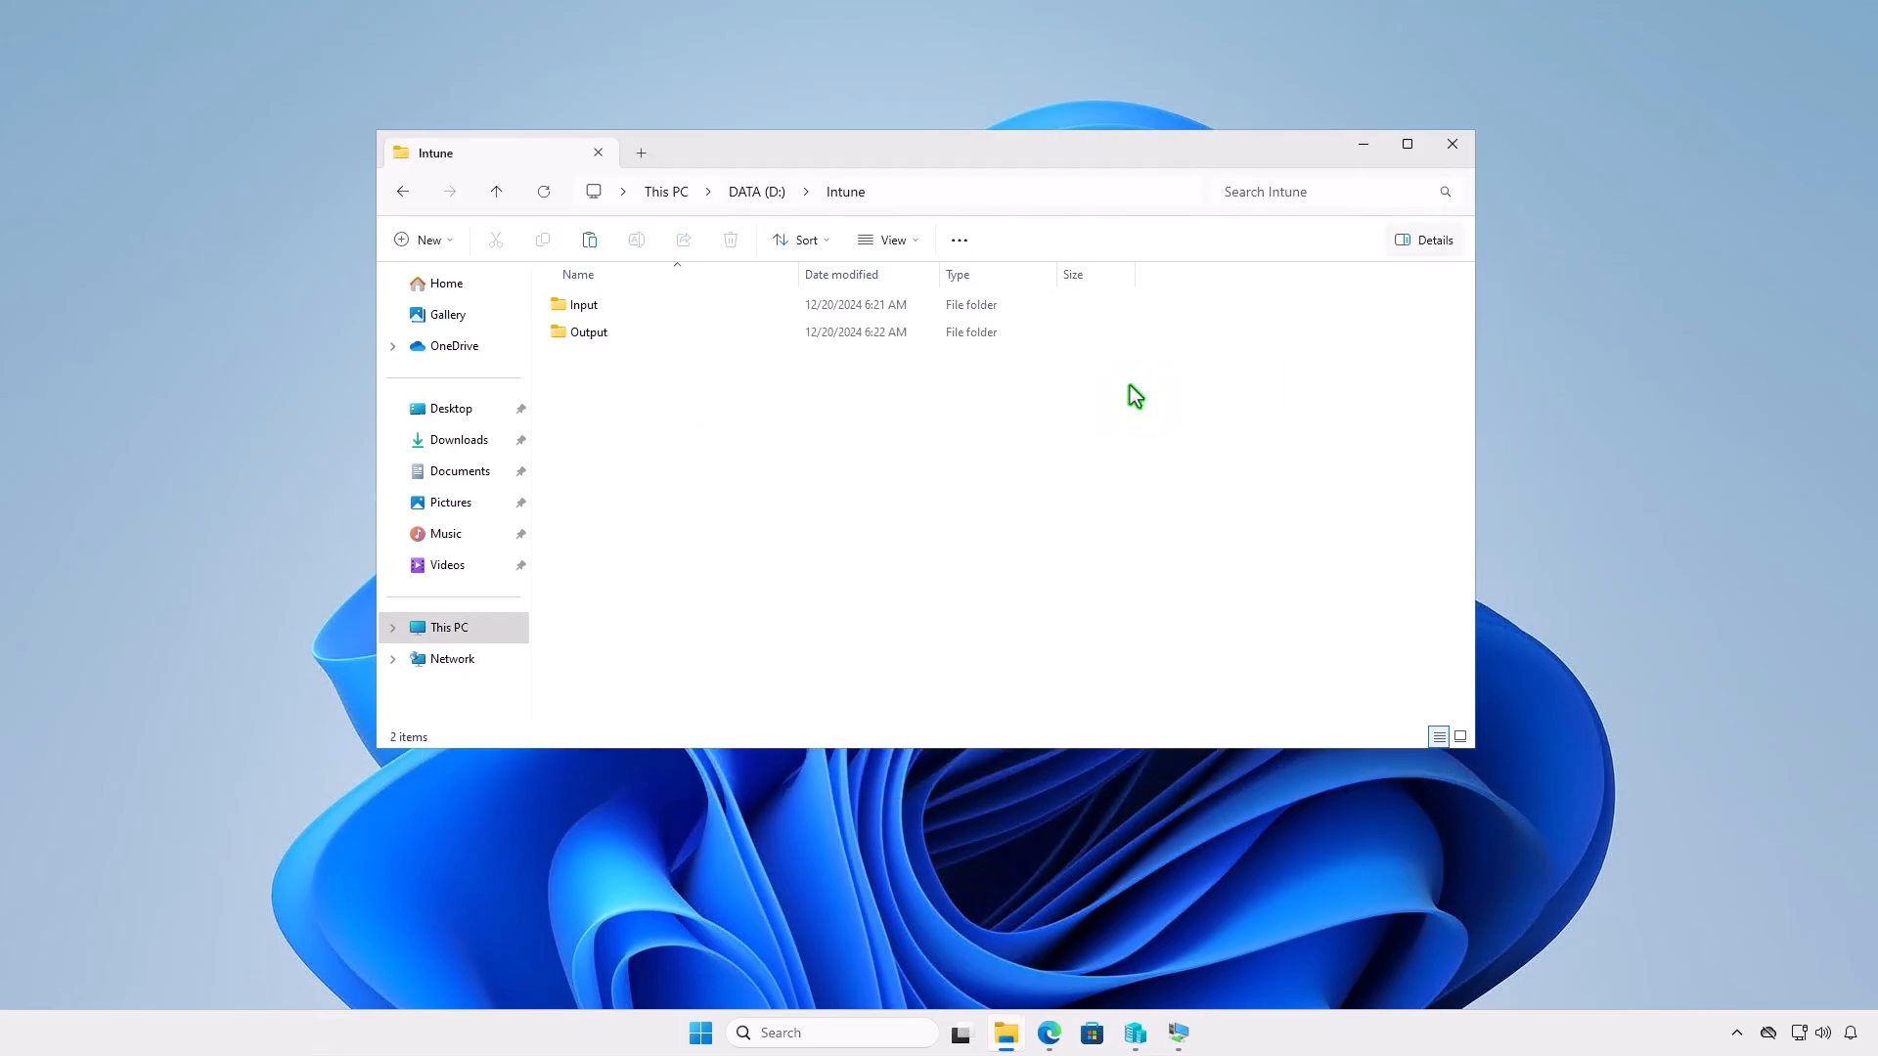
pyautogui.rightClick(672, 421)
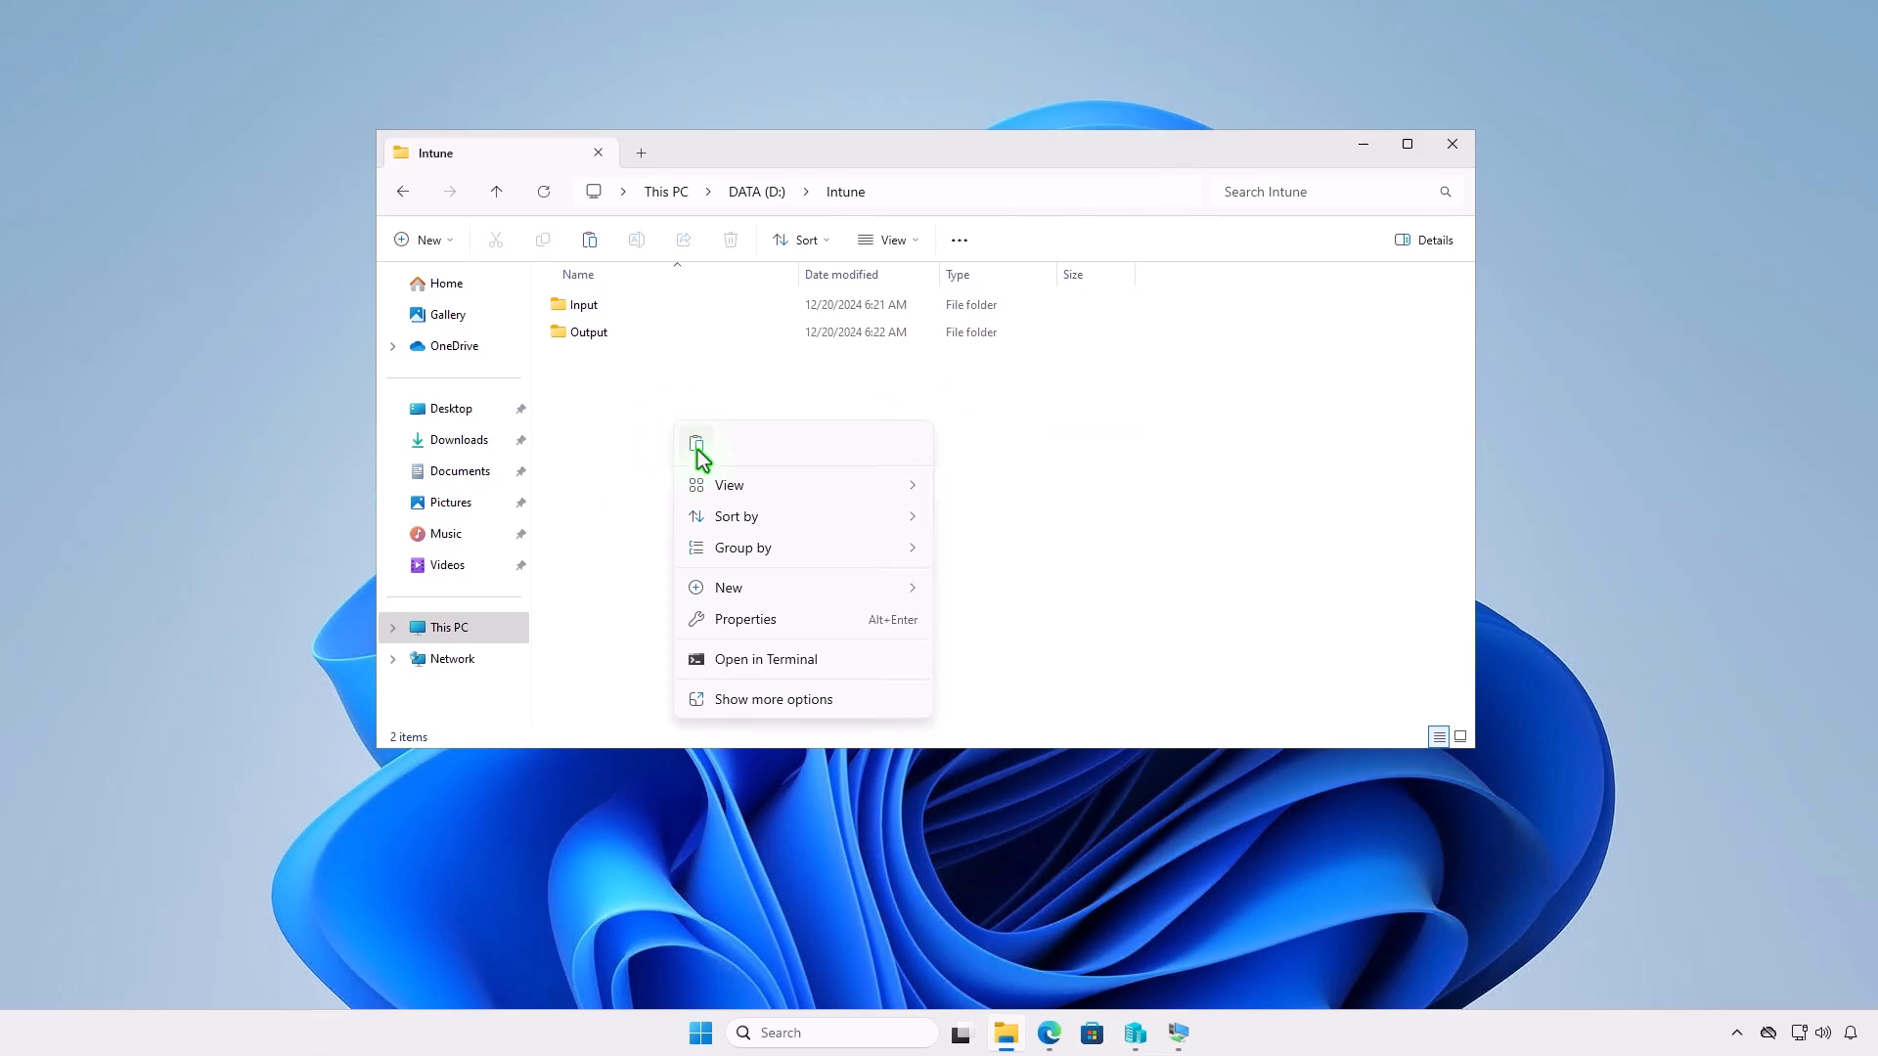
pyautogui.click(696, 443)
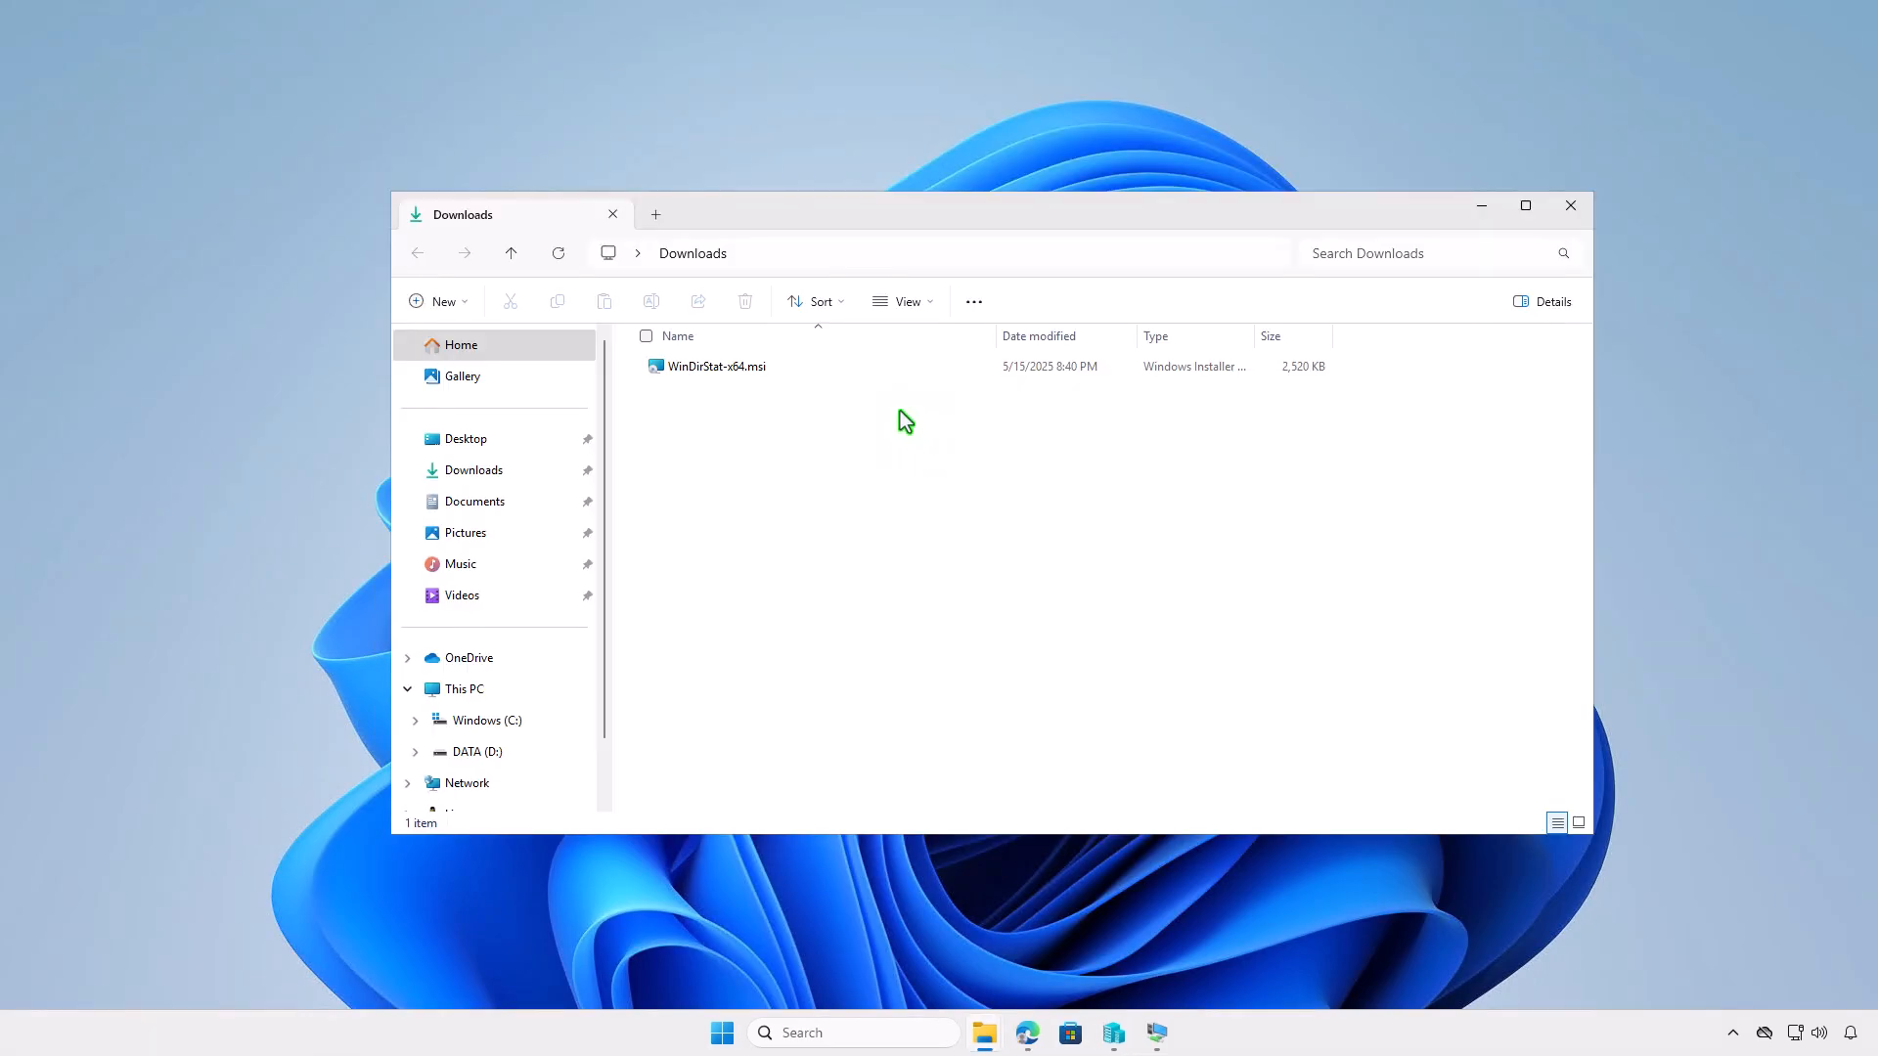
# - Rename the WinDirStat-x64.msi installer in Downloads to setup.msi
pyautogui.click(824, 371)
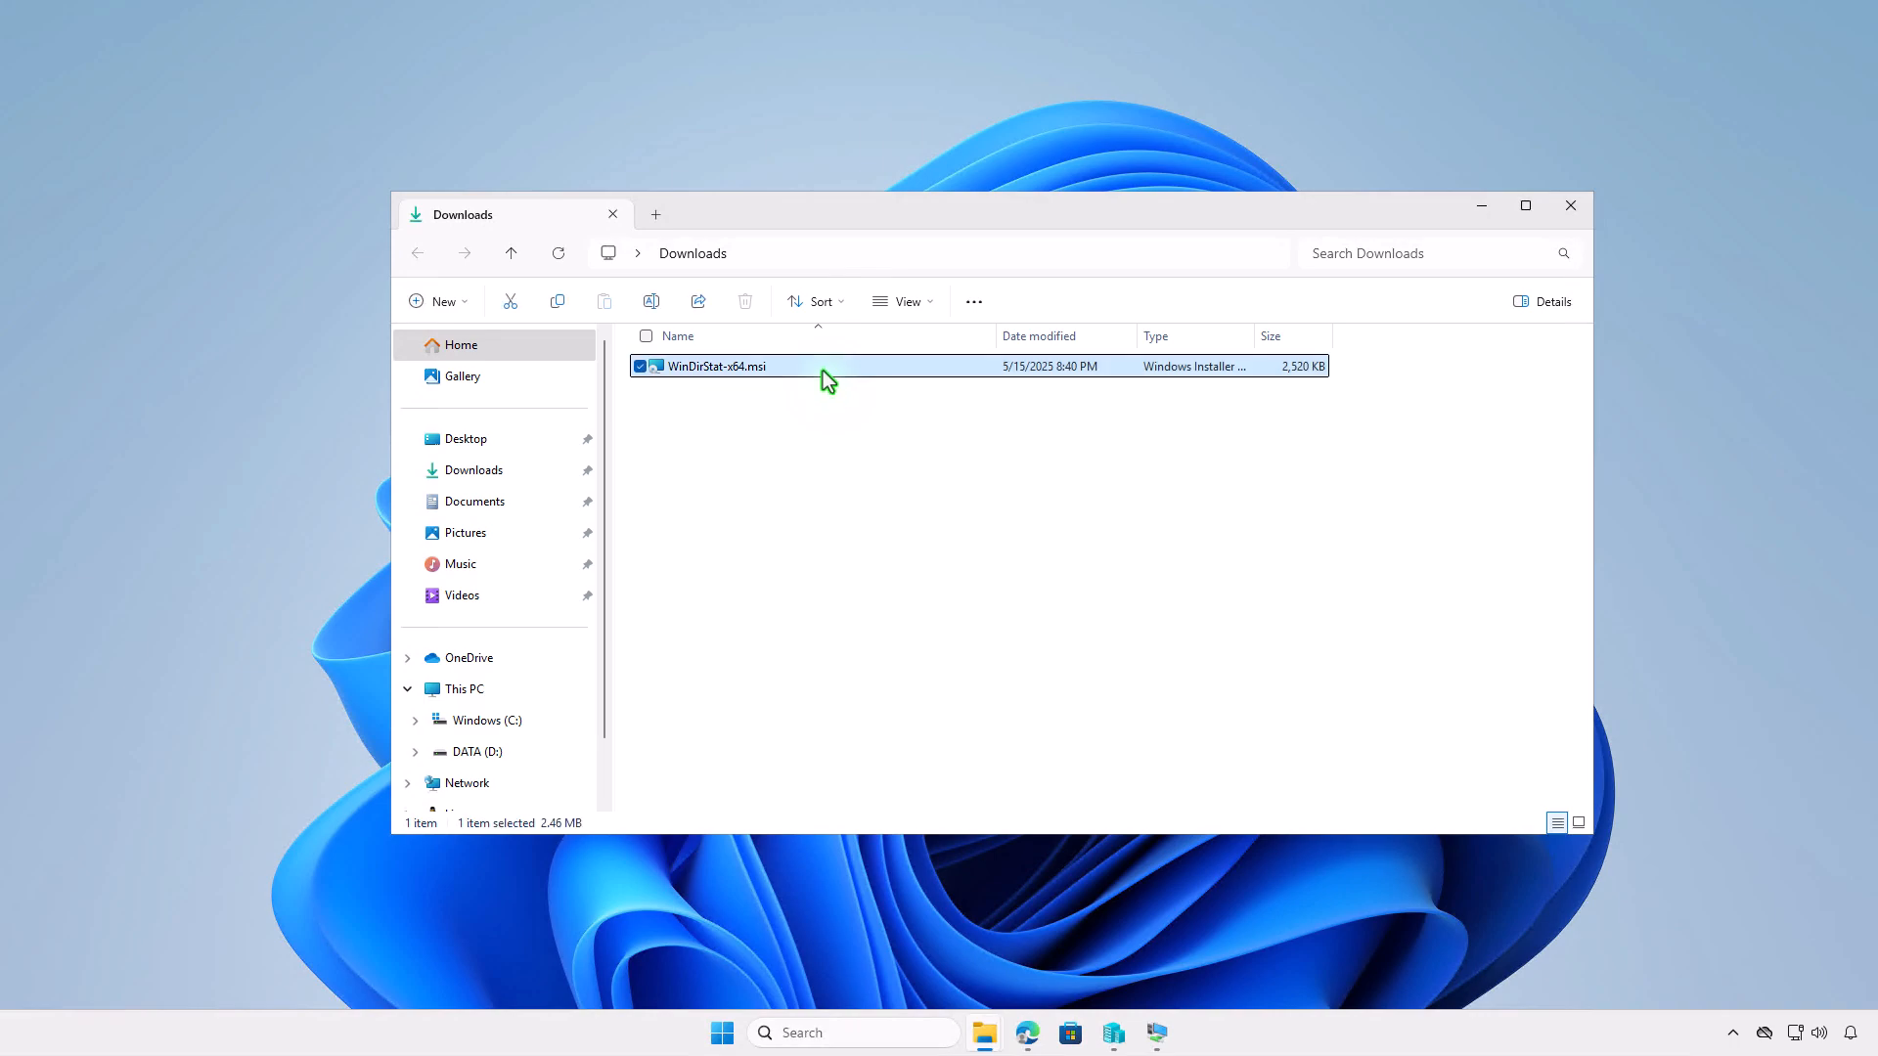
pyautogui.press('F2')
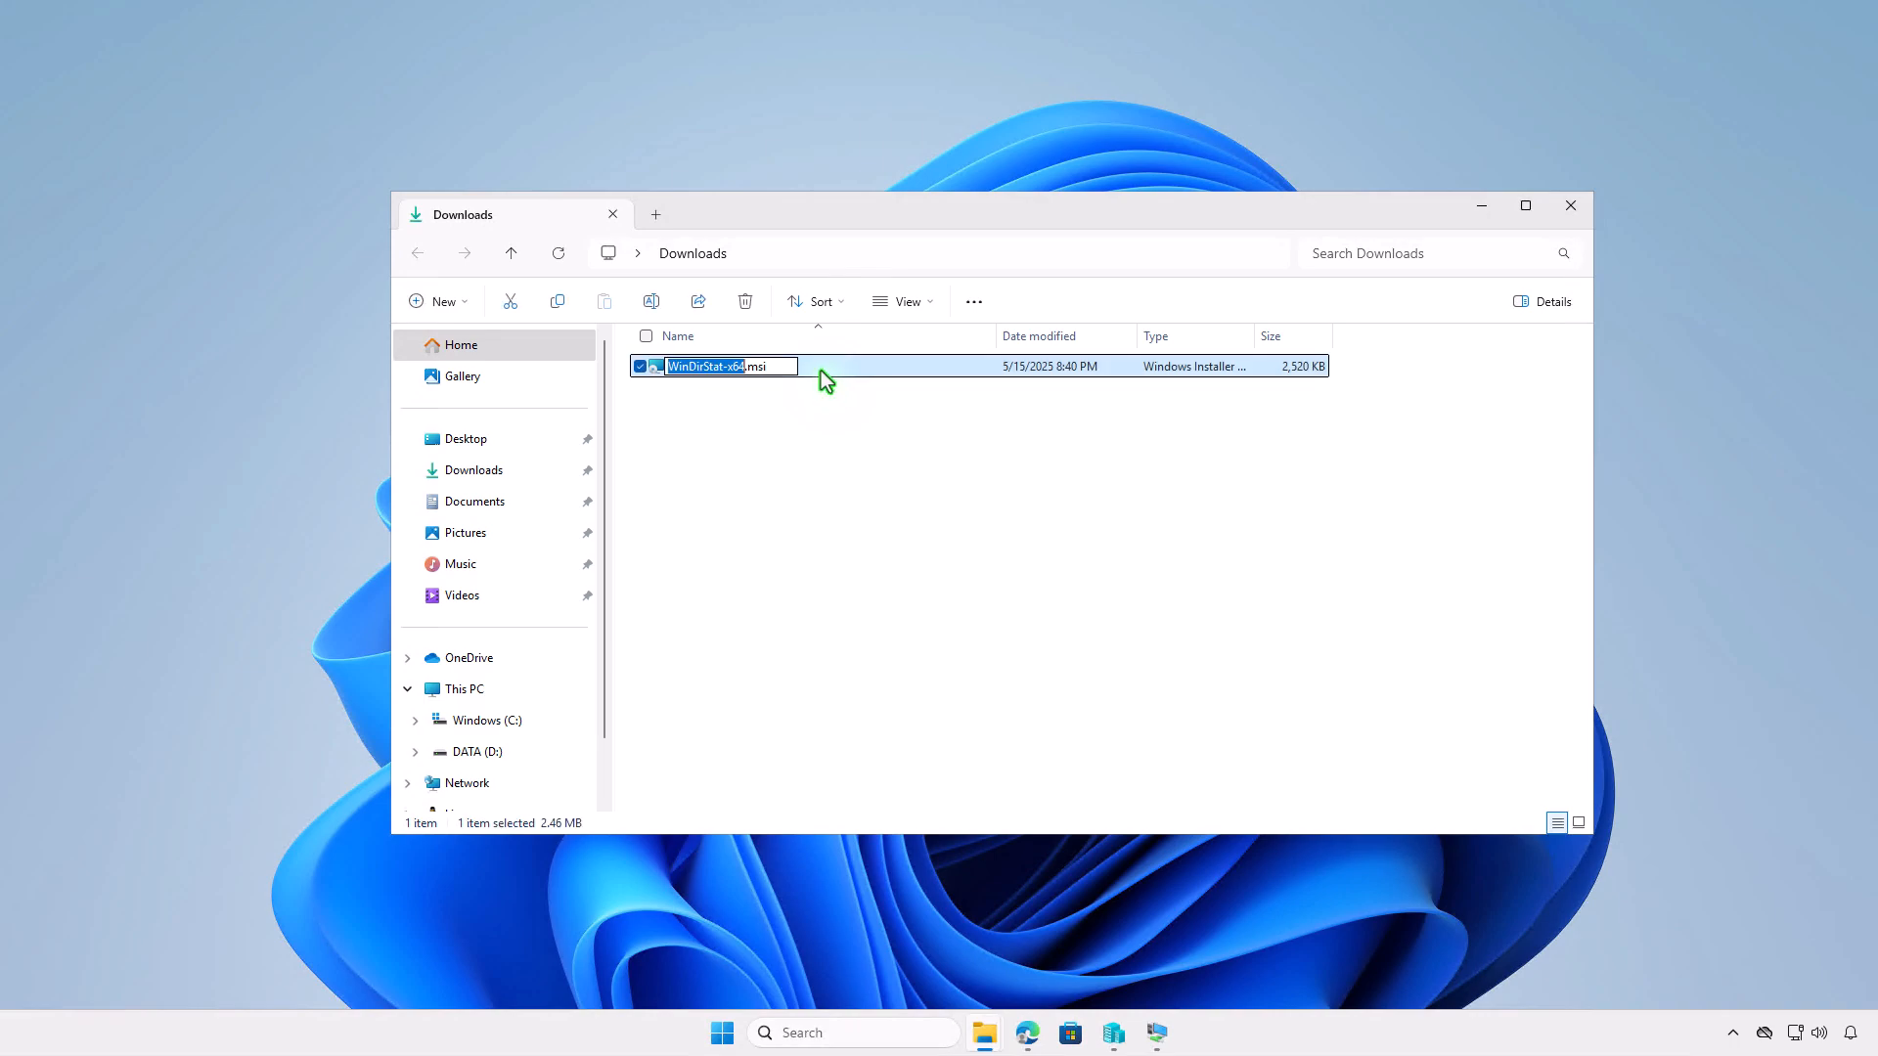
pyautogui.write('setup')
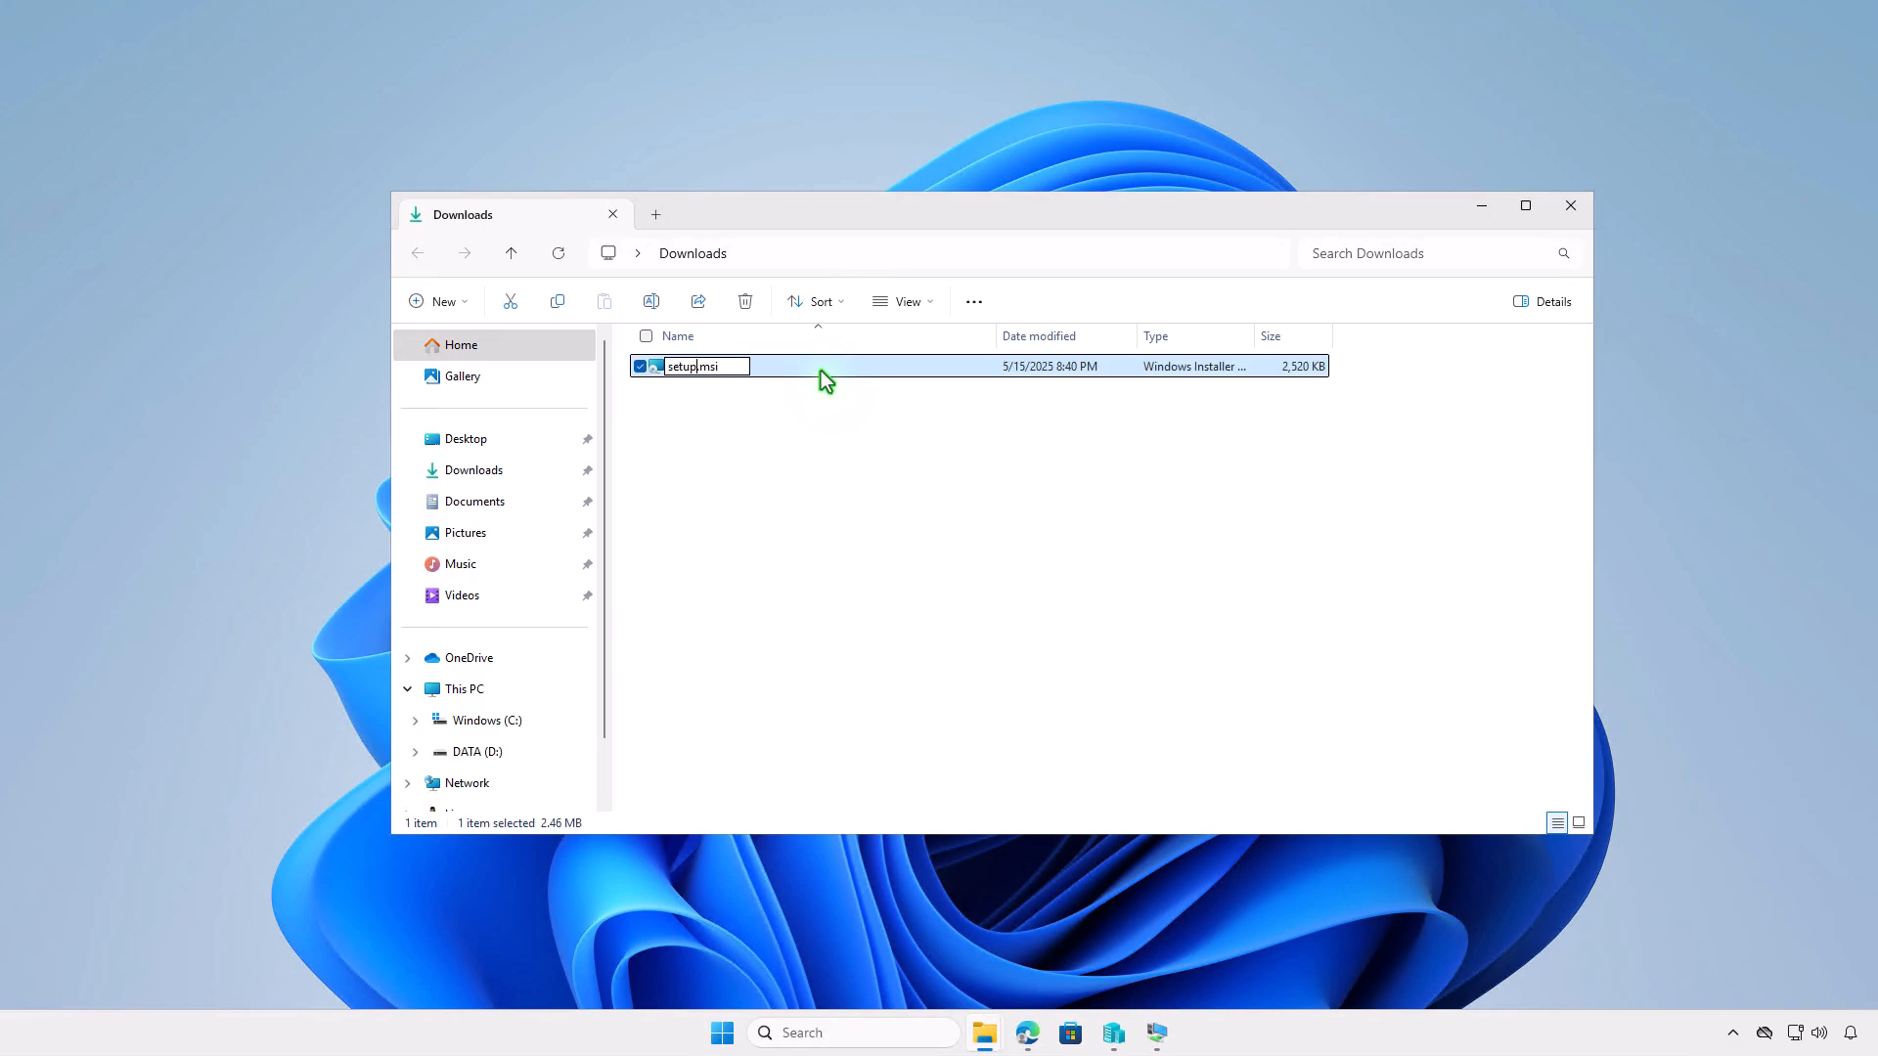
pyautogui.press('Return')
# - Copy setup.msi from Downloads into the D:\Intune\Input folder, using a new File Explorer tab
pyautogui.rightClick(821, 374)
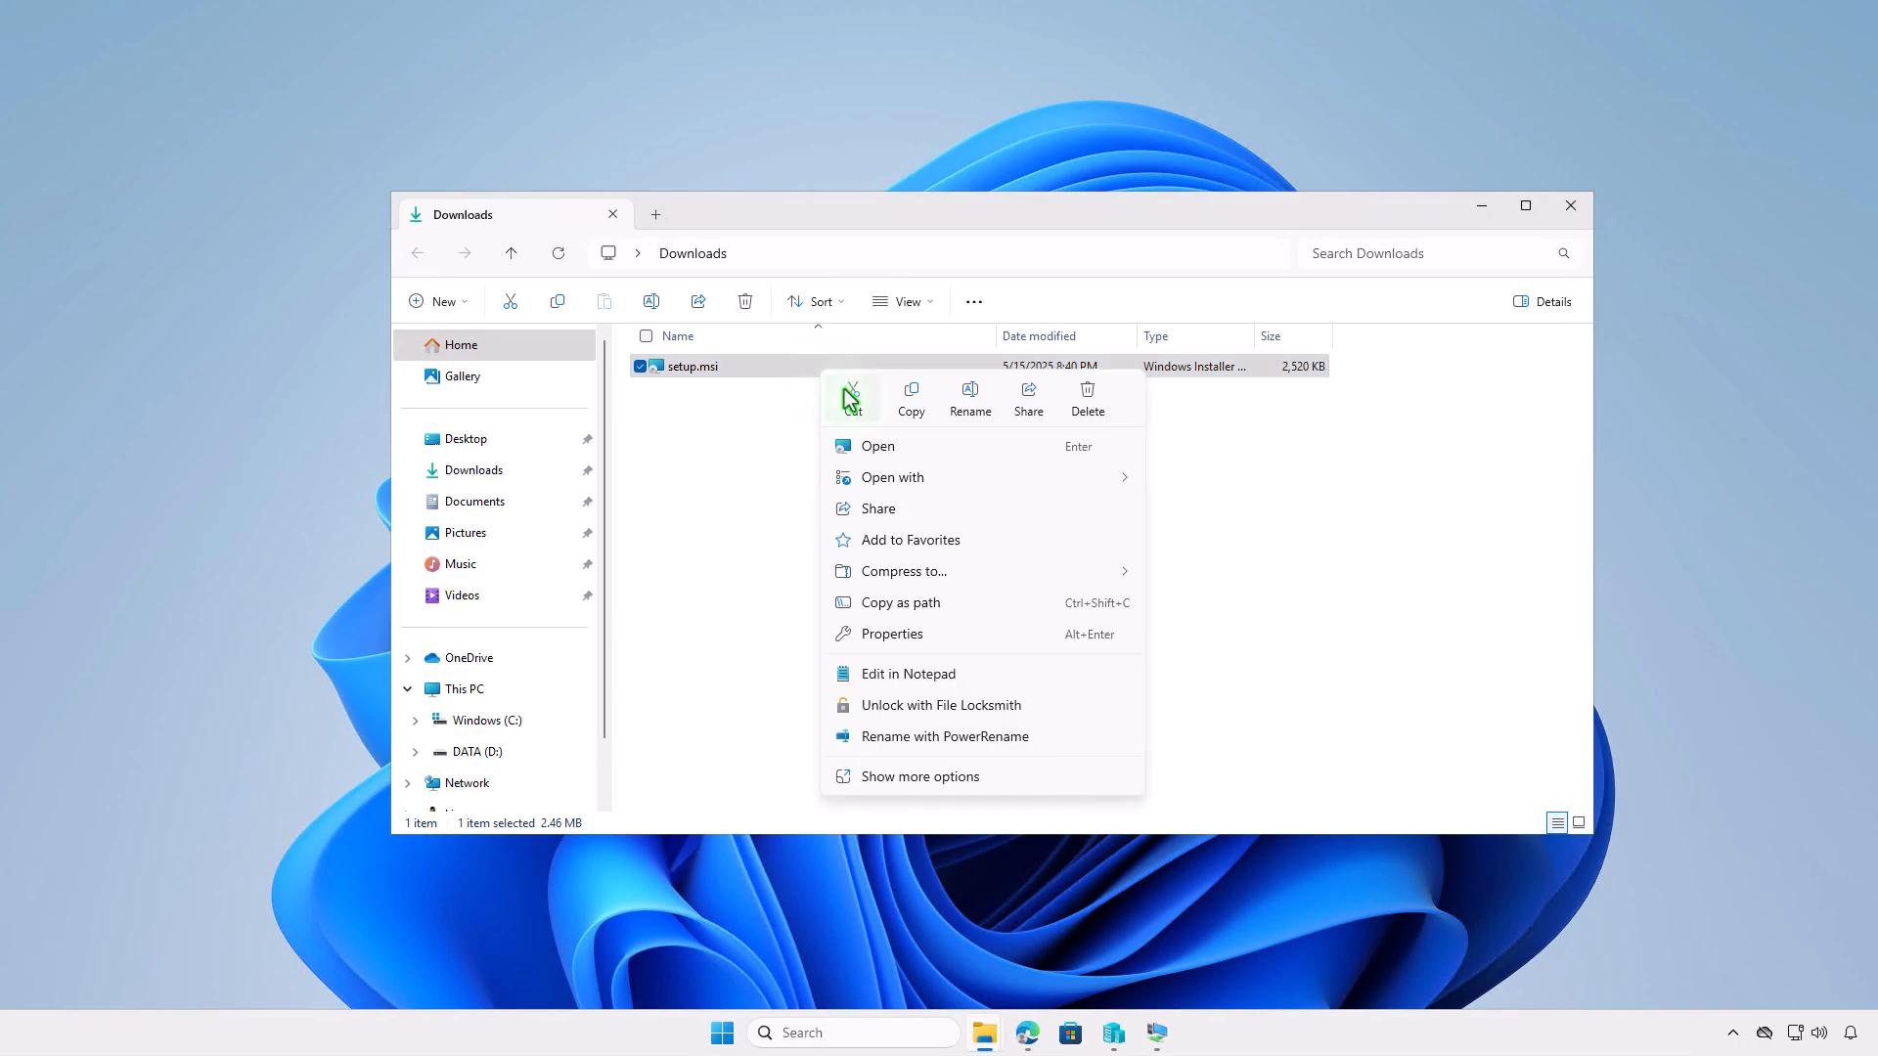
pyautogui.click(890, 405)
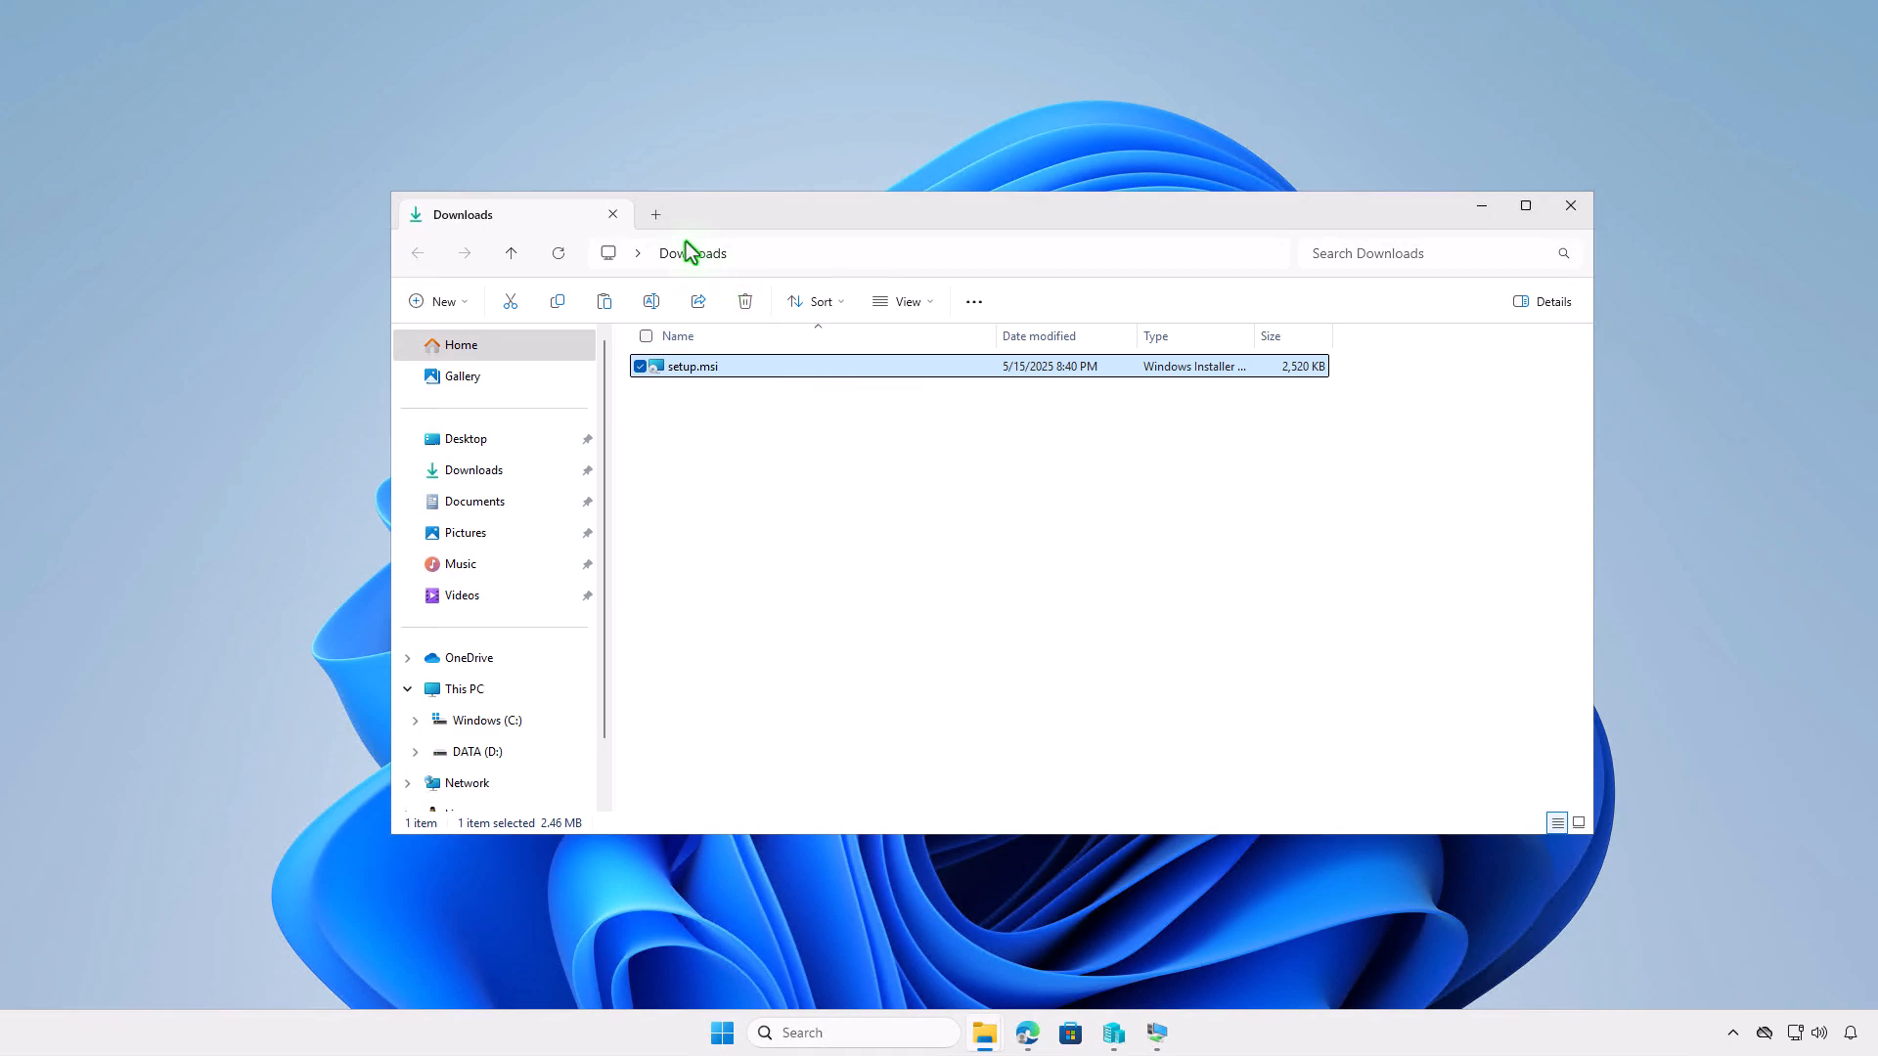
pyautogui.click(656, 216)
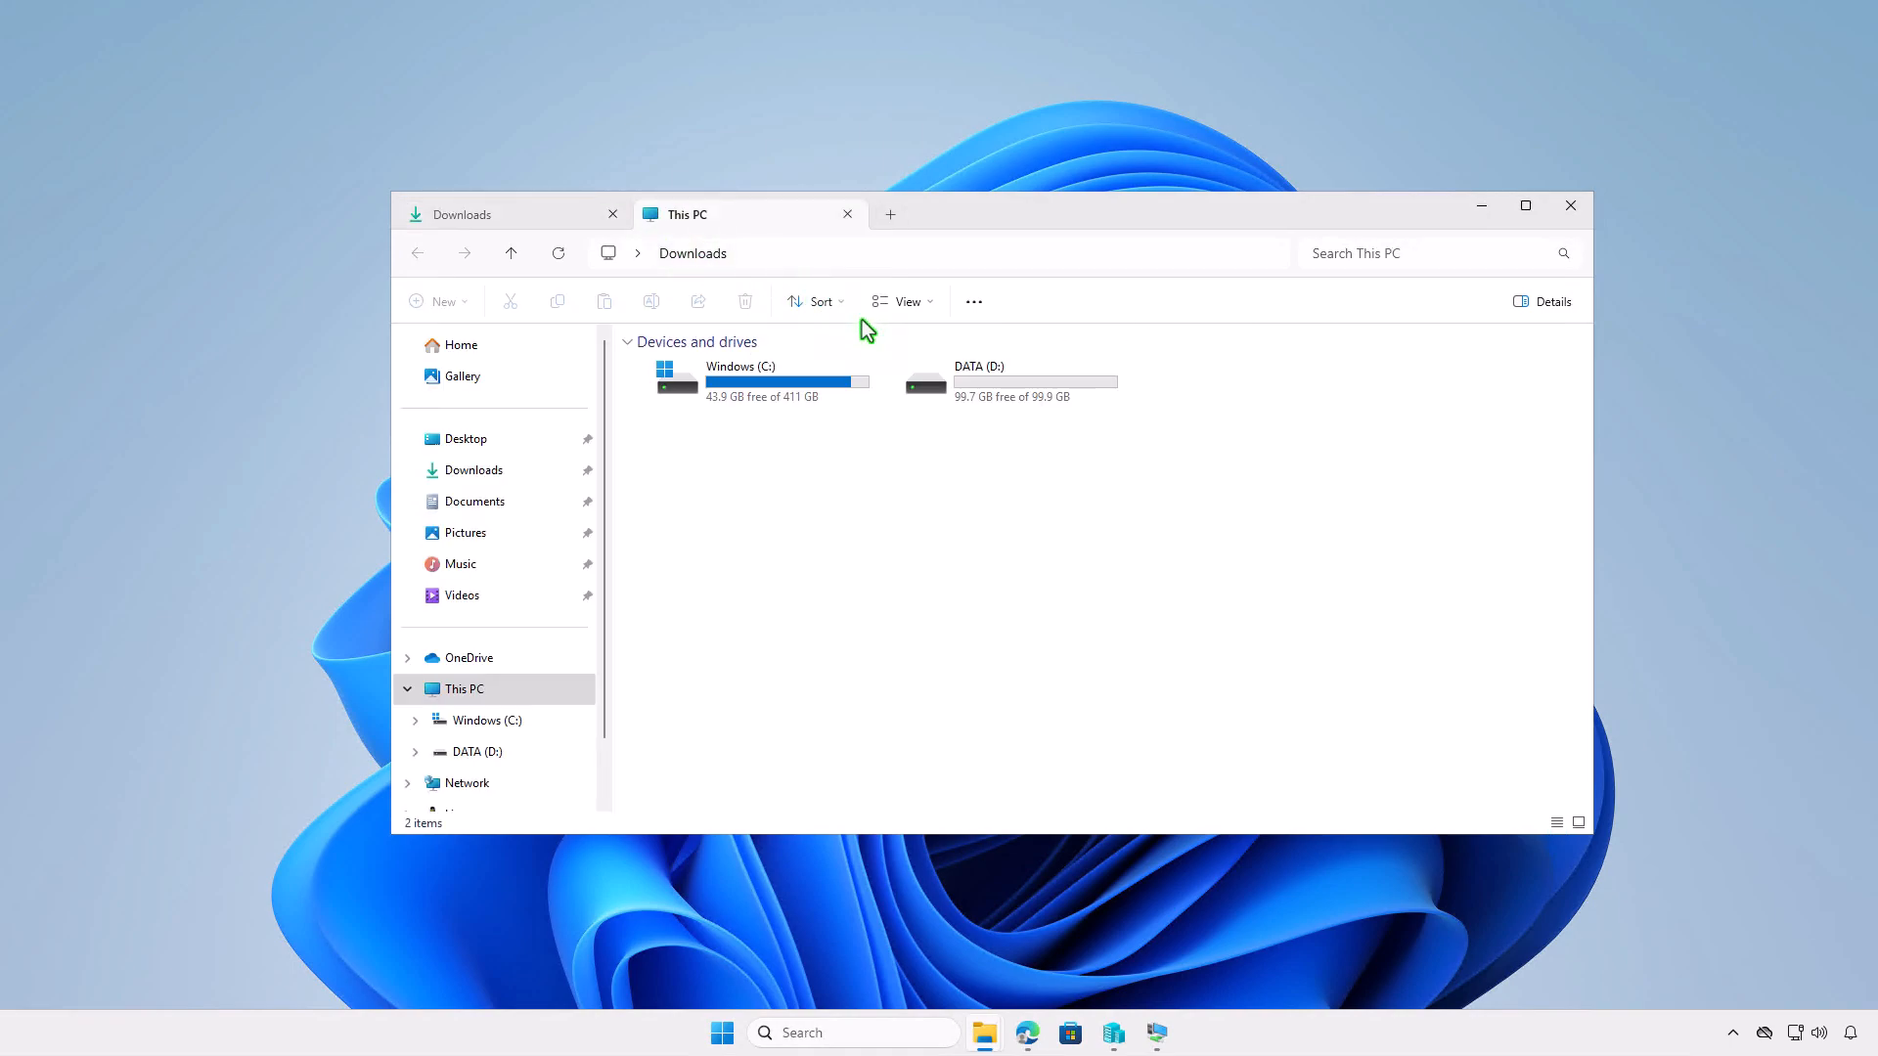
pyautogui.doubleClick(989, 373)
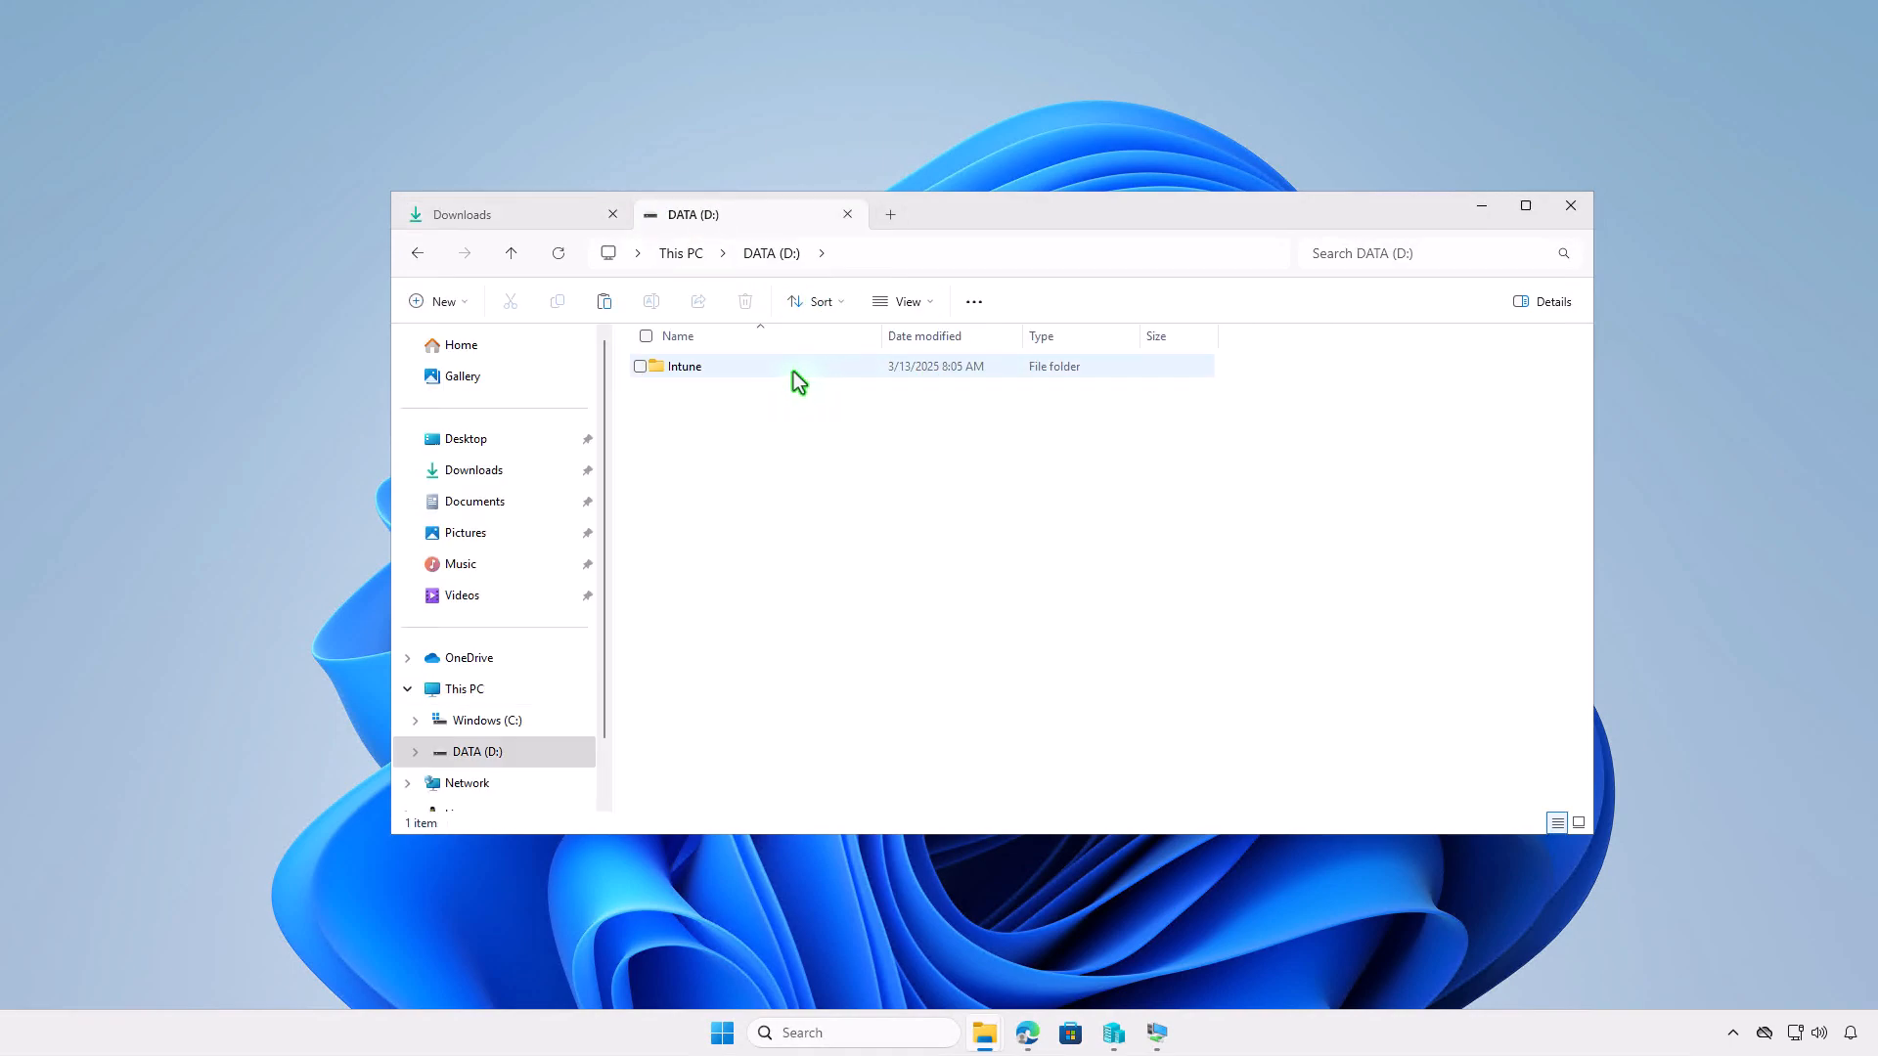
pyautogui.doubleClick(787, 368)
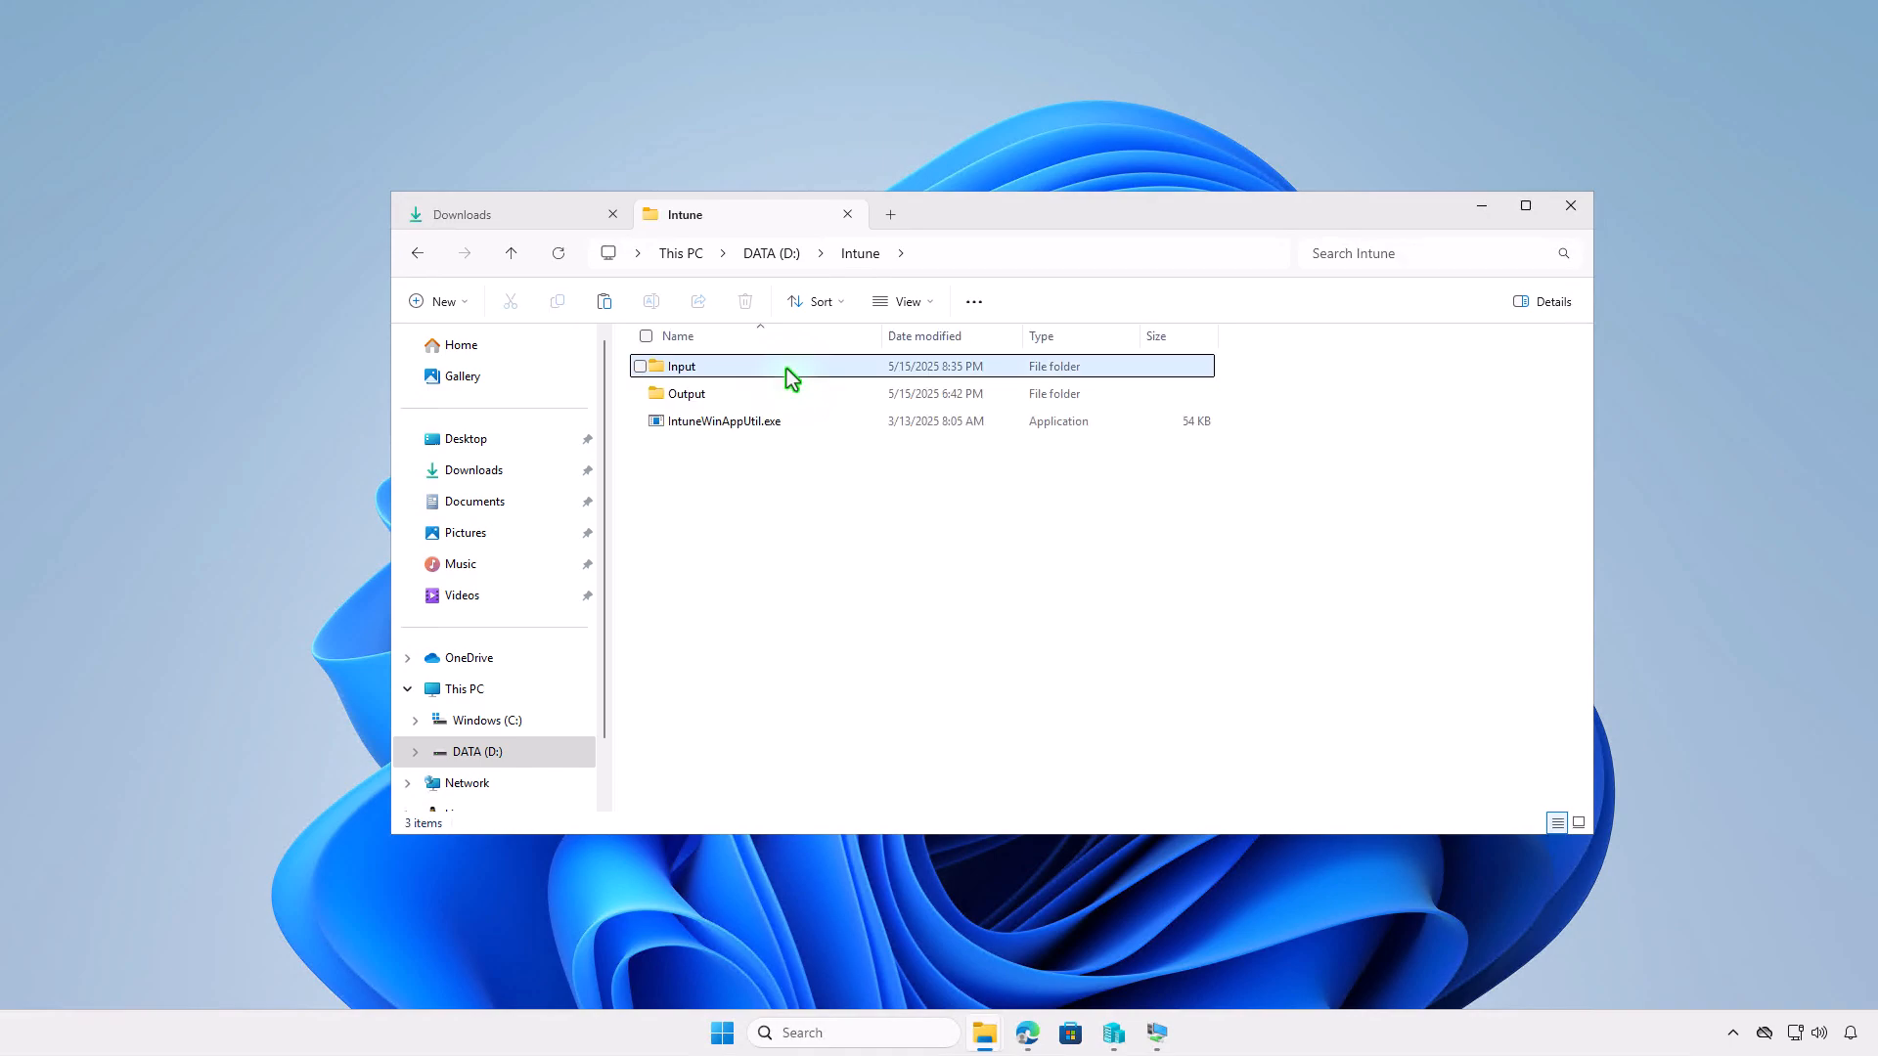
pyautogui.doubleClick(786, 368)
pyautogui.rightClick(788, 414)
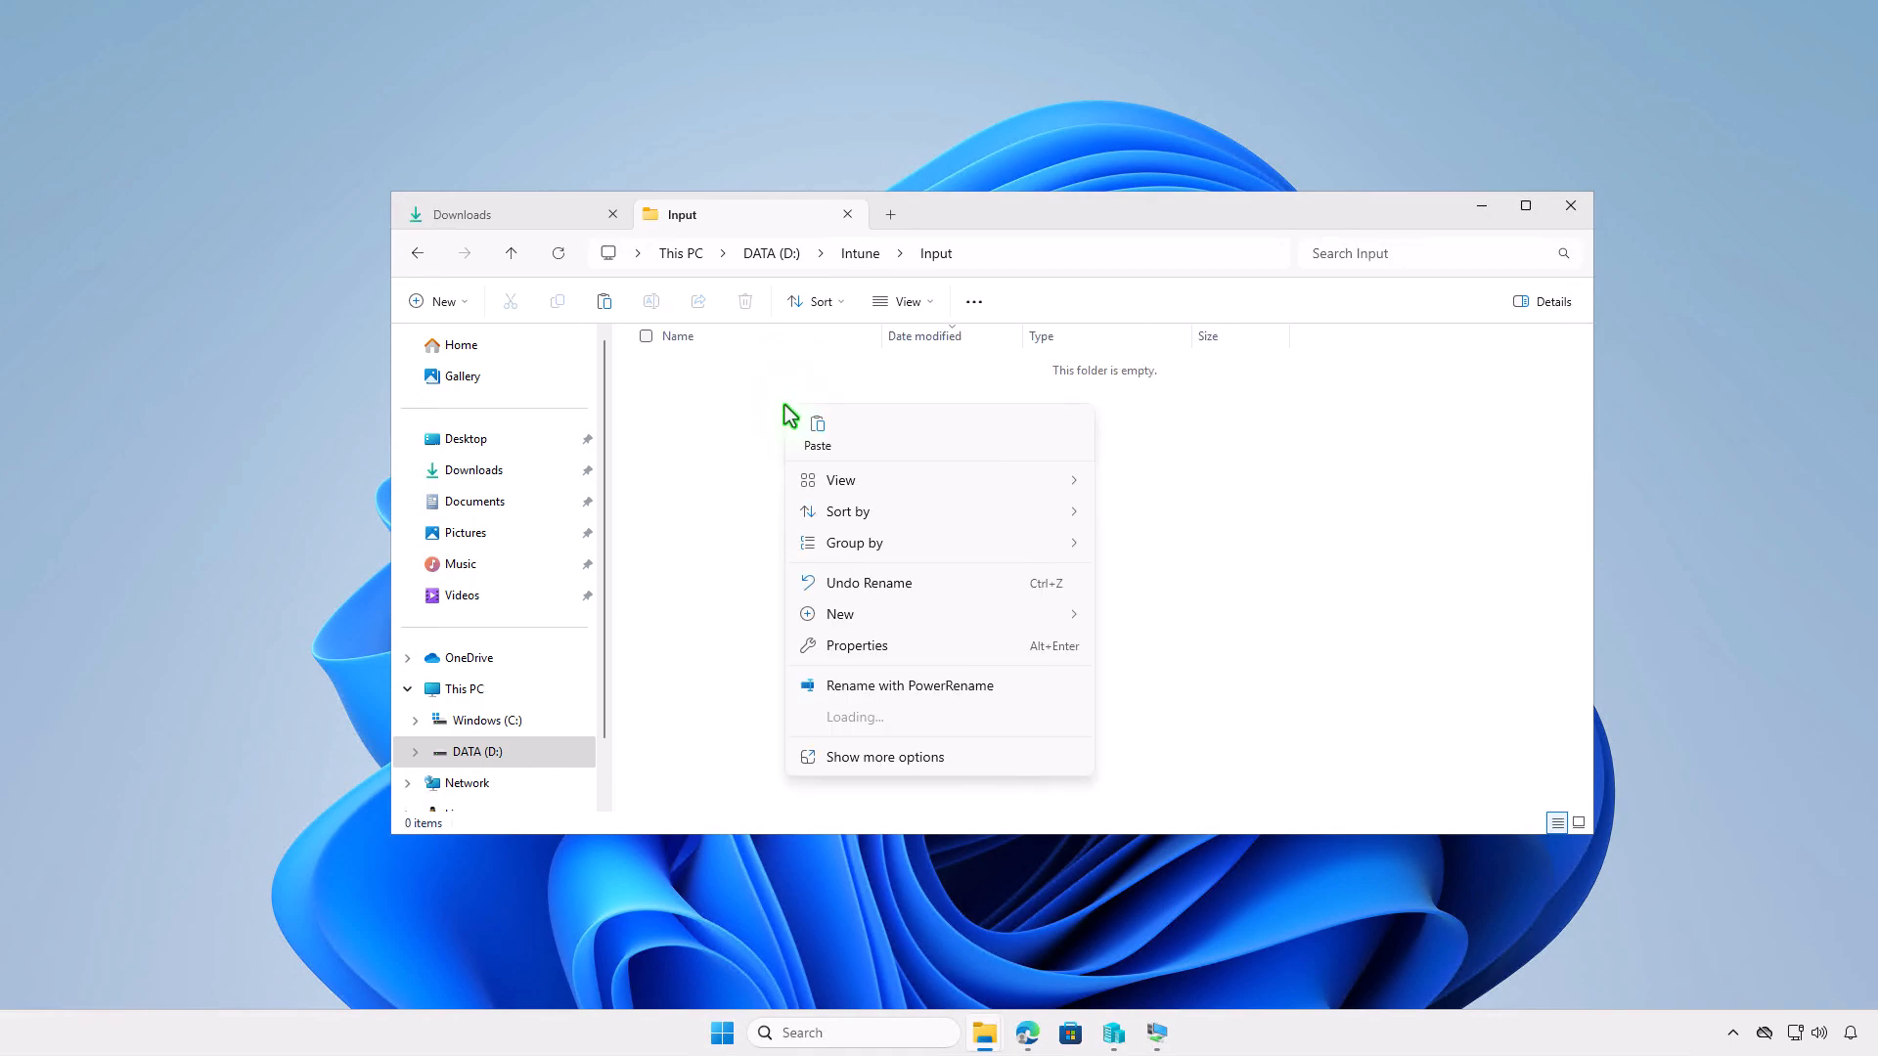
pyautogui.click(812, 436)
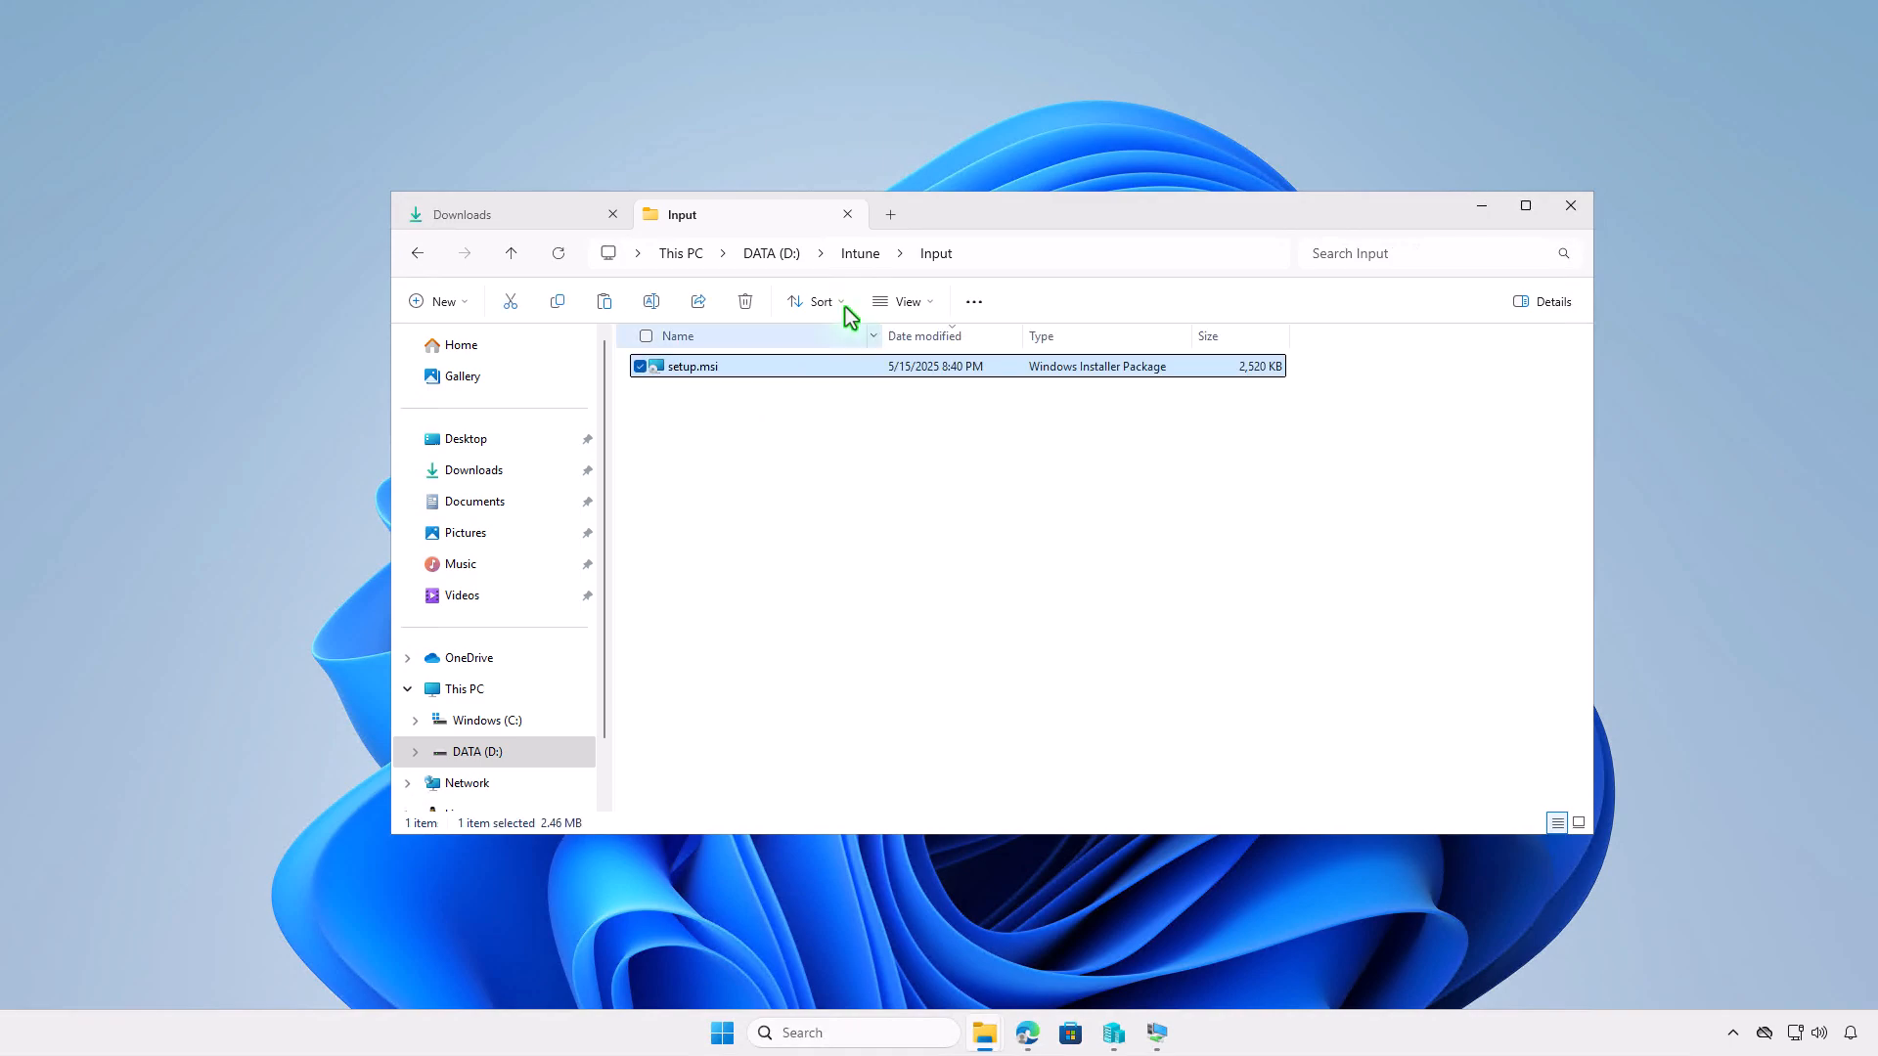
# - Return to the D:\Intune folder and minimize the File Explorer window
pyautogui.click(850, 258)
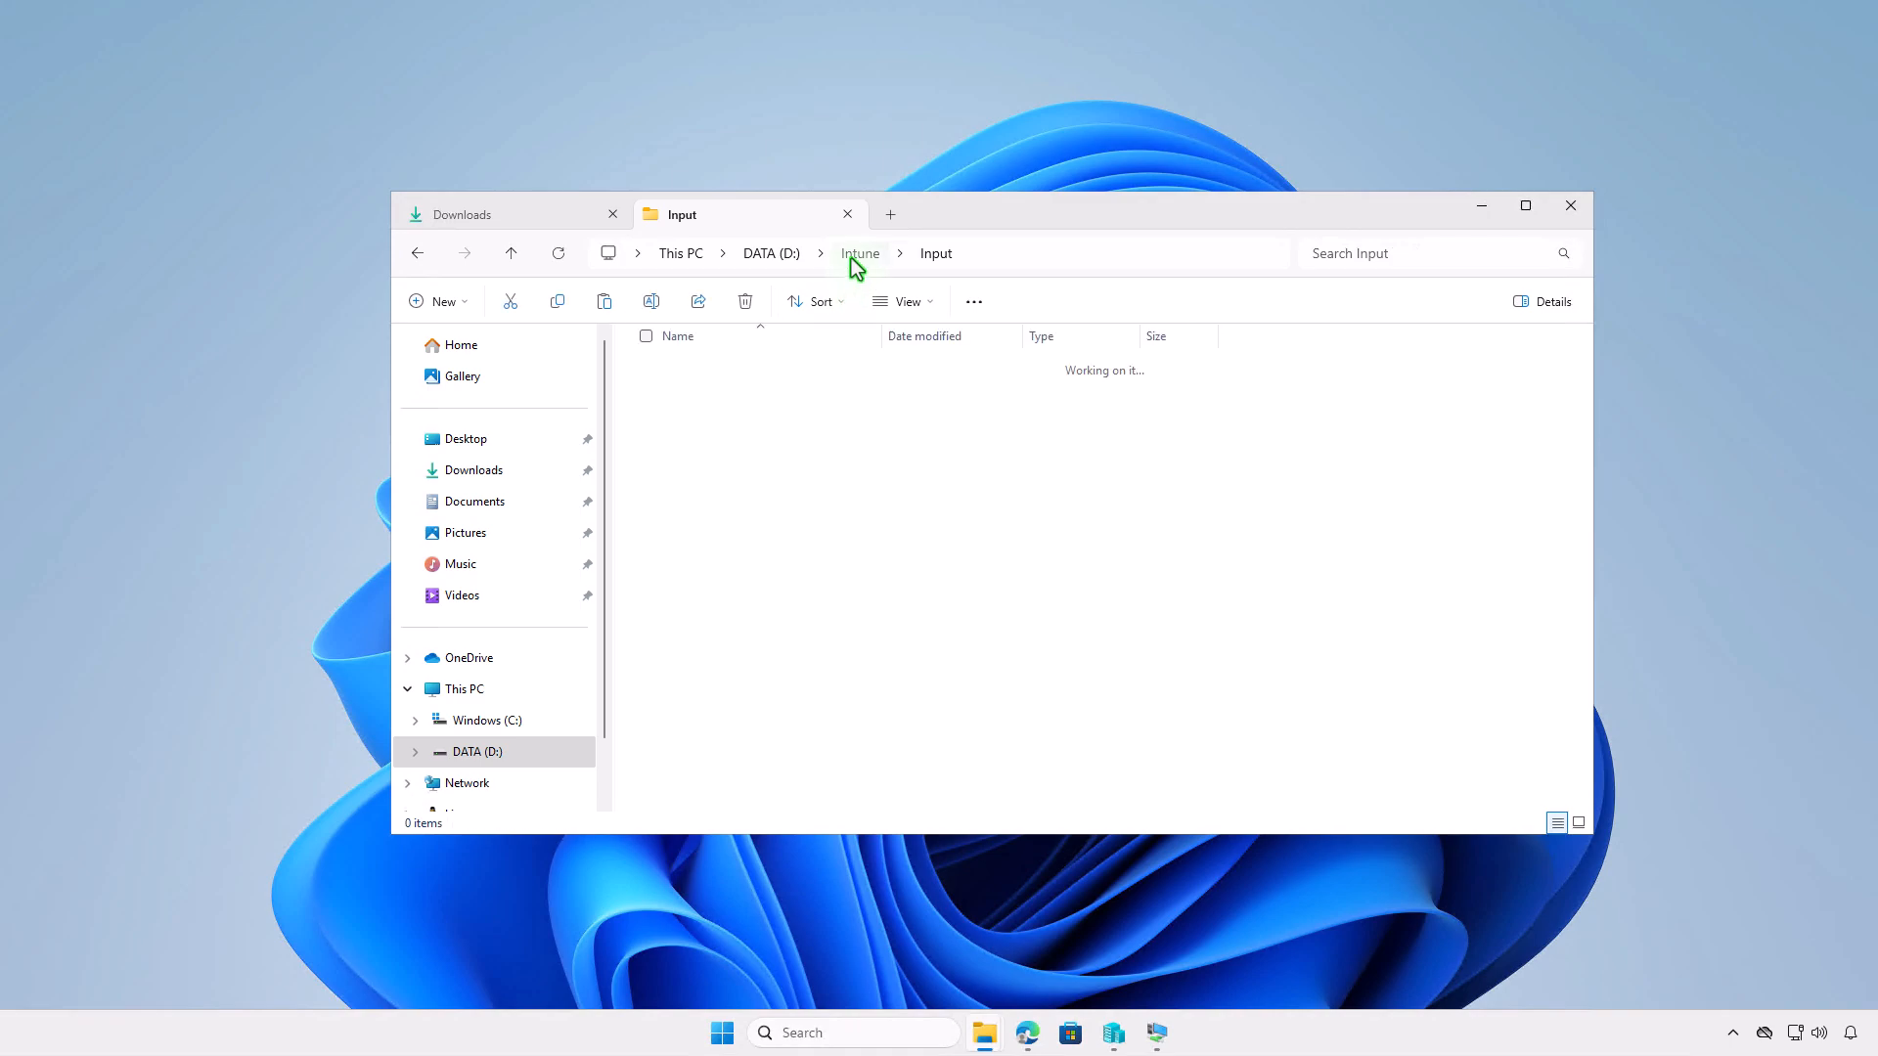
pyautogui.click(839, 502)
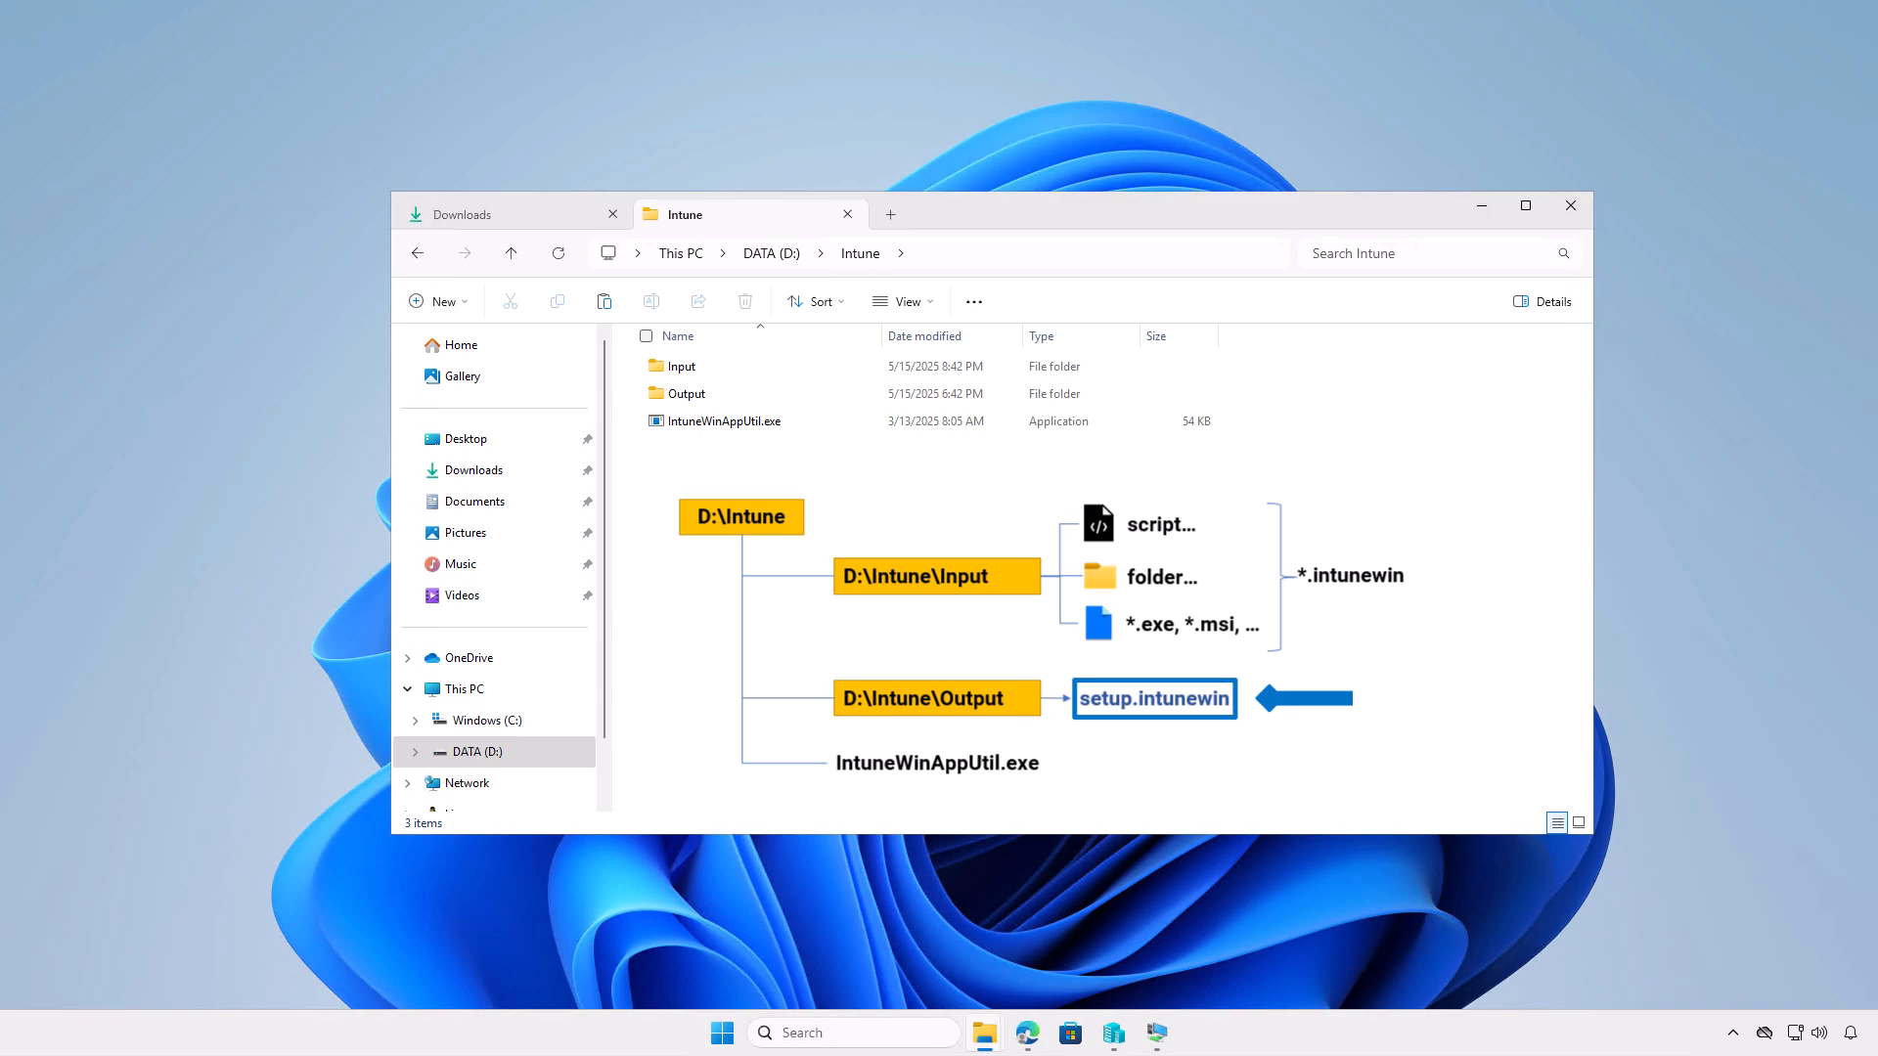
pyautogui.click(1481, 210)
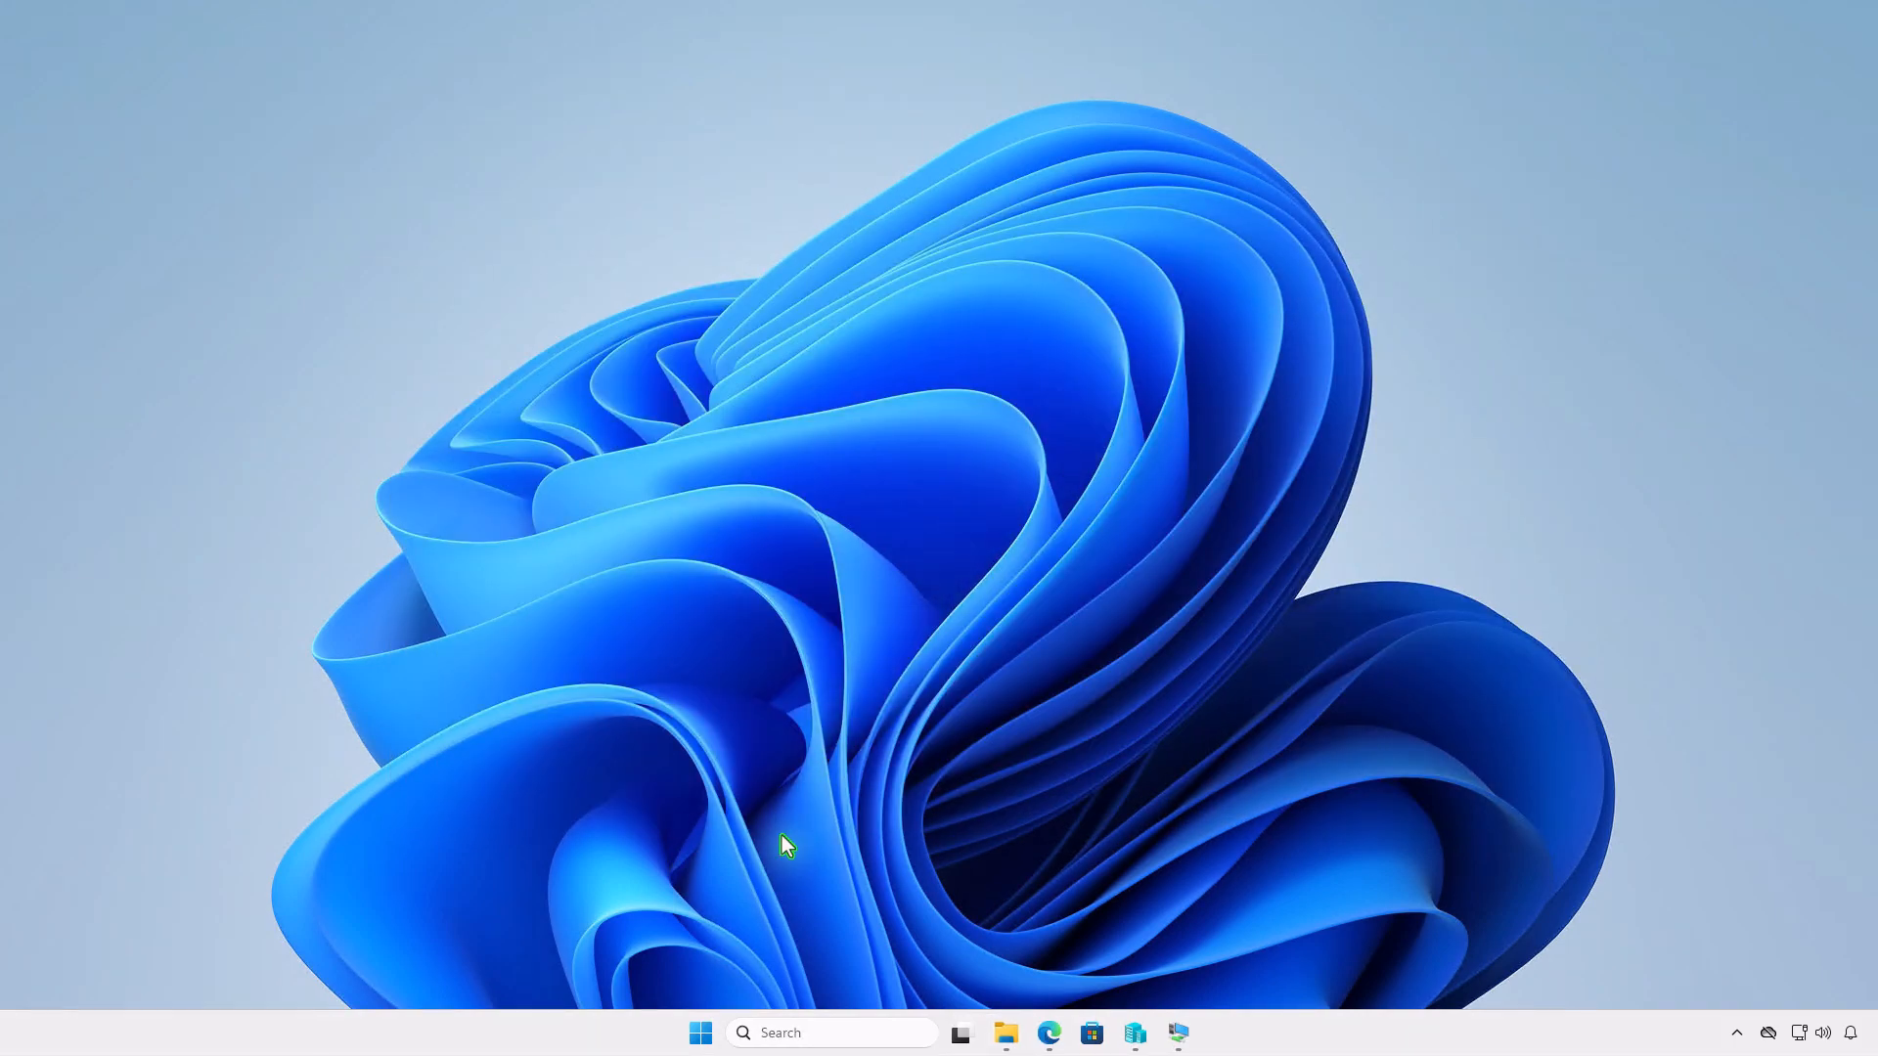
# - Open an elevated Windows Terminal and change the working directory to D:\Intune
pyautogui.rightClick(704, 1028)
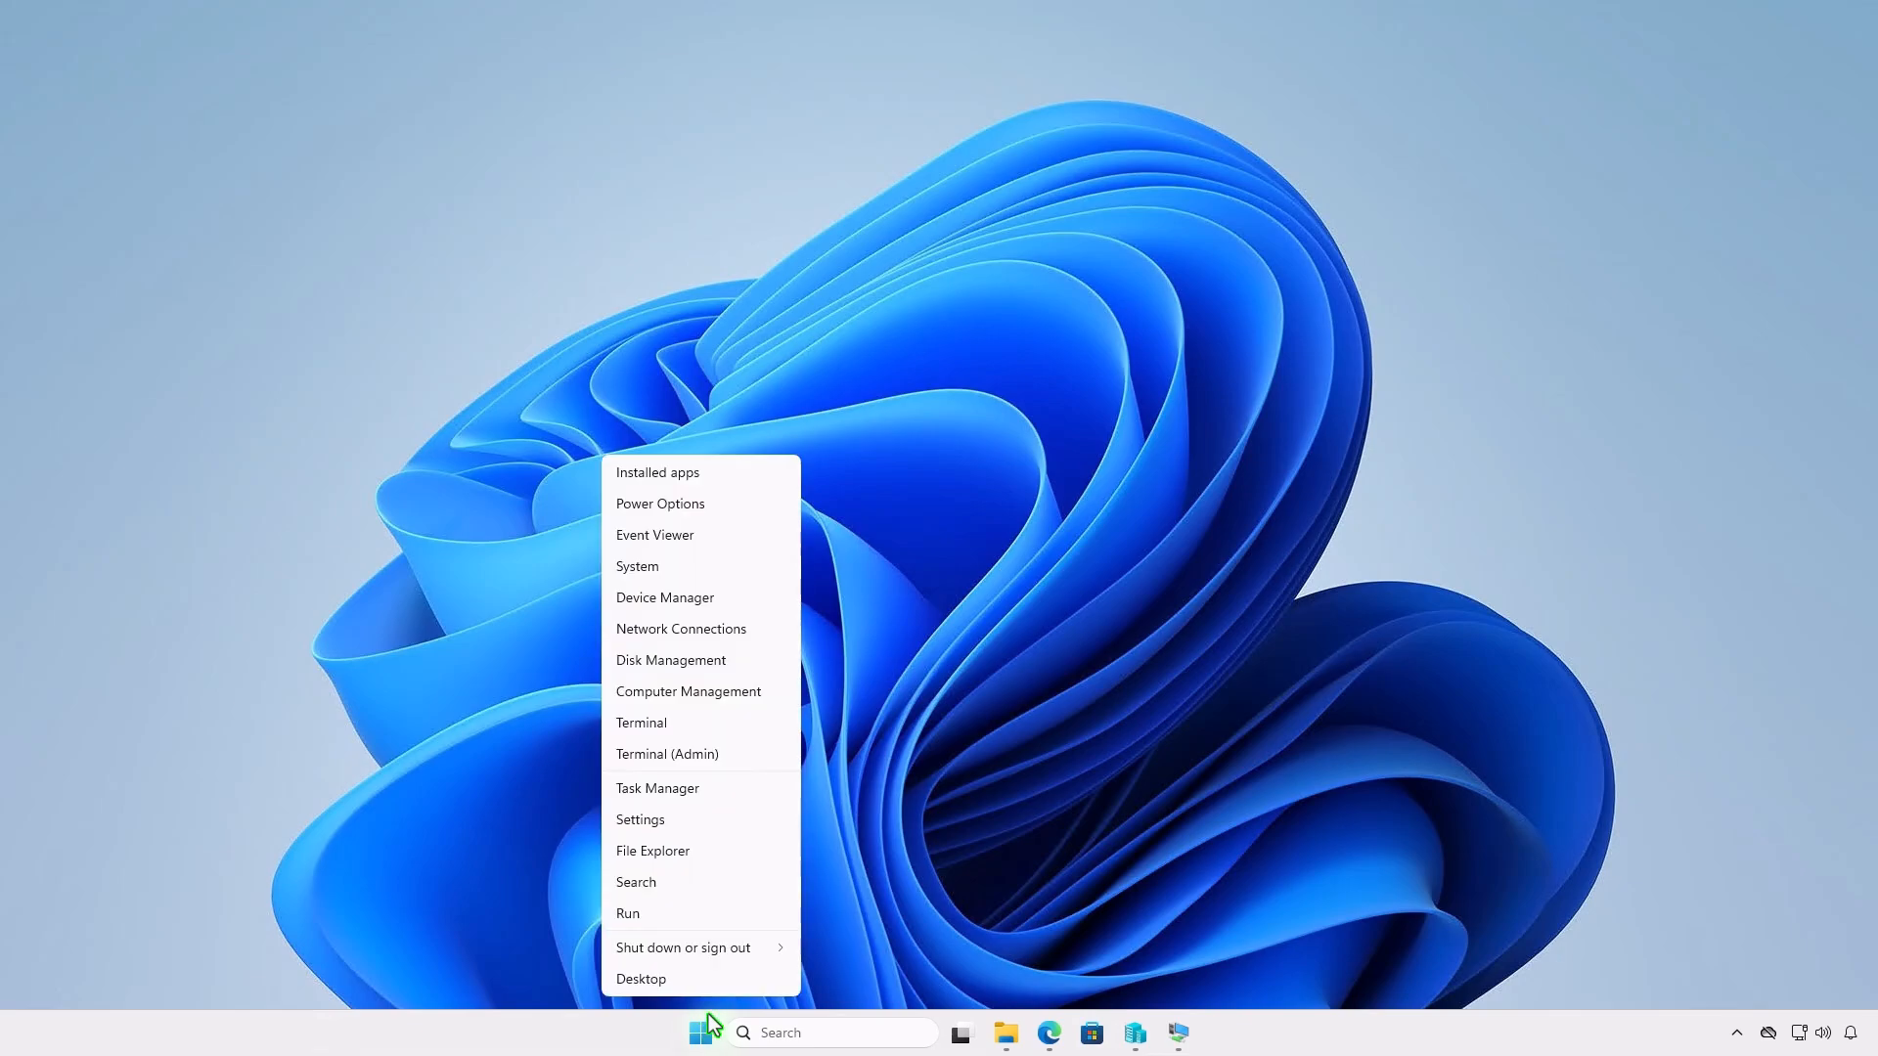
pyautogui.click(757, 759)
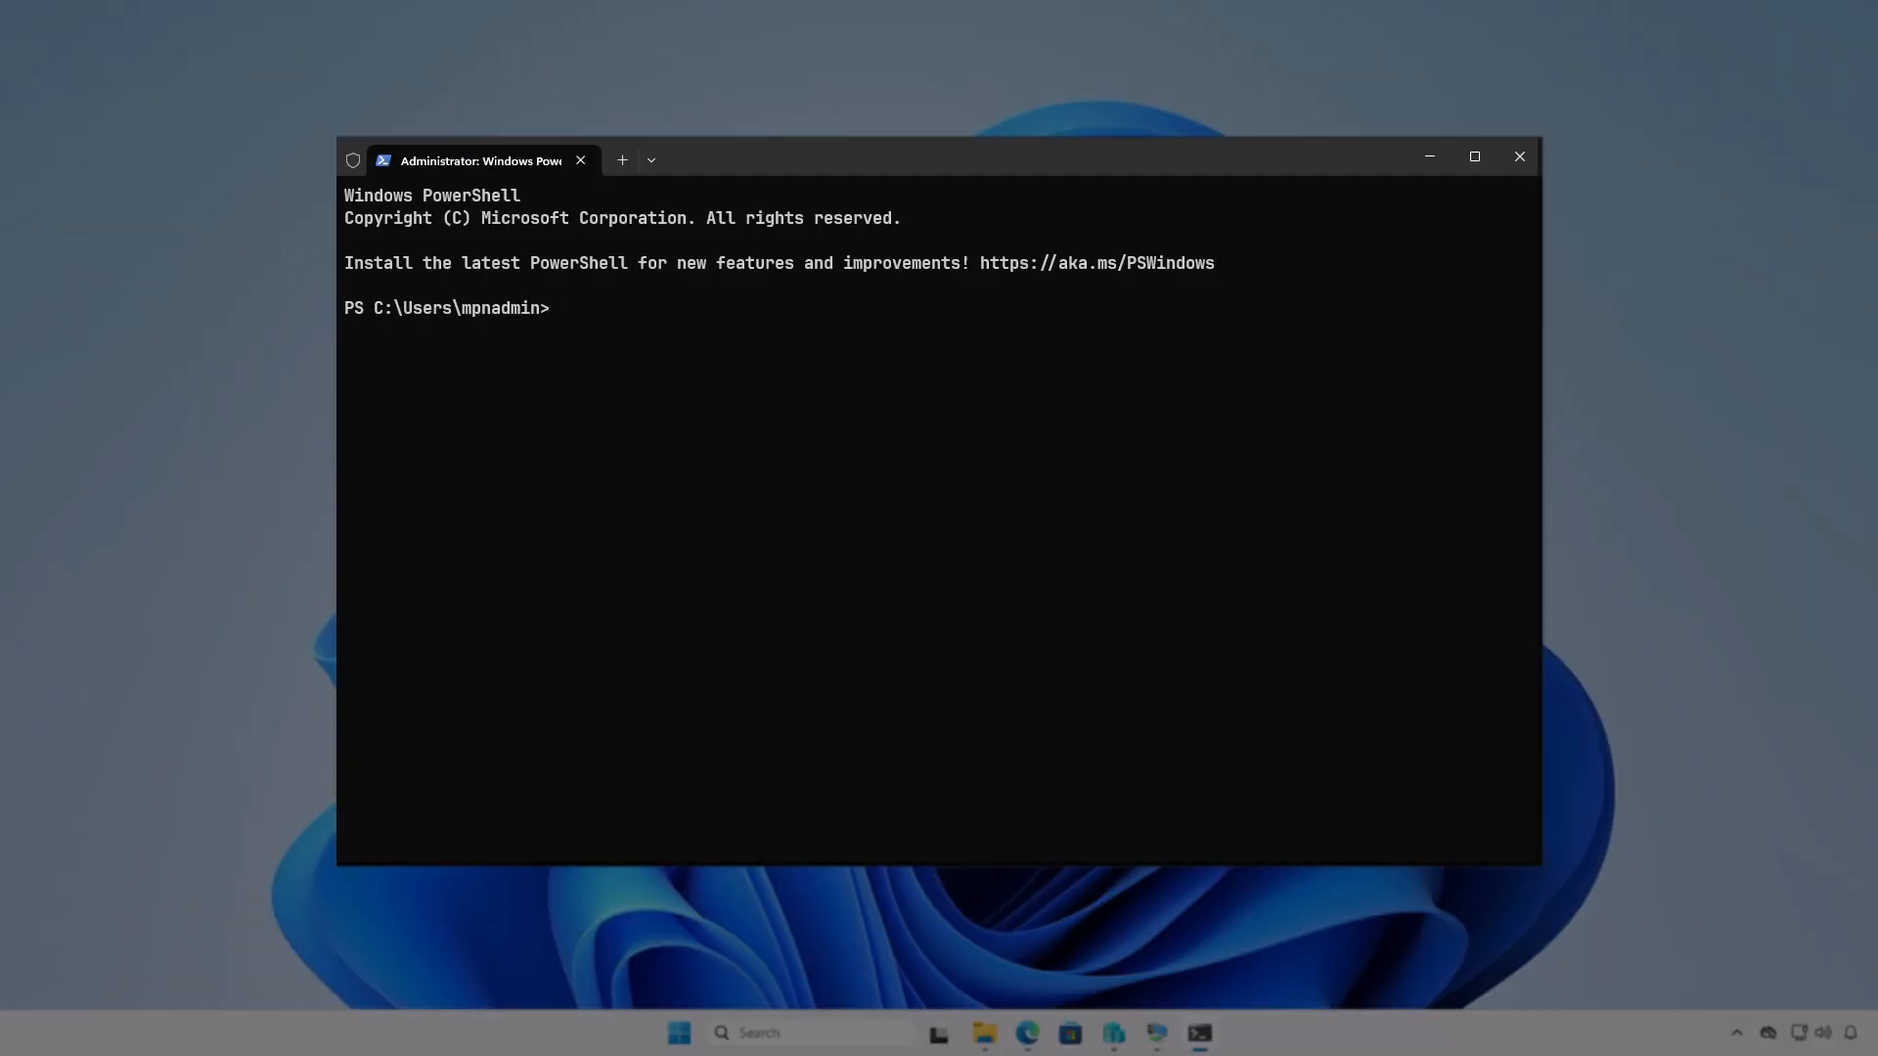
pyautogui.write('cd d')
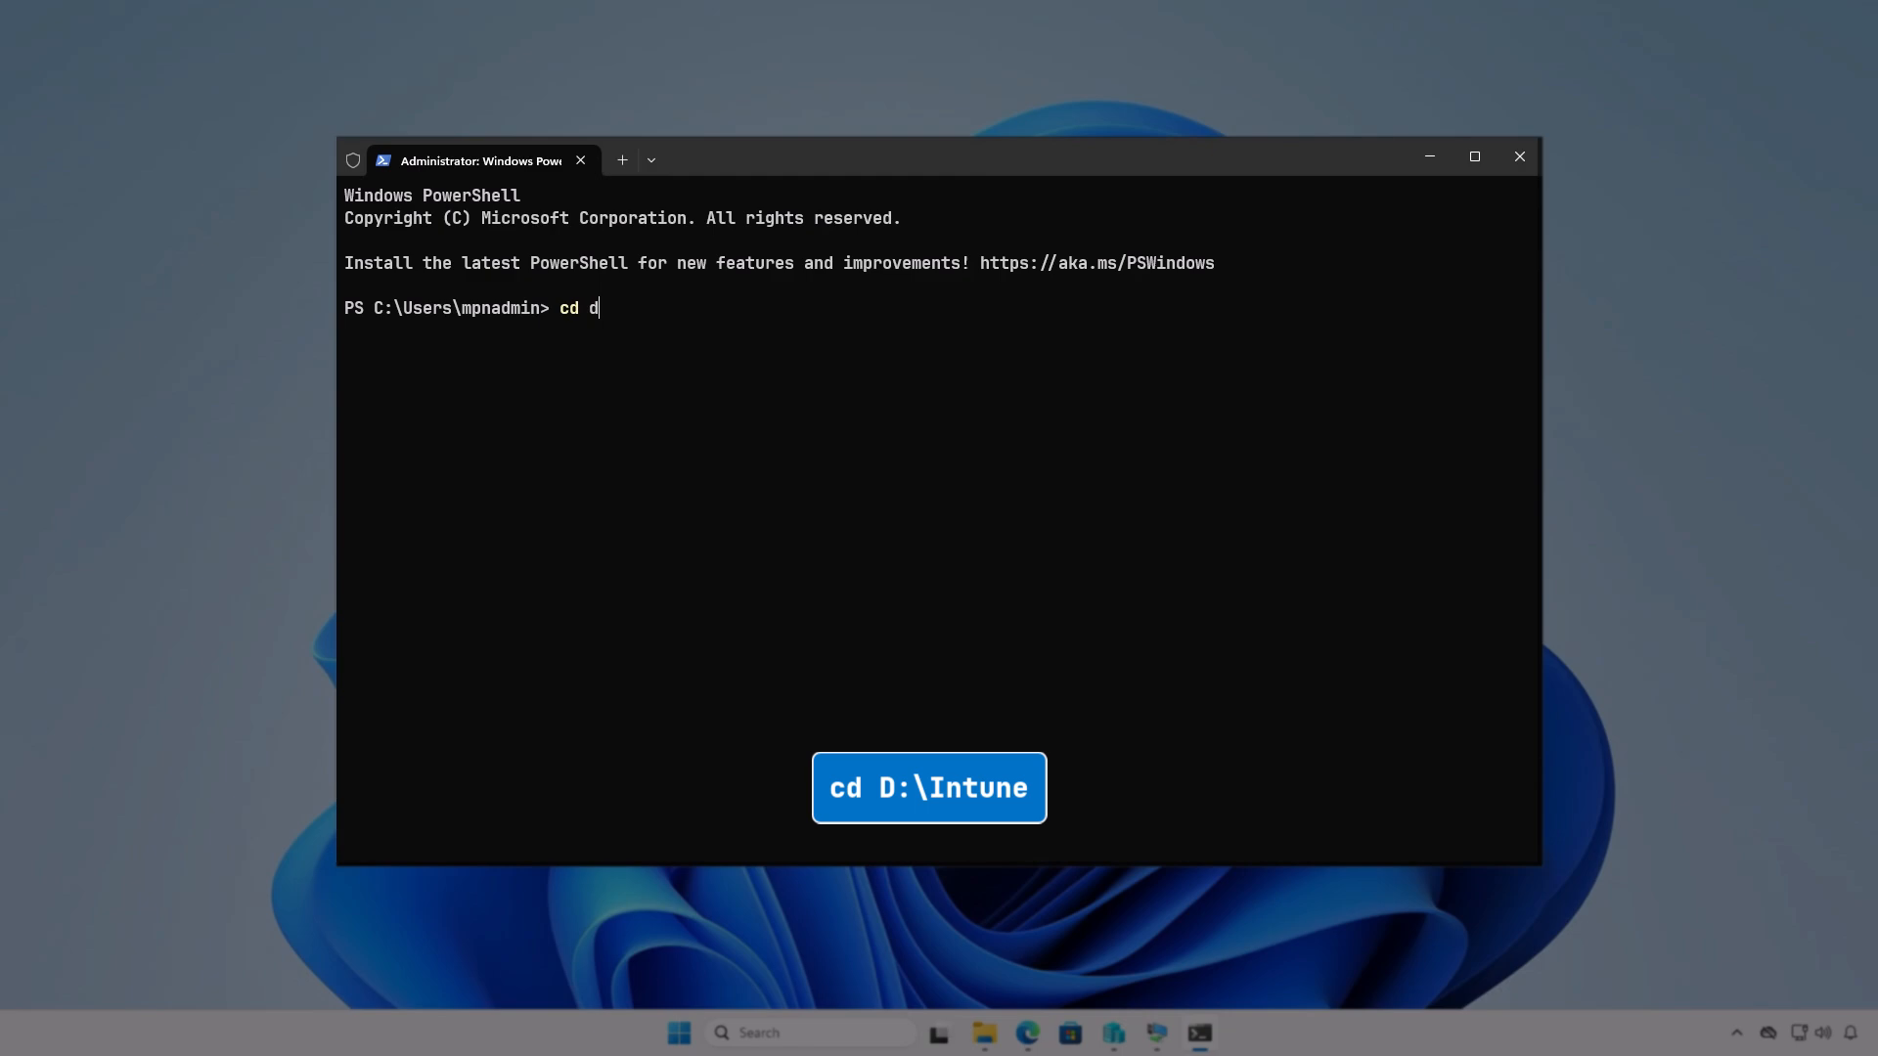
pyautogui.write(':\\In')
pyautogui.press('Tab')
pyautogui.press('Return')
pyautogui.press('Return')
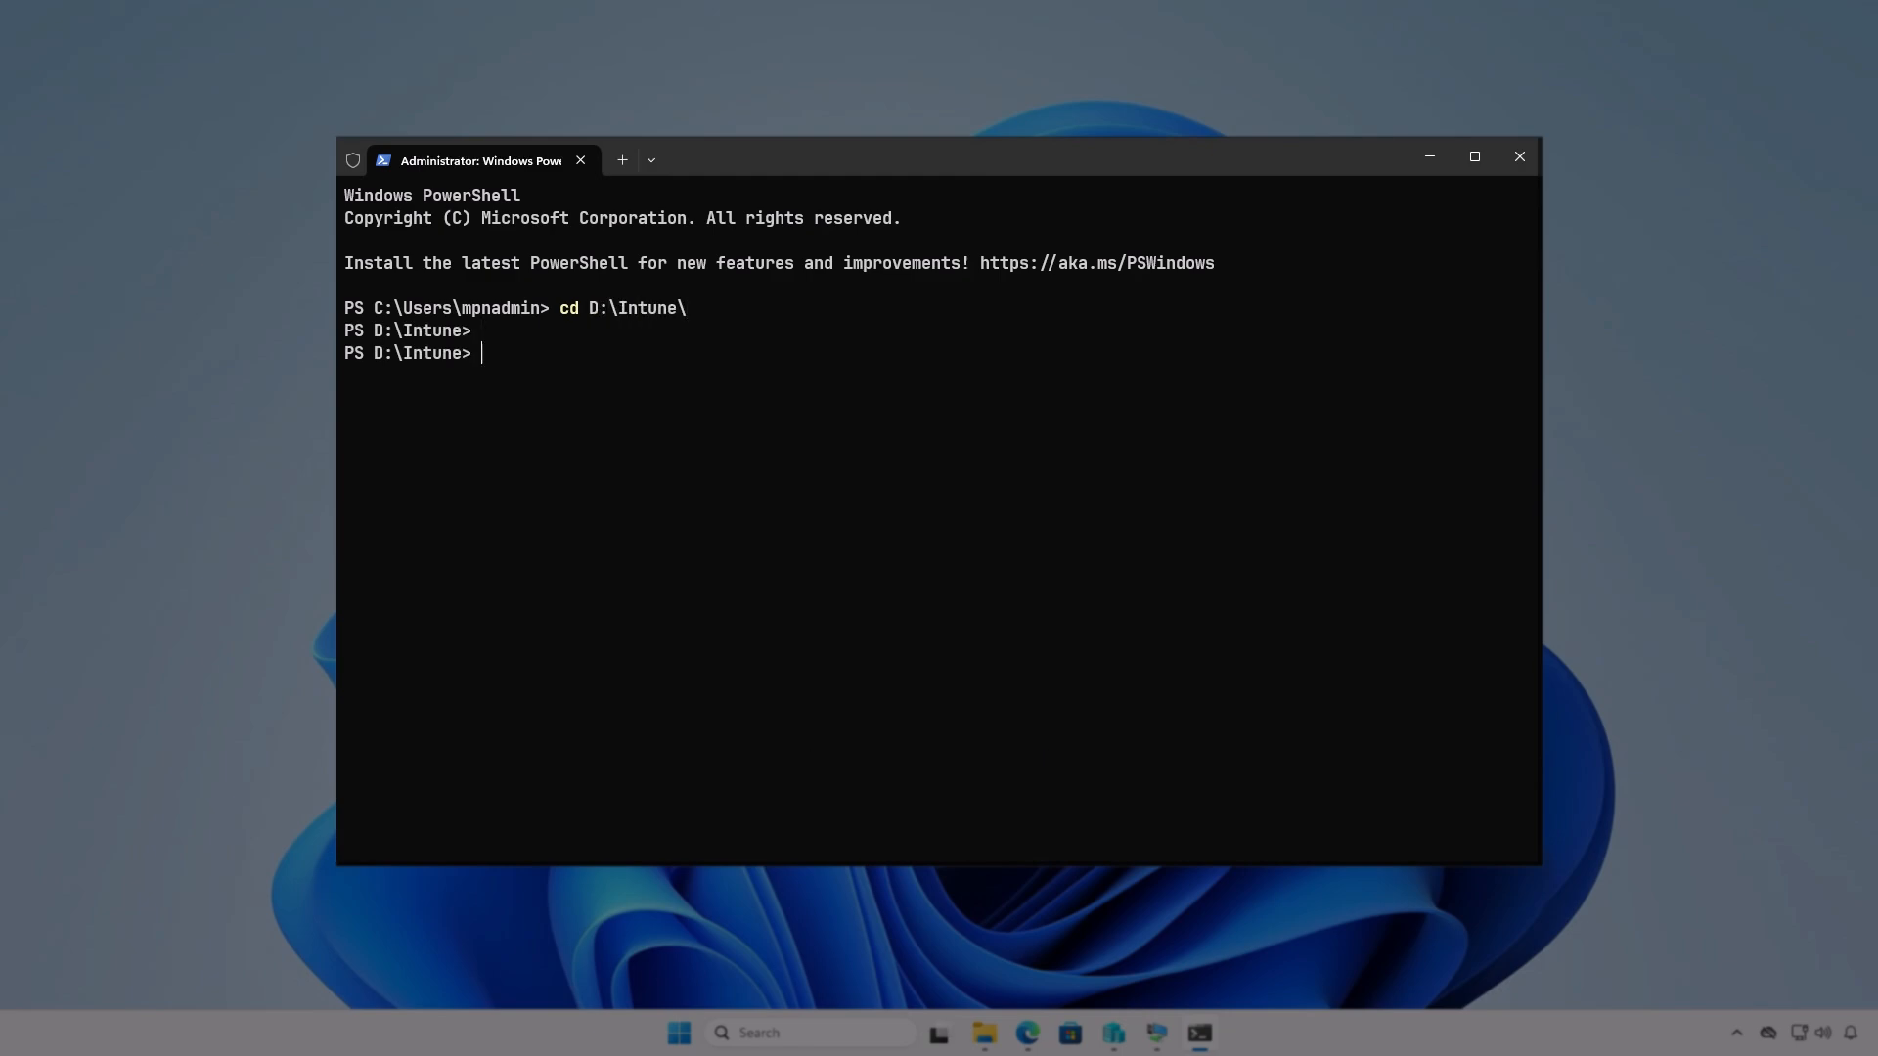
# - Run IntuneWinAppUtil.exe and specify D:\Intune\Input as the source folder
pyautogui.write('in')
pyautogui.write('te')
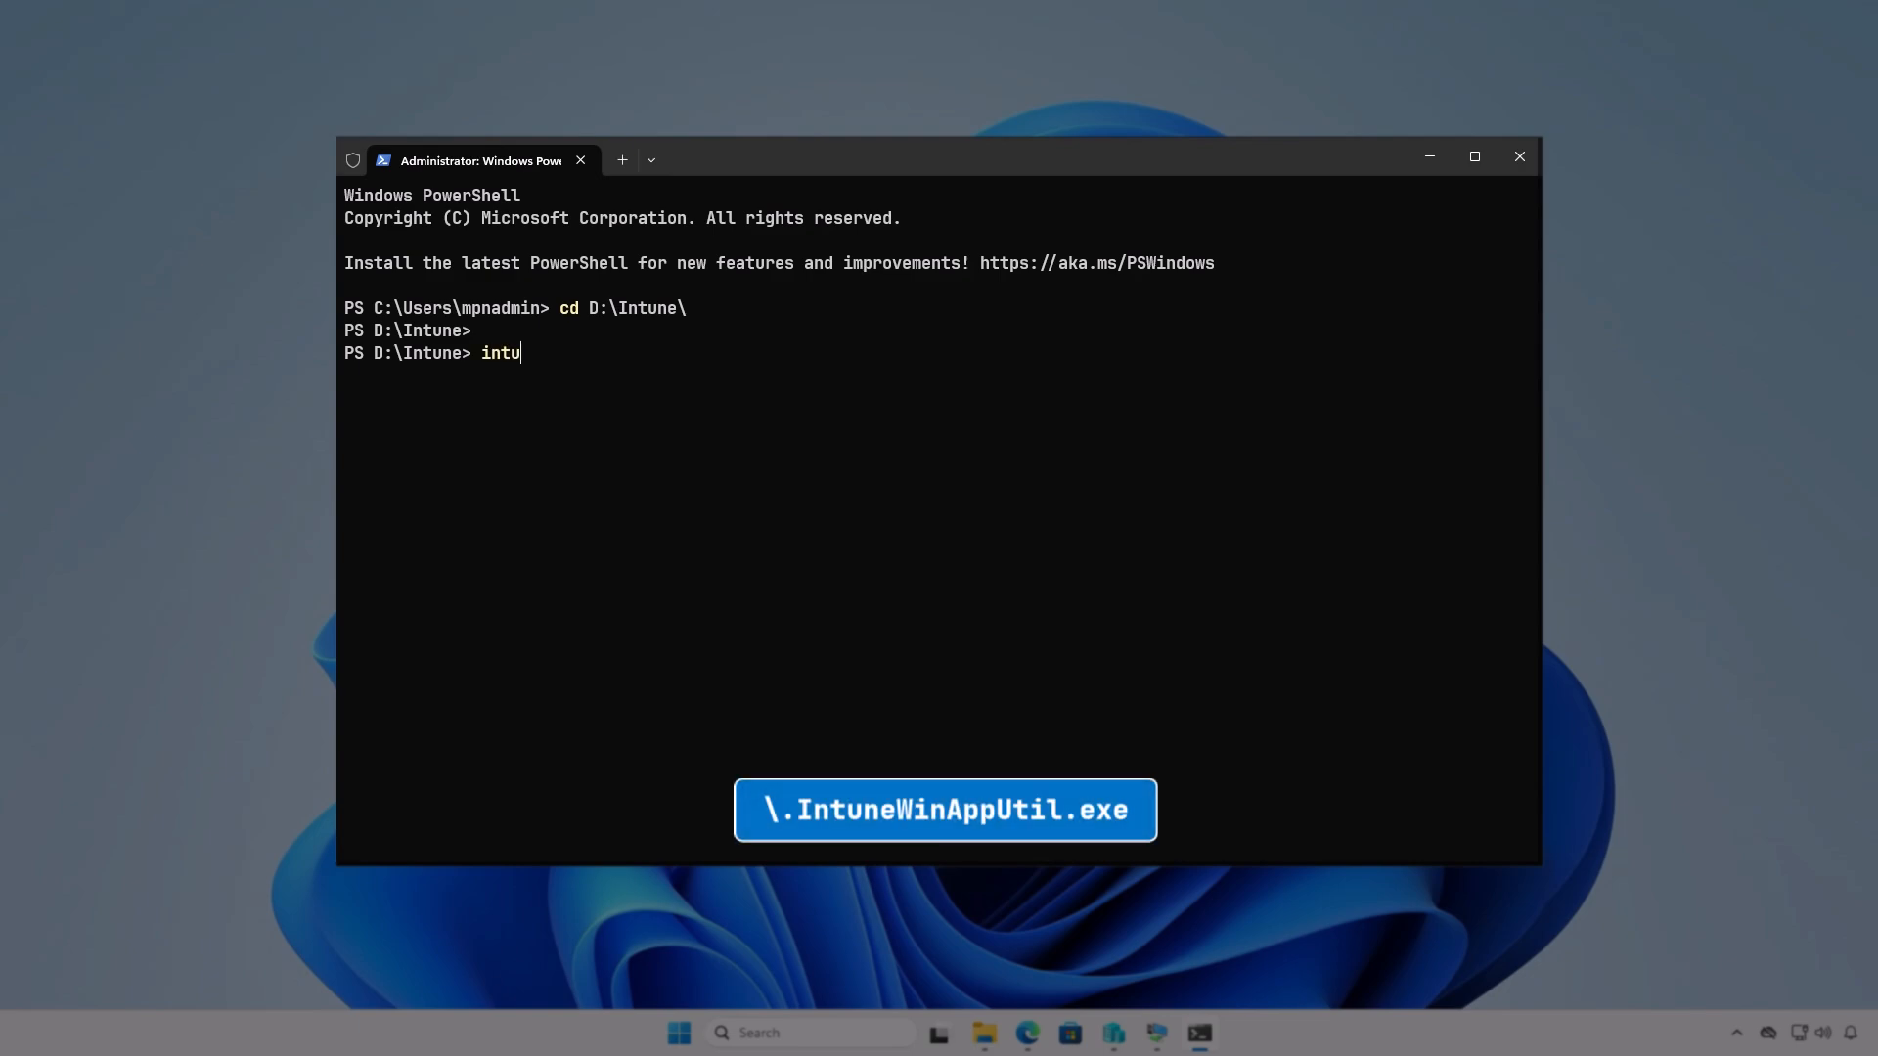
pyautogui.press('Tab')
pyautogui.press('Return')
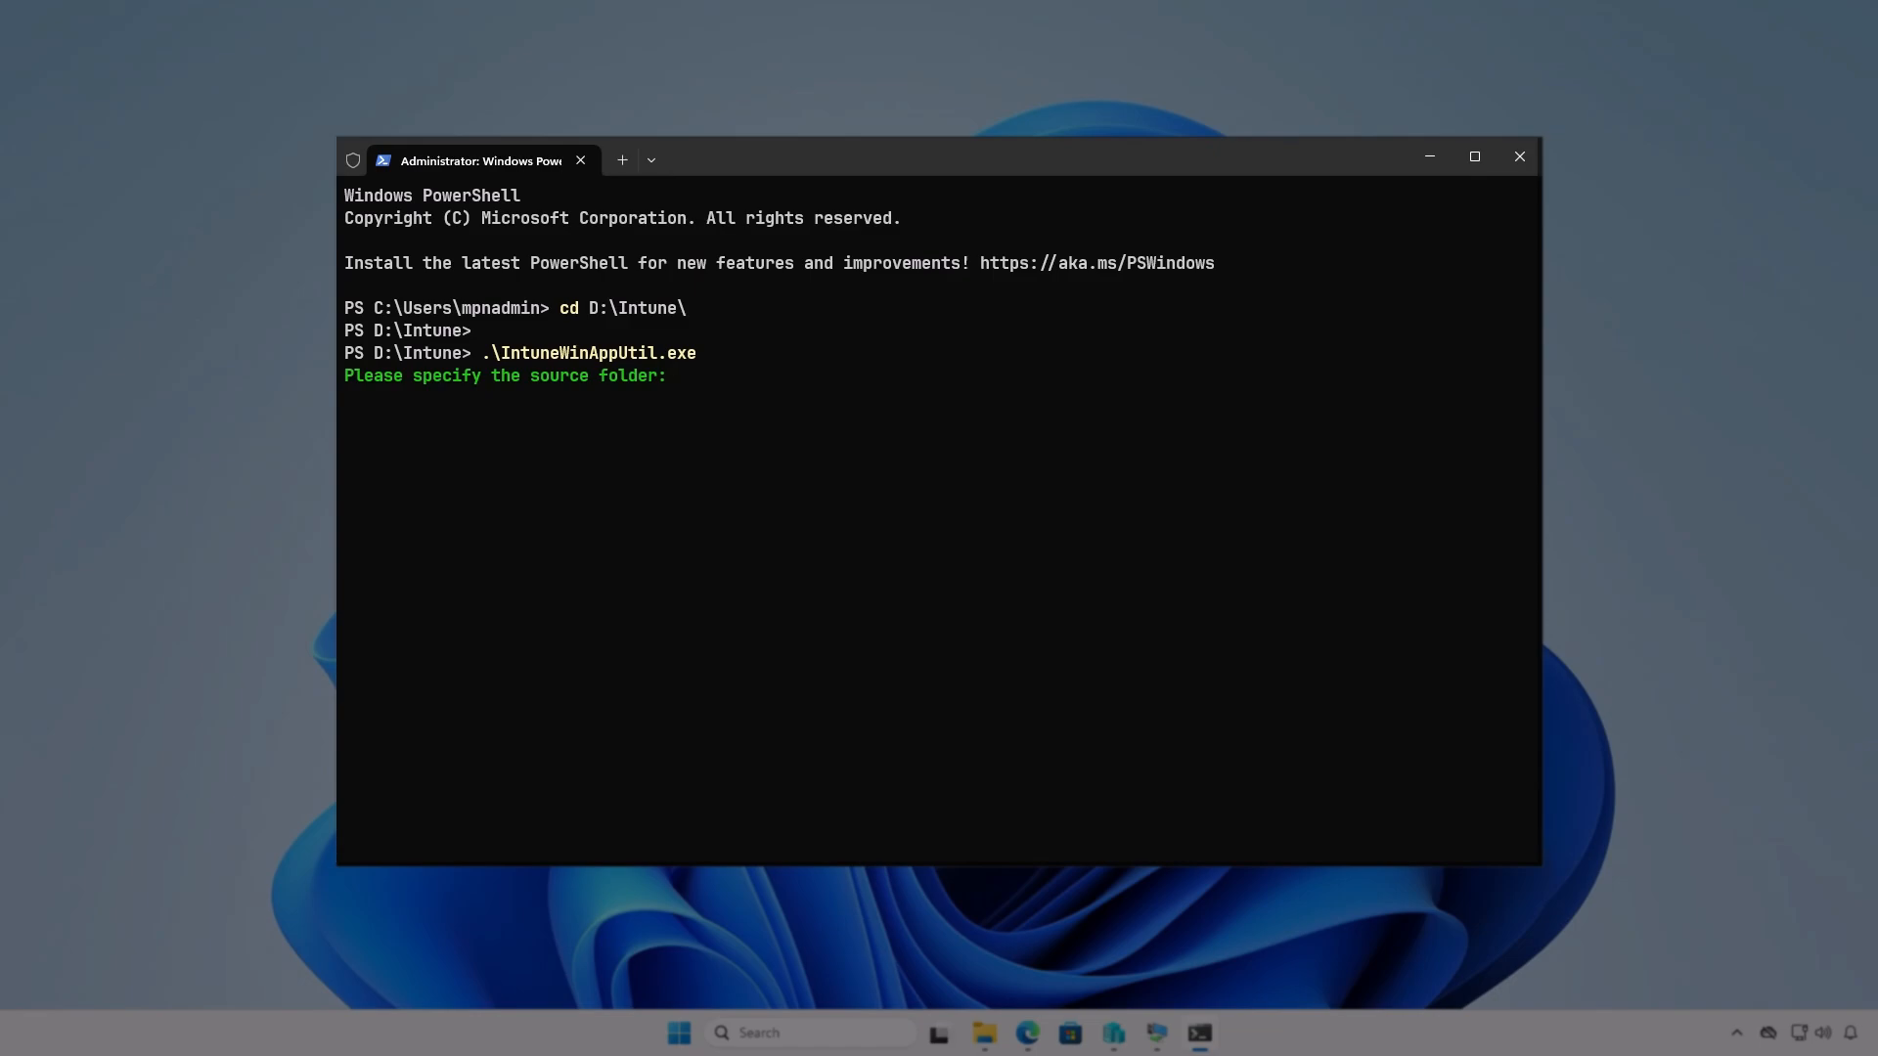
pyautogui.write('D')
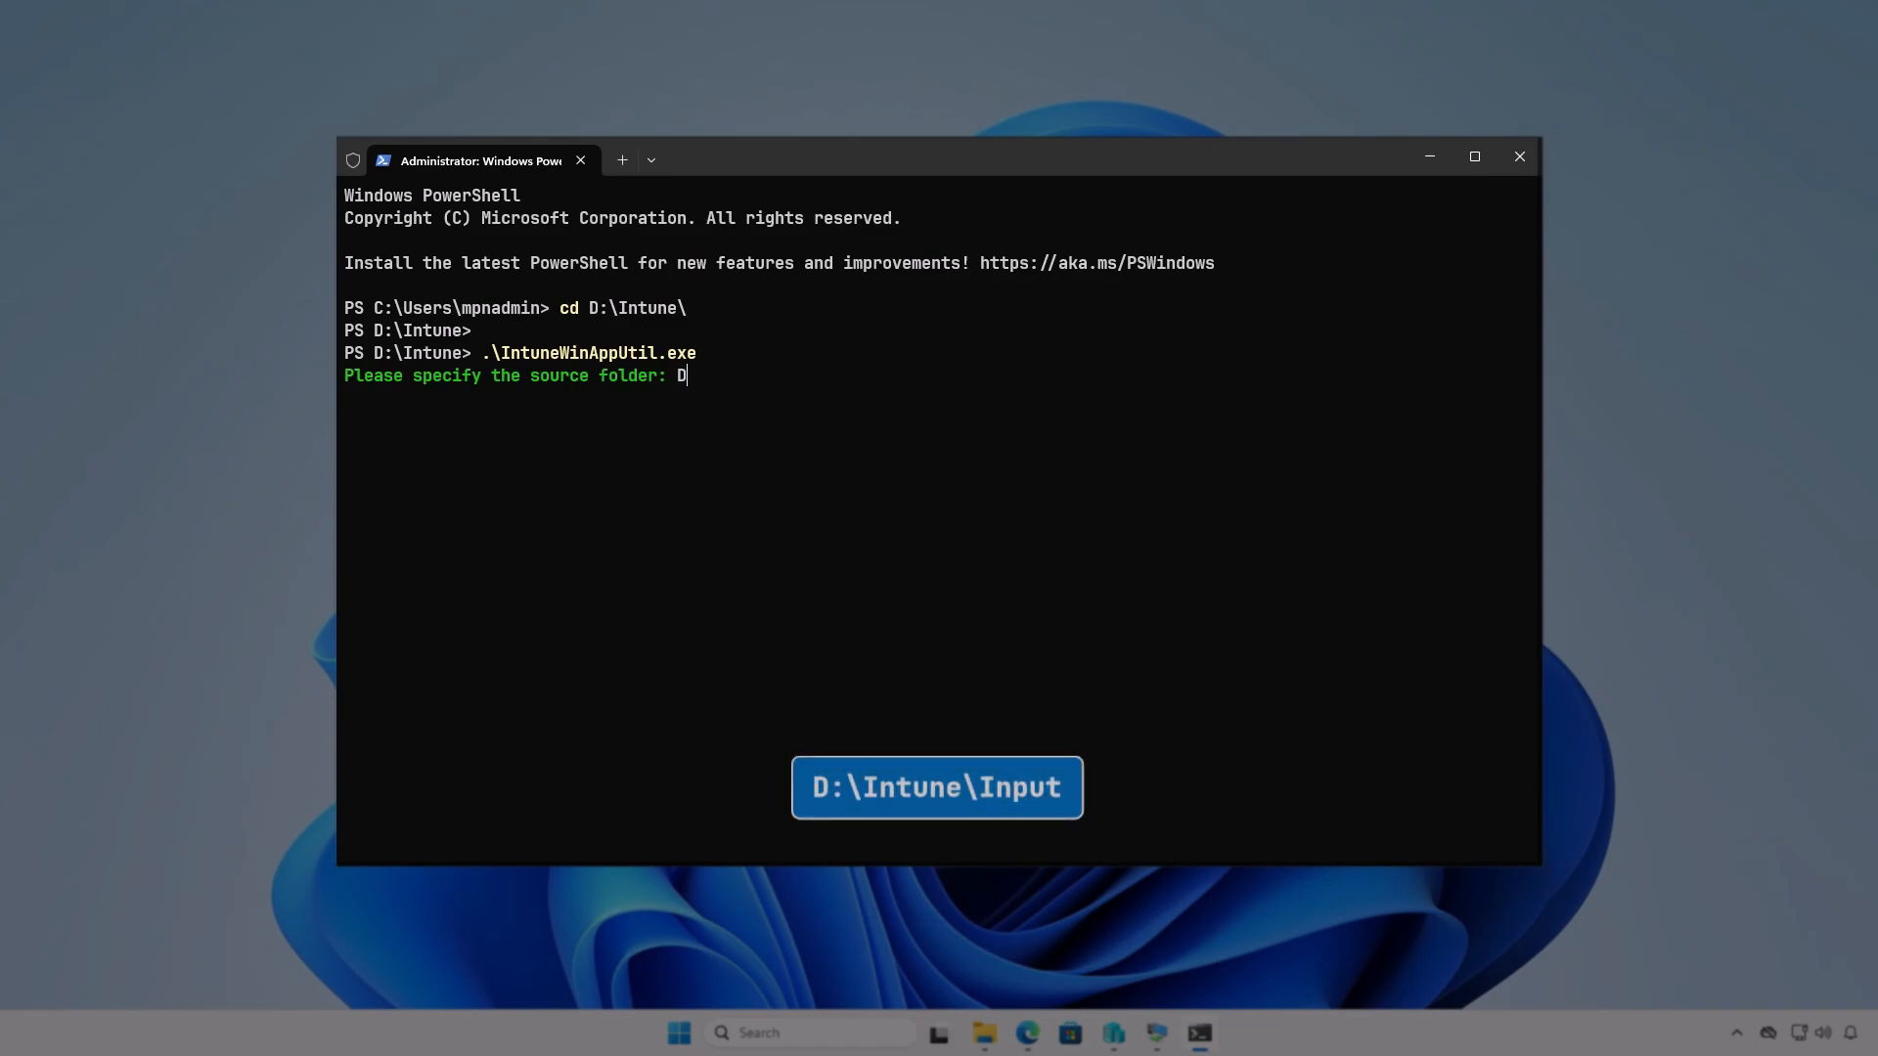
pyautogui.write(':\\Intune\\')
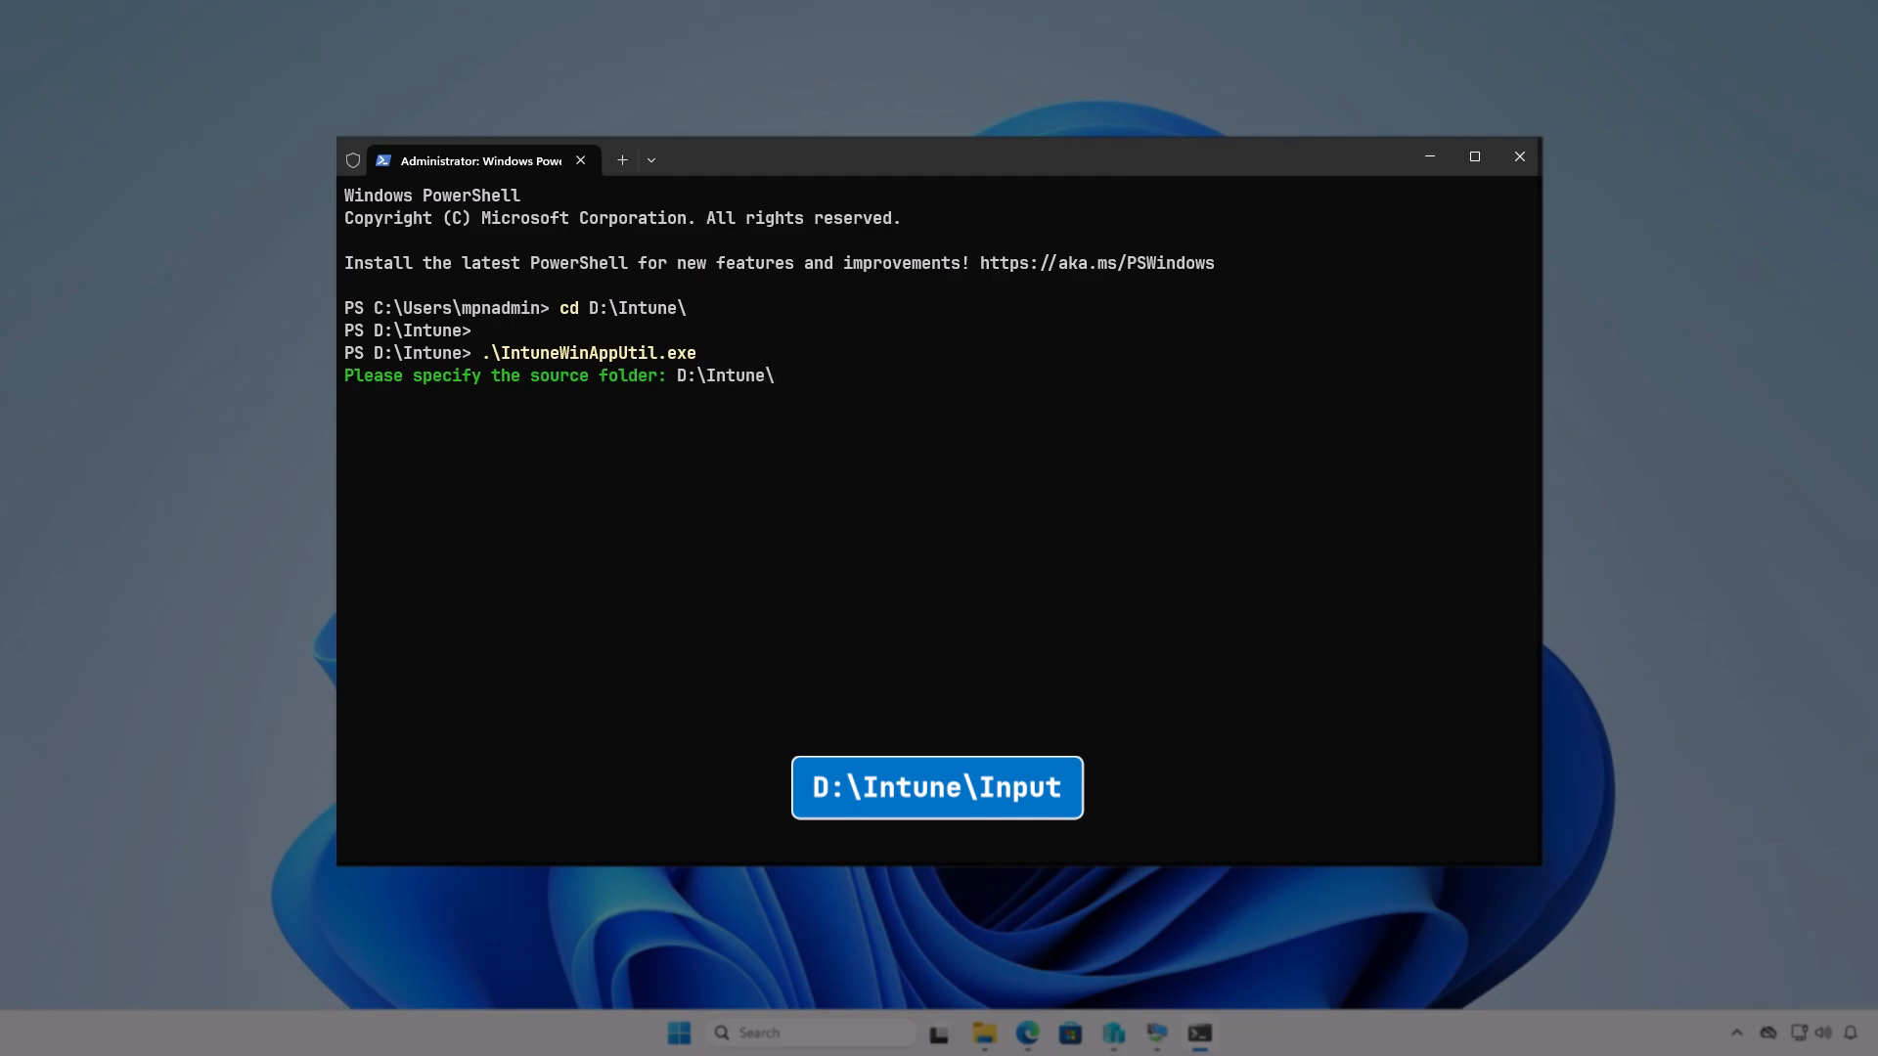
pyautogui.write('Input')
pyautogui.press('Return')
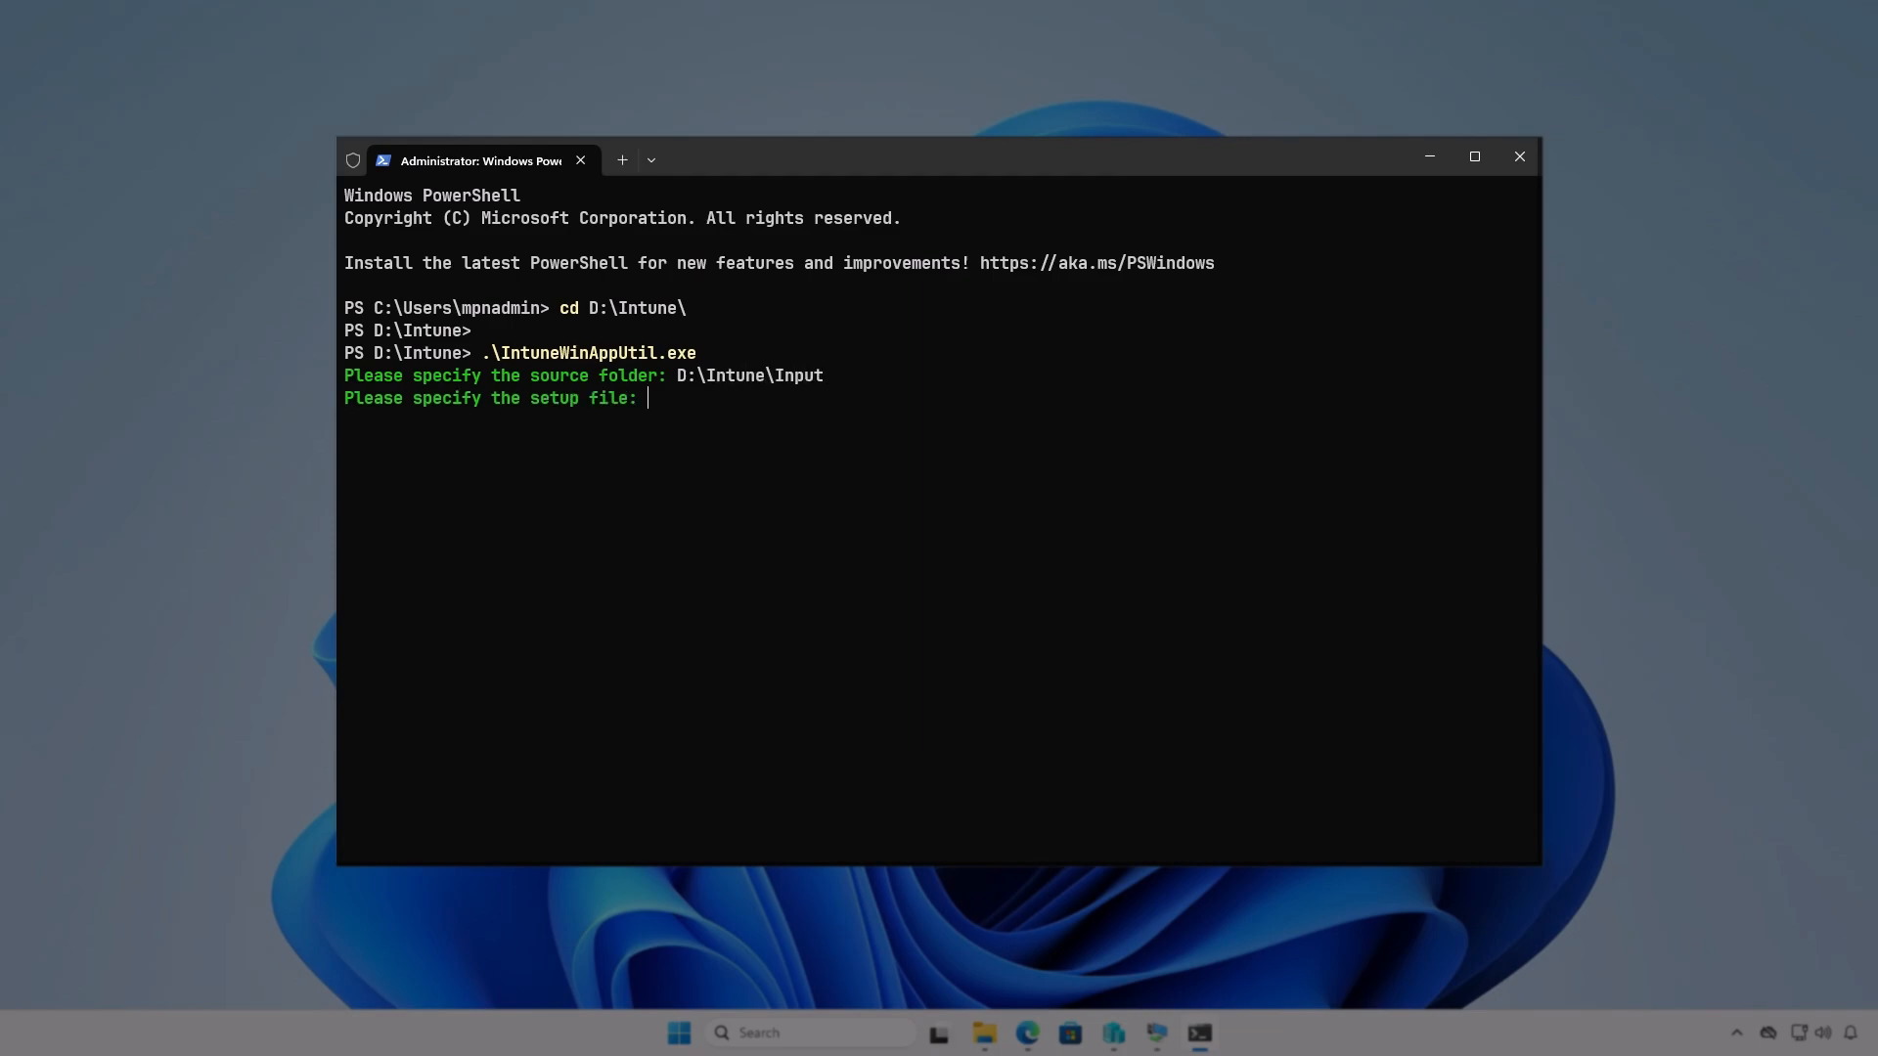
# - Generate the package from setup file D:\Intune\Input\setup.msi into output folder D:\Intune\Output, declining a catalog folder
pyautogui.write('D:\\In')
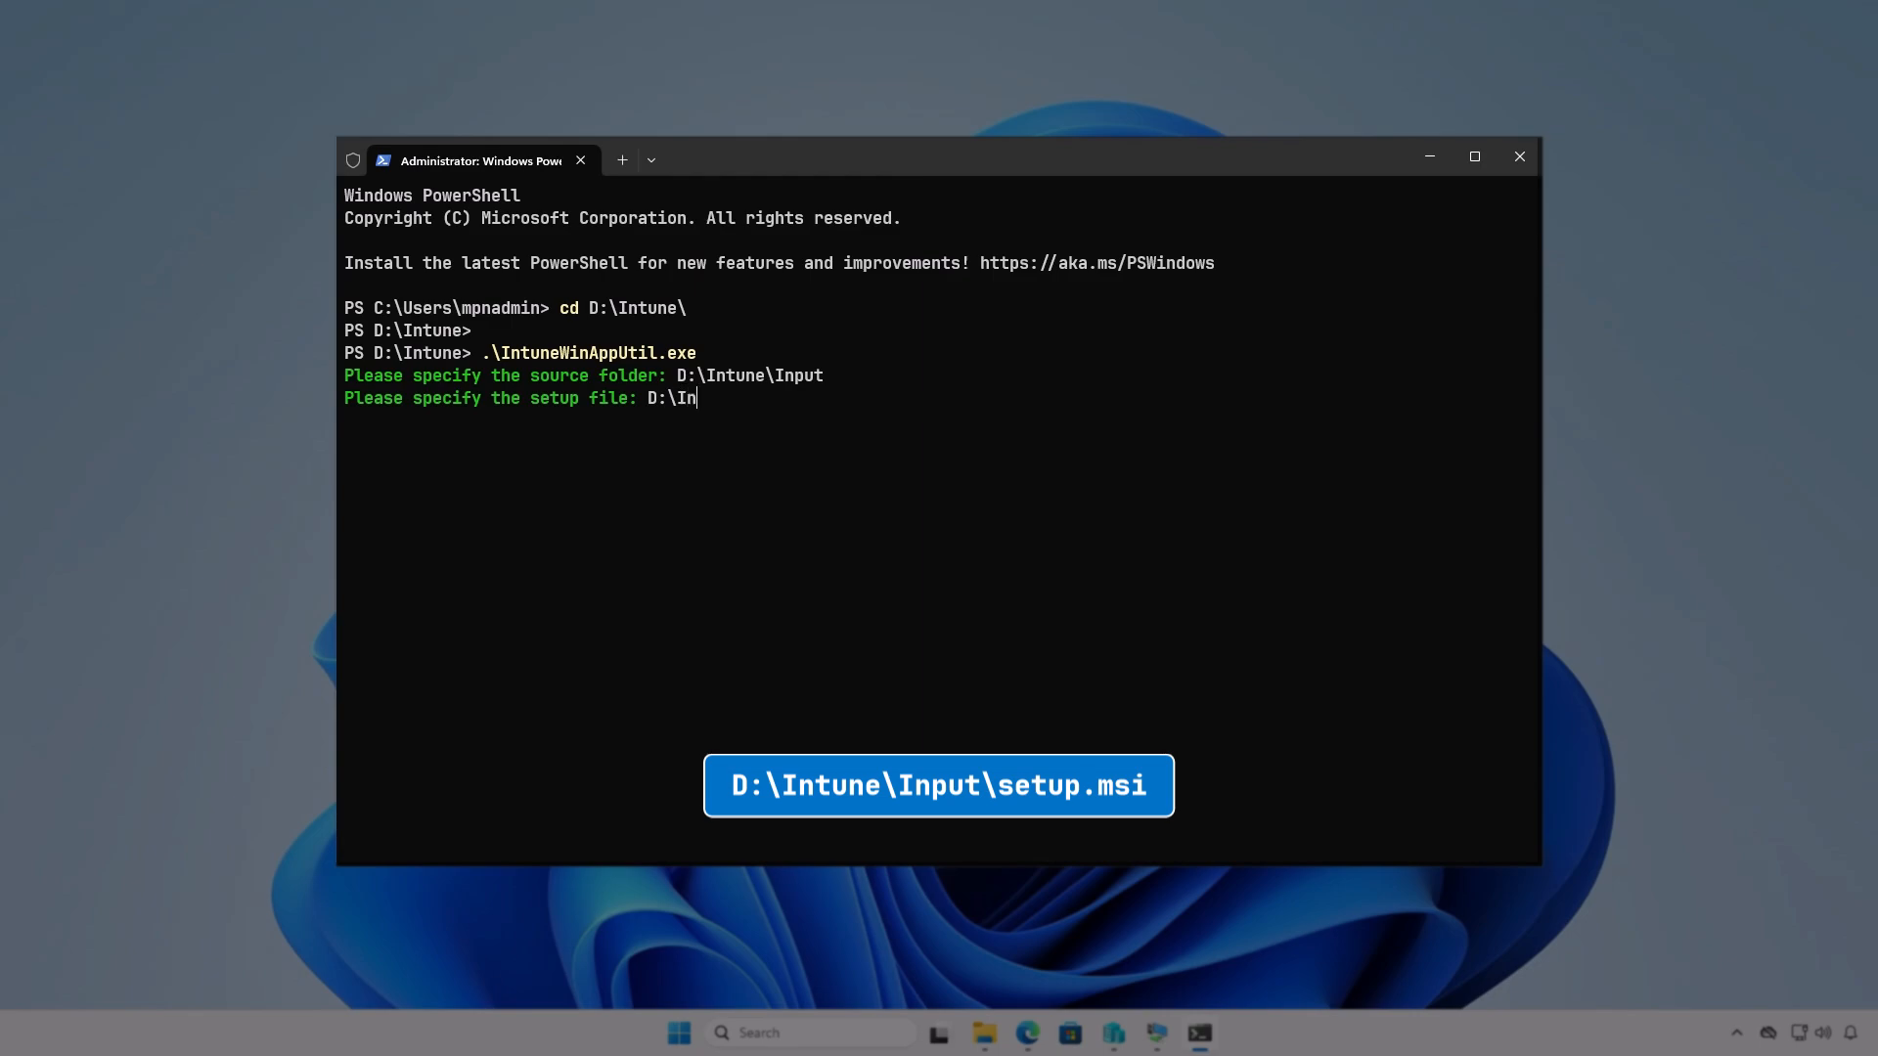
pyautogui.write('tune\\Input\\setup.msi')
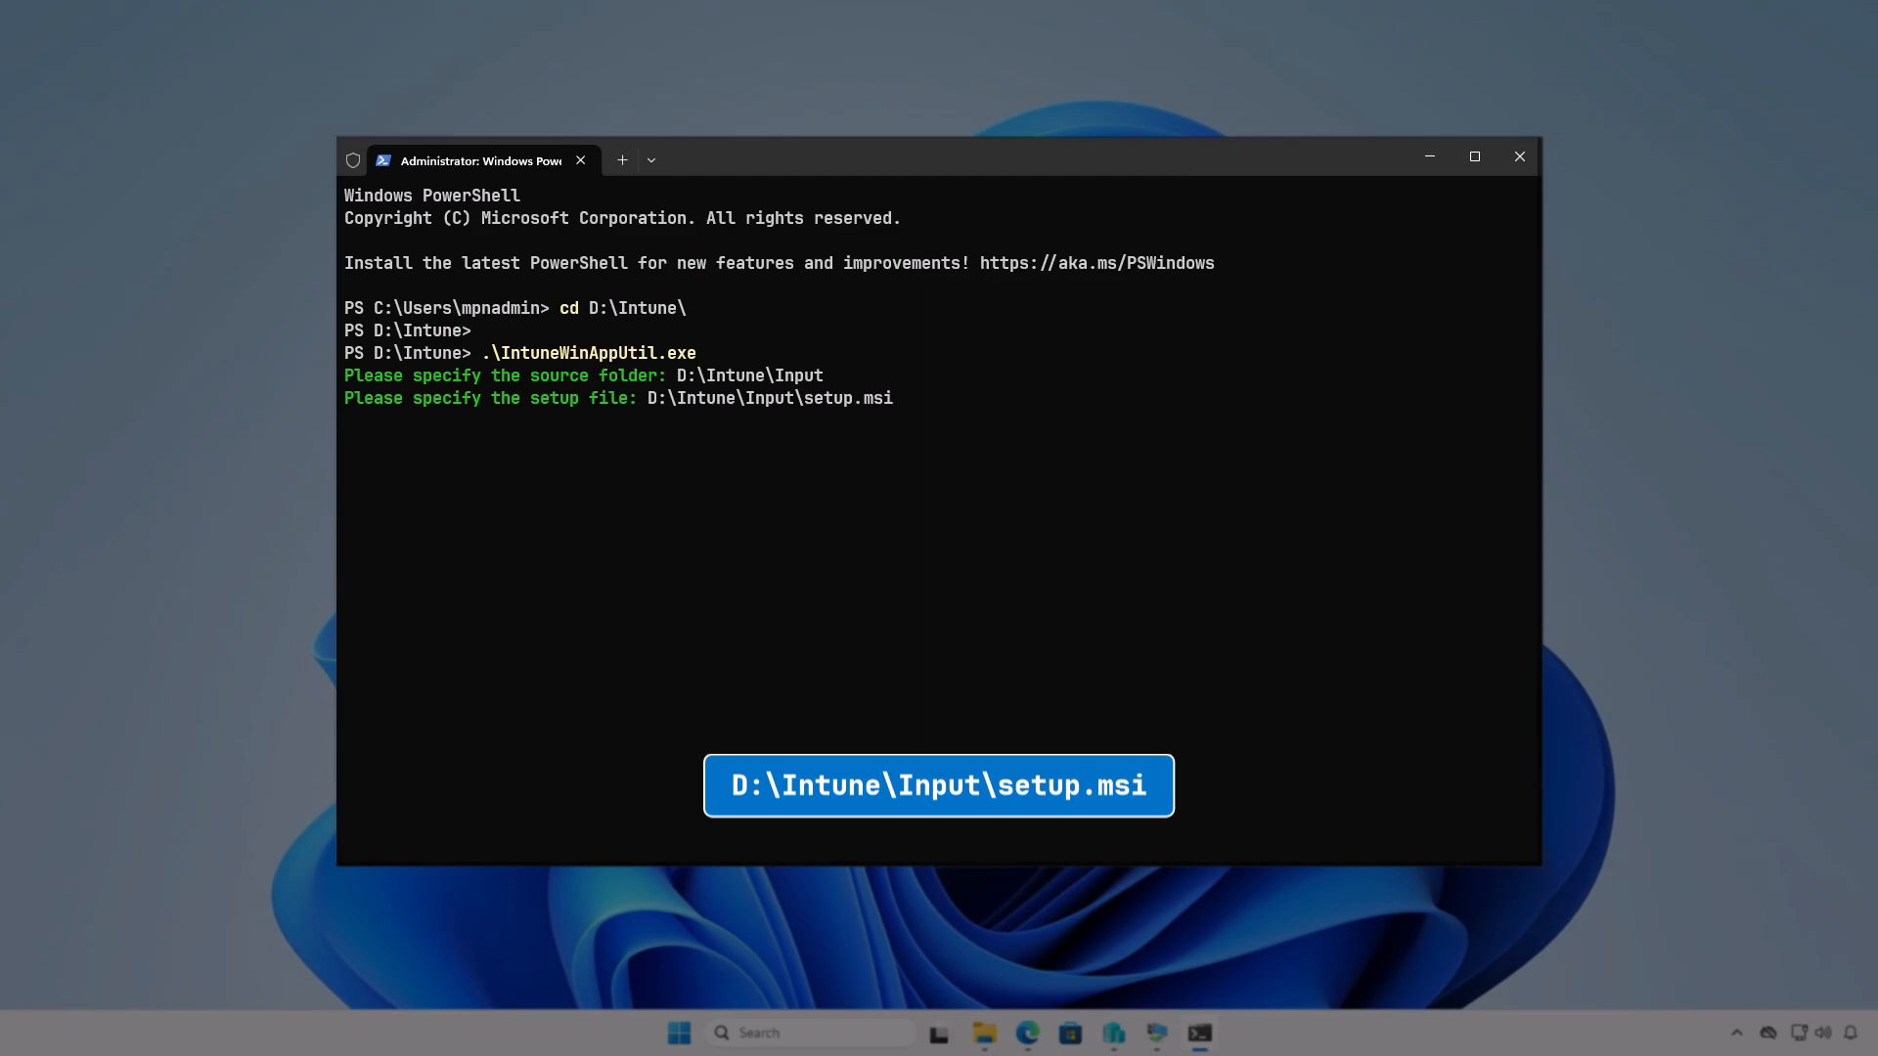
pyautogui.press('Return')
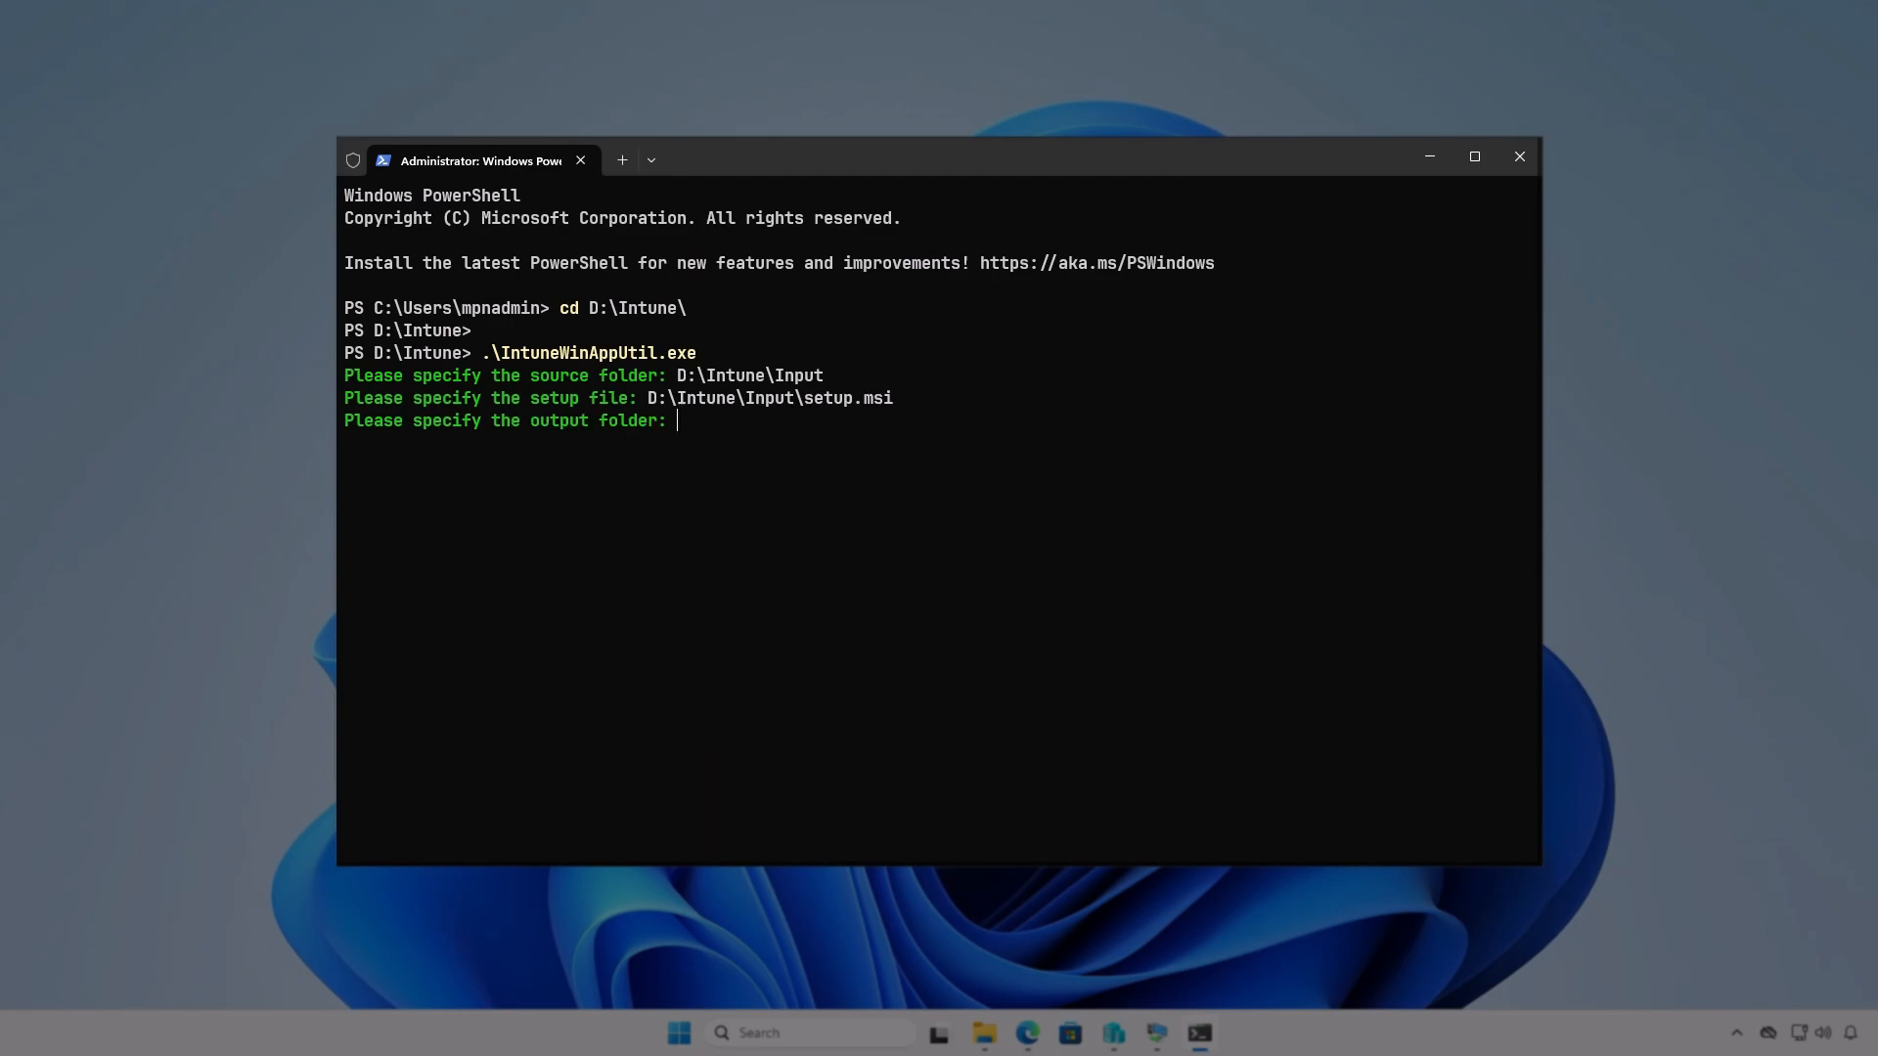
pyautogui.write('D:\\')
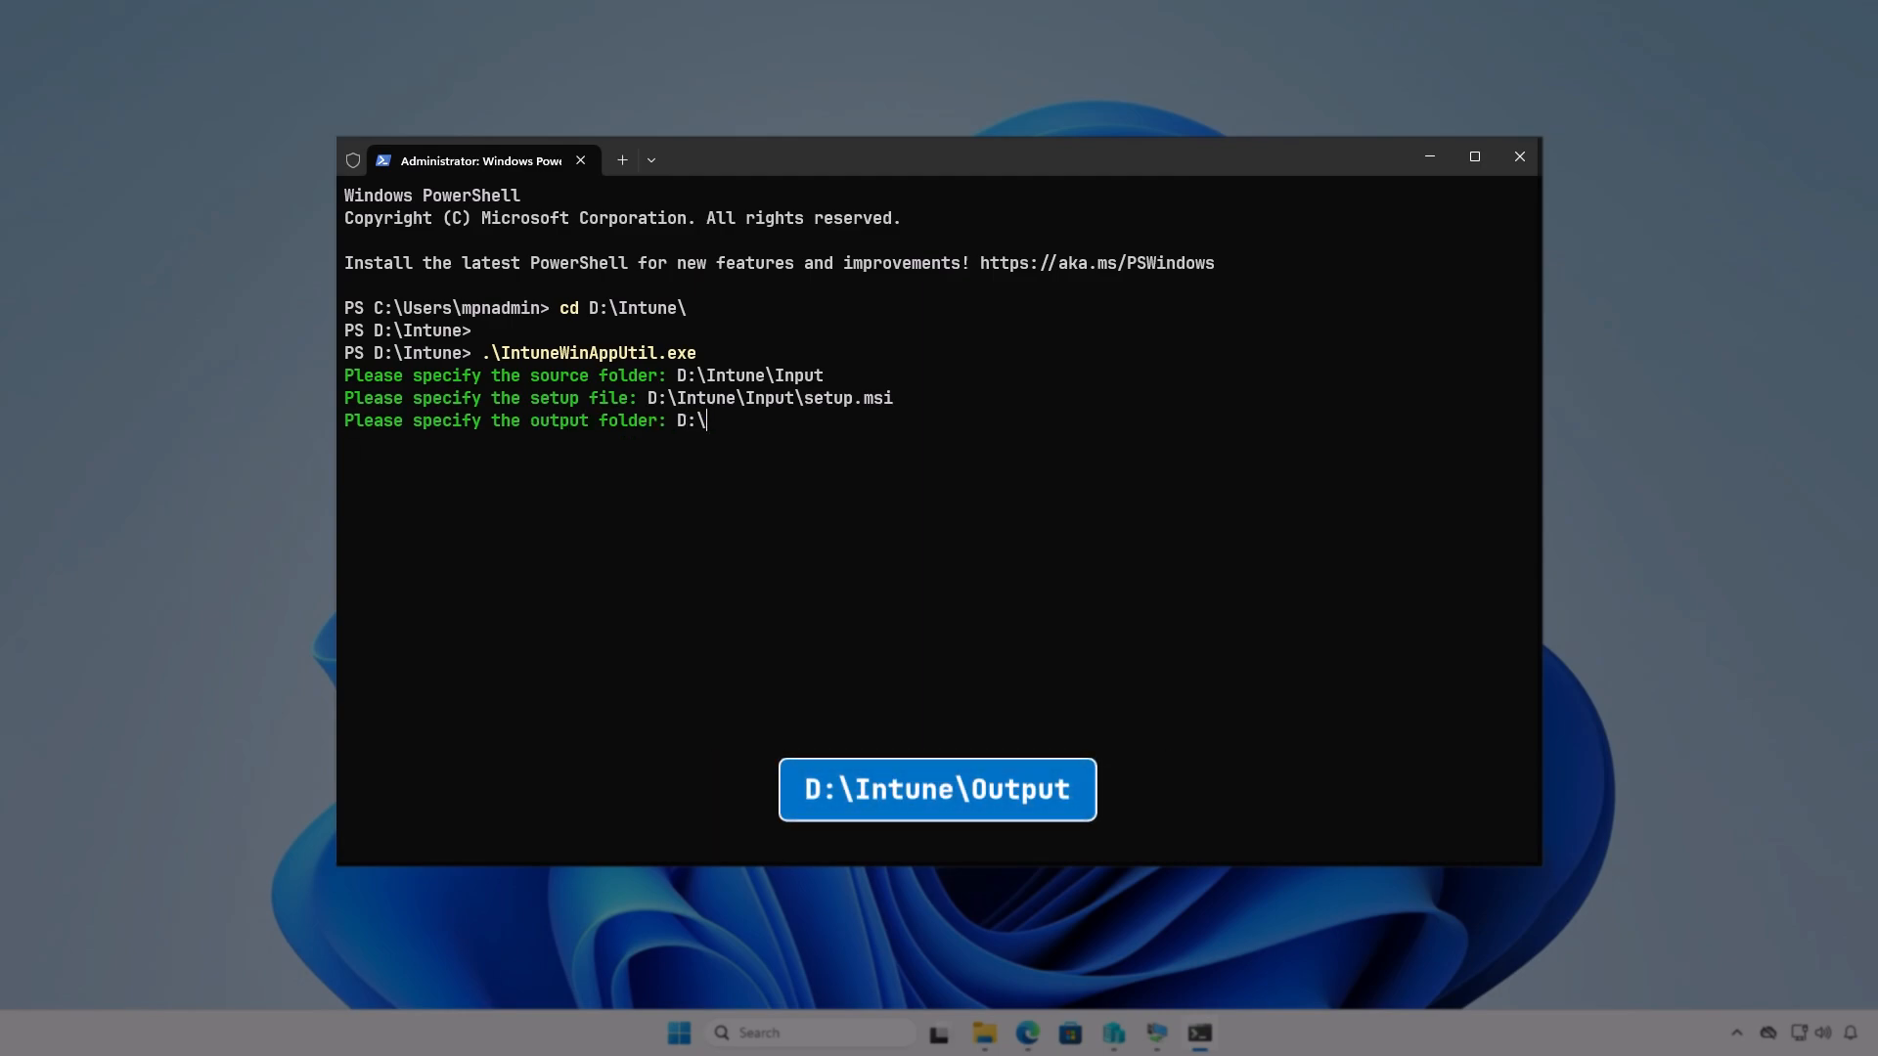
pyautogui.write('Intune\\Output')
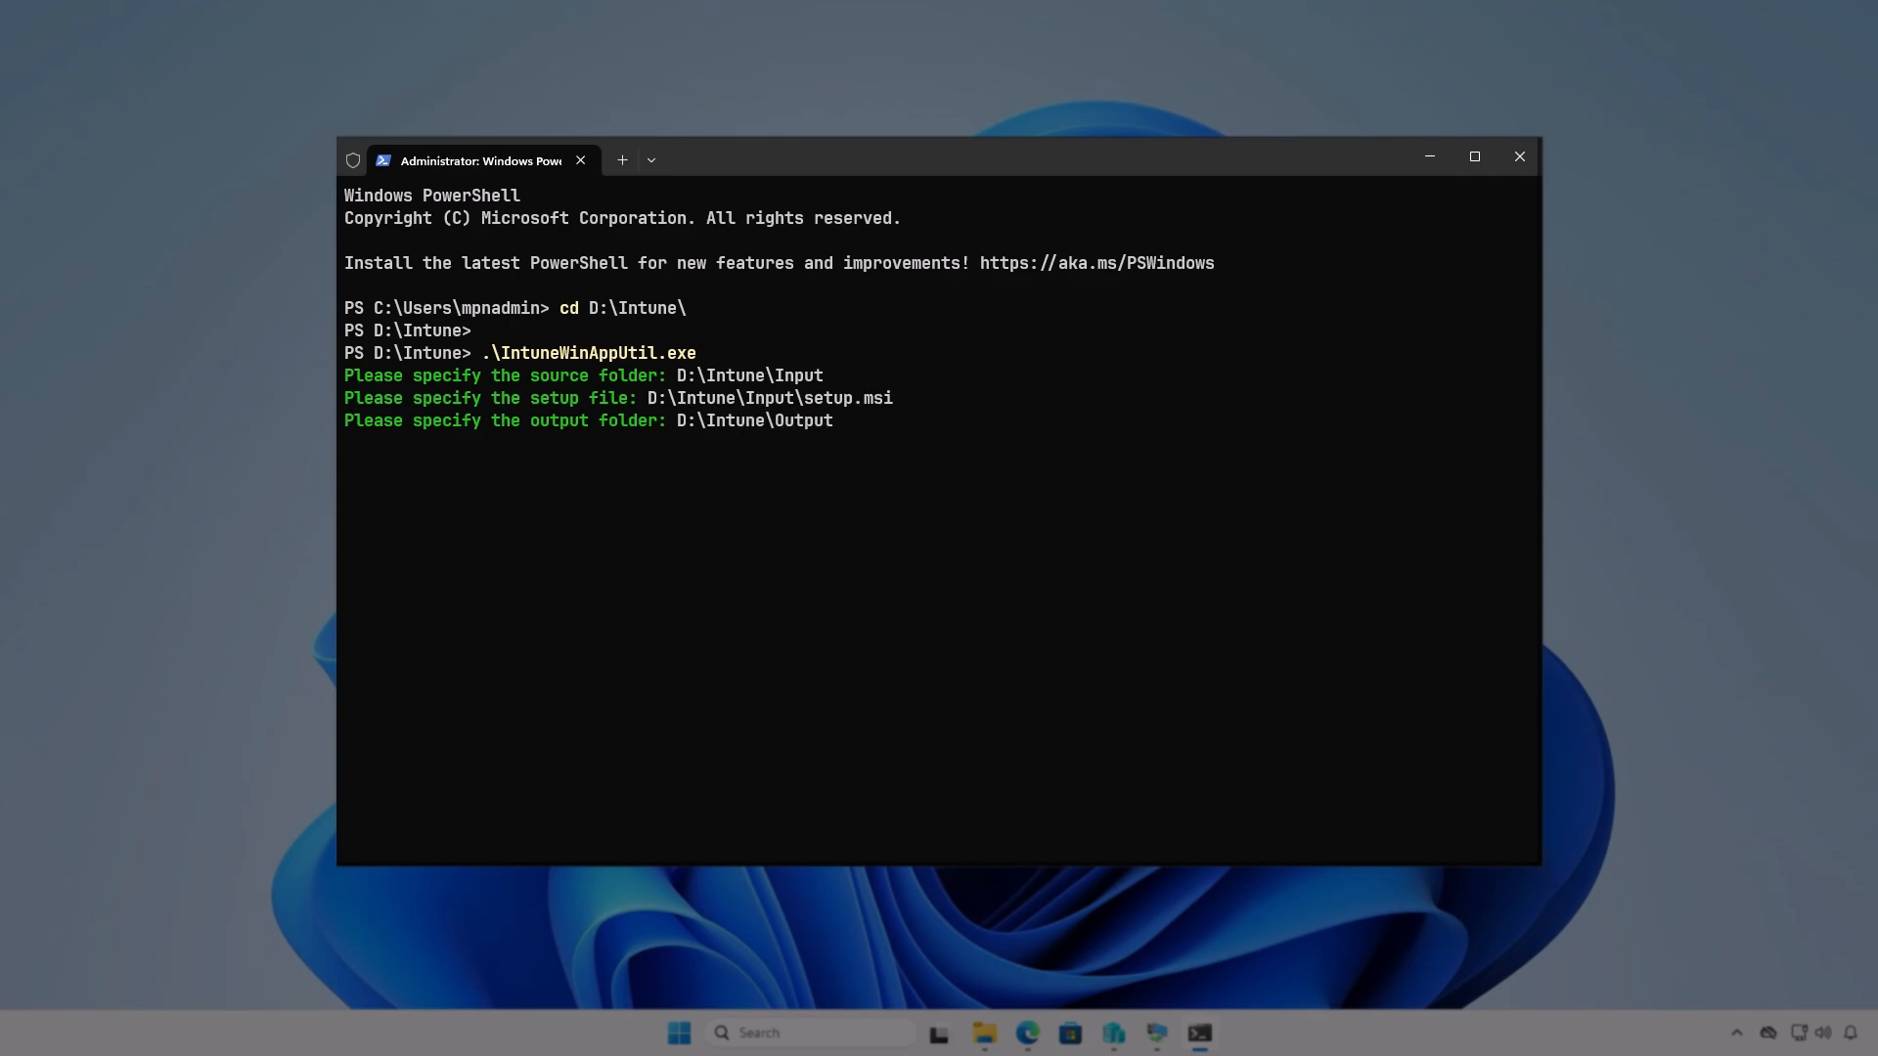
pyautogui.press('Return')
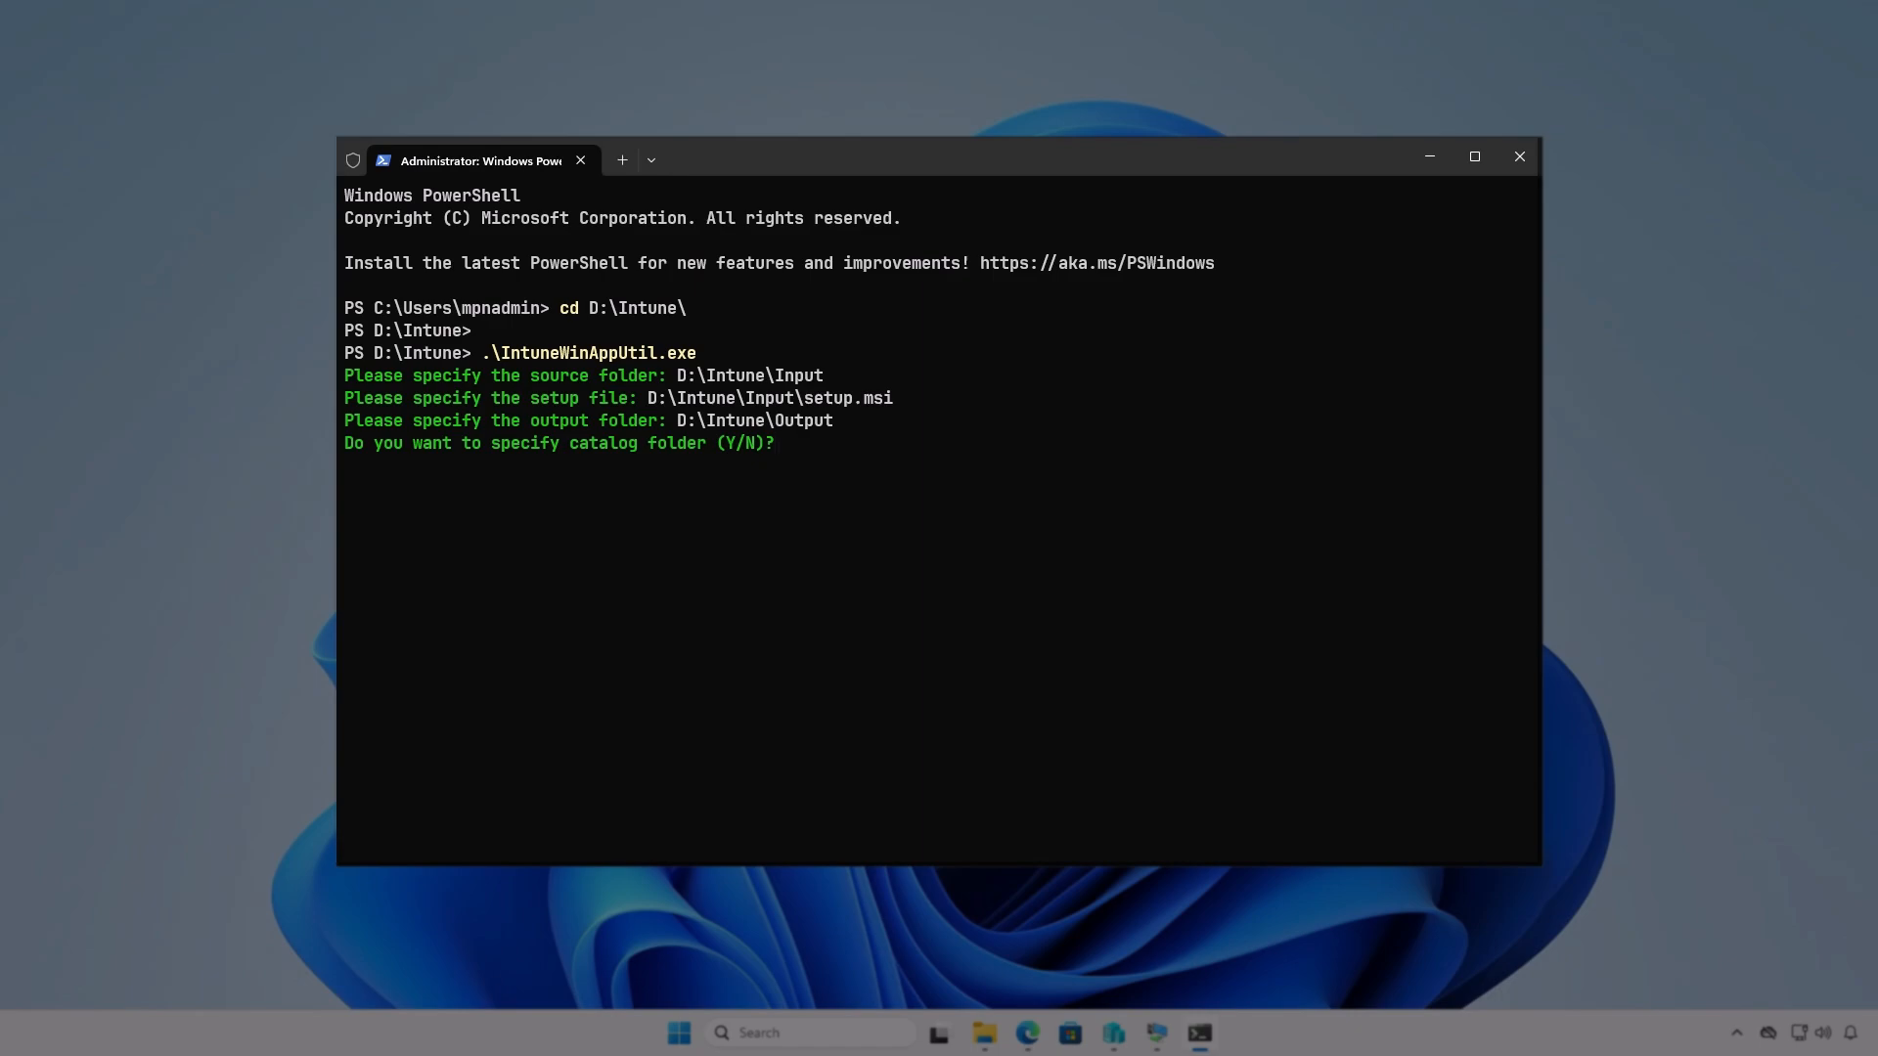
pyautogui.press('n')
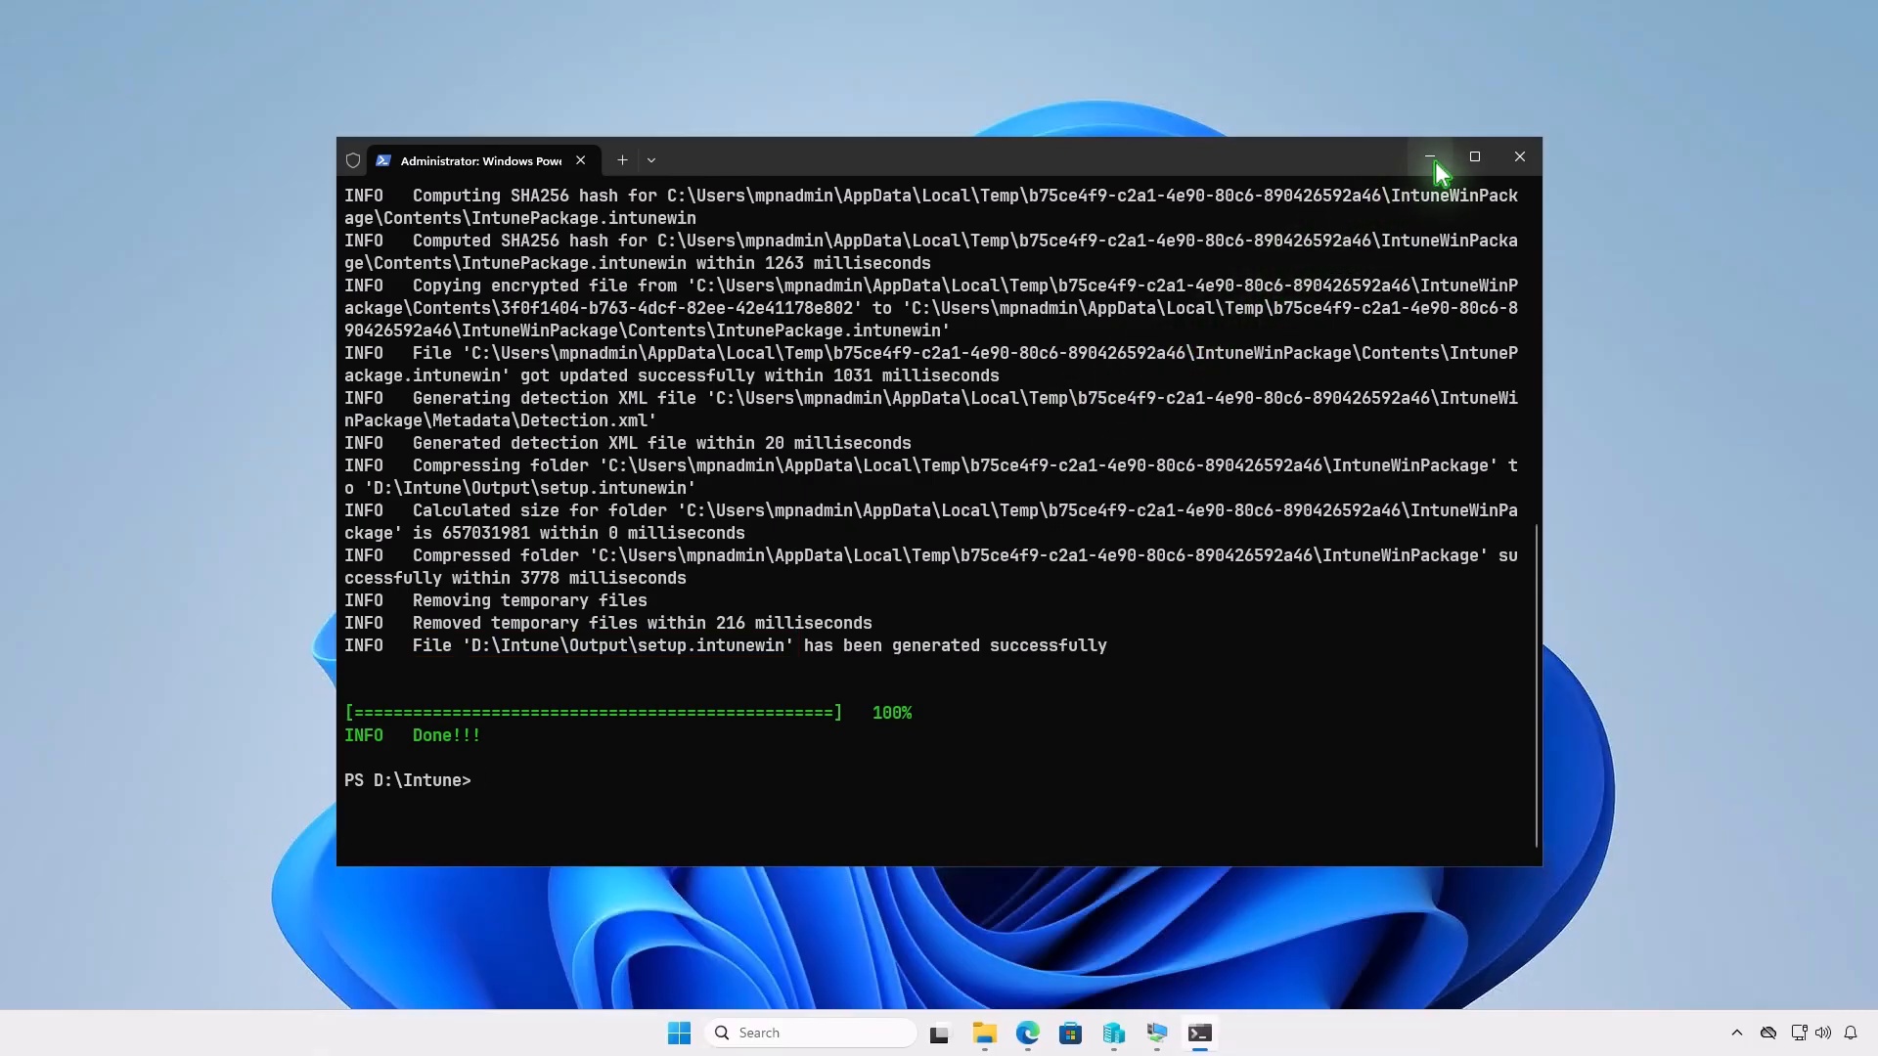
# - Minimize the terminal and check the D:\Intune\Output folder in File Explorer for the generated package, minimizing that window too
pyautogui.click(1434, 158)
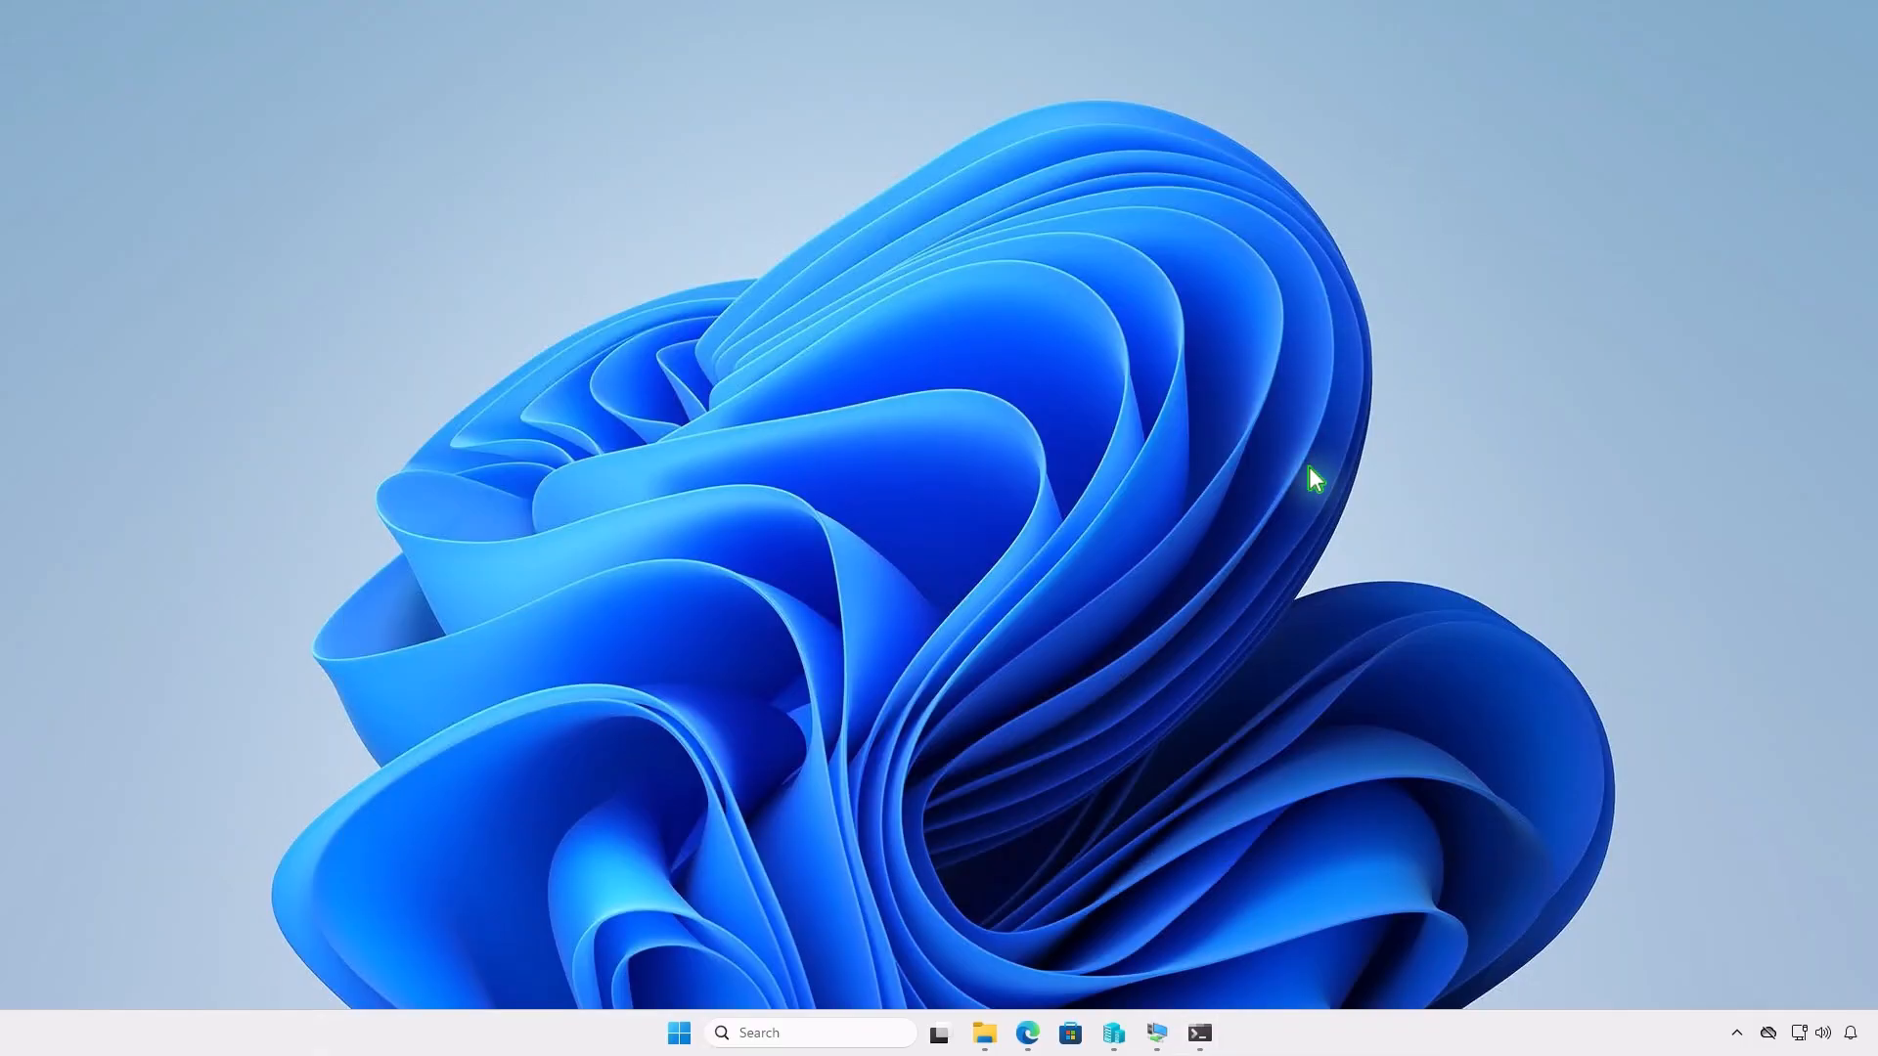
pyautogui.click(983, 1032)
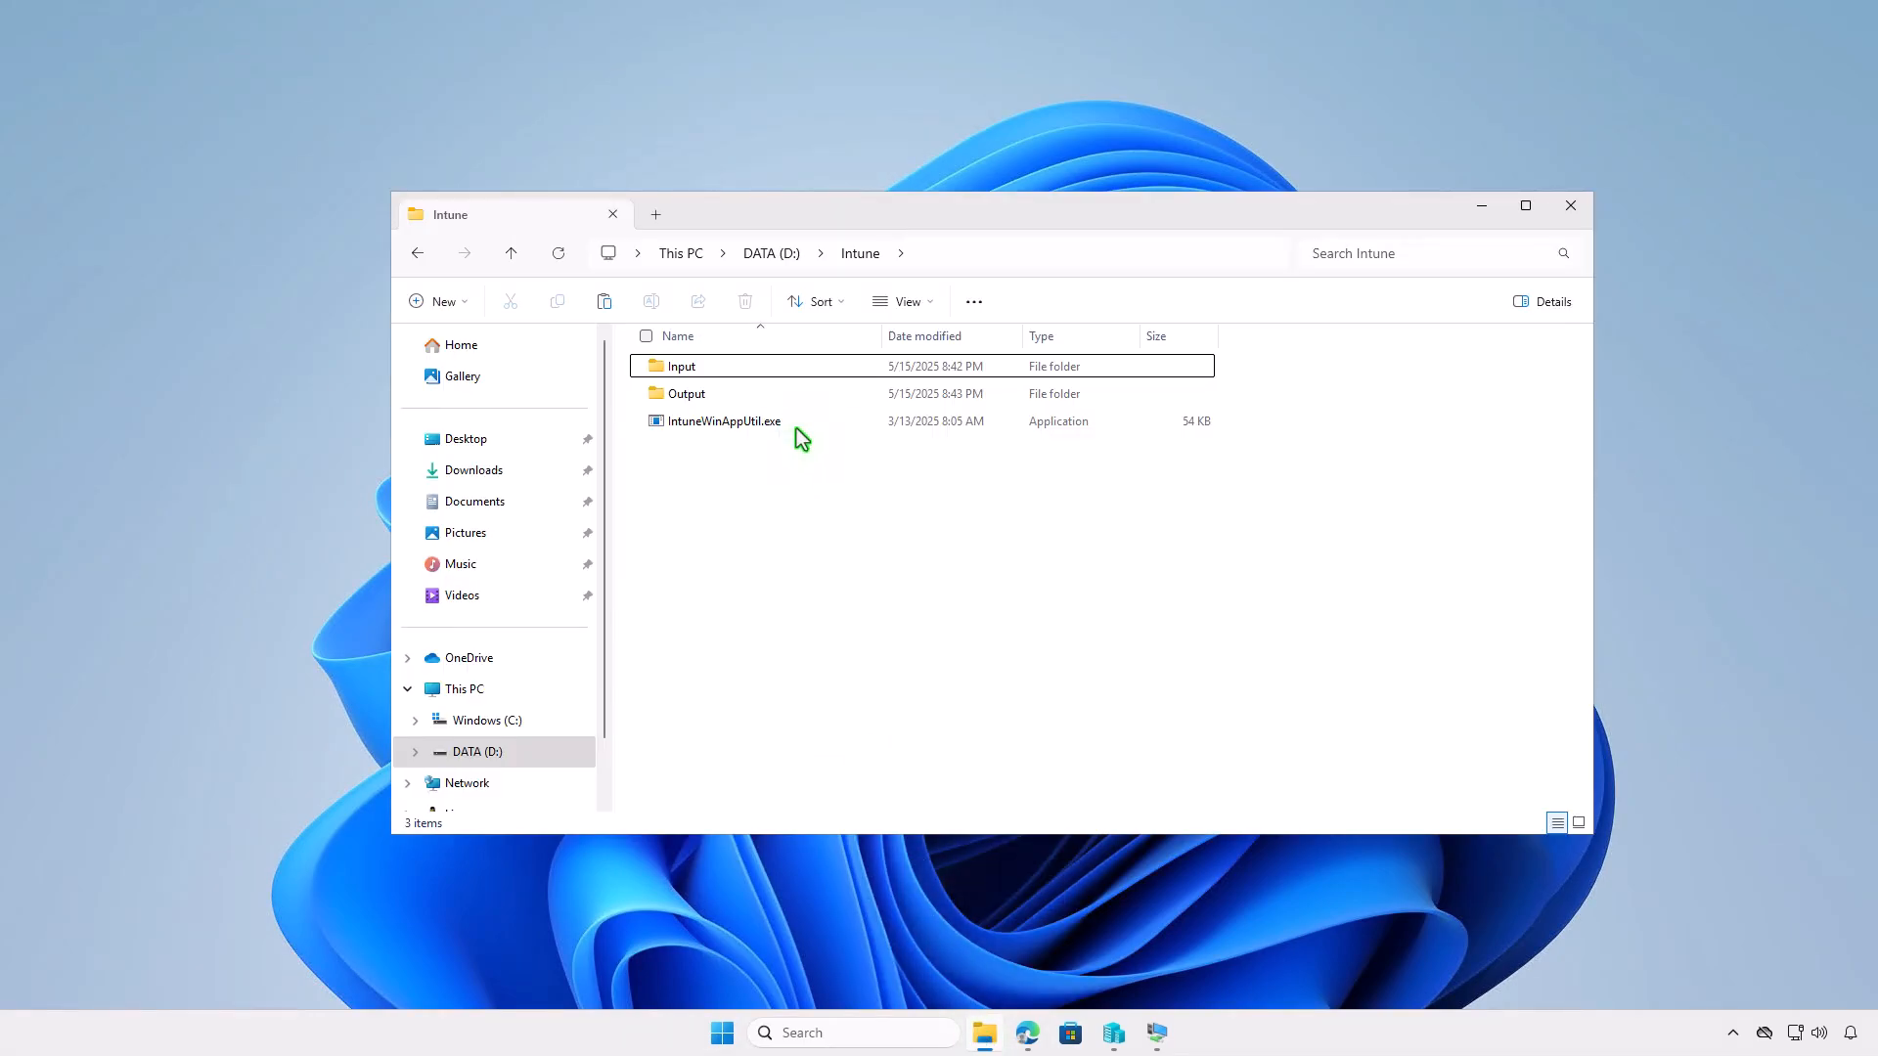
pyautogui.doubleClick(792, 401)
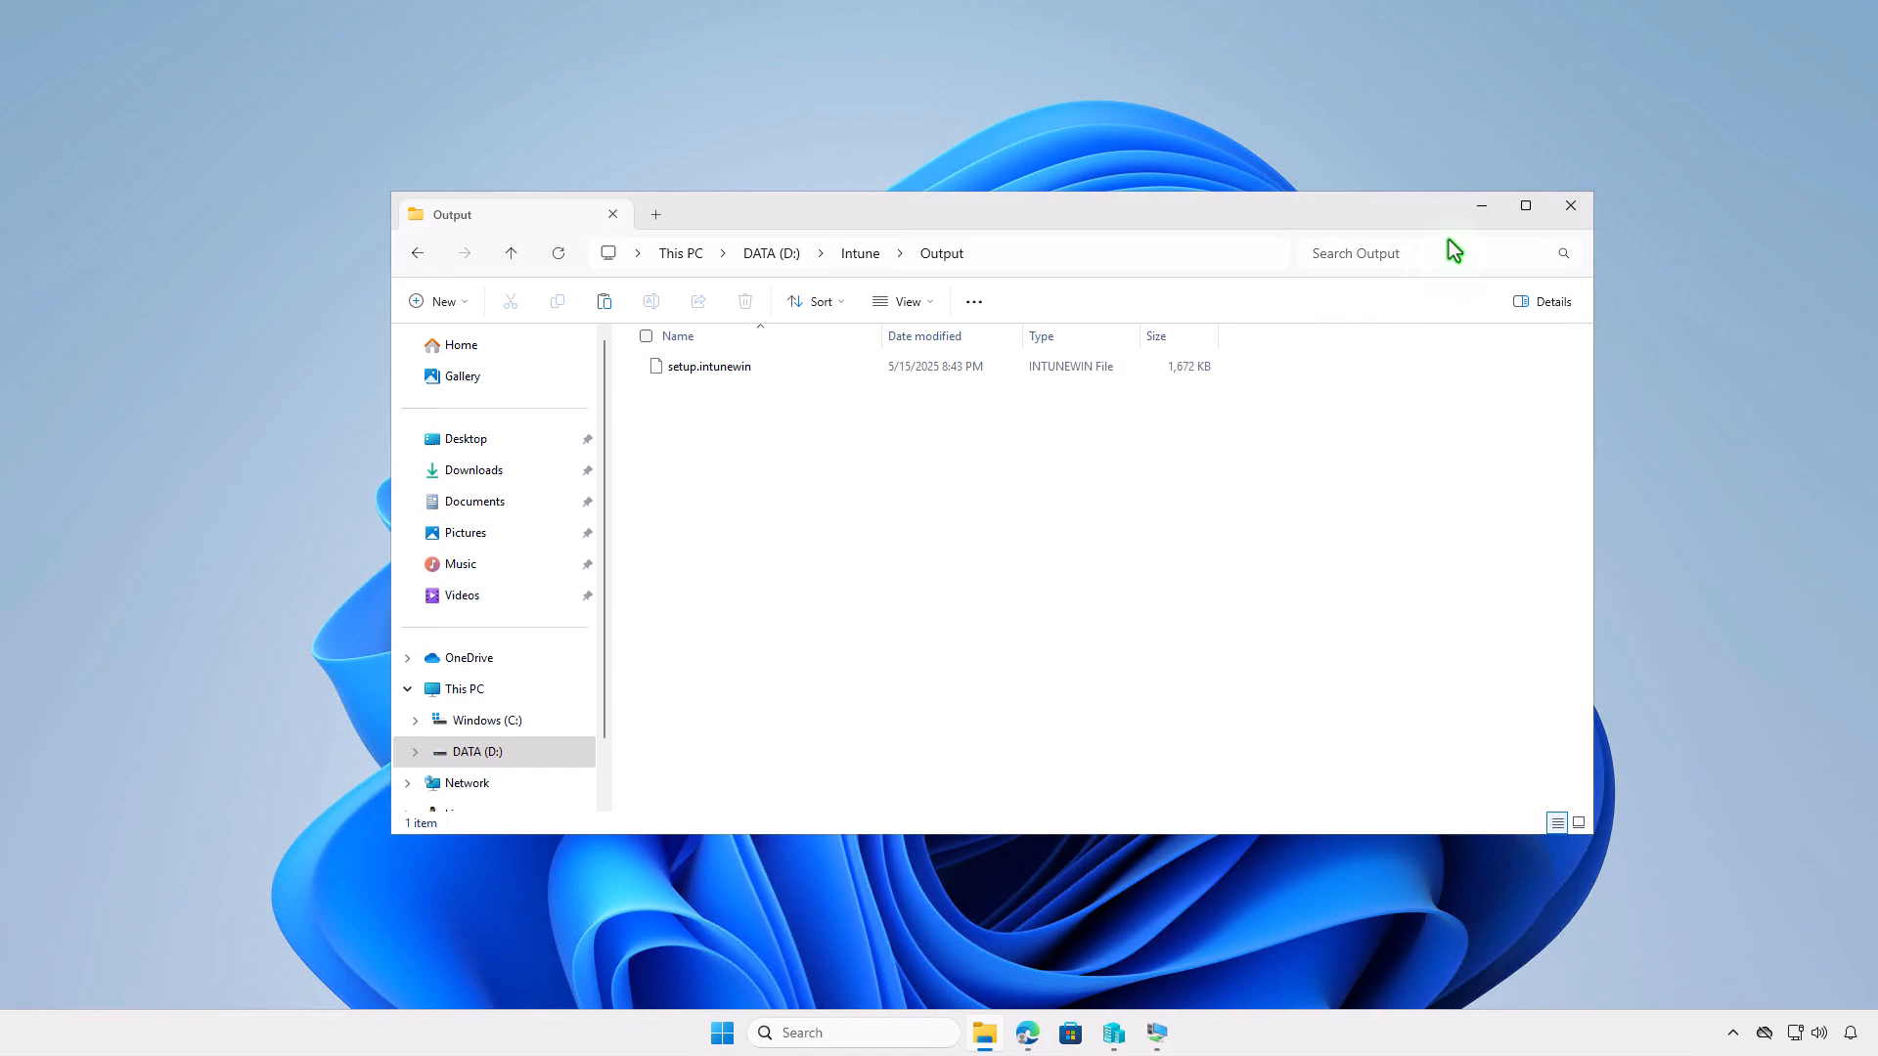
pyautogui.click(1484, 205)
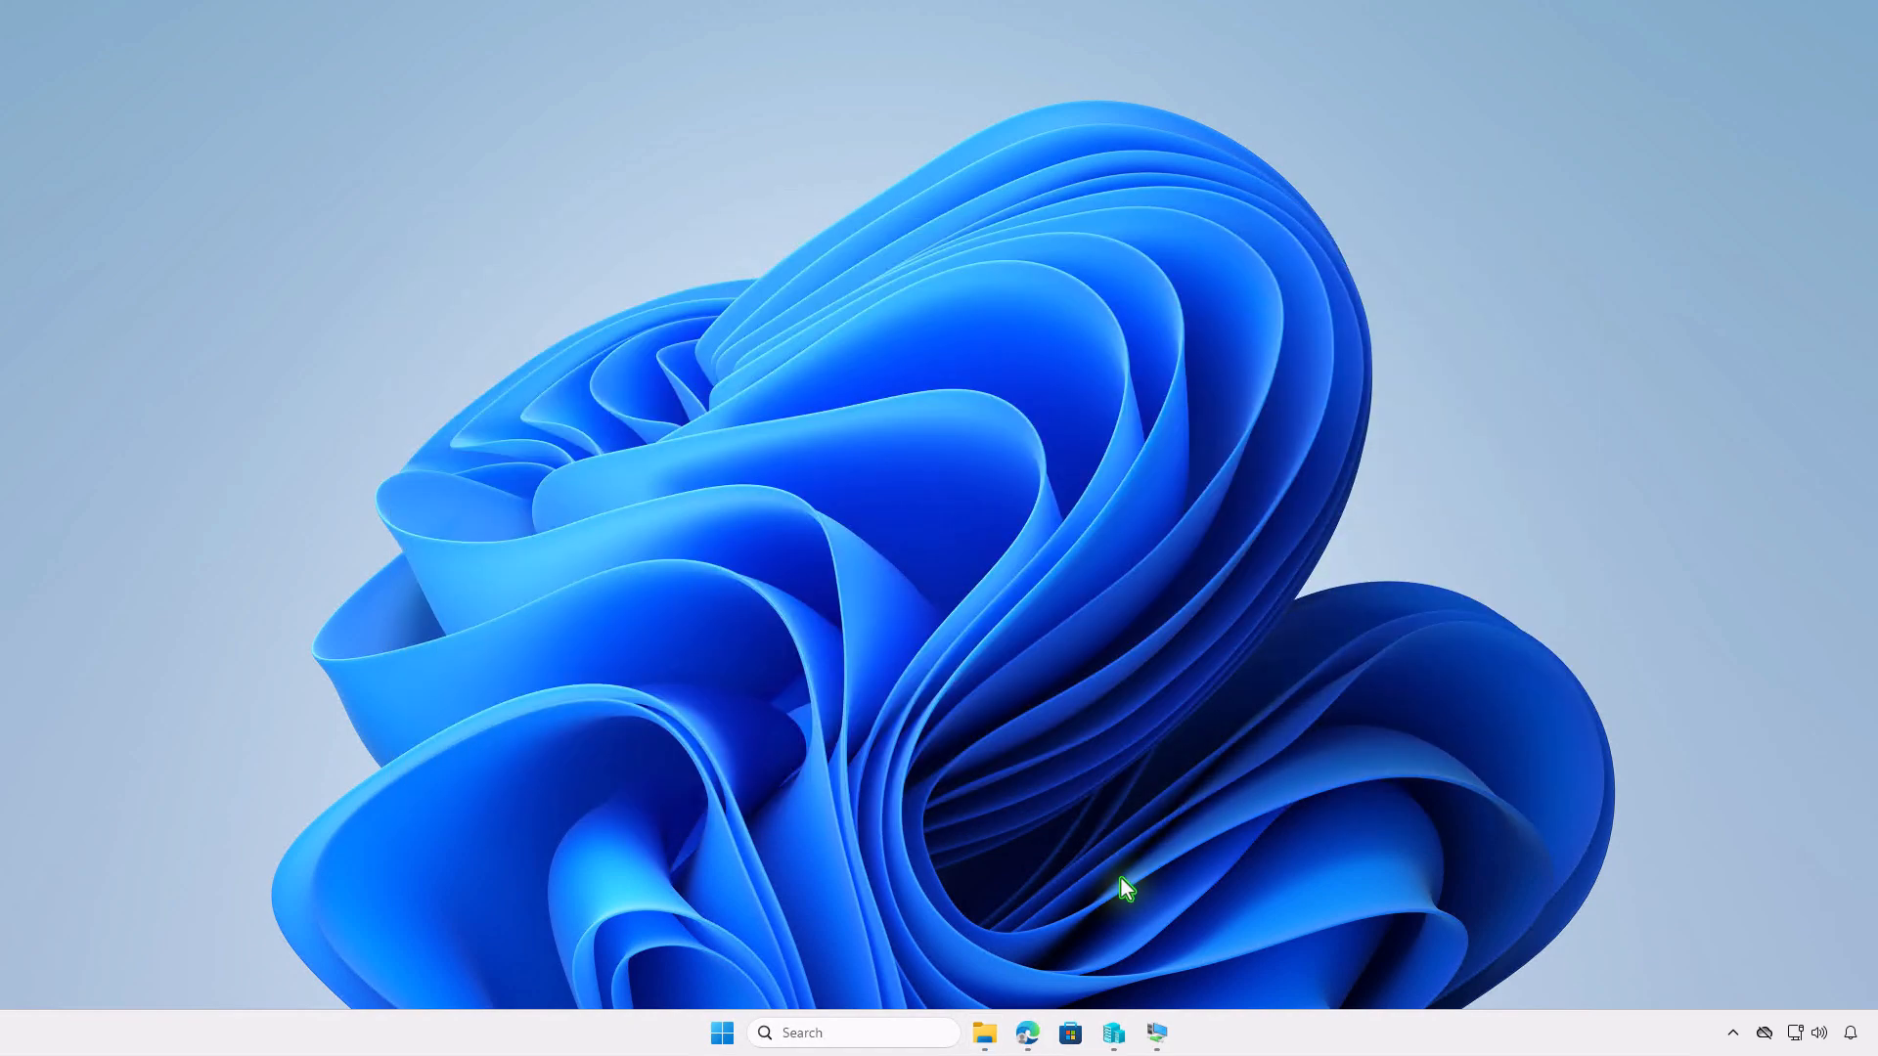
# - Switch to the Microsoft Intune admin center in Edge and open the Windows apps list
pyautogui.click(1027, 1033)
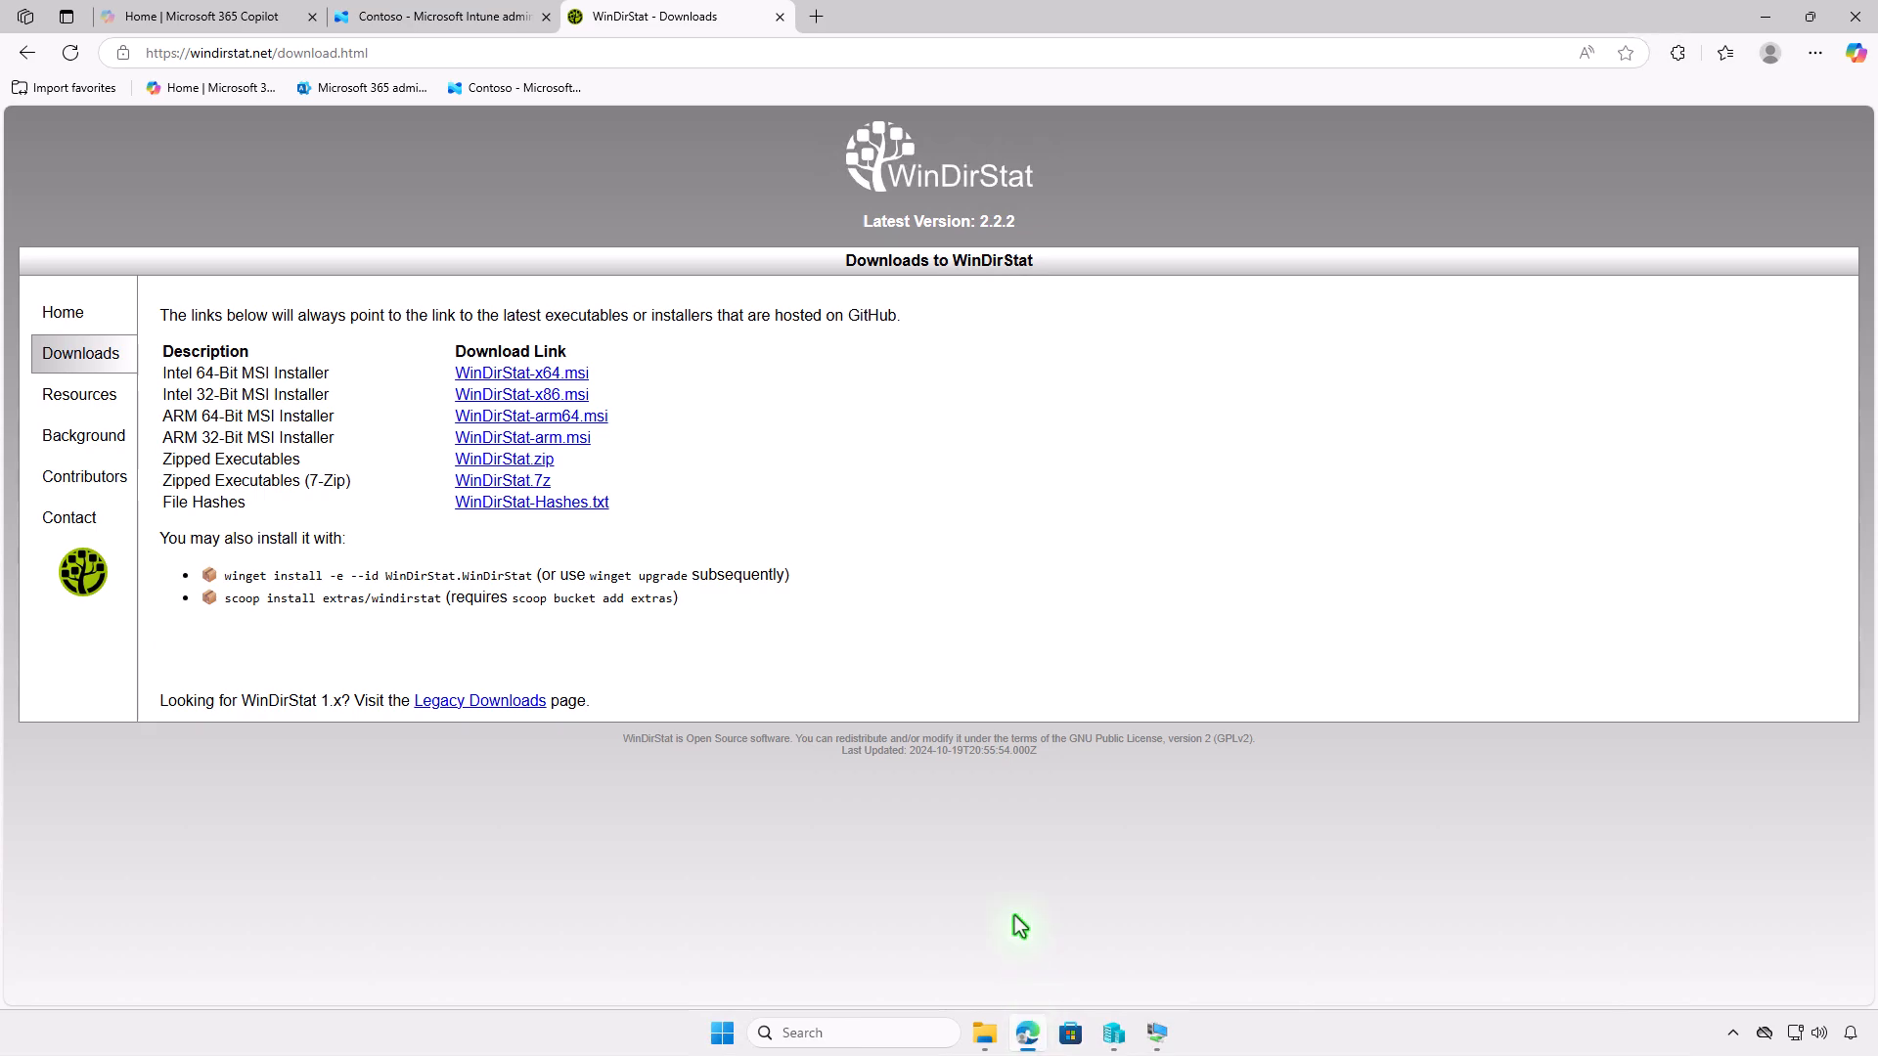
pyautogui.click(474, 29)
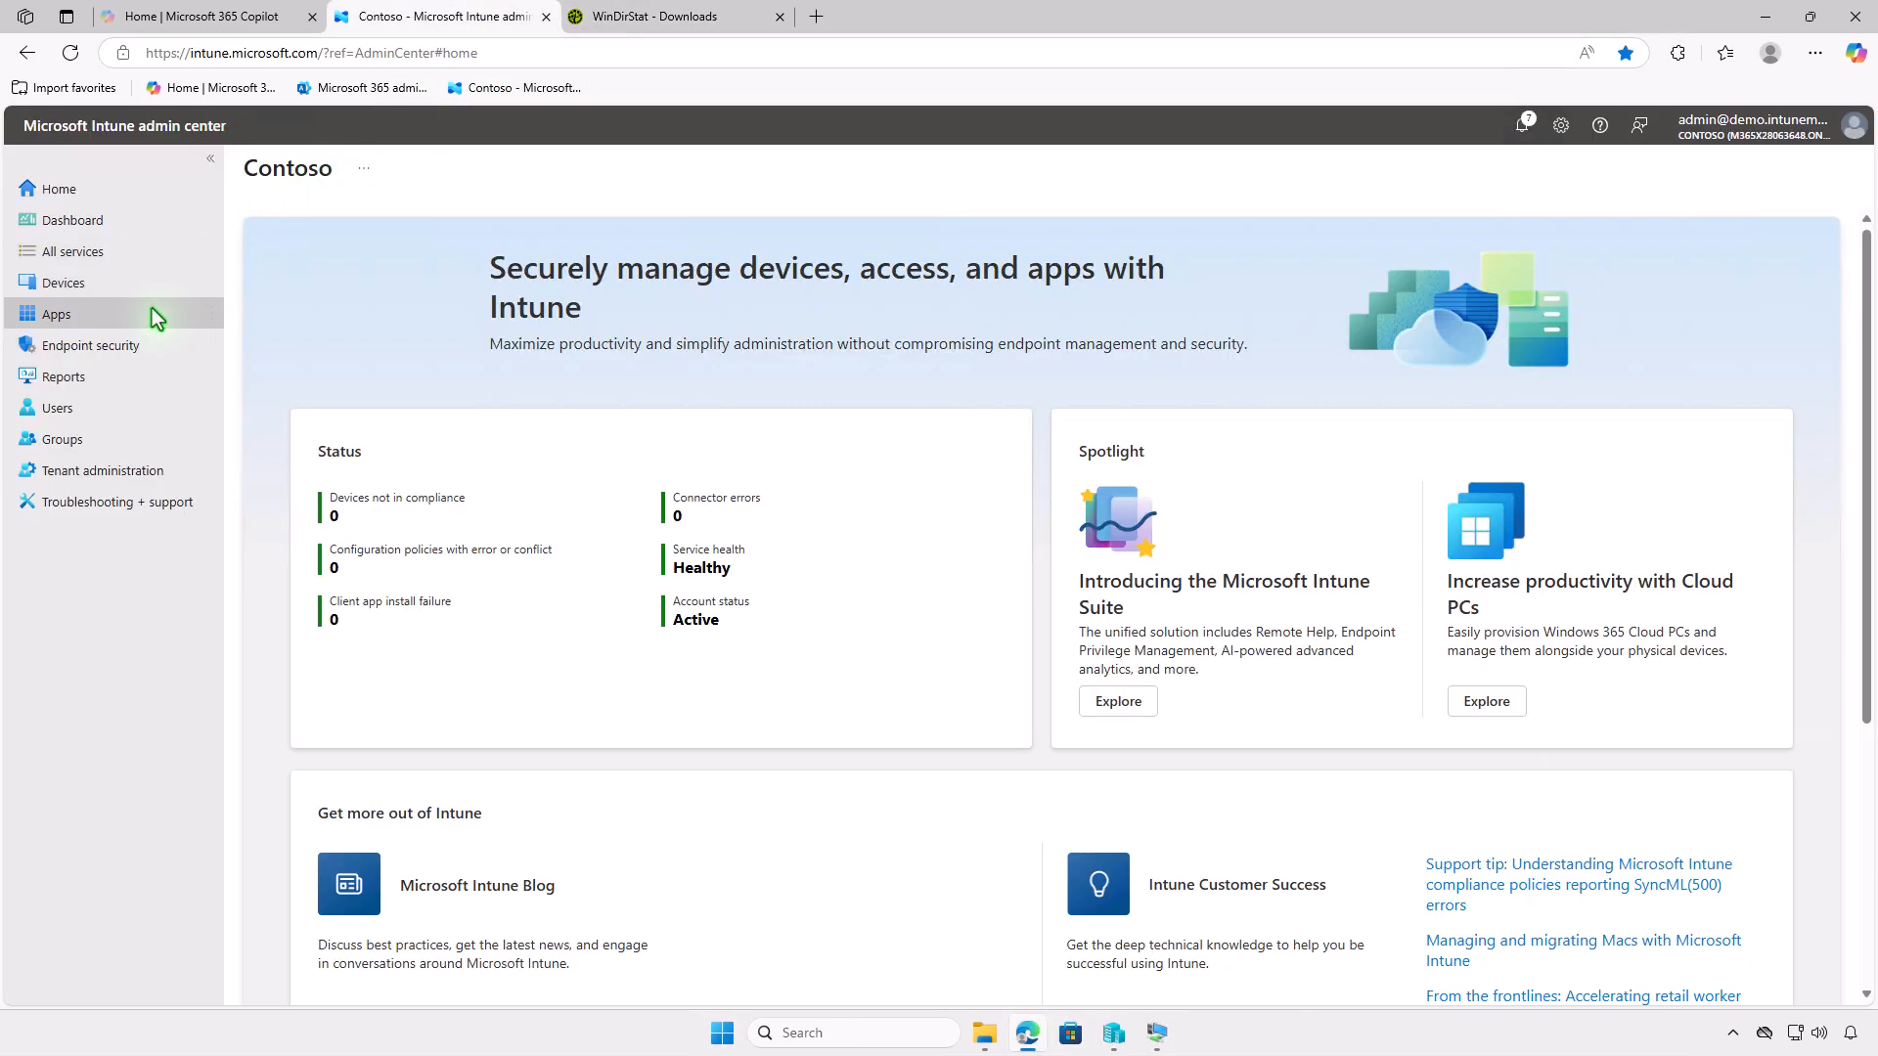
pyautogui.click(150, 313)
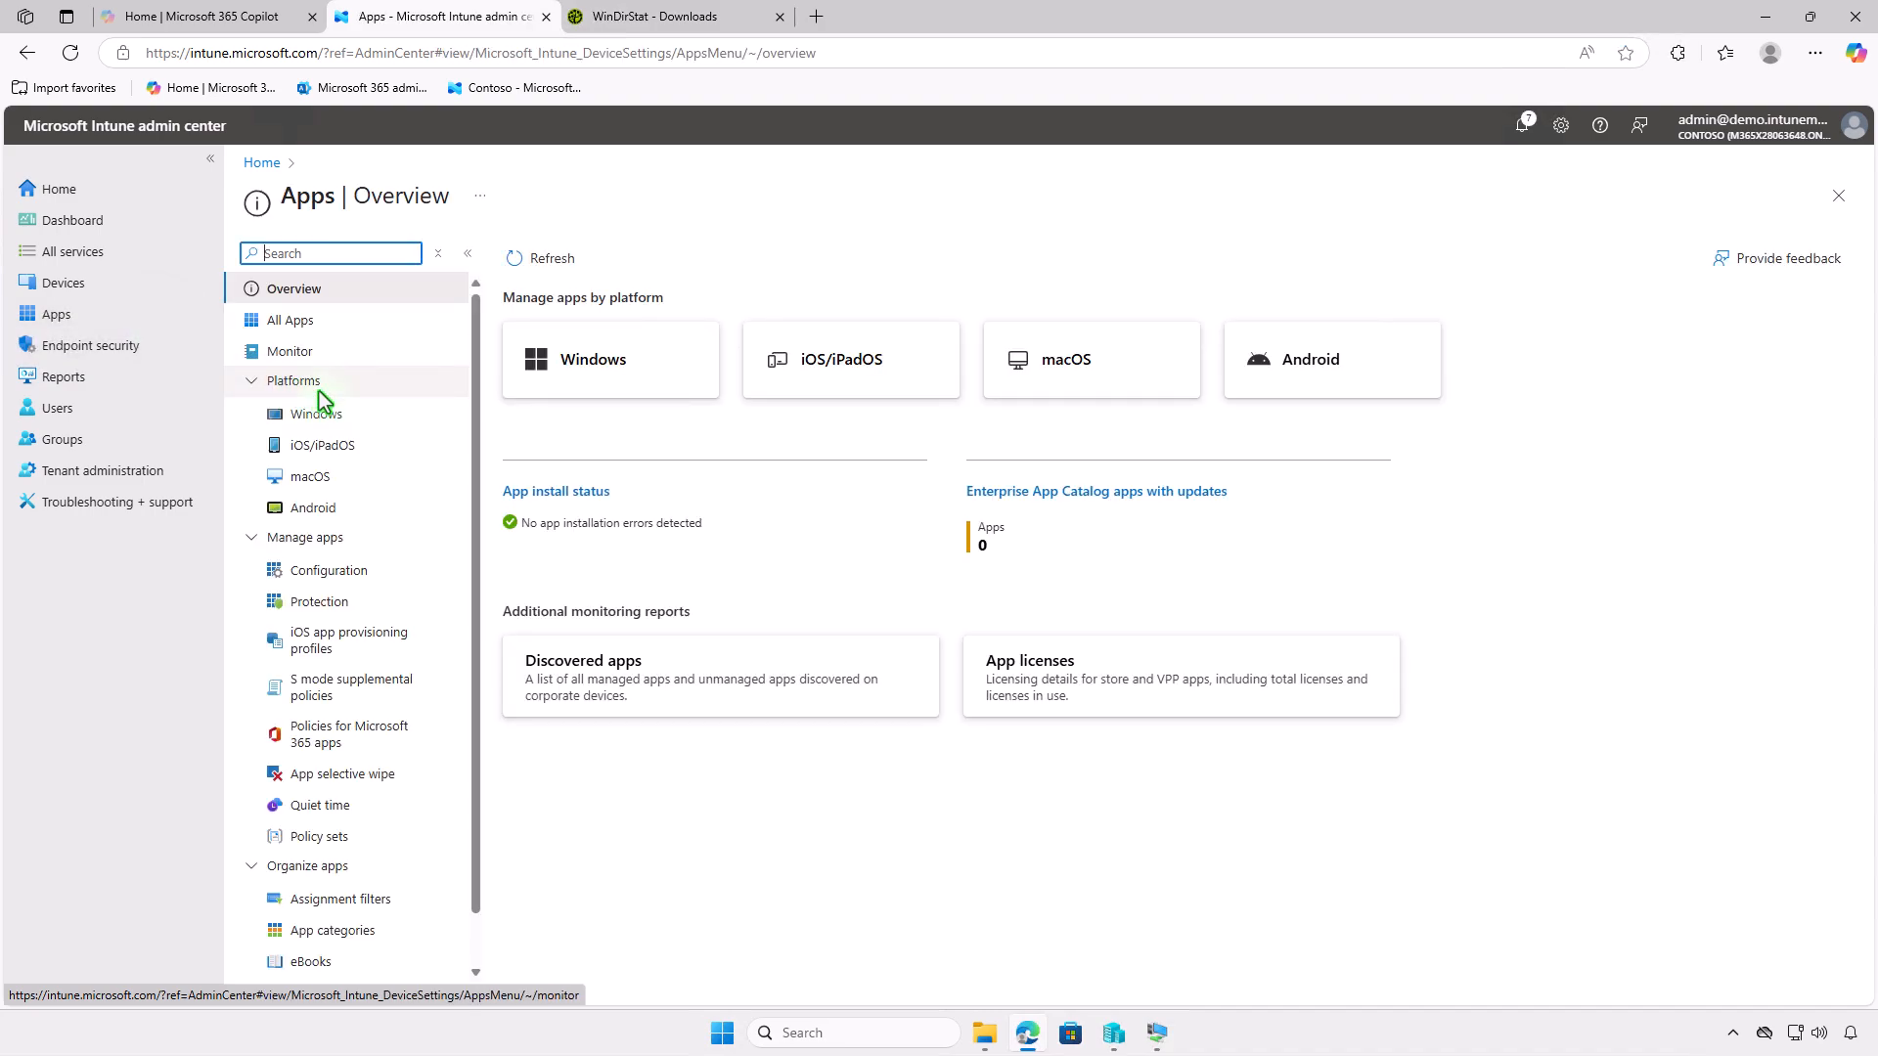
pyautogui.click(350, 412)
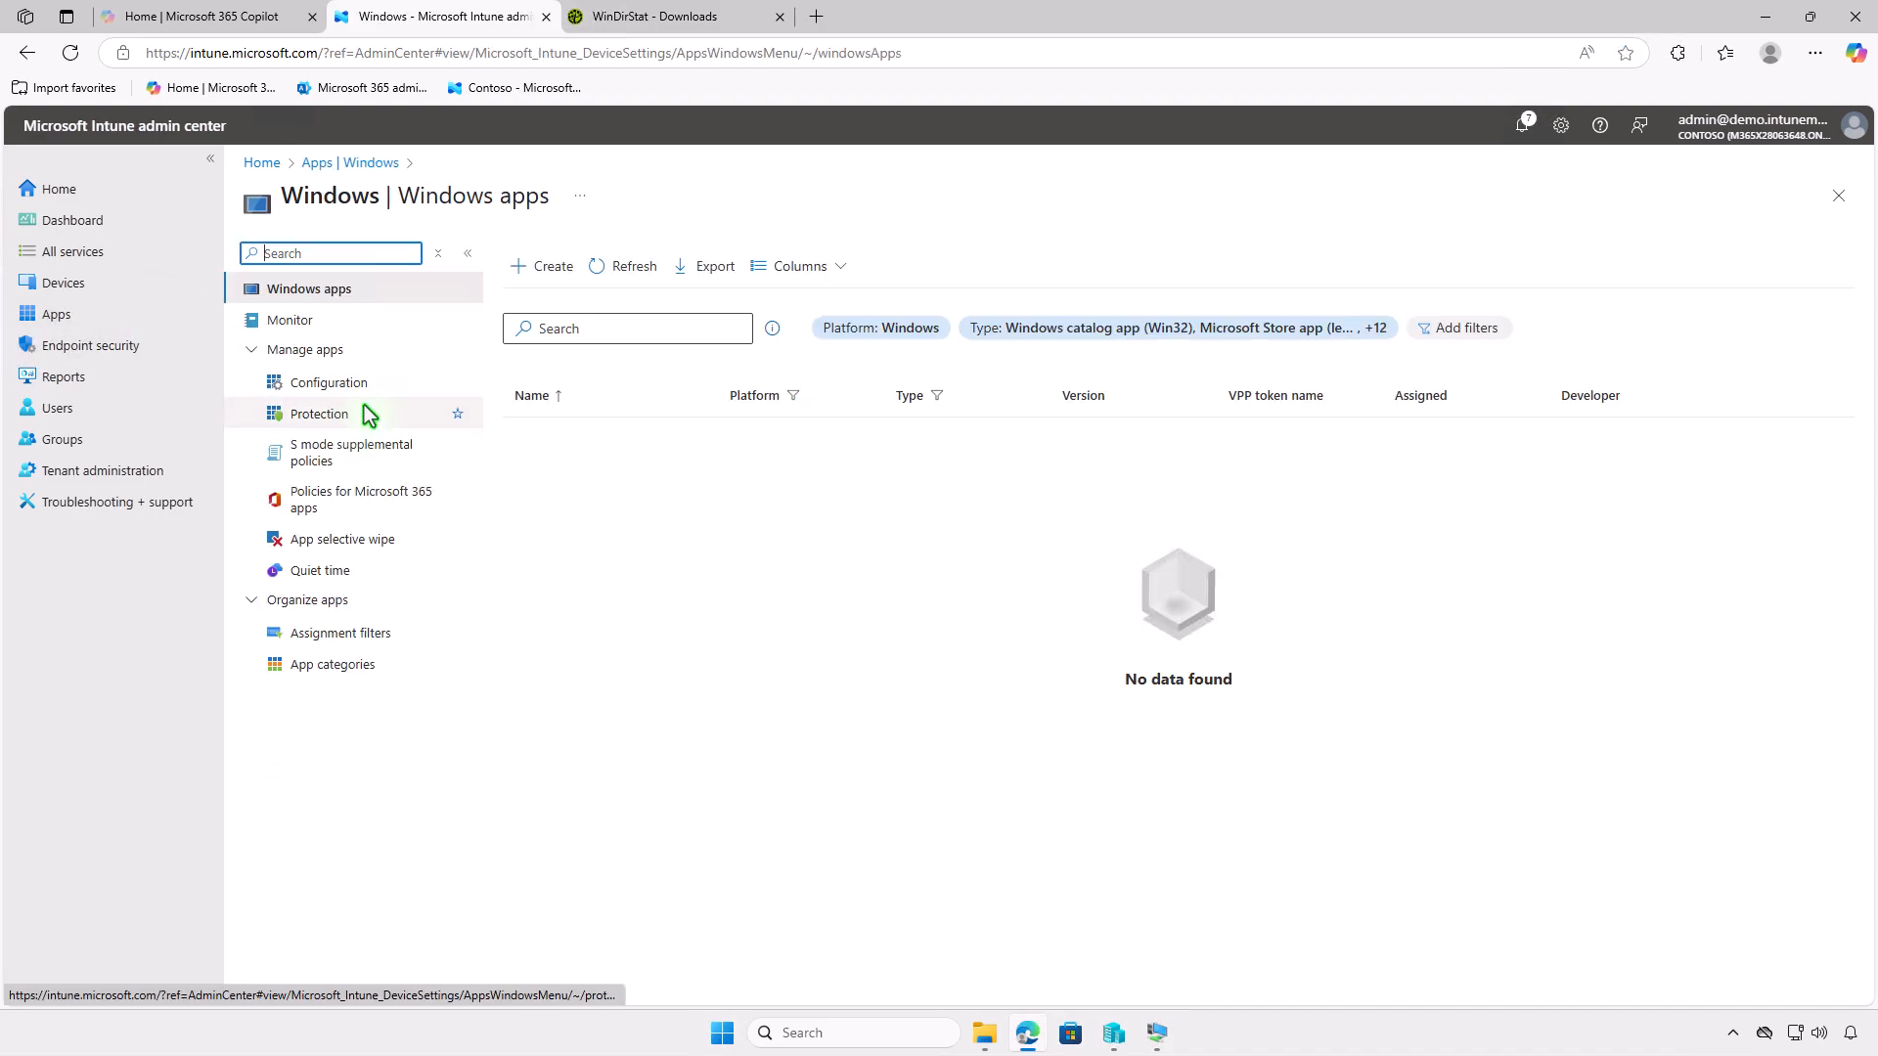
# - Start creating a new app with the app type Windows app (Win32)
pyautogui.click(535, 274)
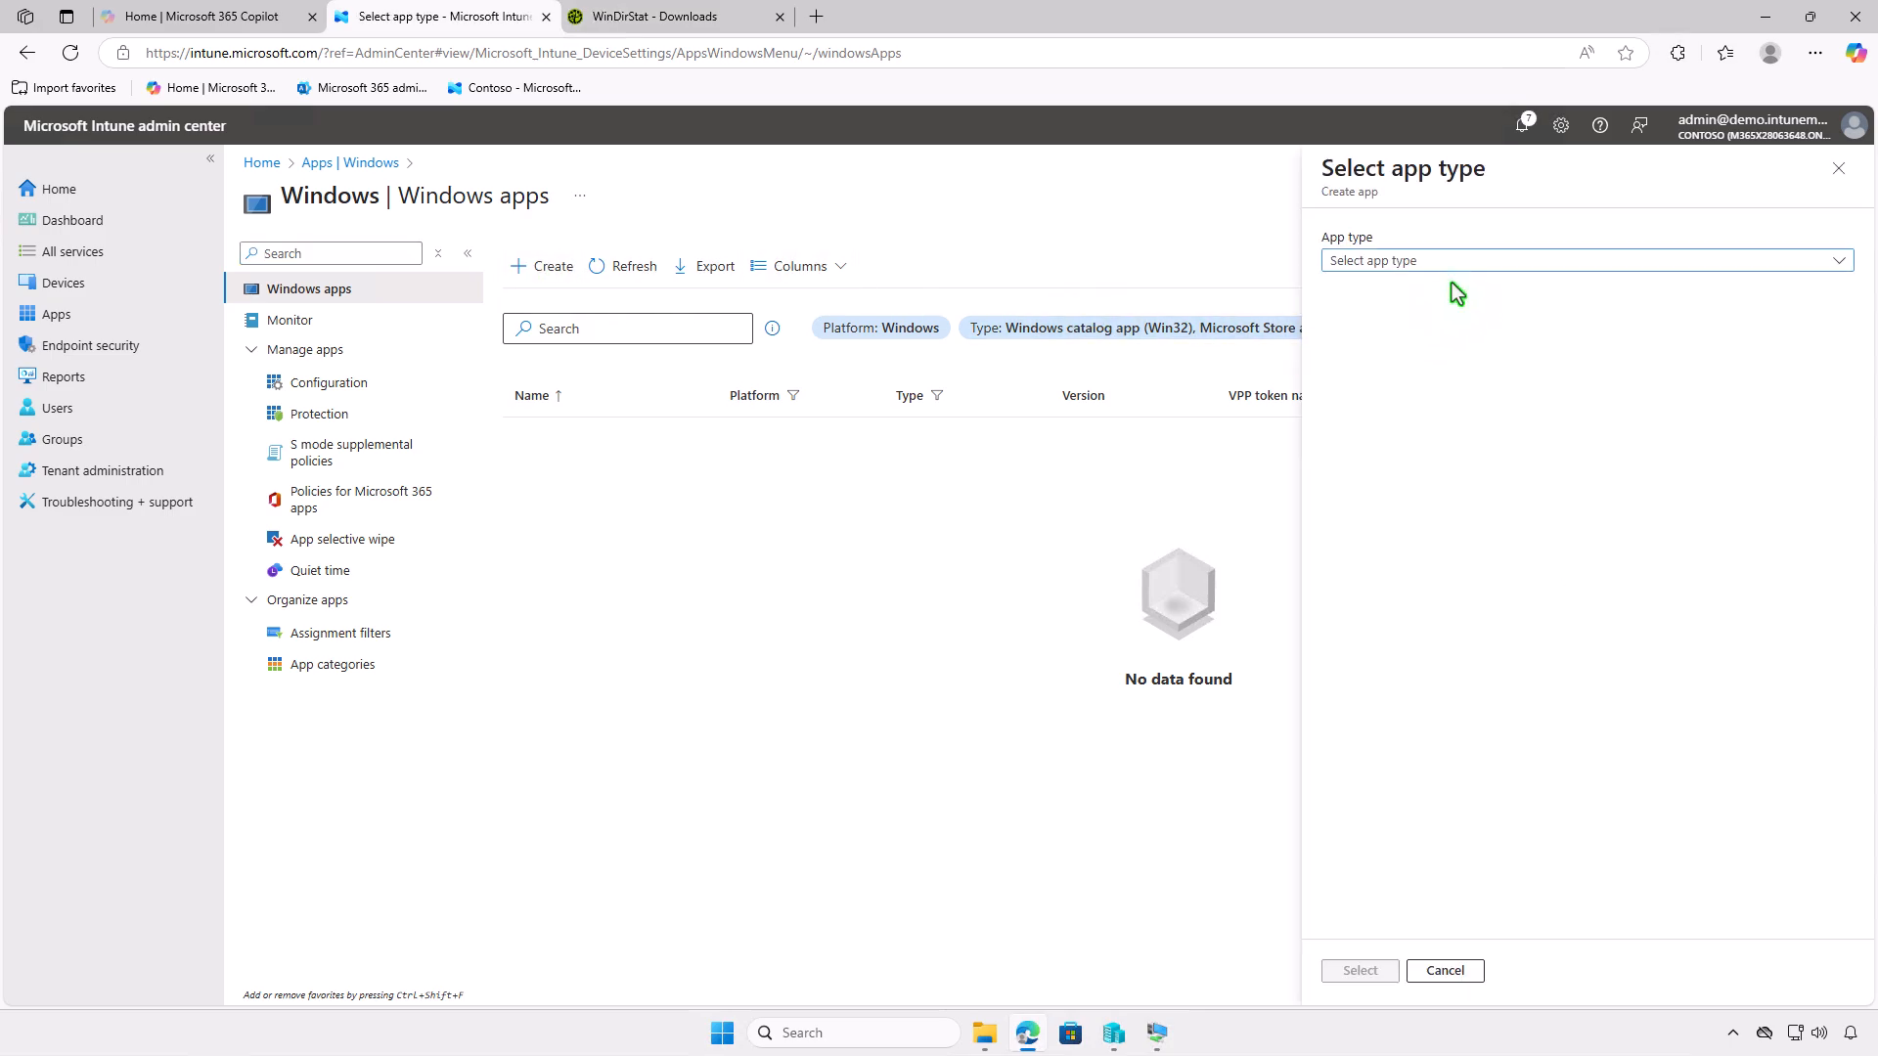
pyautogui.click(1458, 263)
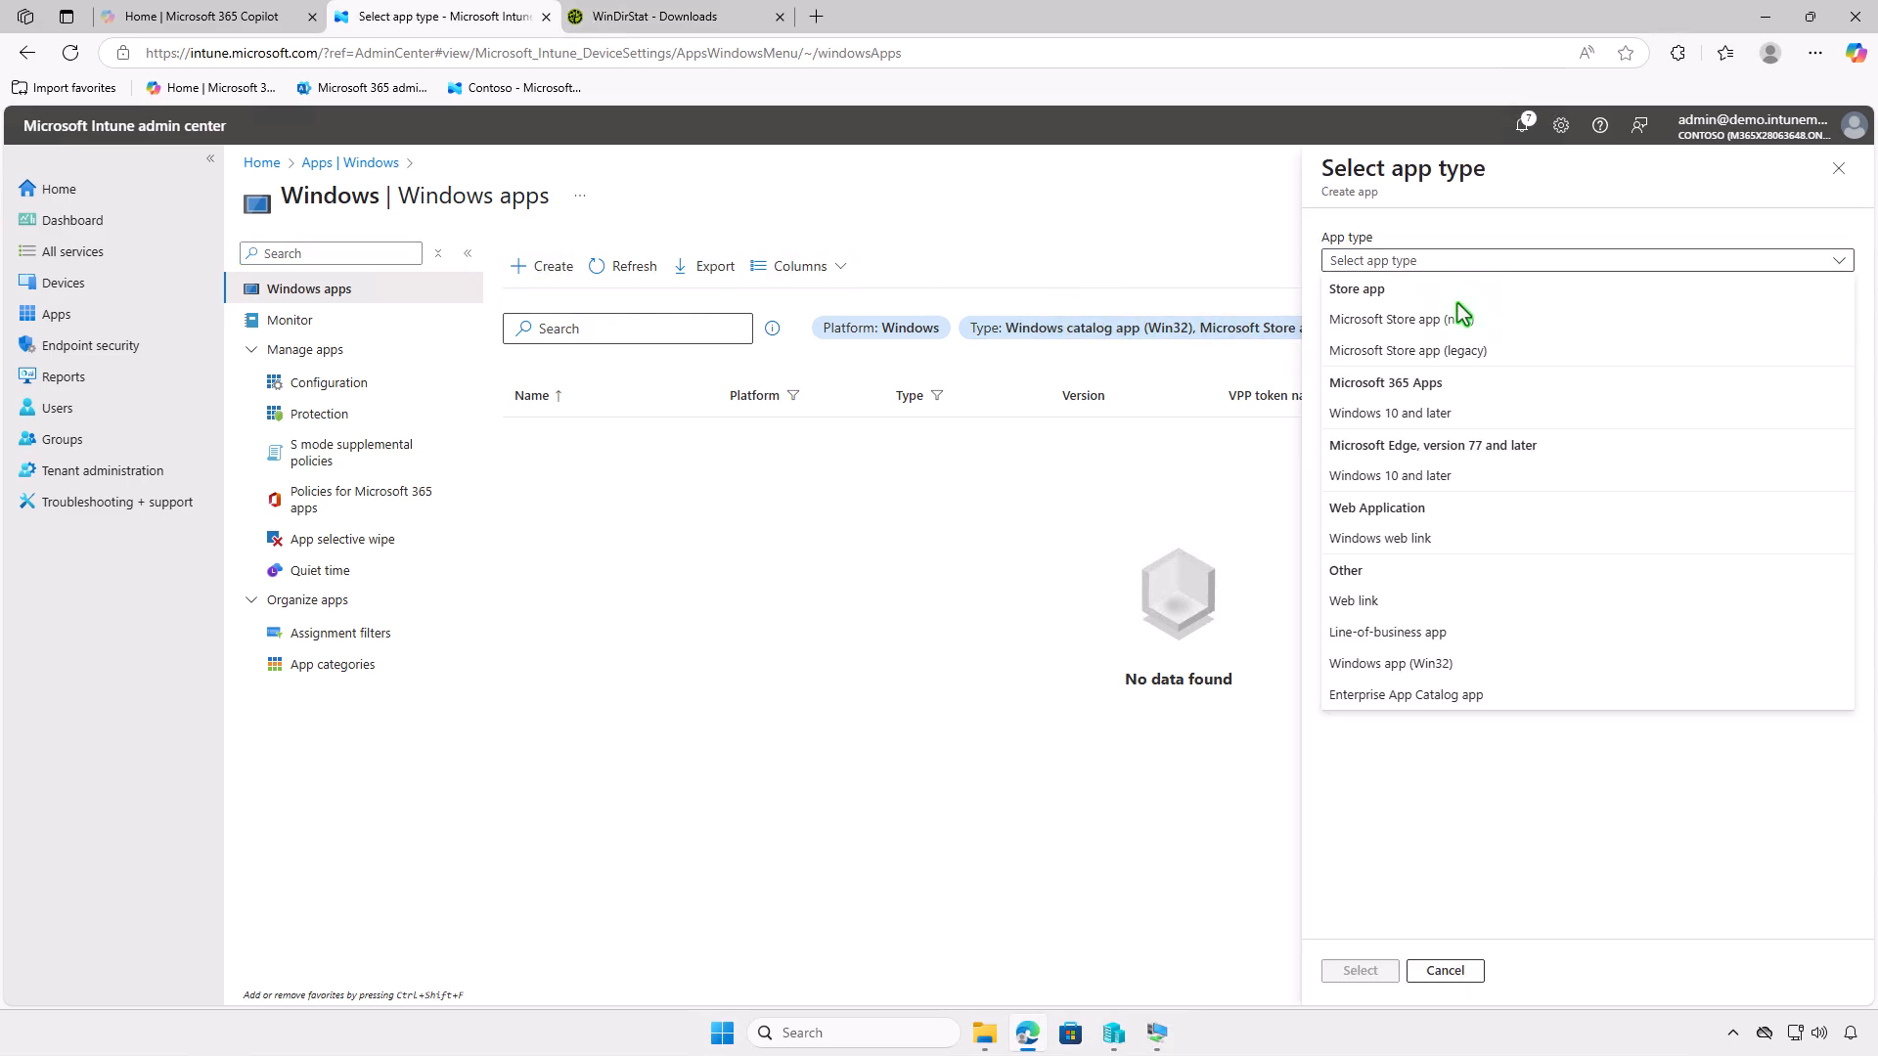
pyautogui.click(1472, 664)
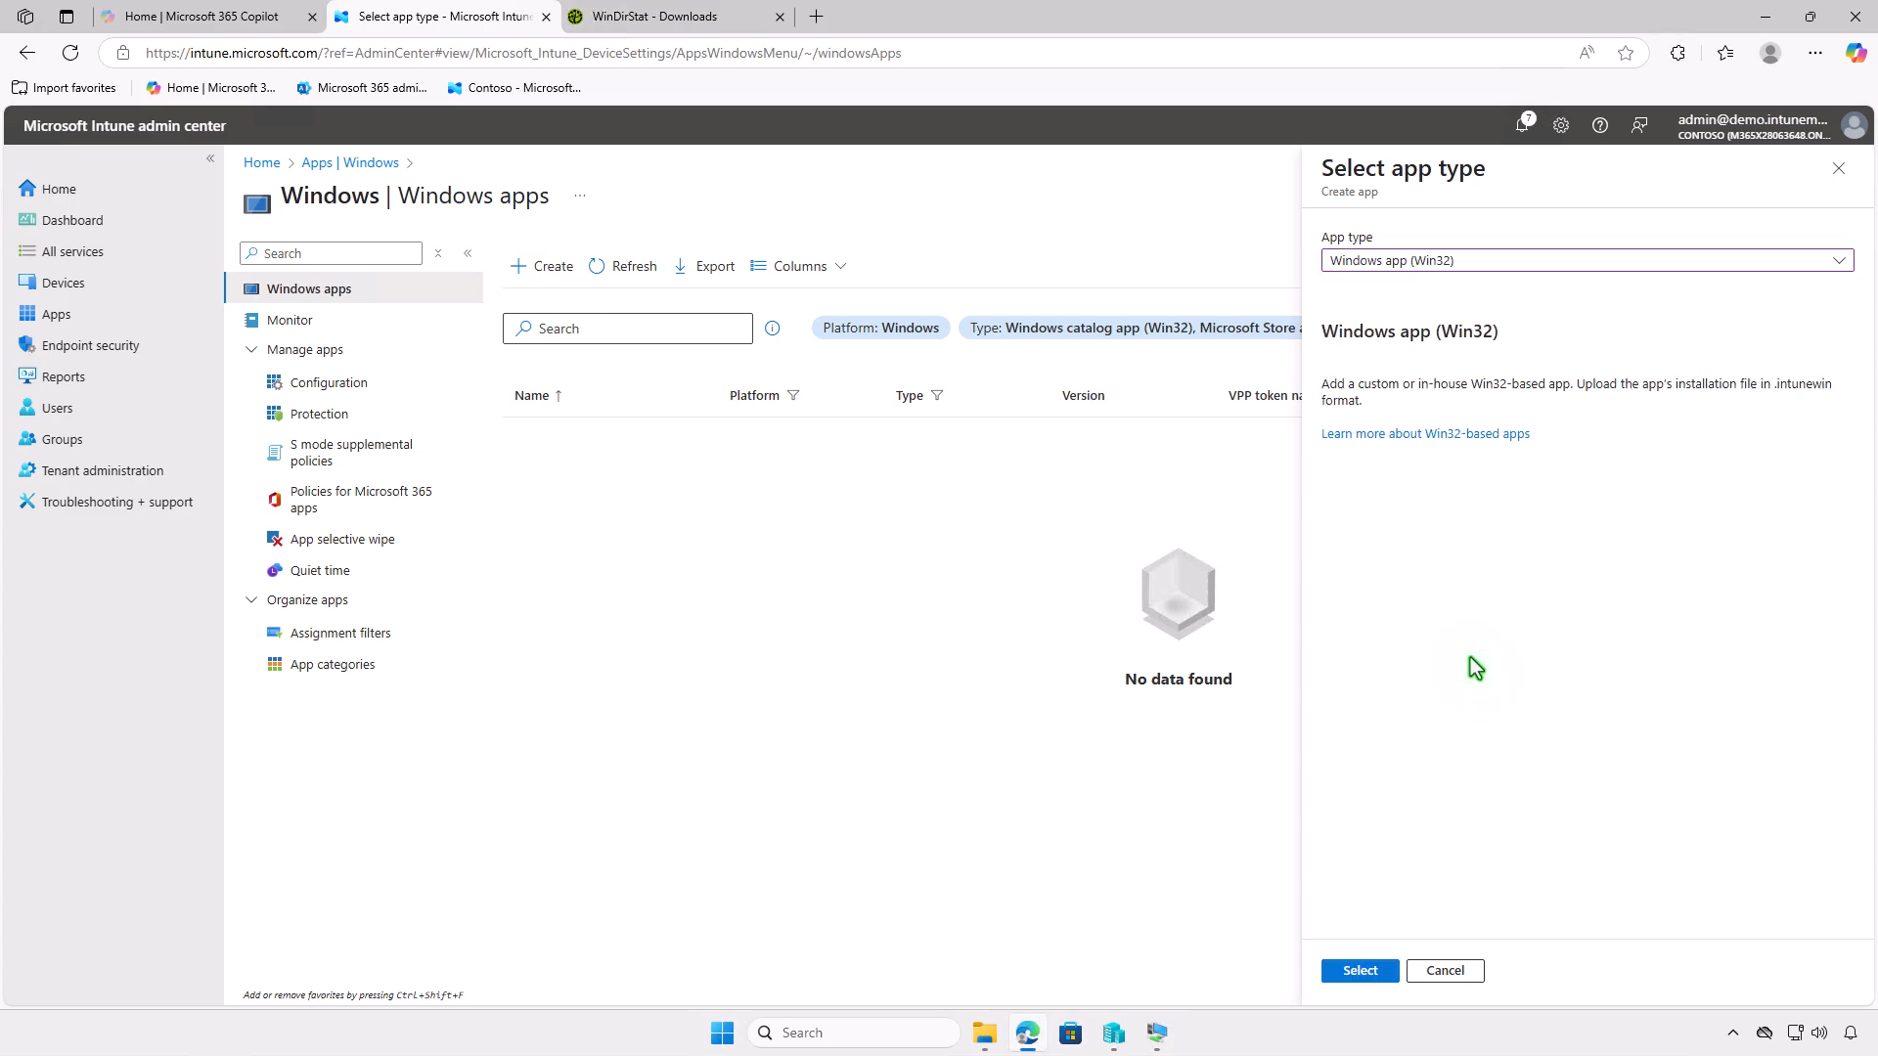
pyautogui.click(1360, 971)
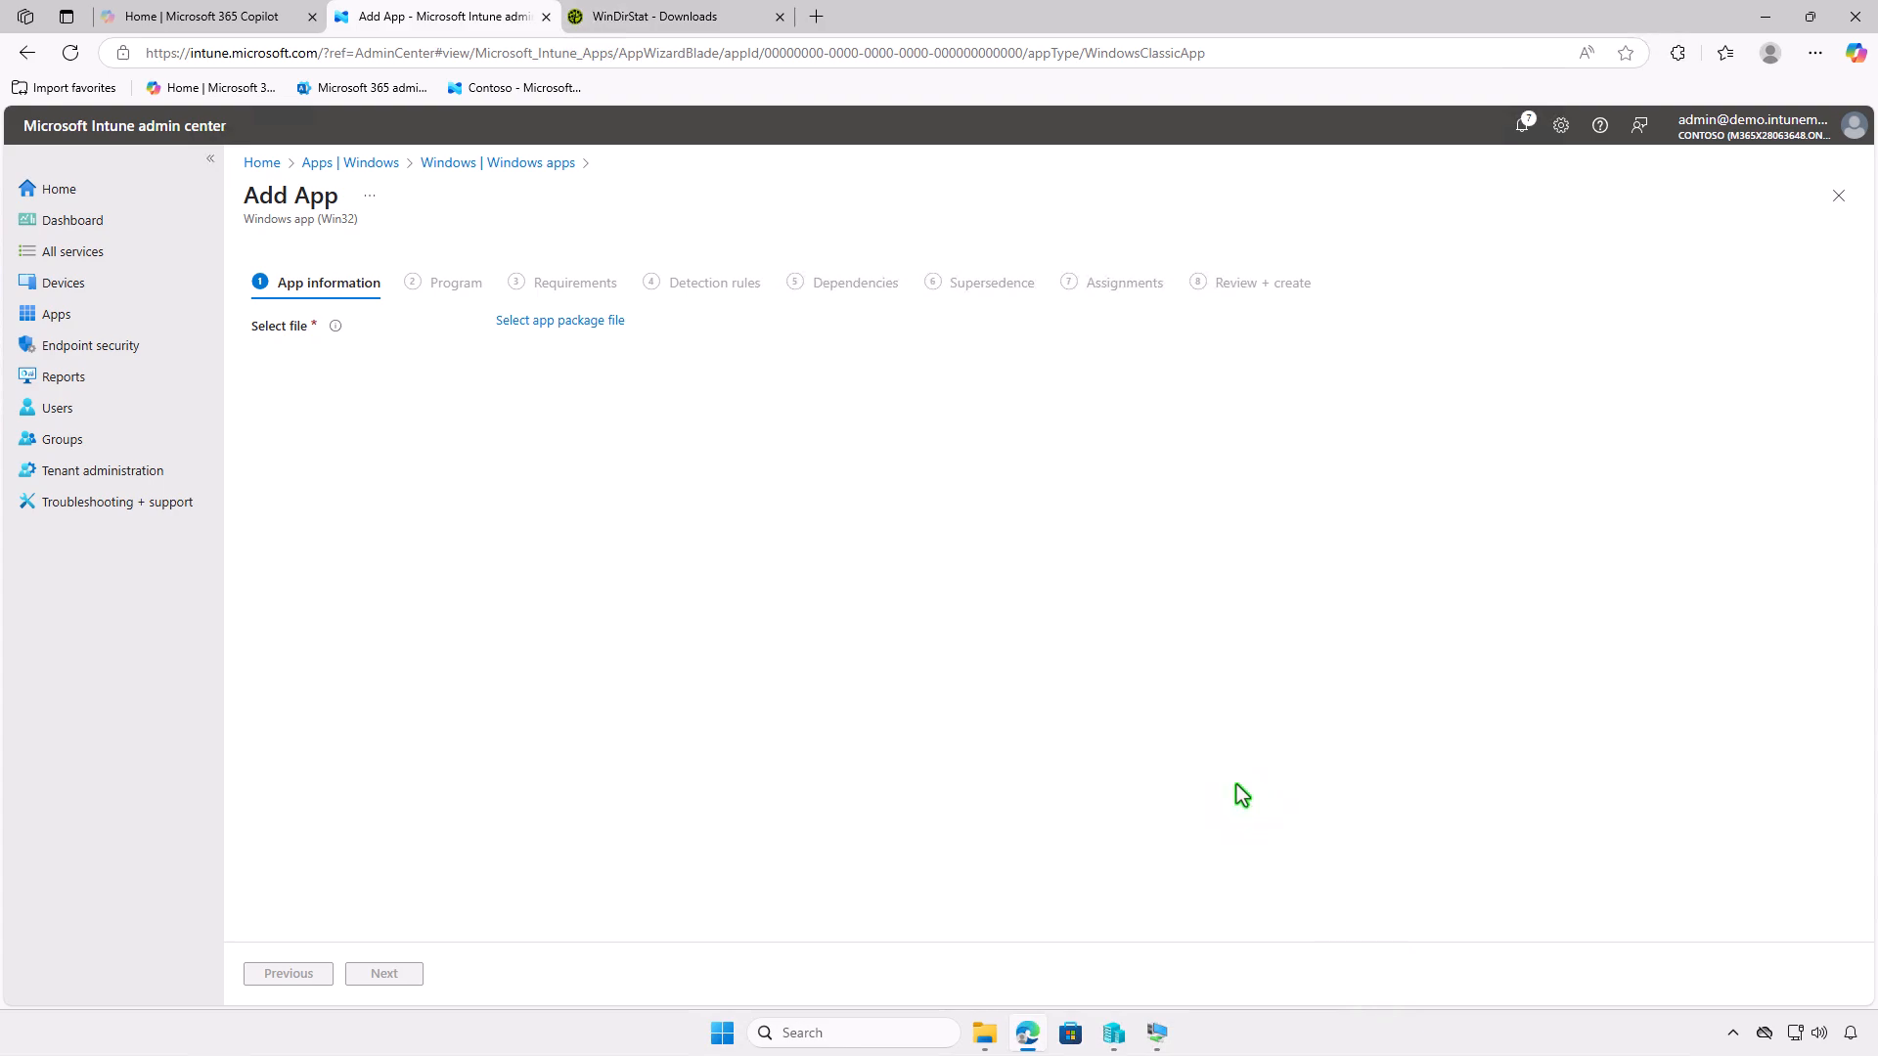
# - Choose setup.intunewin from D:\Intune\Output as the app package file and confirm it
pyautogui.click(593, 323)
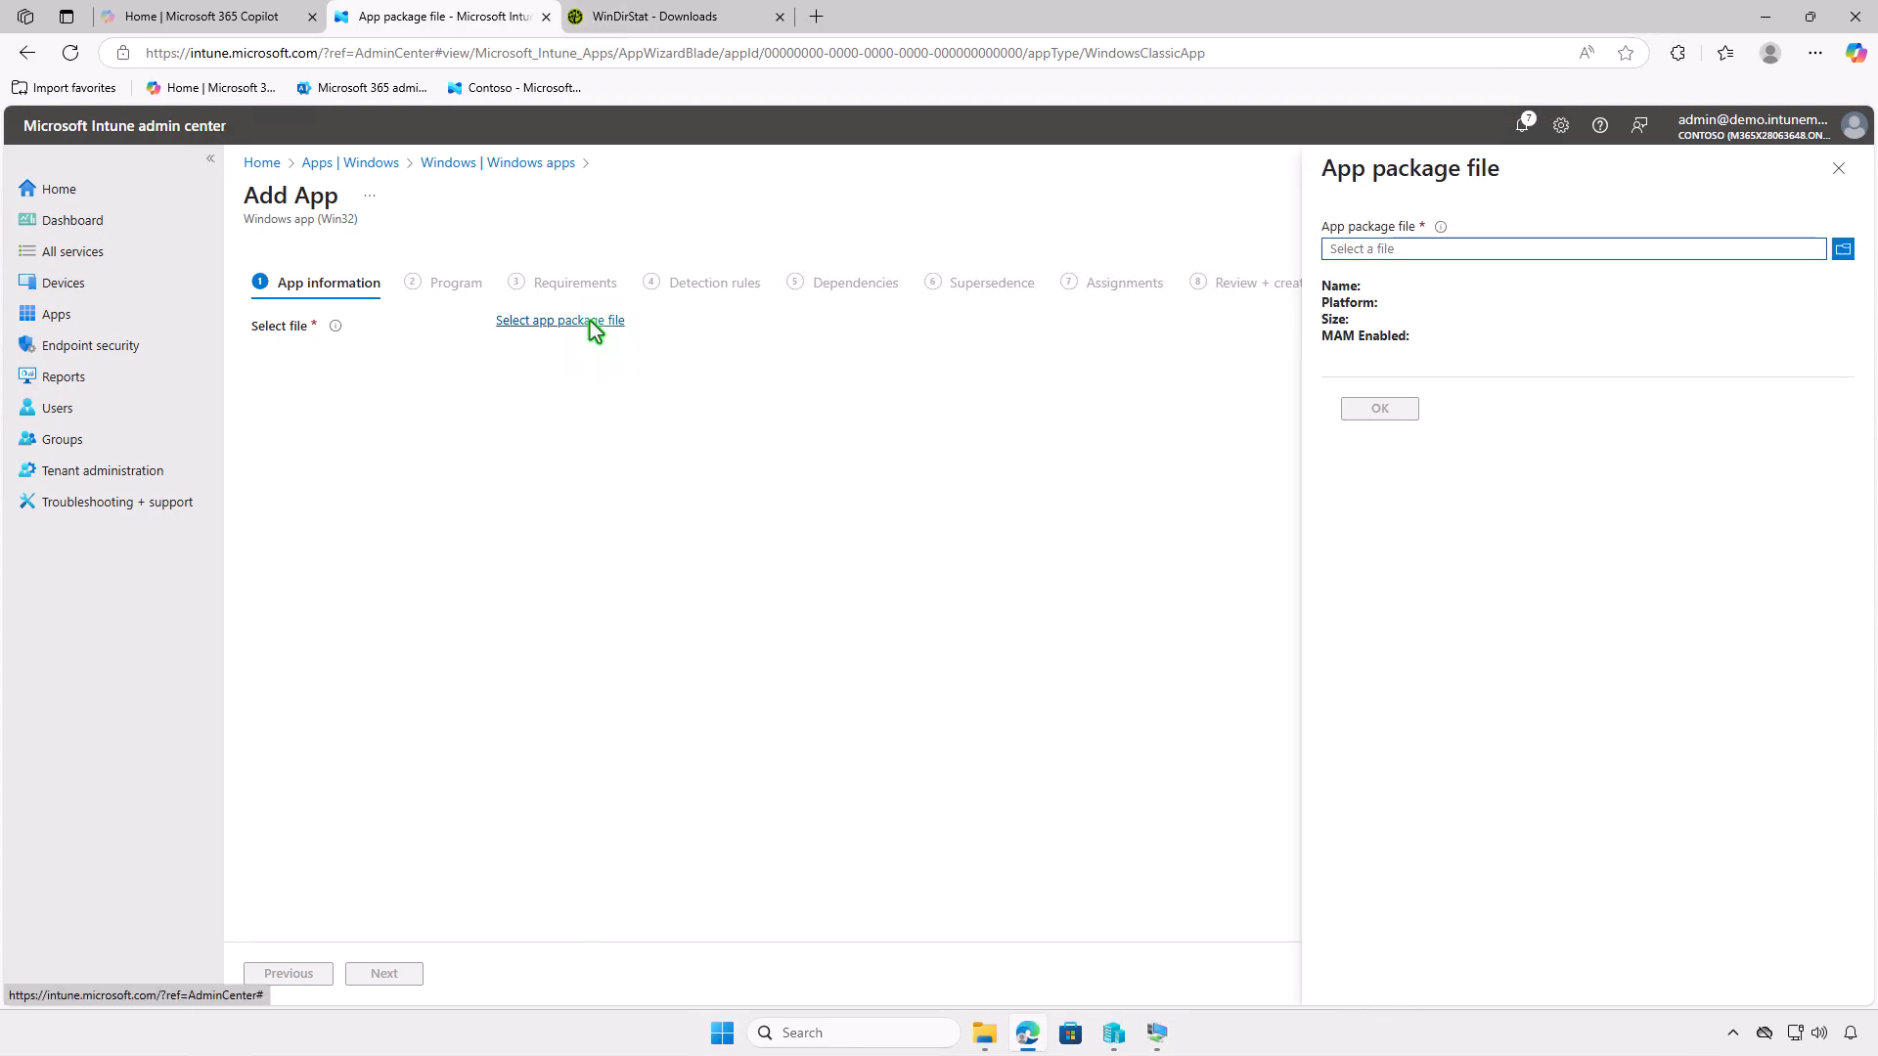
pyautogui.click(1464, 252)
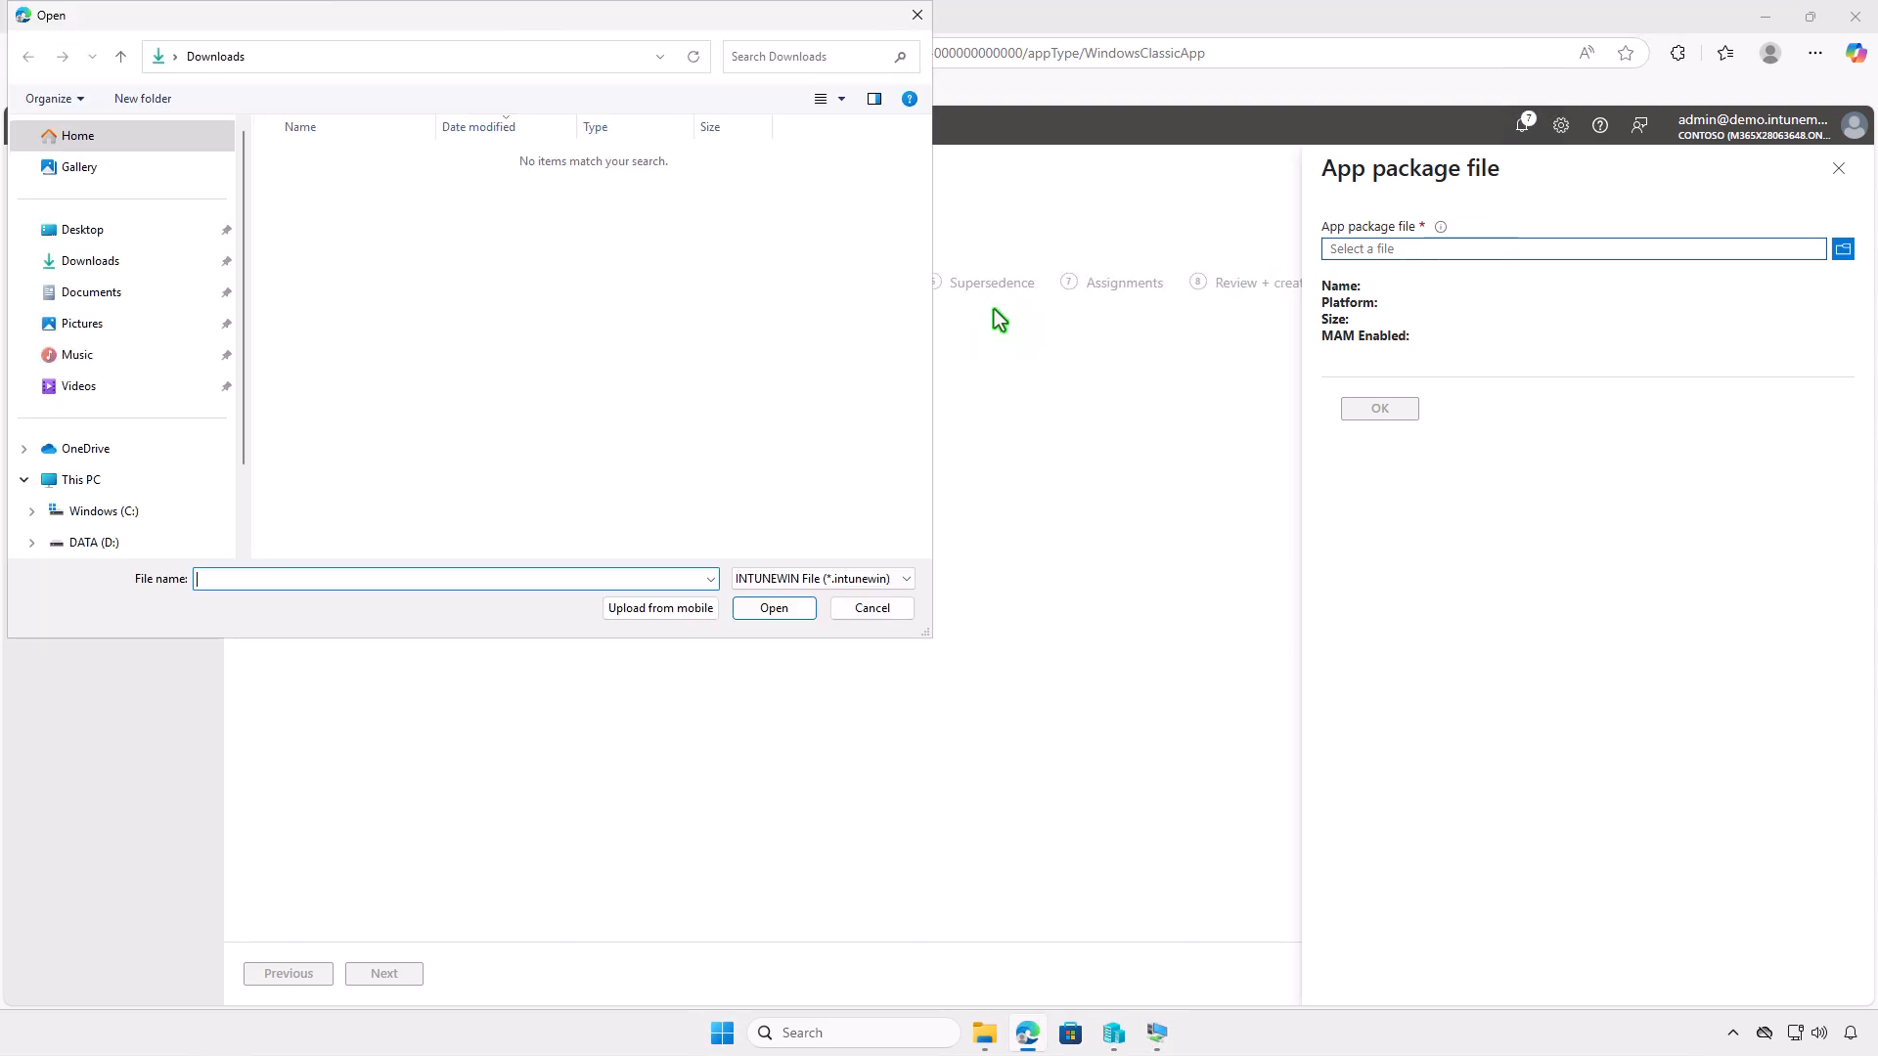
pyautogui.click(142, 478)
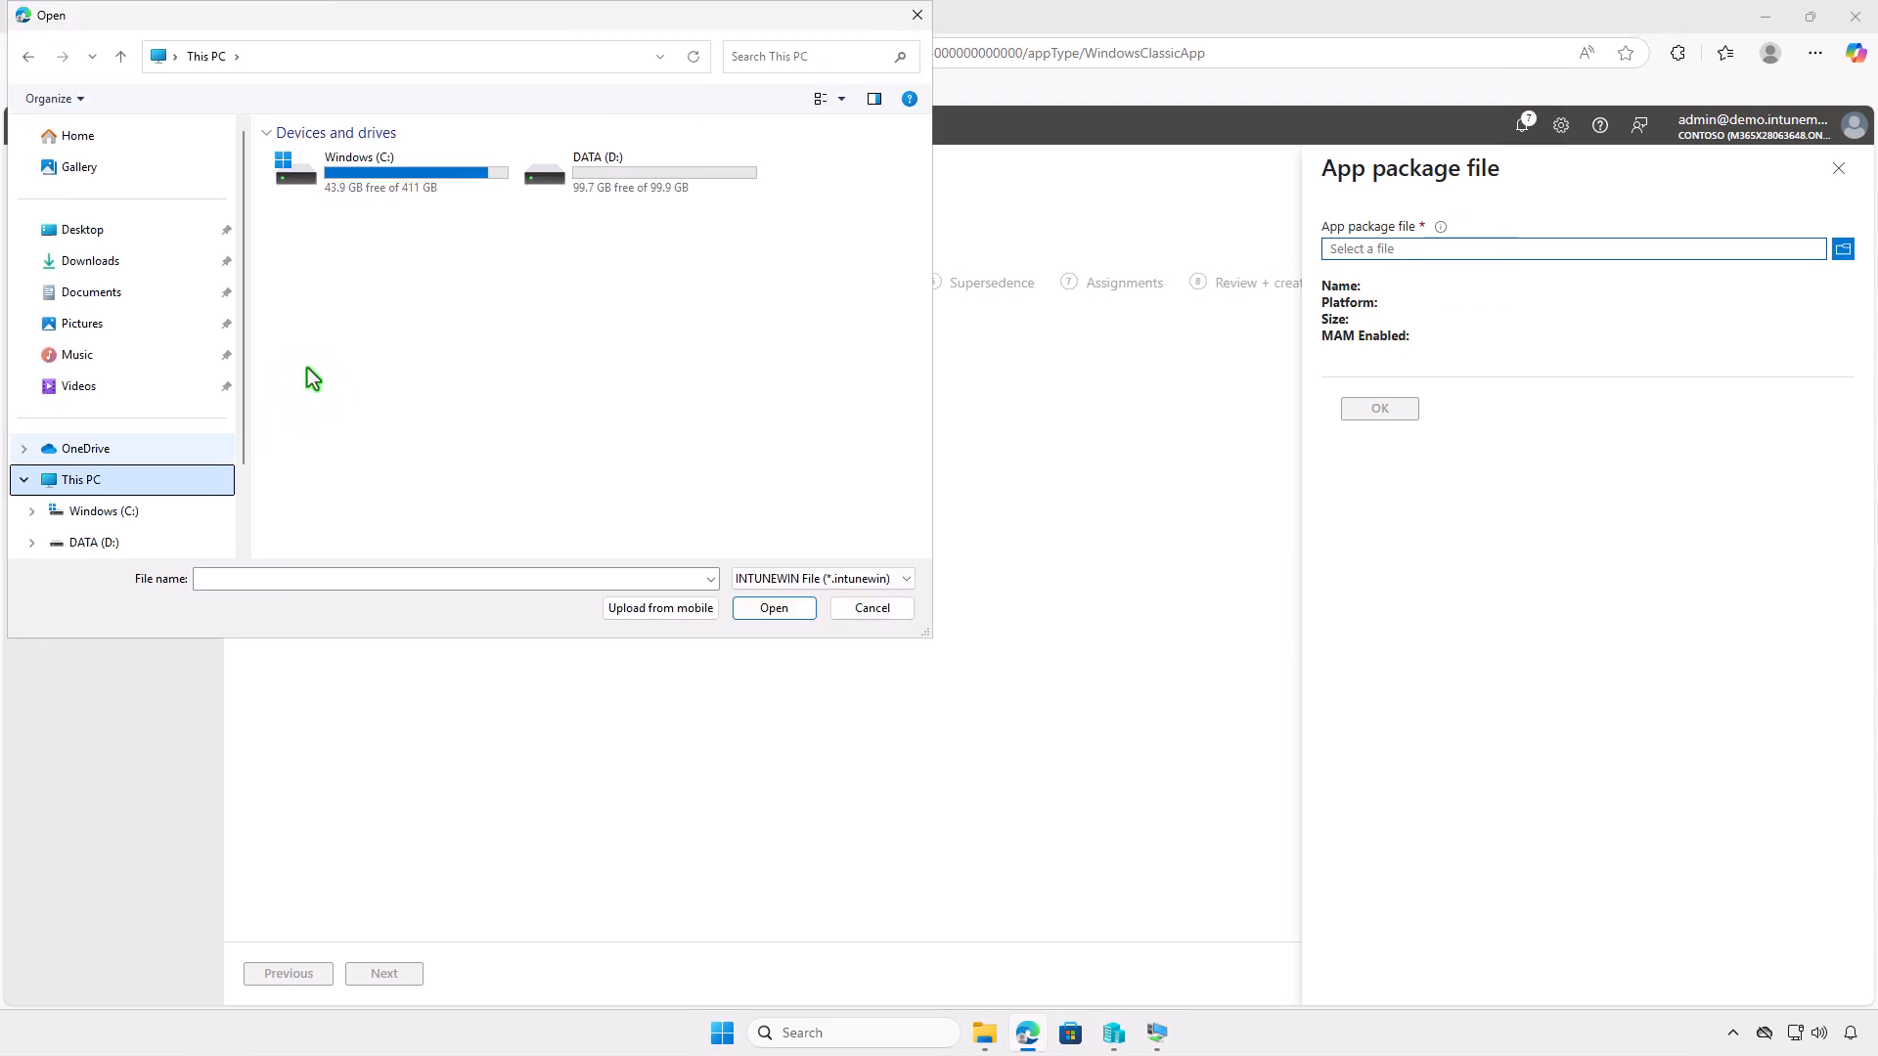
pyautogui.doubleClick(625, 190)
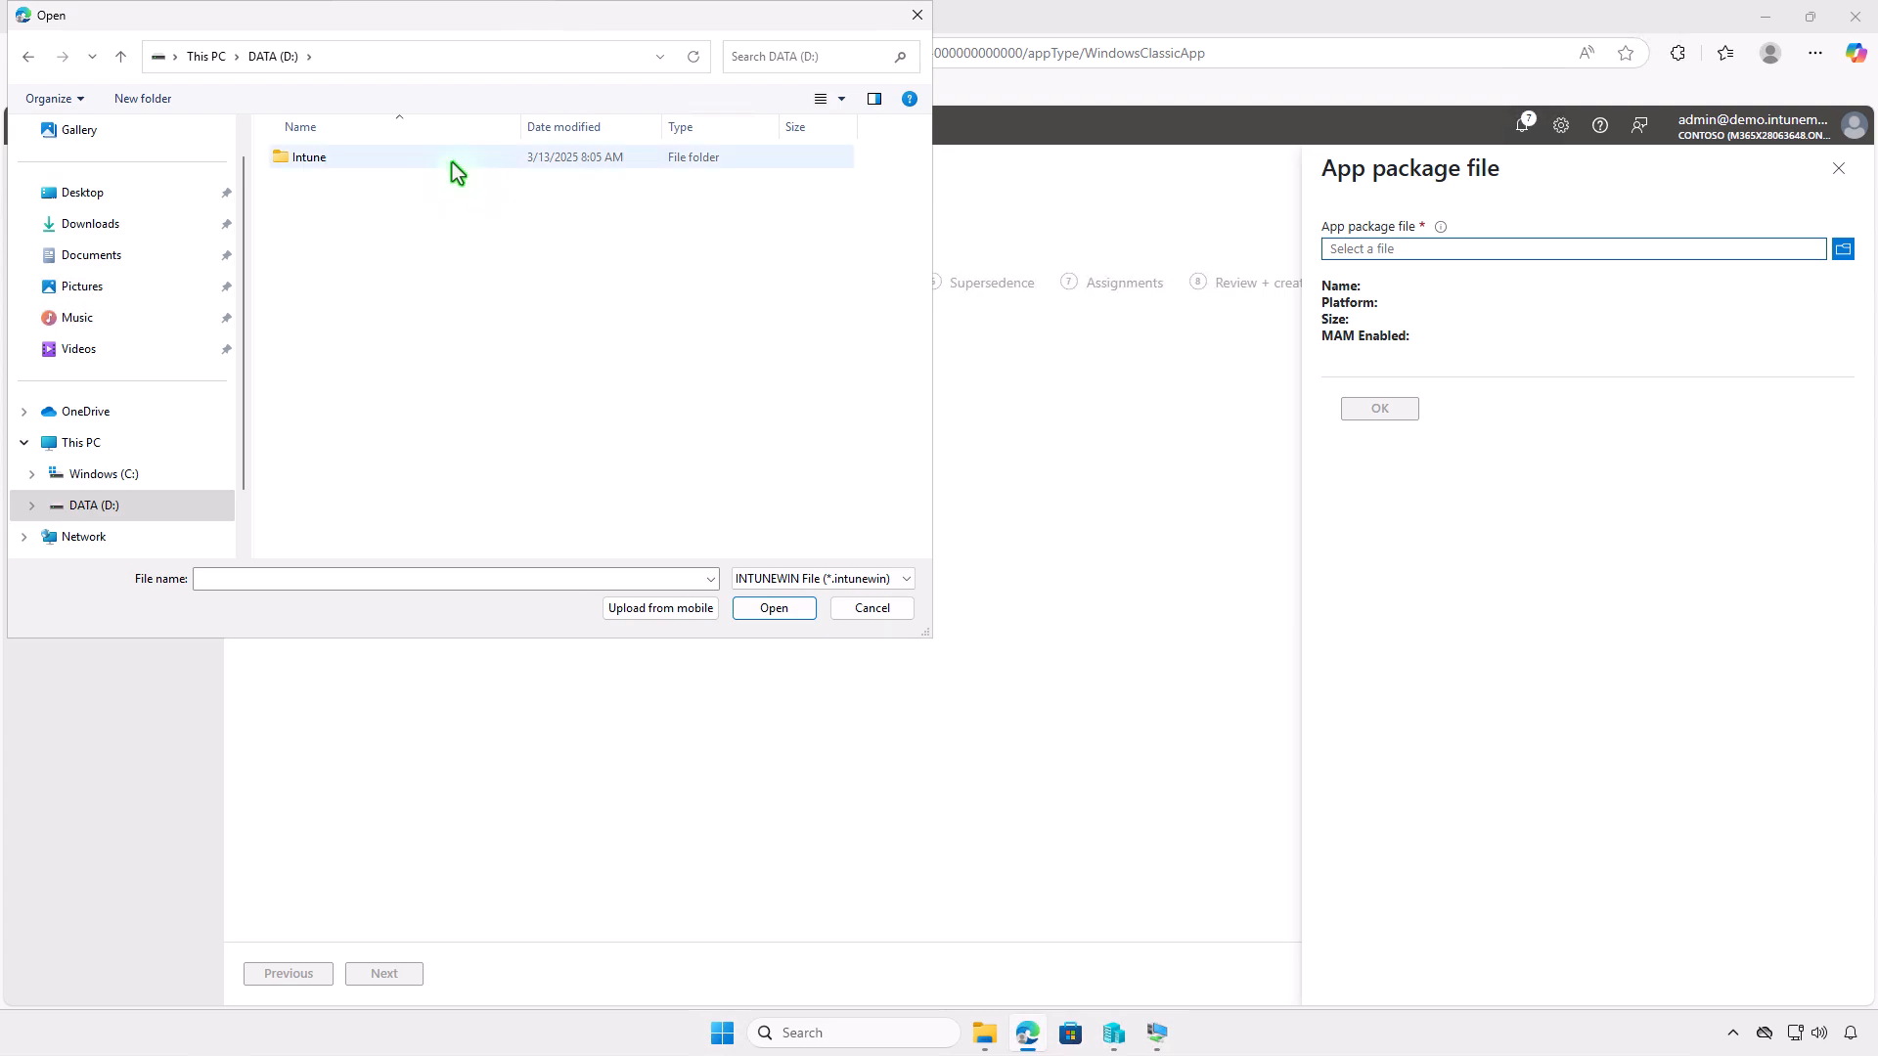
pyautogui.click(450, 161)
pyautogui.doubleClick(449, 160)
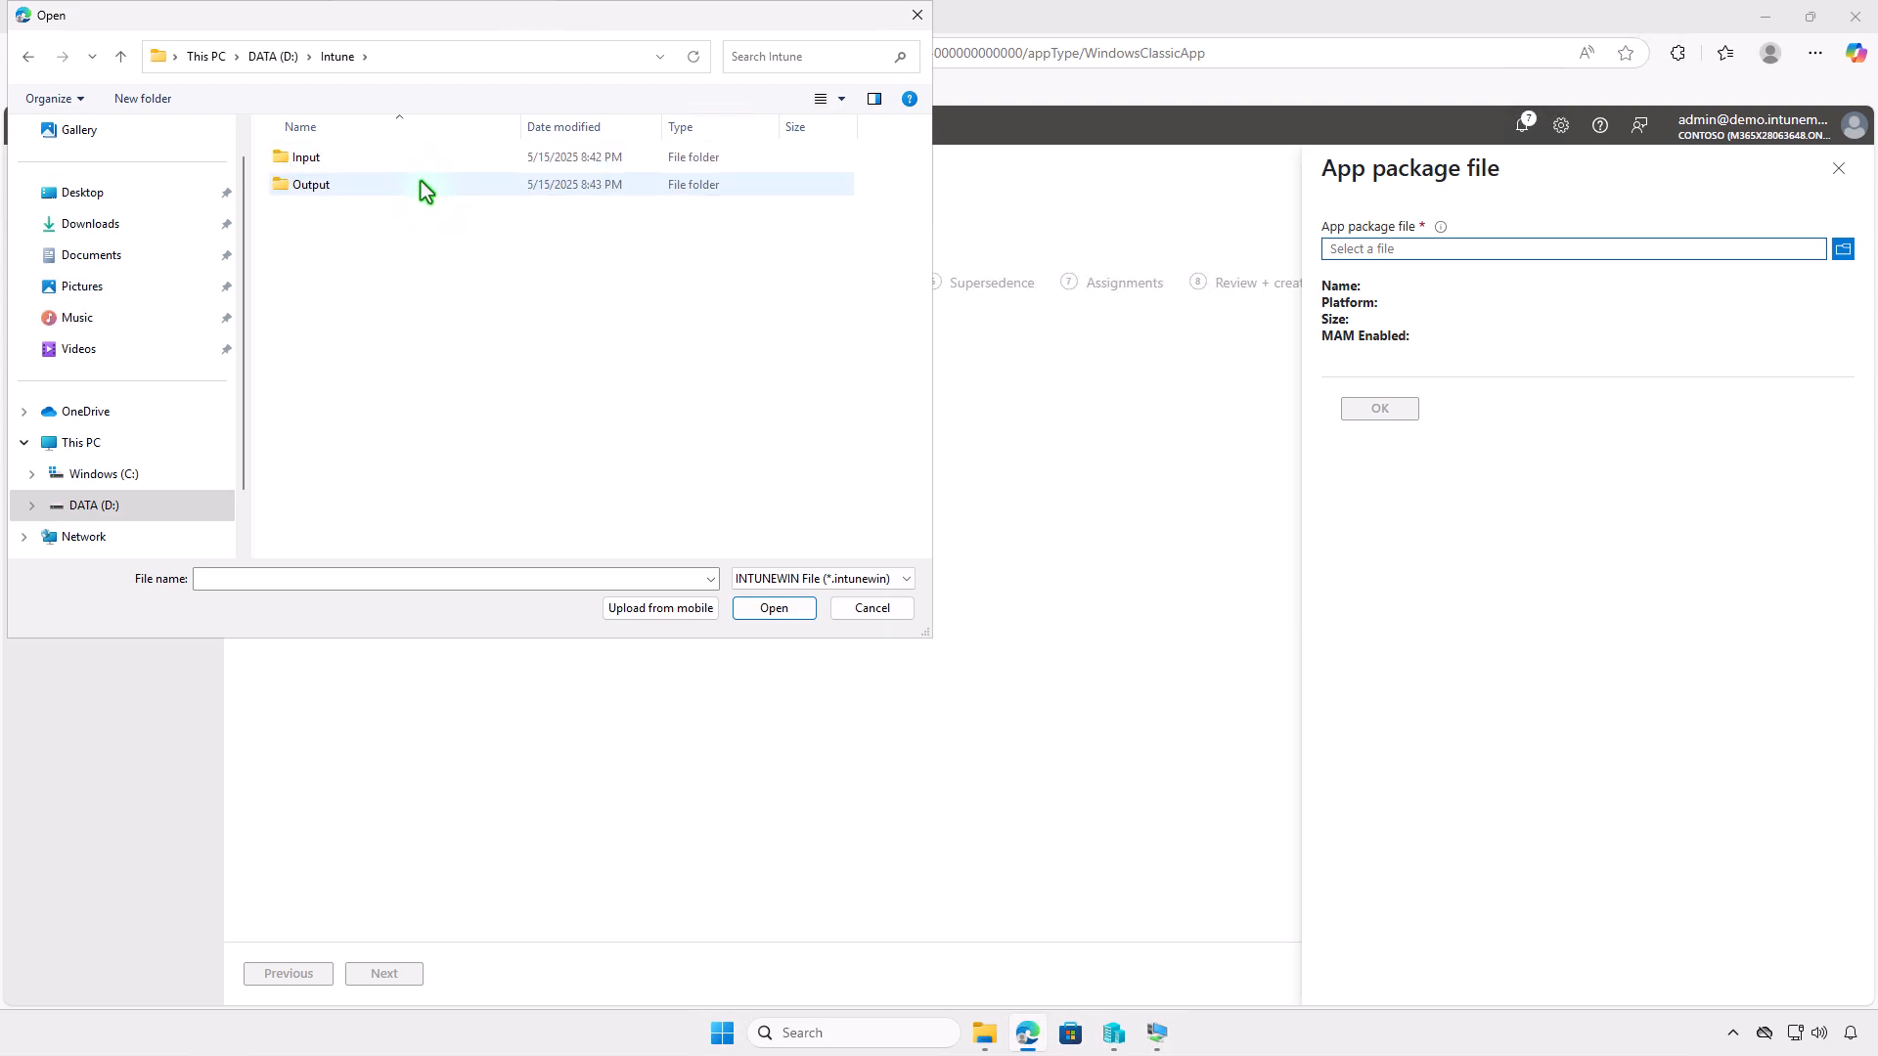
pyautogui.doubleClick(420, 182)
pyautogui.click(420, 163)
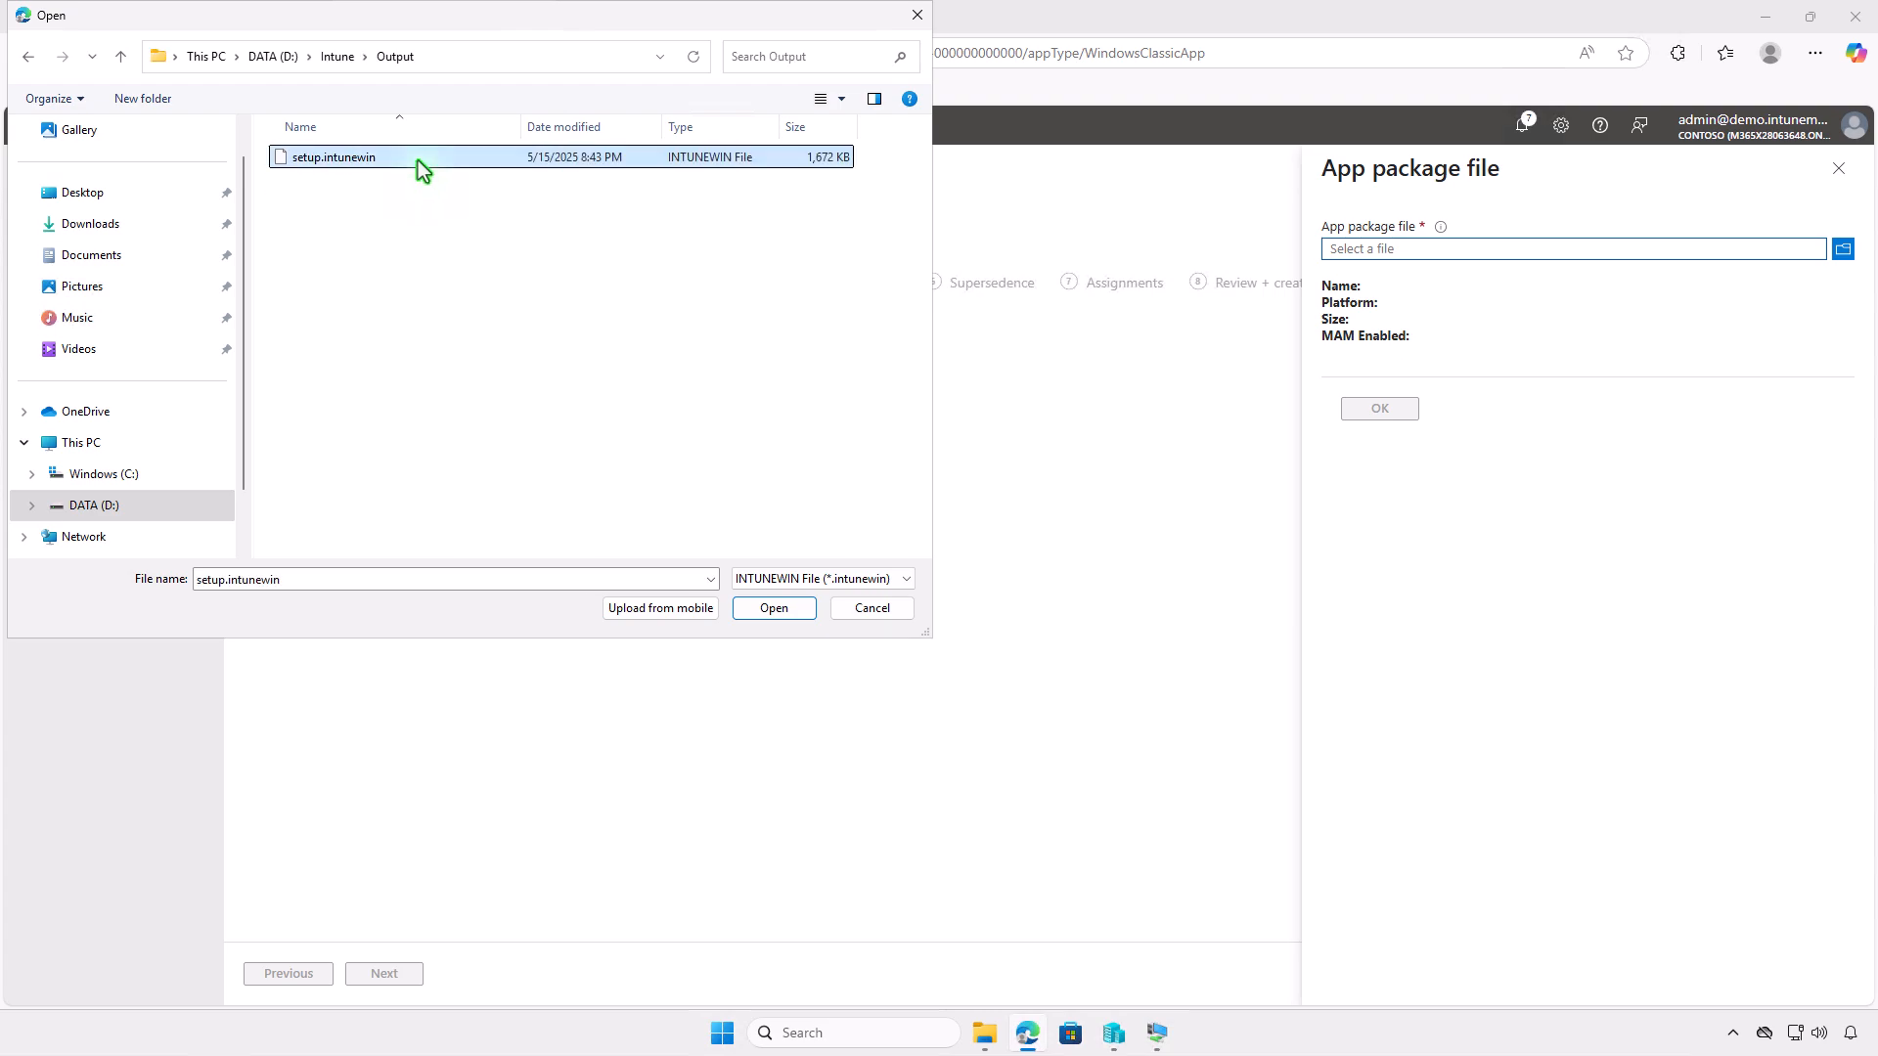
pyautogui.click(782, 610)
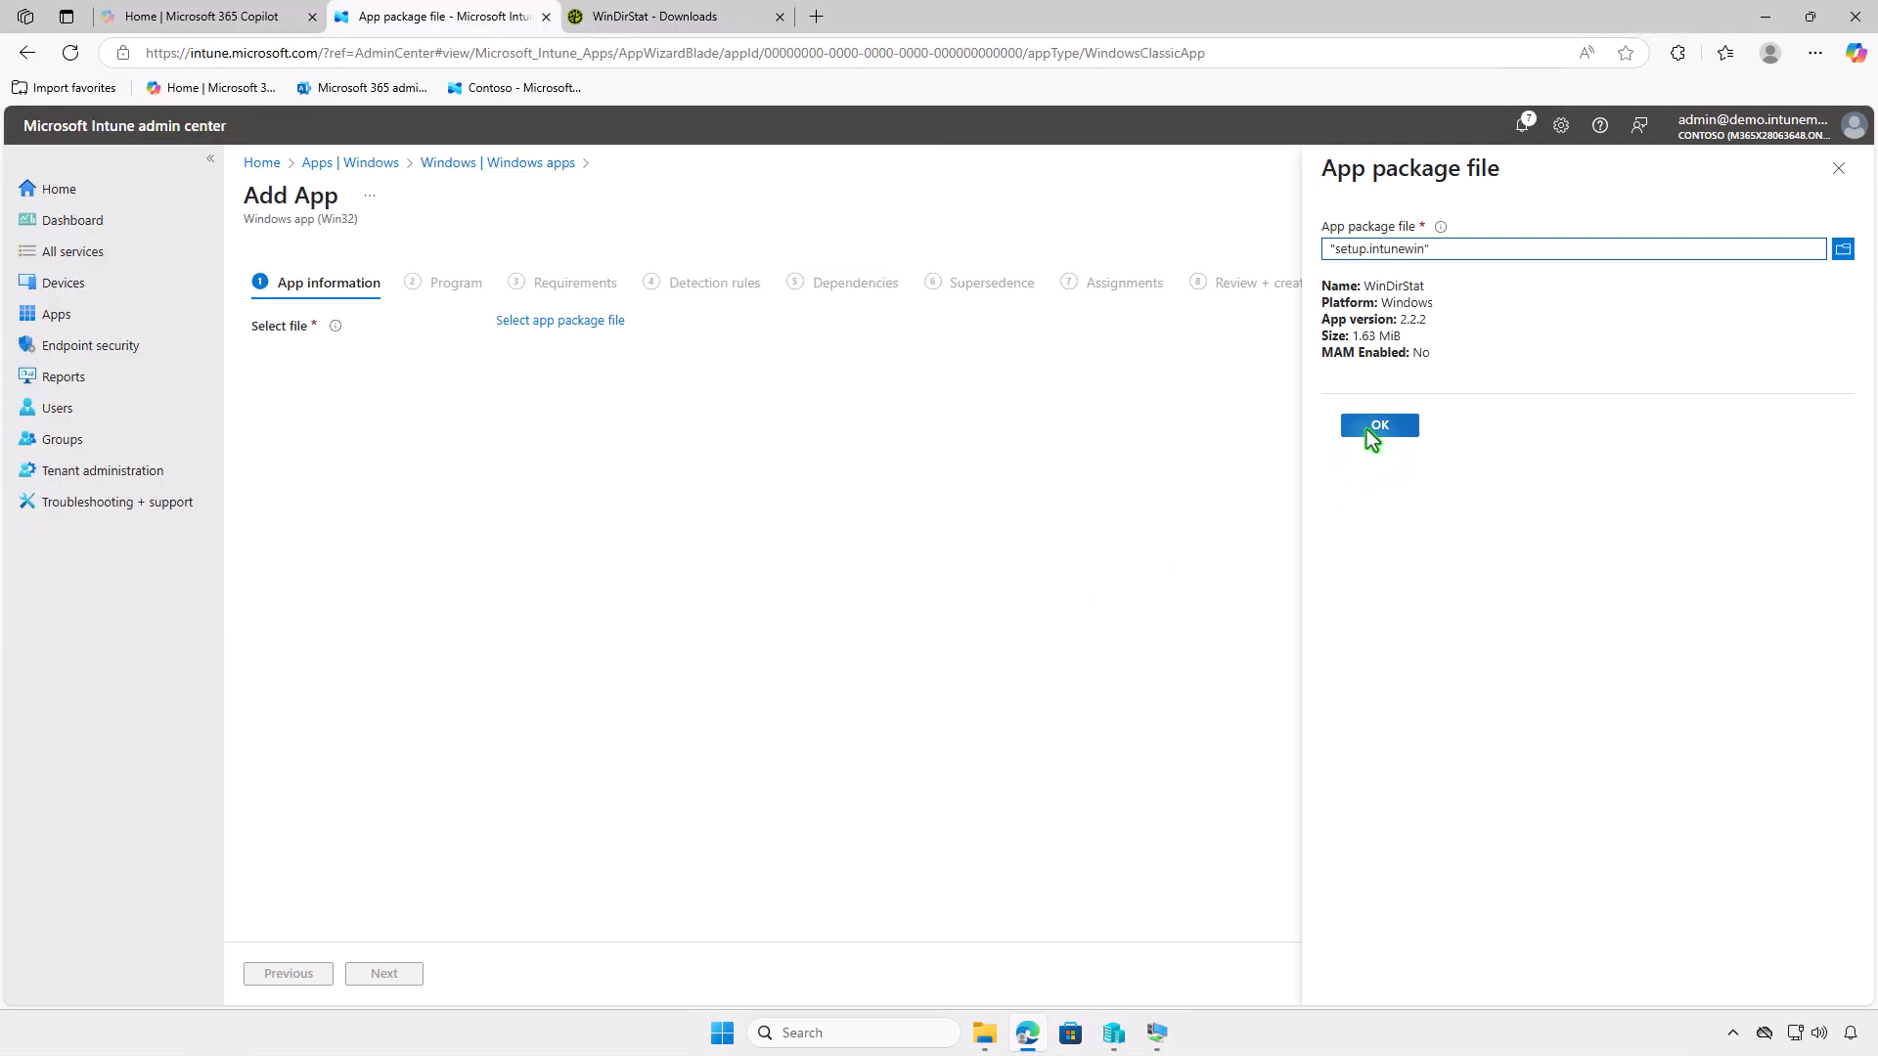
pyautogui.click(1369, 427)
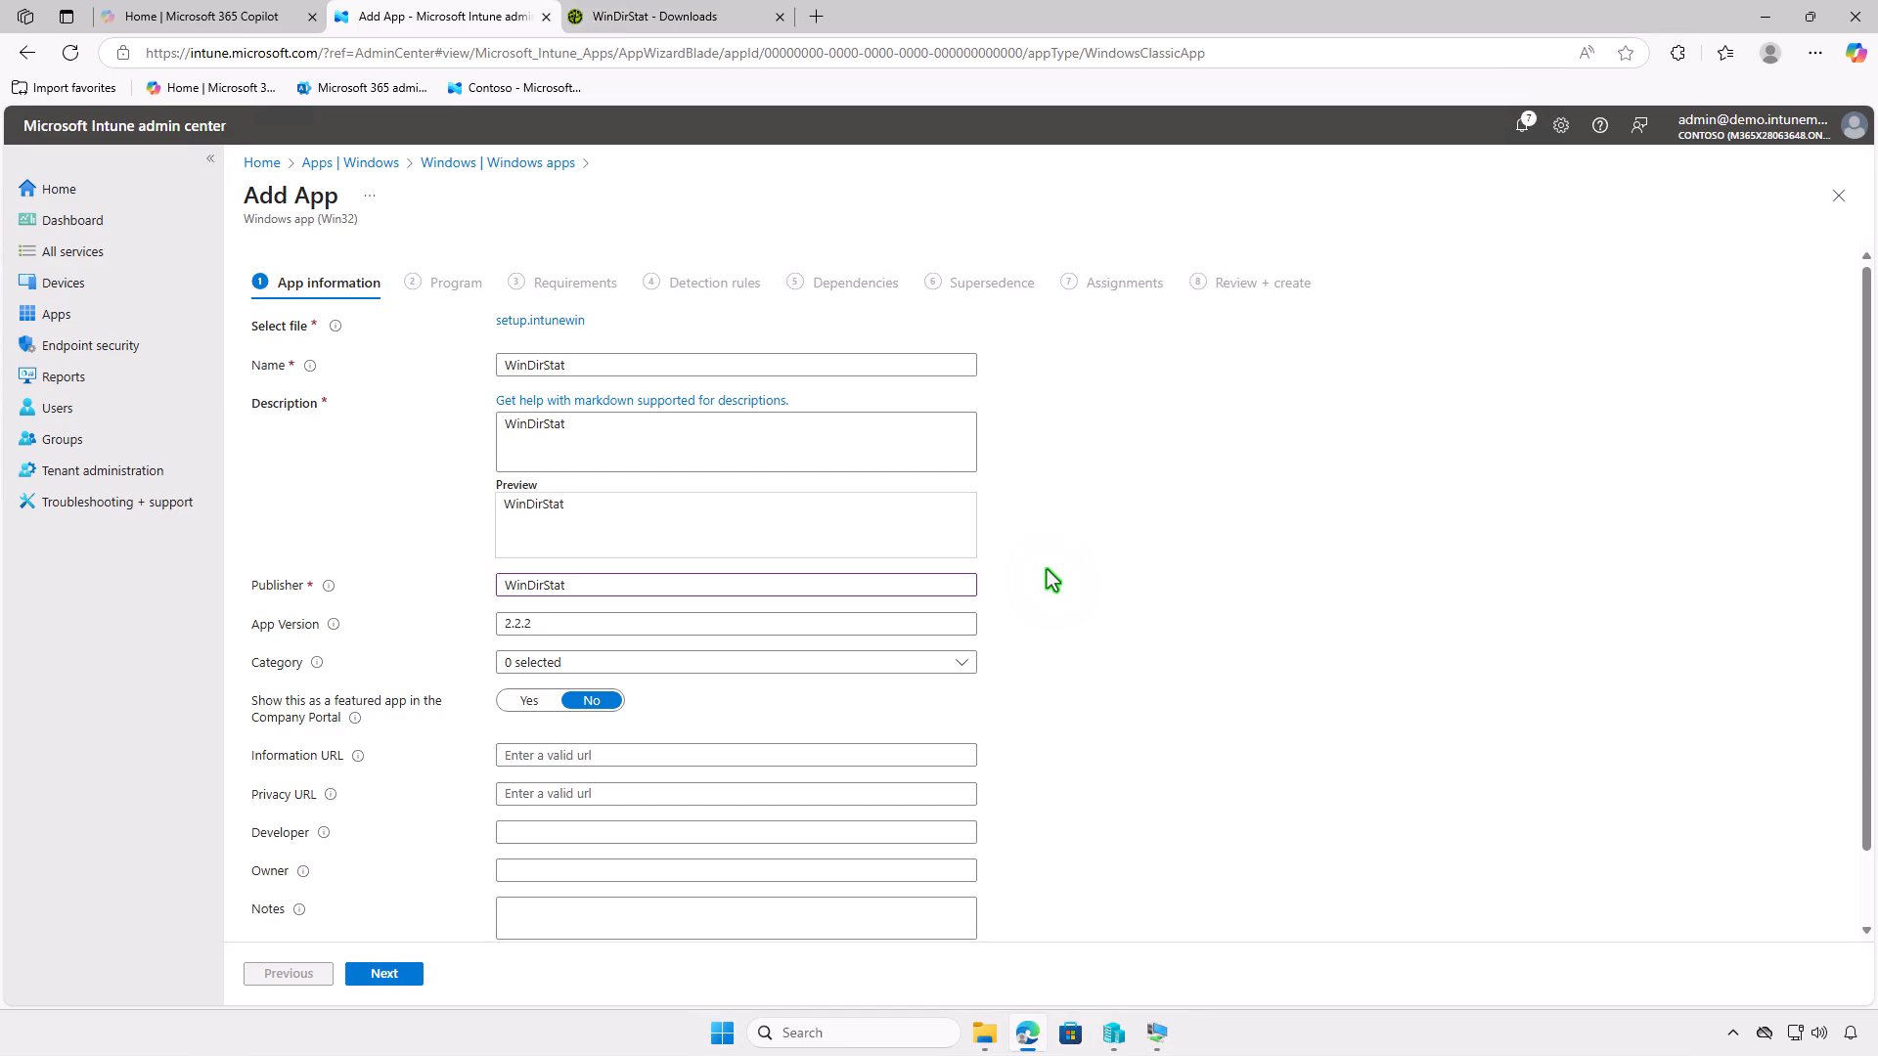
# - Upload WinDirStat_Logo_color.svg.png from the Downloads folder as the app's logo and proceed to the Program settings
pyautogui.scroll(-1, 1049, 581)
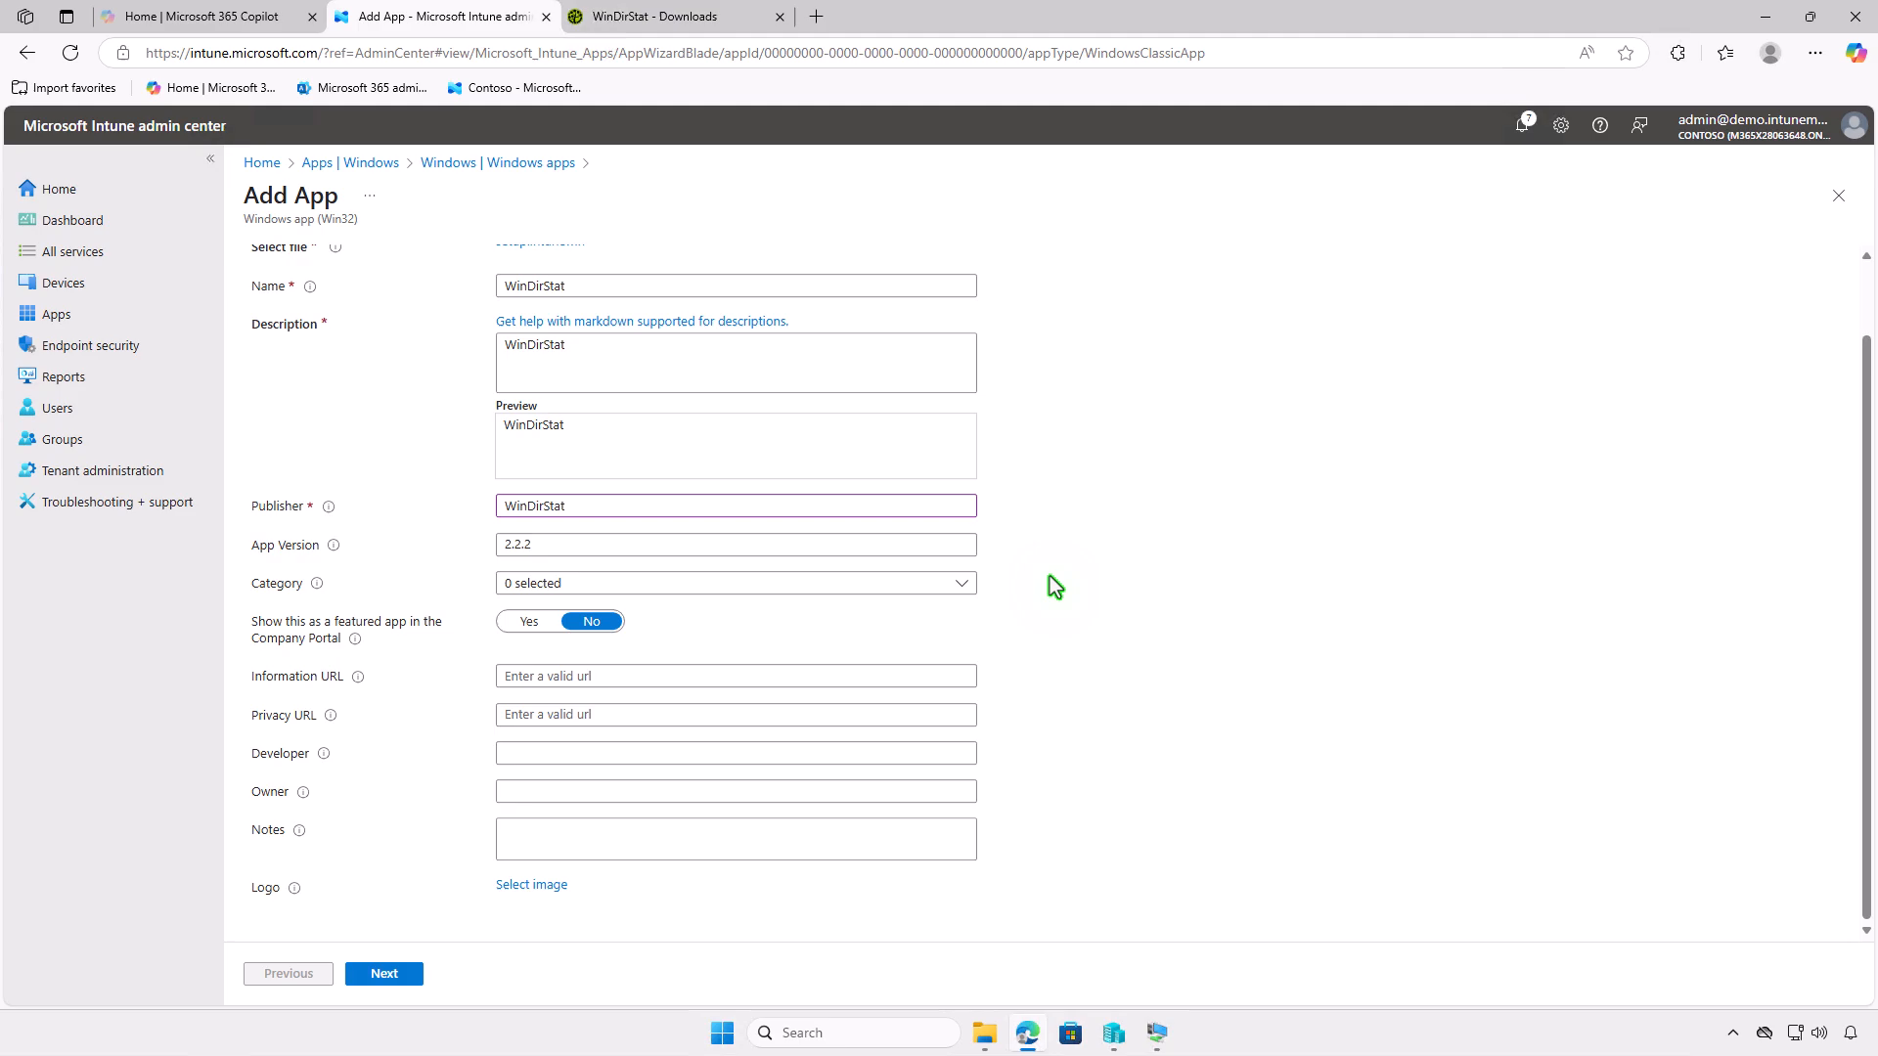
pyautogui.click(553, 890)
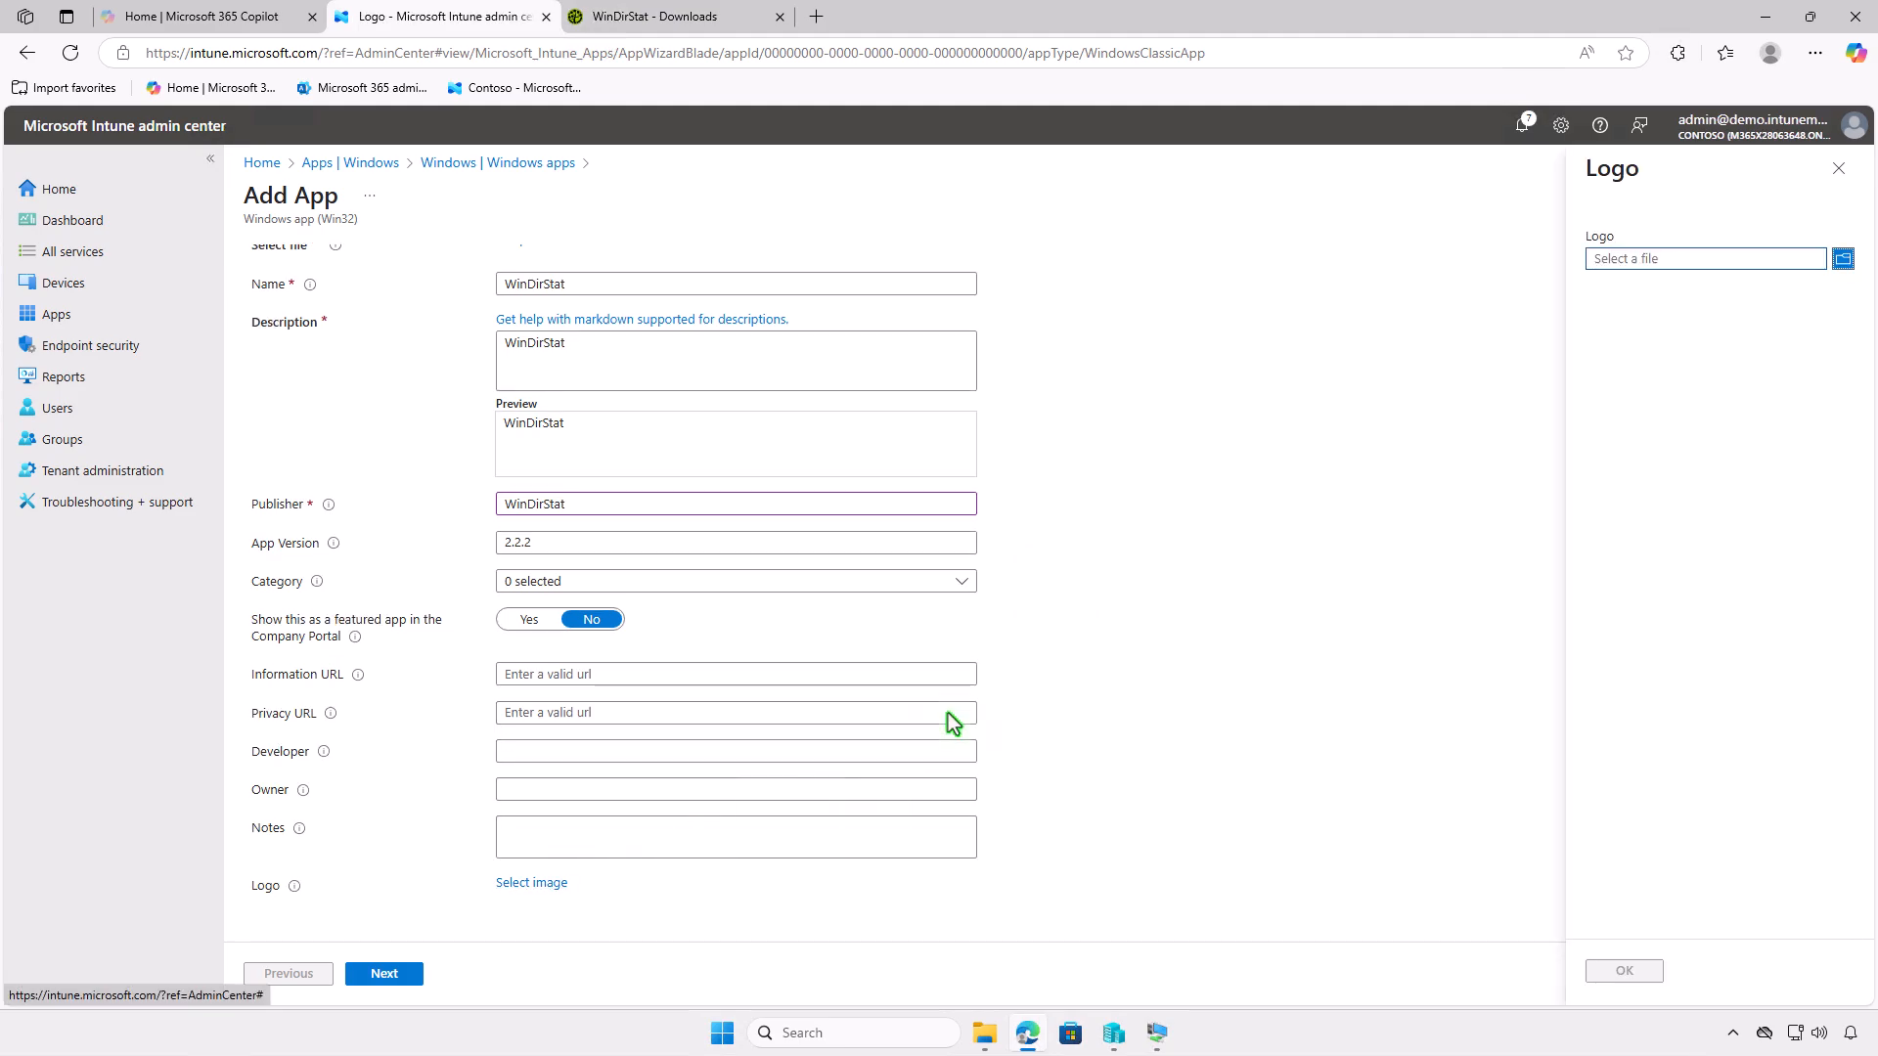
pyautogui.click(1723, 254)
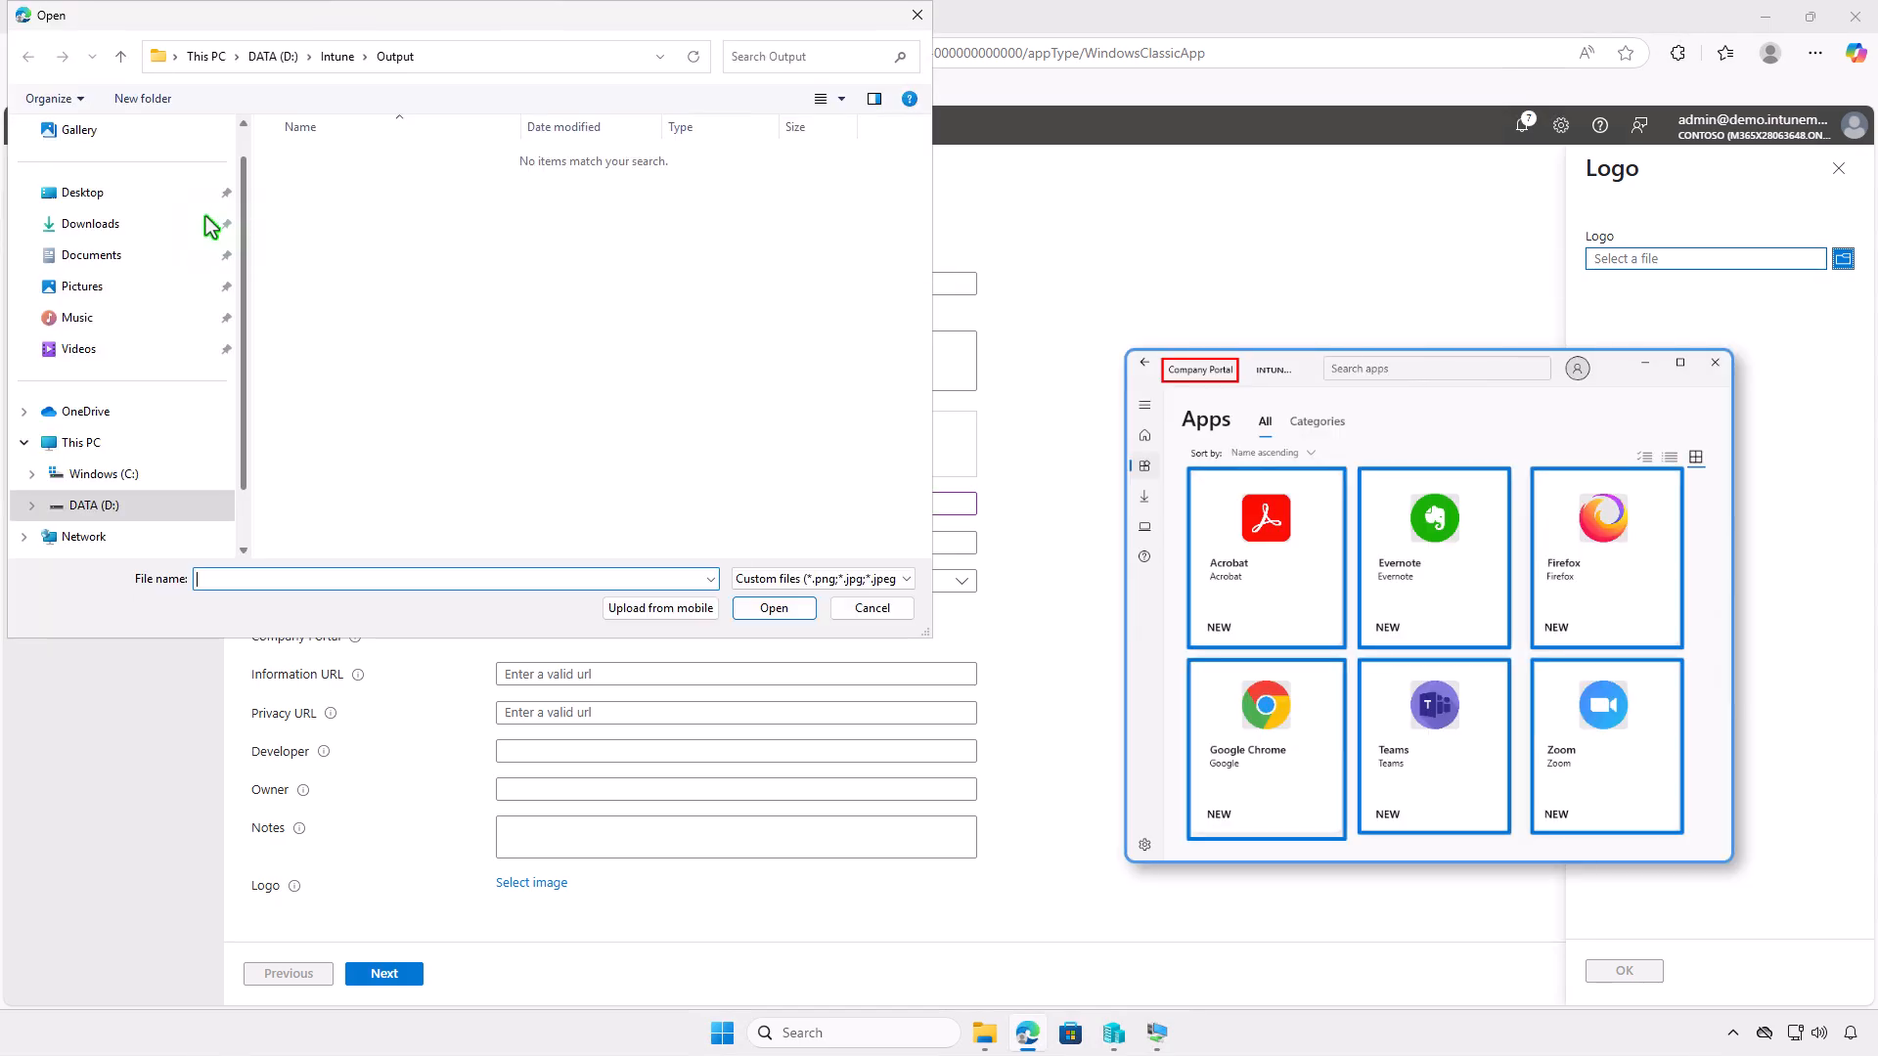
pyautogui.click(153, 227)
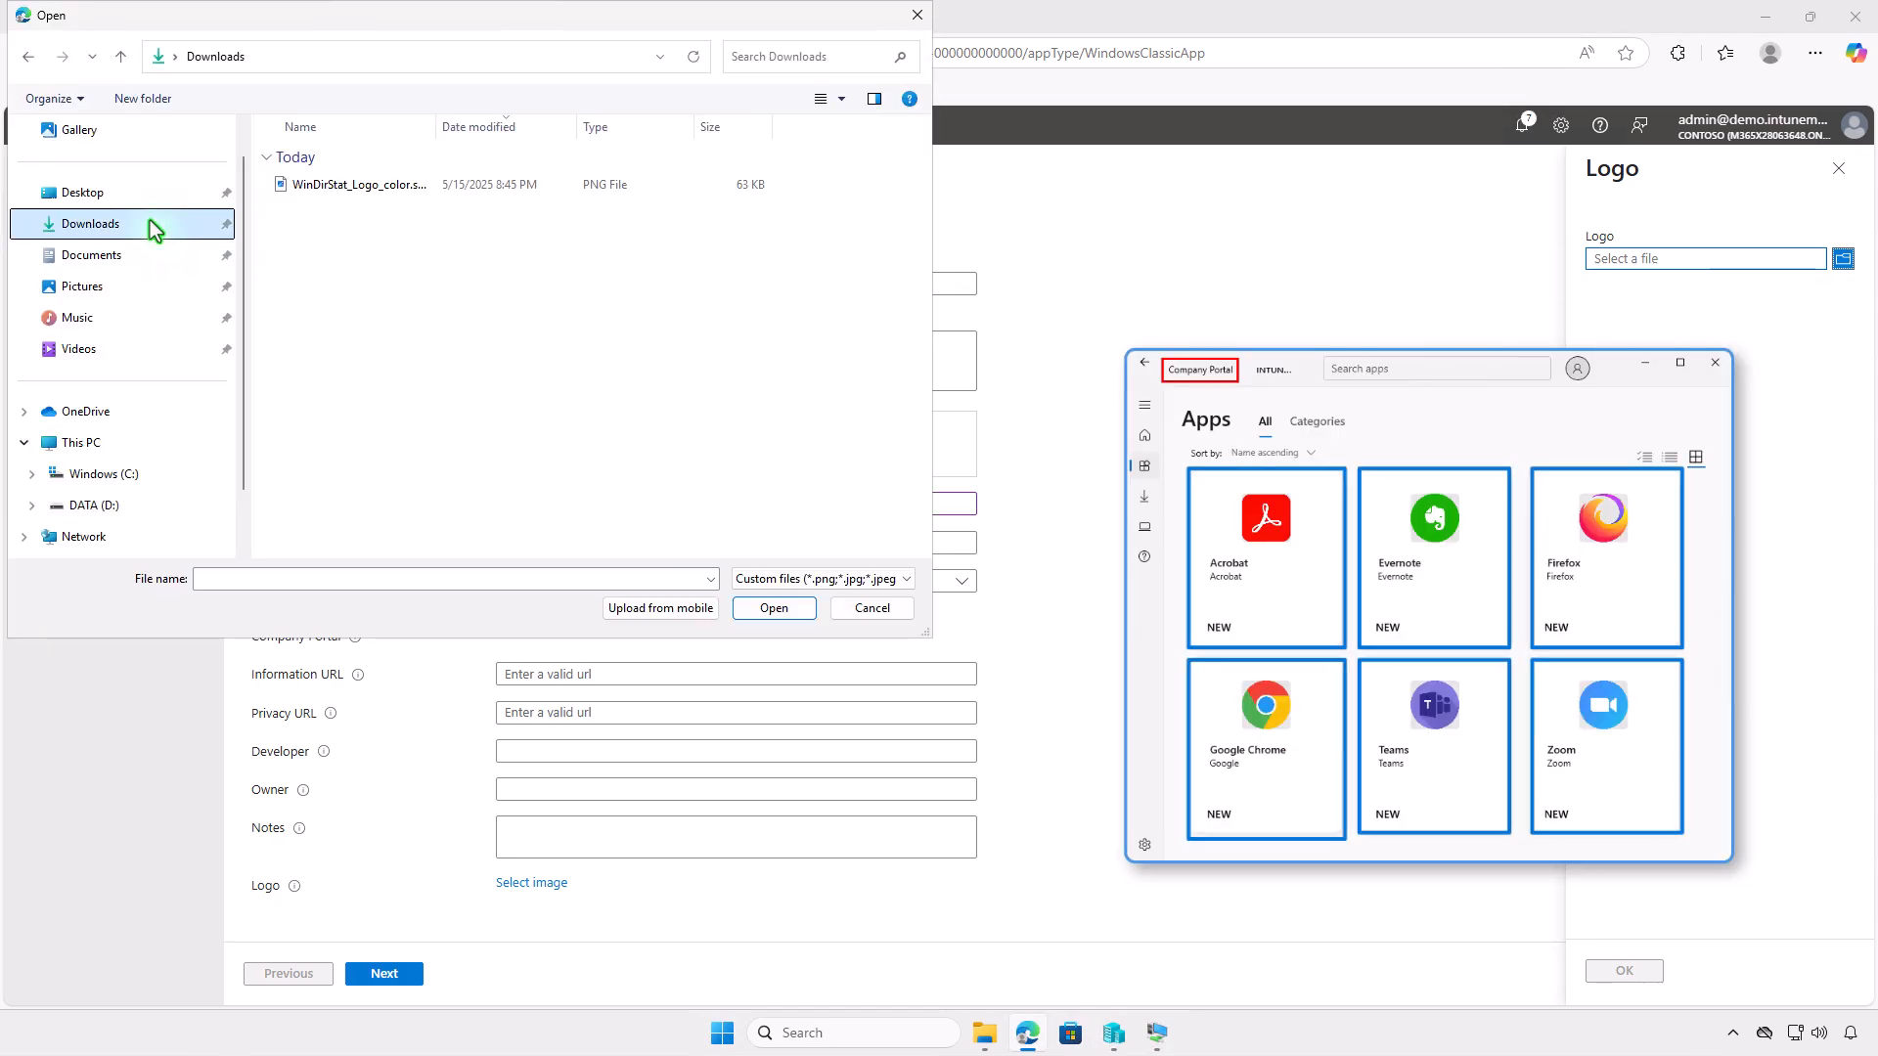
pyautogui.click(431, 182)
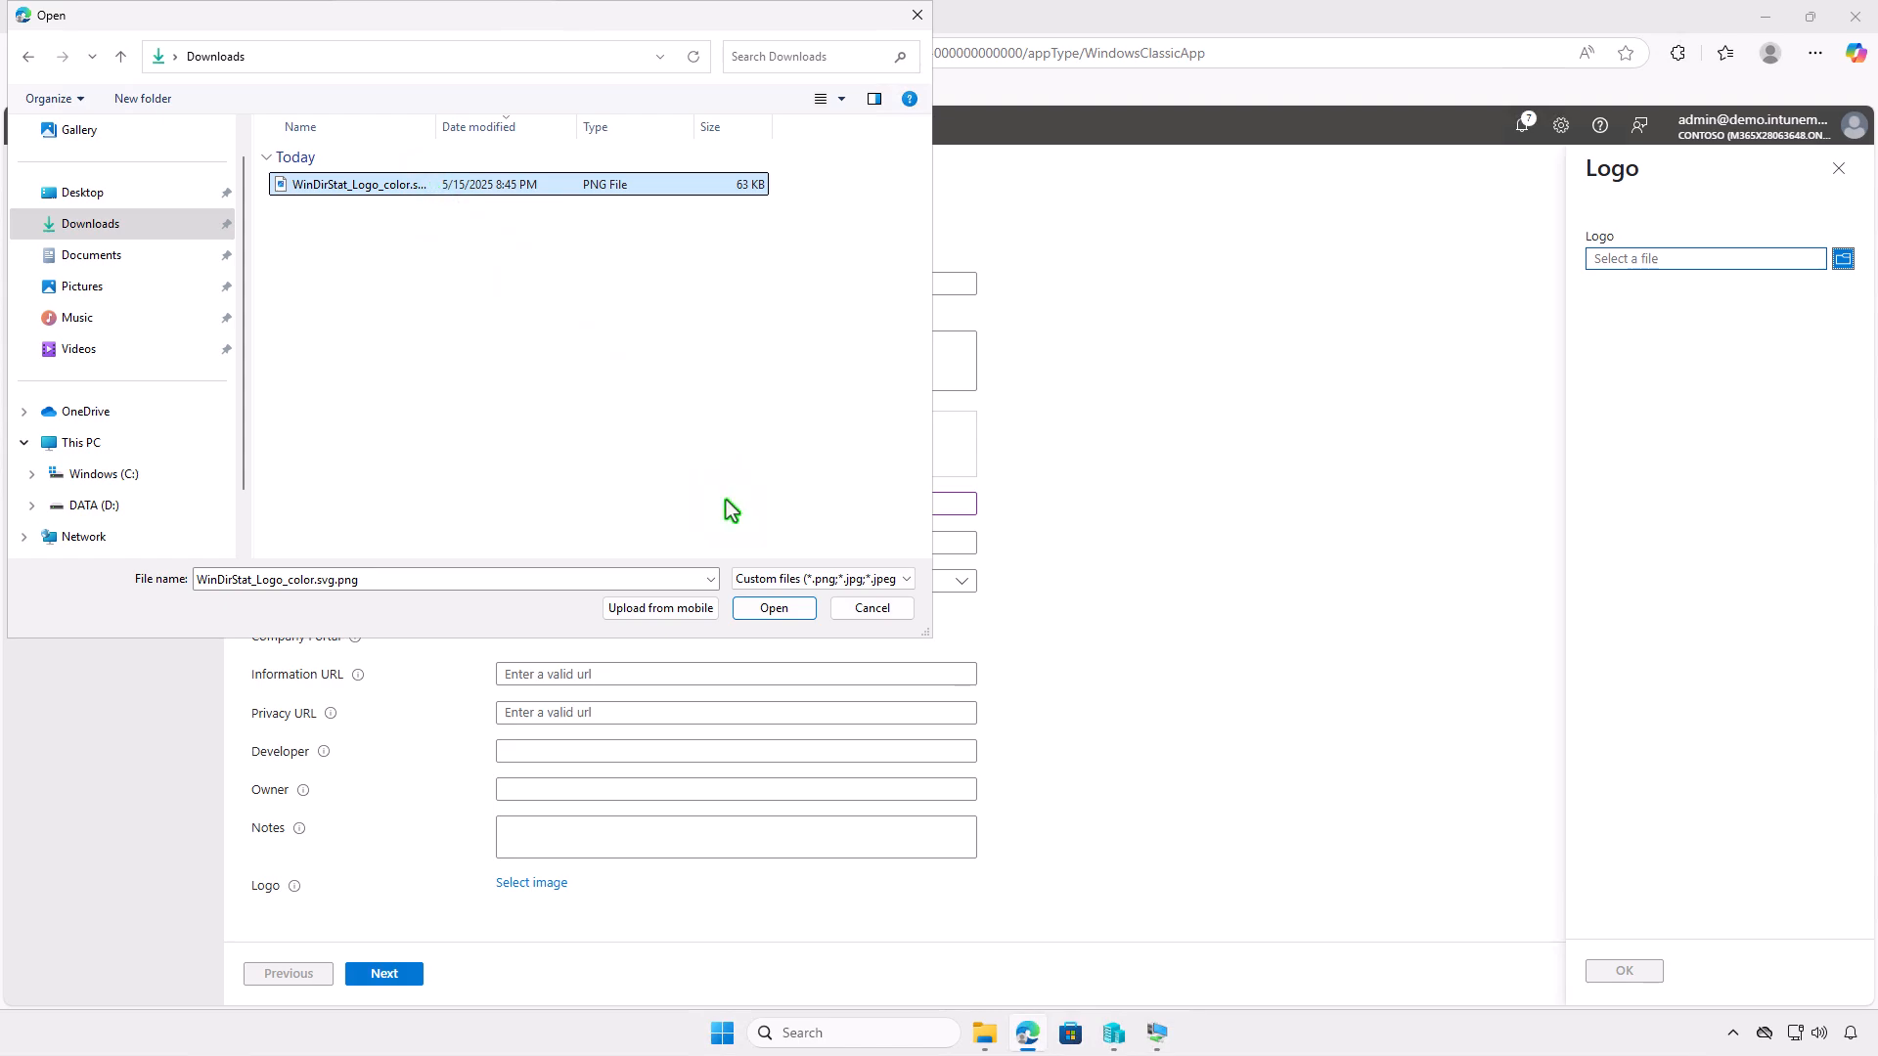
pyautogui.click(765, 604)
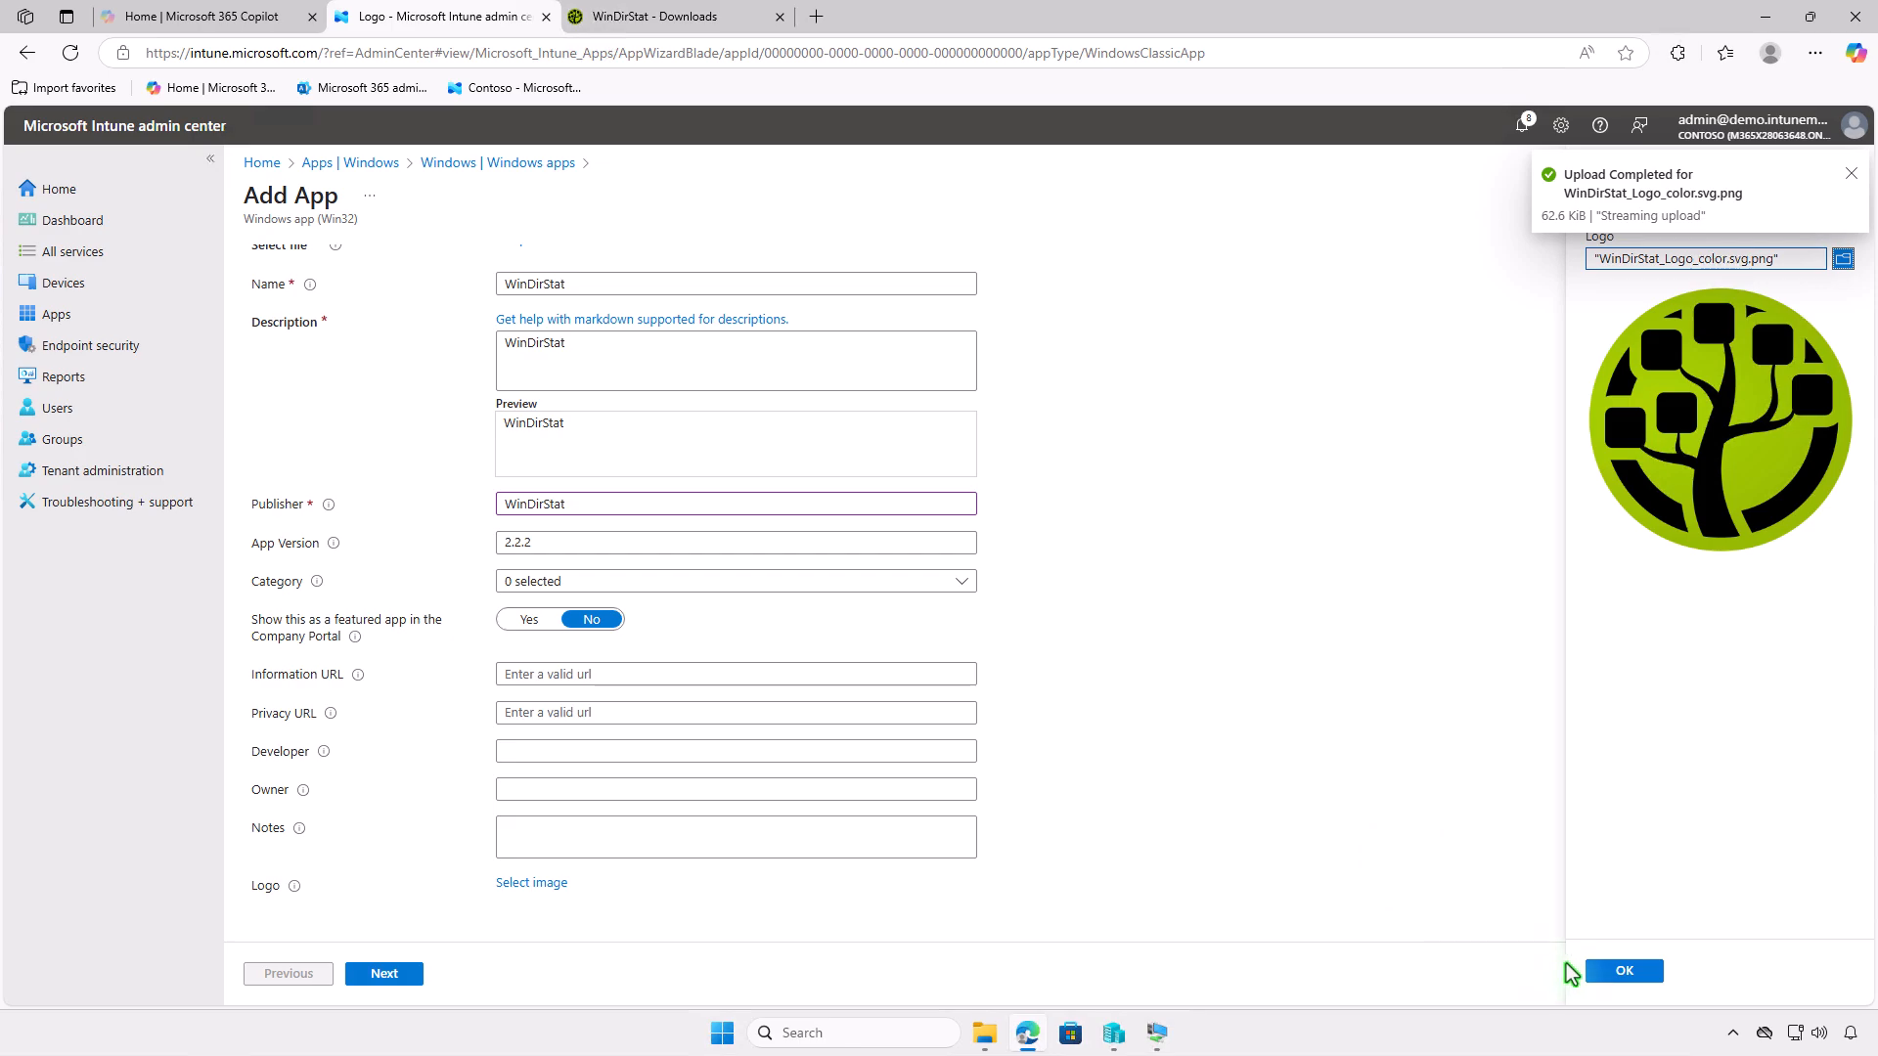
pyautogui.click(1604, 971)
pyautogui.scroll(-2, 1264, 830)
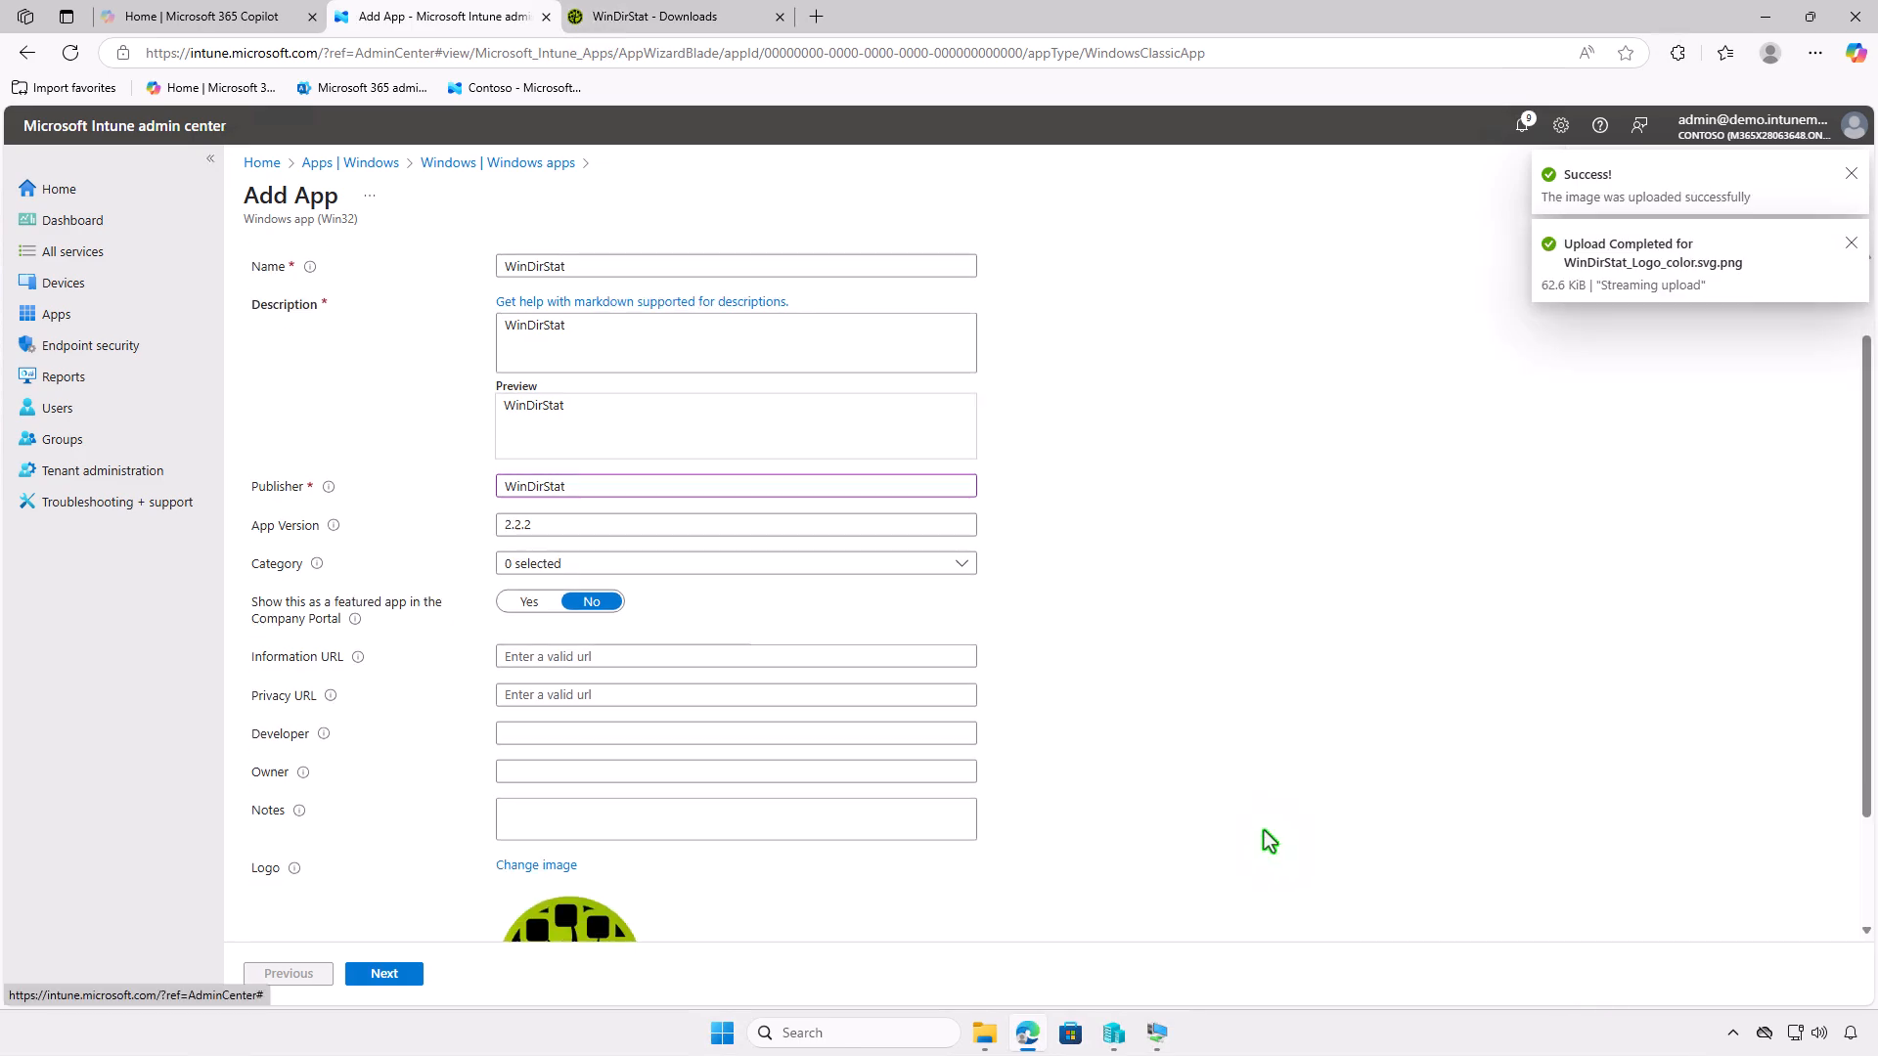
pyautogui.click(399, 973)
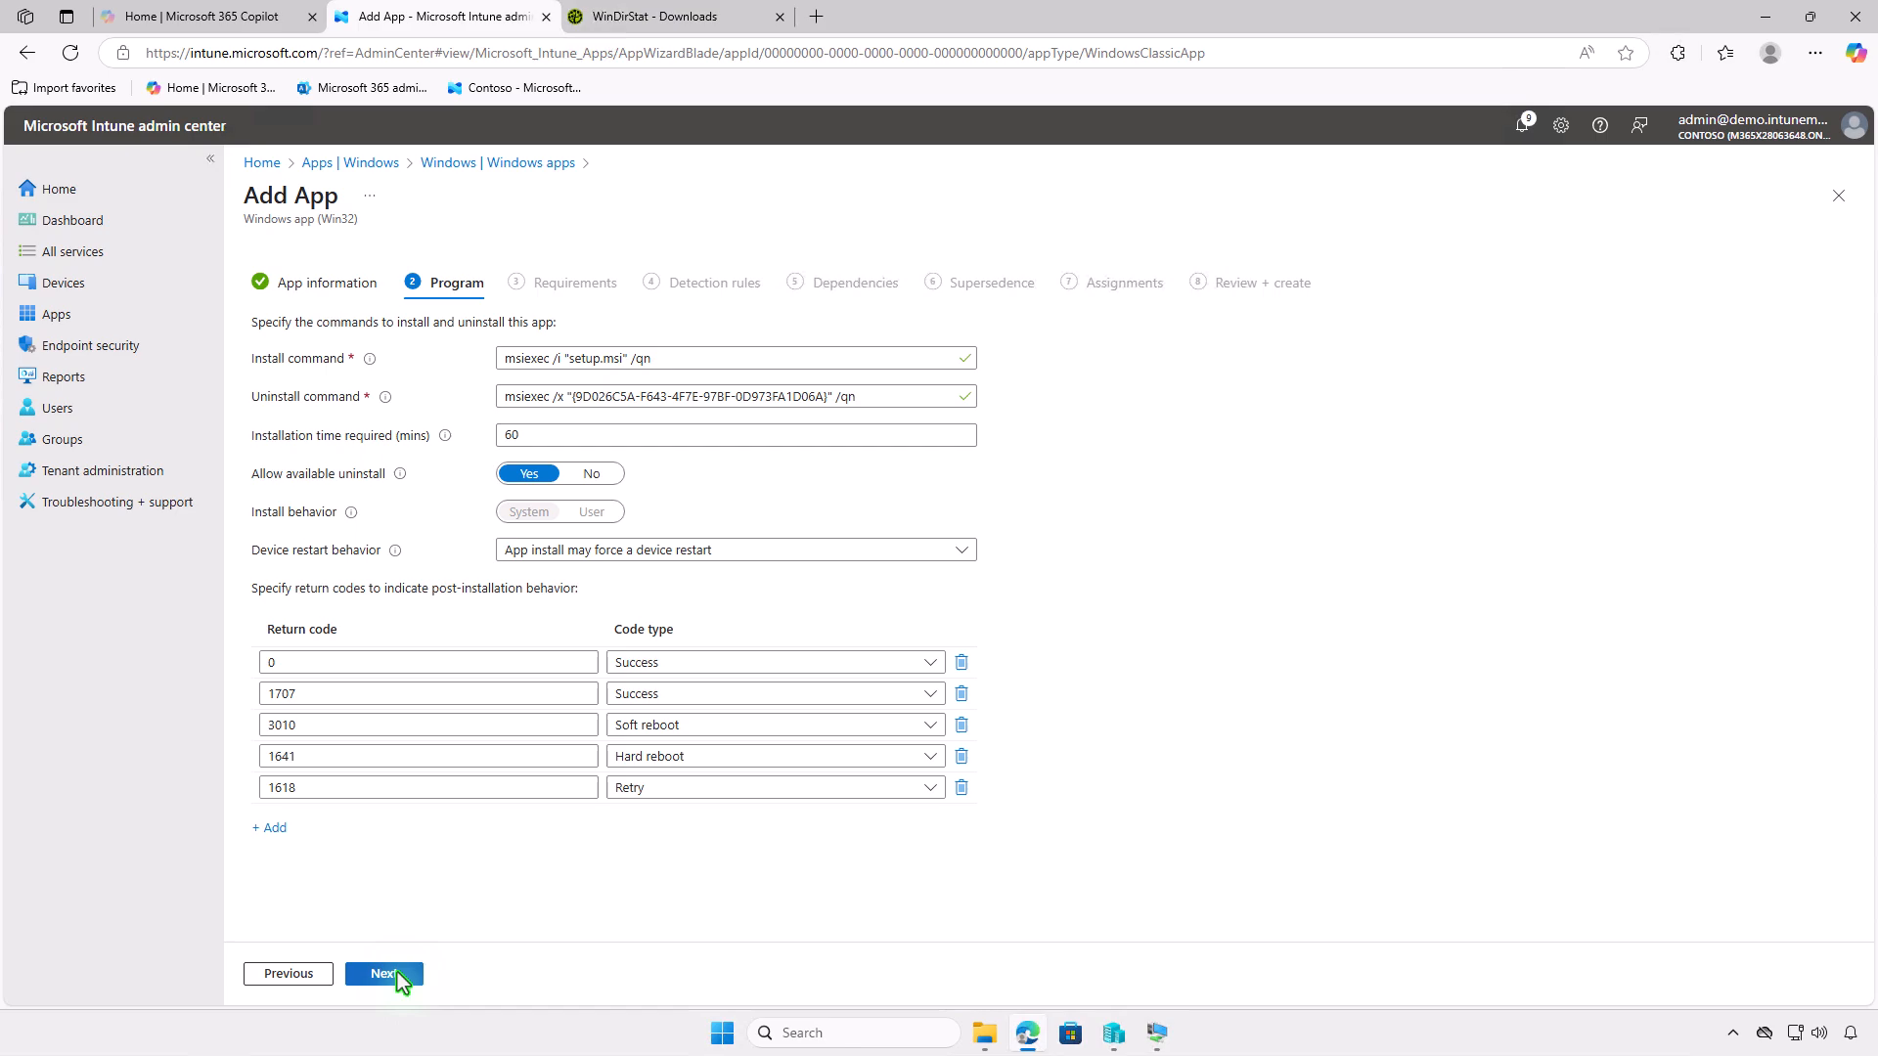
# - Accept the default program settings and require 64-bit architecture with Windows 10 1607 as the minimum operating system
pyautogui.click(397, 972)
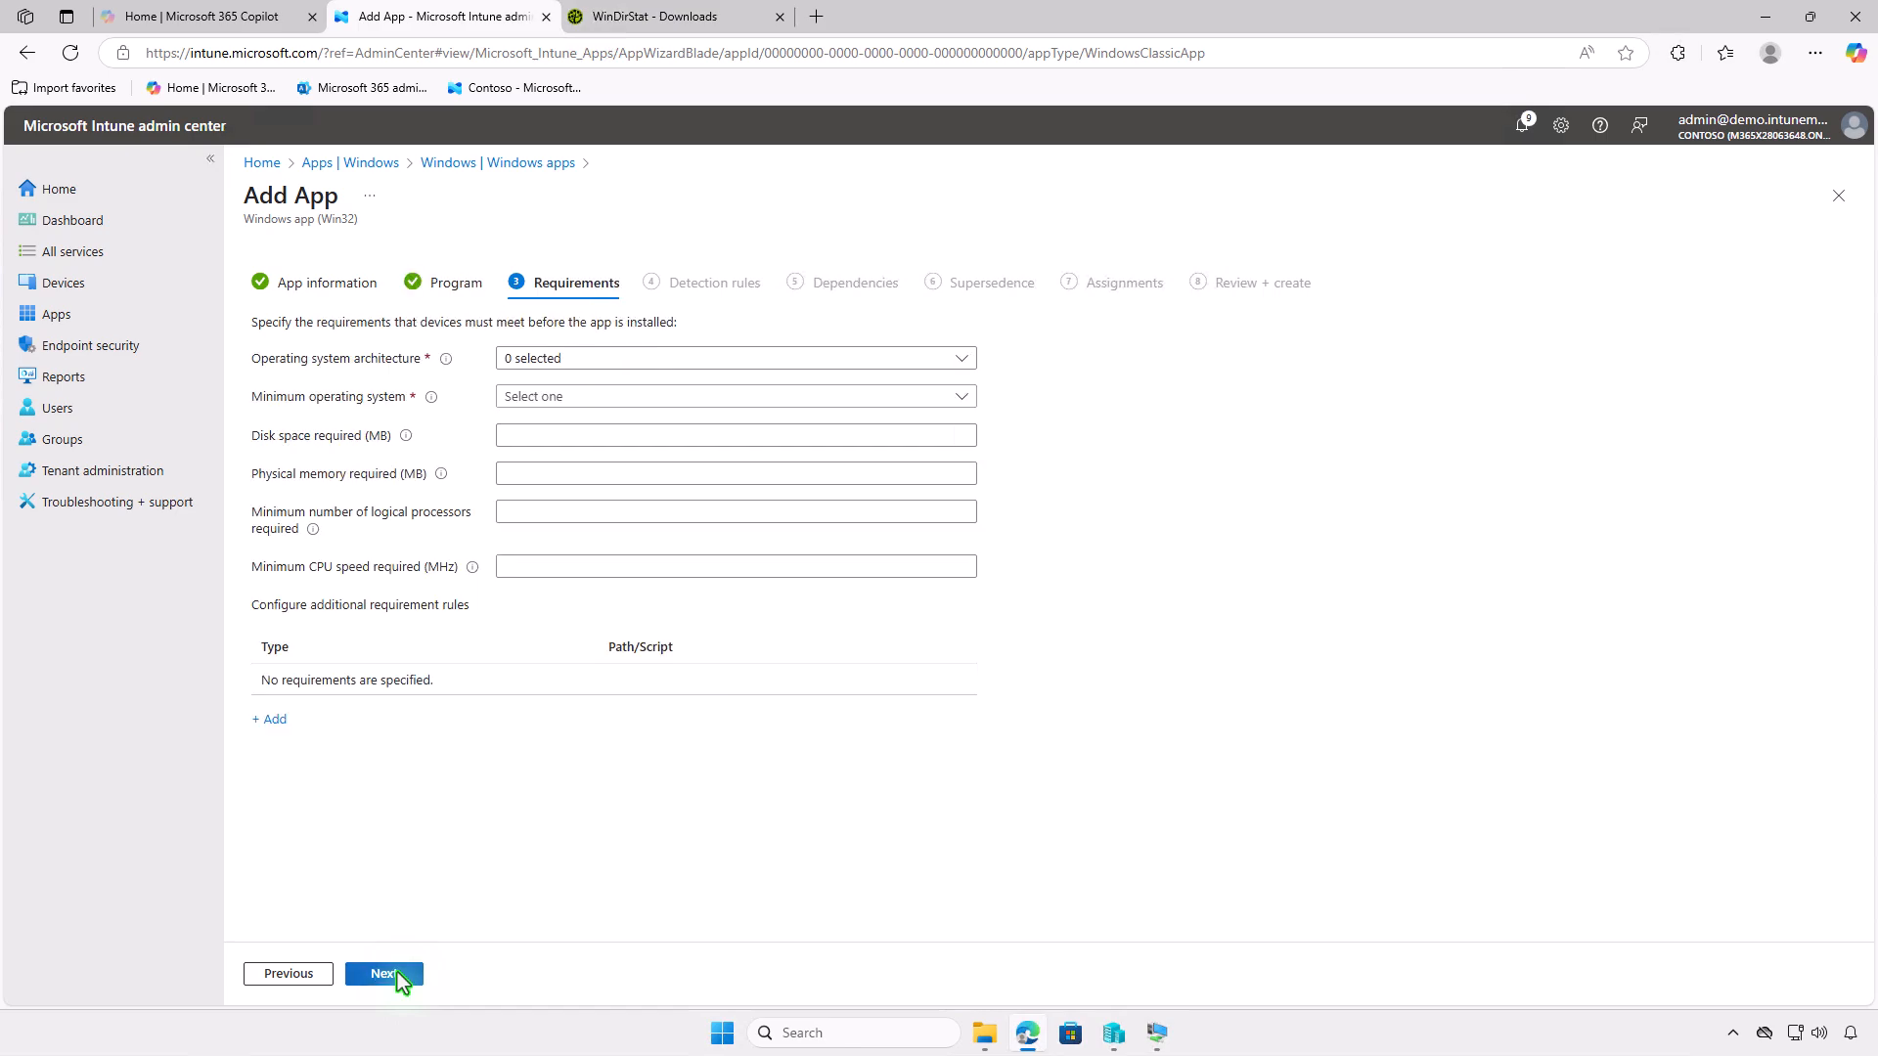
pyautogui.click(684, 360)
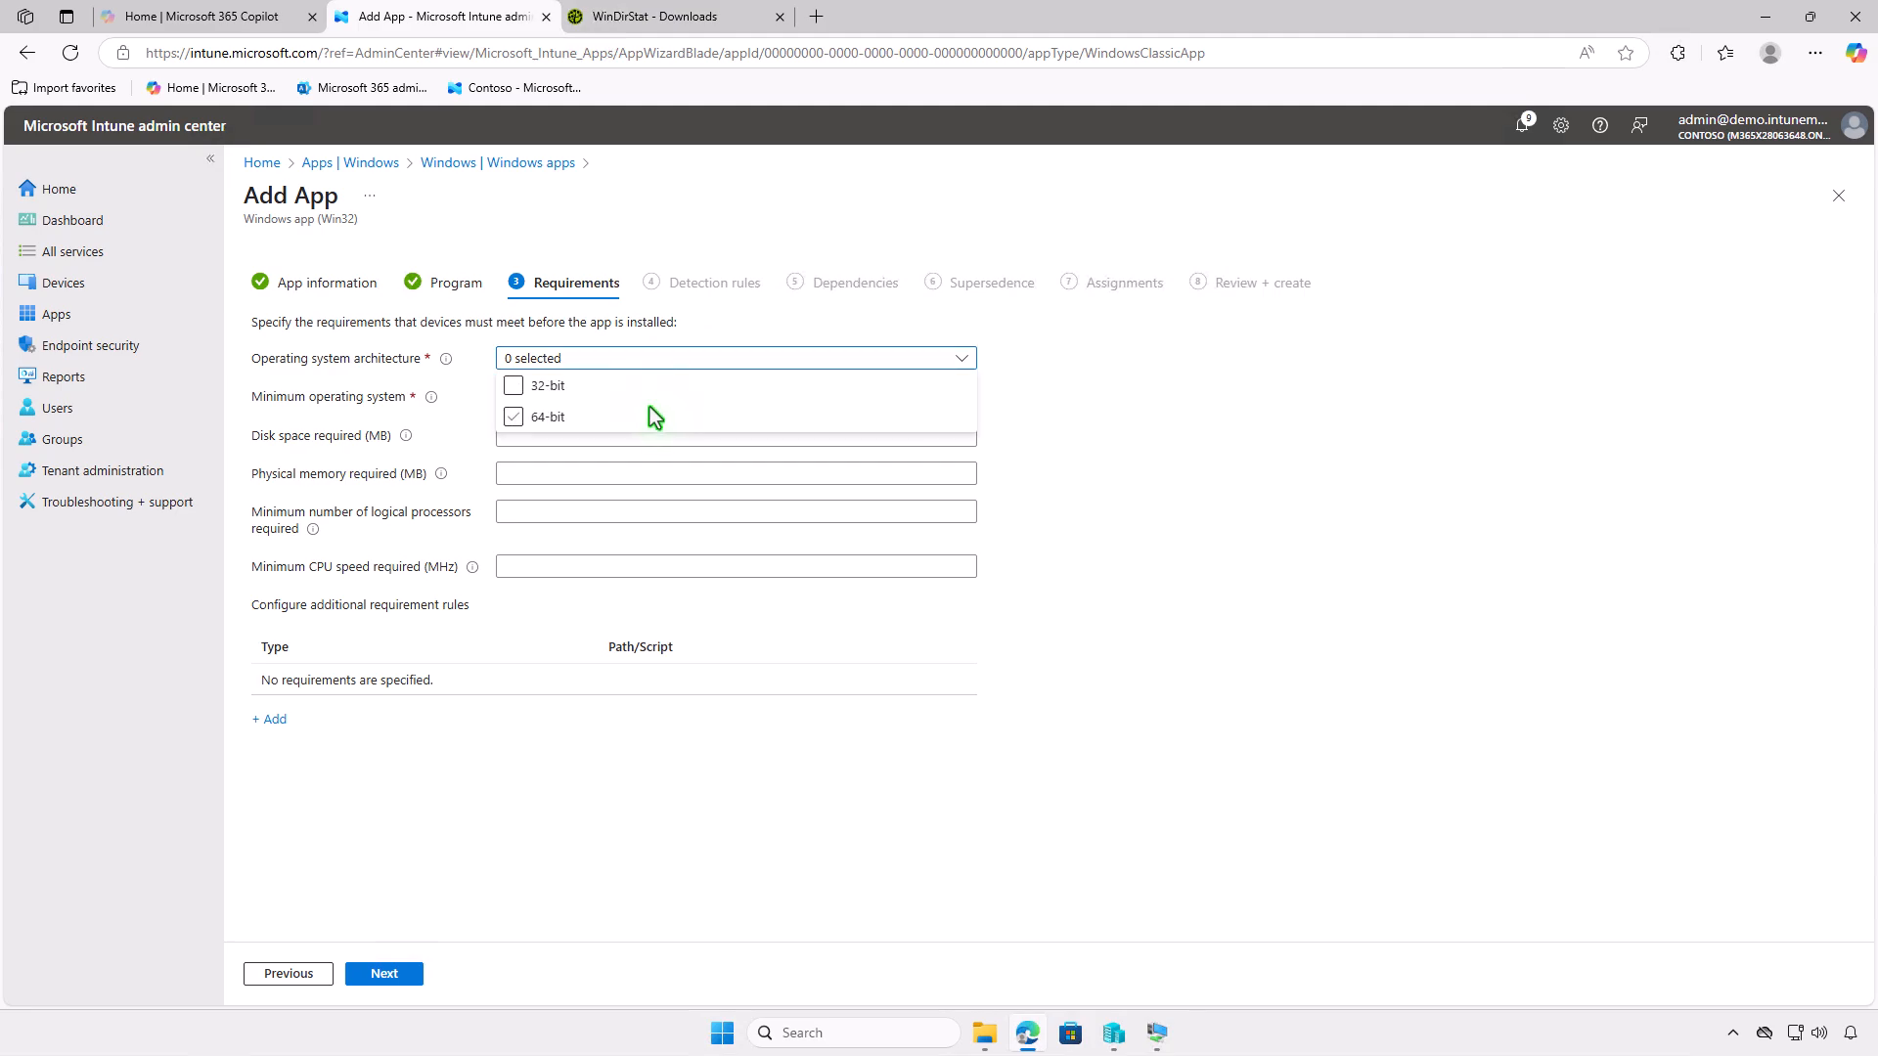
pyautogui.click(512, 419)
pyautogui.click(482, 440)
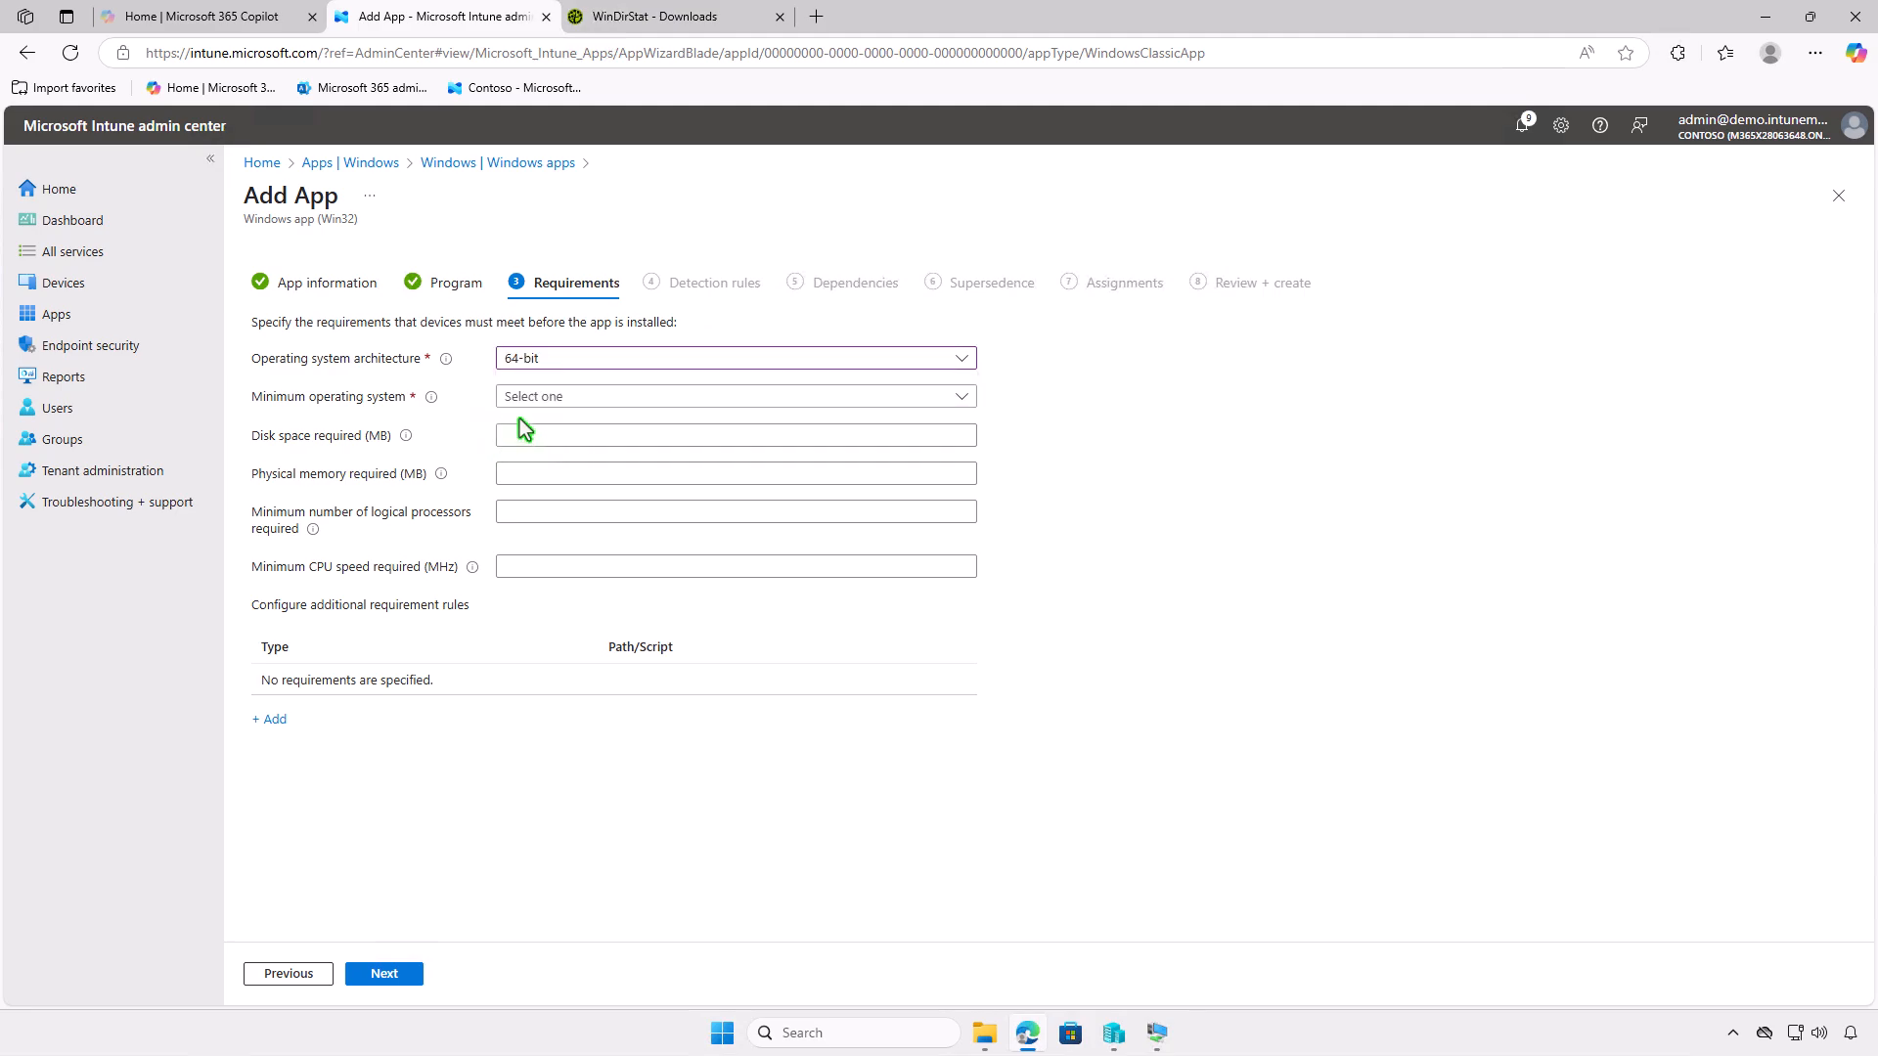
pyautogui.click(603, 395)
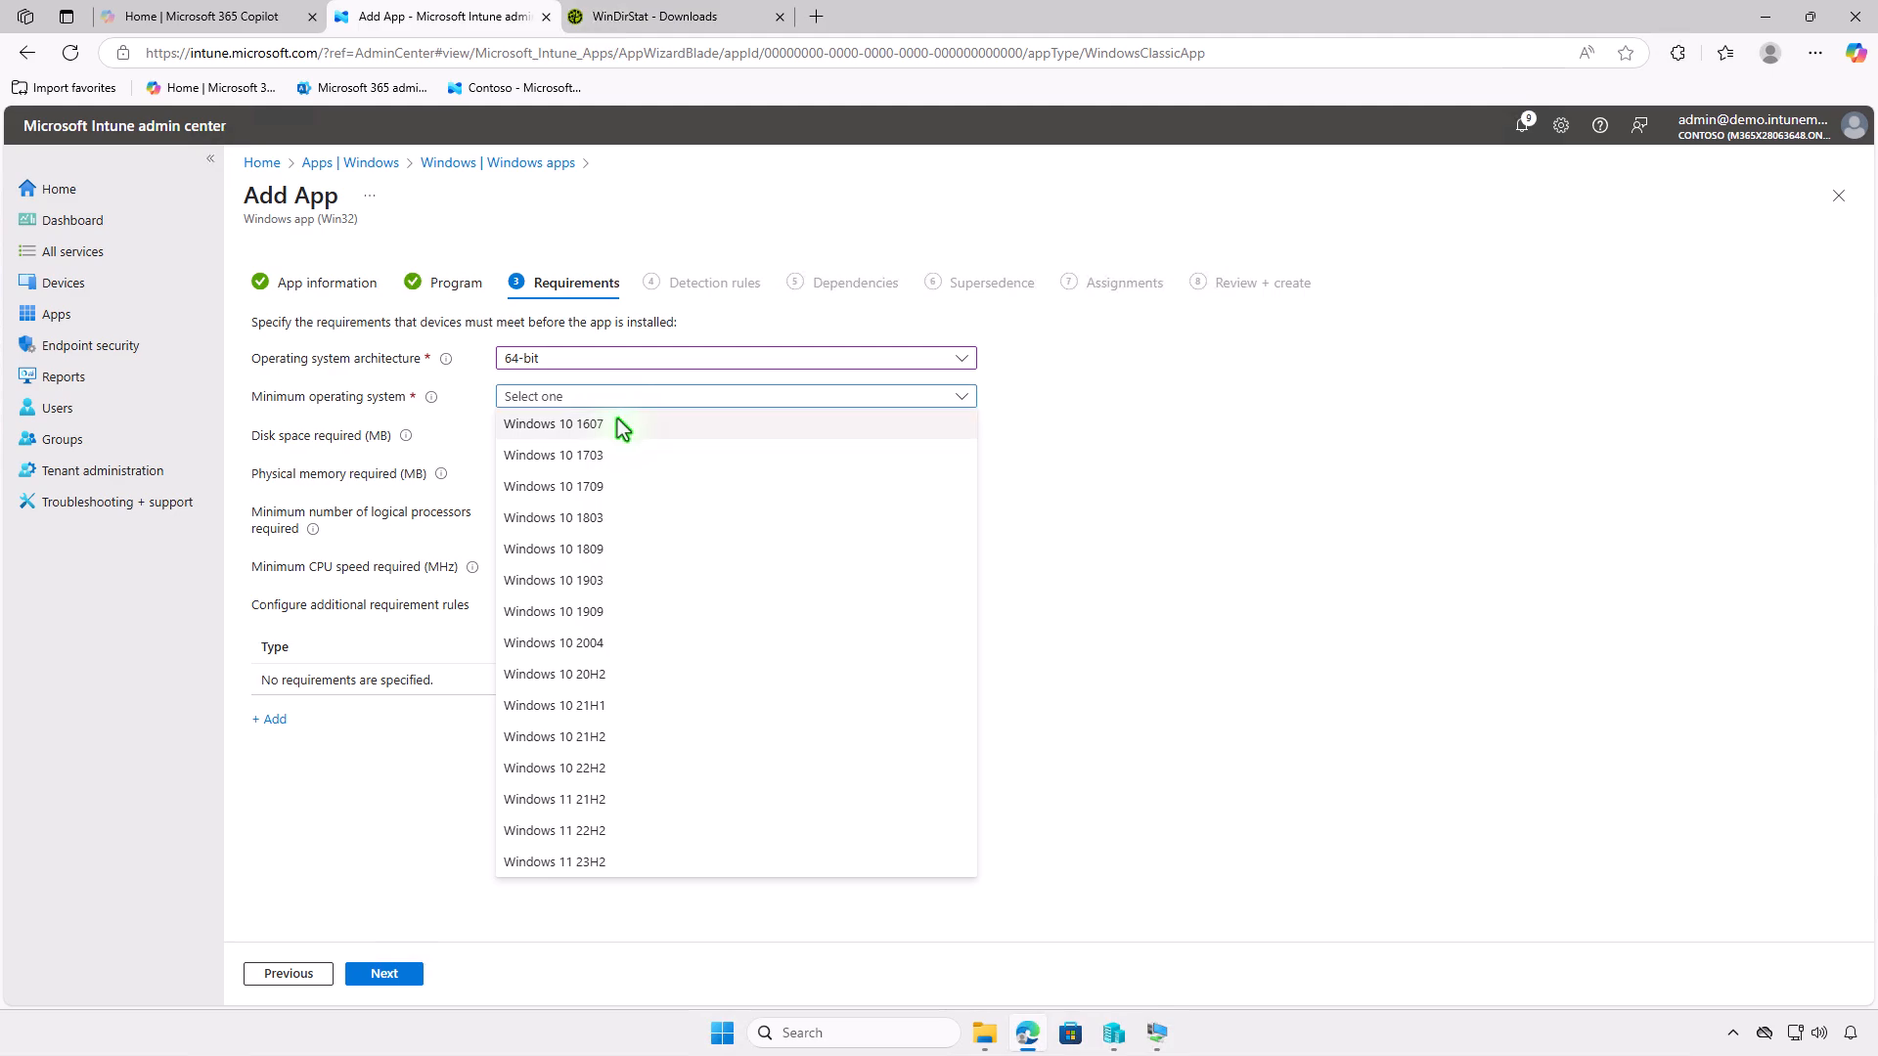
pyautogui.click(618, 423)
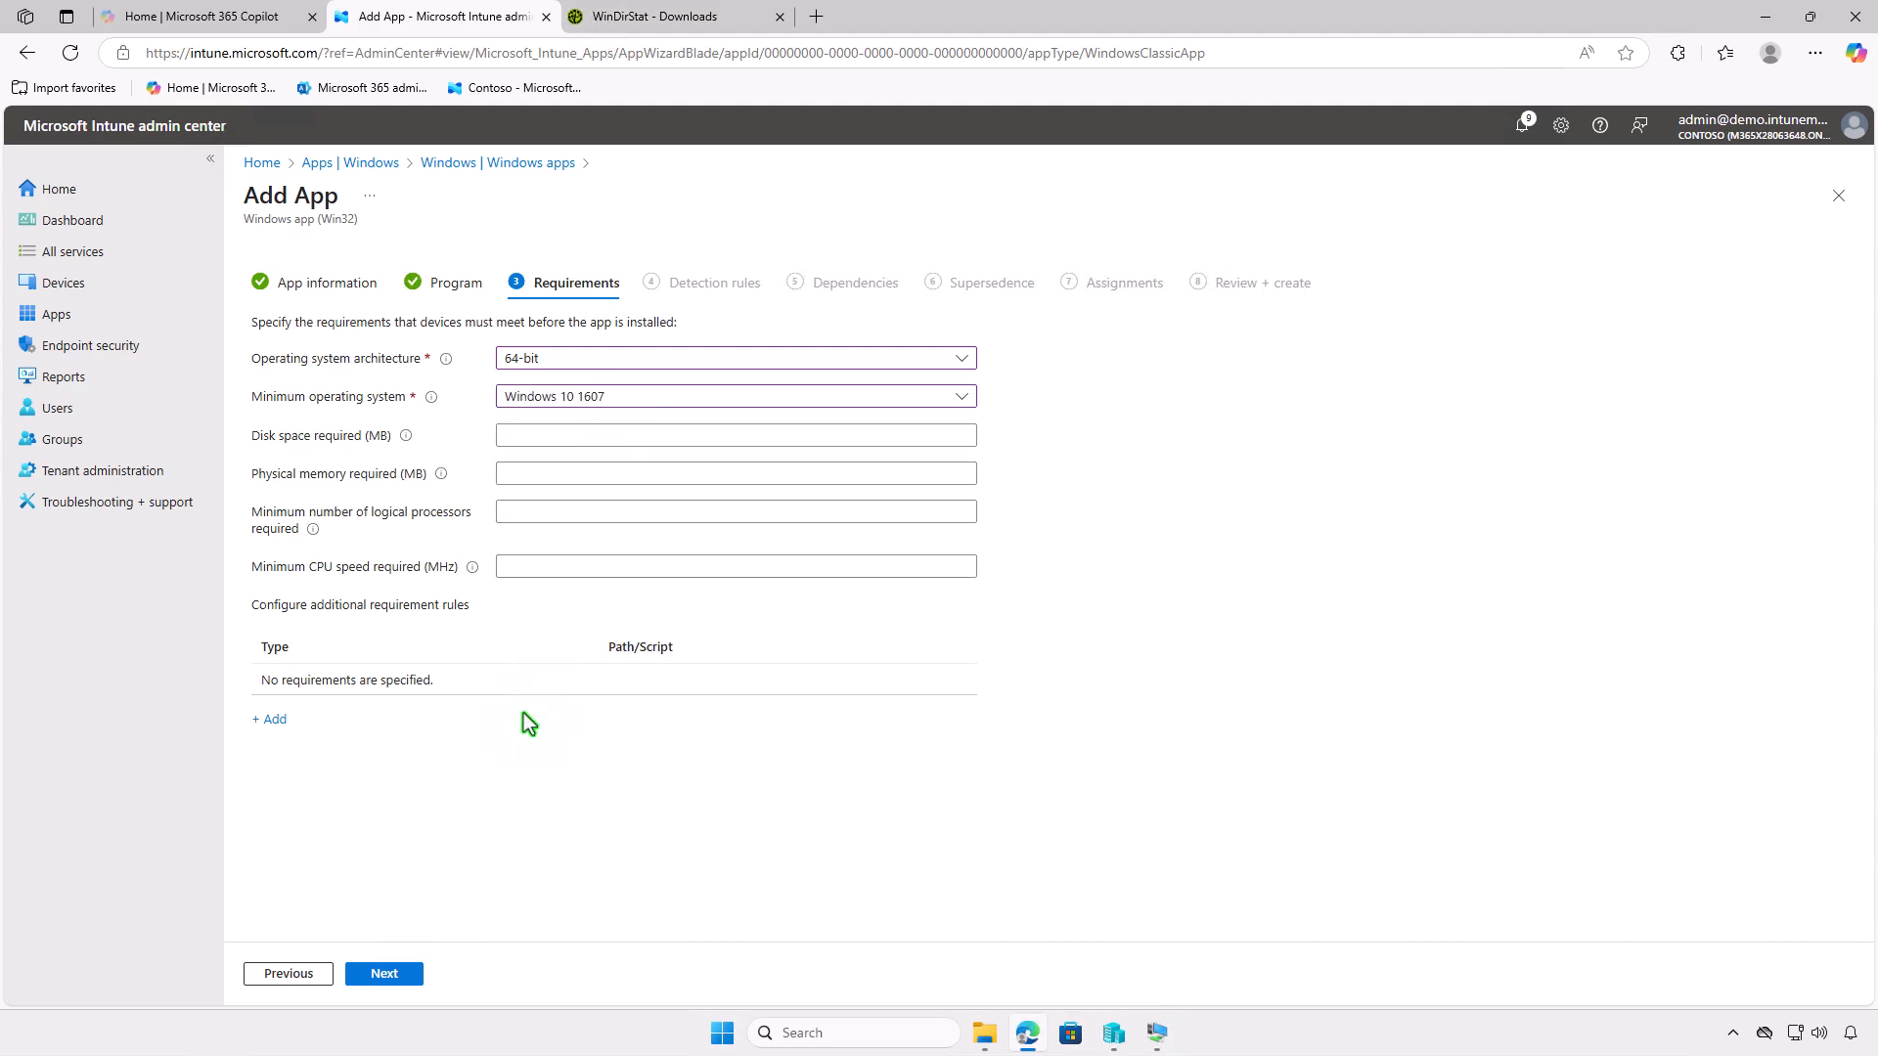
pyautogui.click(411, 970)
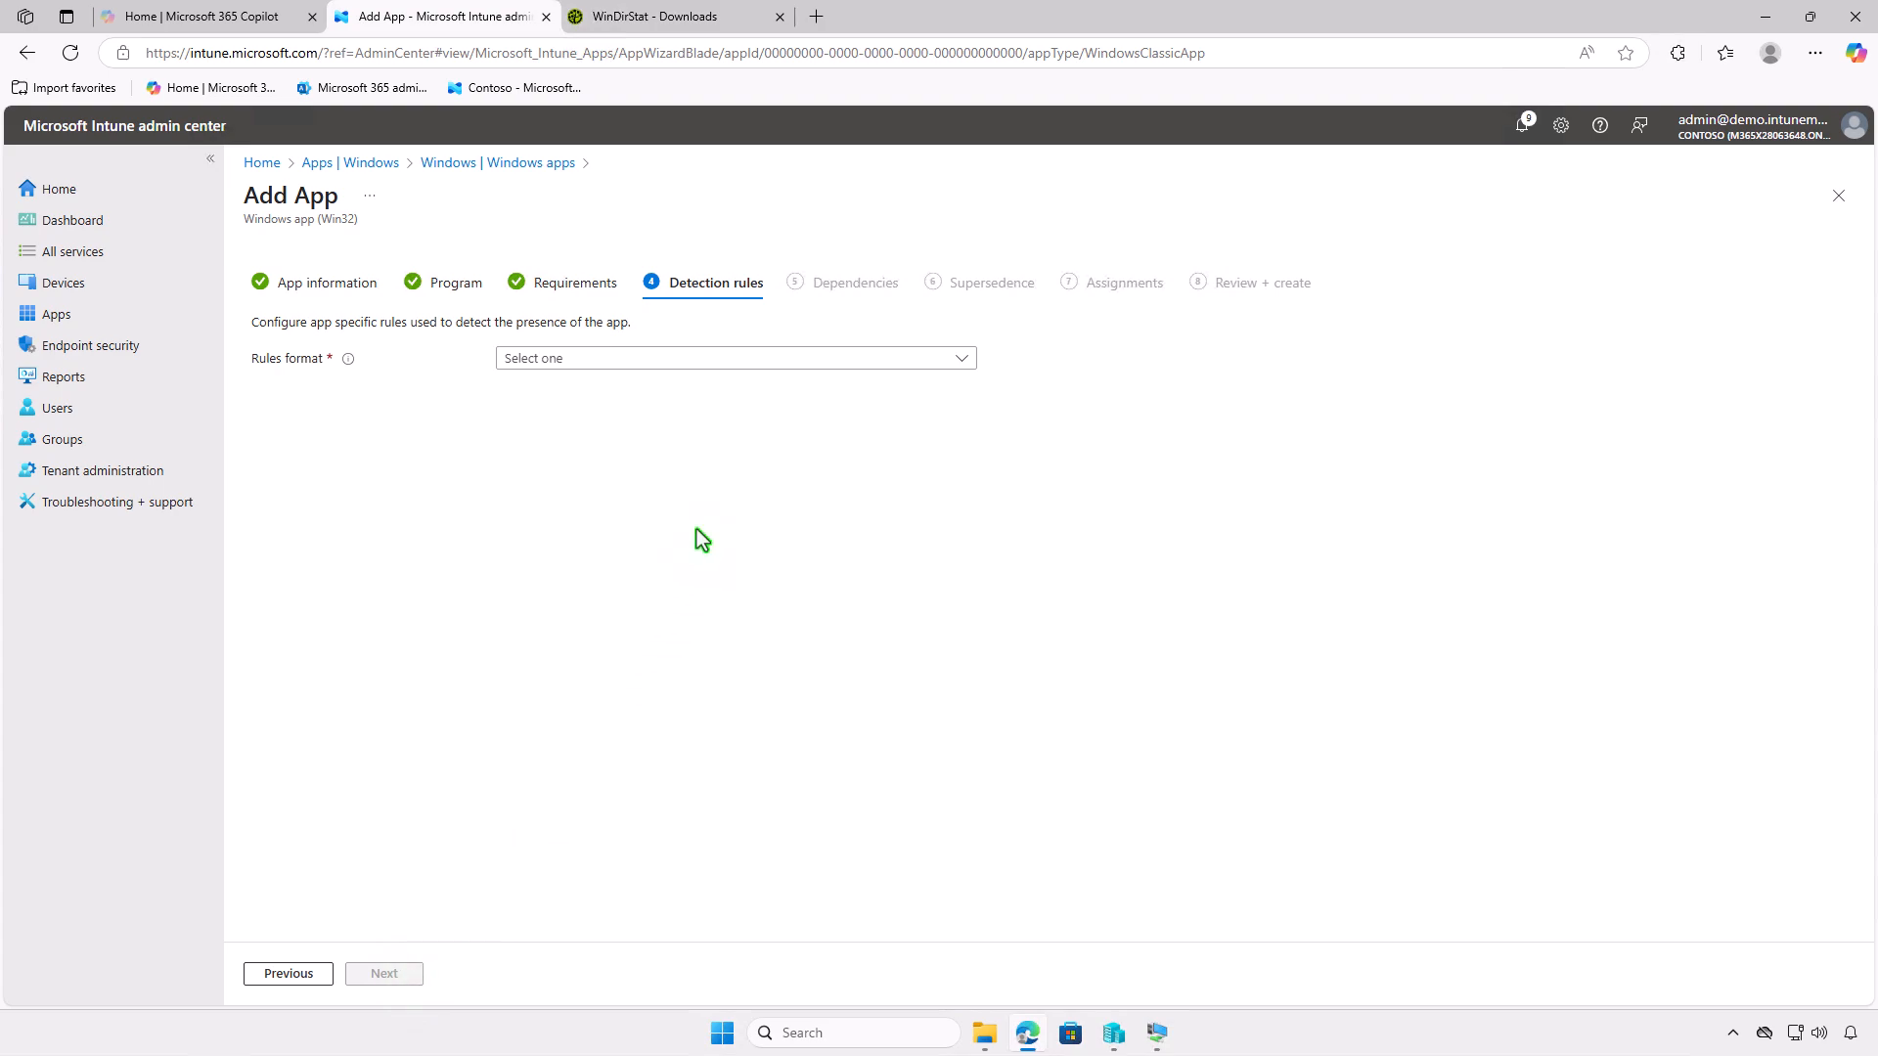
# - Set the detection rules format to manual configuration and add an MSI rule with the prefilled product code and no version check
pyautogui.click(755, 361)
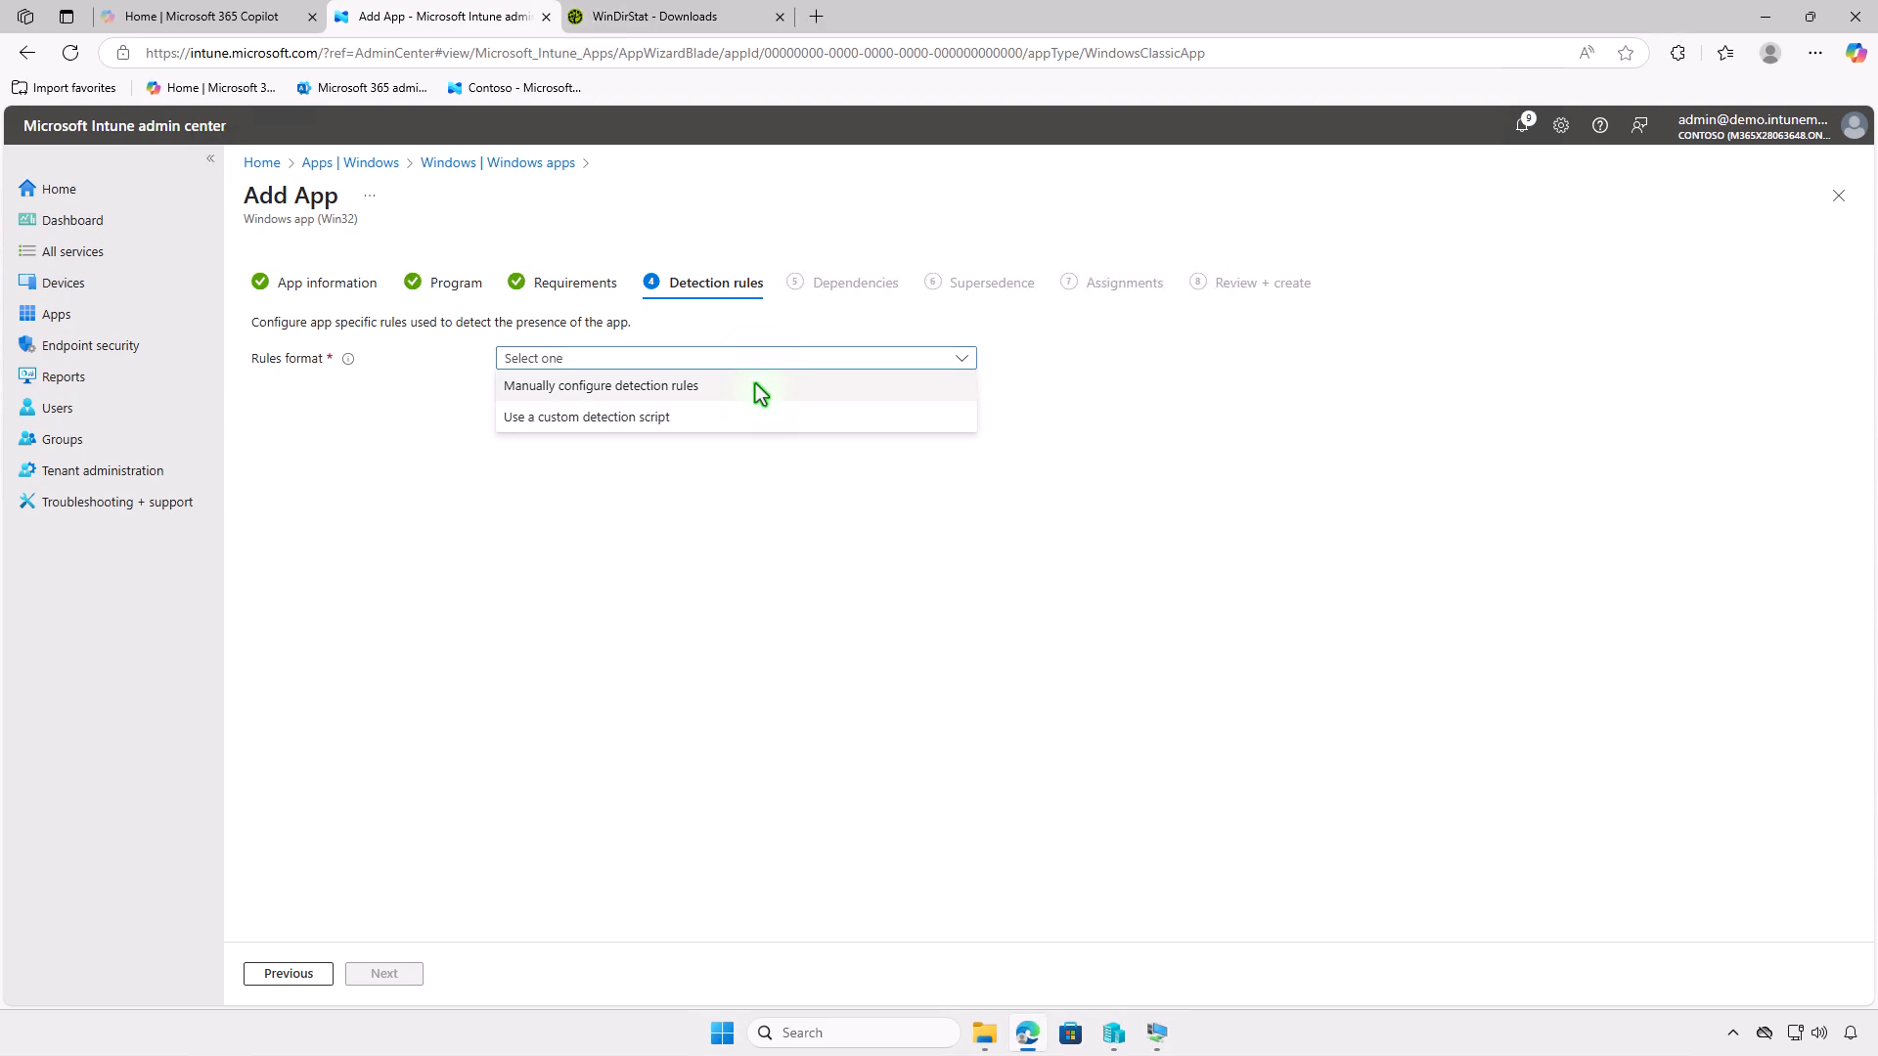
pyautogui.click(755, 384)
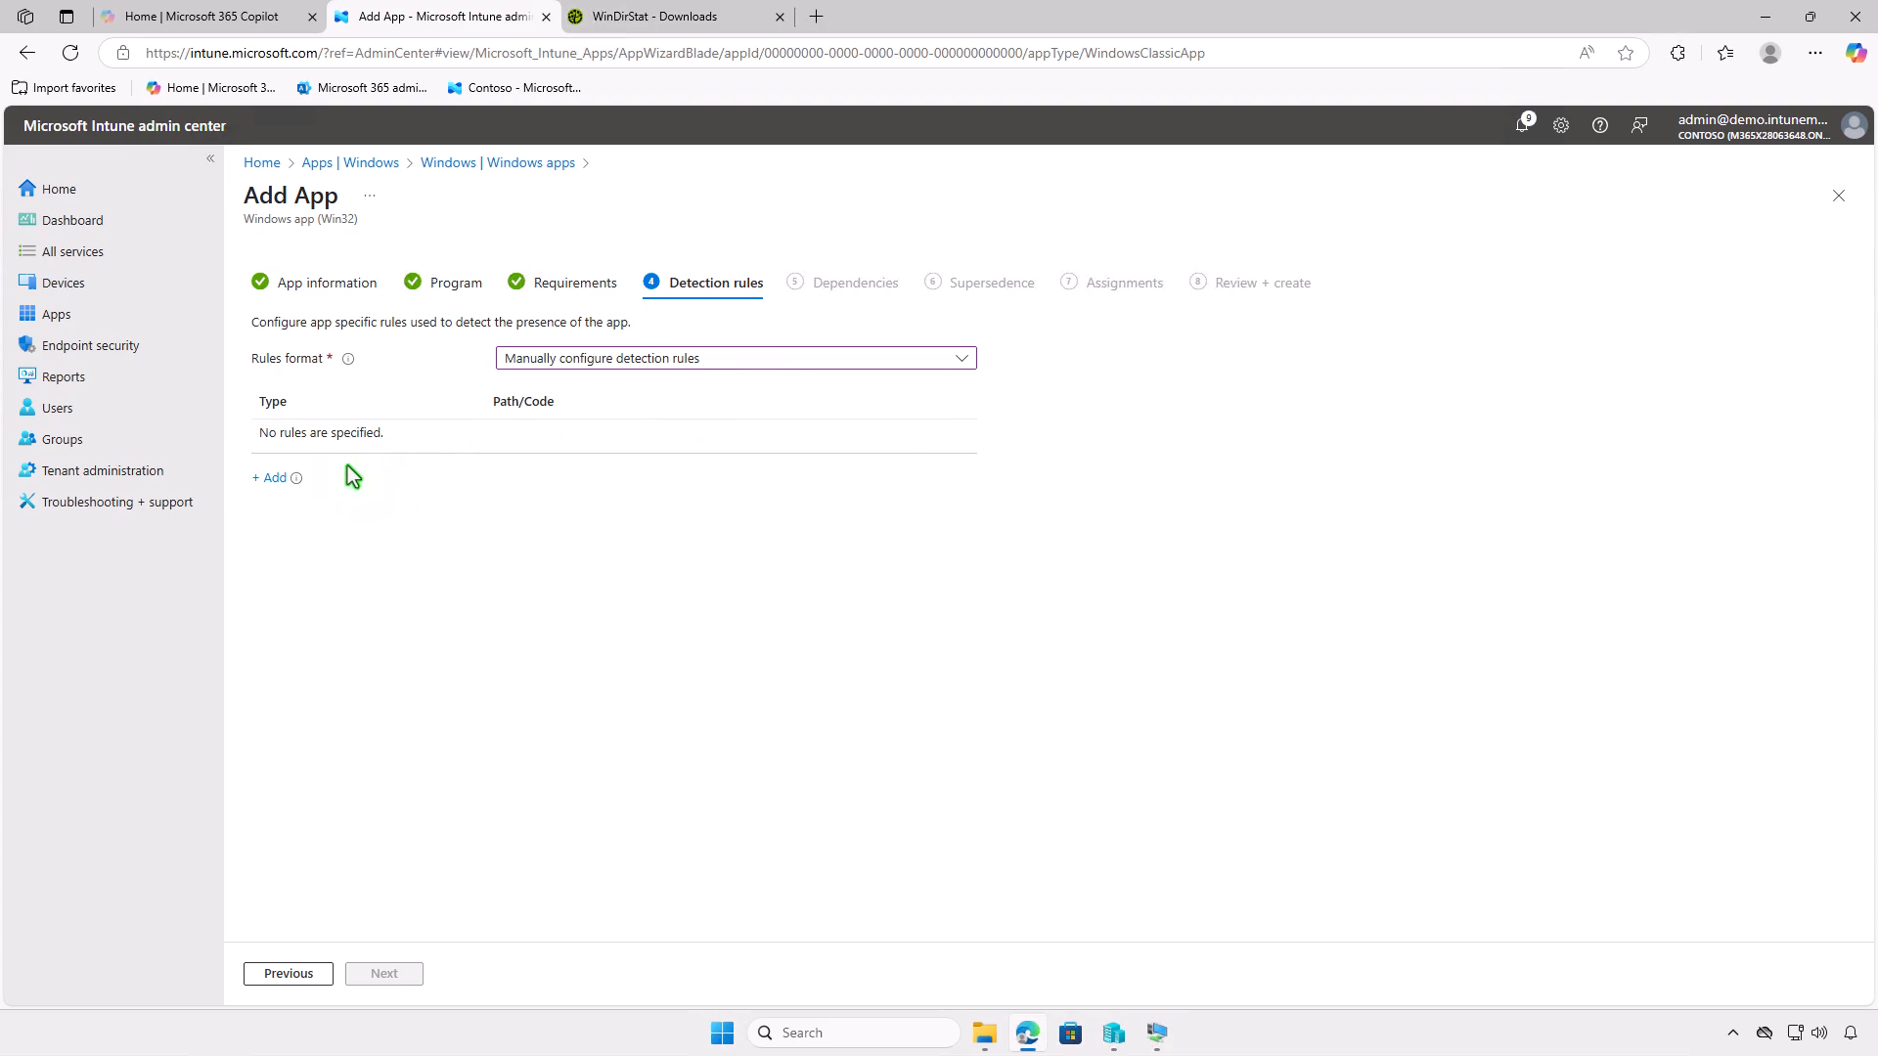
pyautogui.click(283, 478)
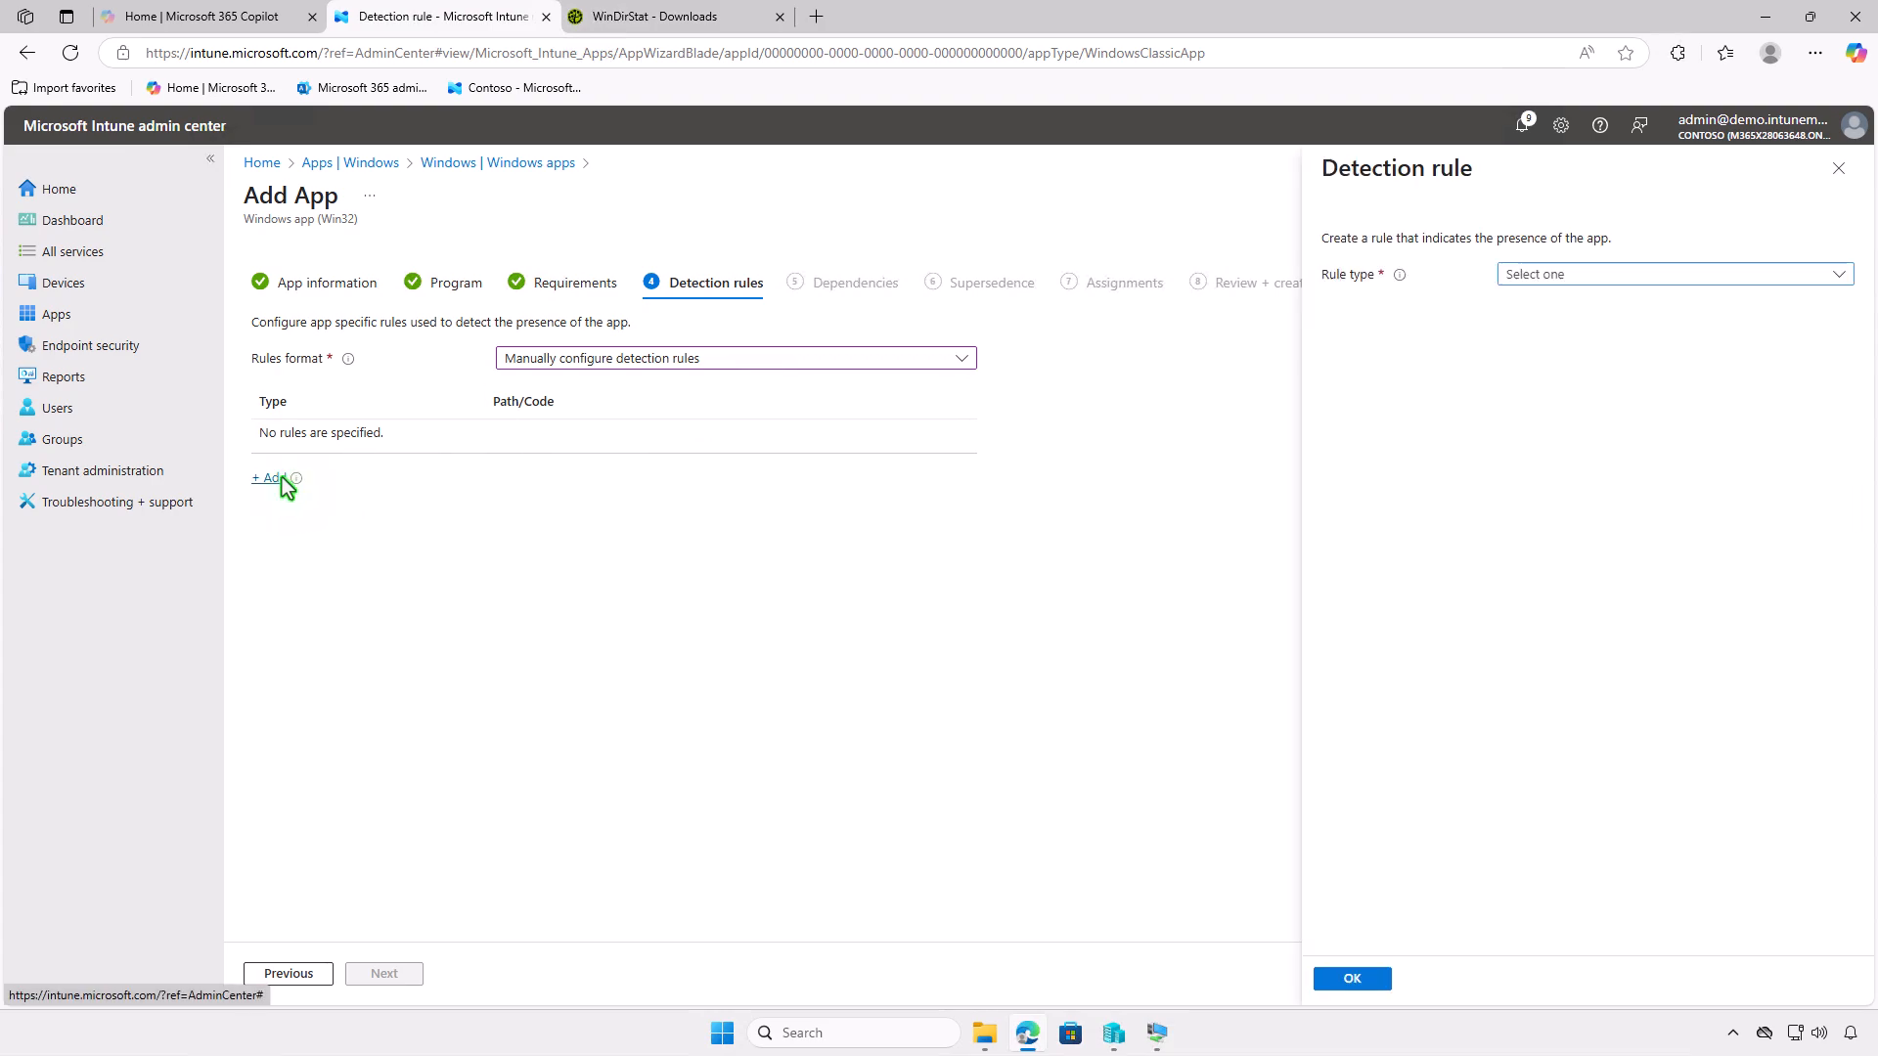
pyautogui.click(1643, 269)
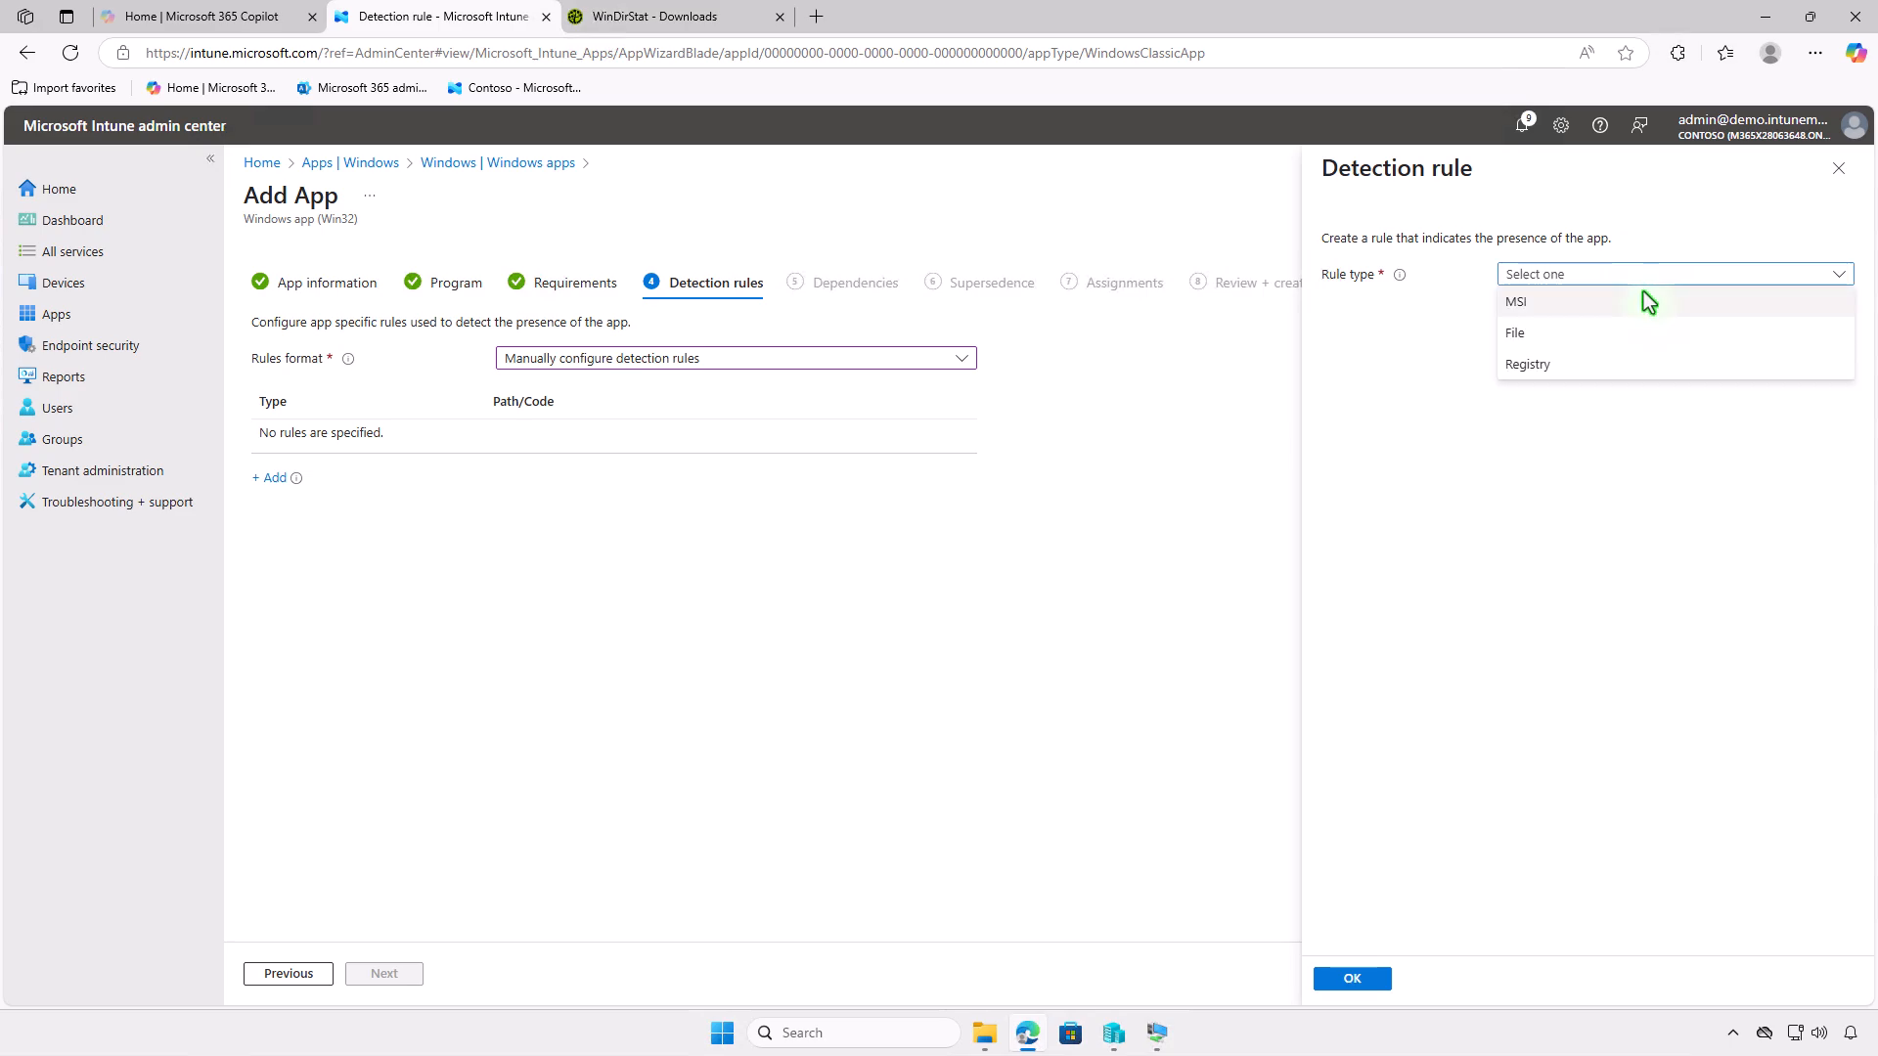
pyautogui.click(1648, 301)
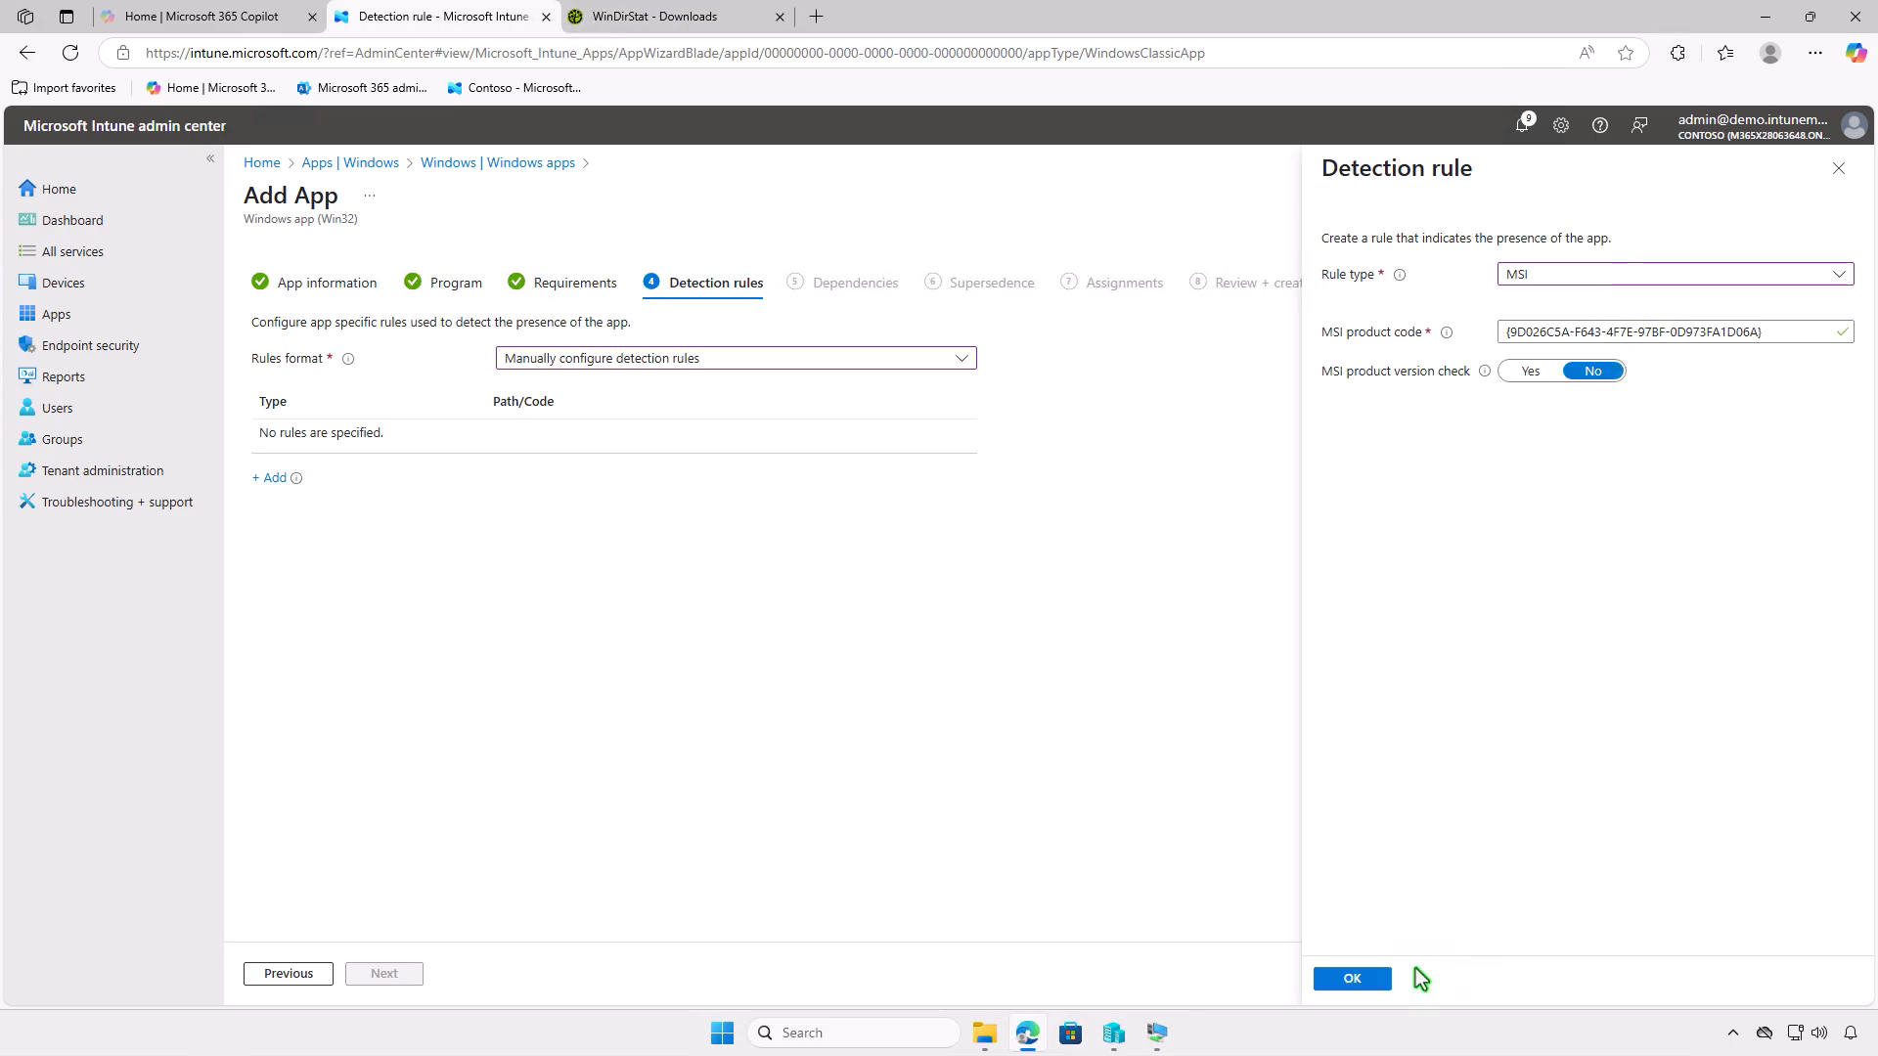
pyautogui.click(1380, 980)
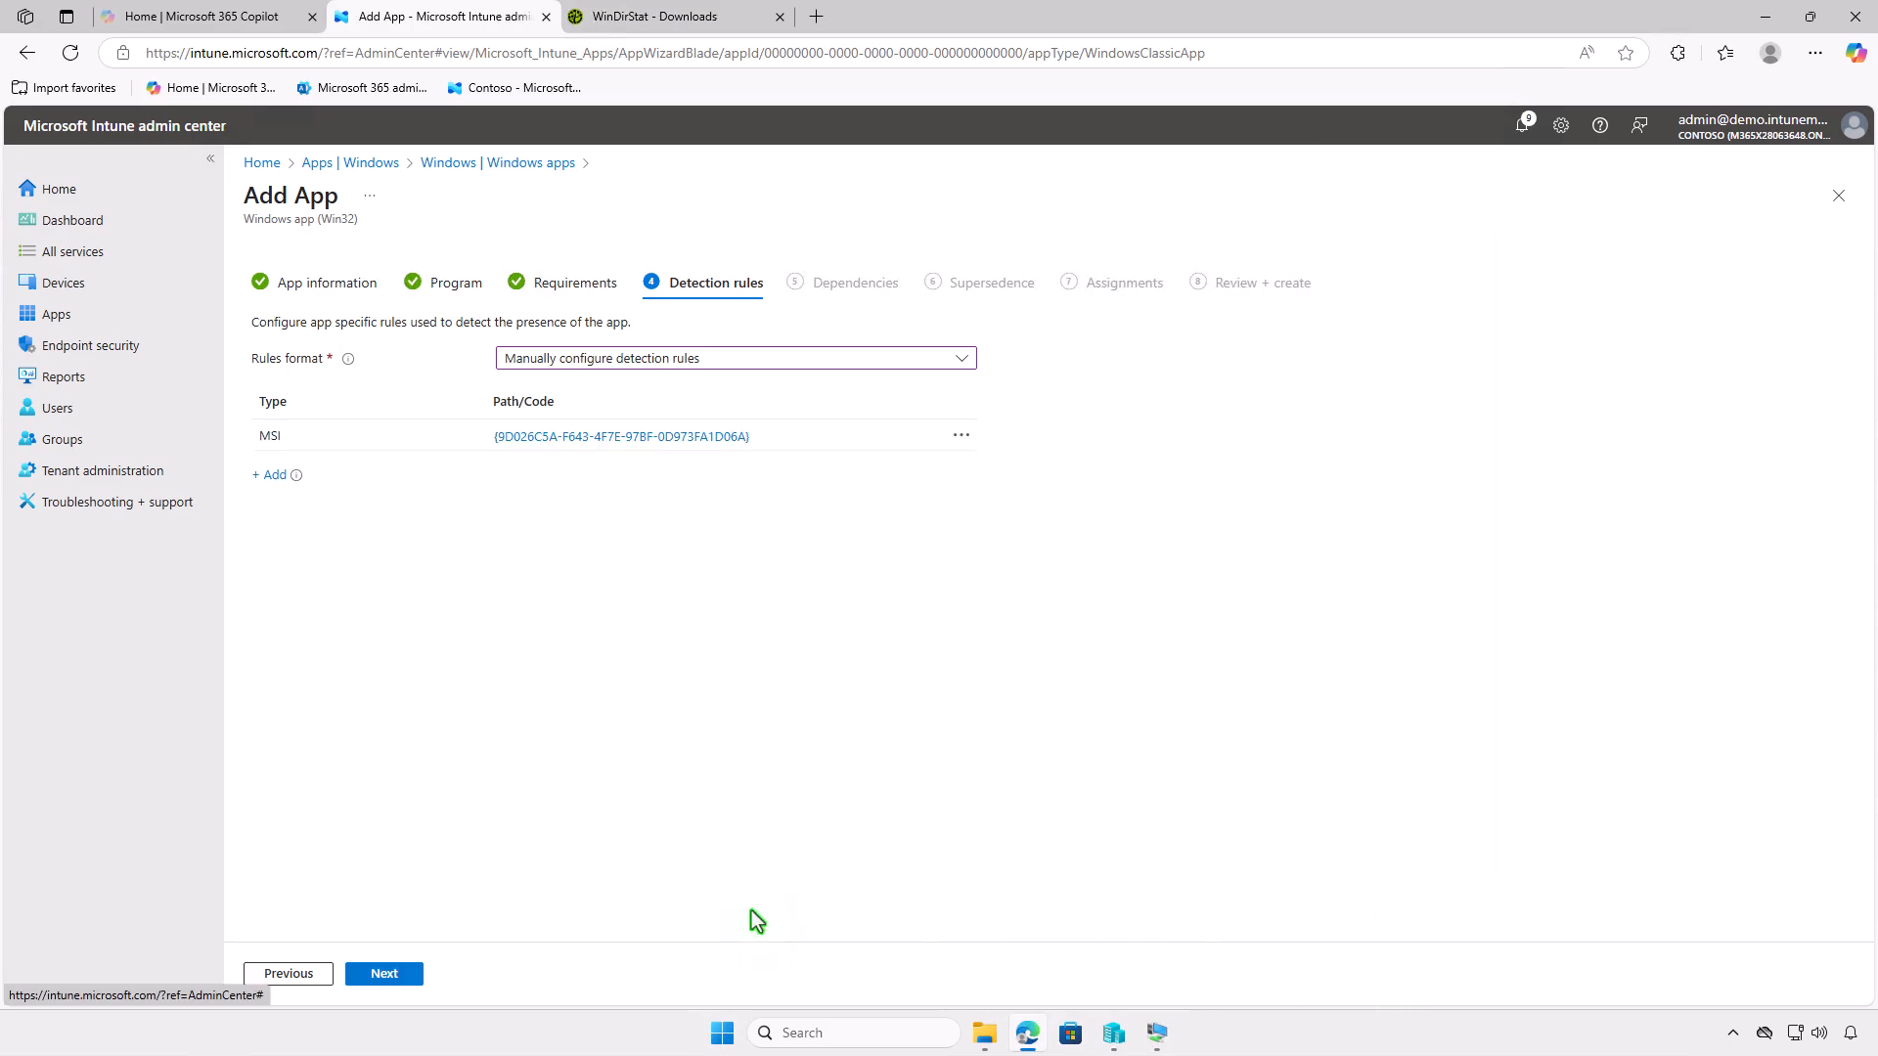
# - Proceed to the Assignments stage without adding any dependencies or superseded apps
pyautogui.click(409, 972)
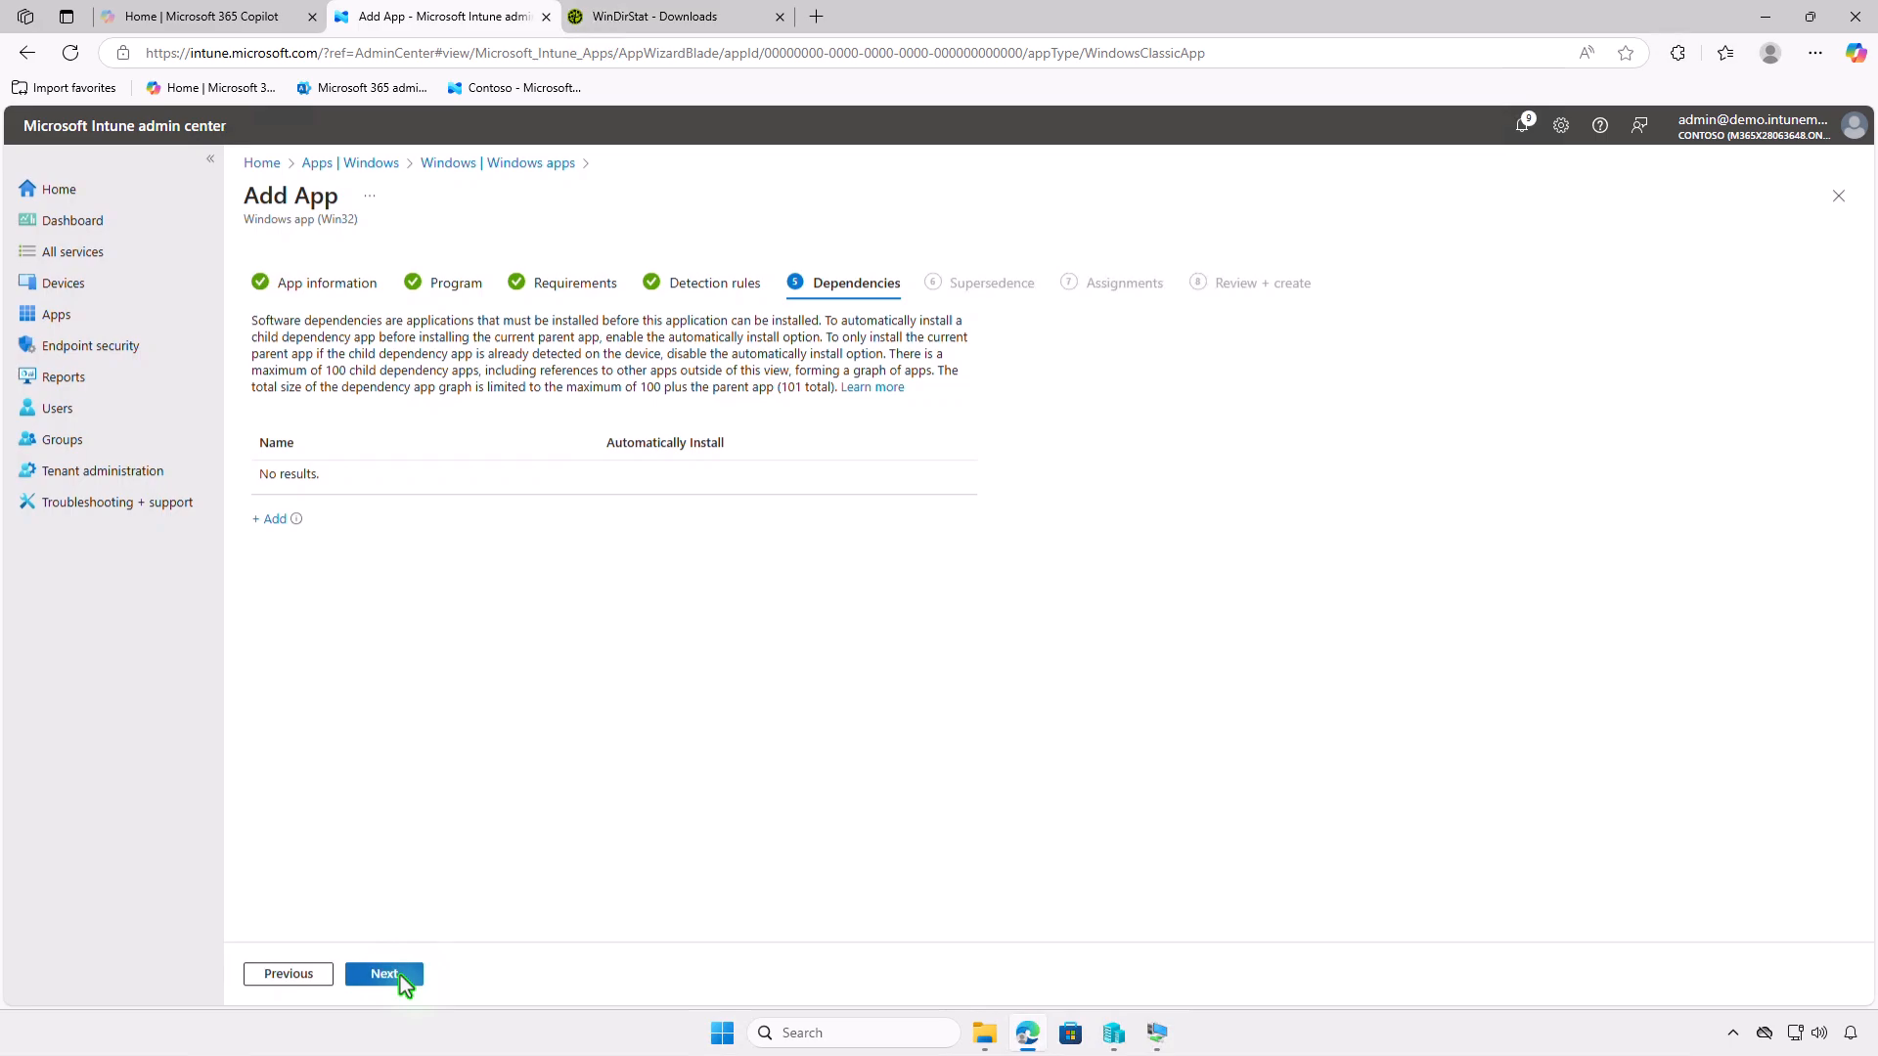
pyautogui.click(403, 983)
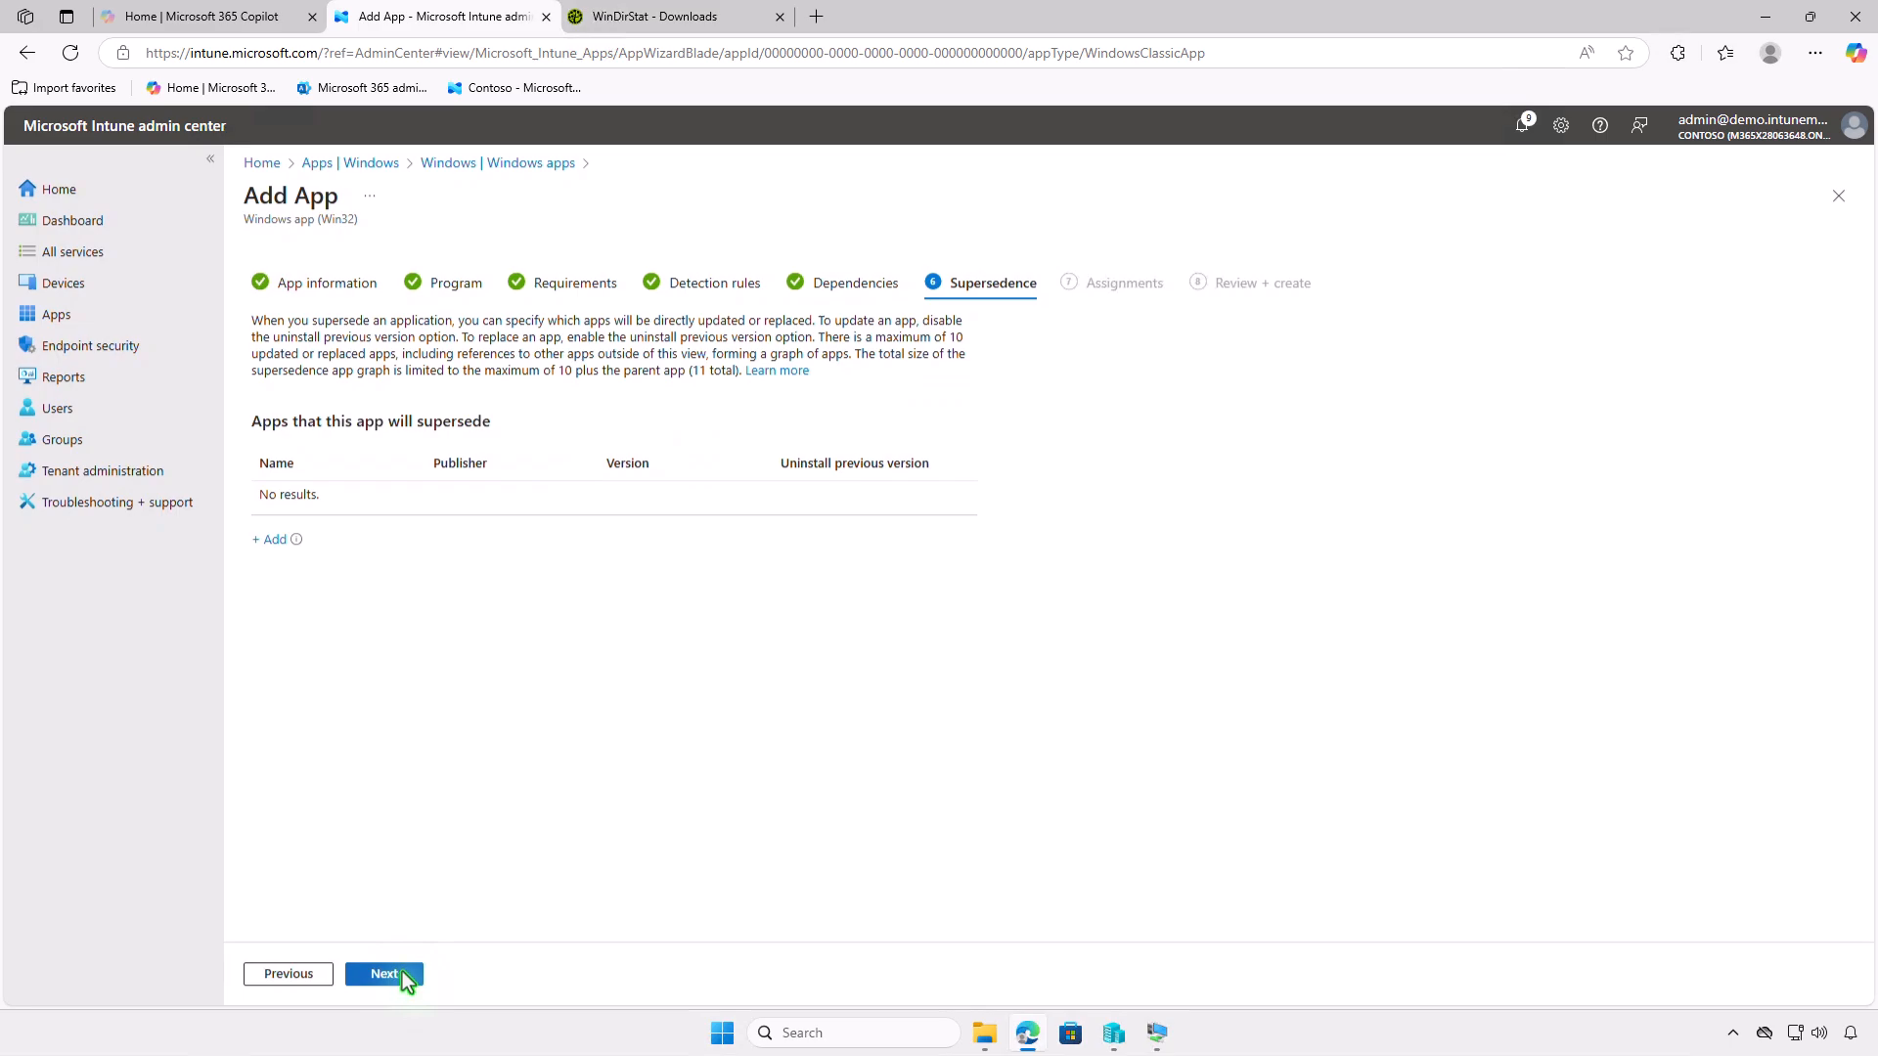
pyautogui.click(402, 973)
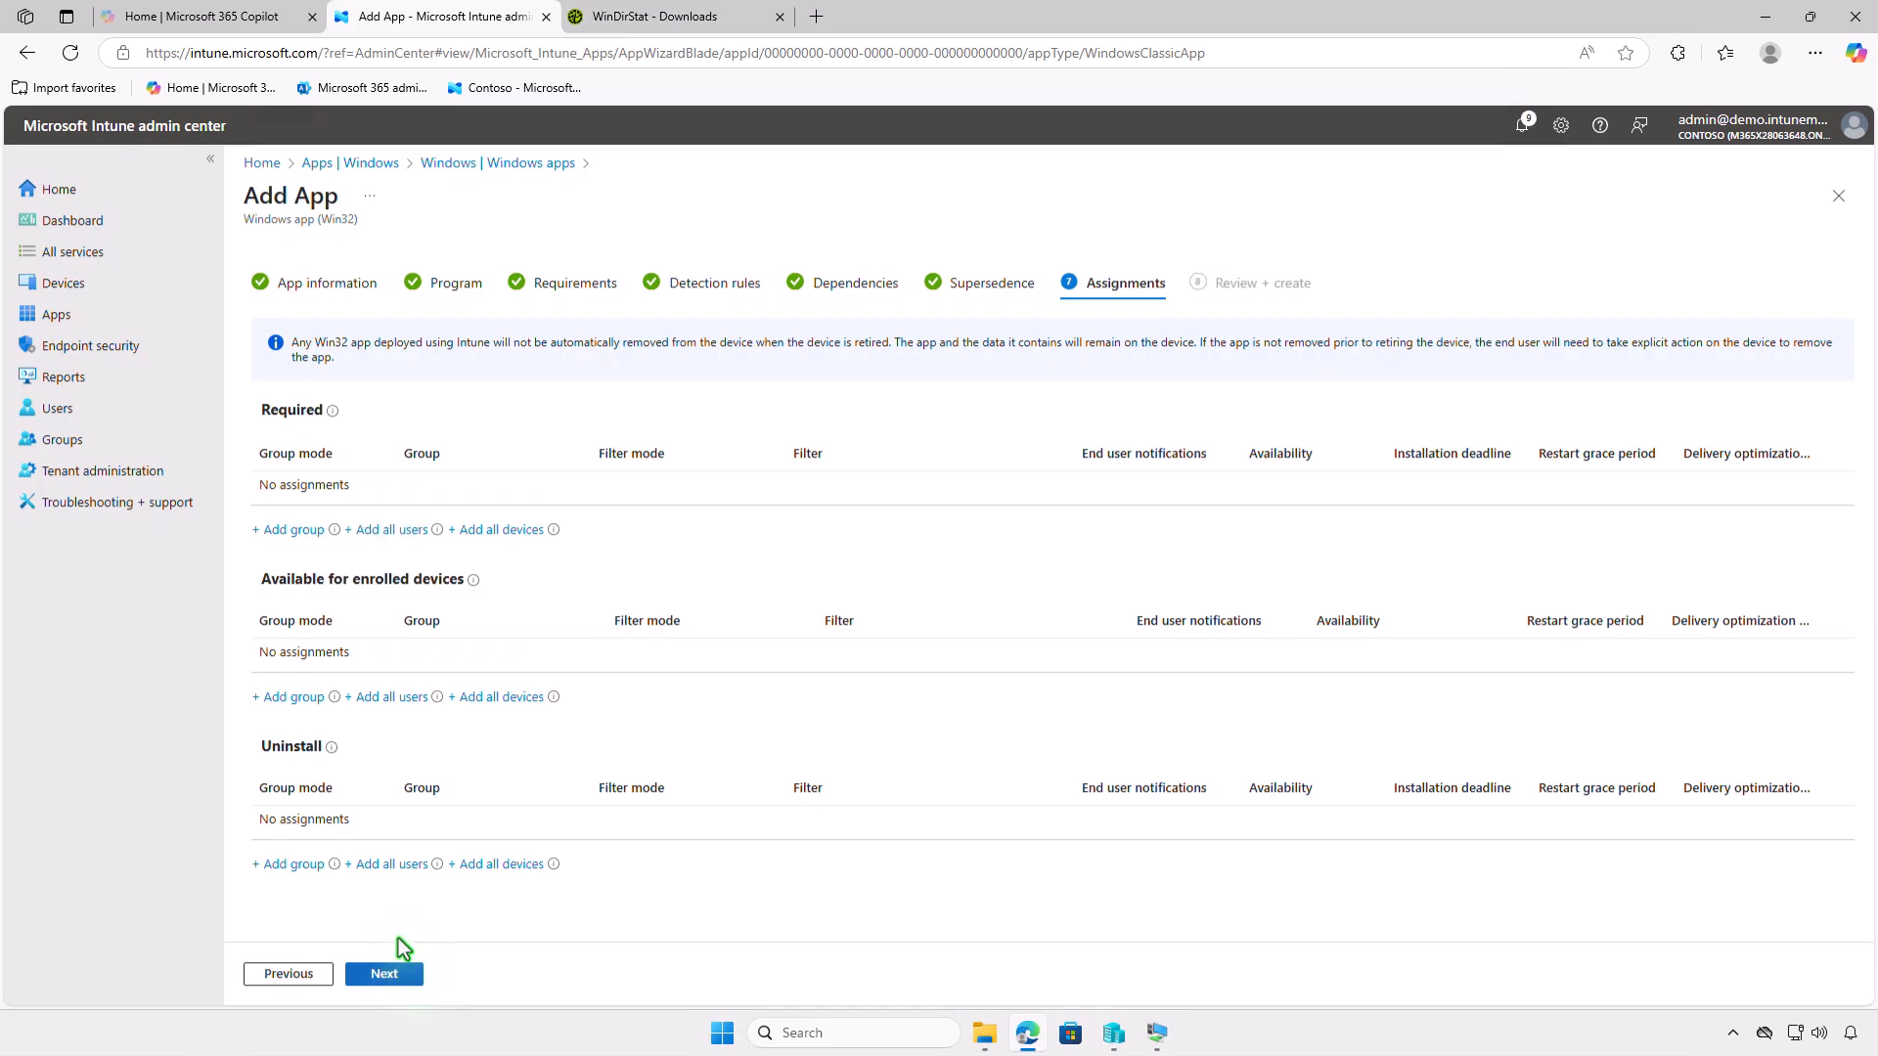
# - Add the Test_Devices group as a Required assignment for the app
pyautogui.click(311, 534)
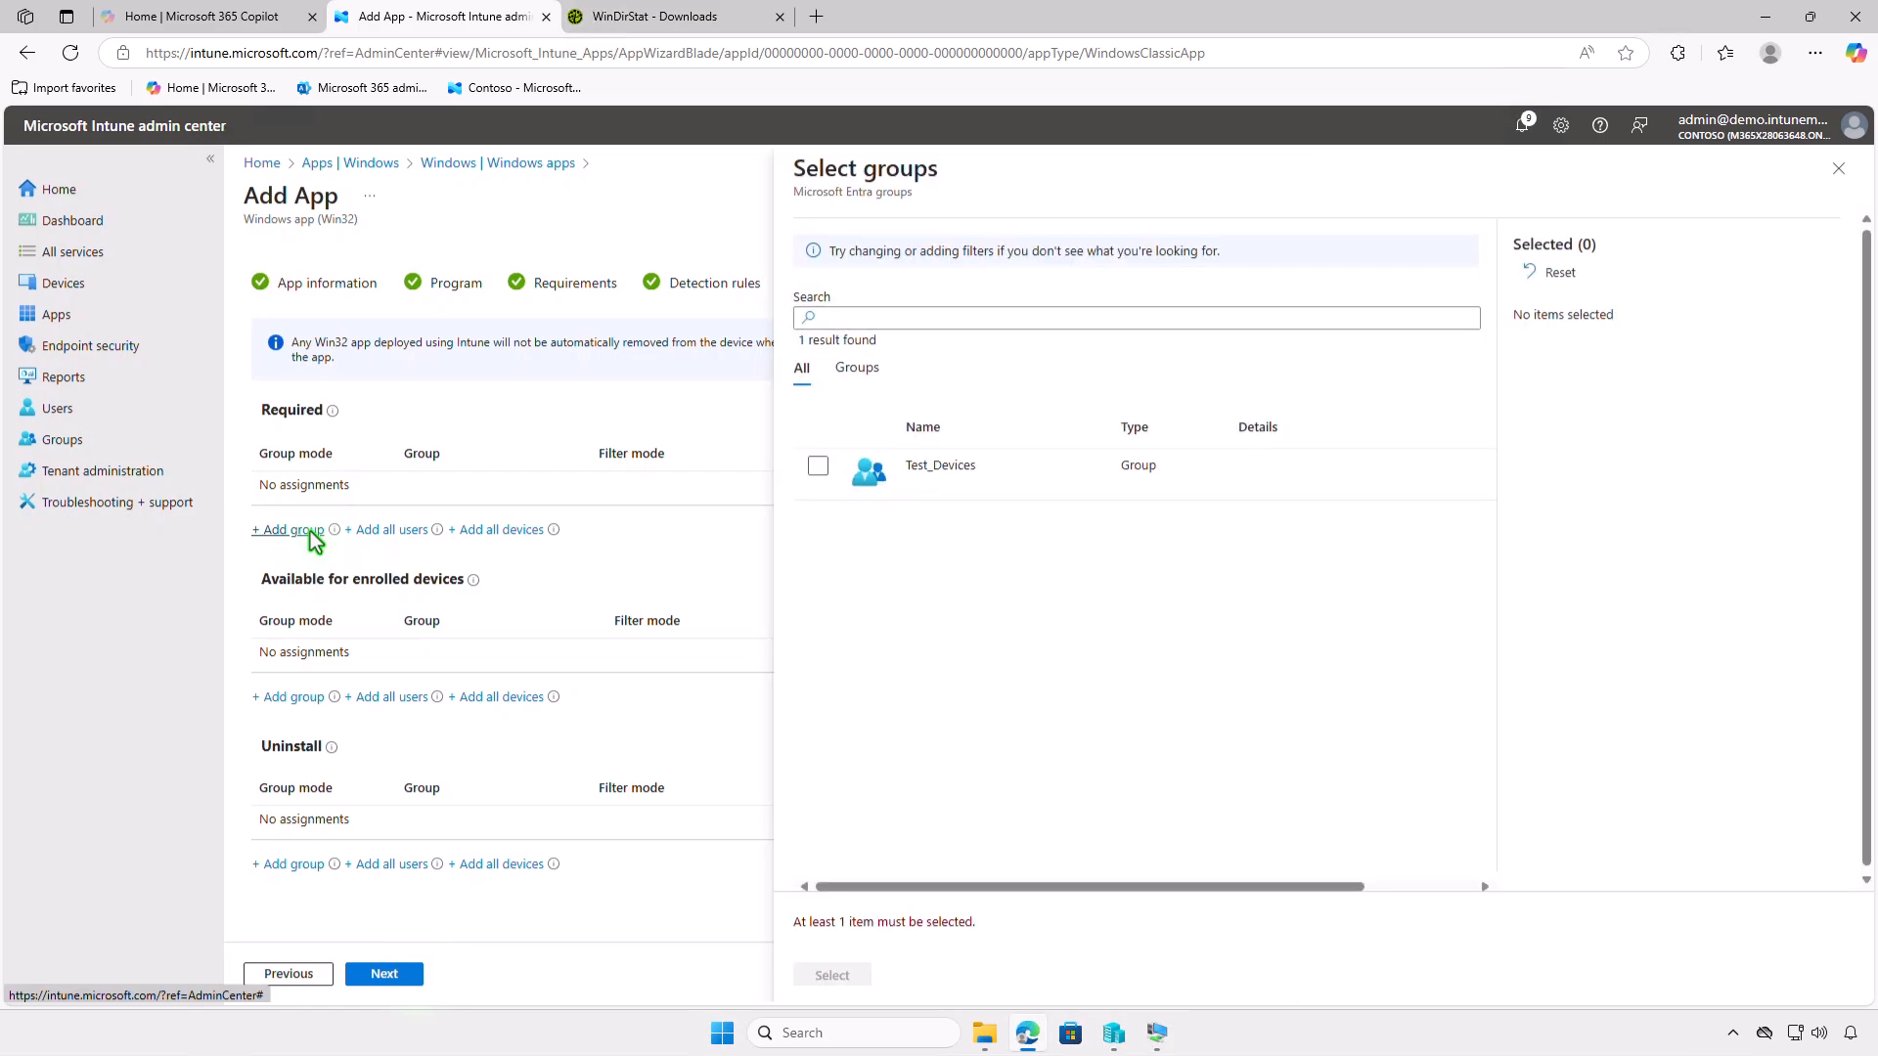
pyautogui.click(818, 467)
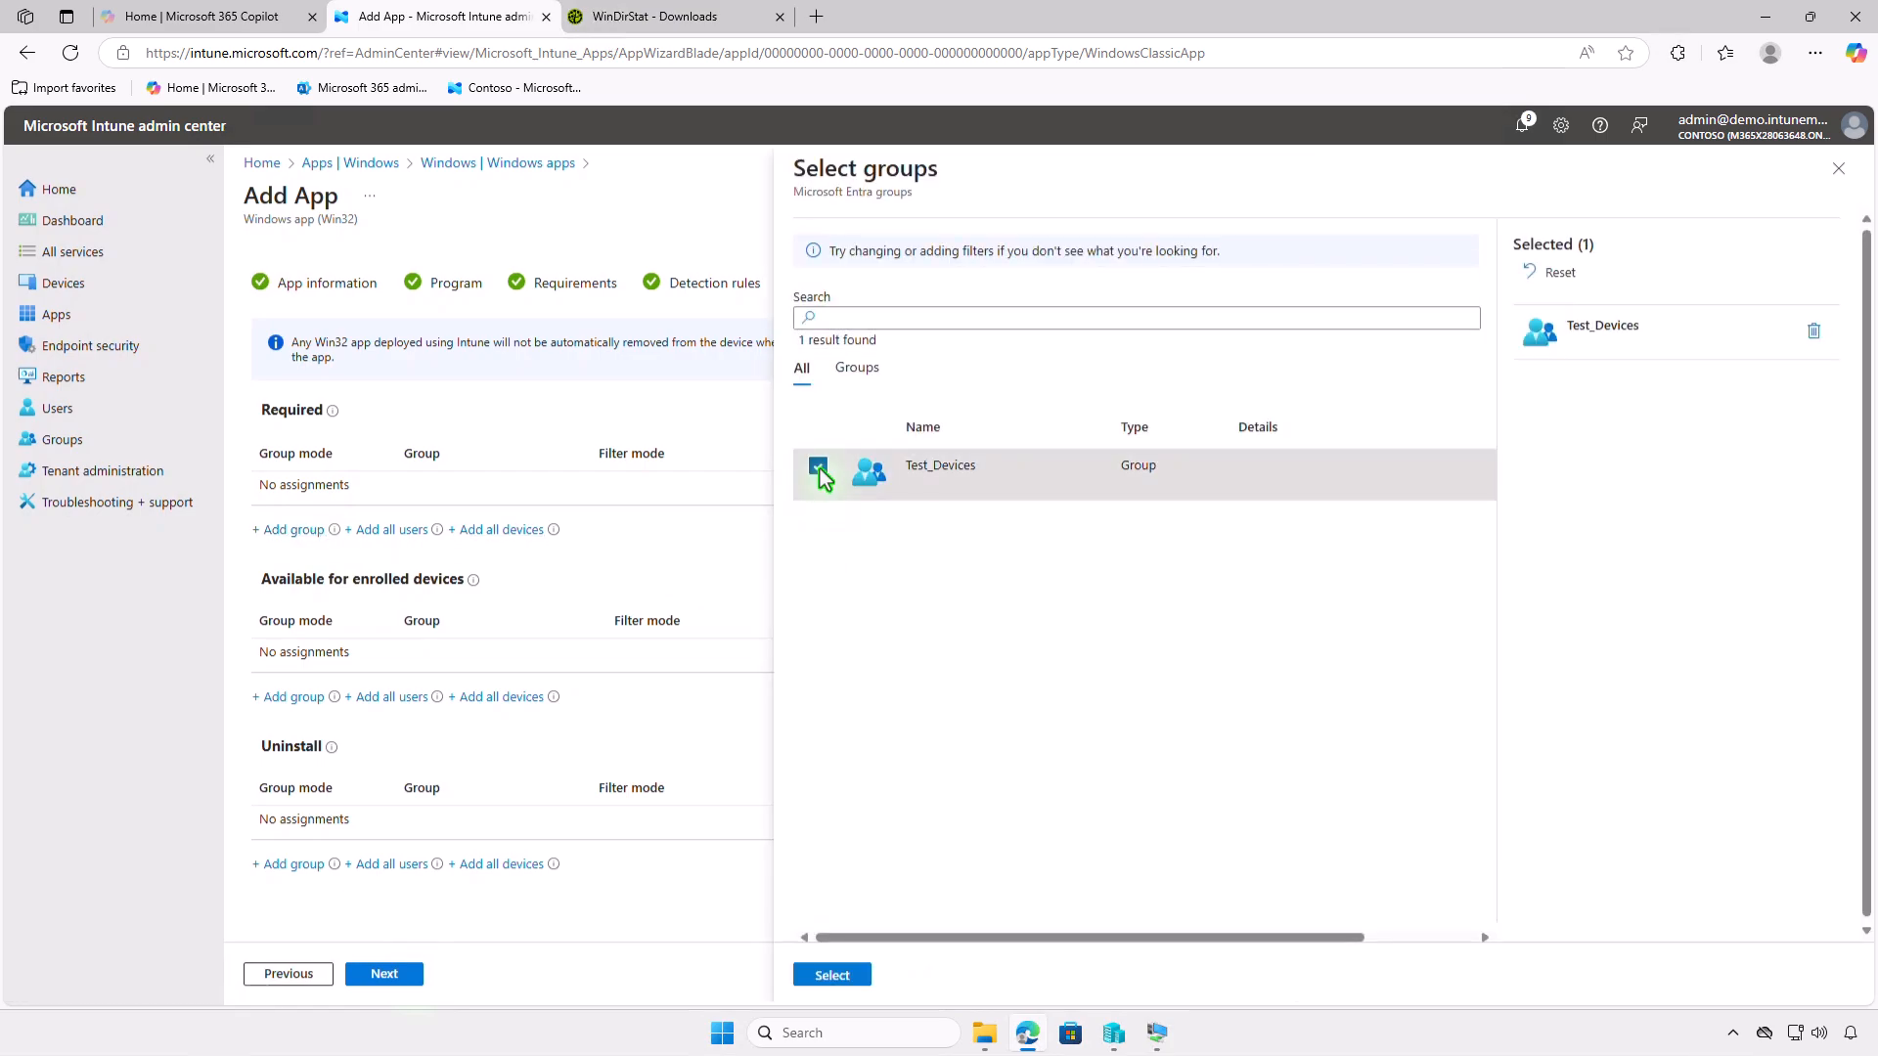
pyautogui.click(843, 974)
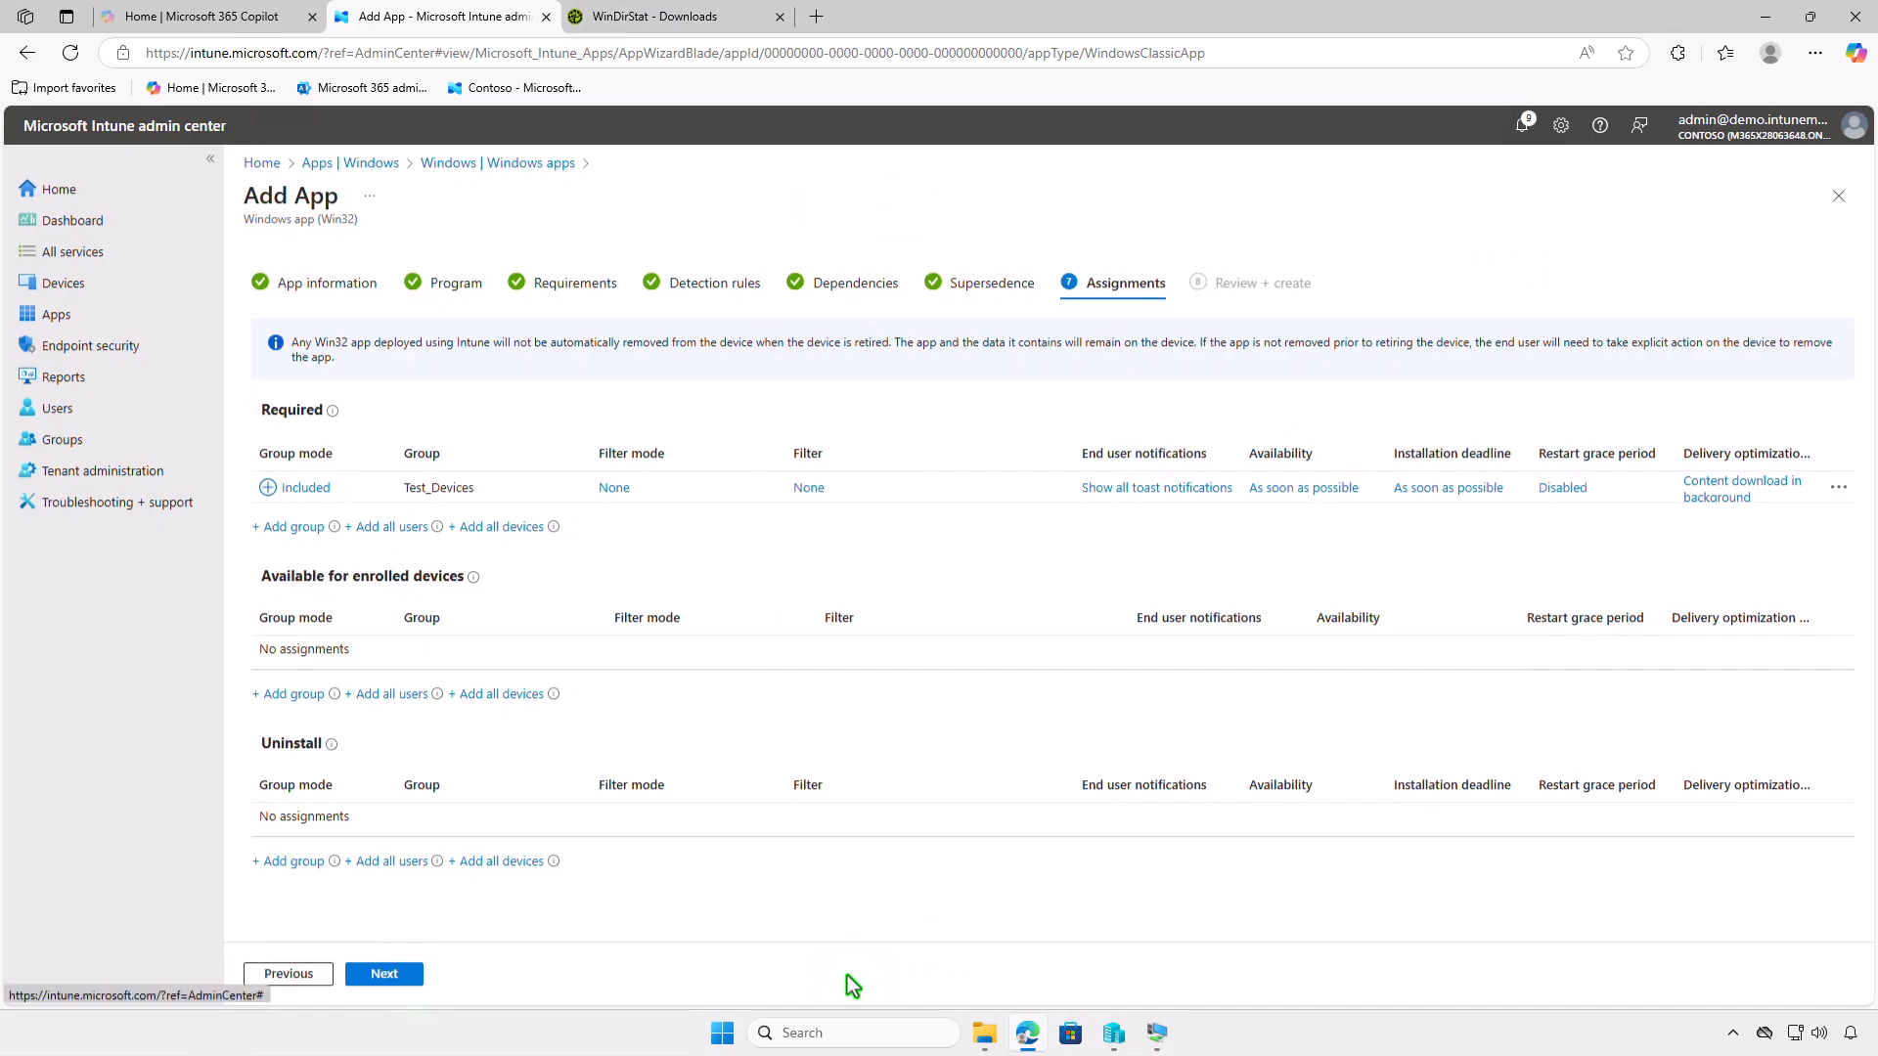
# - Review the Test_Devices assignment's notification and availability settings without changing them, and create the WinDirStat app
pyautogui.click(1137, 489)
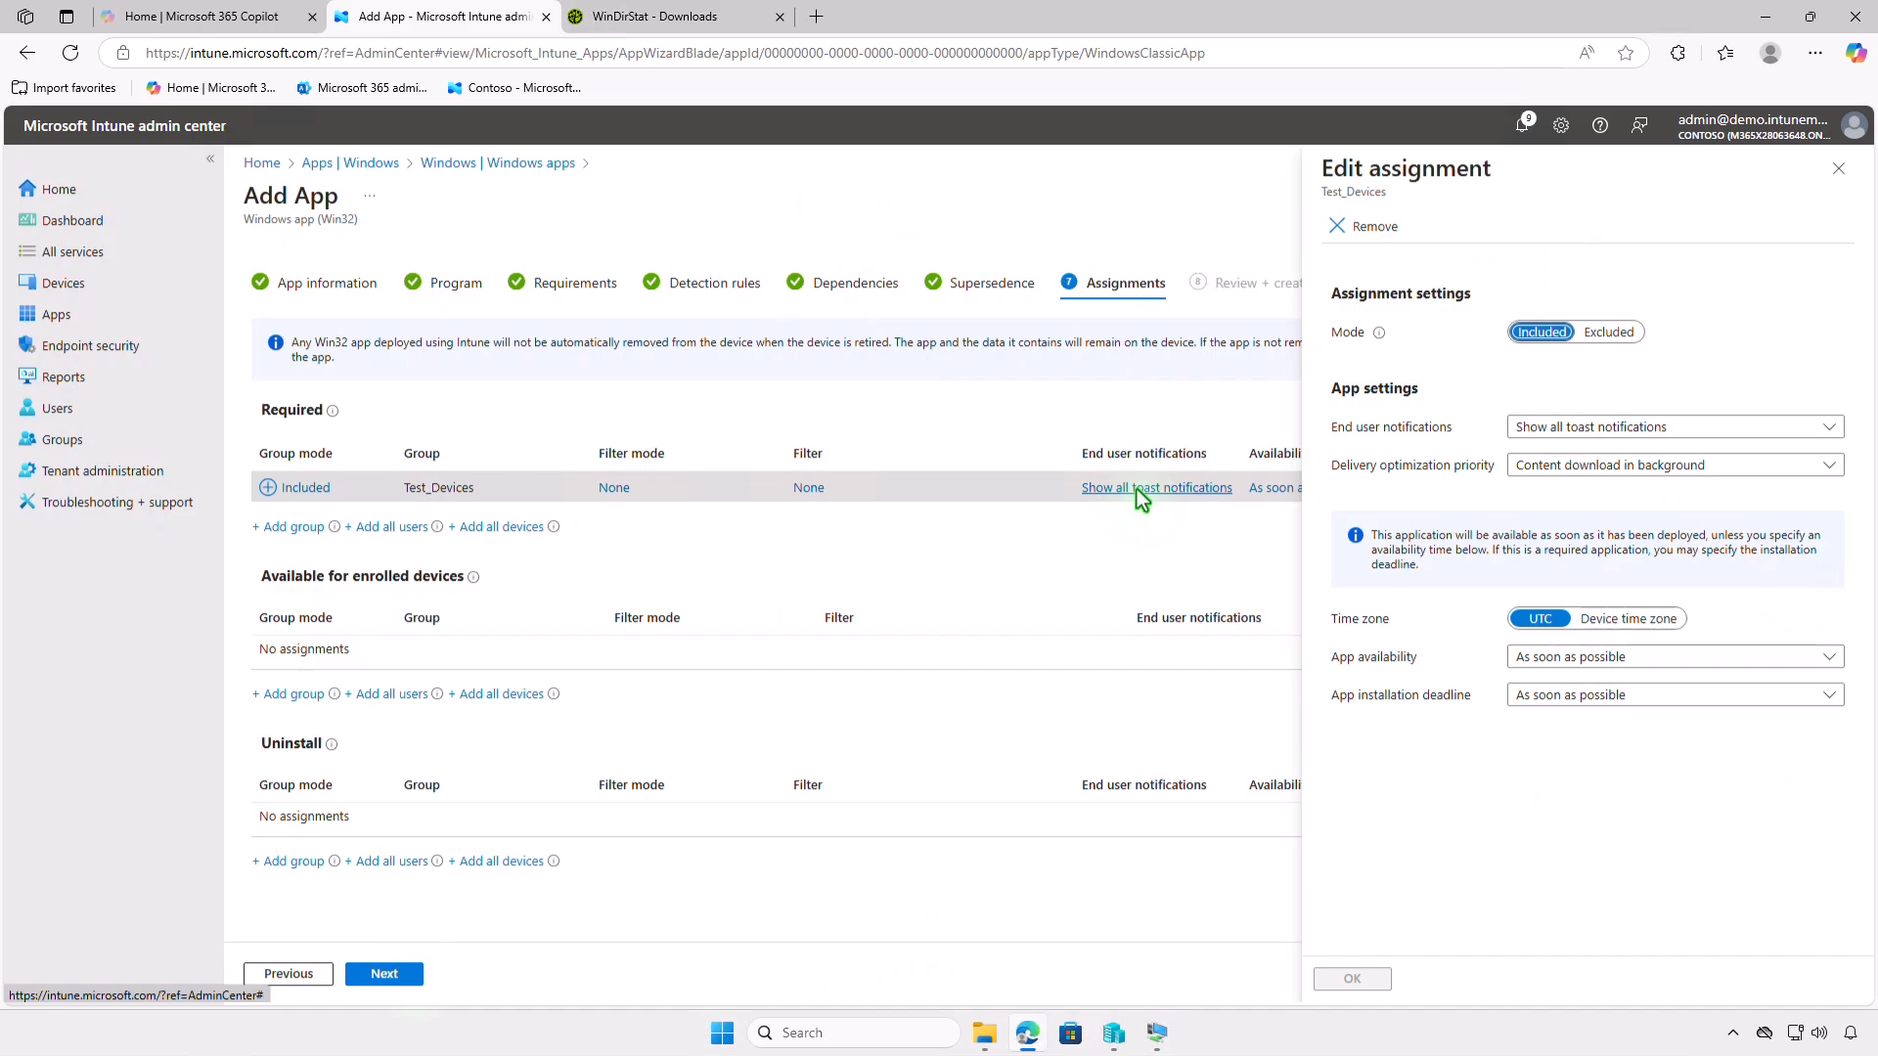
pyautogui.click(1836, 170)
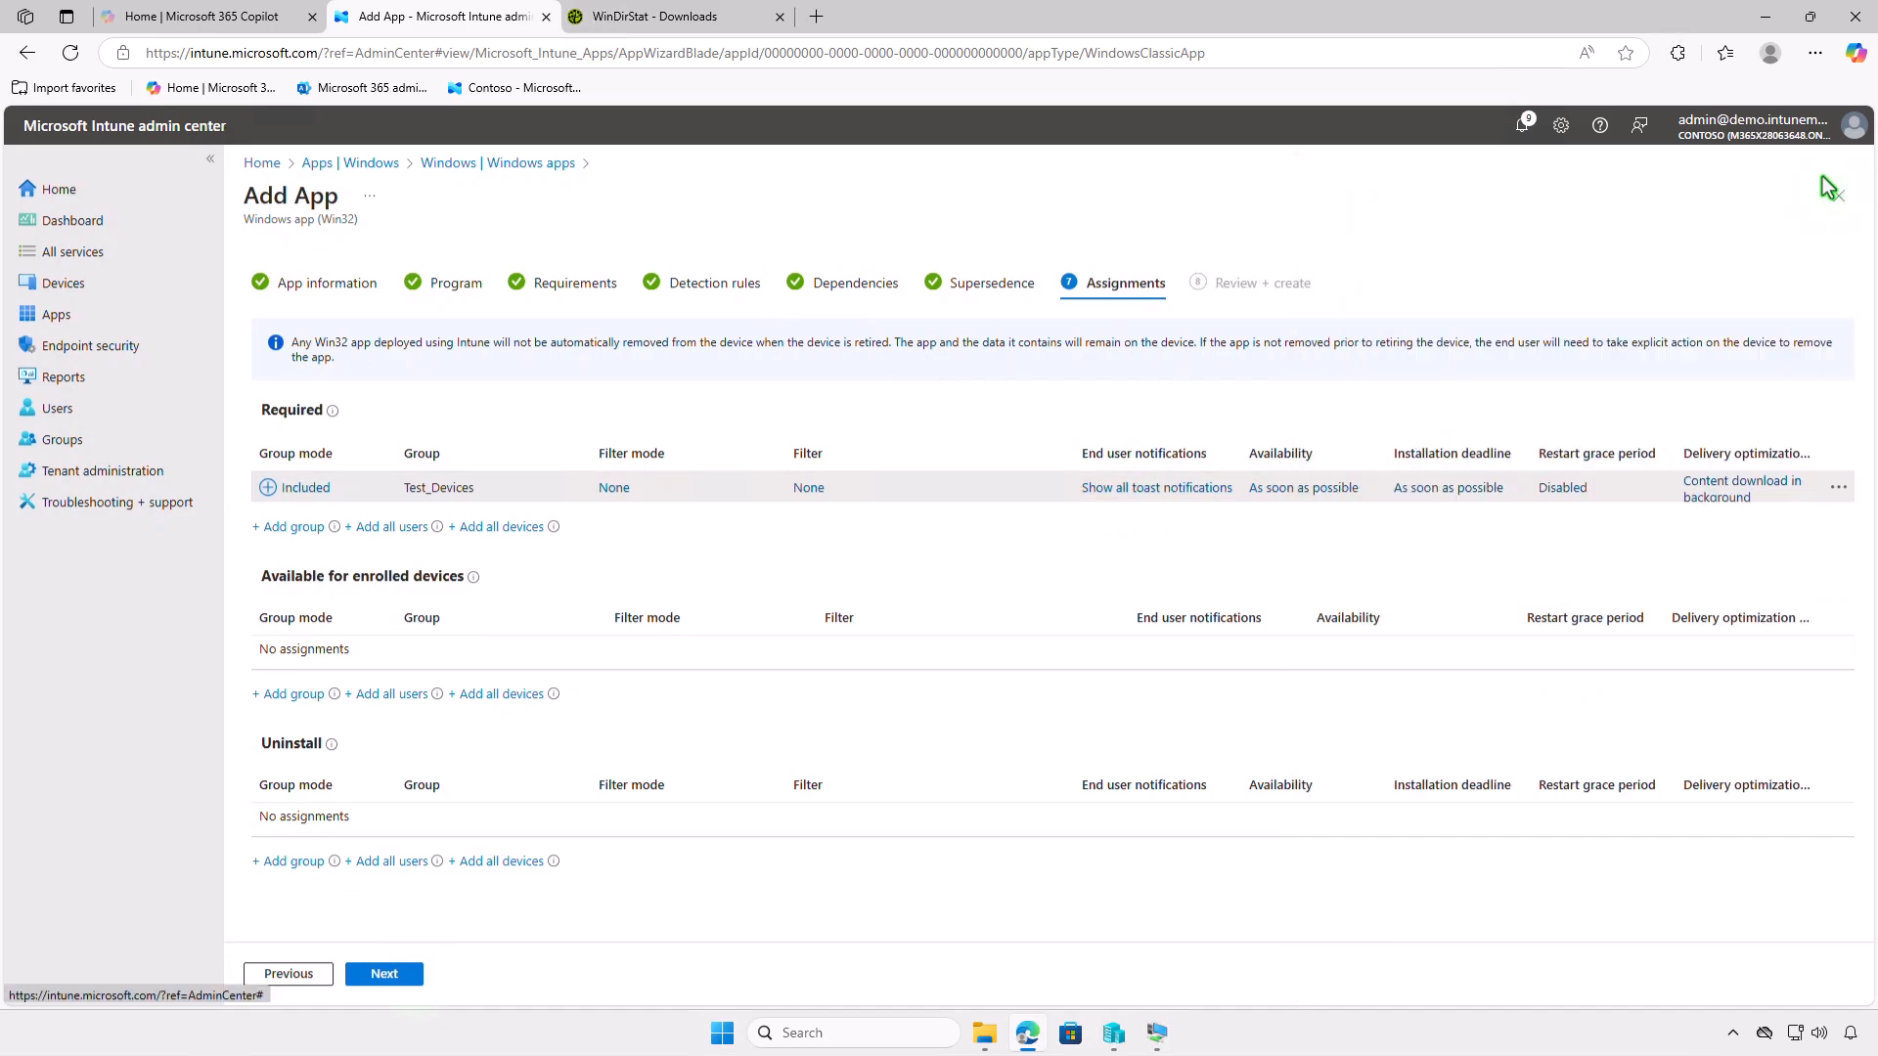
pyautogui.click(408, 977)
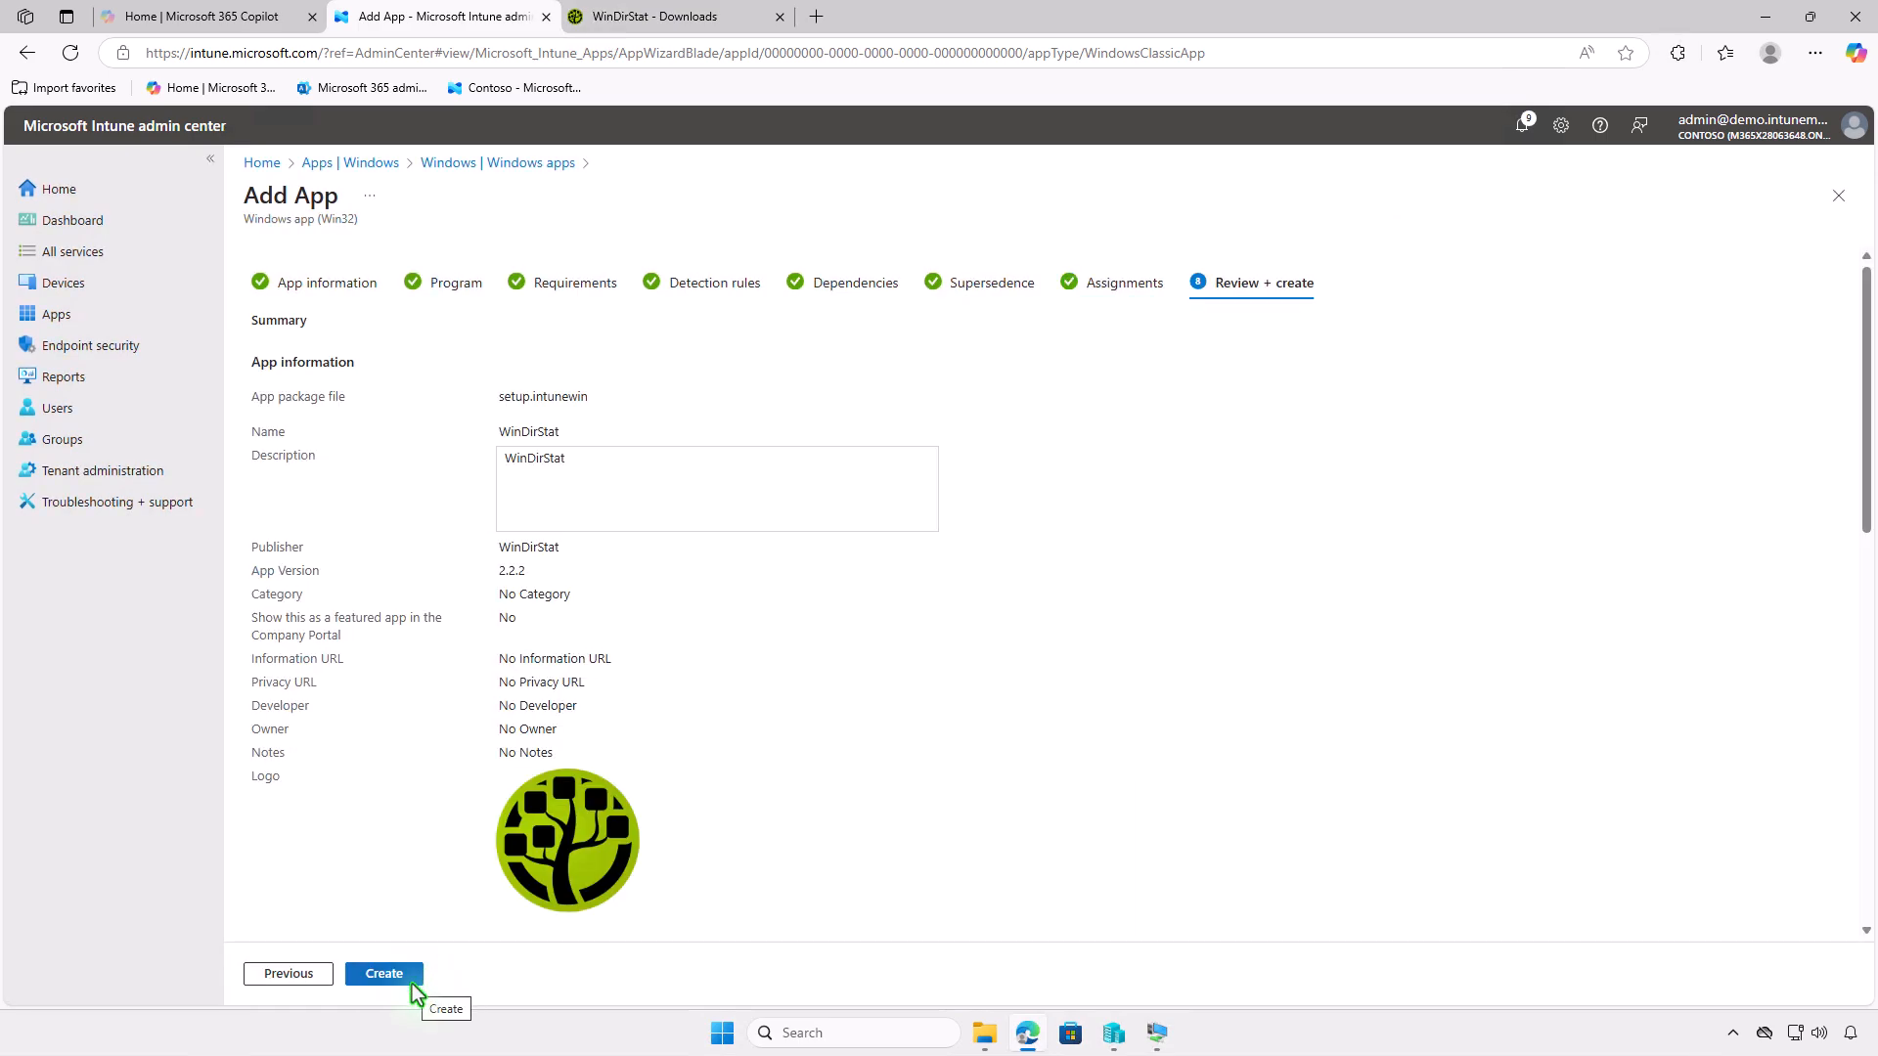
pyautogui.click(412, 983)
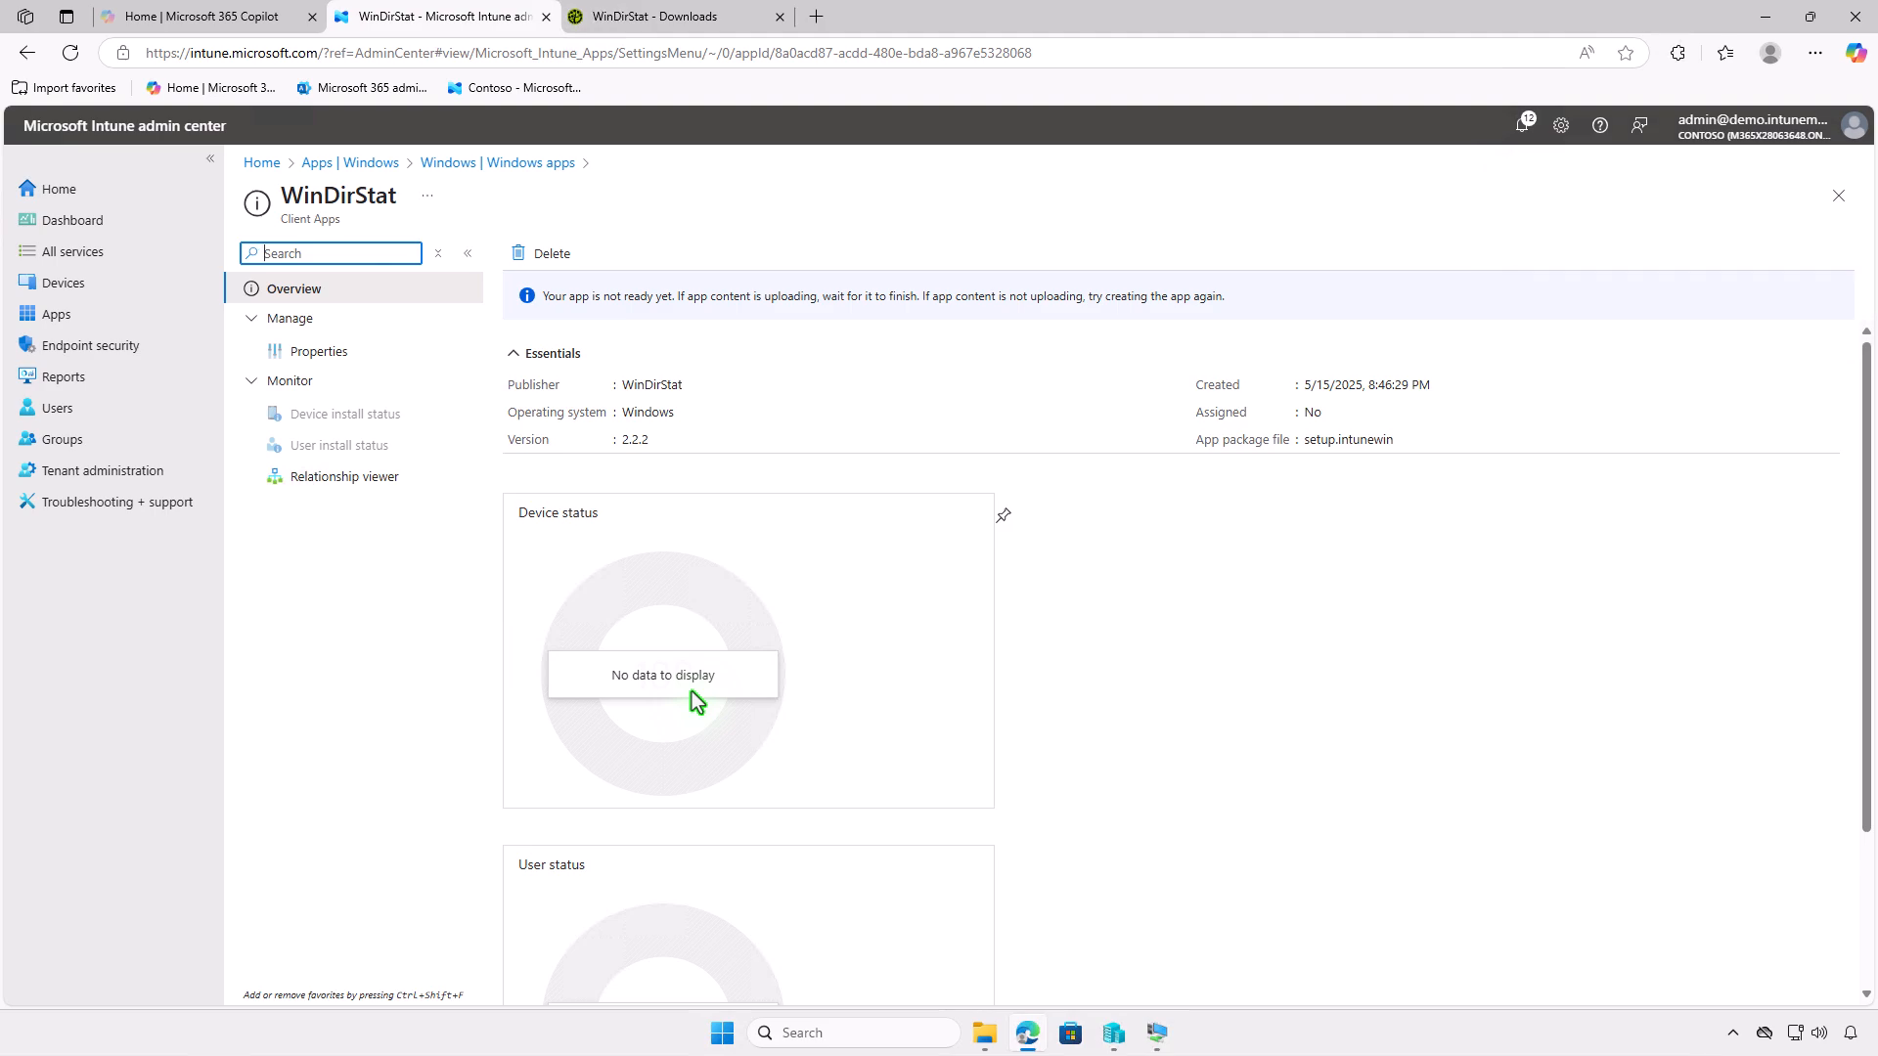
# - Switch to the WIN10-CTL virtual machine and view the Contoso MDM connection's management info and device sync status in its account settings
pyautogui.click(1752, 25)
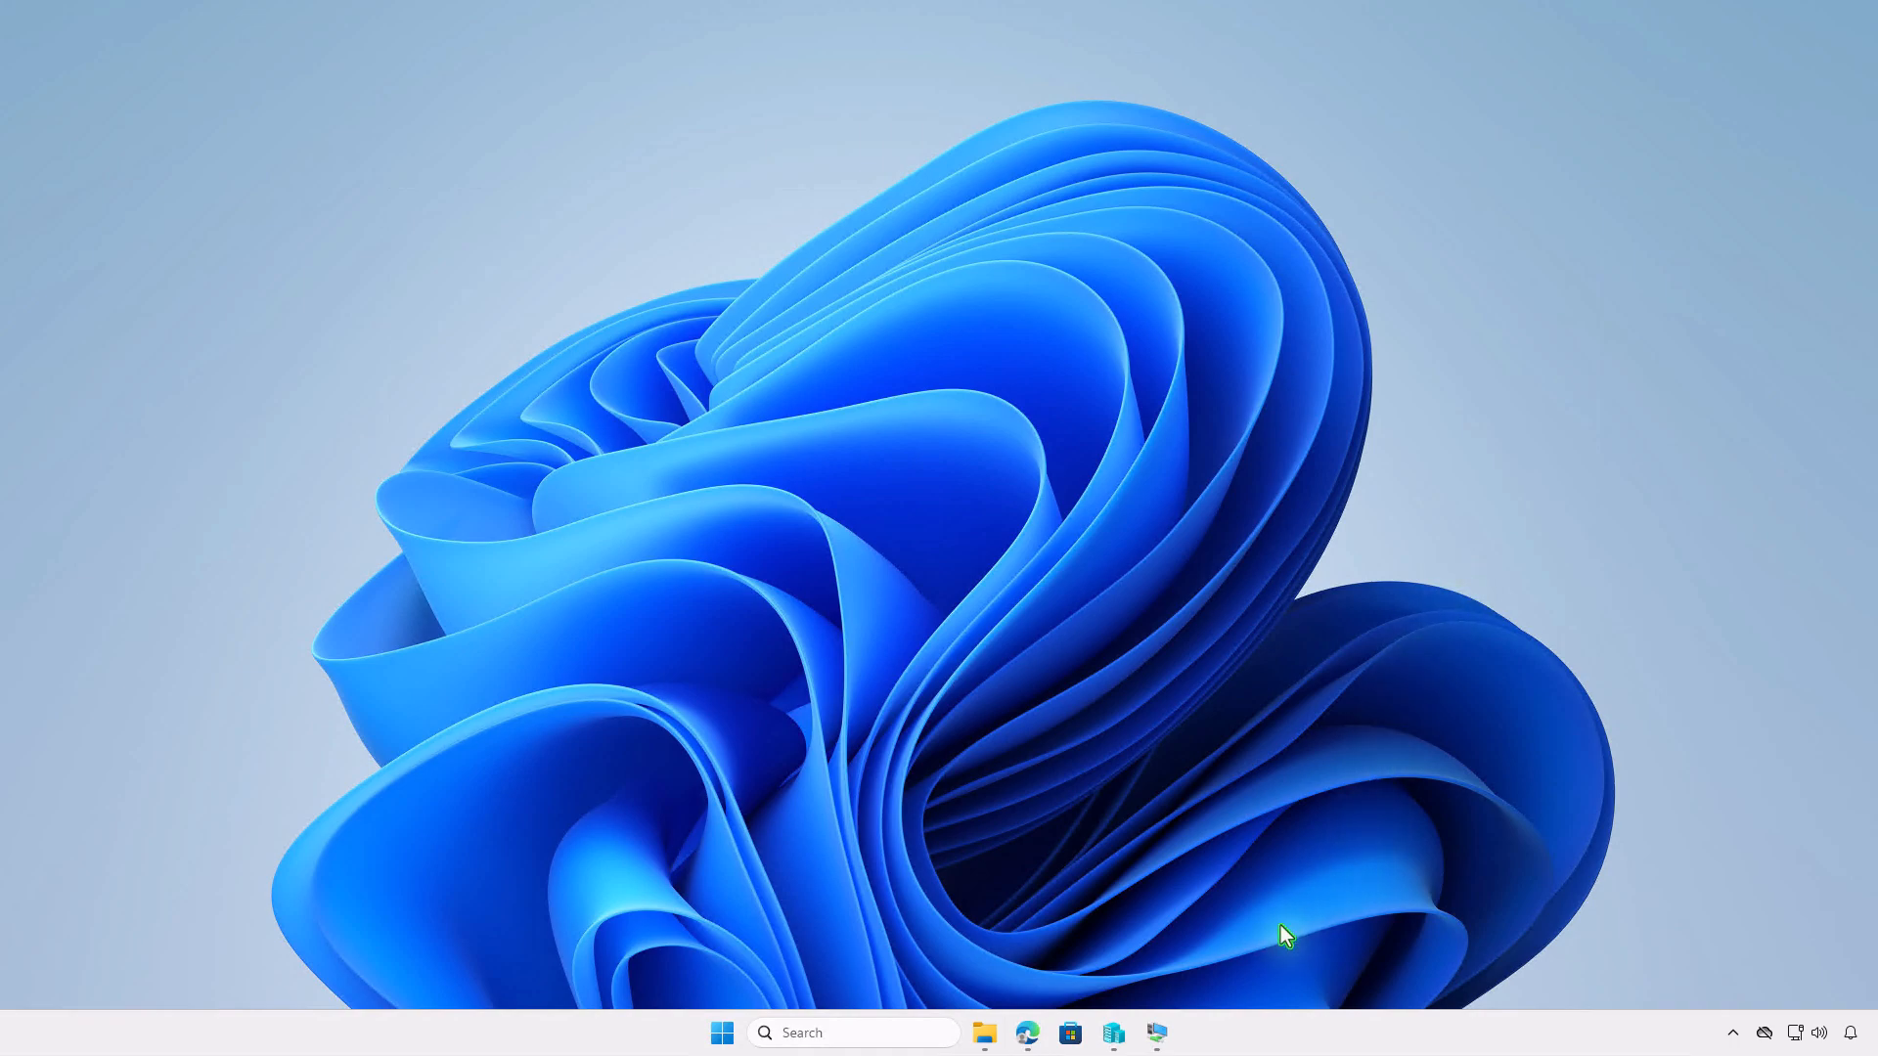
pyautogui.click(1159, 1034)
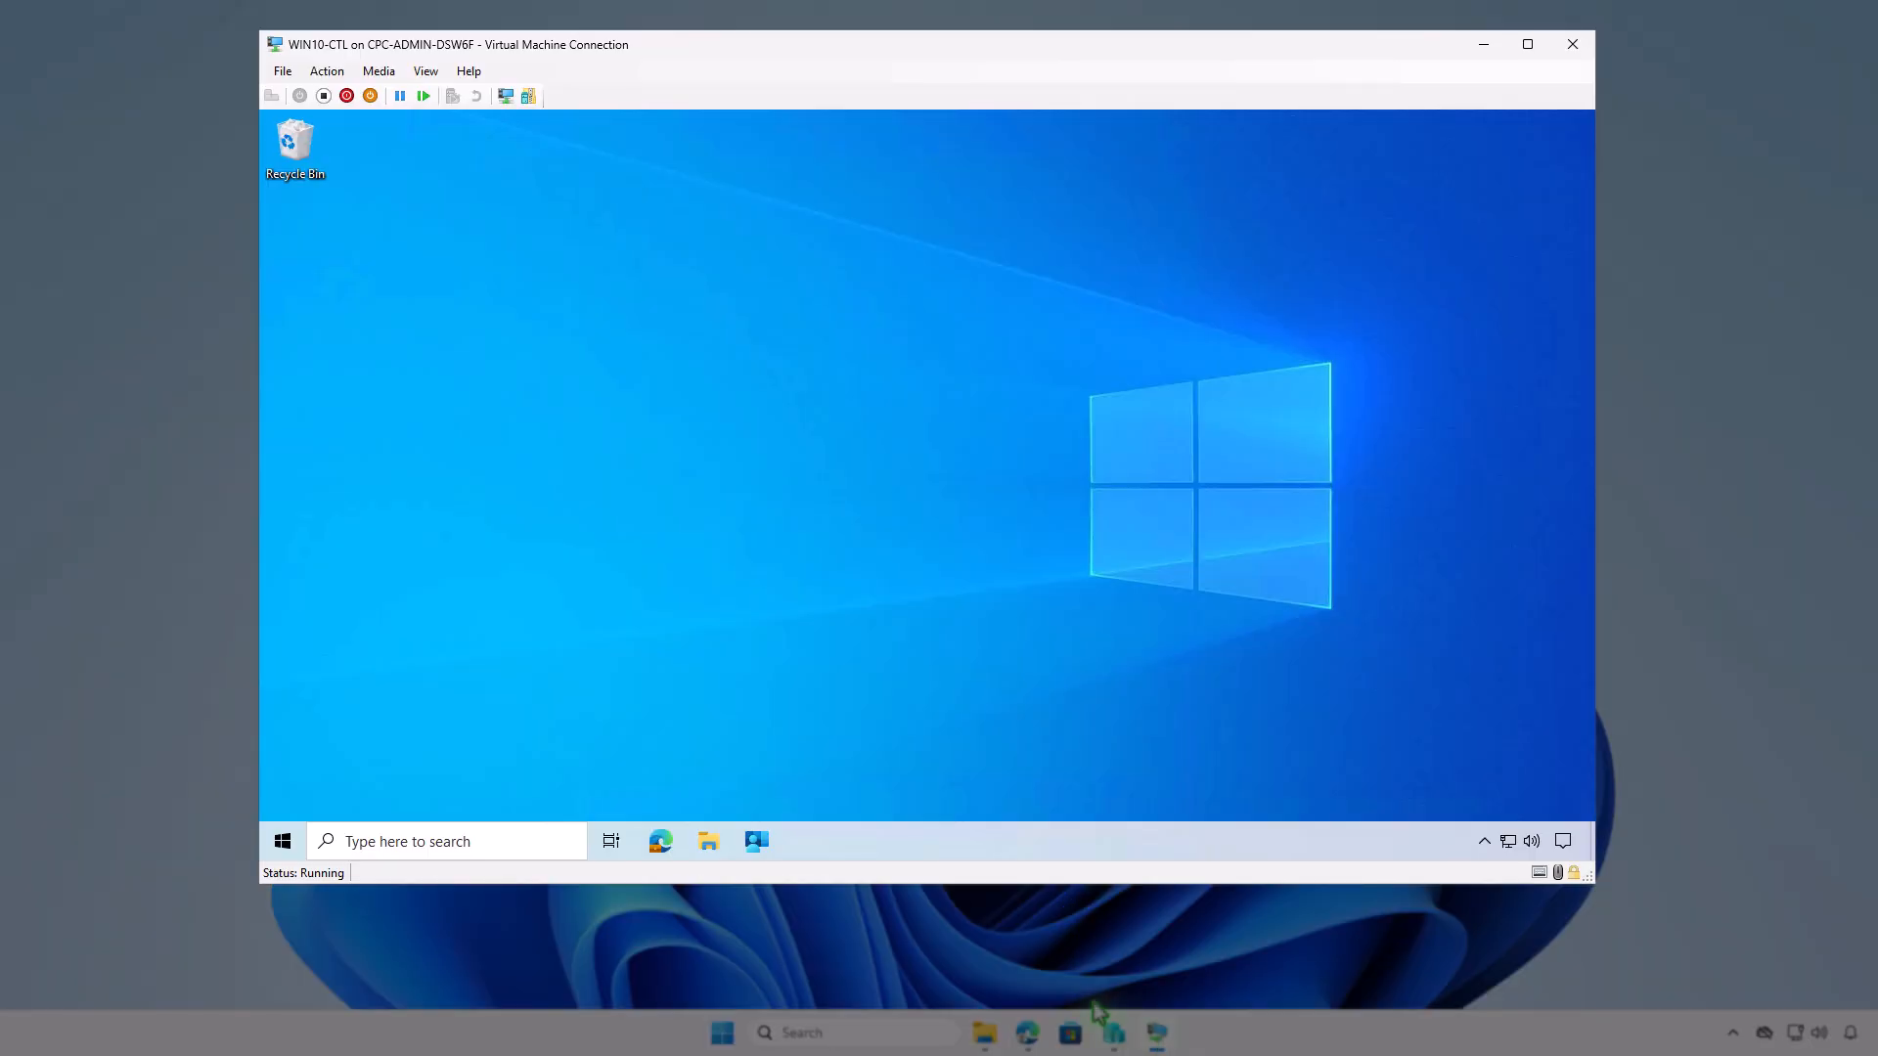
pyautogui.click(288, 849)
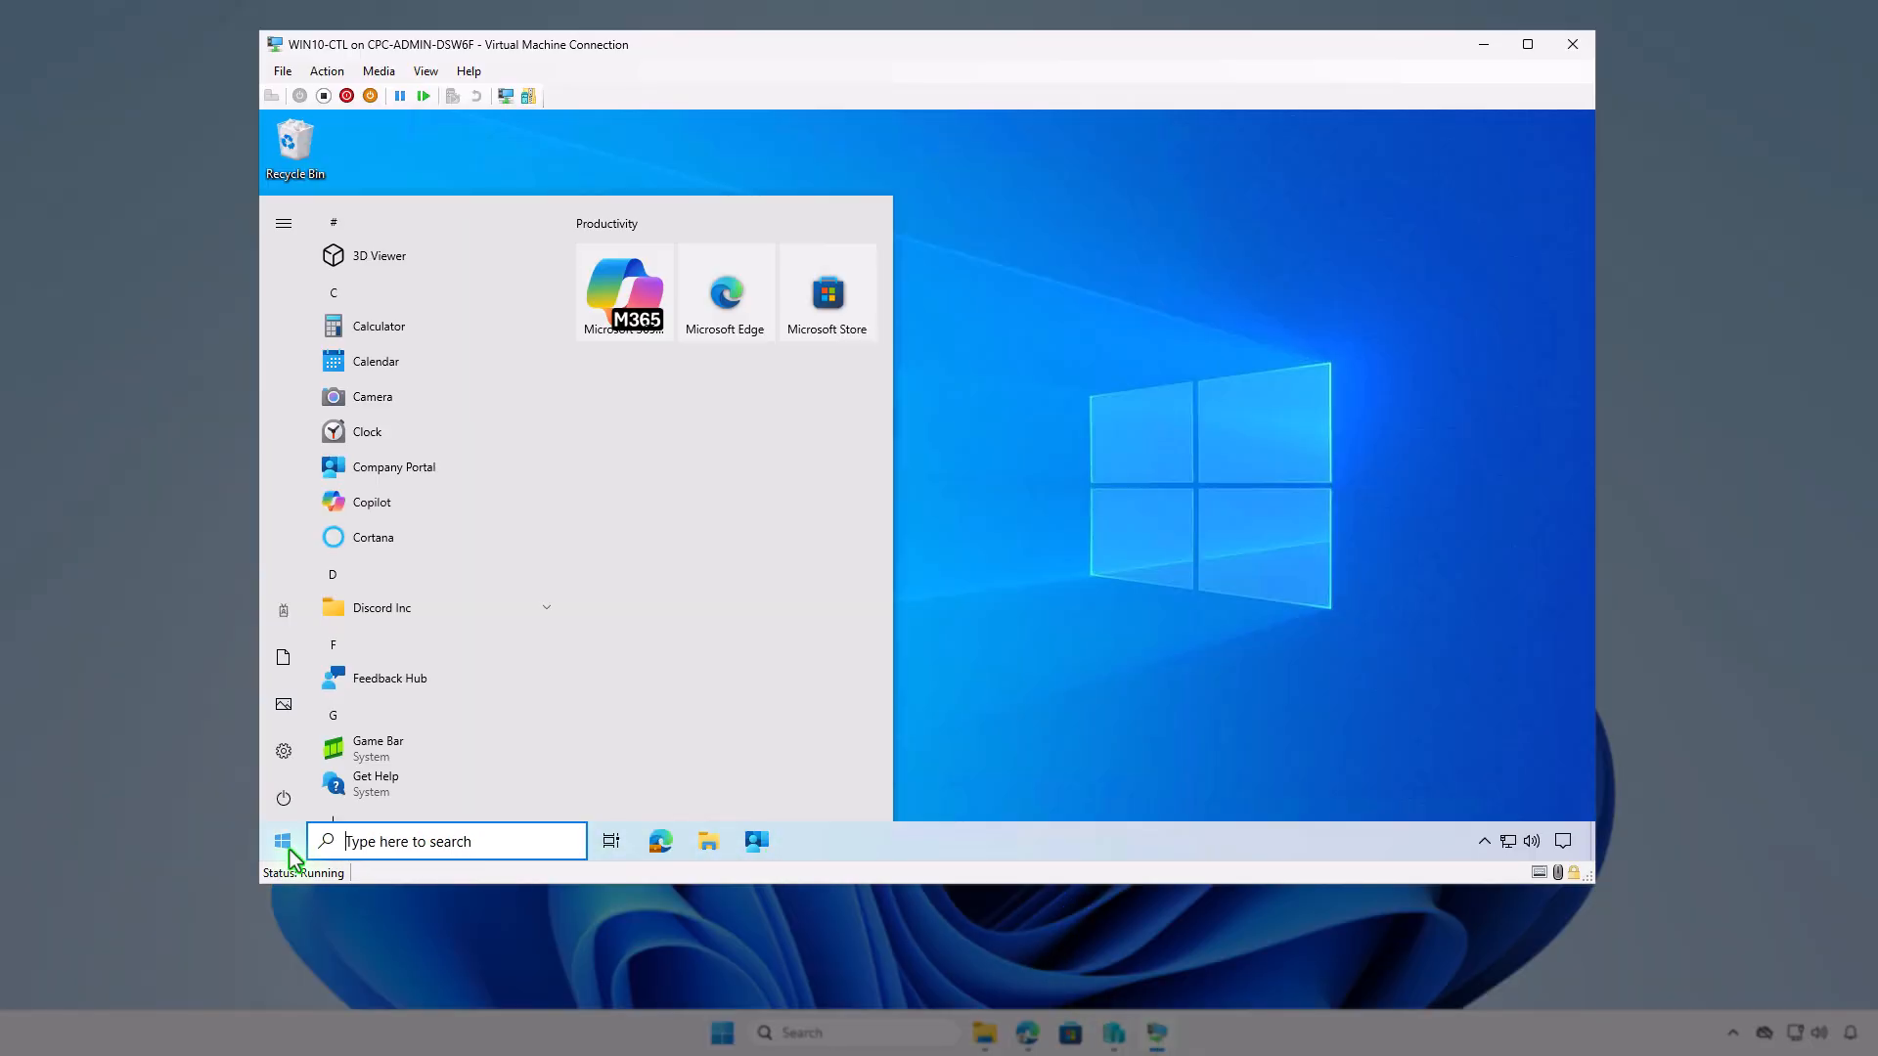
pyautogui.click(295, 628)
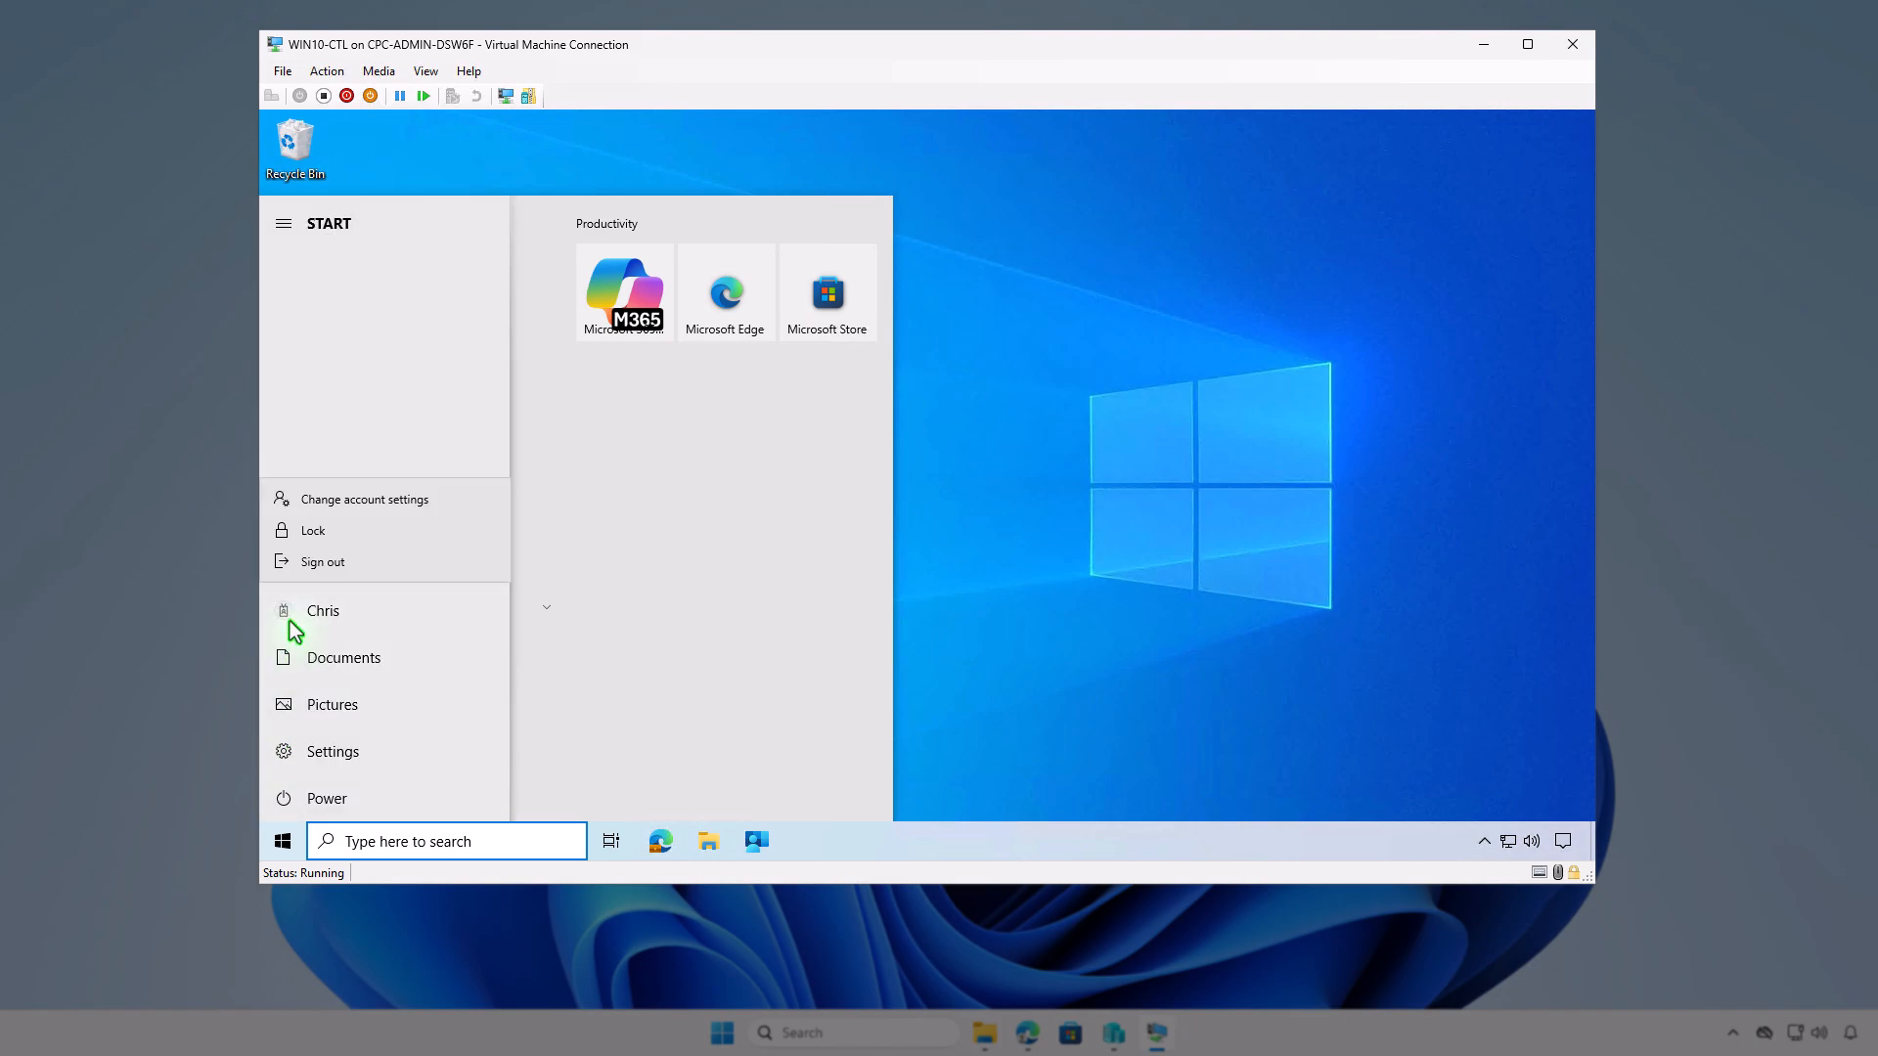
pyautogui.click(386, 501)
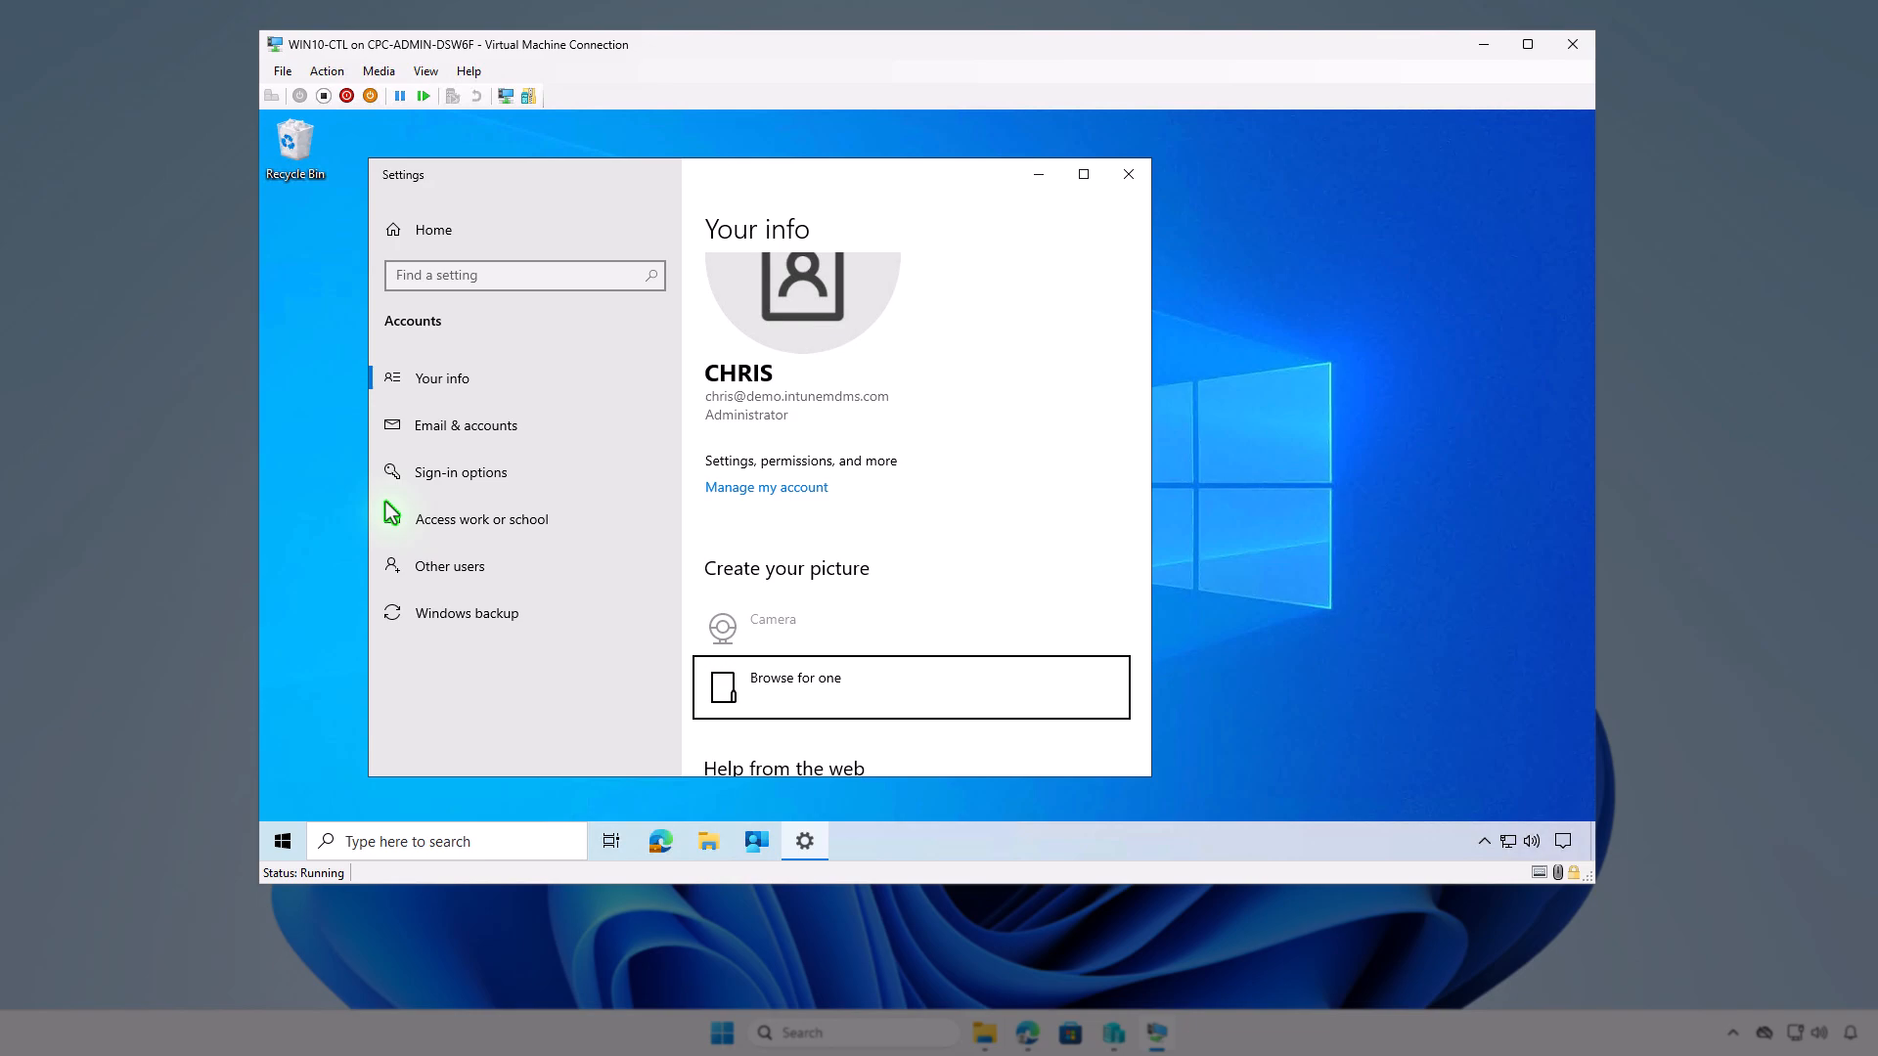
pyautogui.click(593, 520)
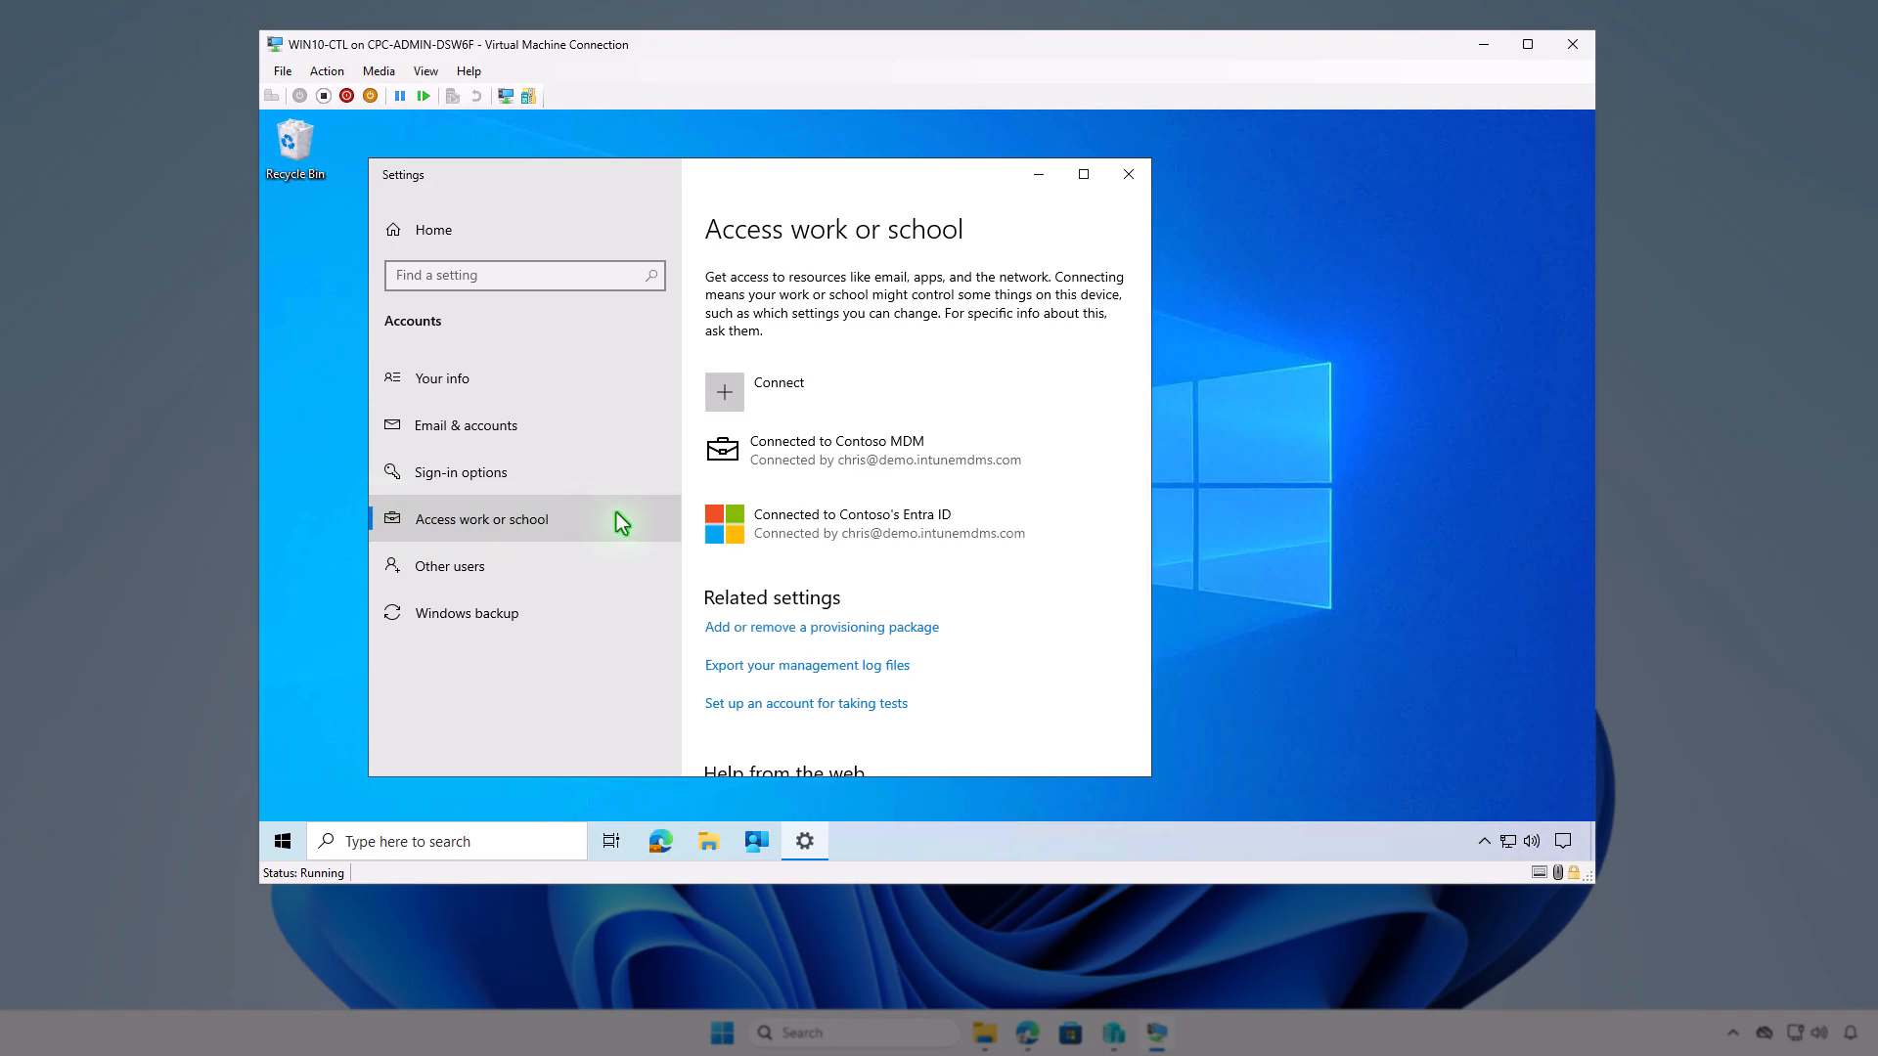
pyautogui.click(956, 466)
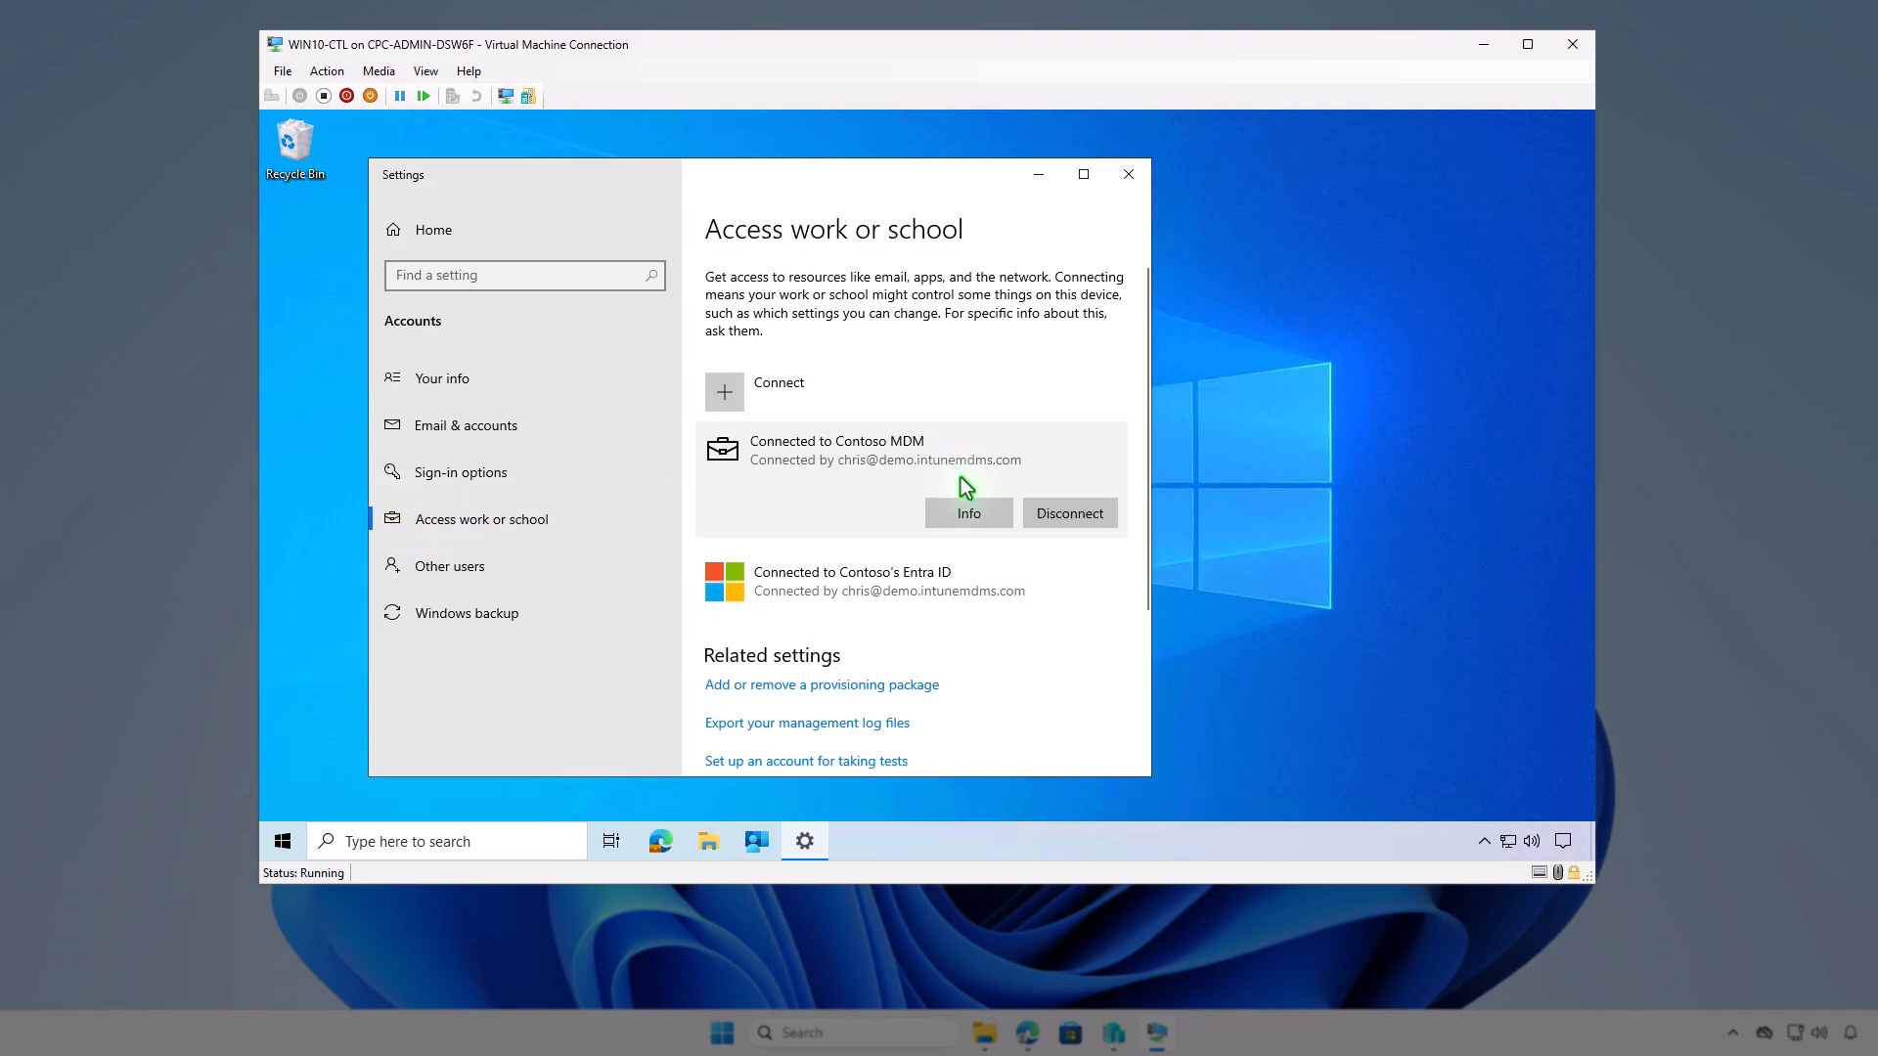
pyautogui.click(978, 508)
pyautogui.scroll(-2, 978, 508)
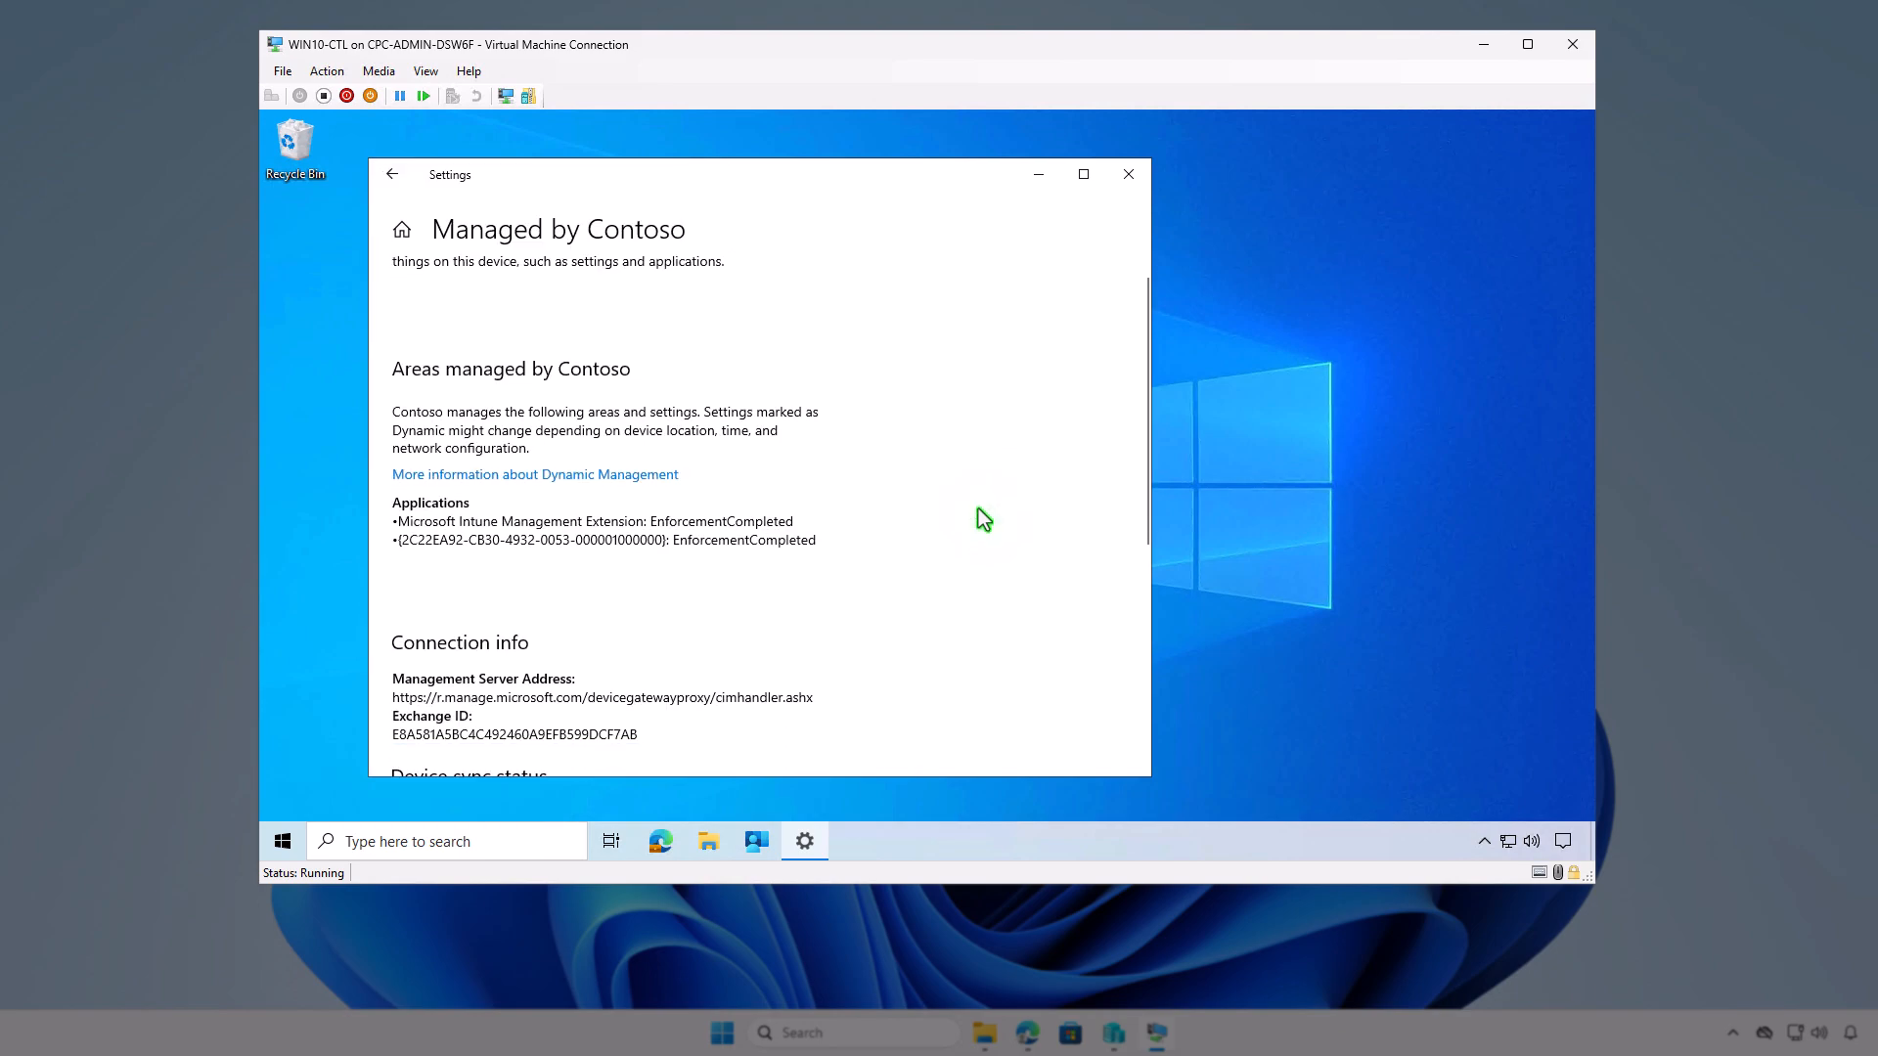
pyautogui.scroll(-4, 978, 508)
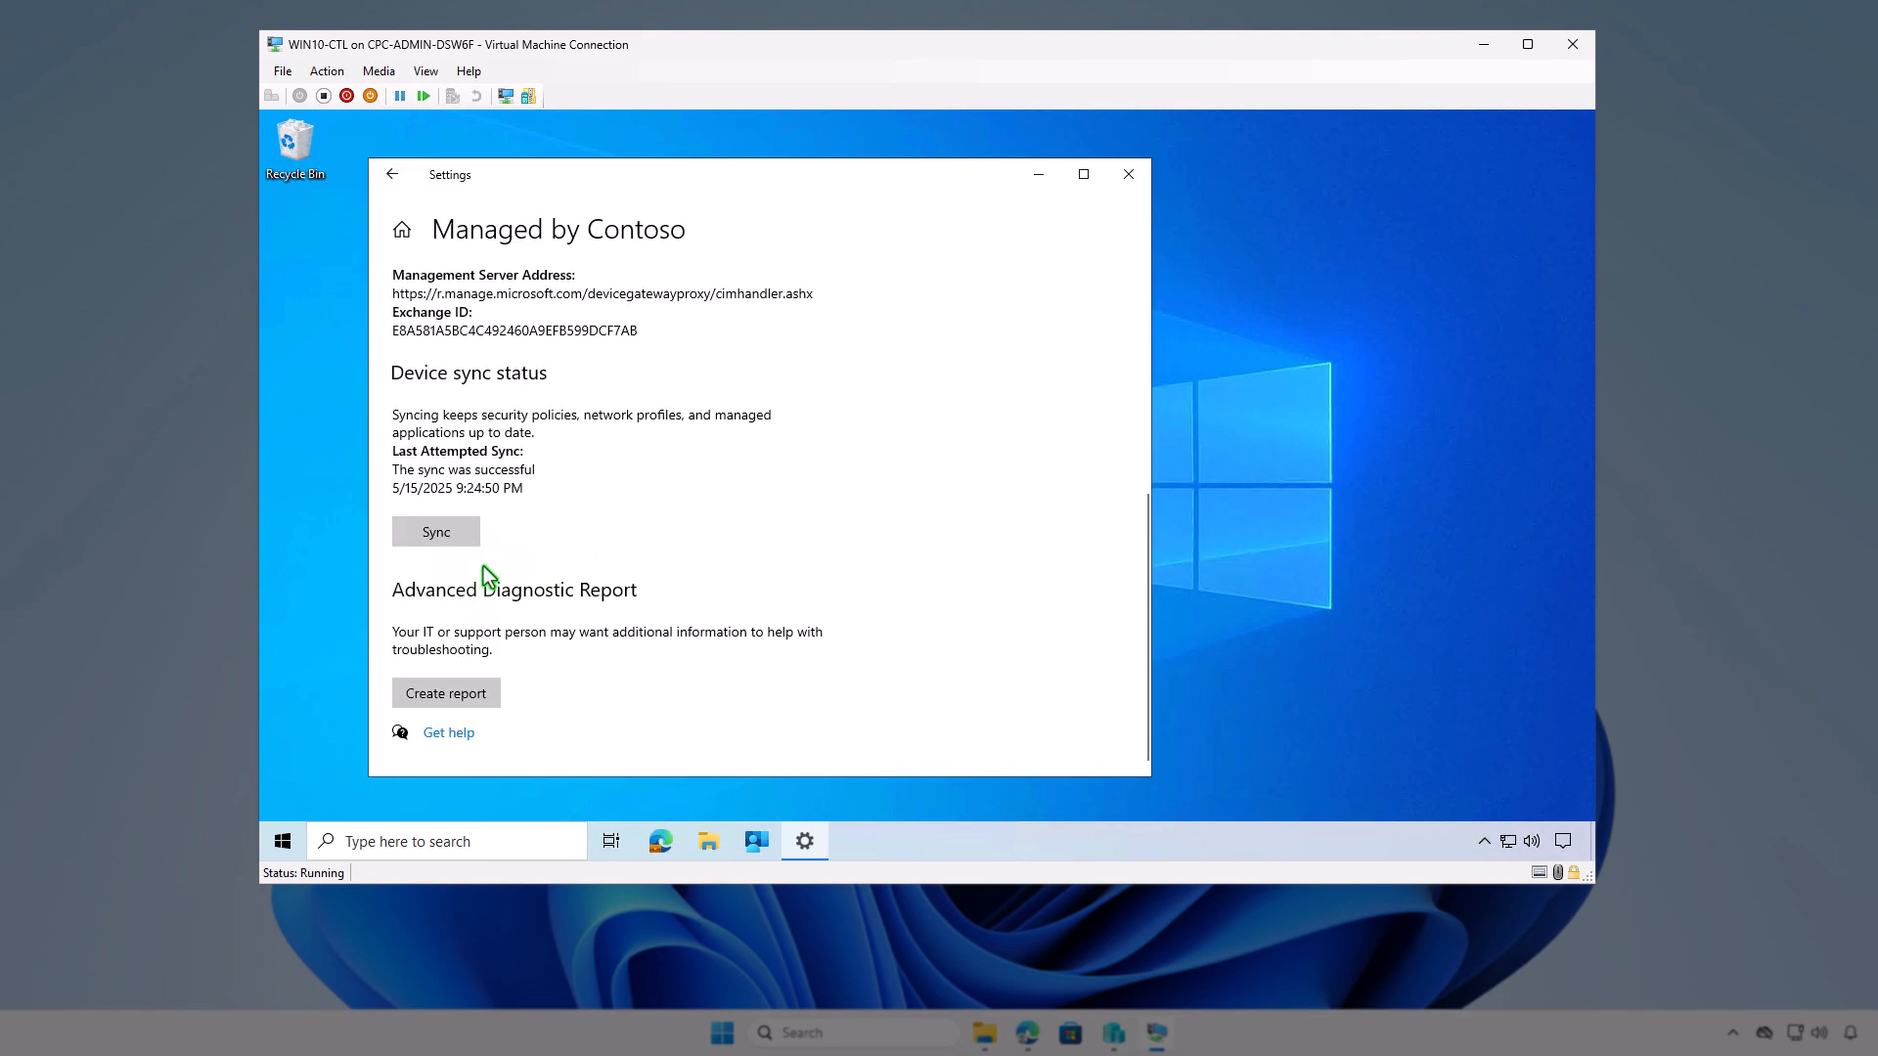
pyautogui.click(1040, 182)
# - Sync the device from the Company Portal settings and check the Intune software distribution notifications
pyautogui.click(759, 842)
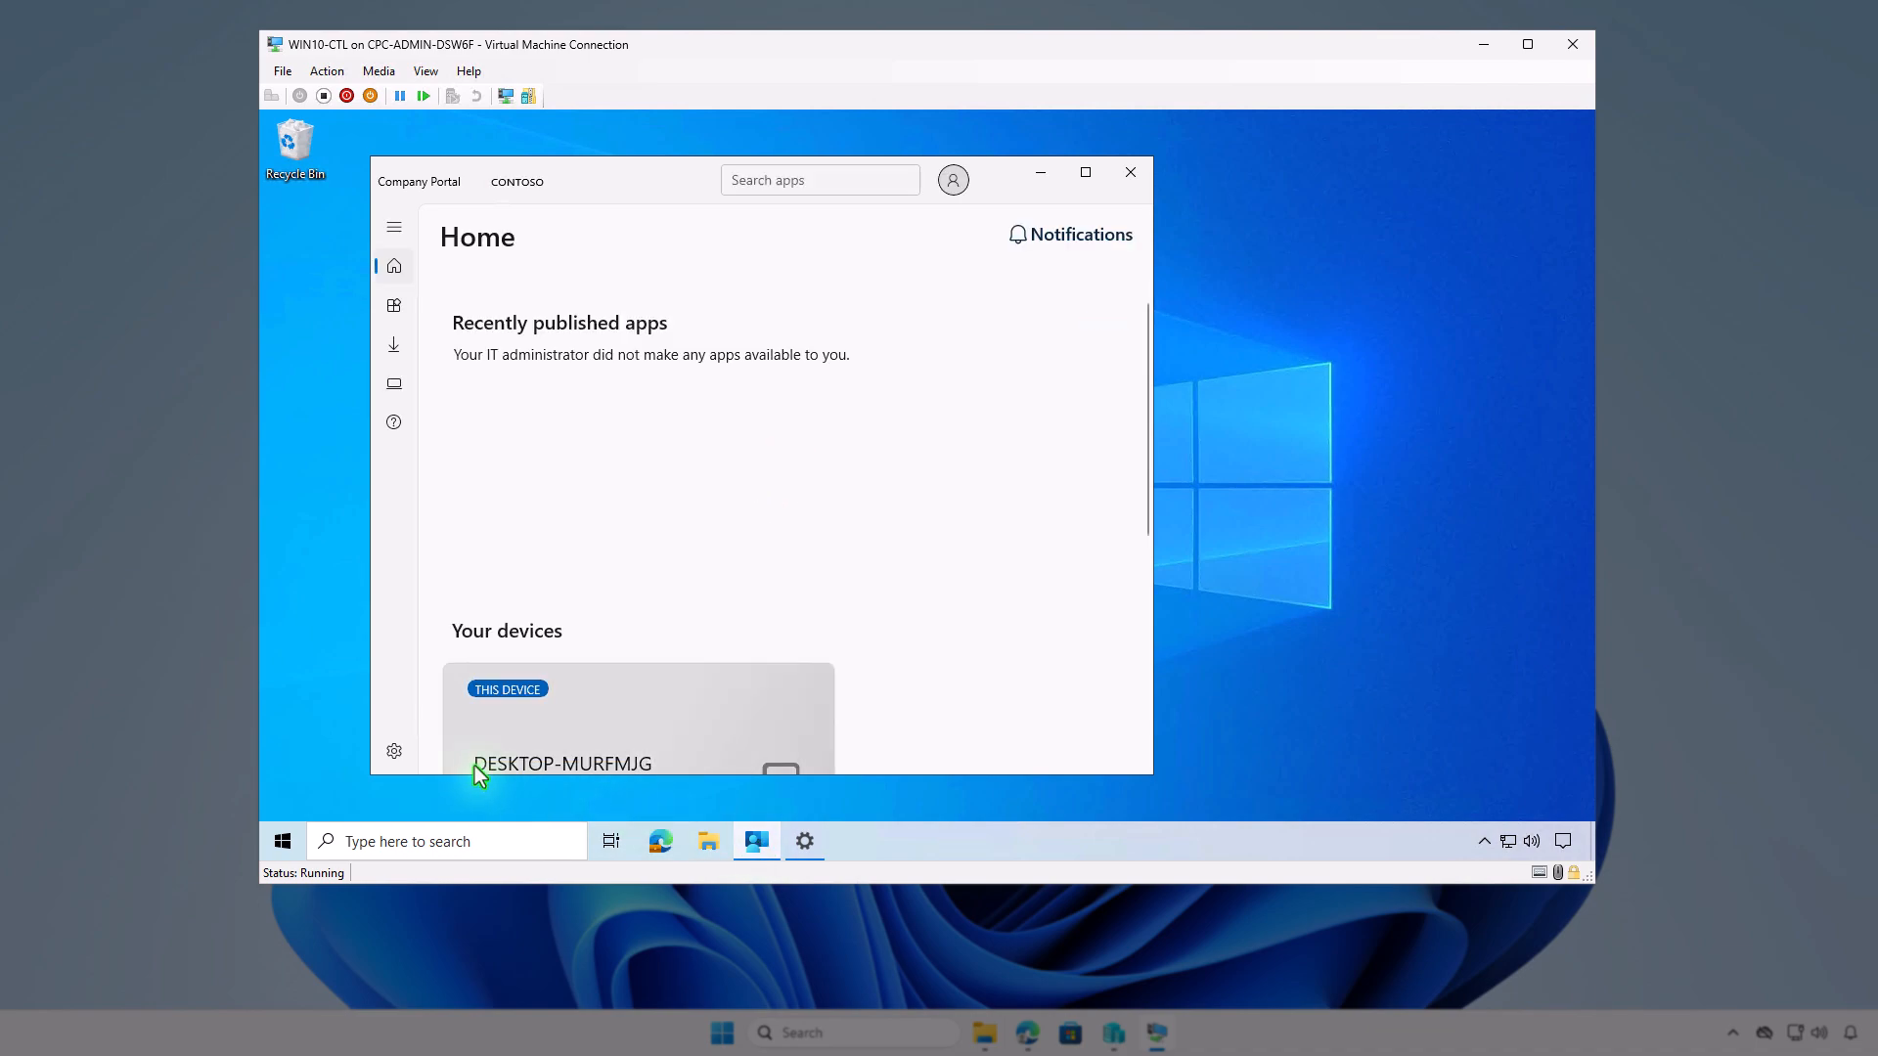
pyautogui.click(406, 751)
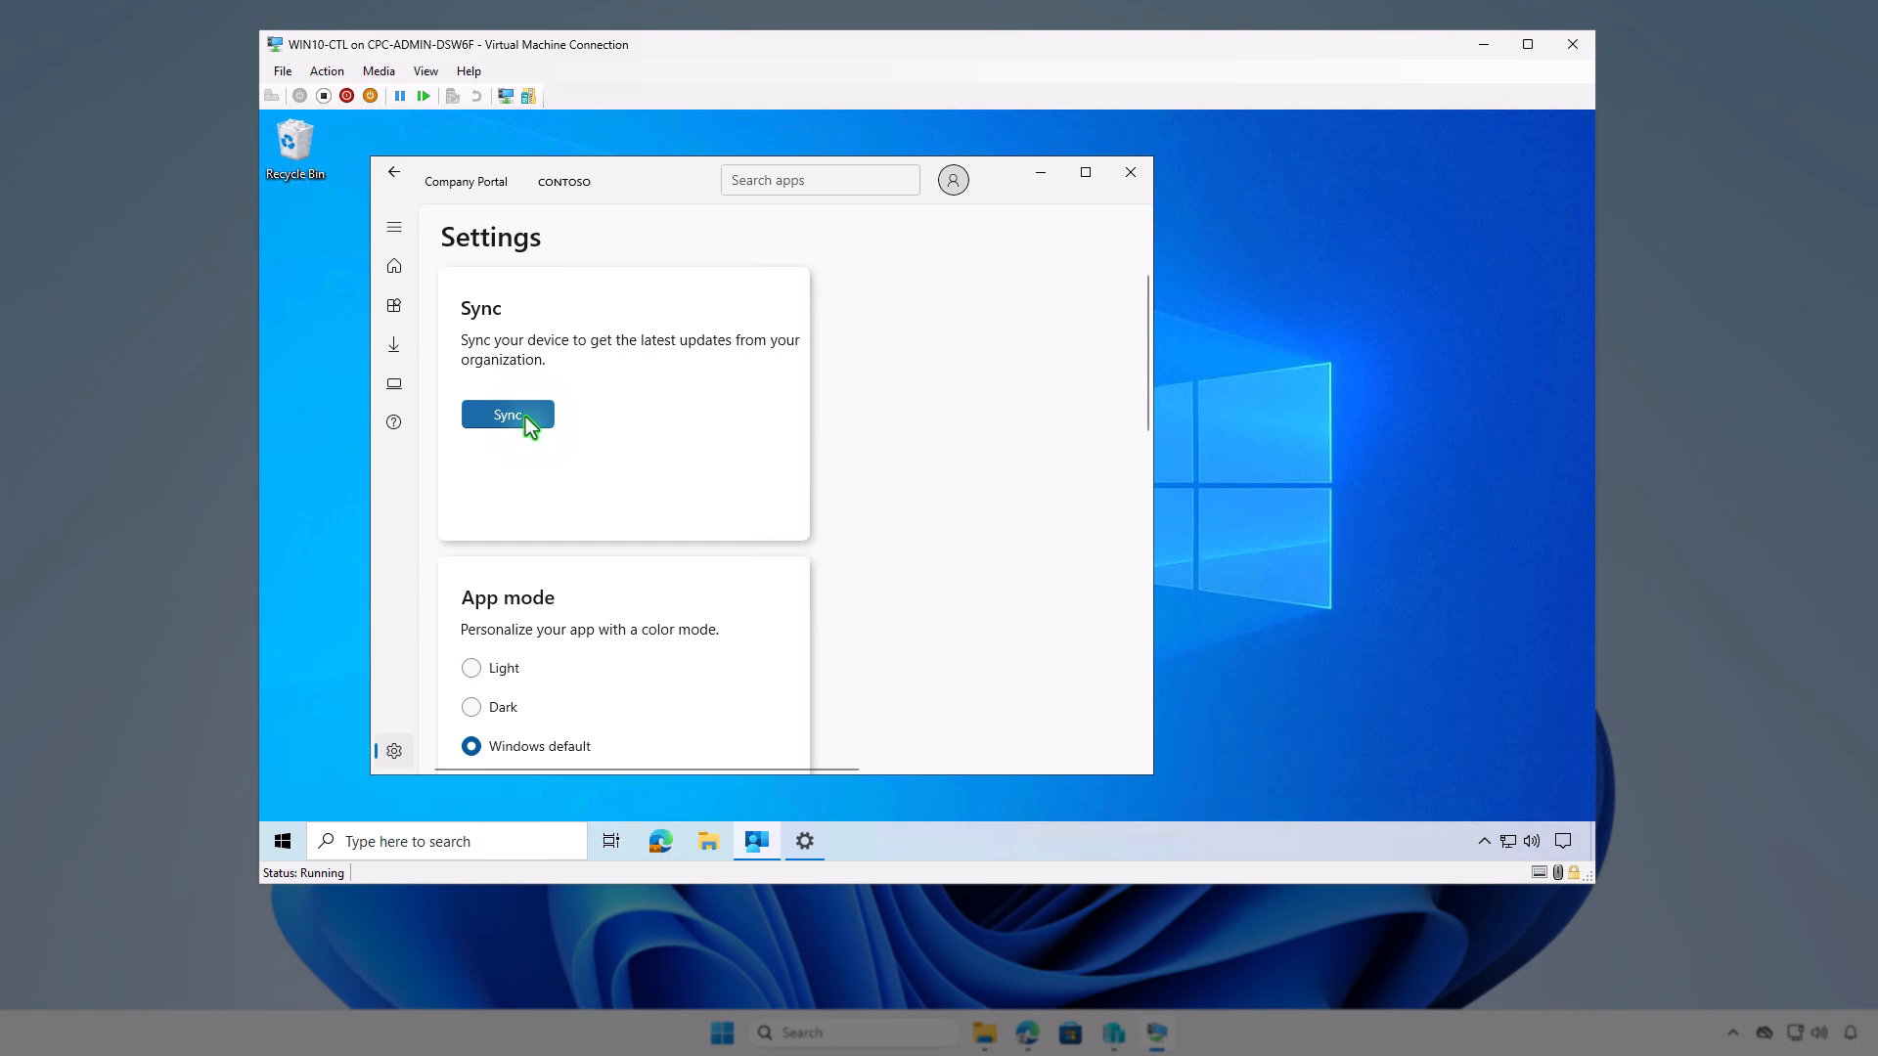
pyautogui.click(526, 416)
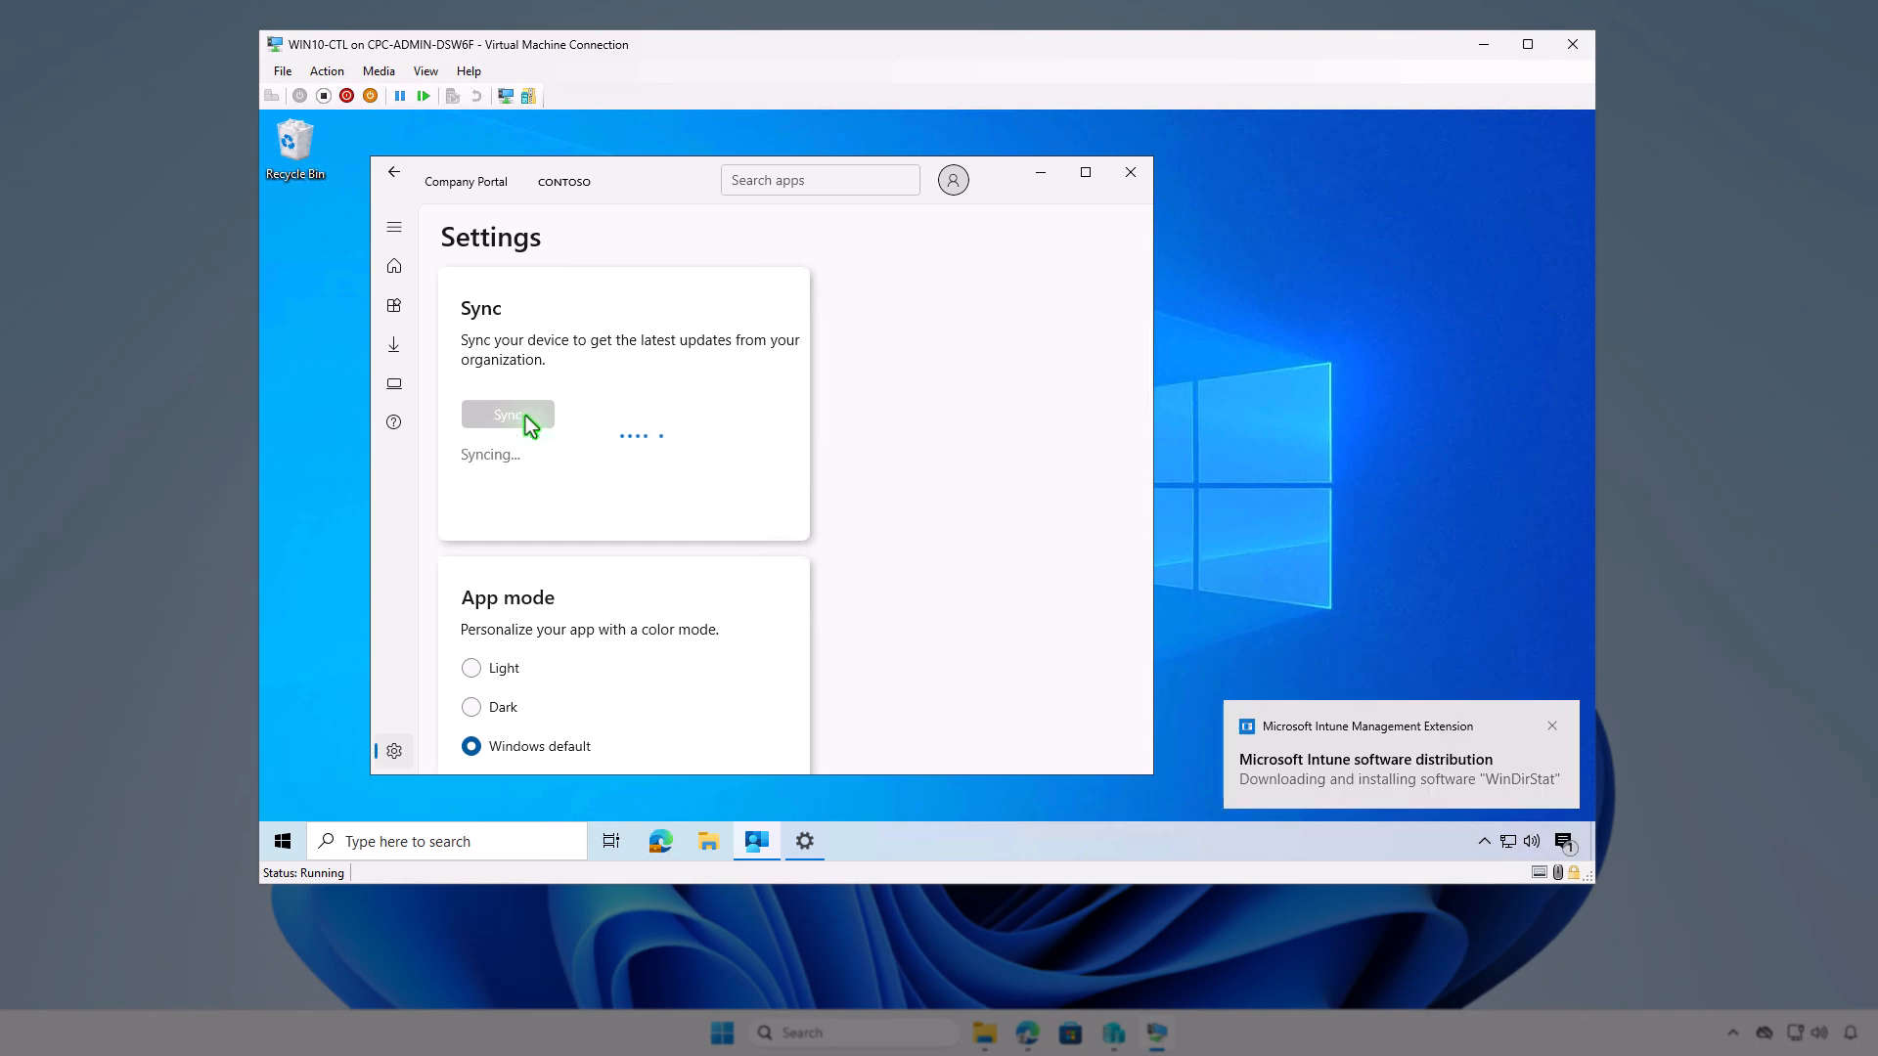
pyautogui.click(1565, 843)
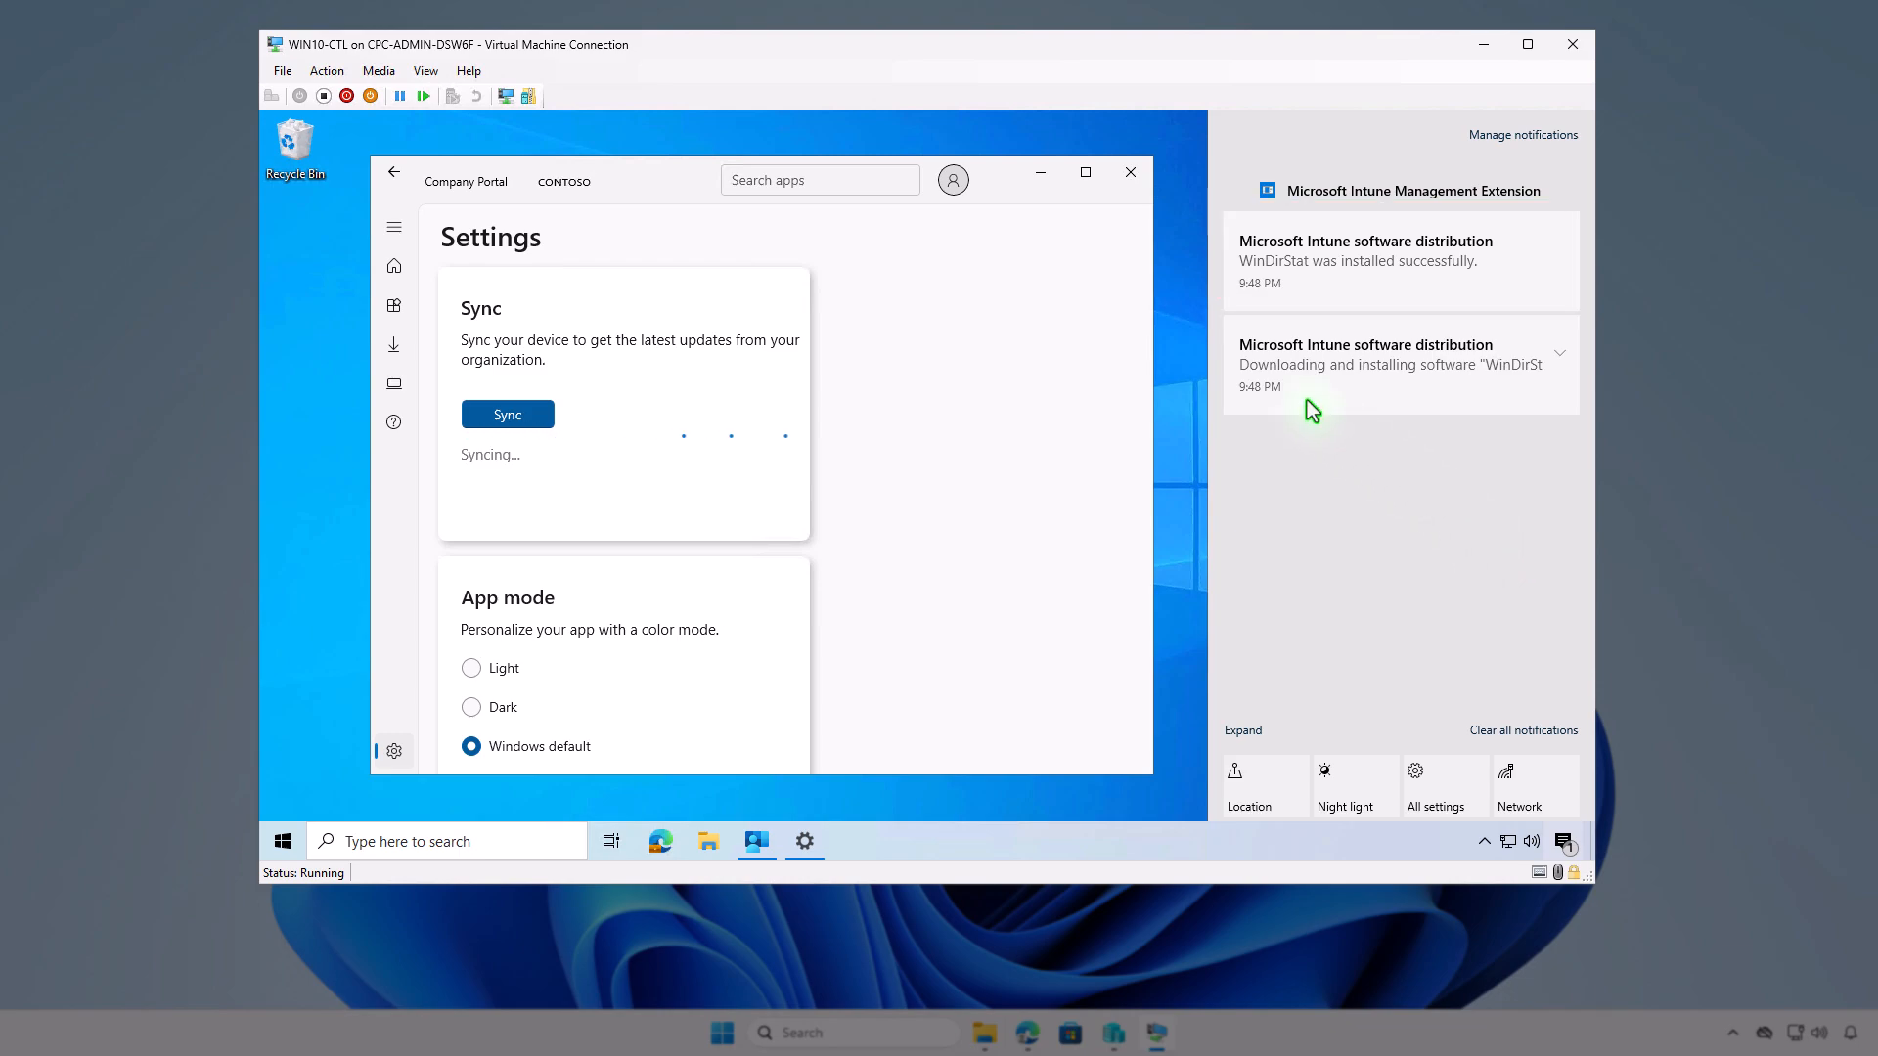
pyautogui.click(1046, 177)
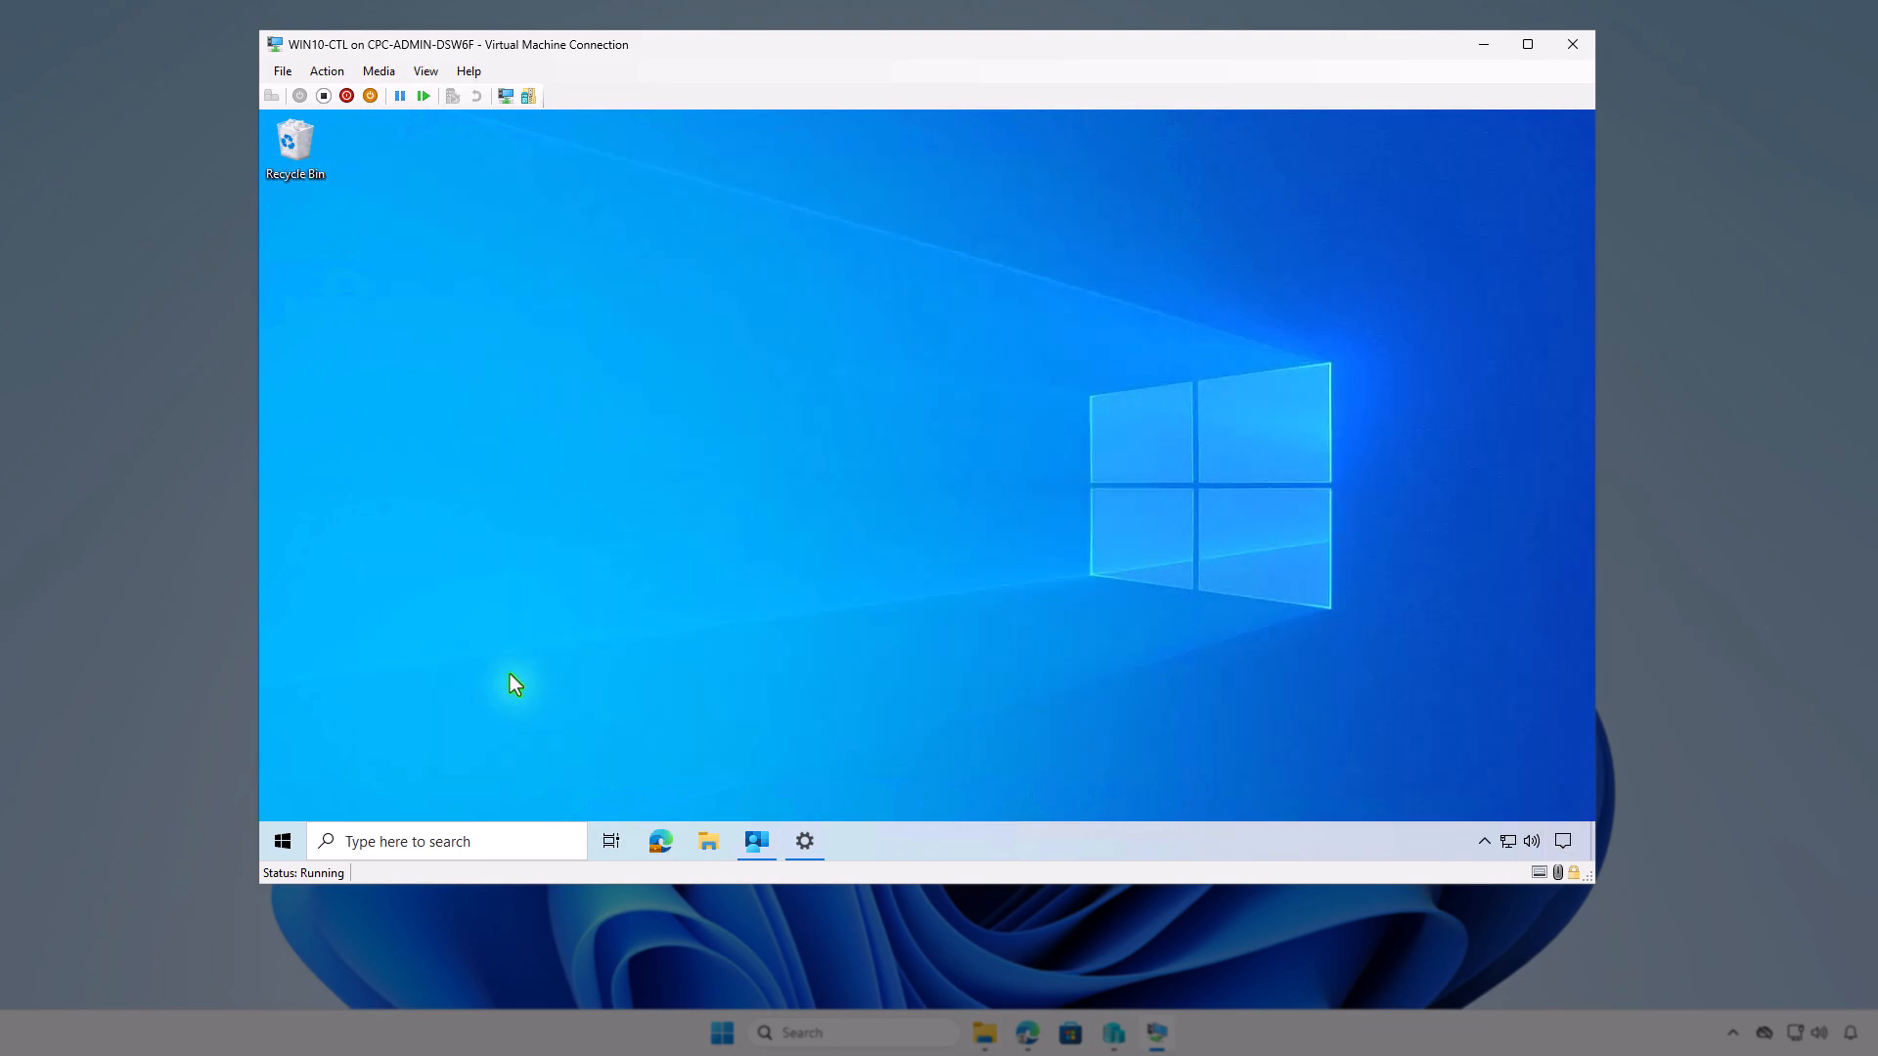
# - Search the virtual machine's installed apps for "windi" to check for WinDirStat, and close the settings window
pyautogui.rightClick(289, 843)
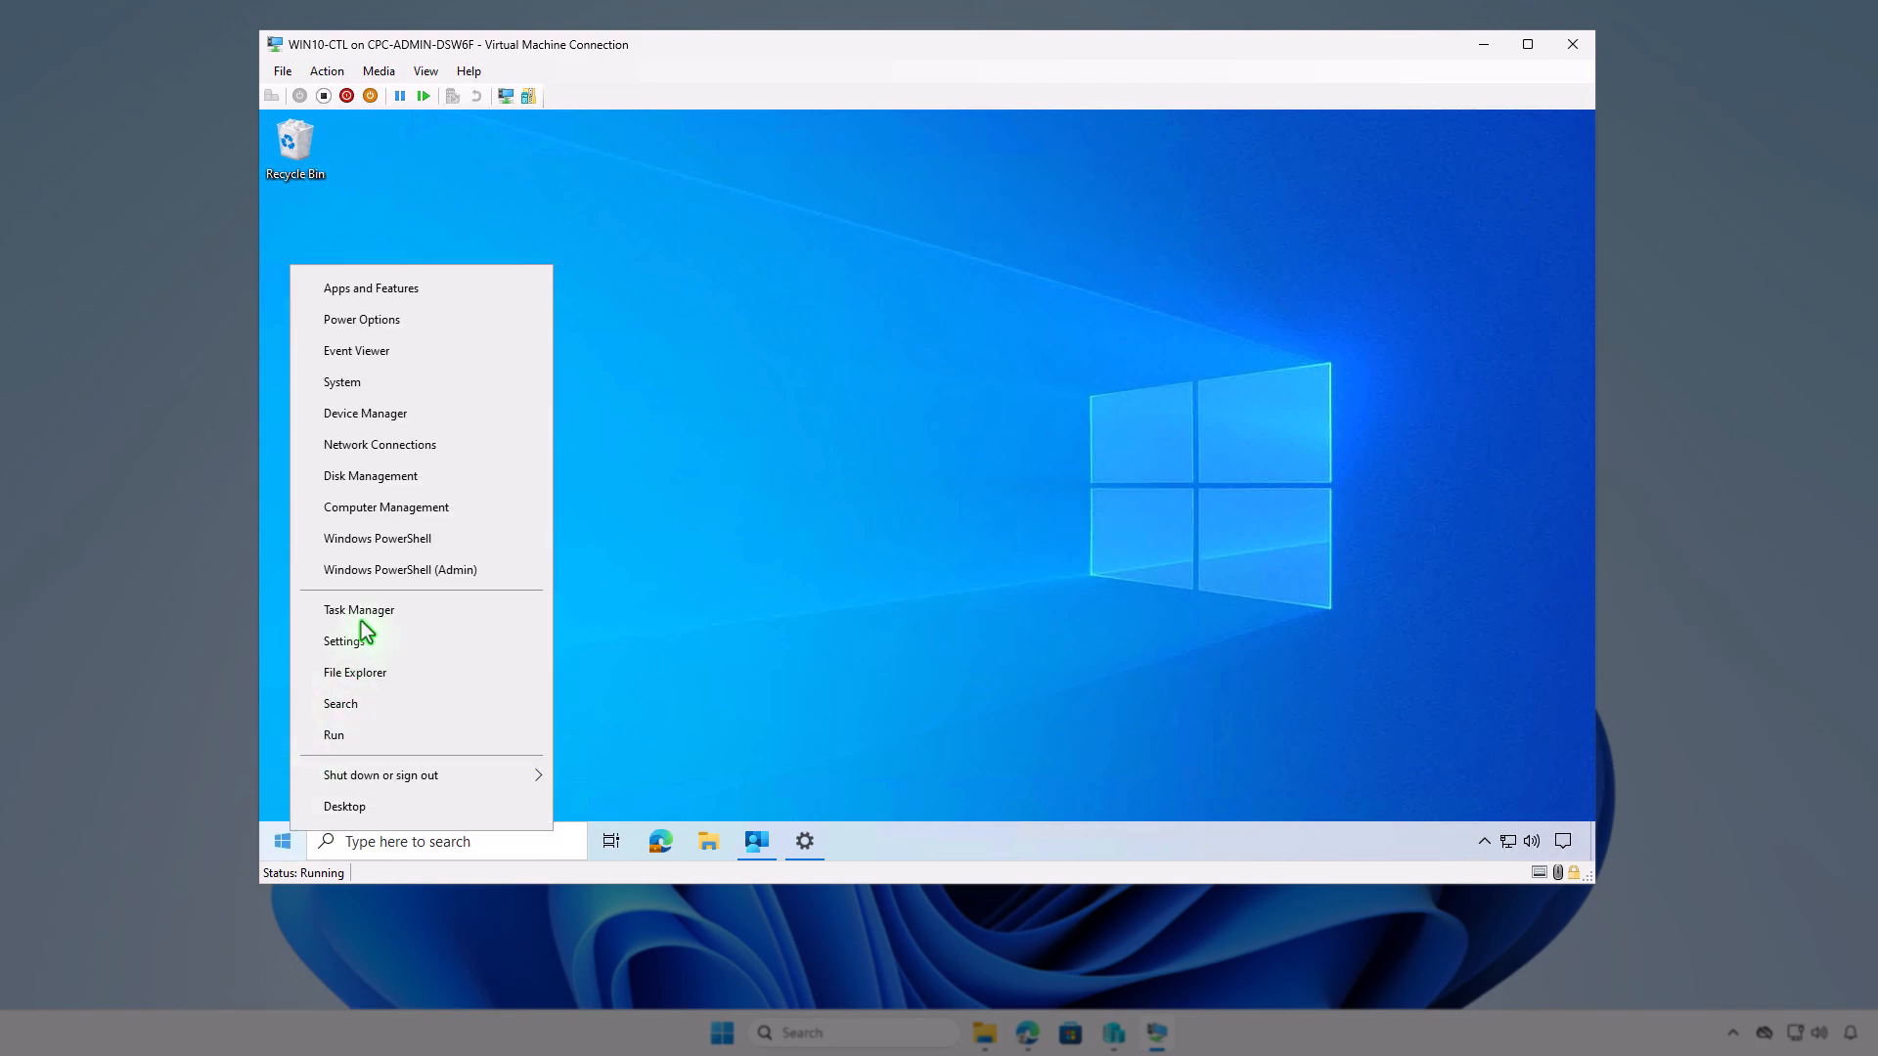
pyautogui.click(473, 292)
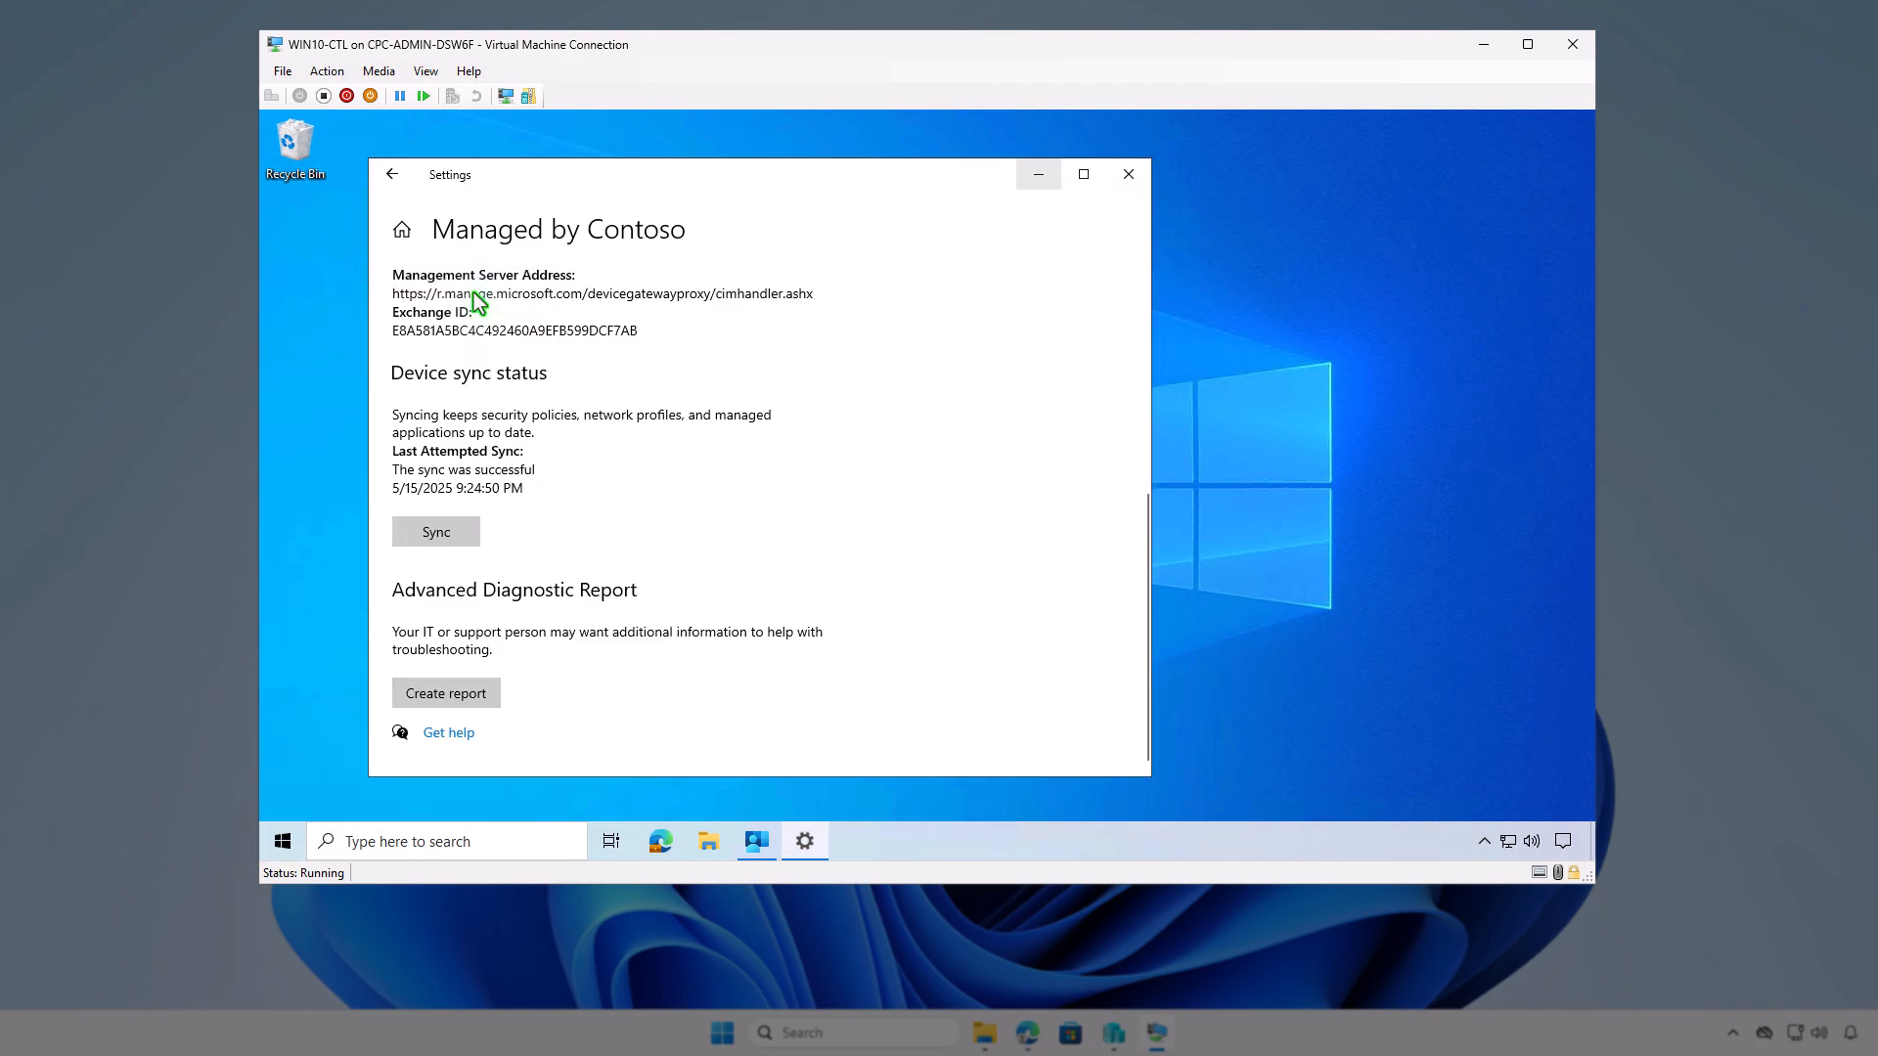
pyautogui.click(838, 562)
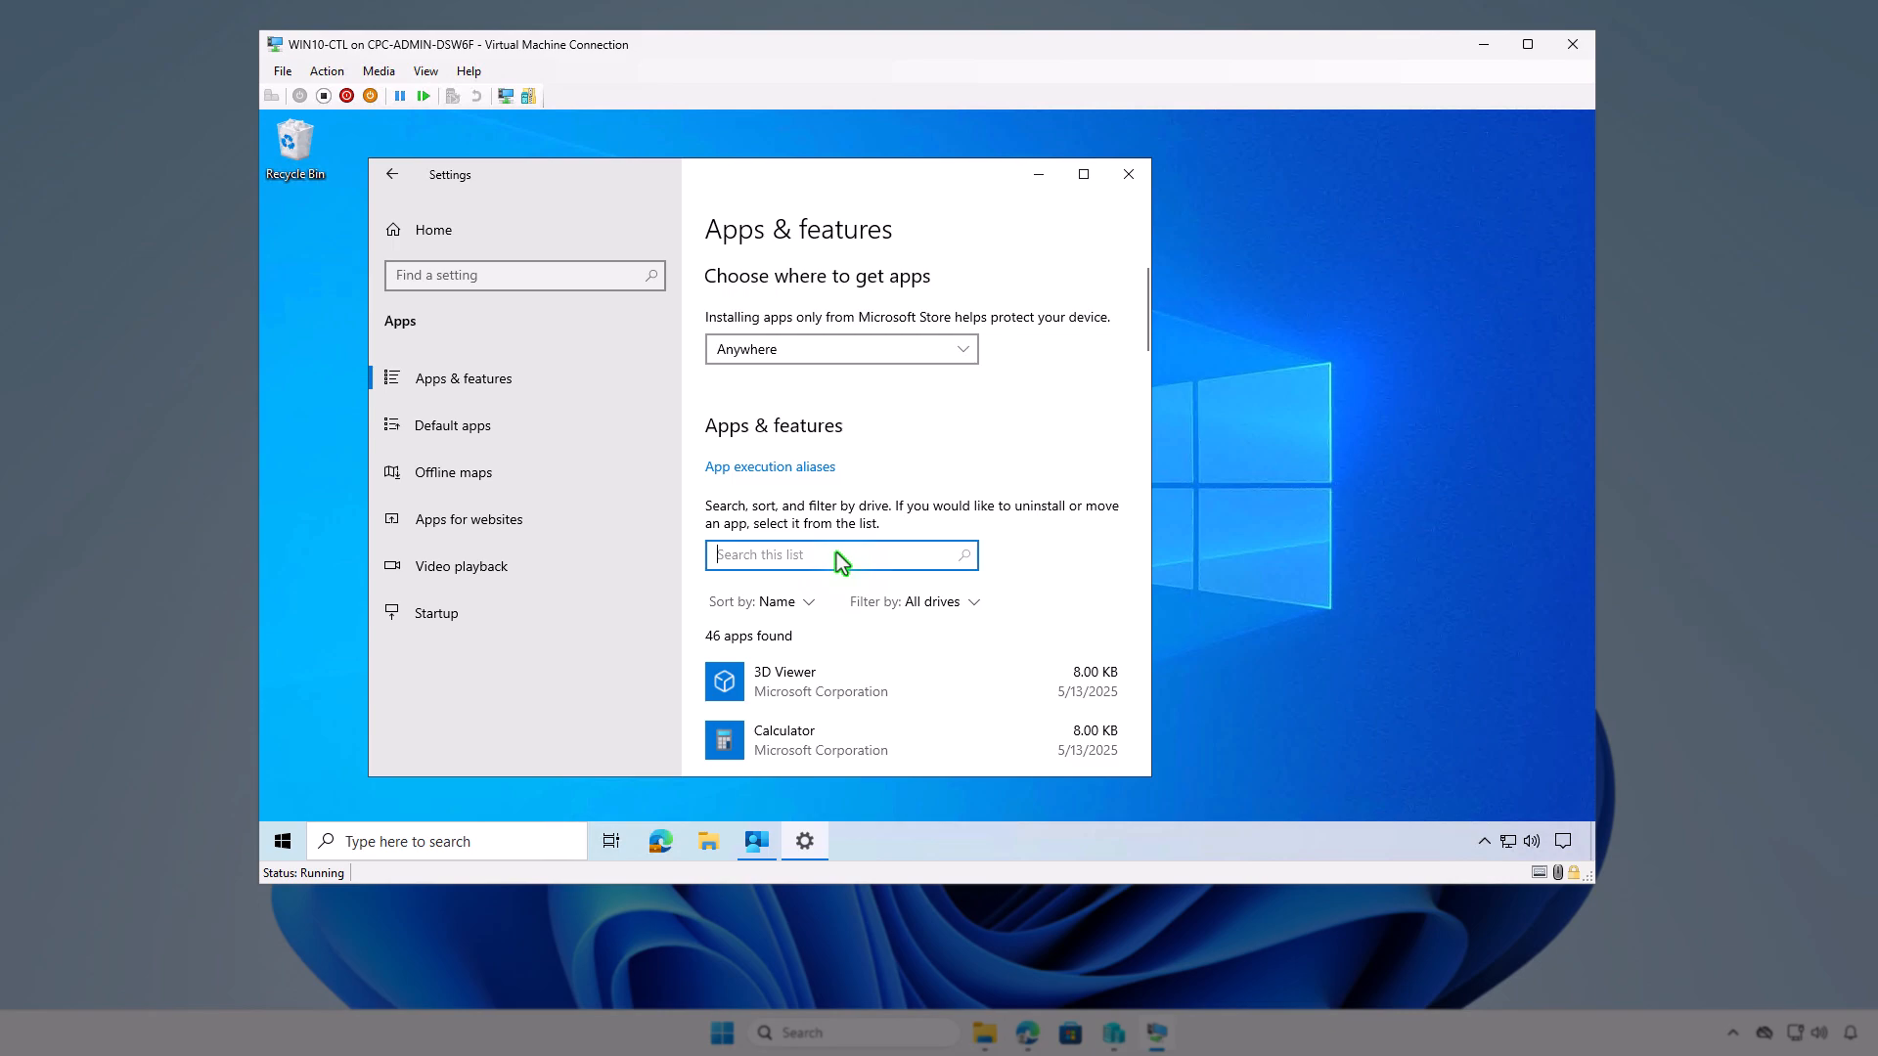
pyautogui.write('wind')
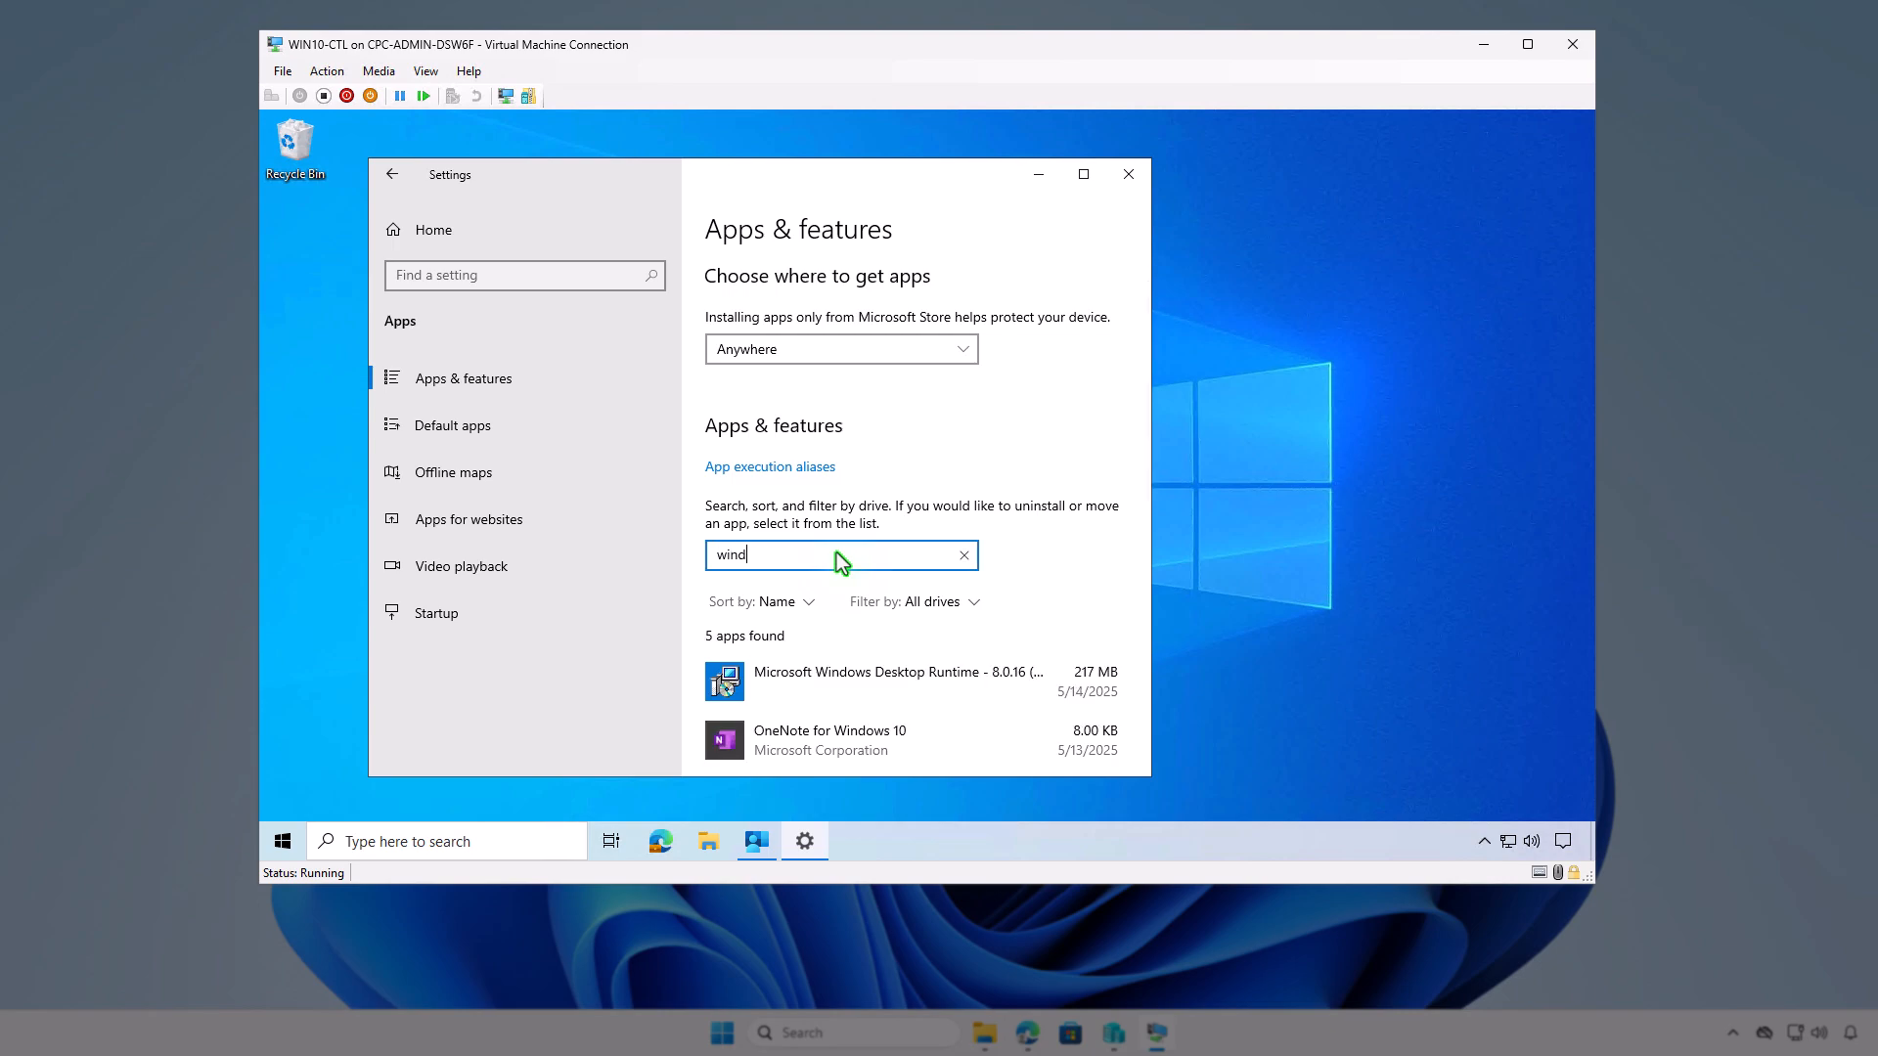
pyautogui.write('i')
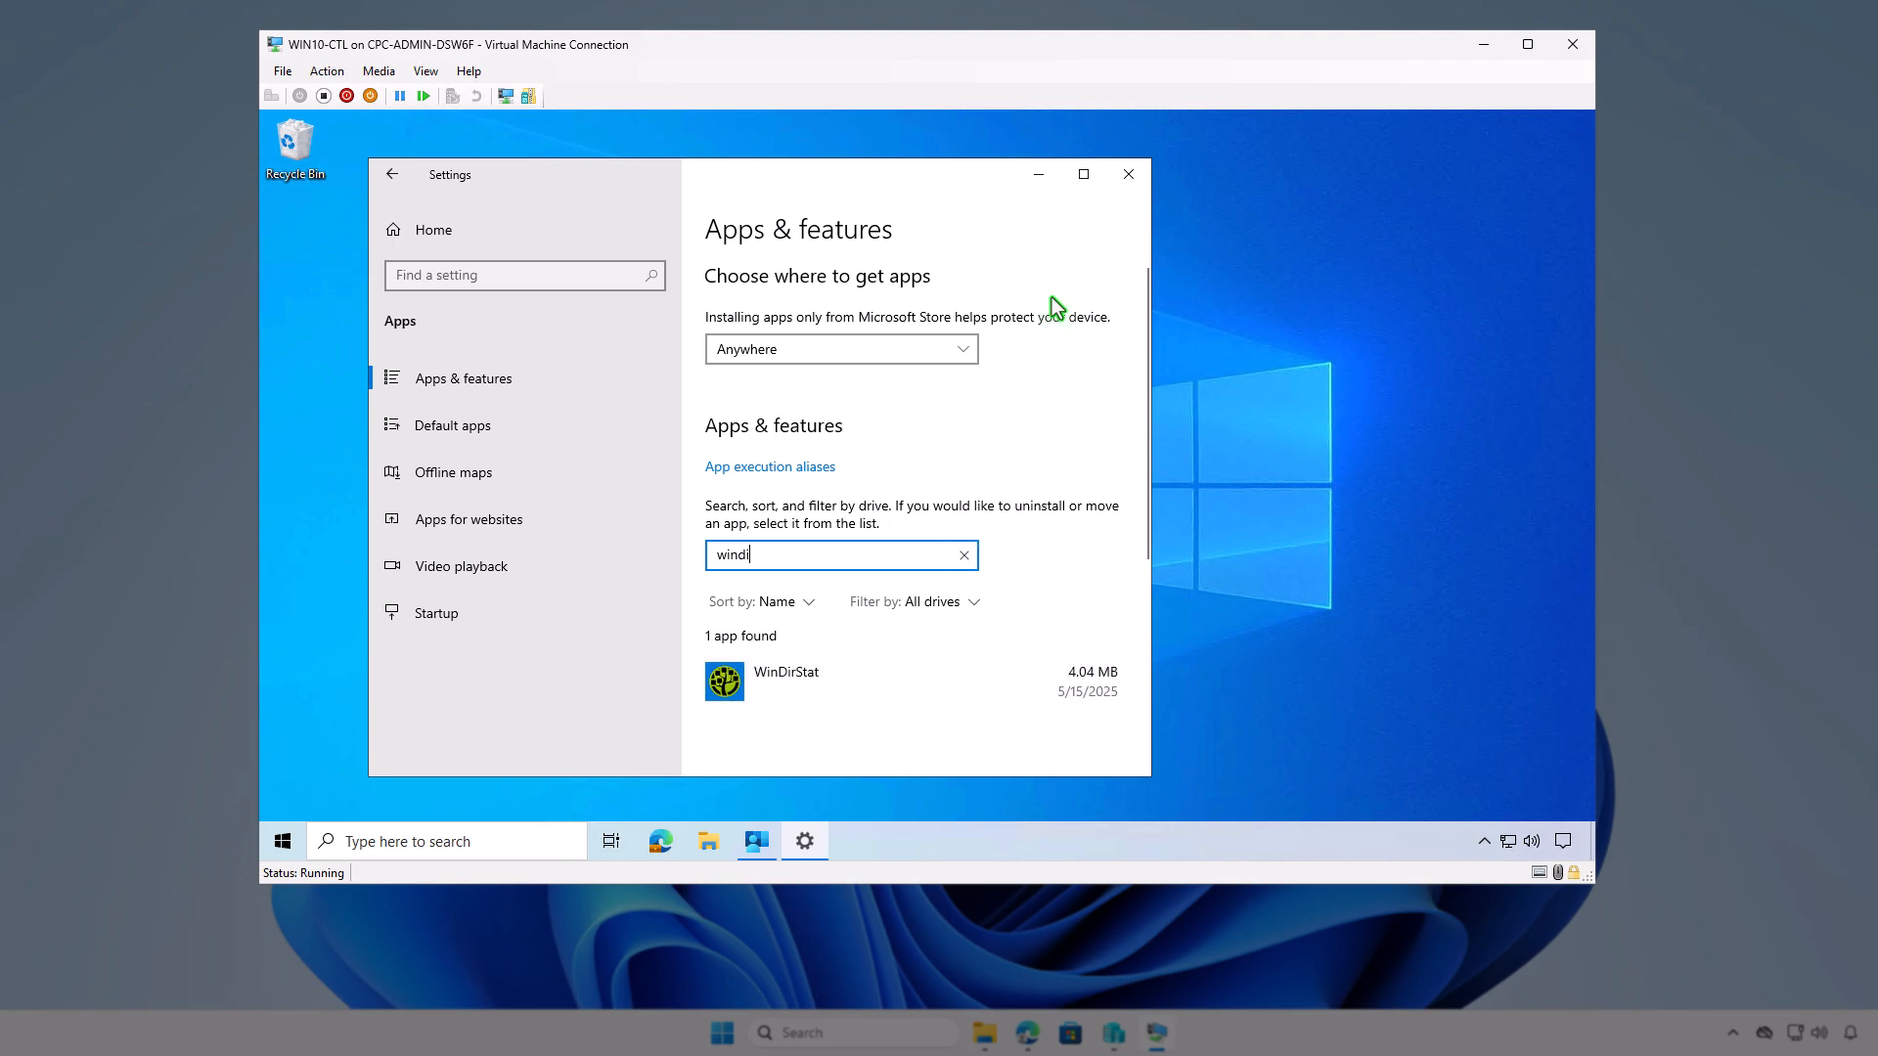
pyautogui.click(1135, 173)
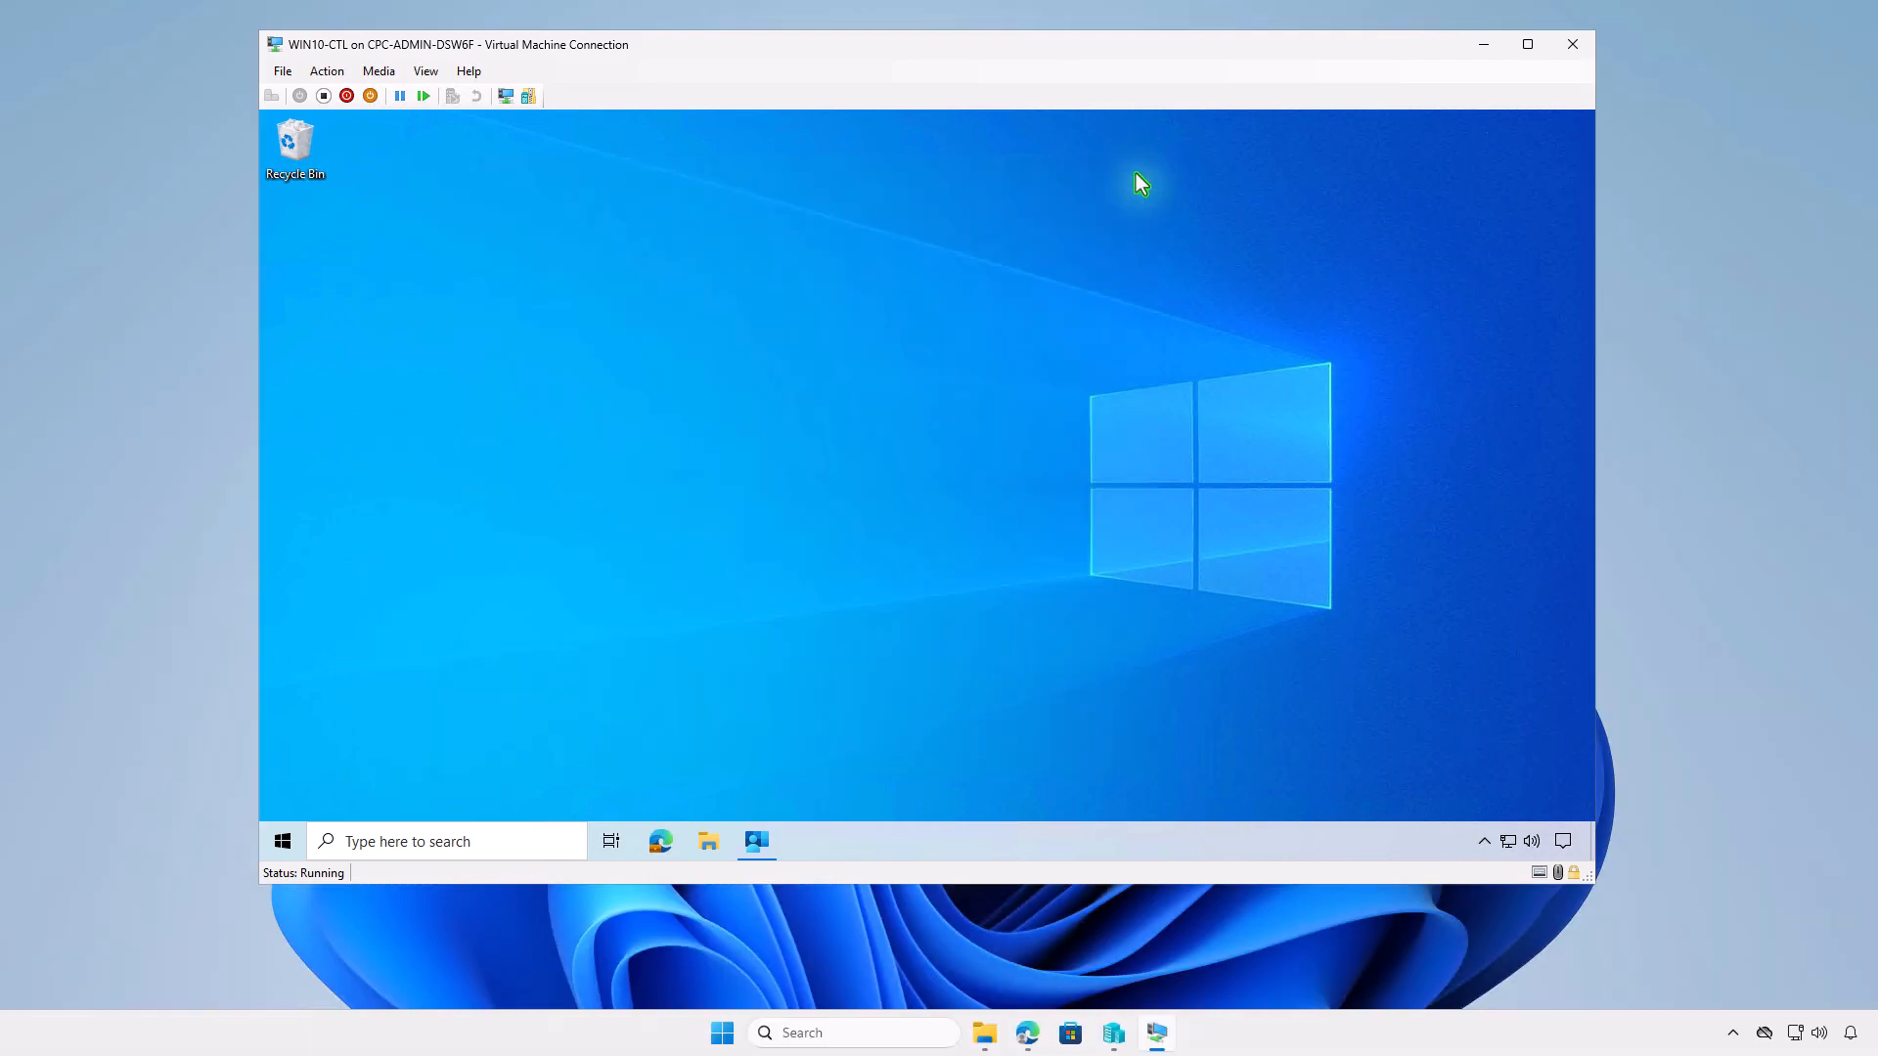
# - Return to the Intune admin center in Edge, refresh the WinDirStat overview, and open its device install status
pyautogui.click(1469, 56)
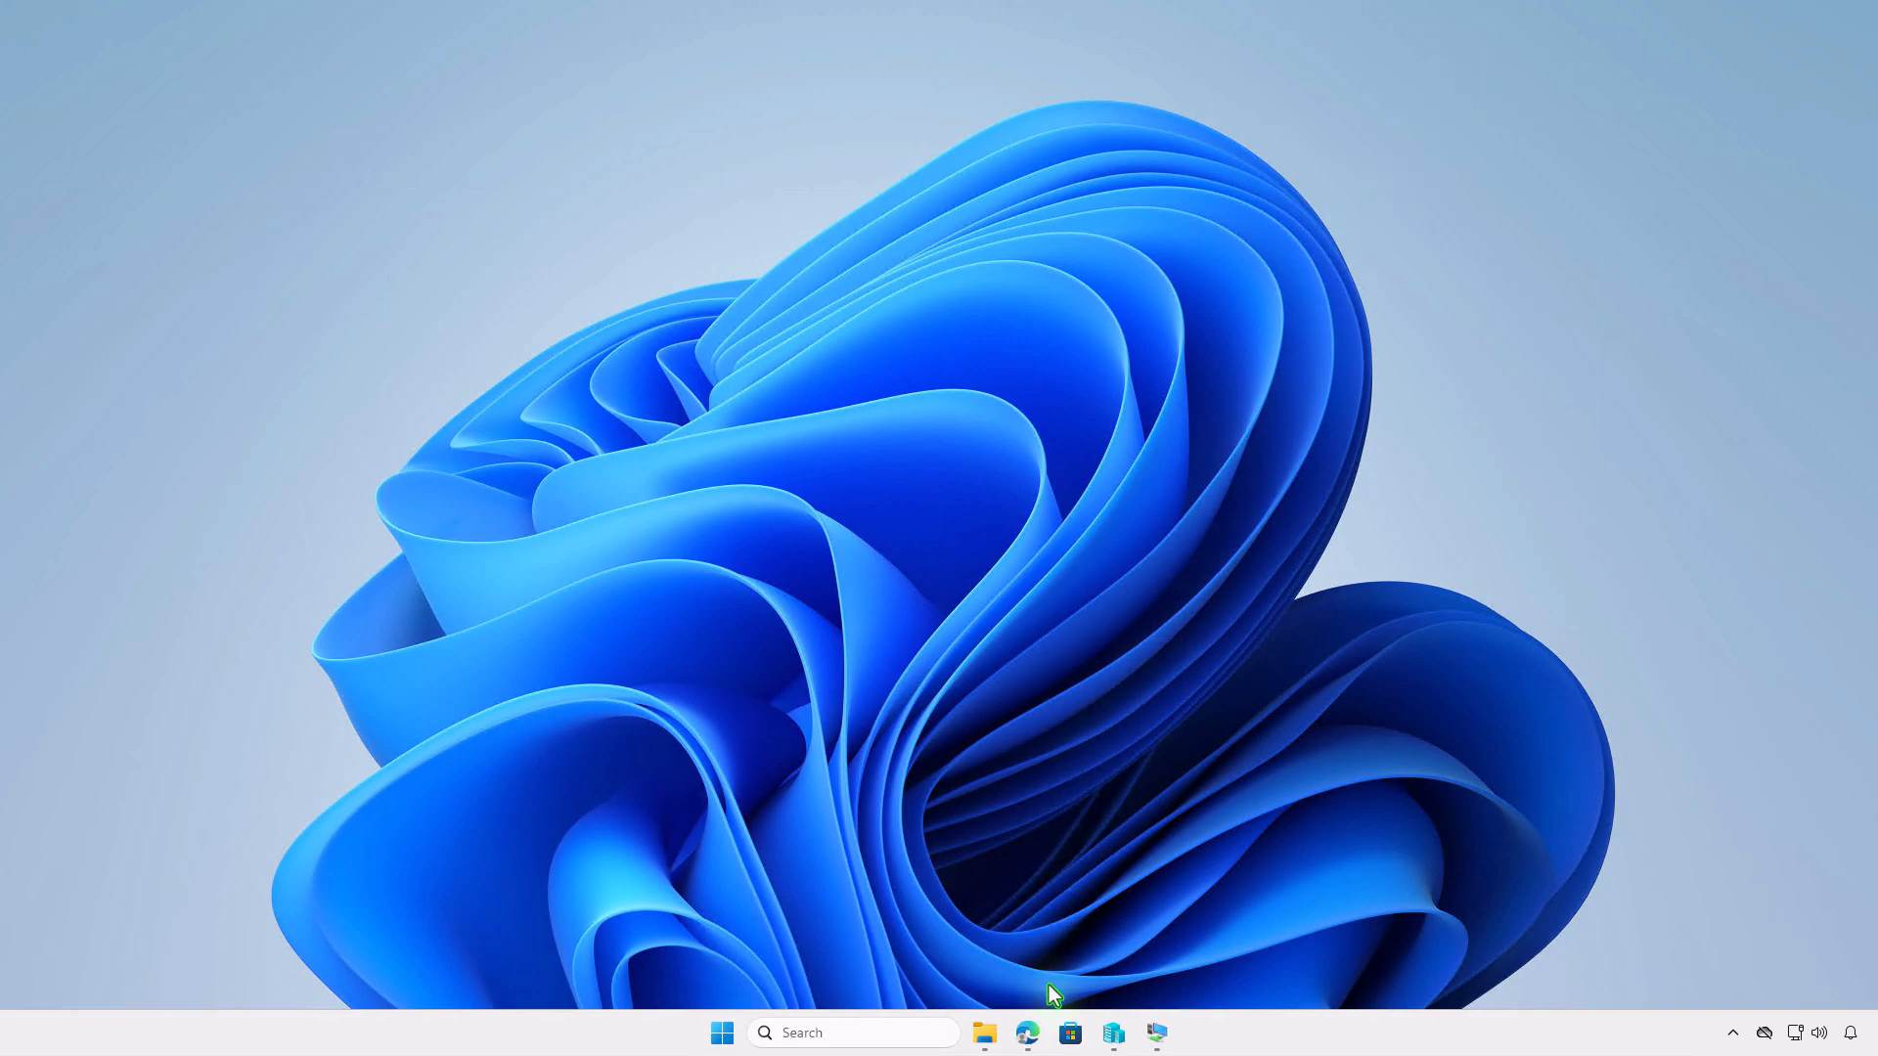
pyautogui.click(1027, 1032)
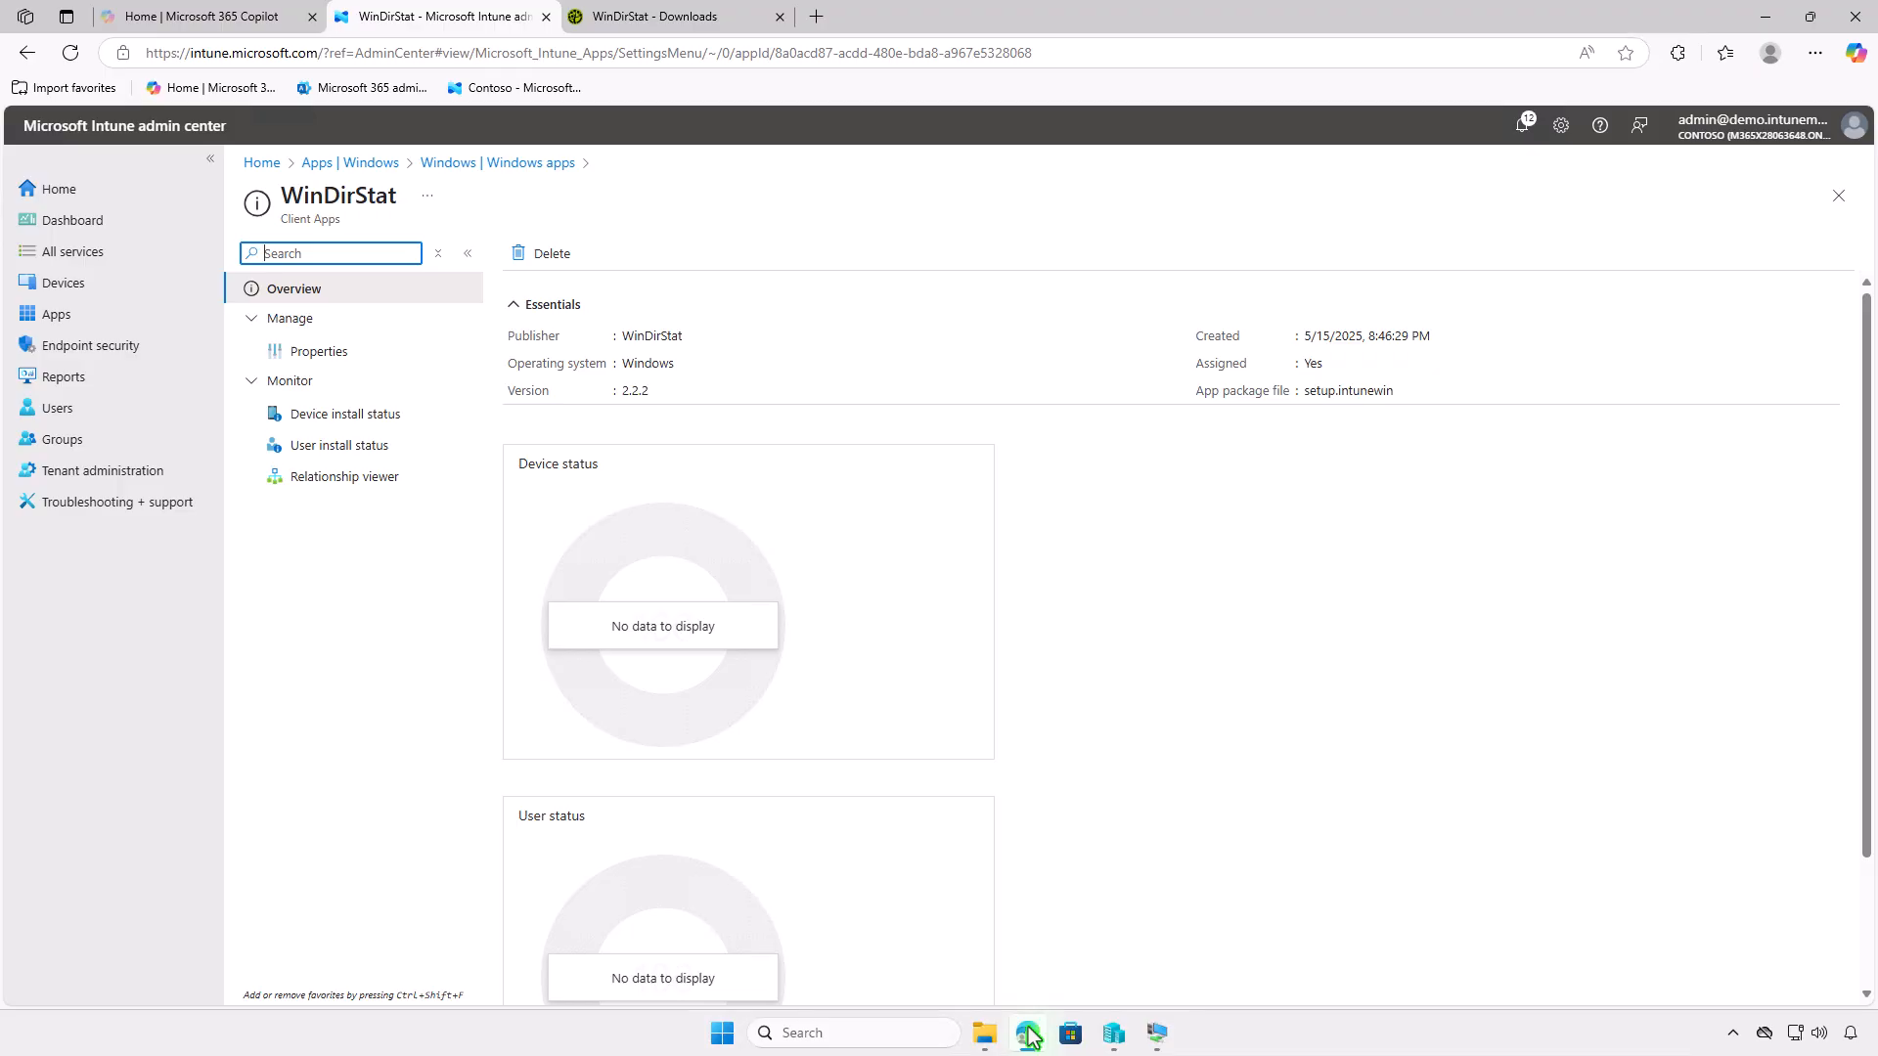
pyautogui.click(81, 58)
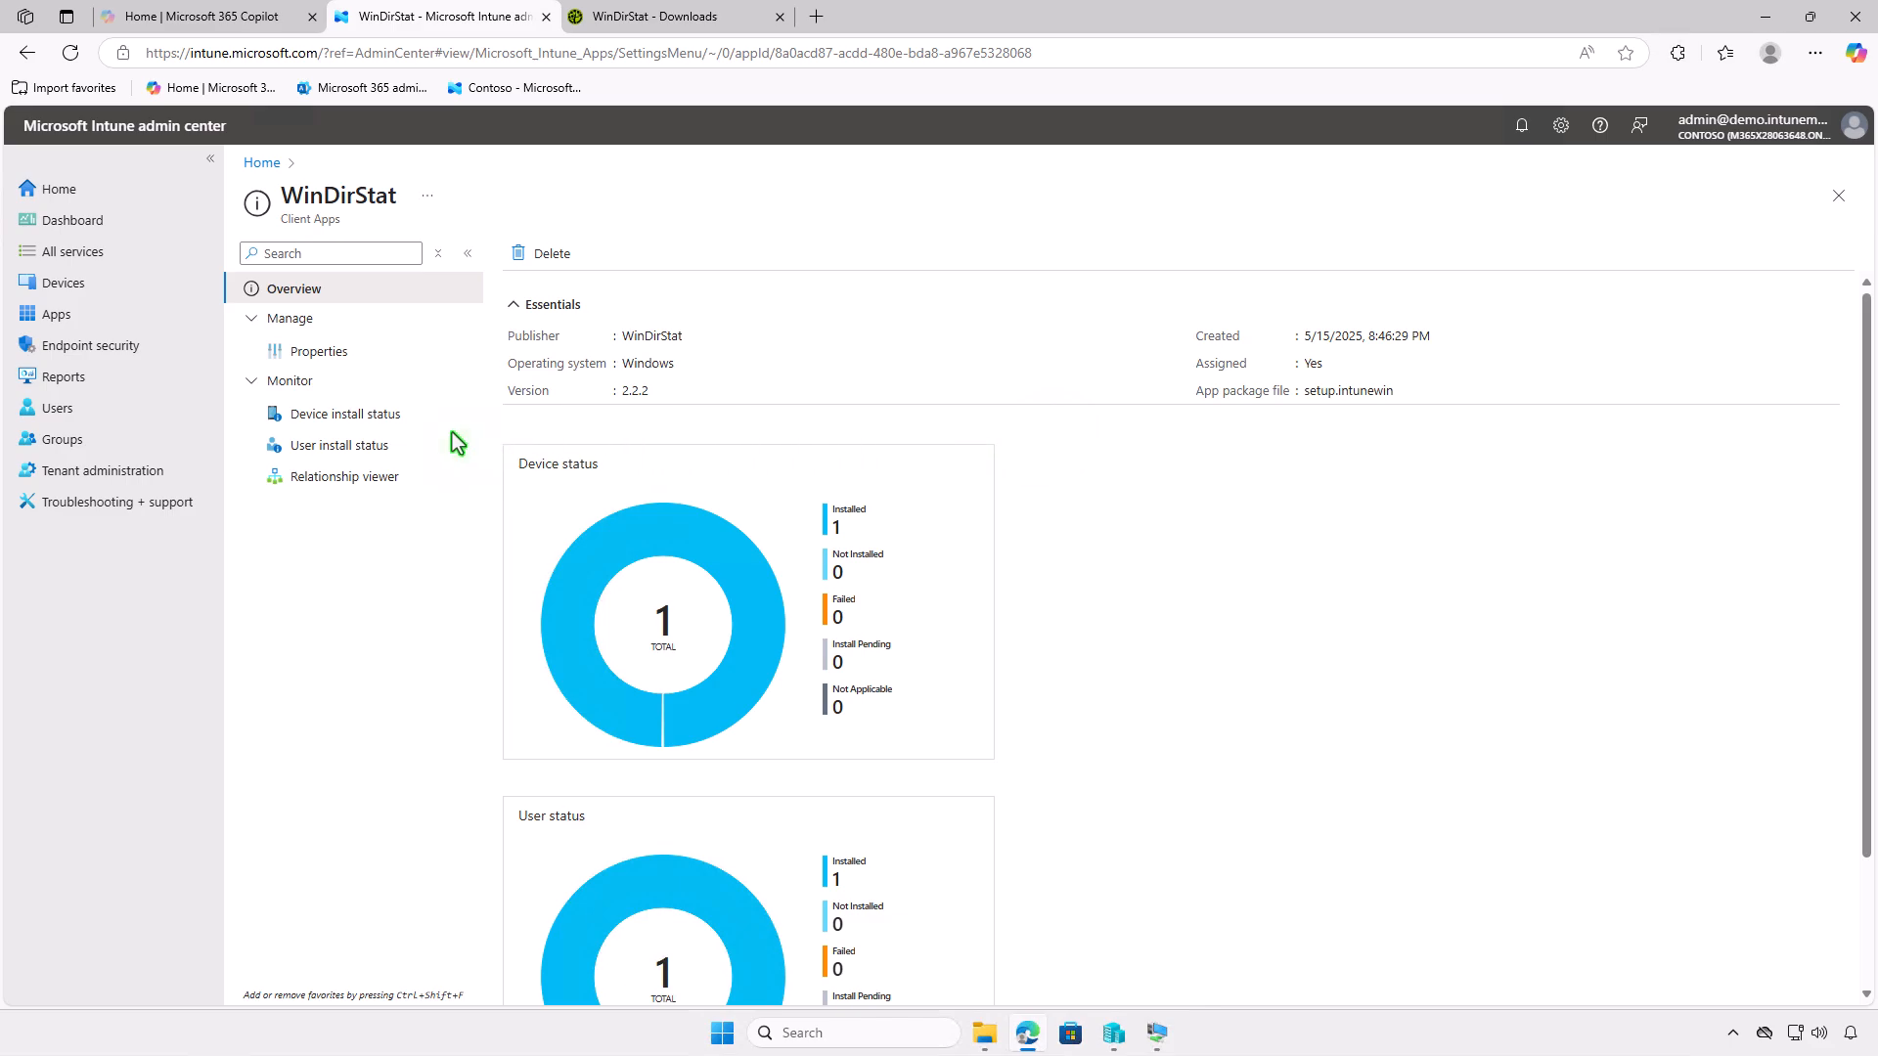
pyautogui.click(392, 413)
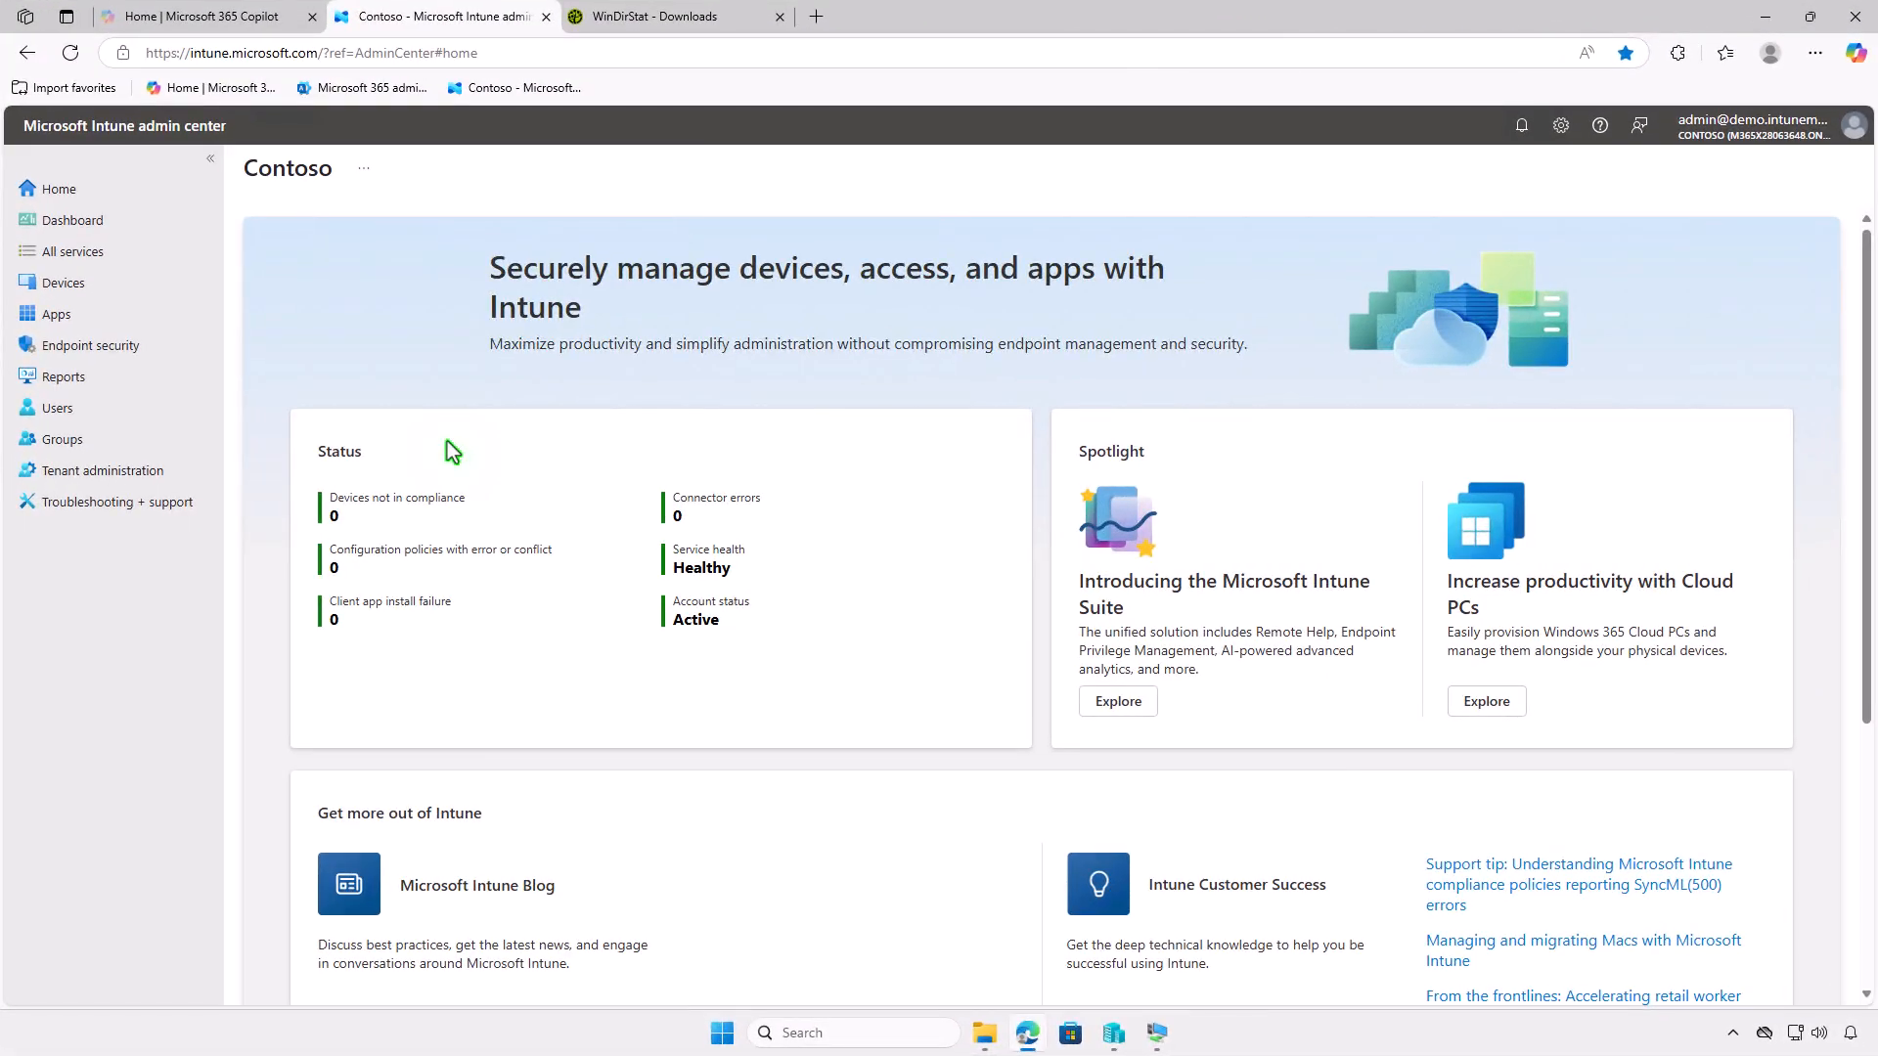
# - Open the WinDirStat entry among the Windows apps and view its properties through to the assignments section
pyautogui.click(114, 311)
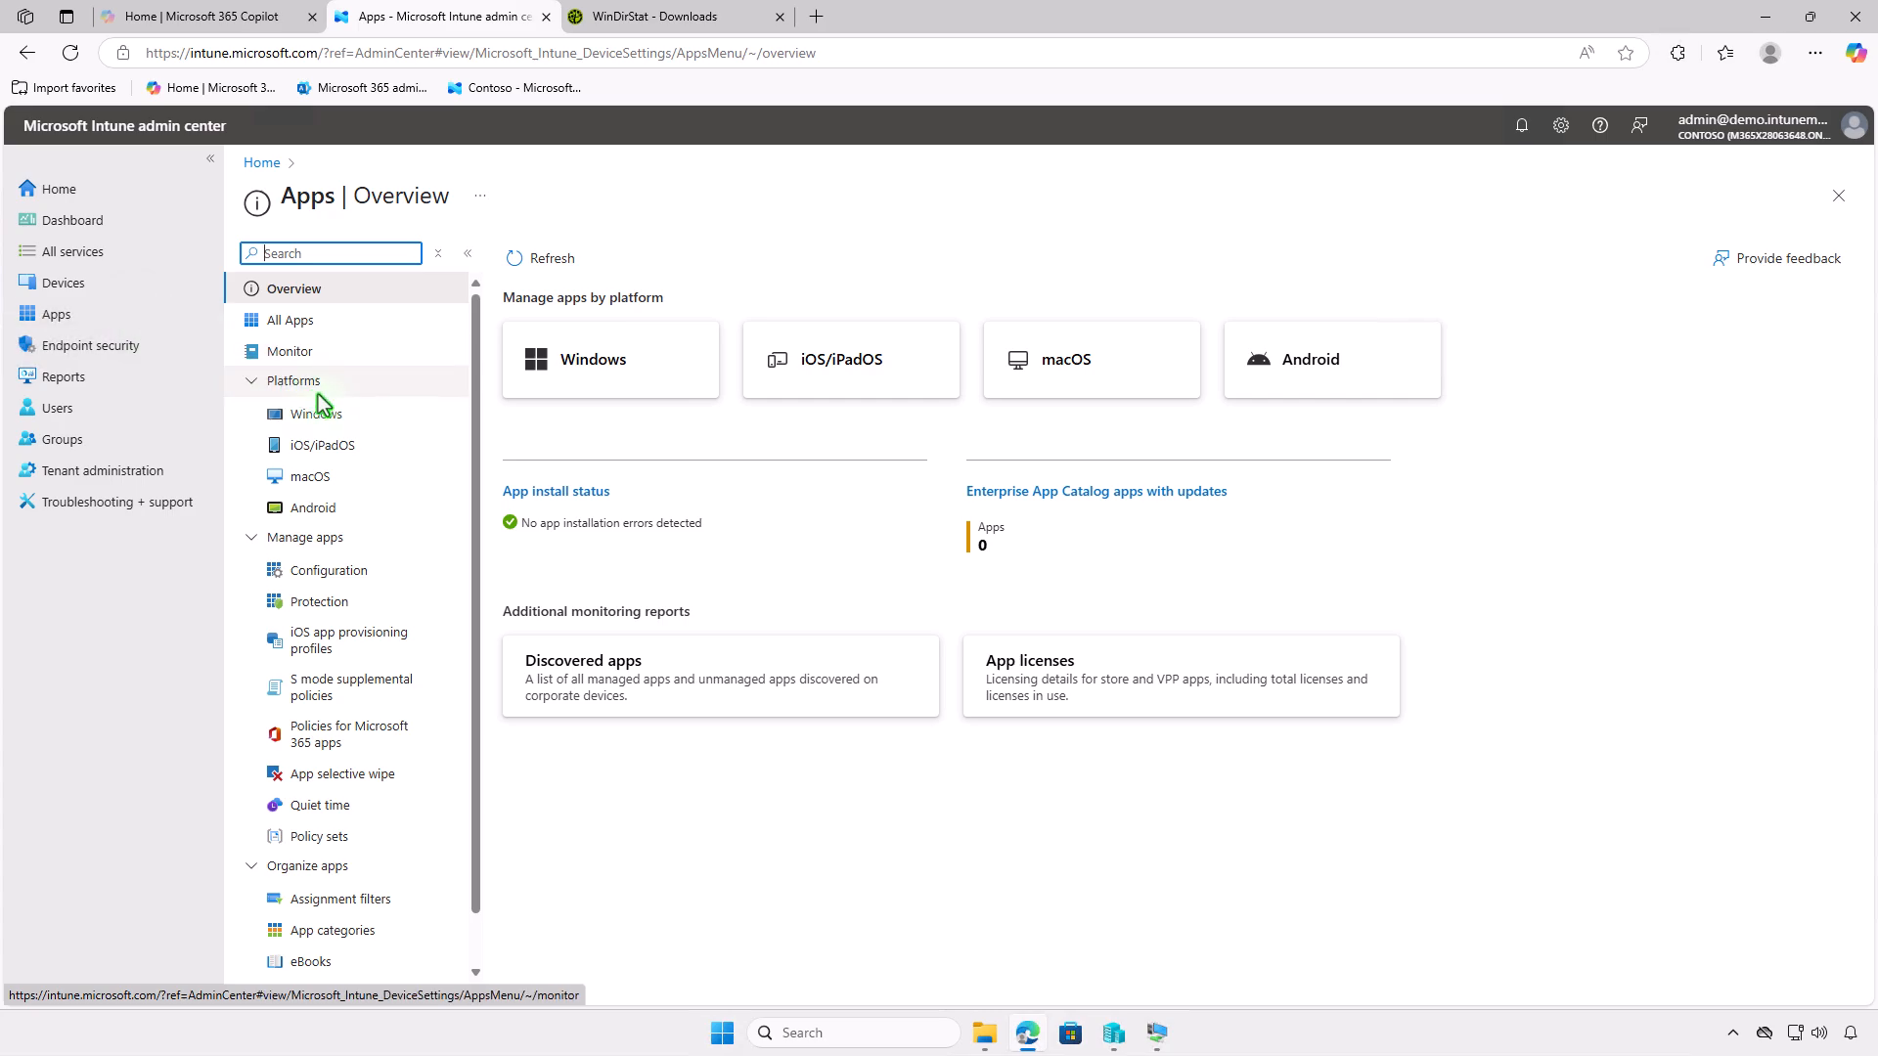
pyautogui.click(382, 426)
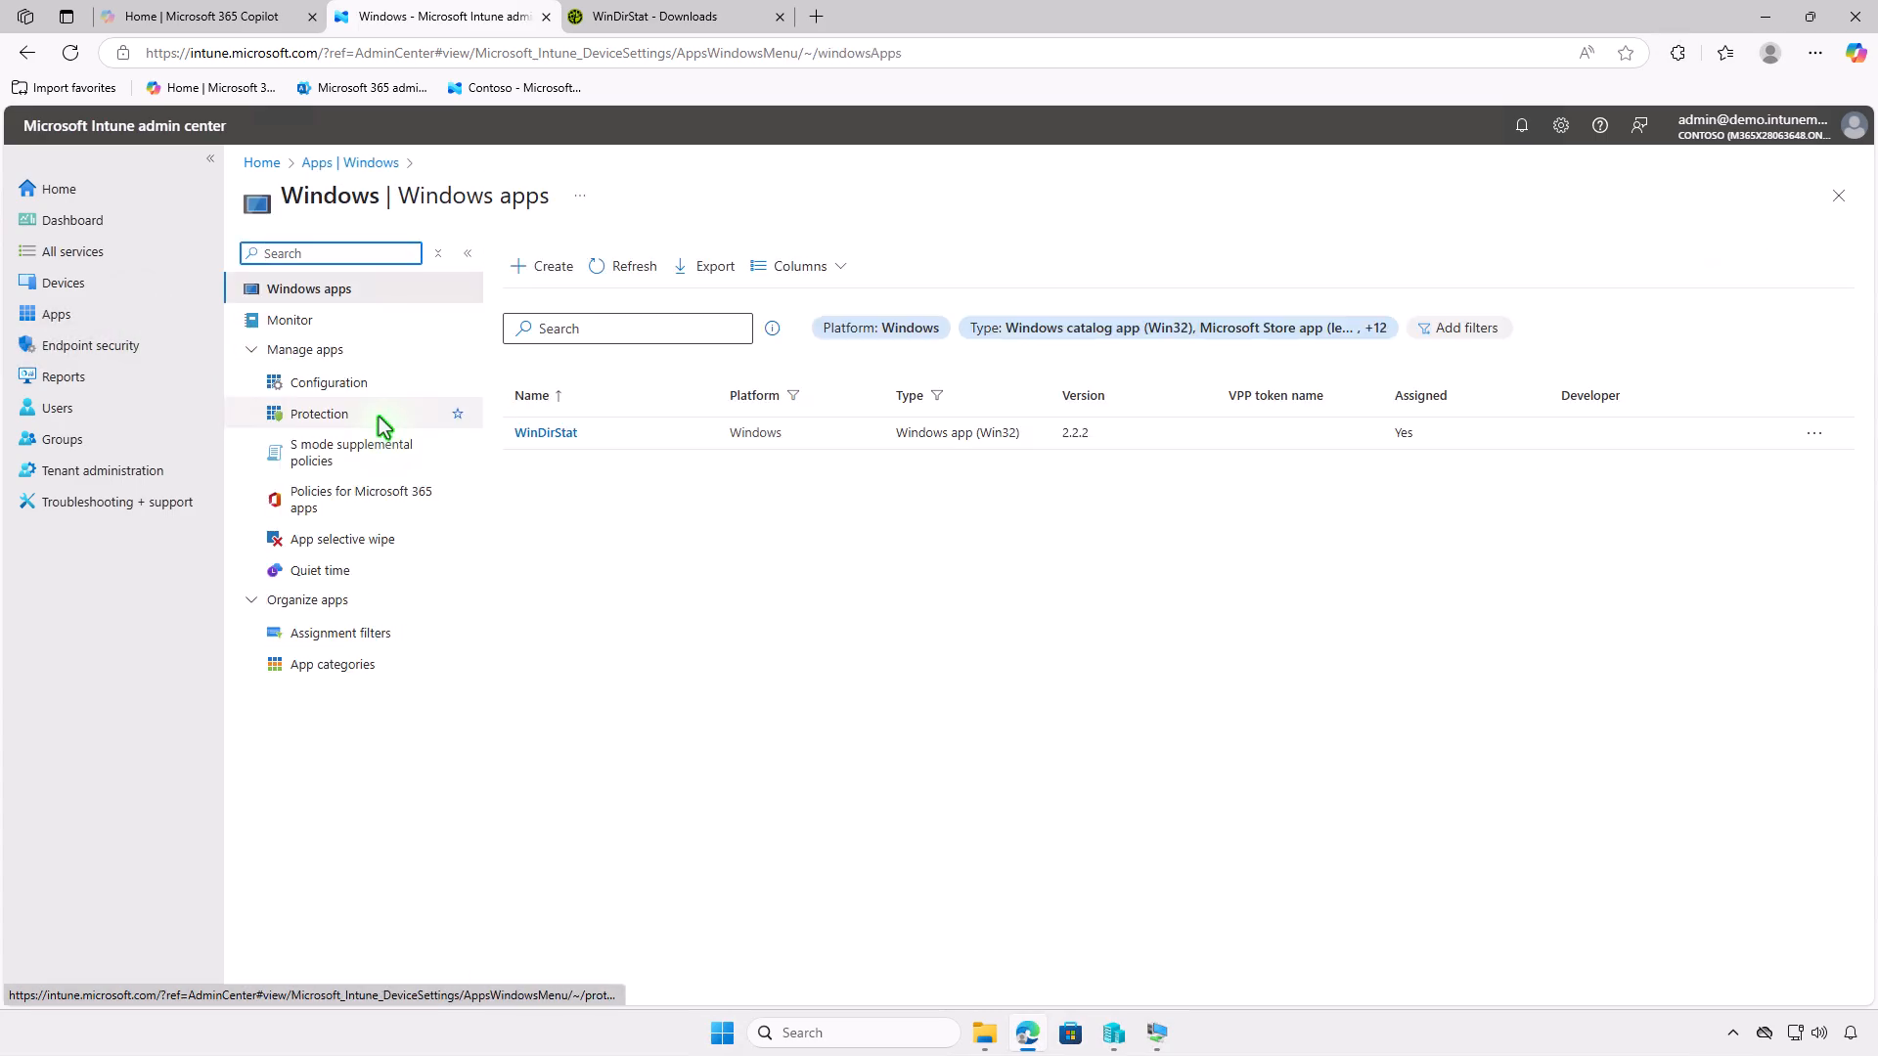
pyautogui.click(567, 436)
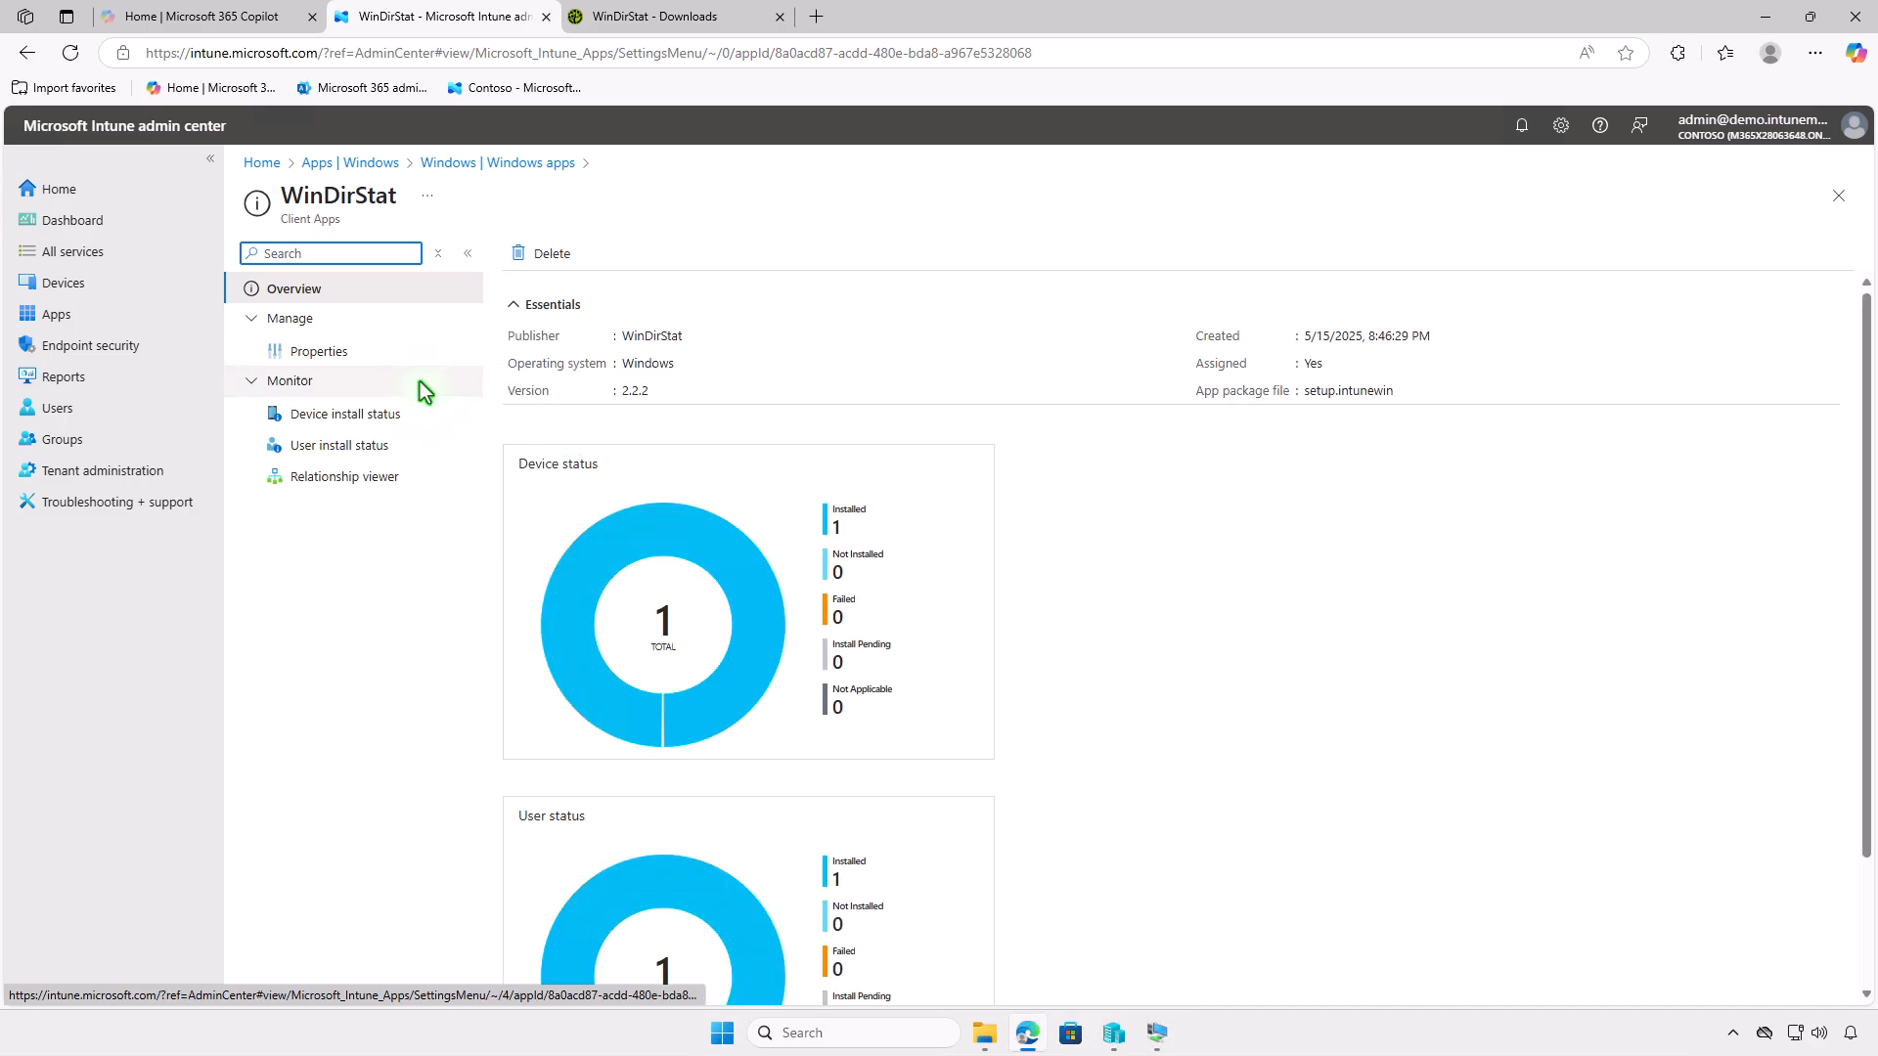
pyautogui.click(386, 354)
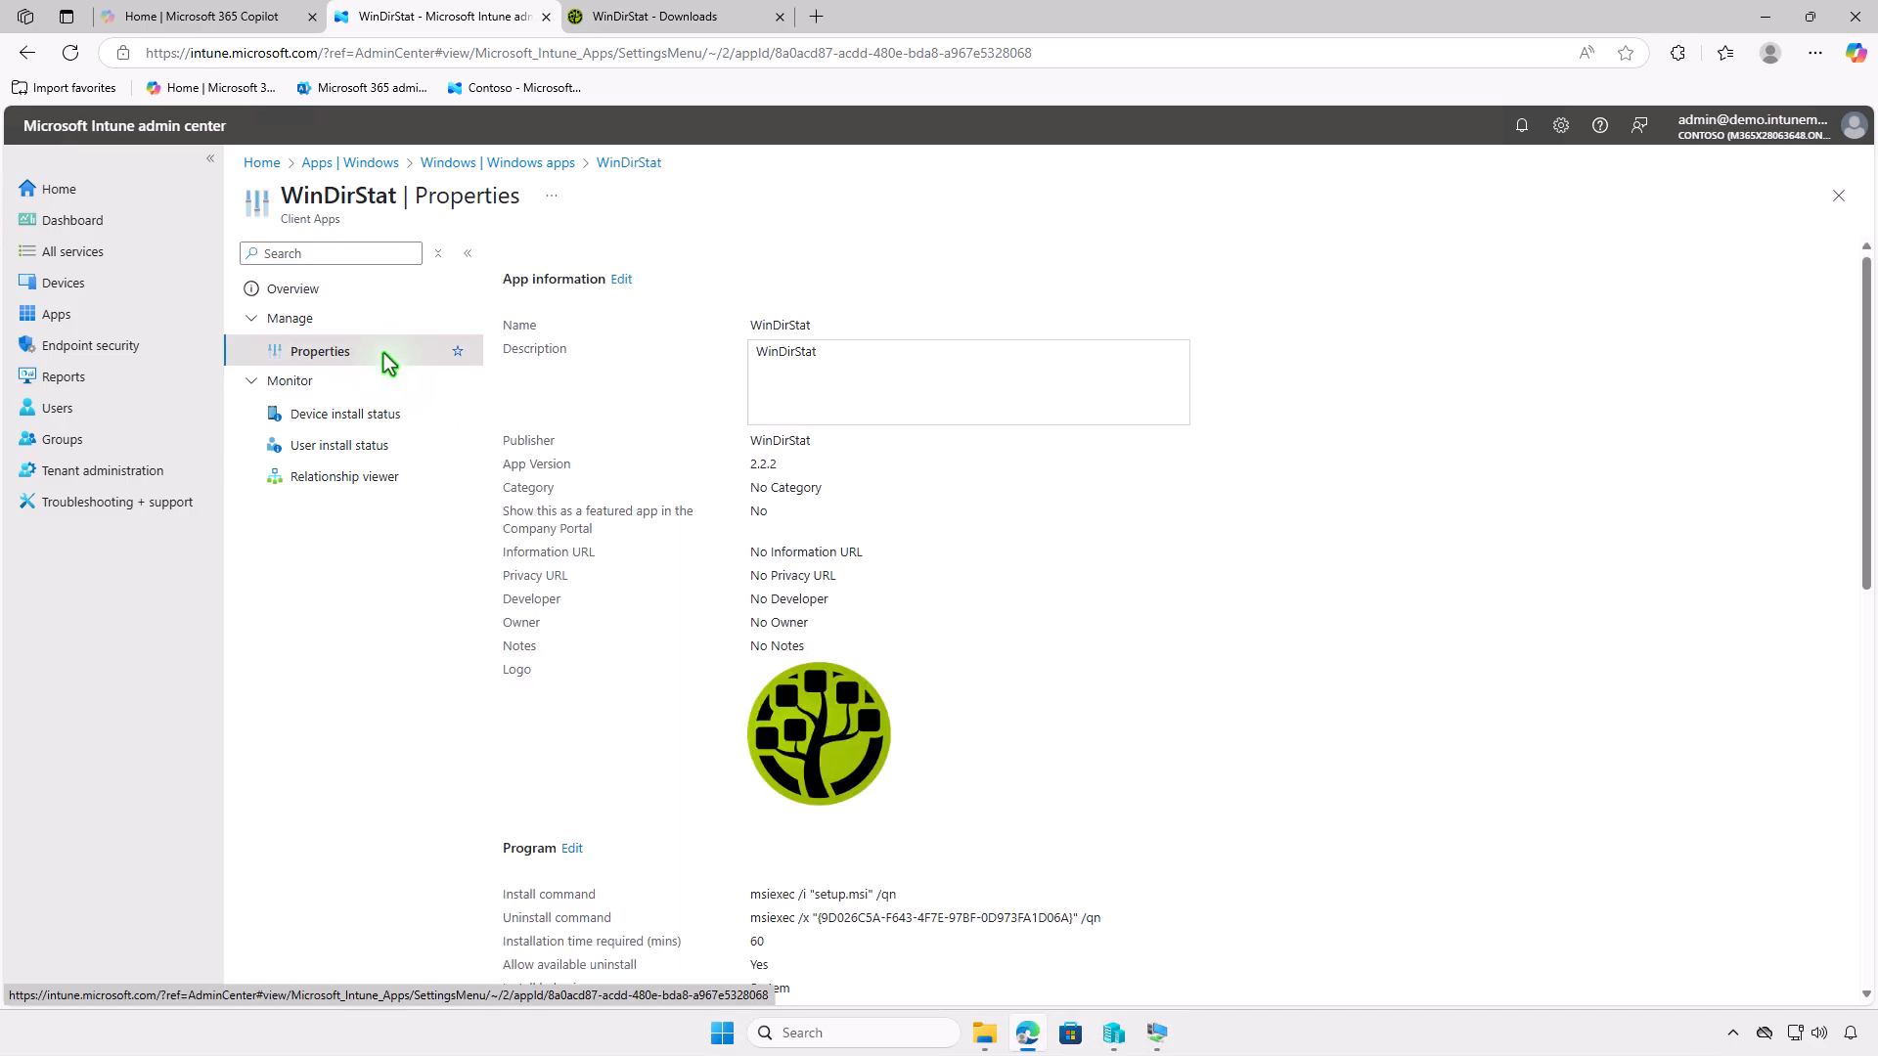
pyautogui.scroll(-10, 890, 616)
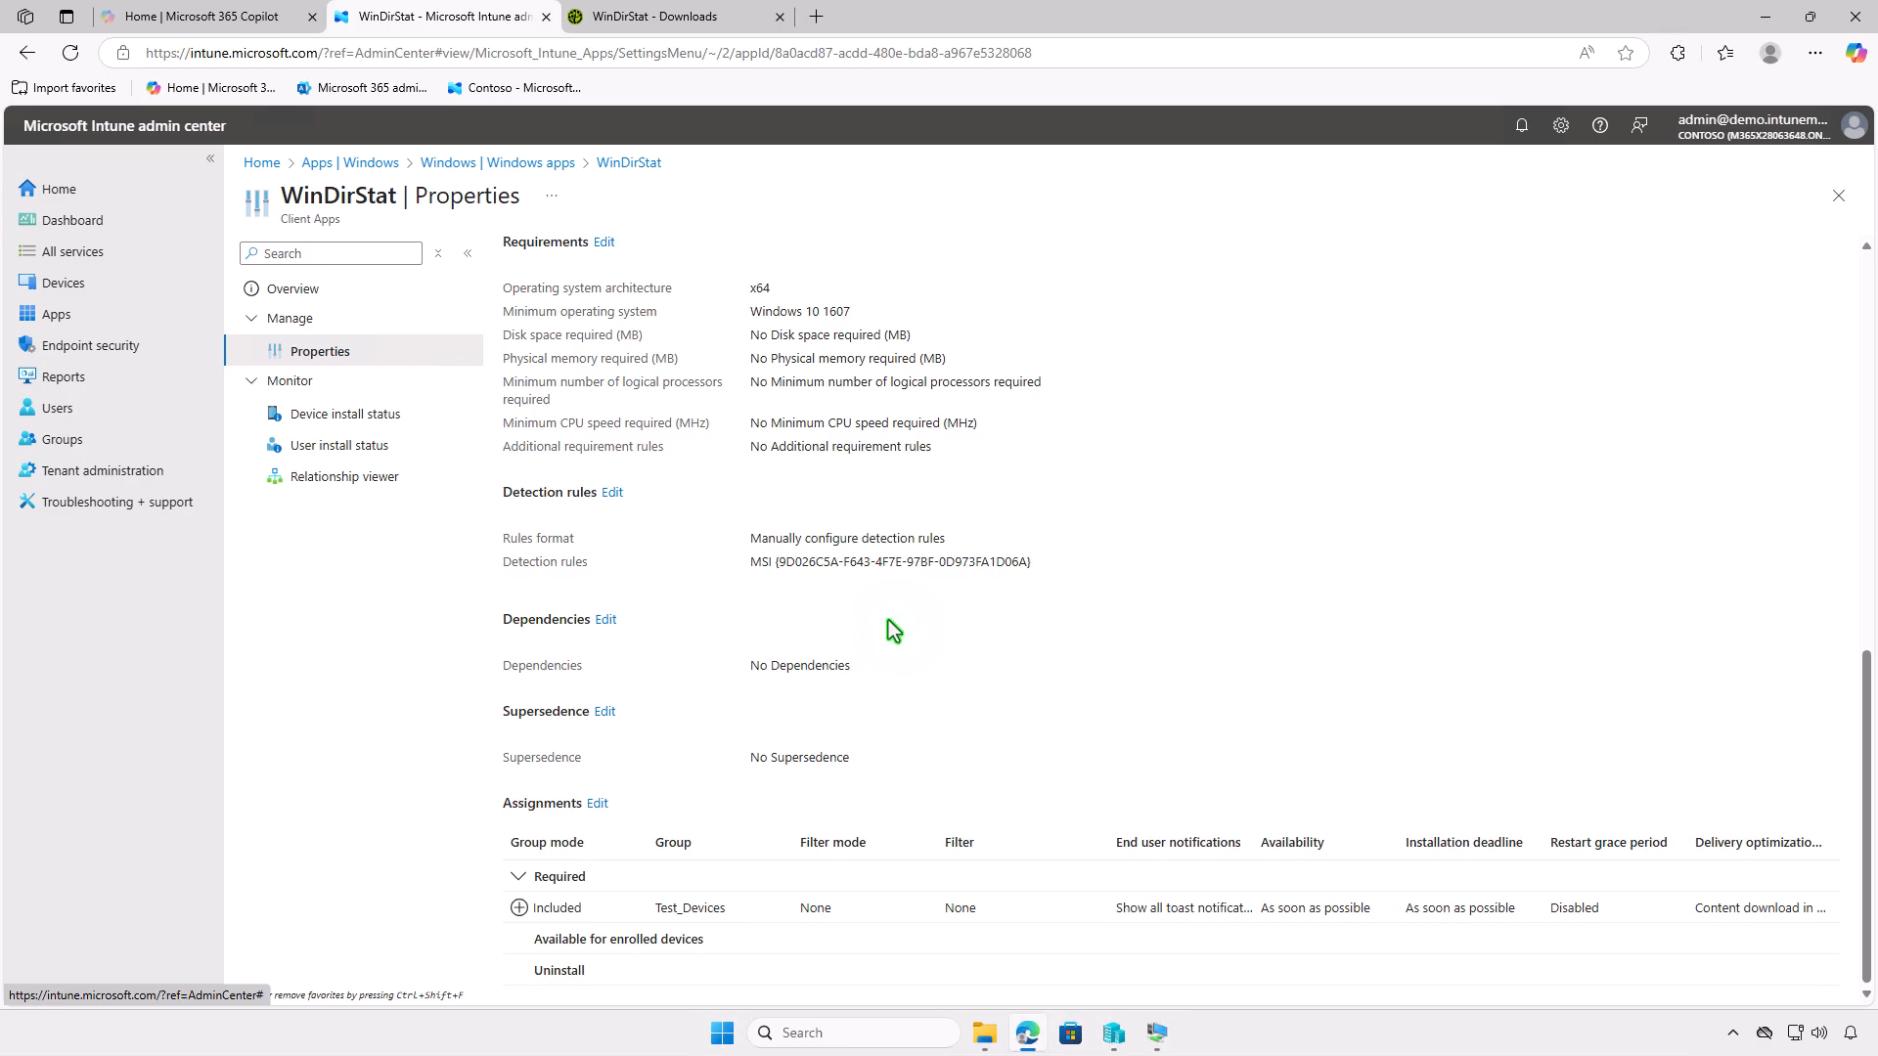
# - Edit the WinDirStat assignments and delete Test_Devices from the required groups
pyautogui.click(597, 804)
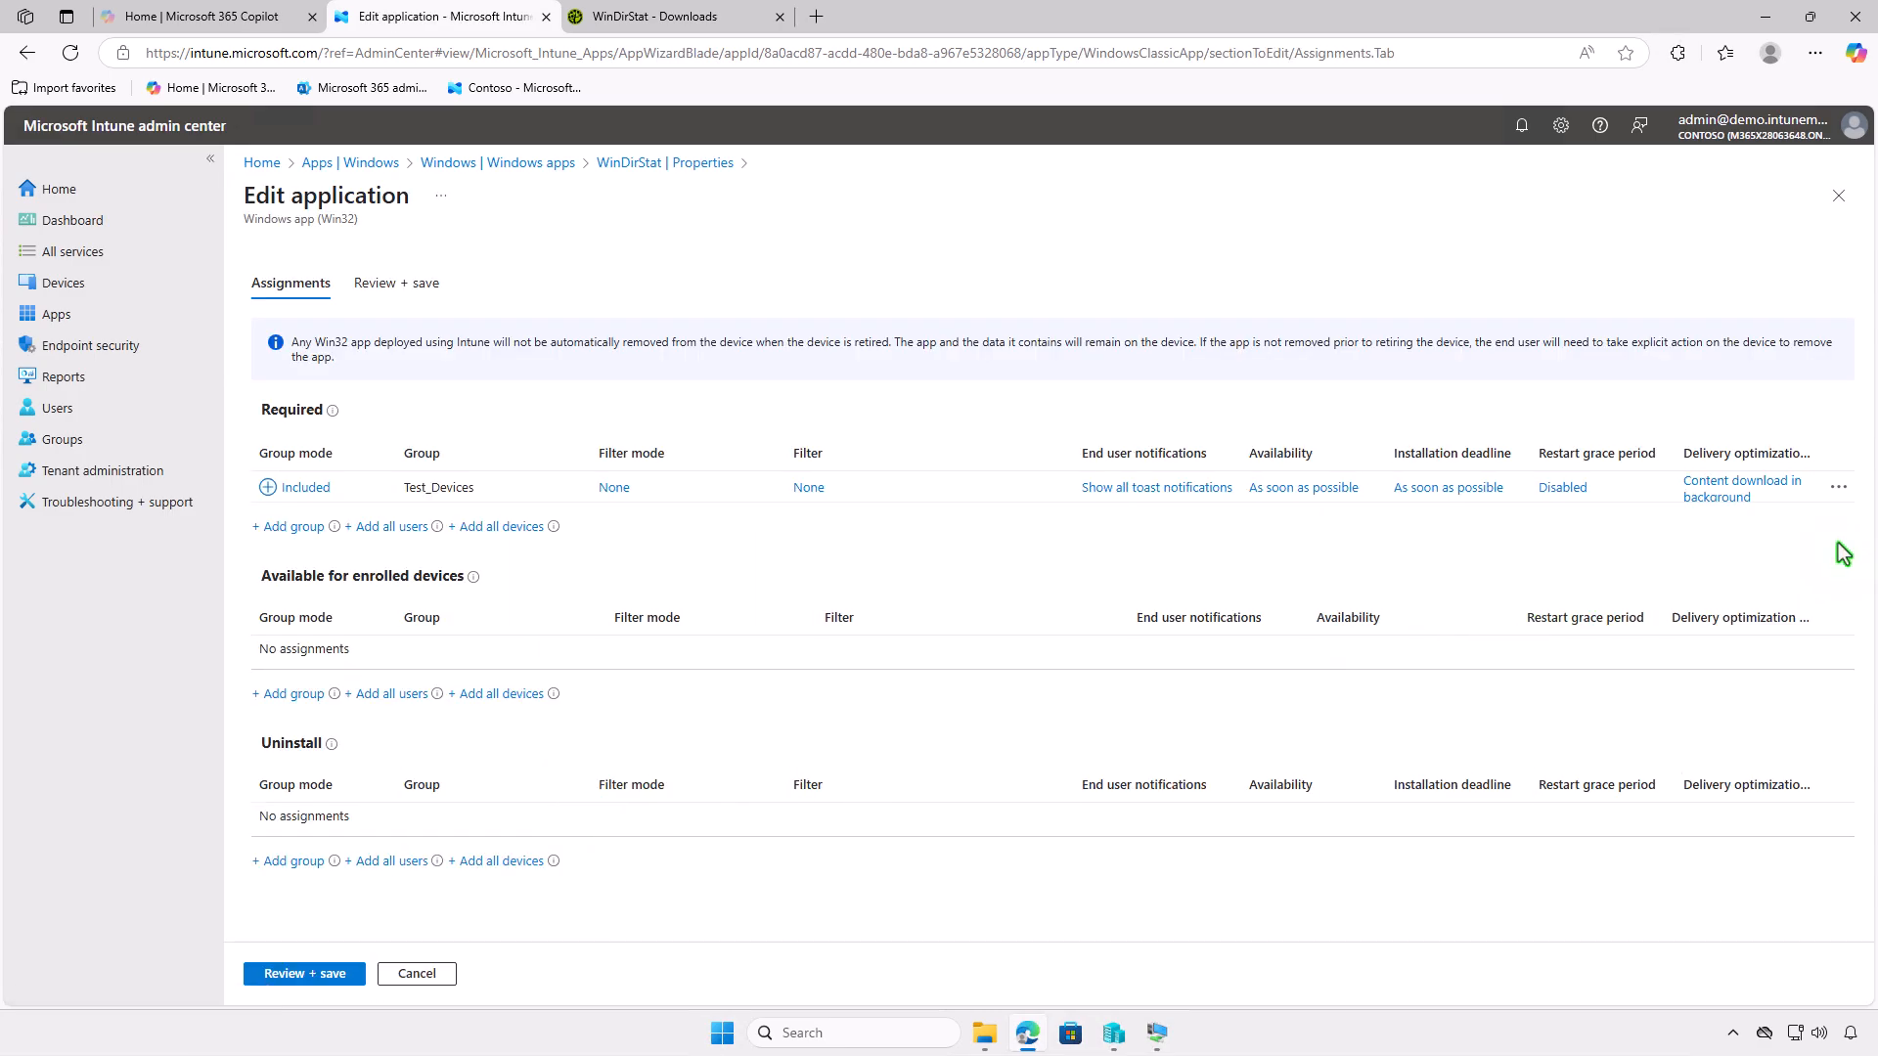
pyautogui.click(1838, 488)
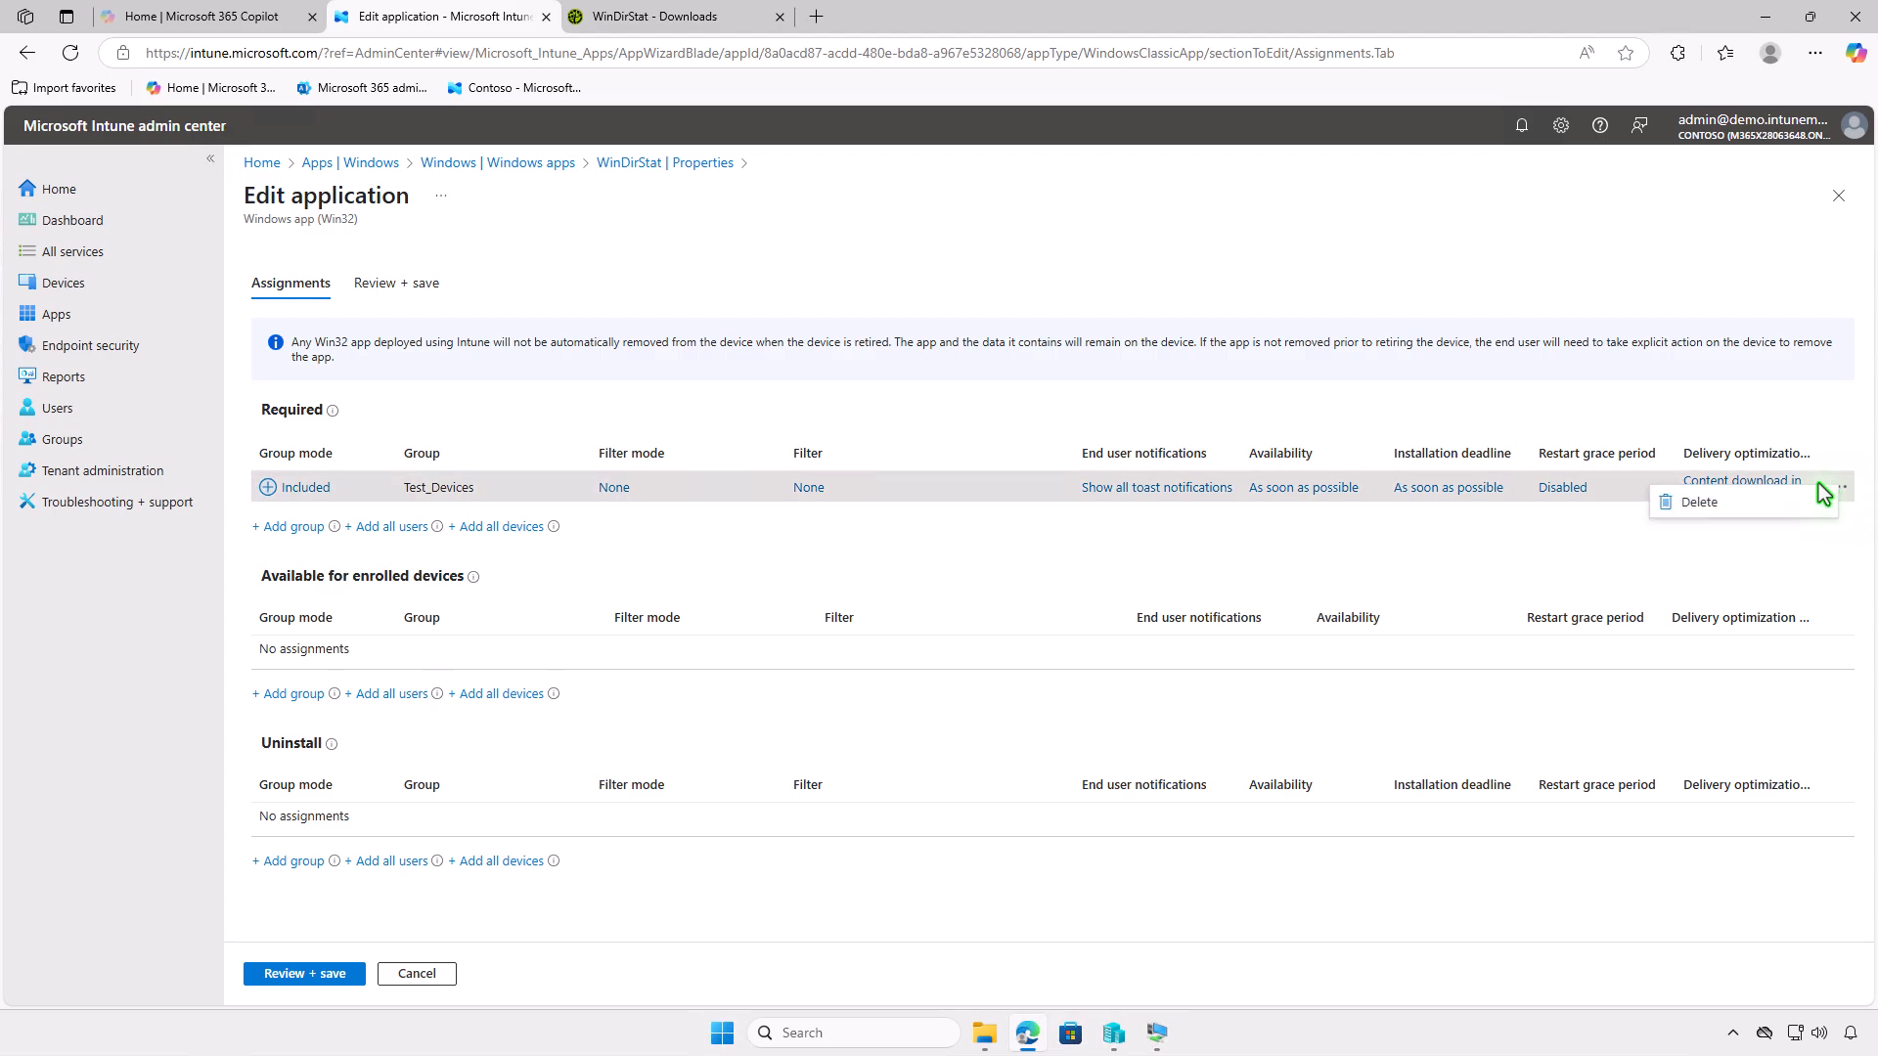
pyautogui.click(1803, 501)
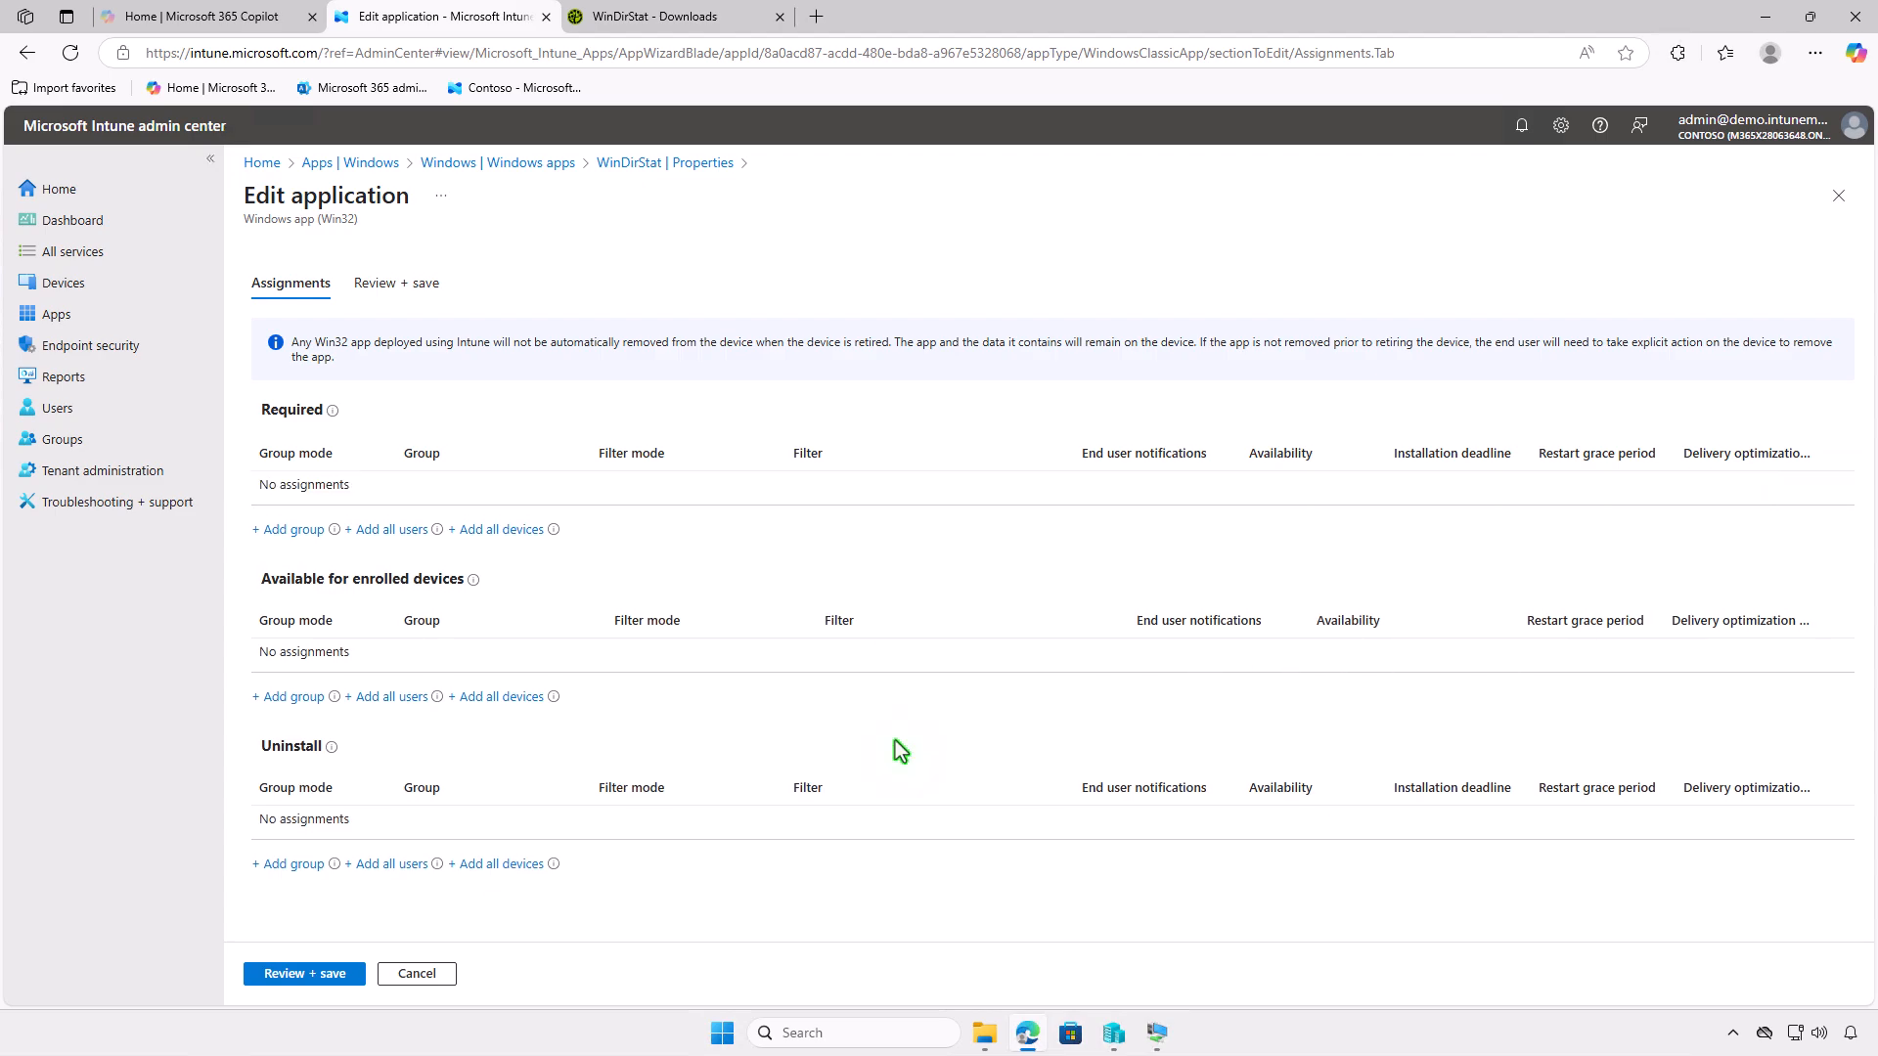
# - Assign the Test_Devices group to the WinDirStat uninstall section and save the application changes
pyautogui.click(303, 865)
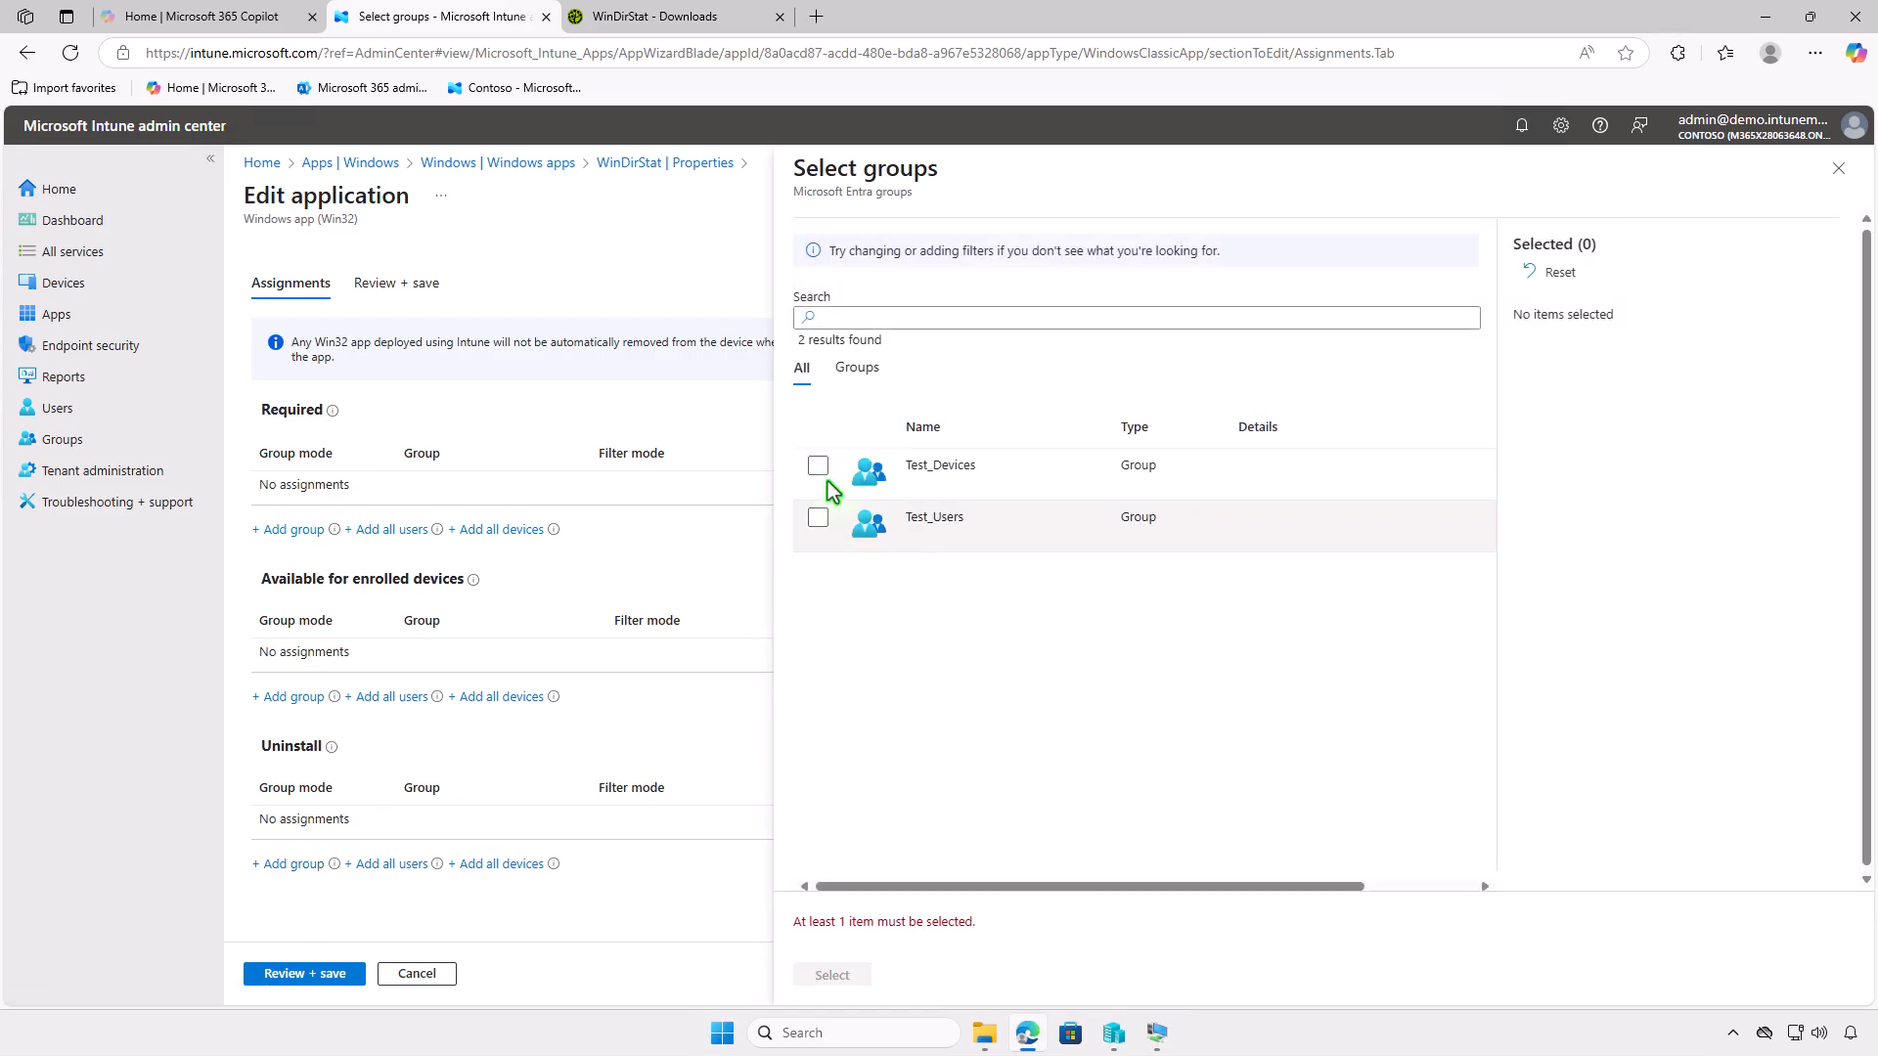
pyautogui.click(820, 469)
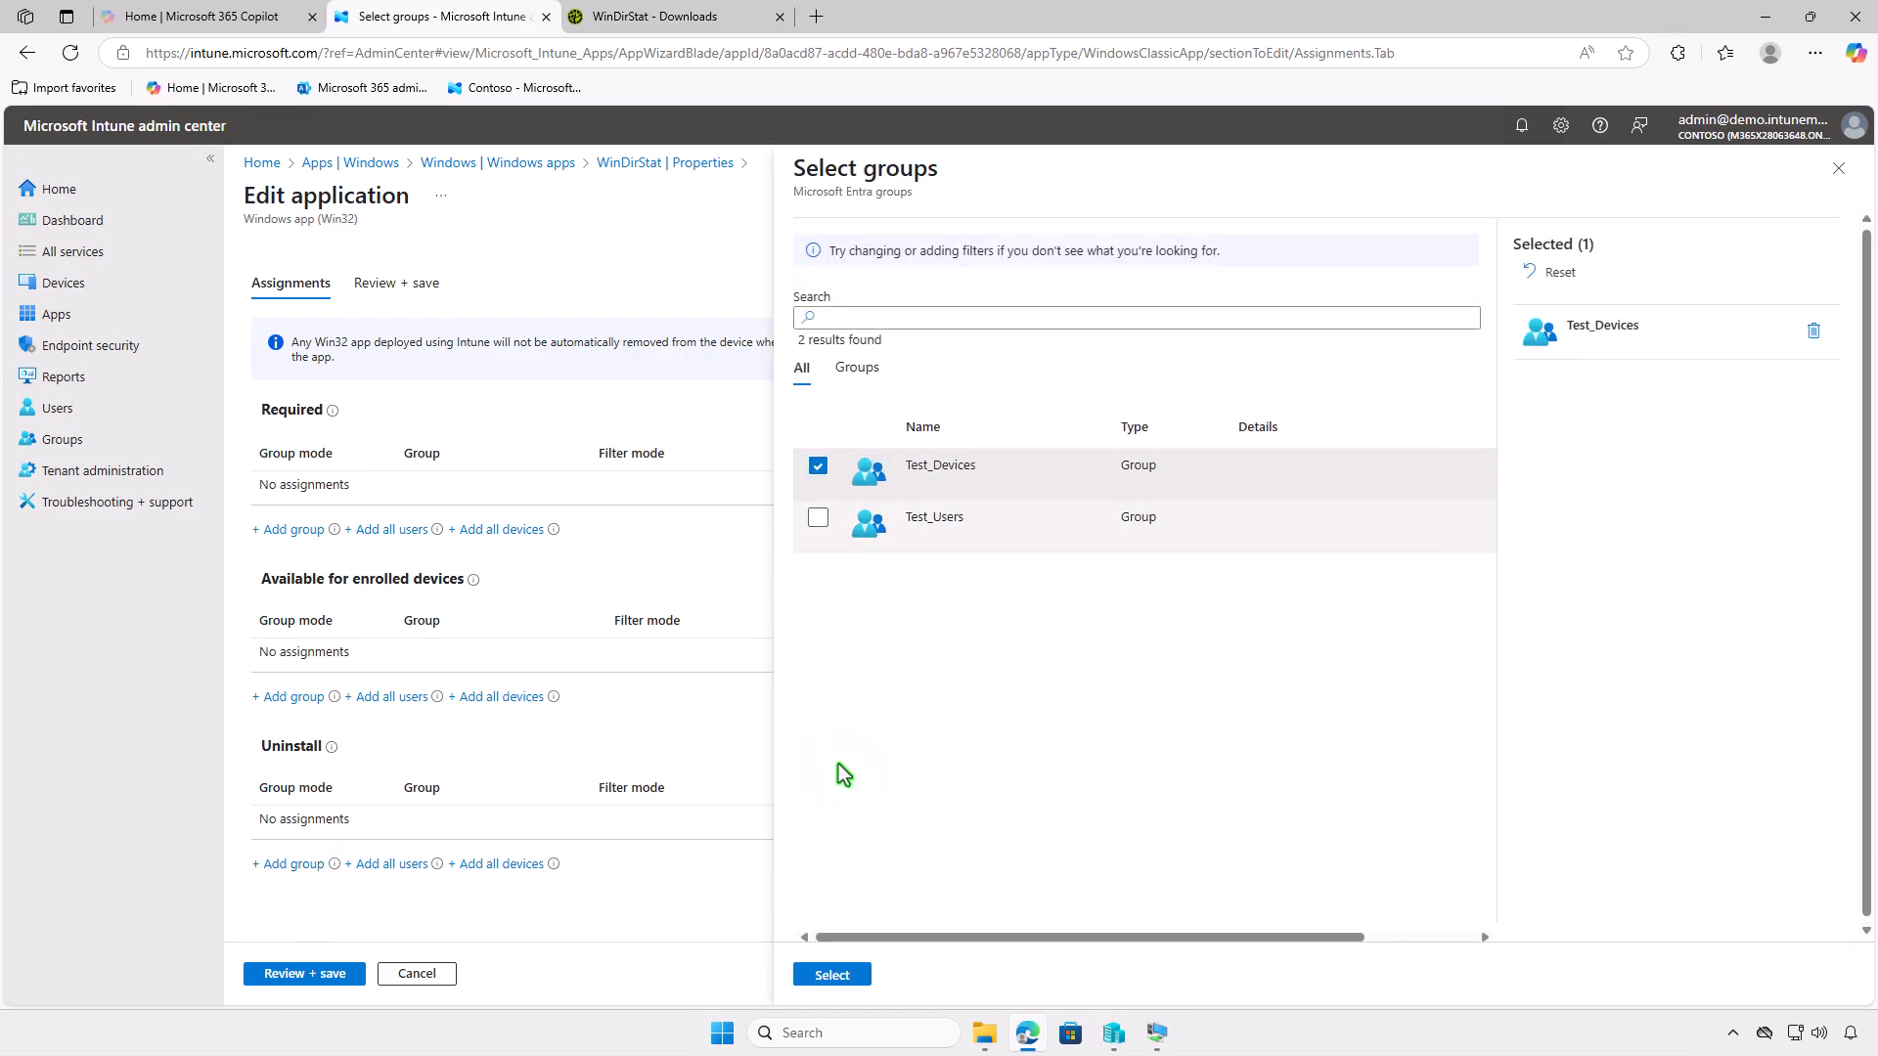
pyautogui.click(832, 975)
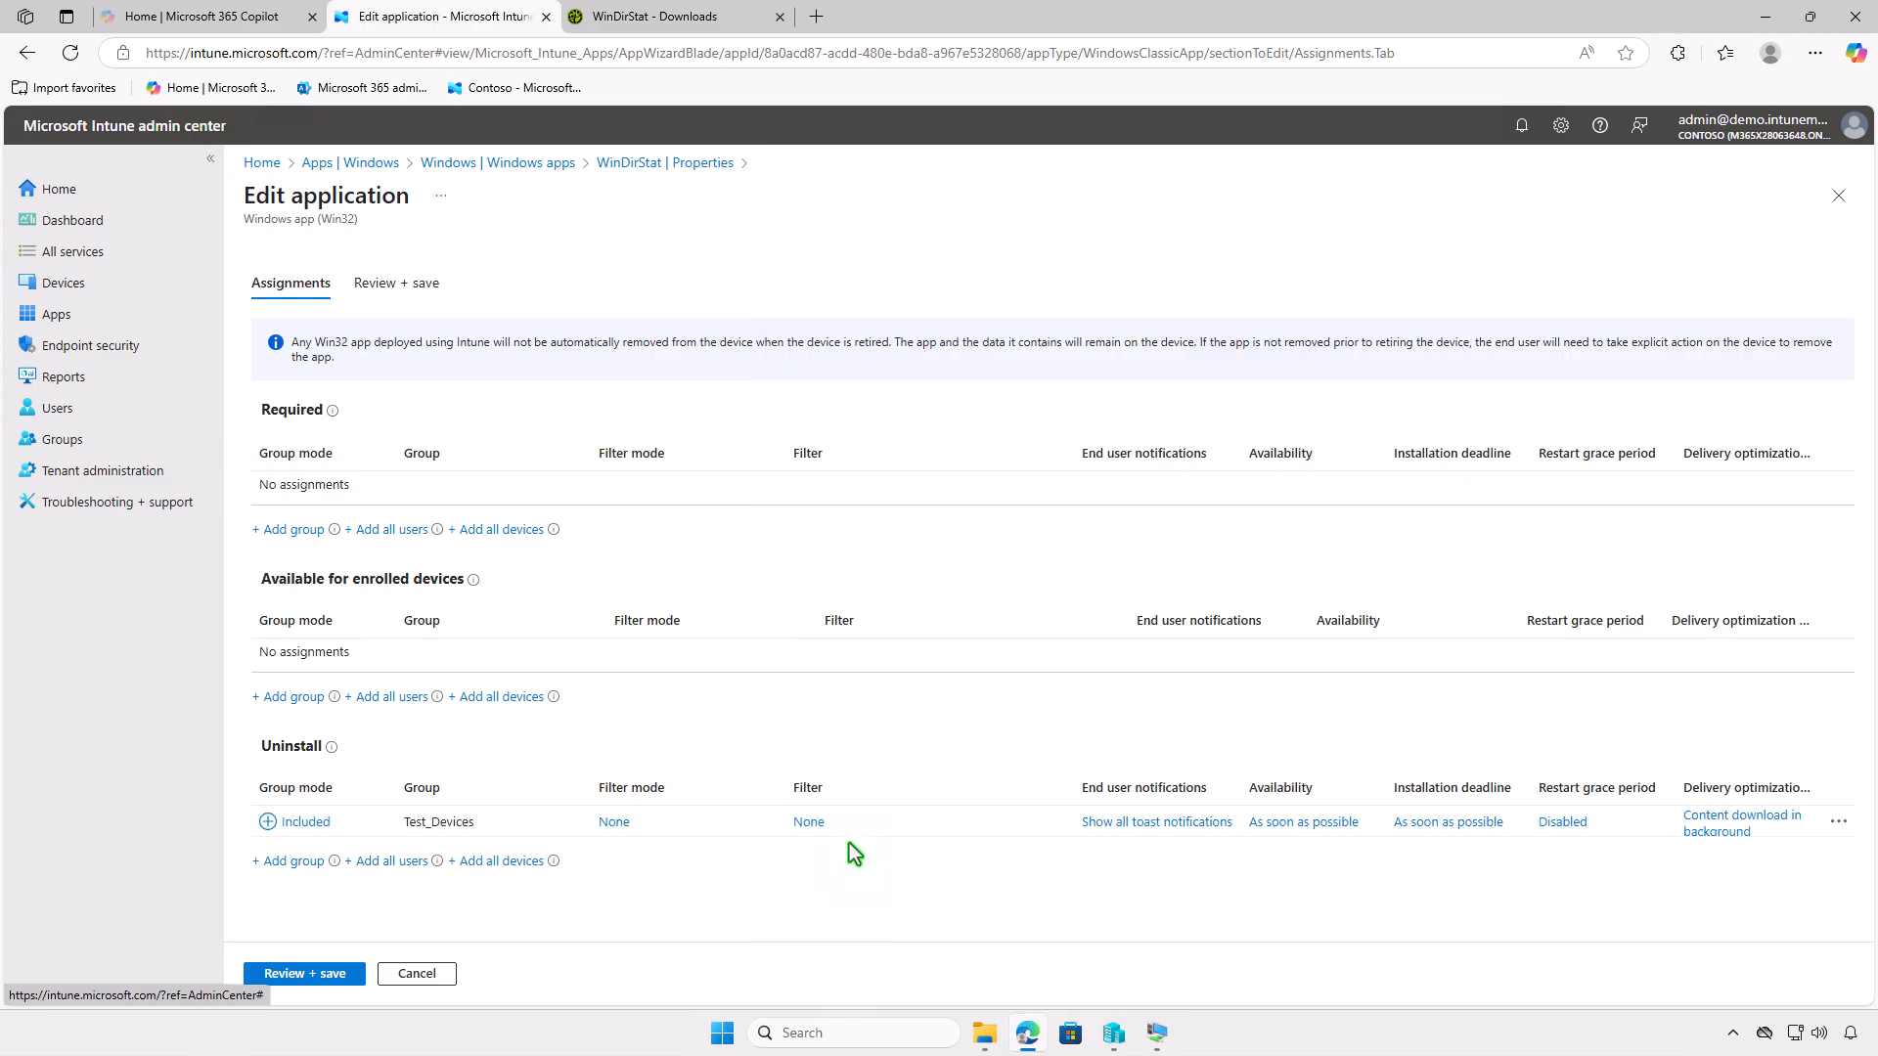
pyautogui.click(333, 975)
pyautogui.click(291, 975)
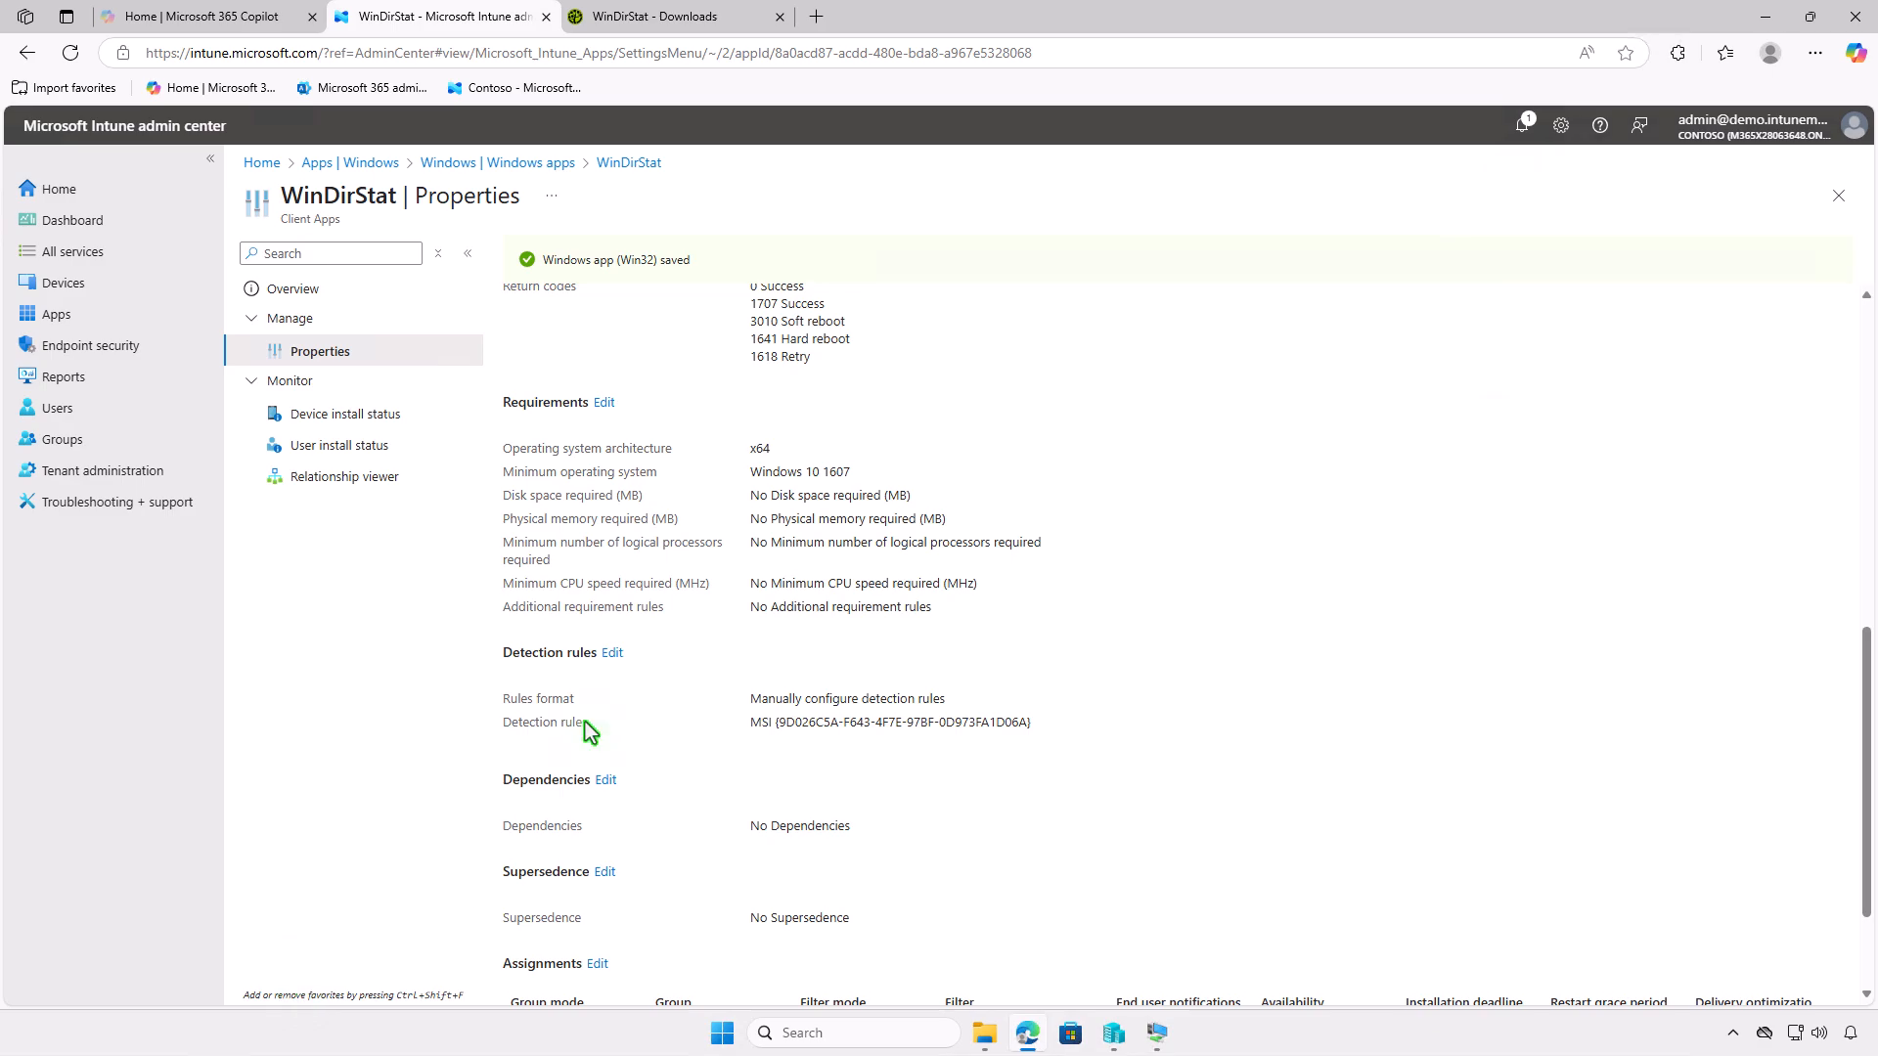
# - Switch to the WIN10-CTL virtual machine, sync the device from Company Portal, and open the Windows notifications
pyautogui.click(1766, 21)
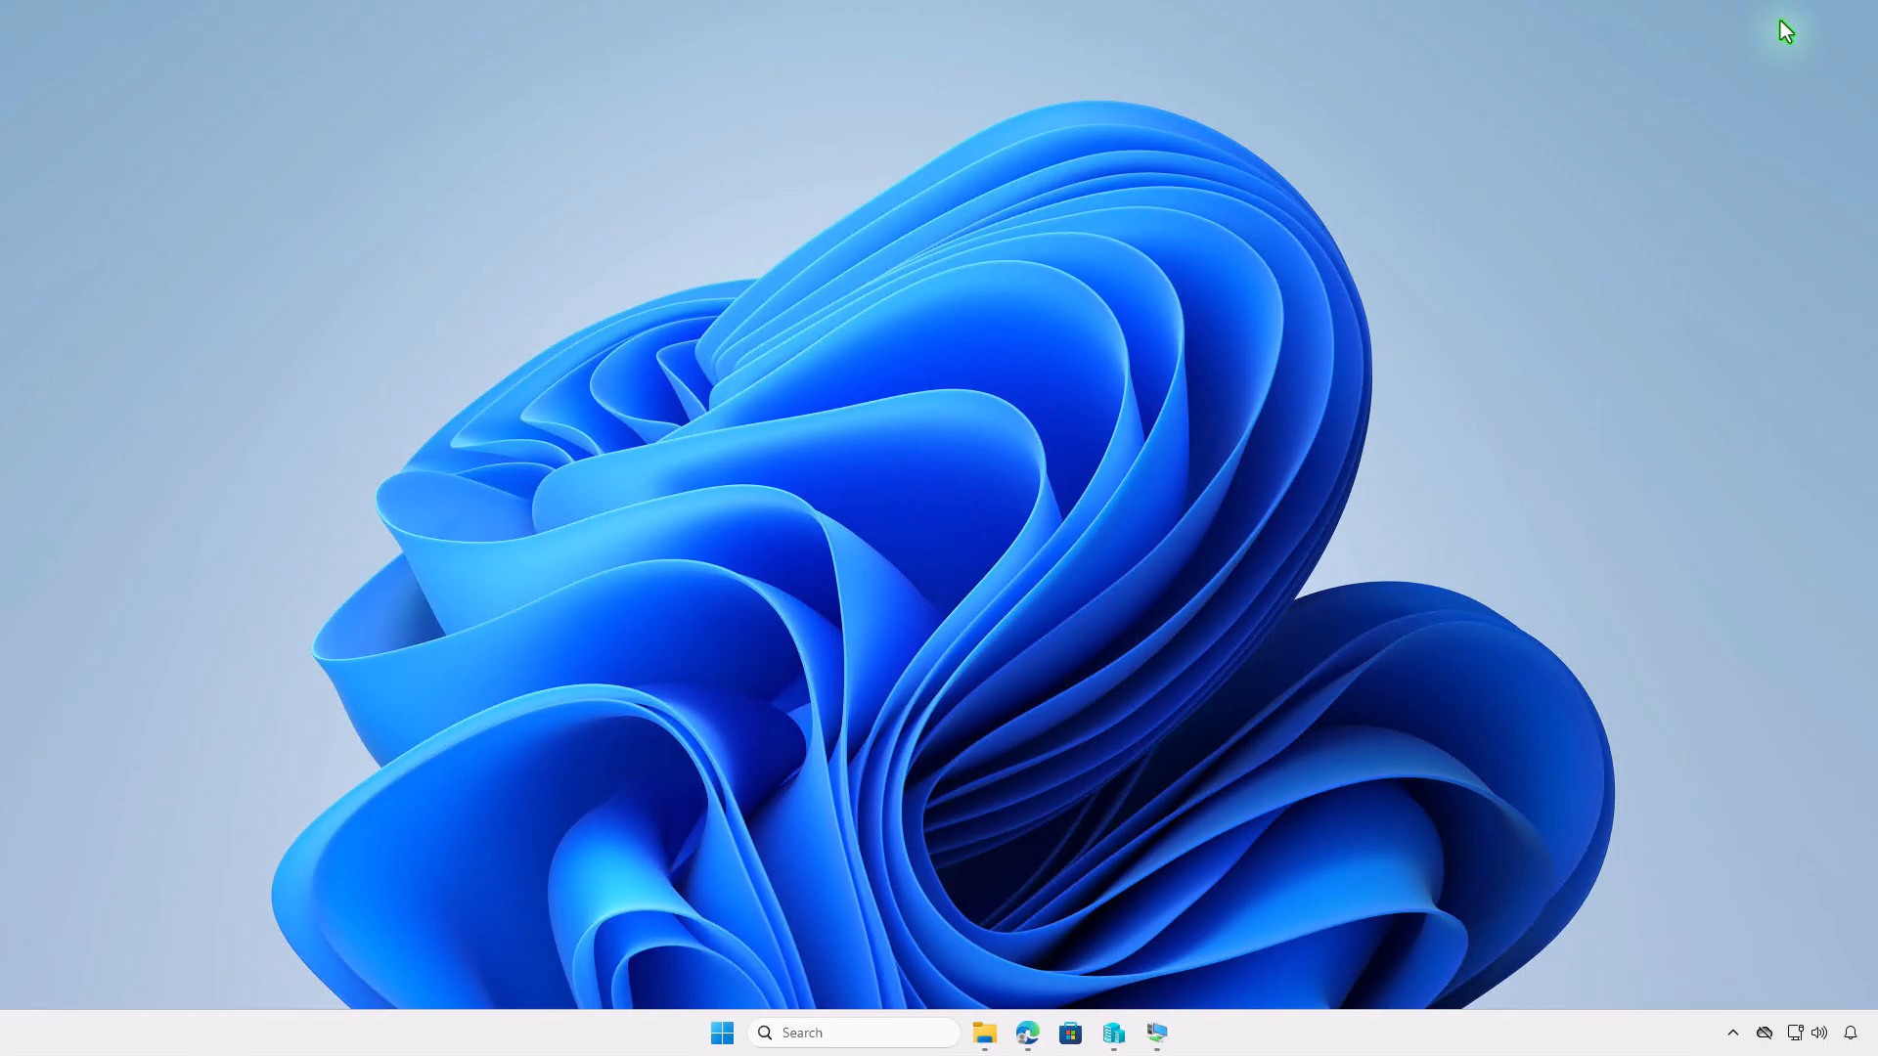
pyautogui.click(1157, 1035)
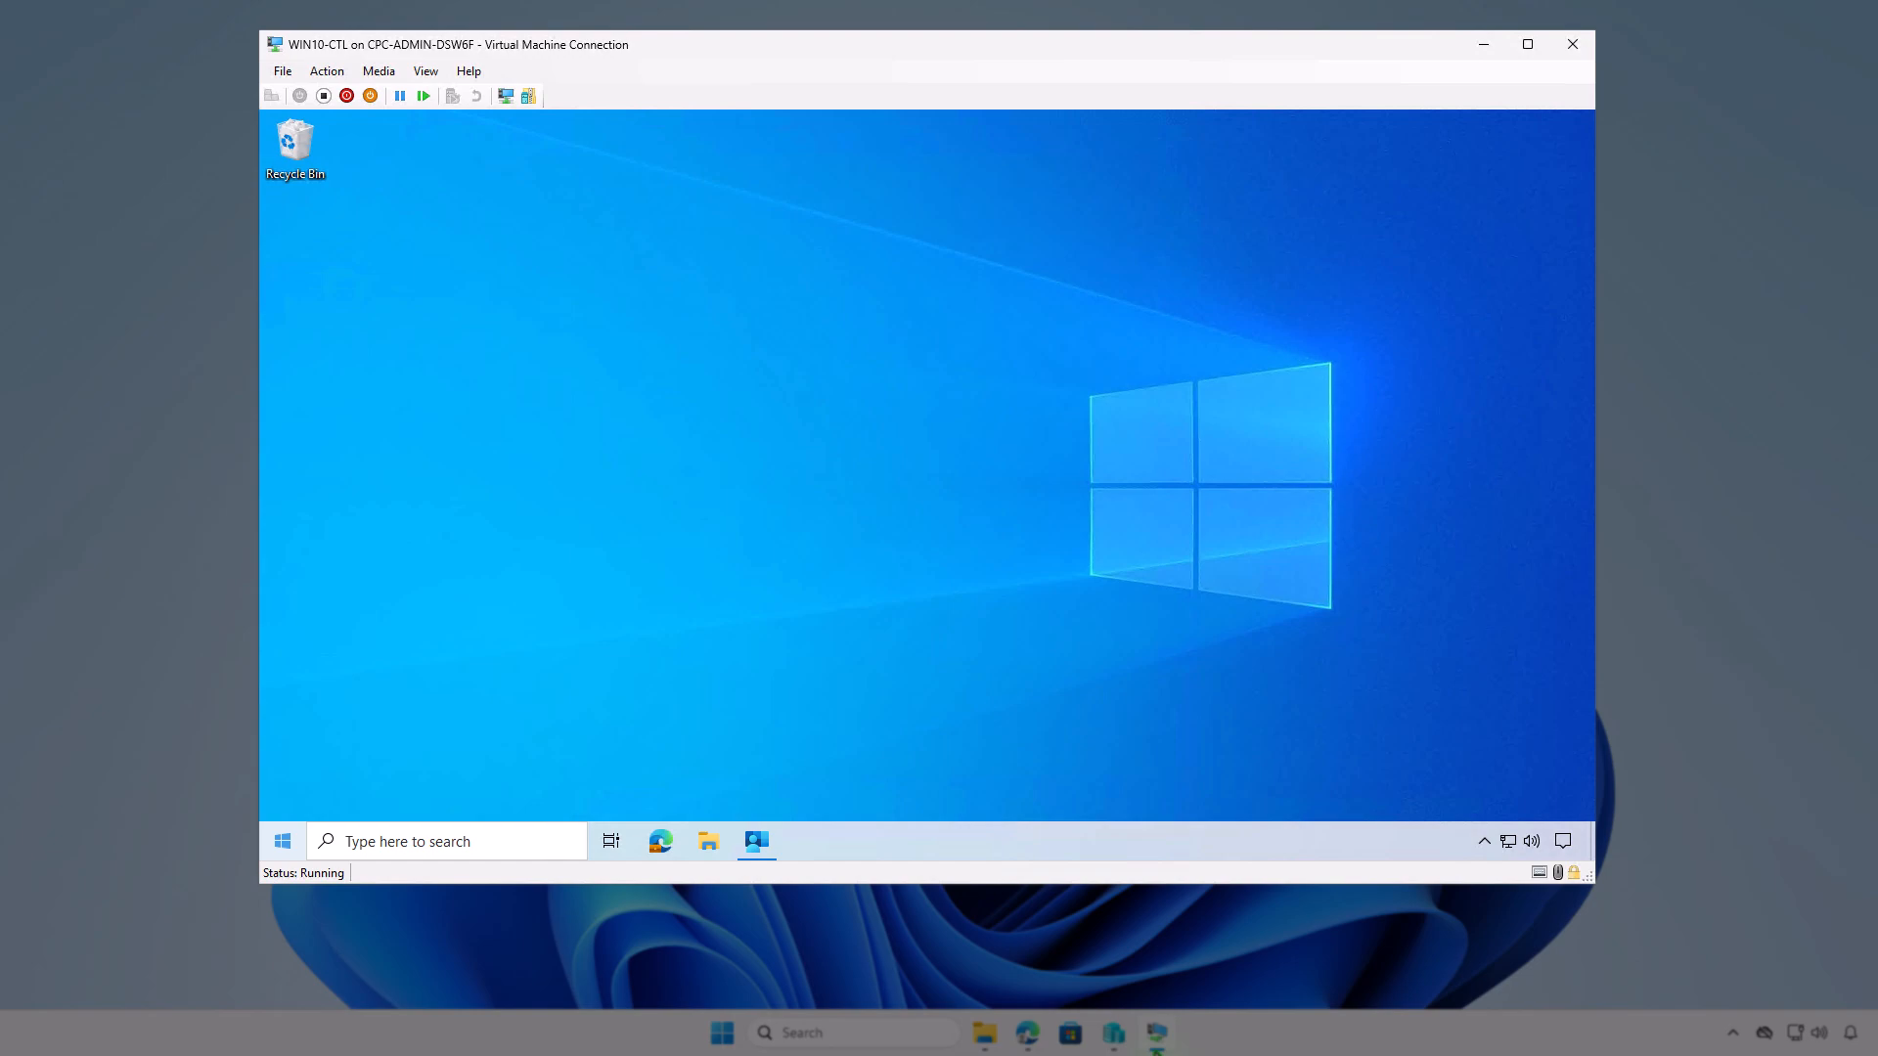
pyautogui.click(764, 851)
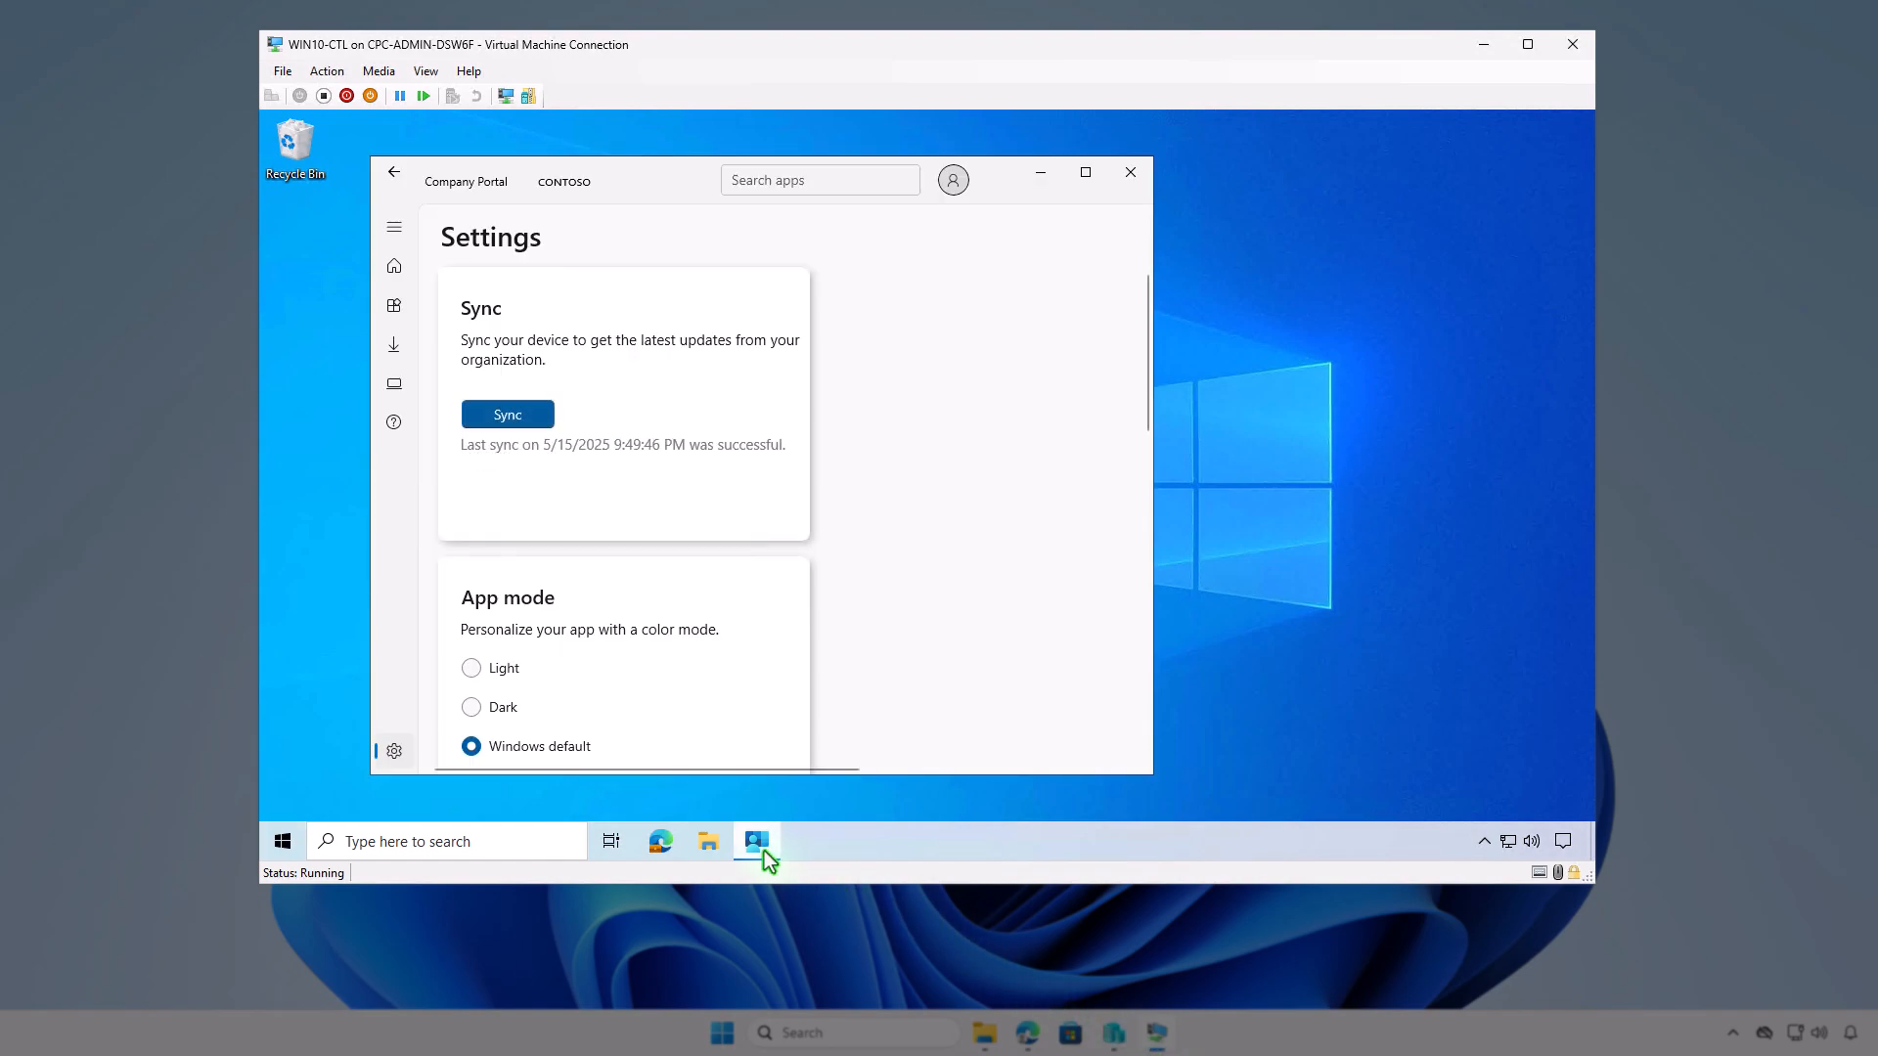
pyautogui.click(538, 428)
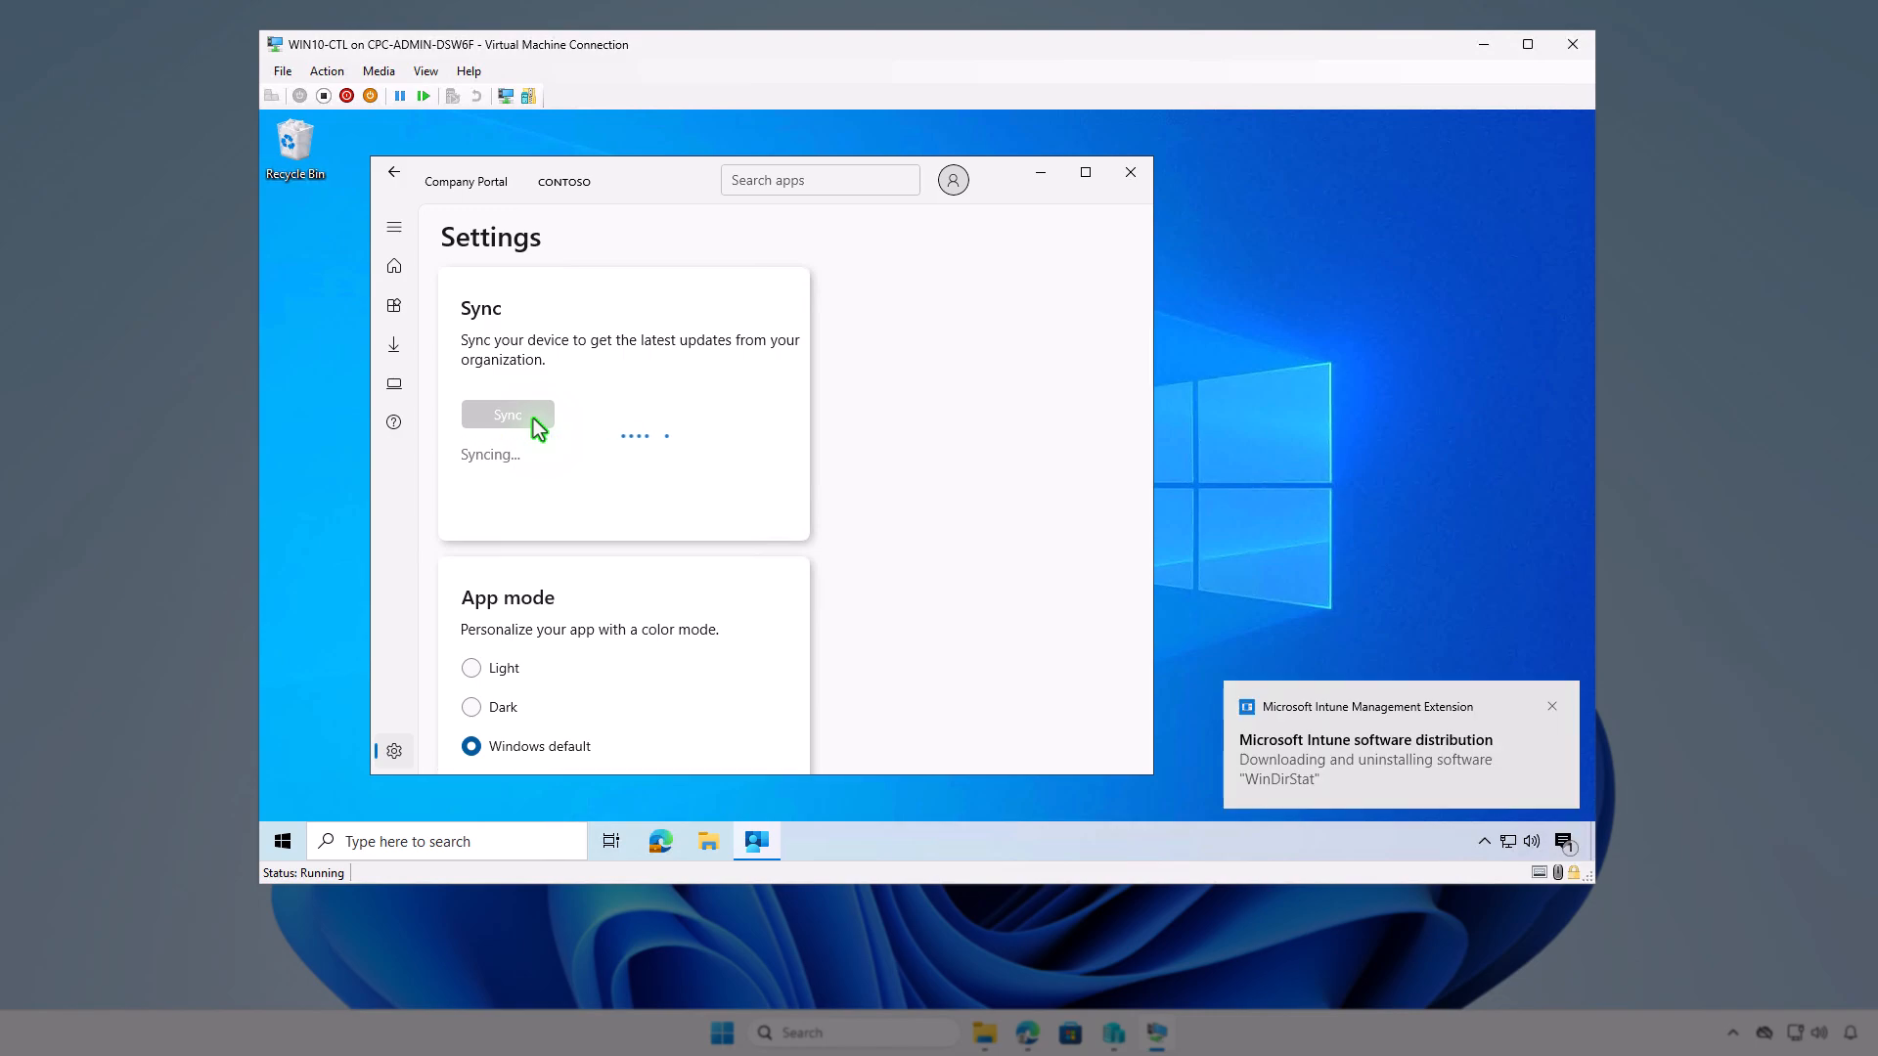
pyautogui.click(1562, 839)
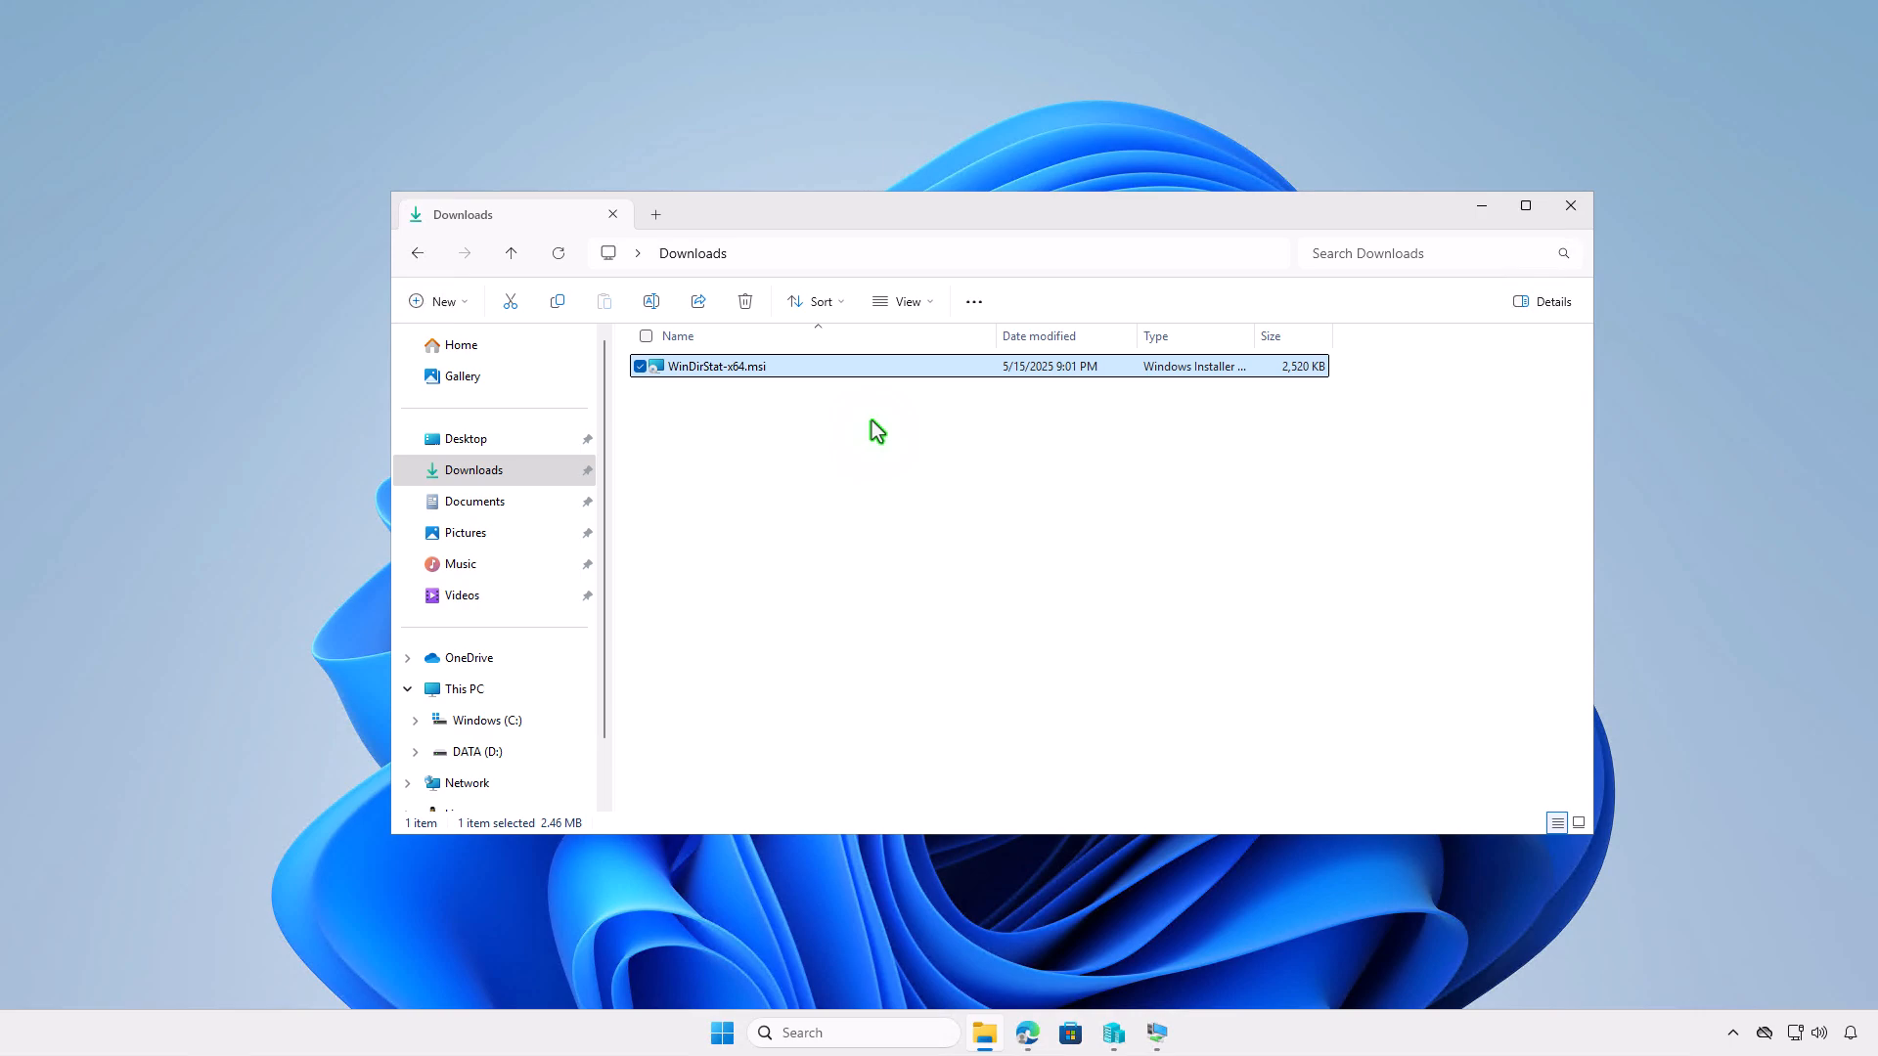
# - Minimize the Downloads folder, return to the Intune admin center in Edge, and open the Windows apps list
pyautogui.click(1481, 209)
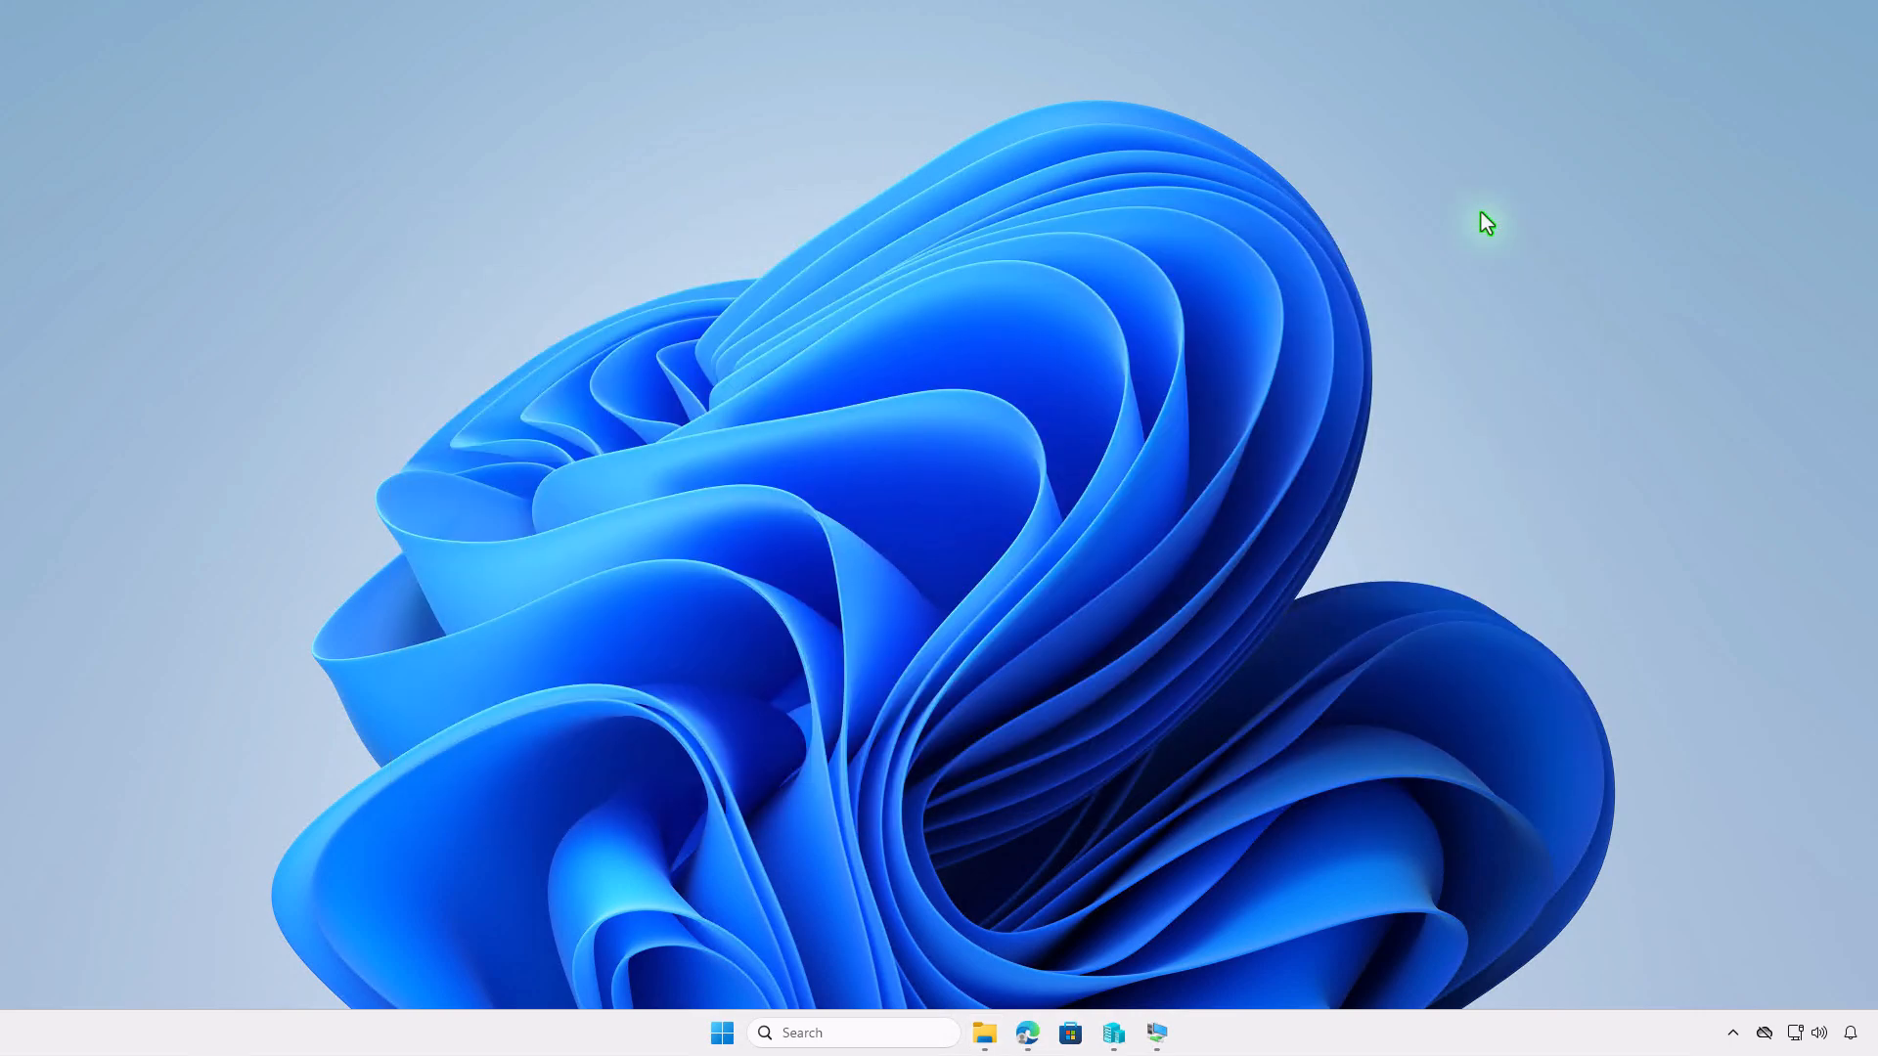
pyautogui.click(1027, 1032)
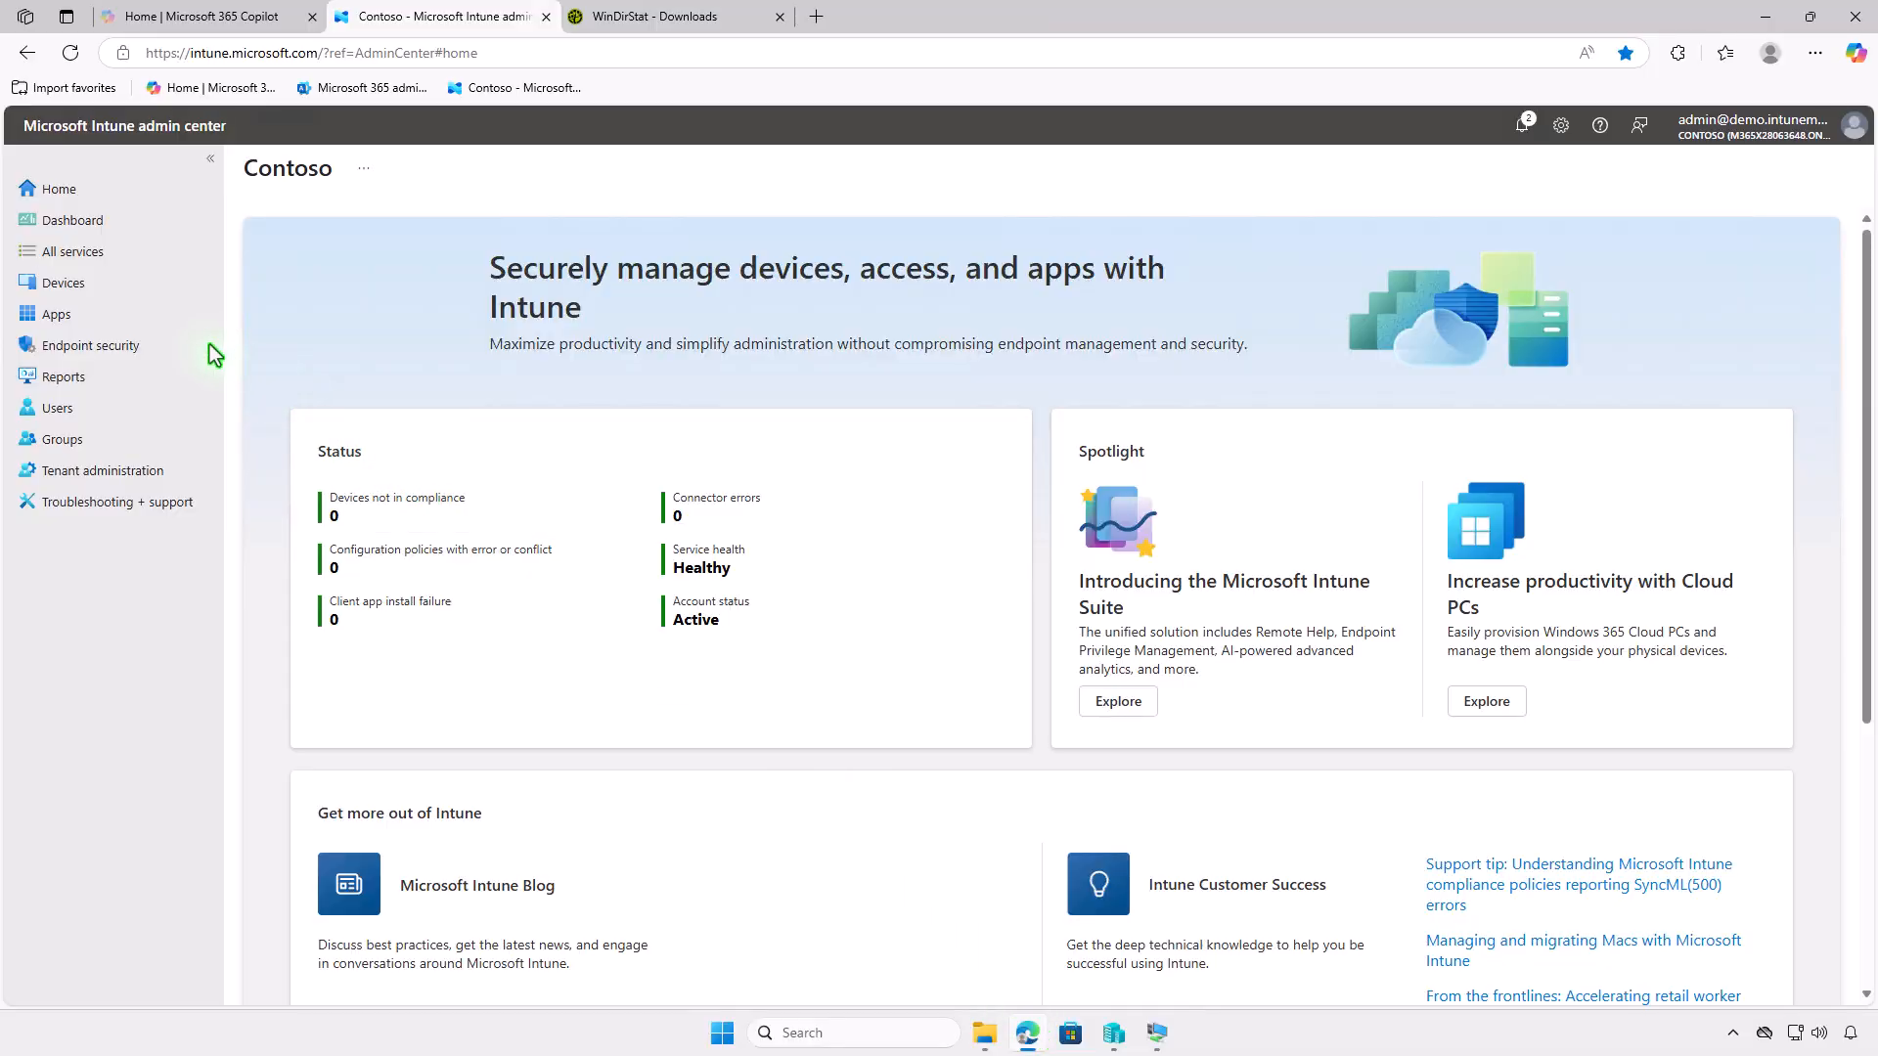
pyautogui.click(156, 319)
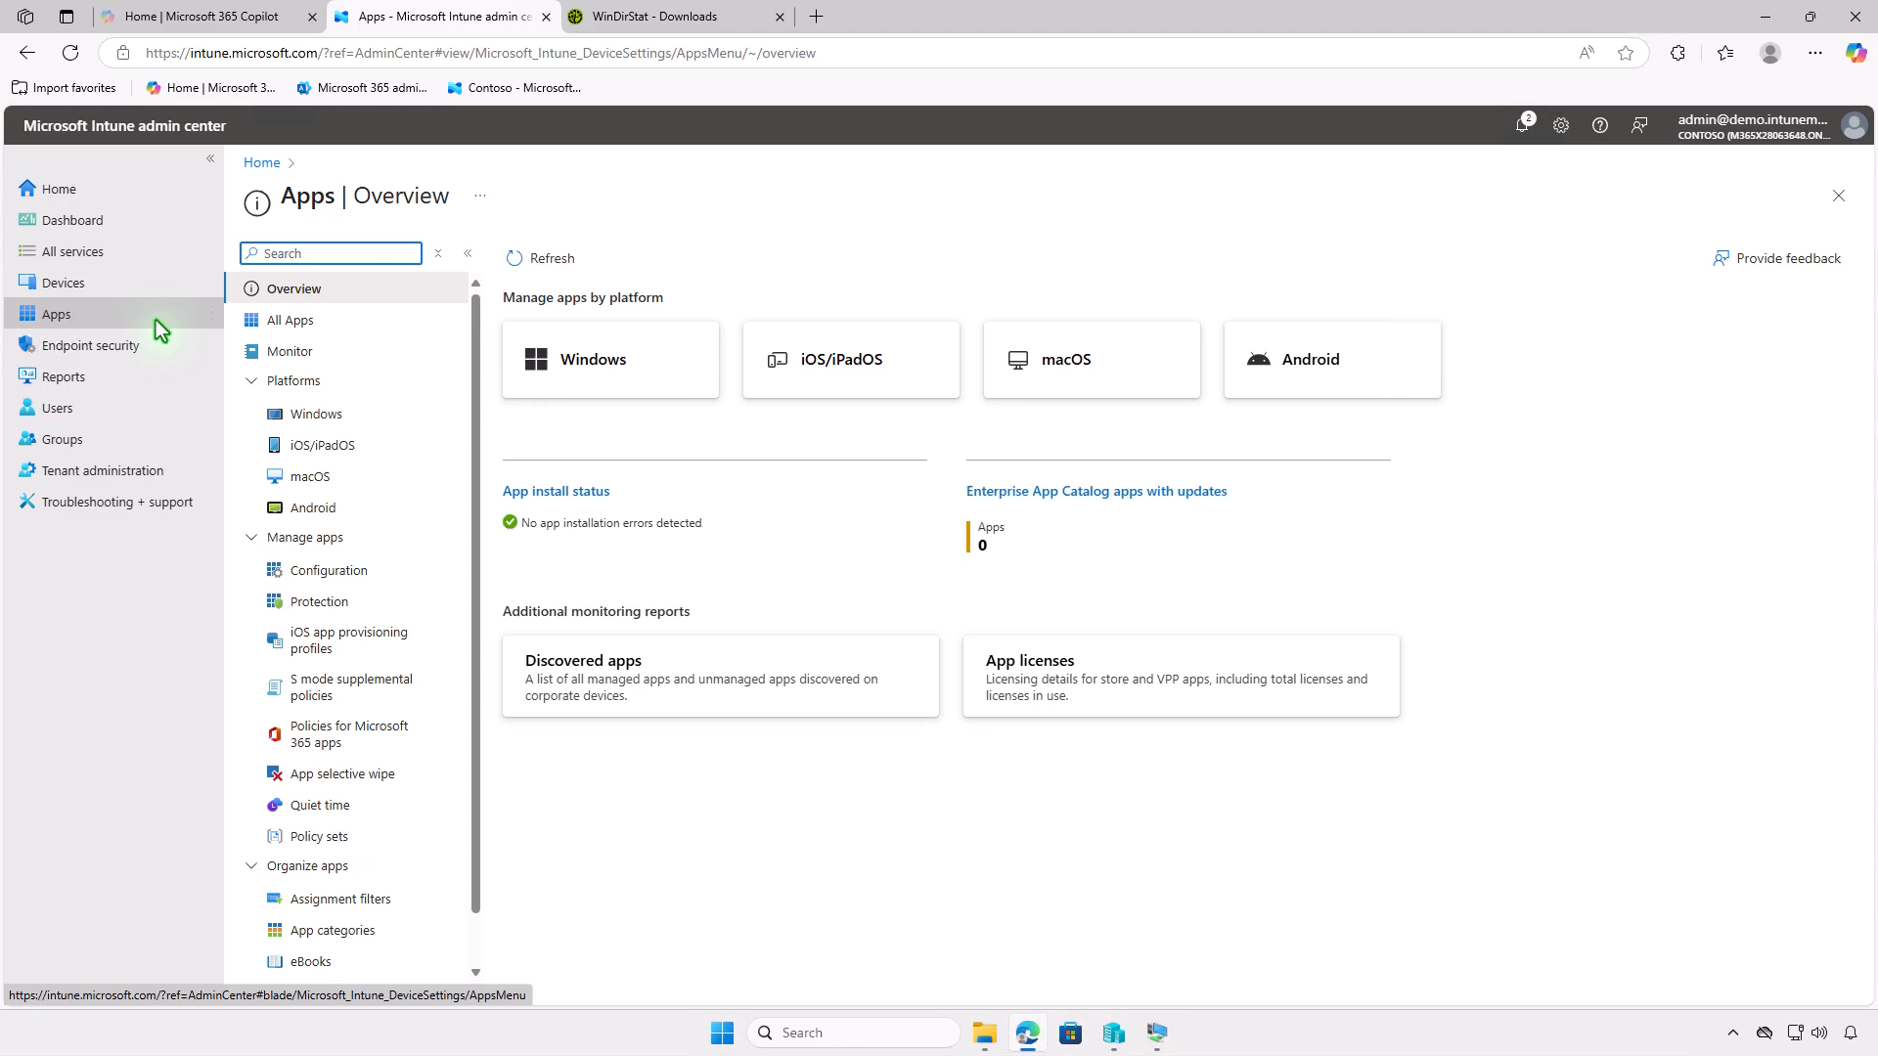
pyautogui.click(397, 419)
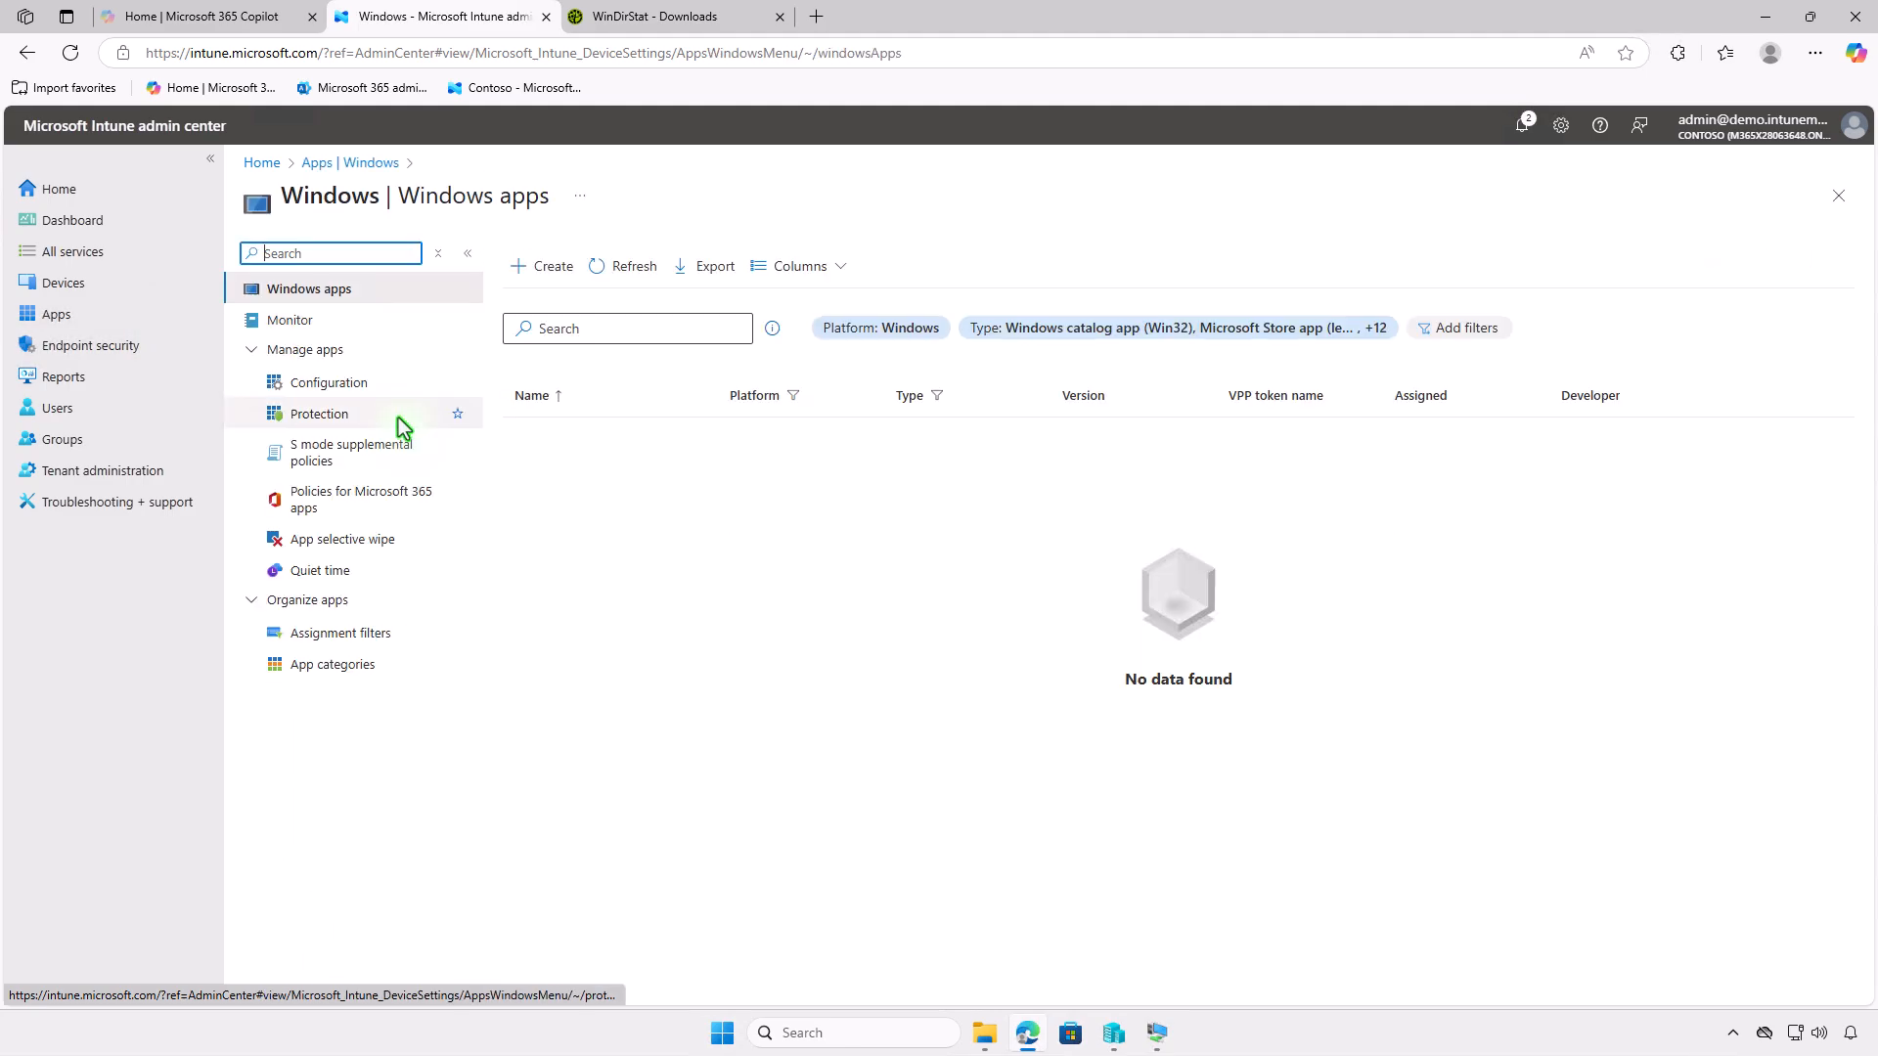
# - Start creating a Windows app with the Line-of-business app type
pyautogui.click(545, 273)
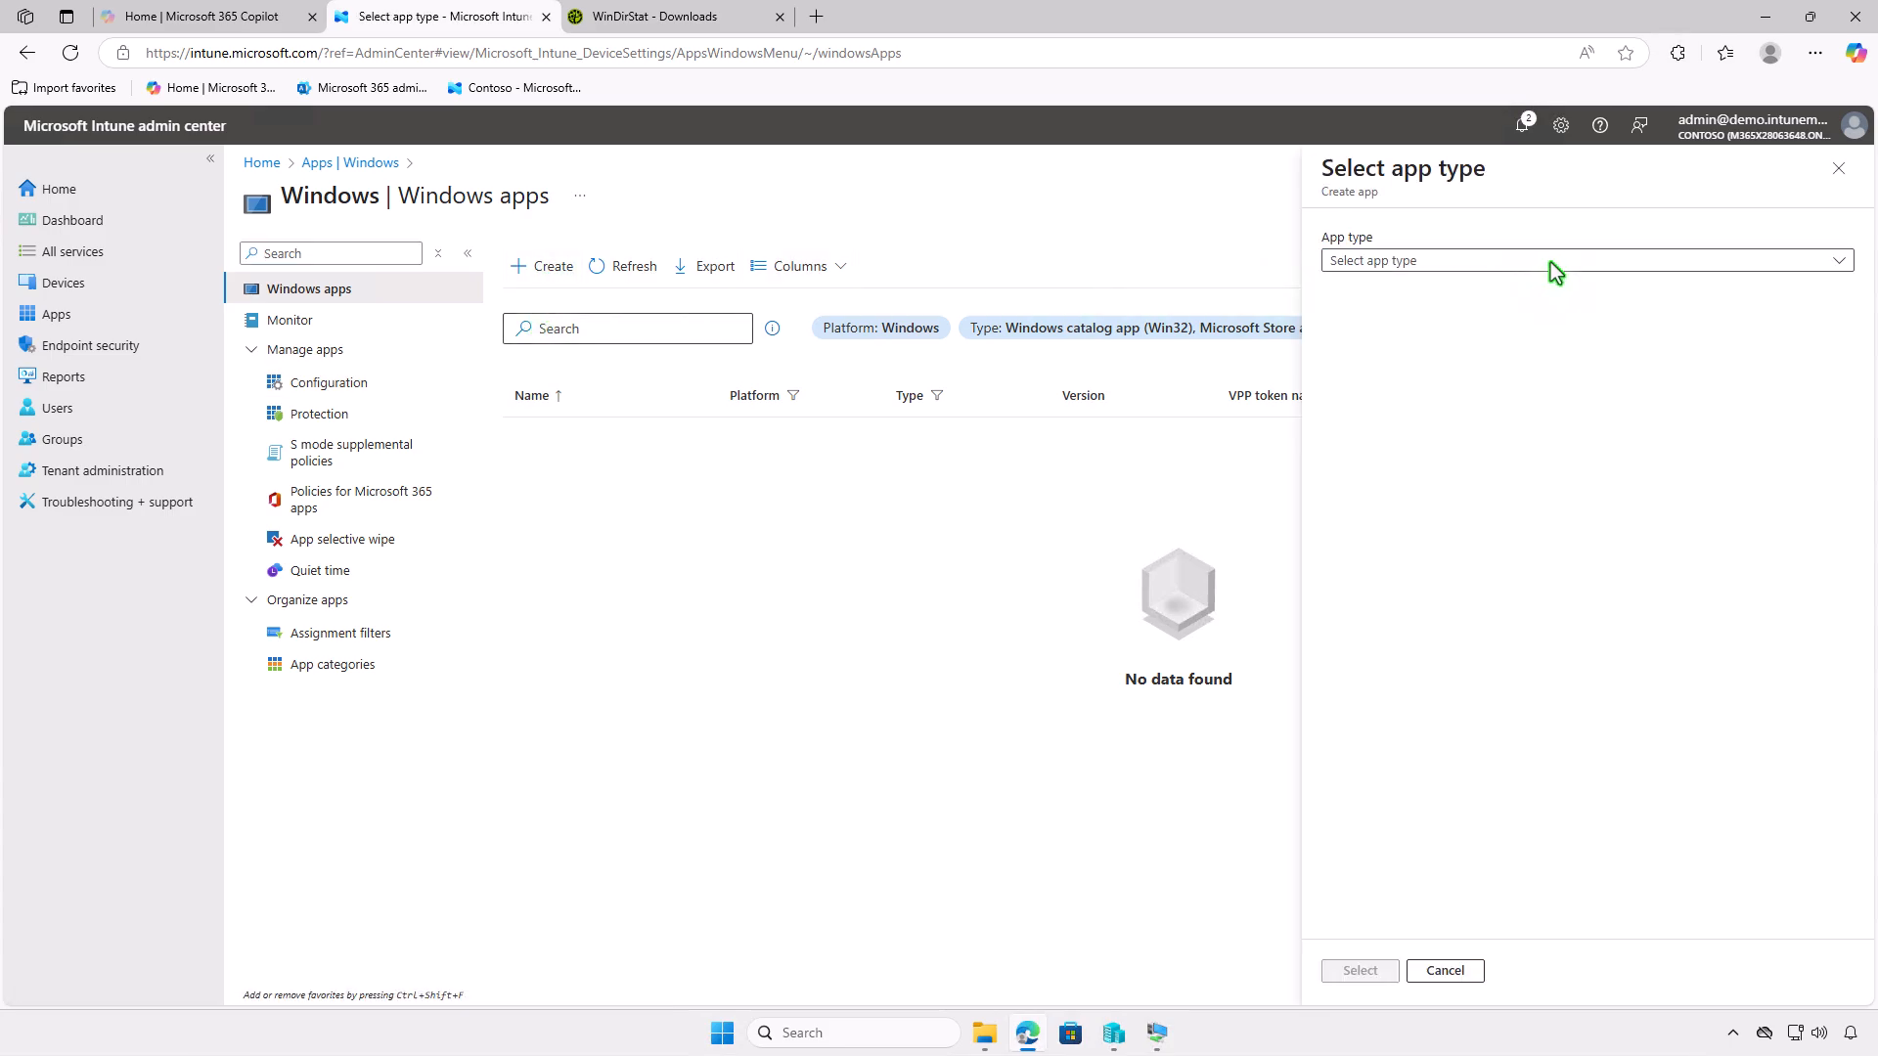
pyautogui.click(1555, 262)
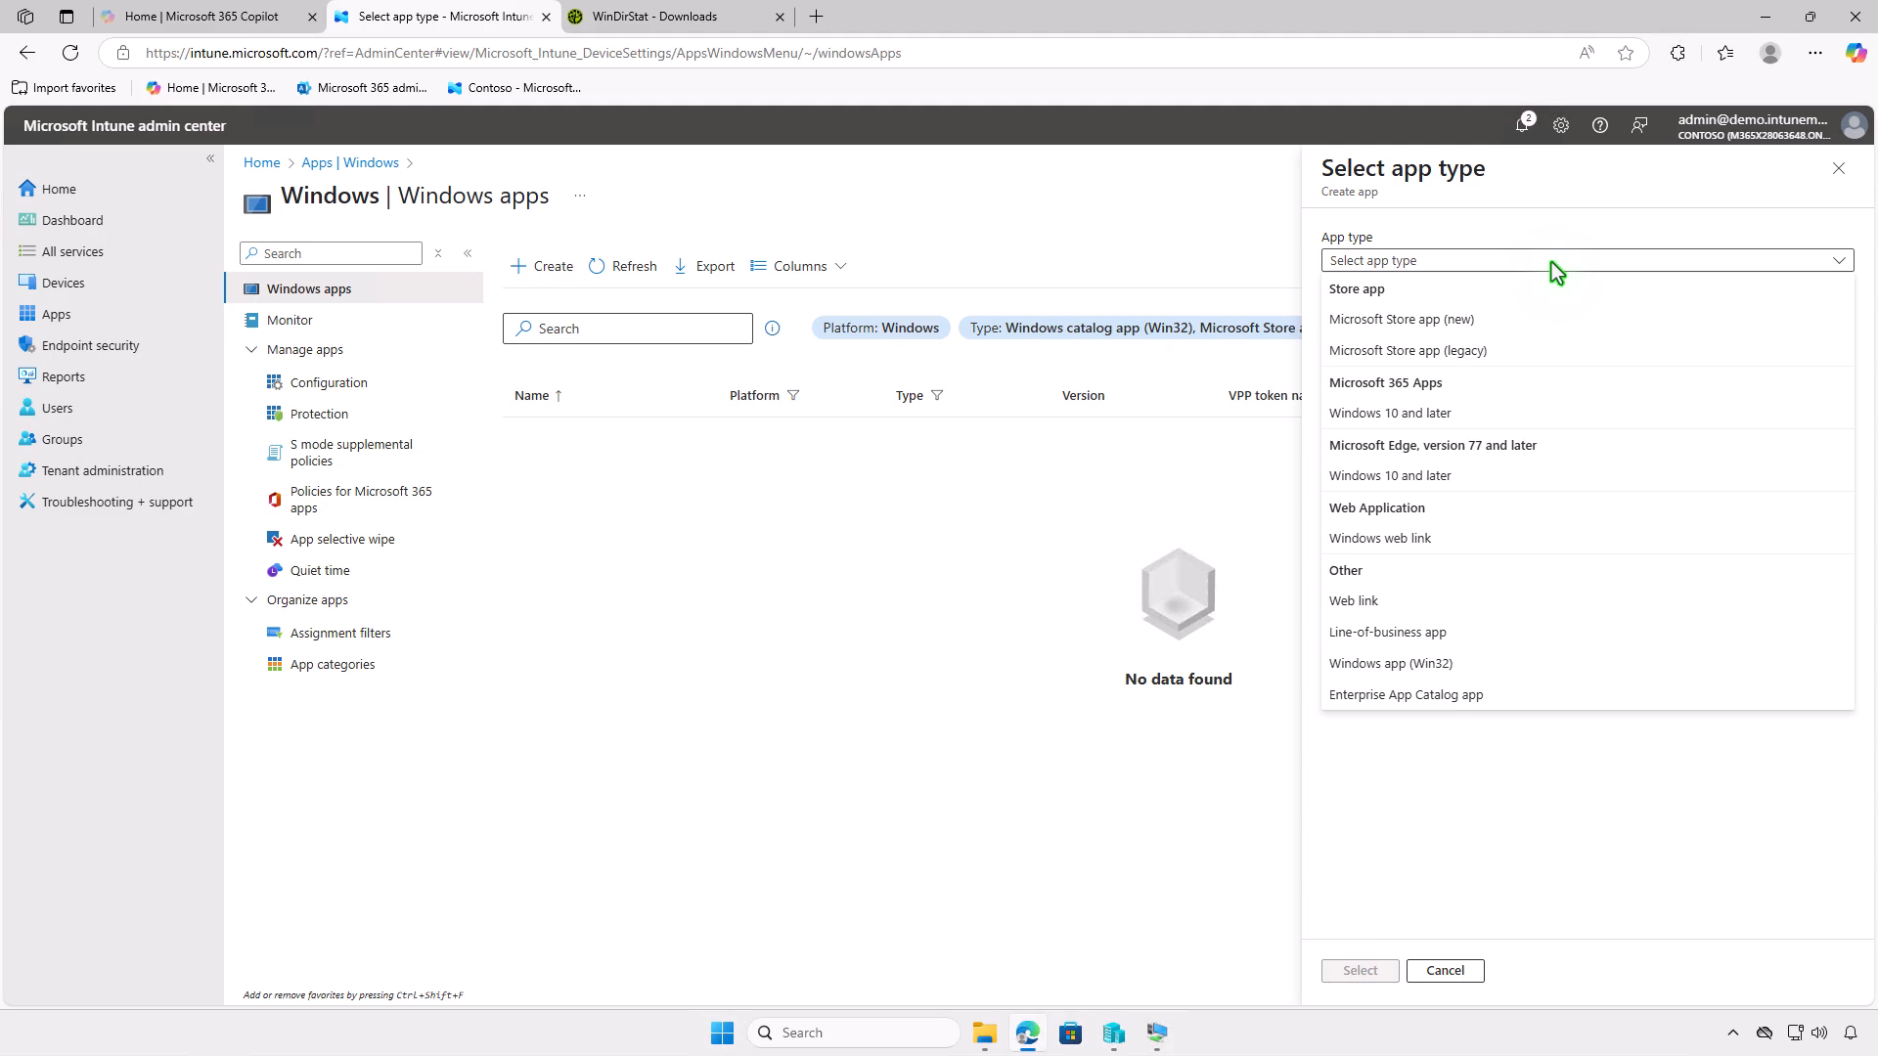
pyautogui.click(1494, 626)
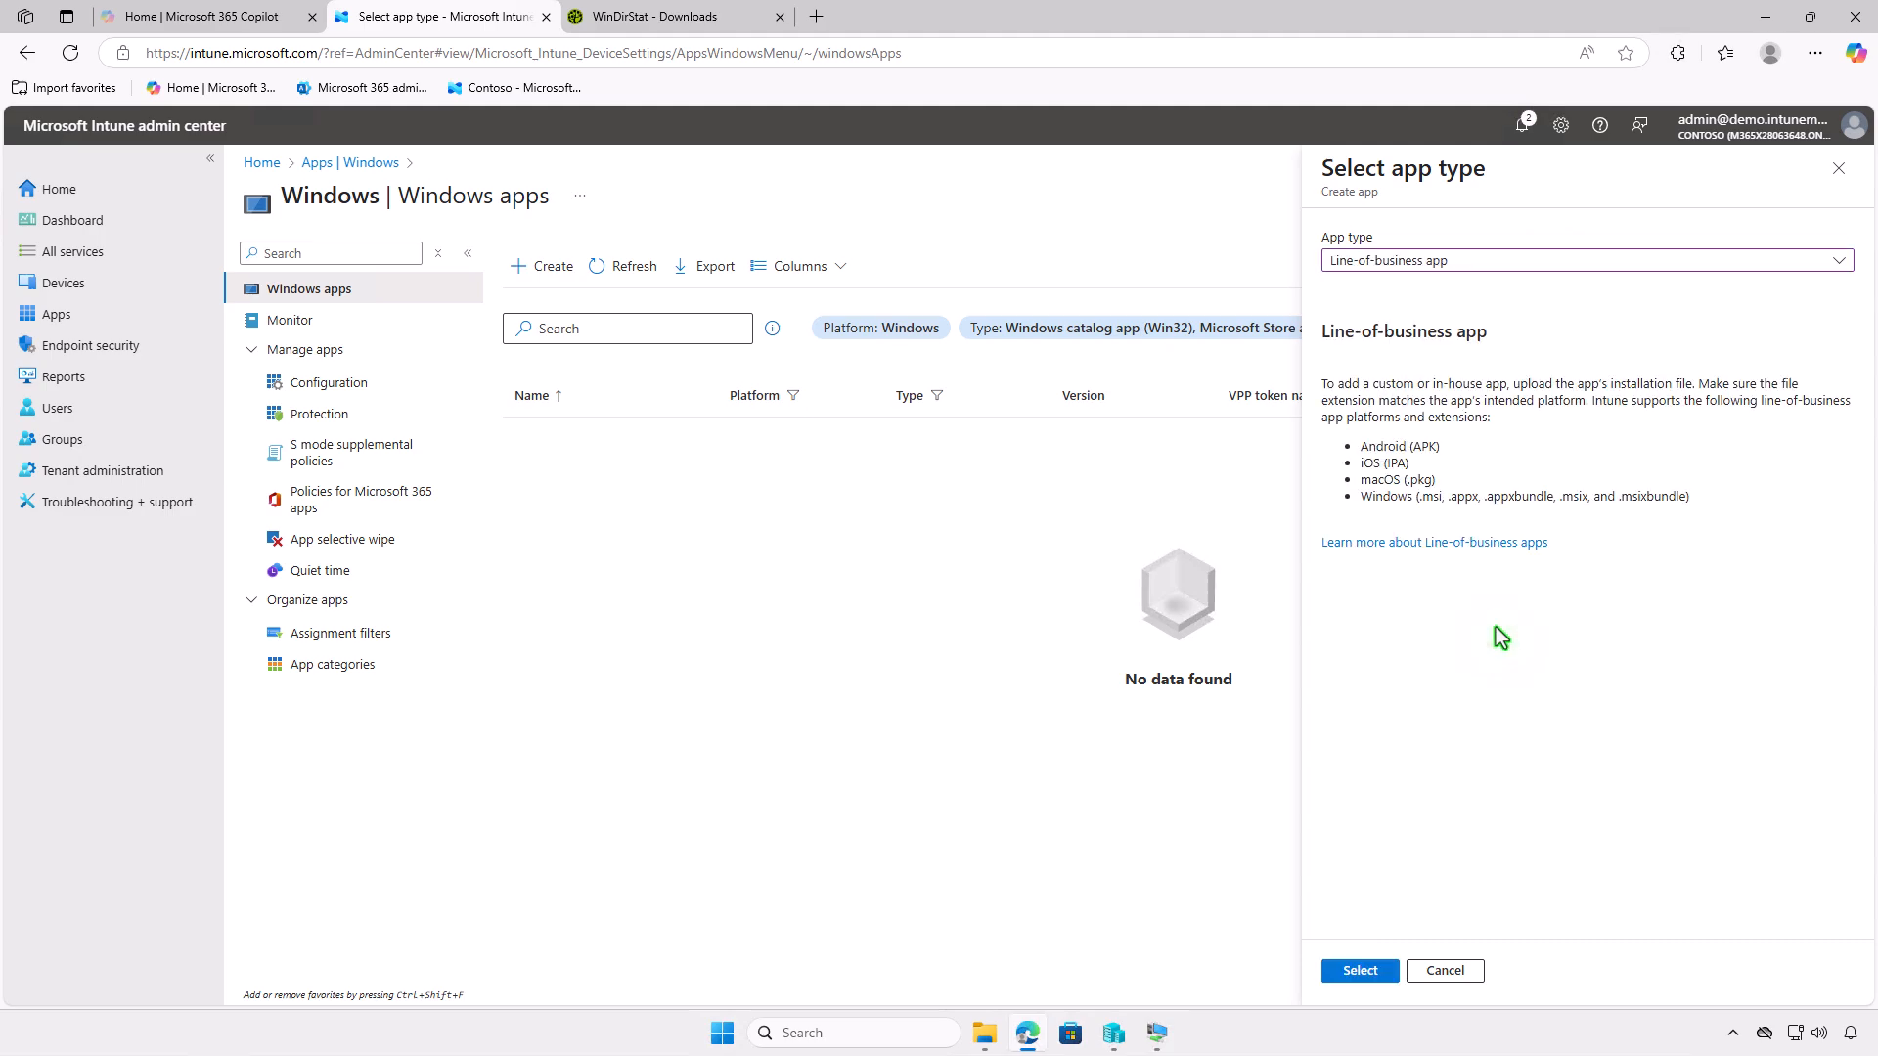
pyautogui.click(1387, 972)
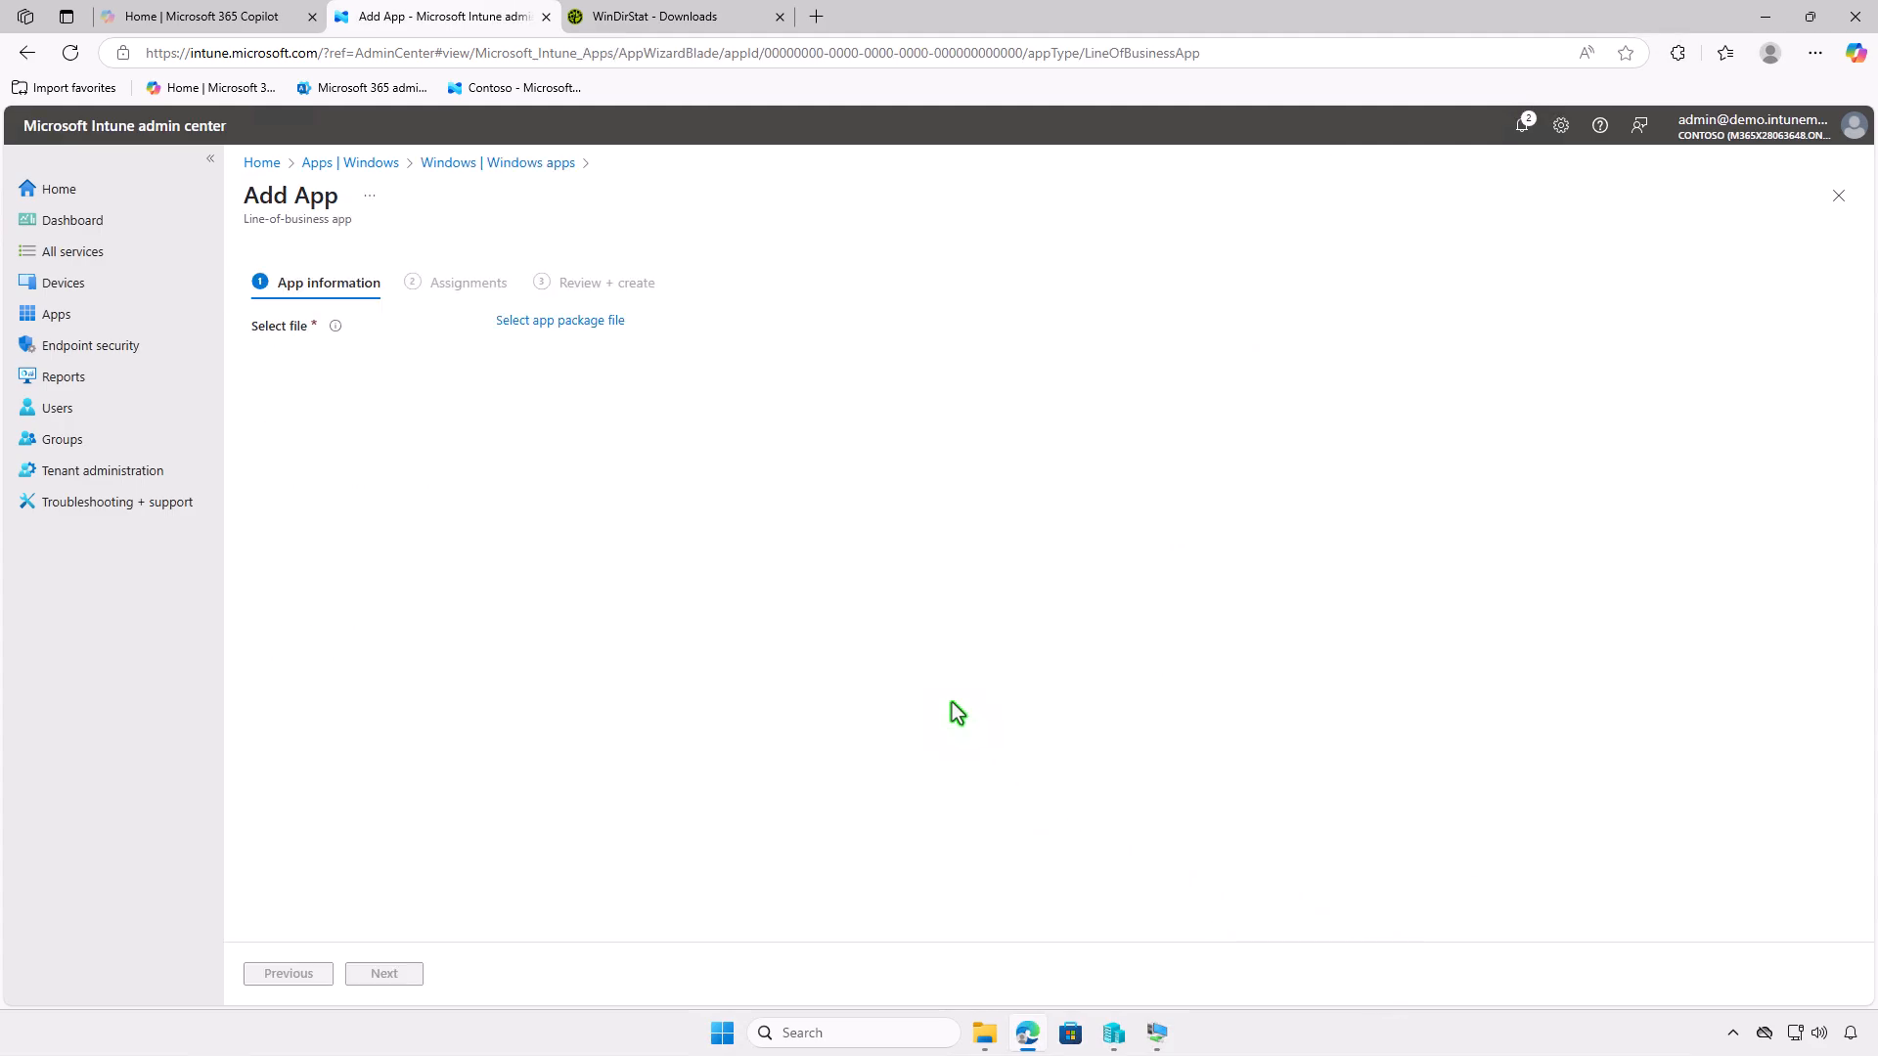
# - Load WinDirStat-x64.msi from Downloads as the app package file and set the publisher to WinDirStat
pyautogui.click(591, 324)
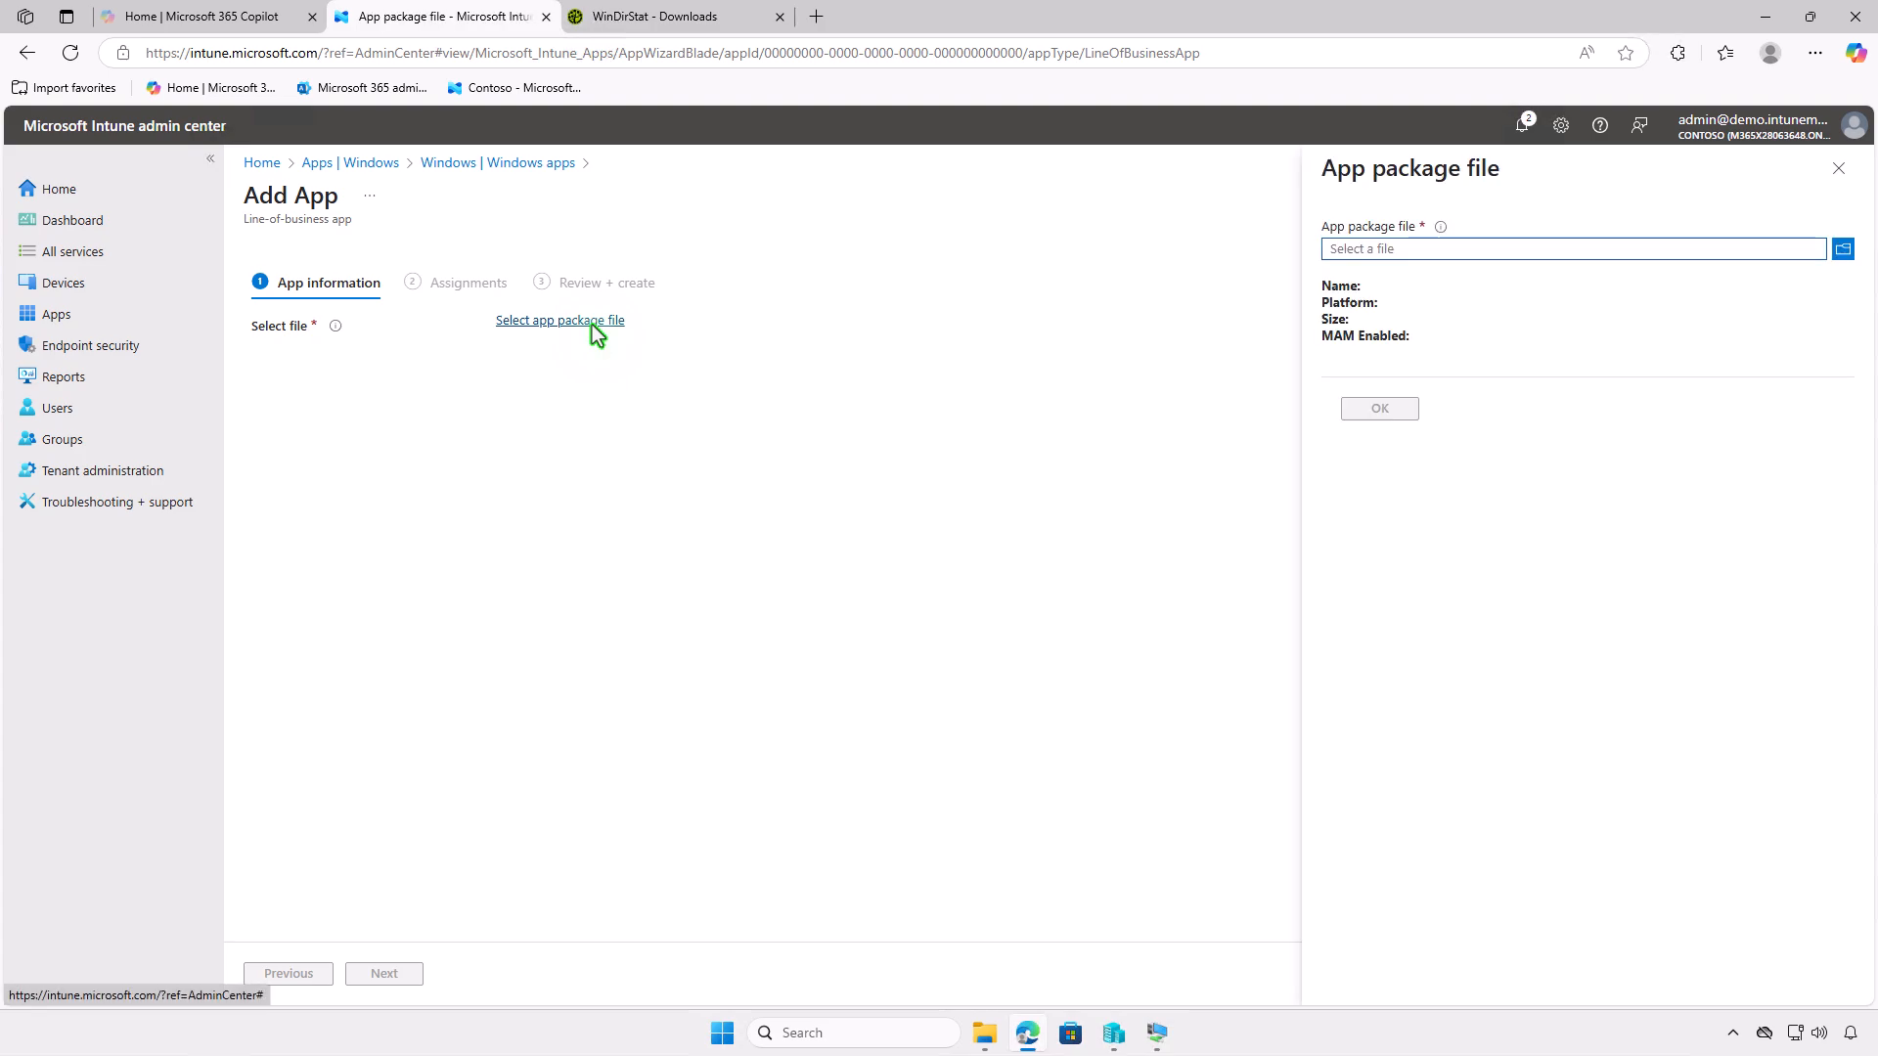
pyautogui.click(1422, 251)
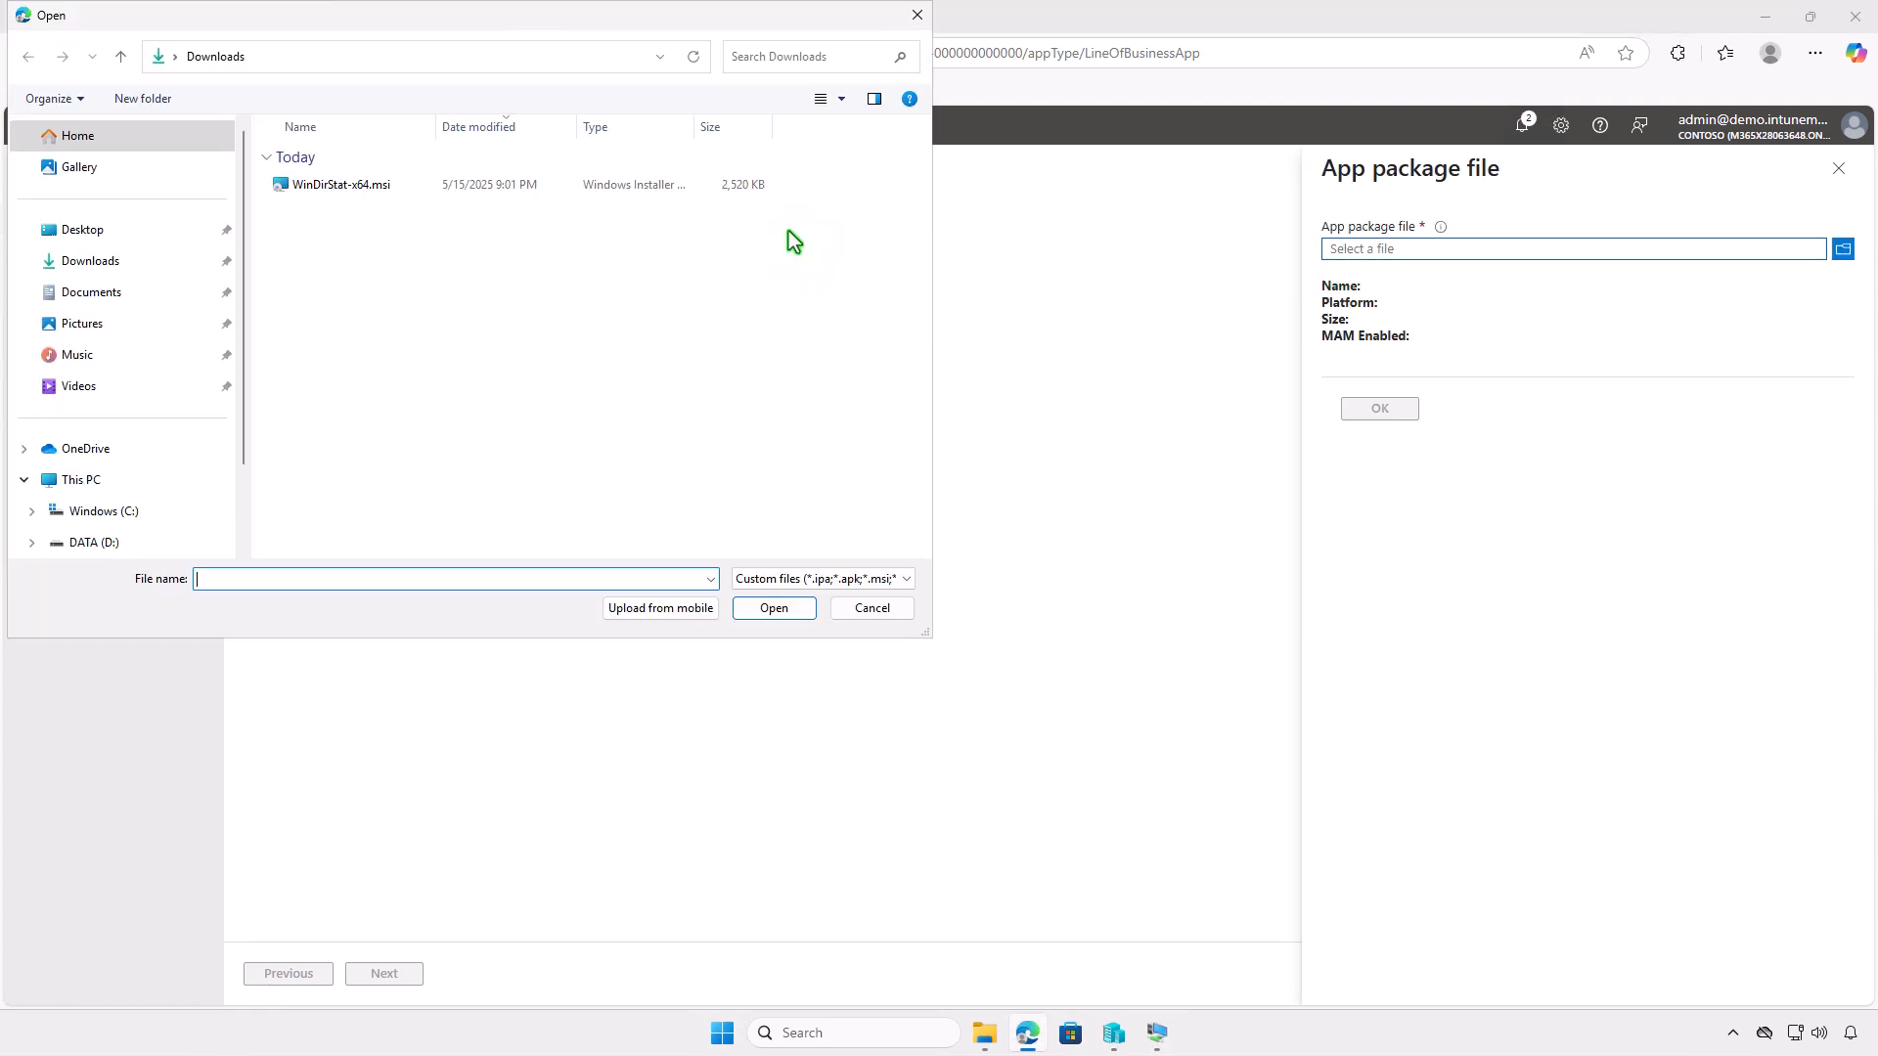
pyautogui.click(518, 189)
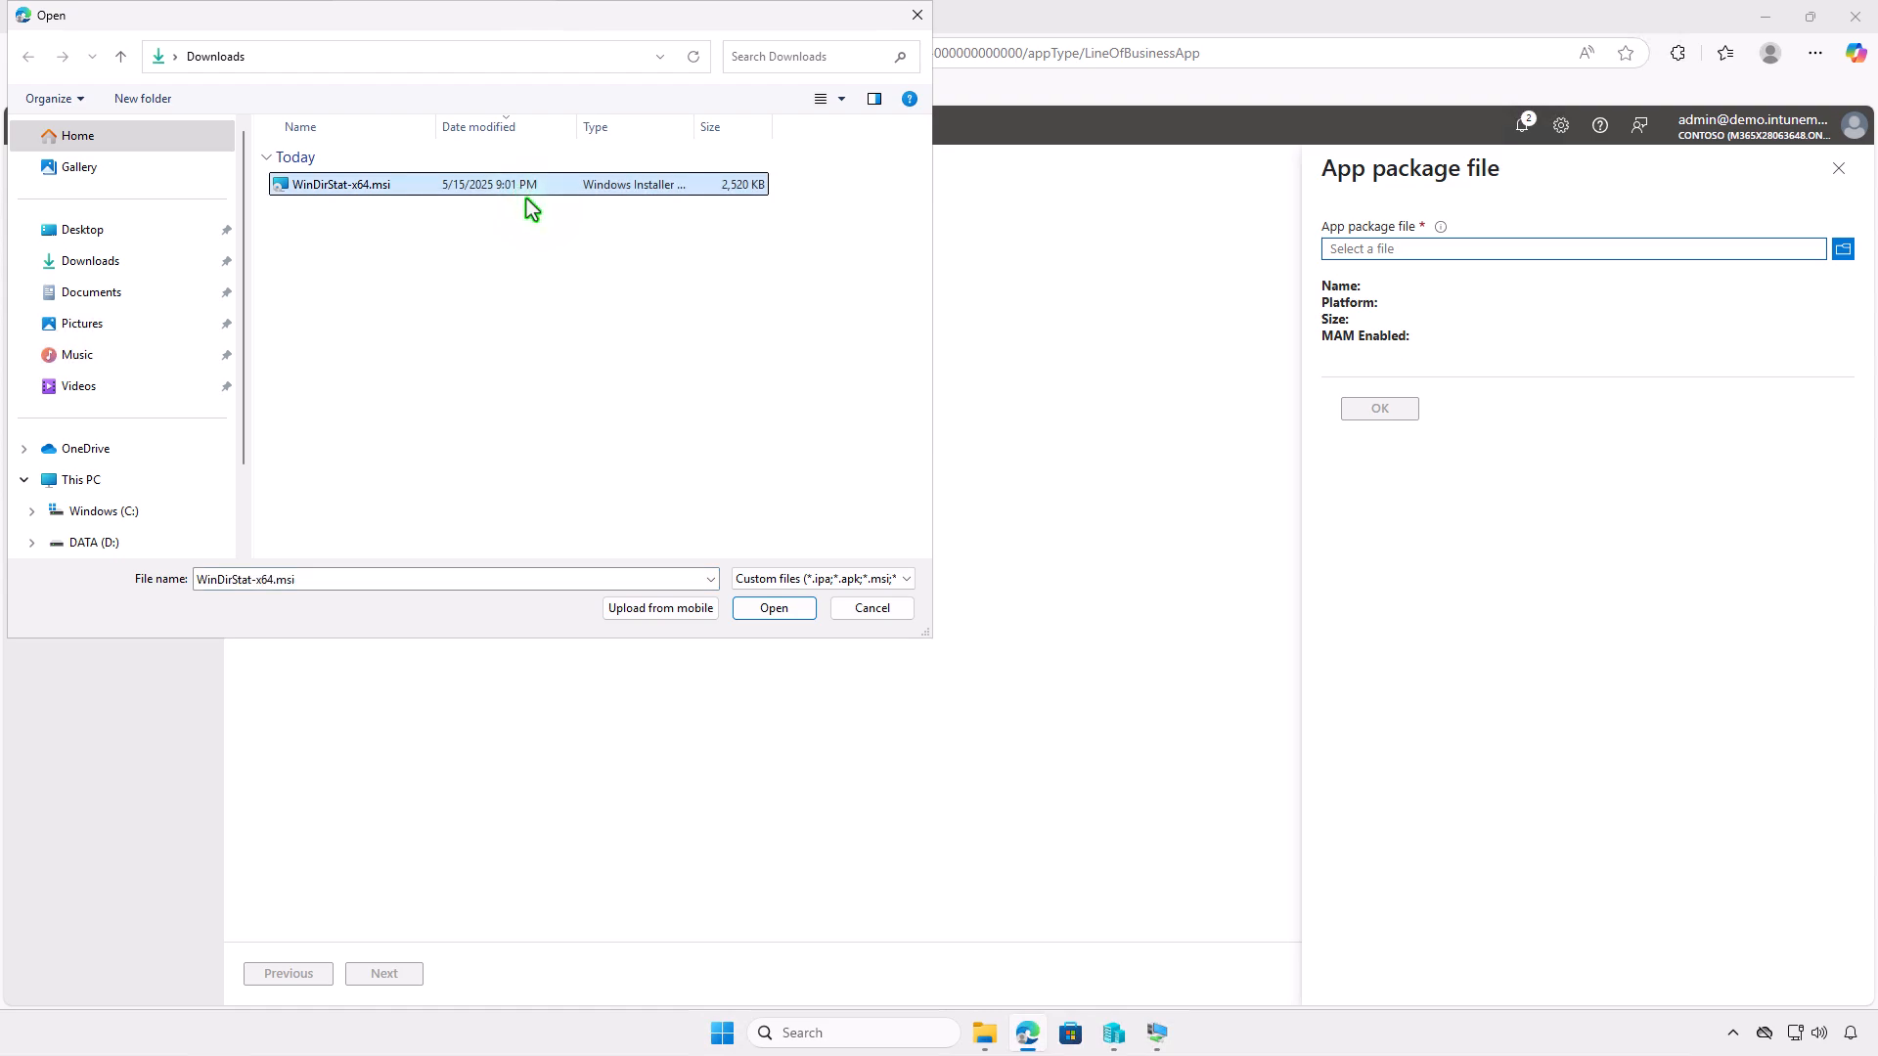
pyautogui.click(755, 610)
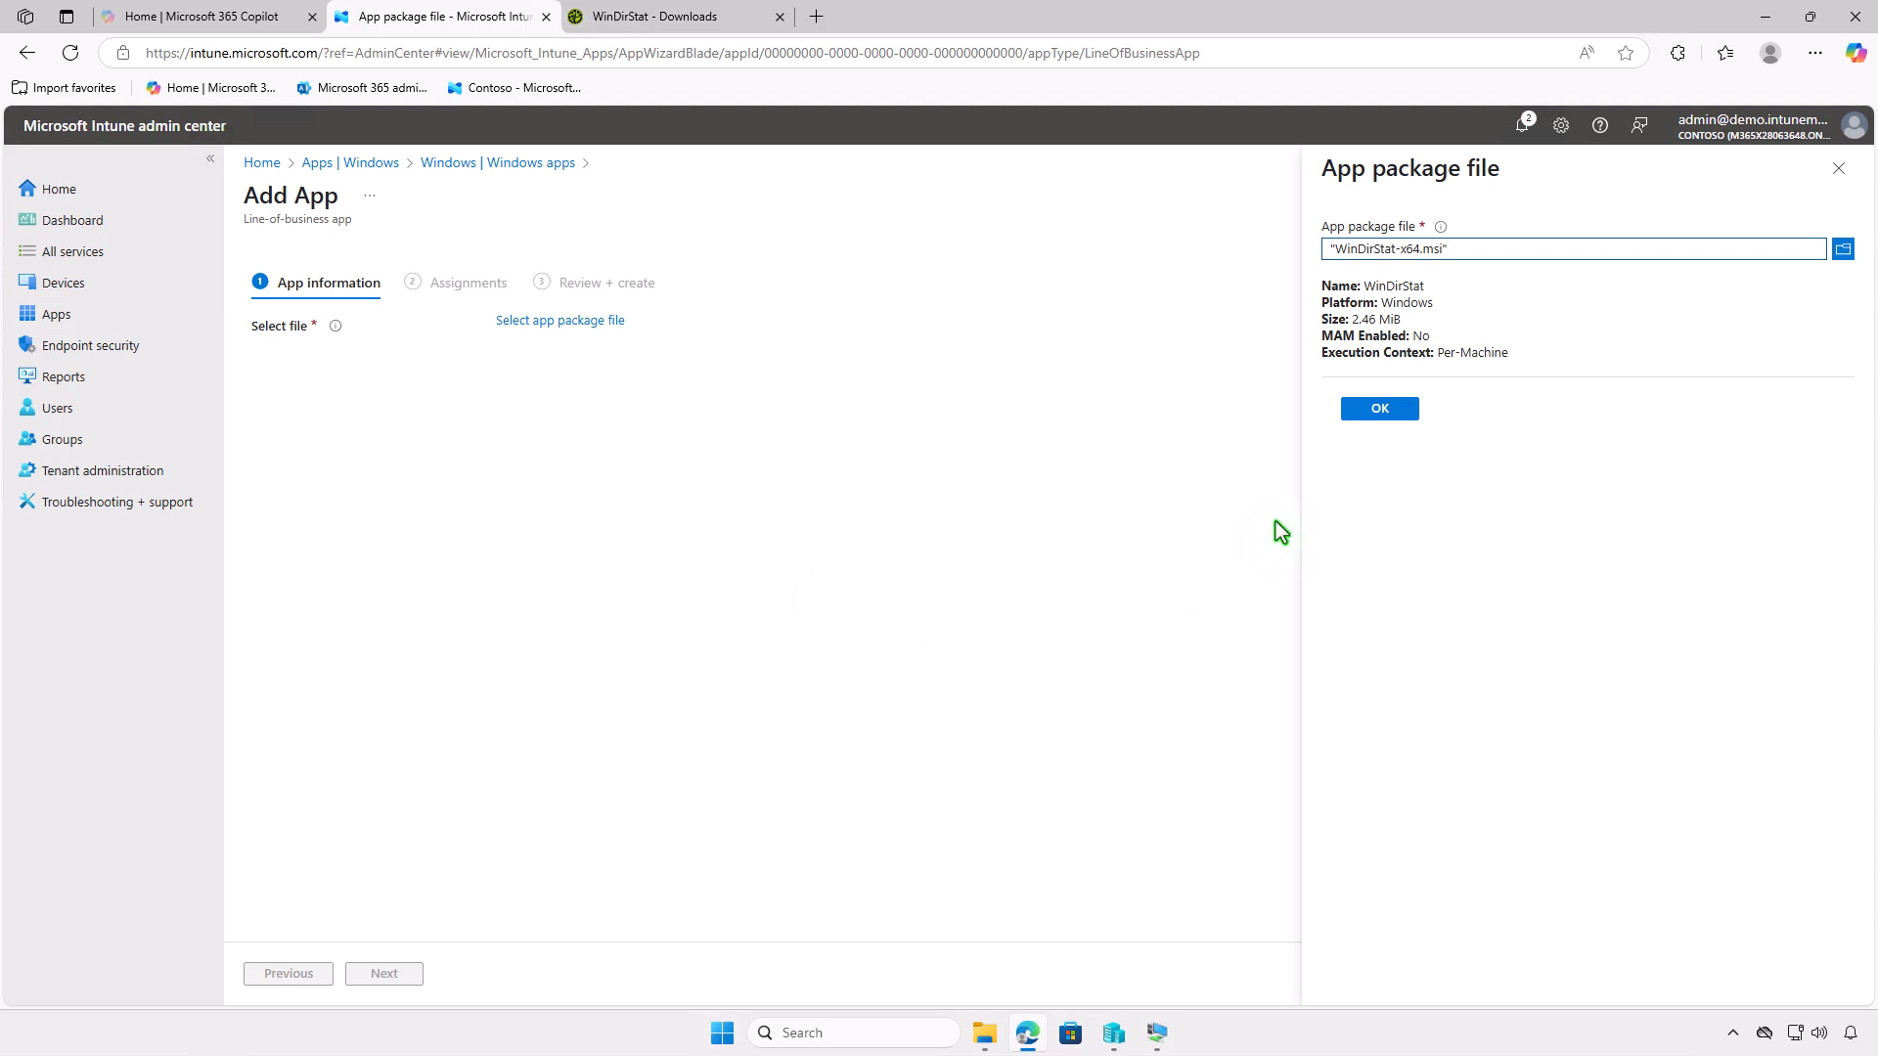
pyautogui.click(1381, 410)
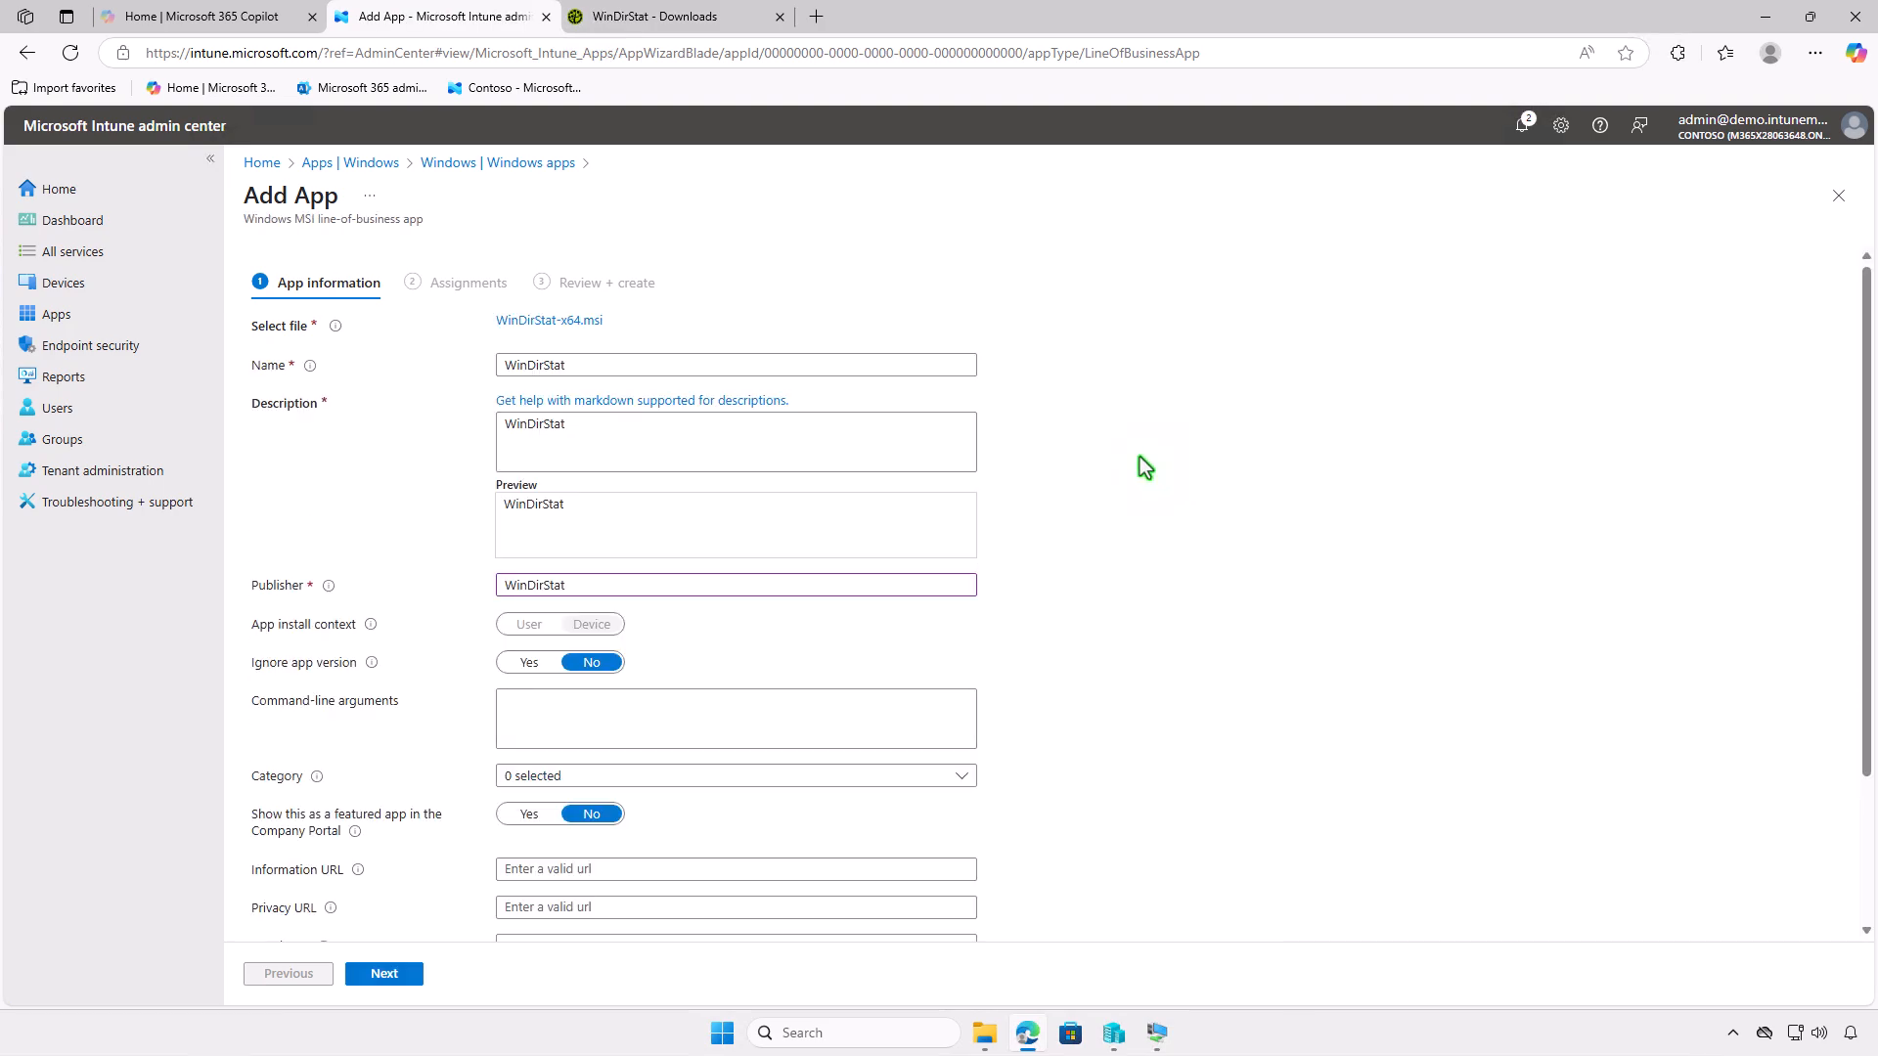
# - Add WinDirStat_Logo_color.svg.png from Downloads as the app's logo
pyautogui.scroll(-2, 1141, 456)
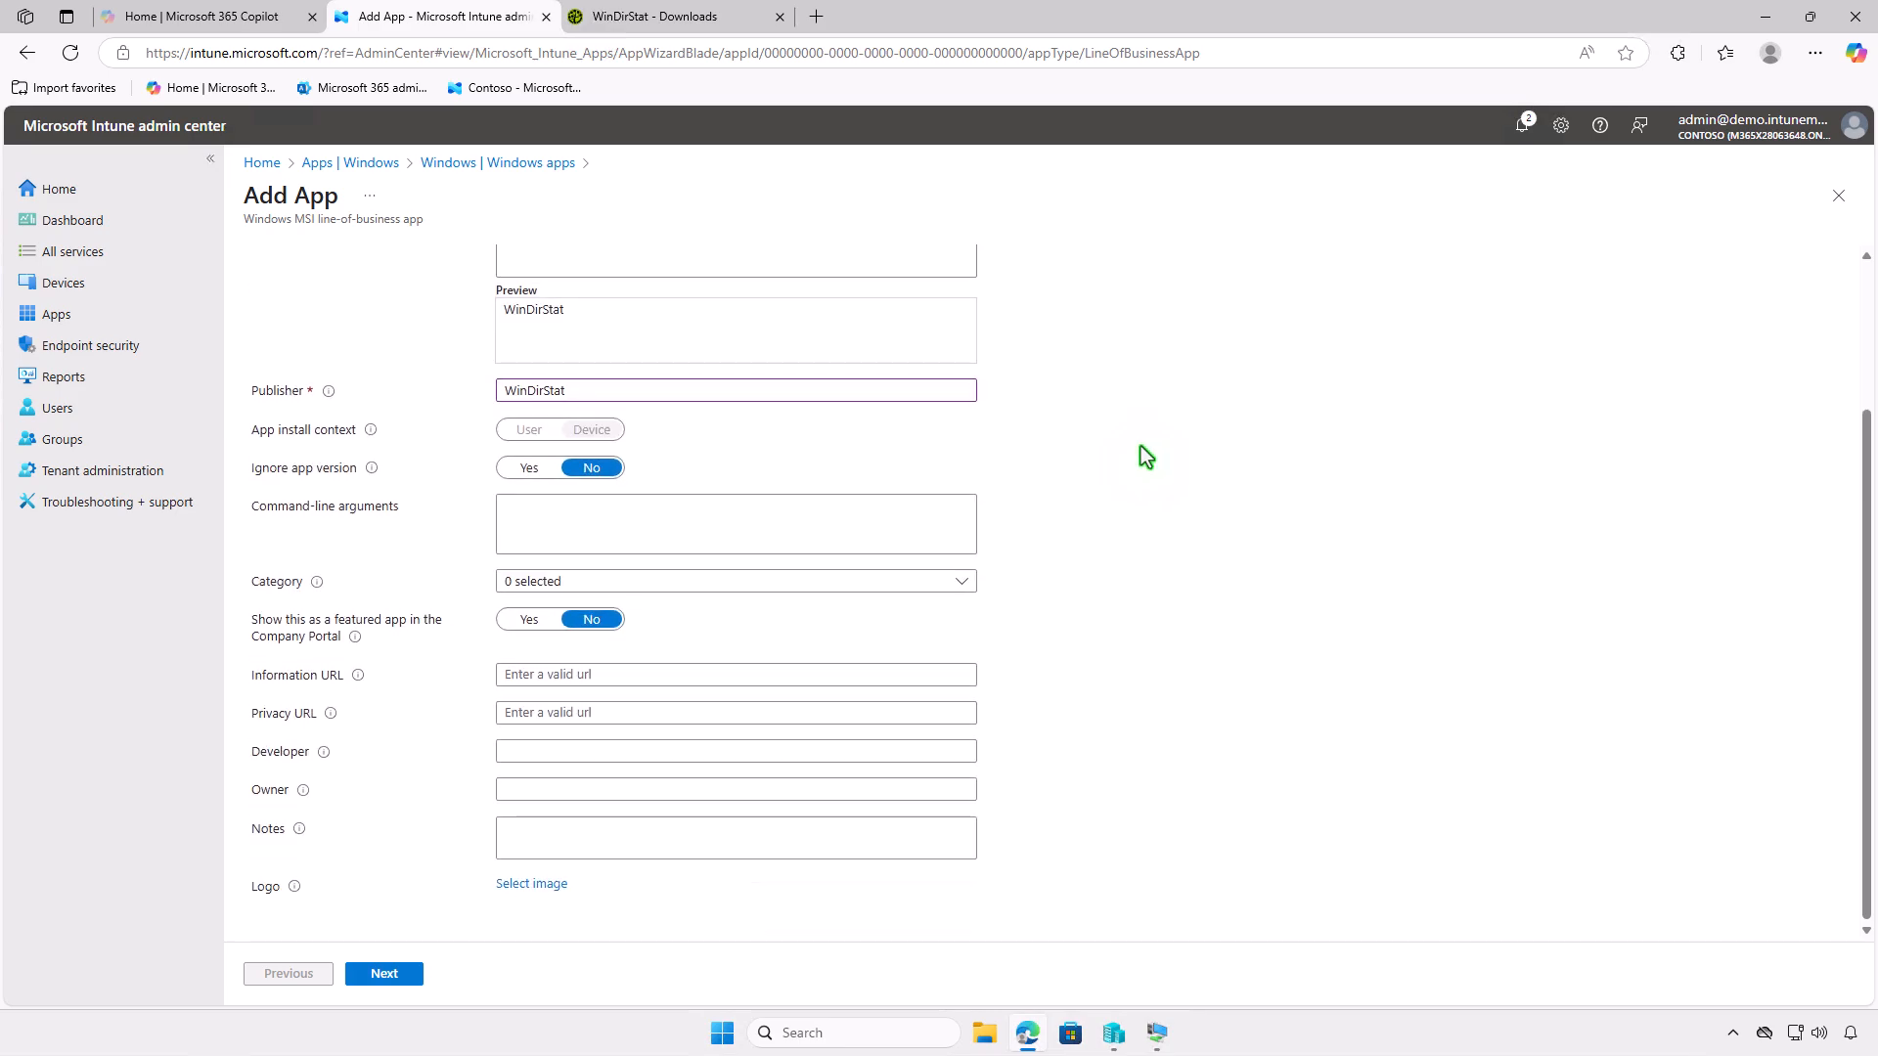
pyautogui.click(554, 884)
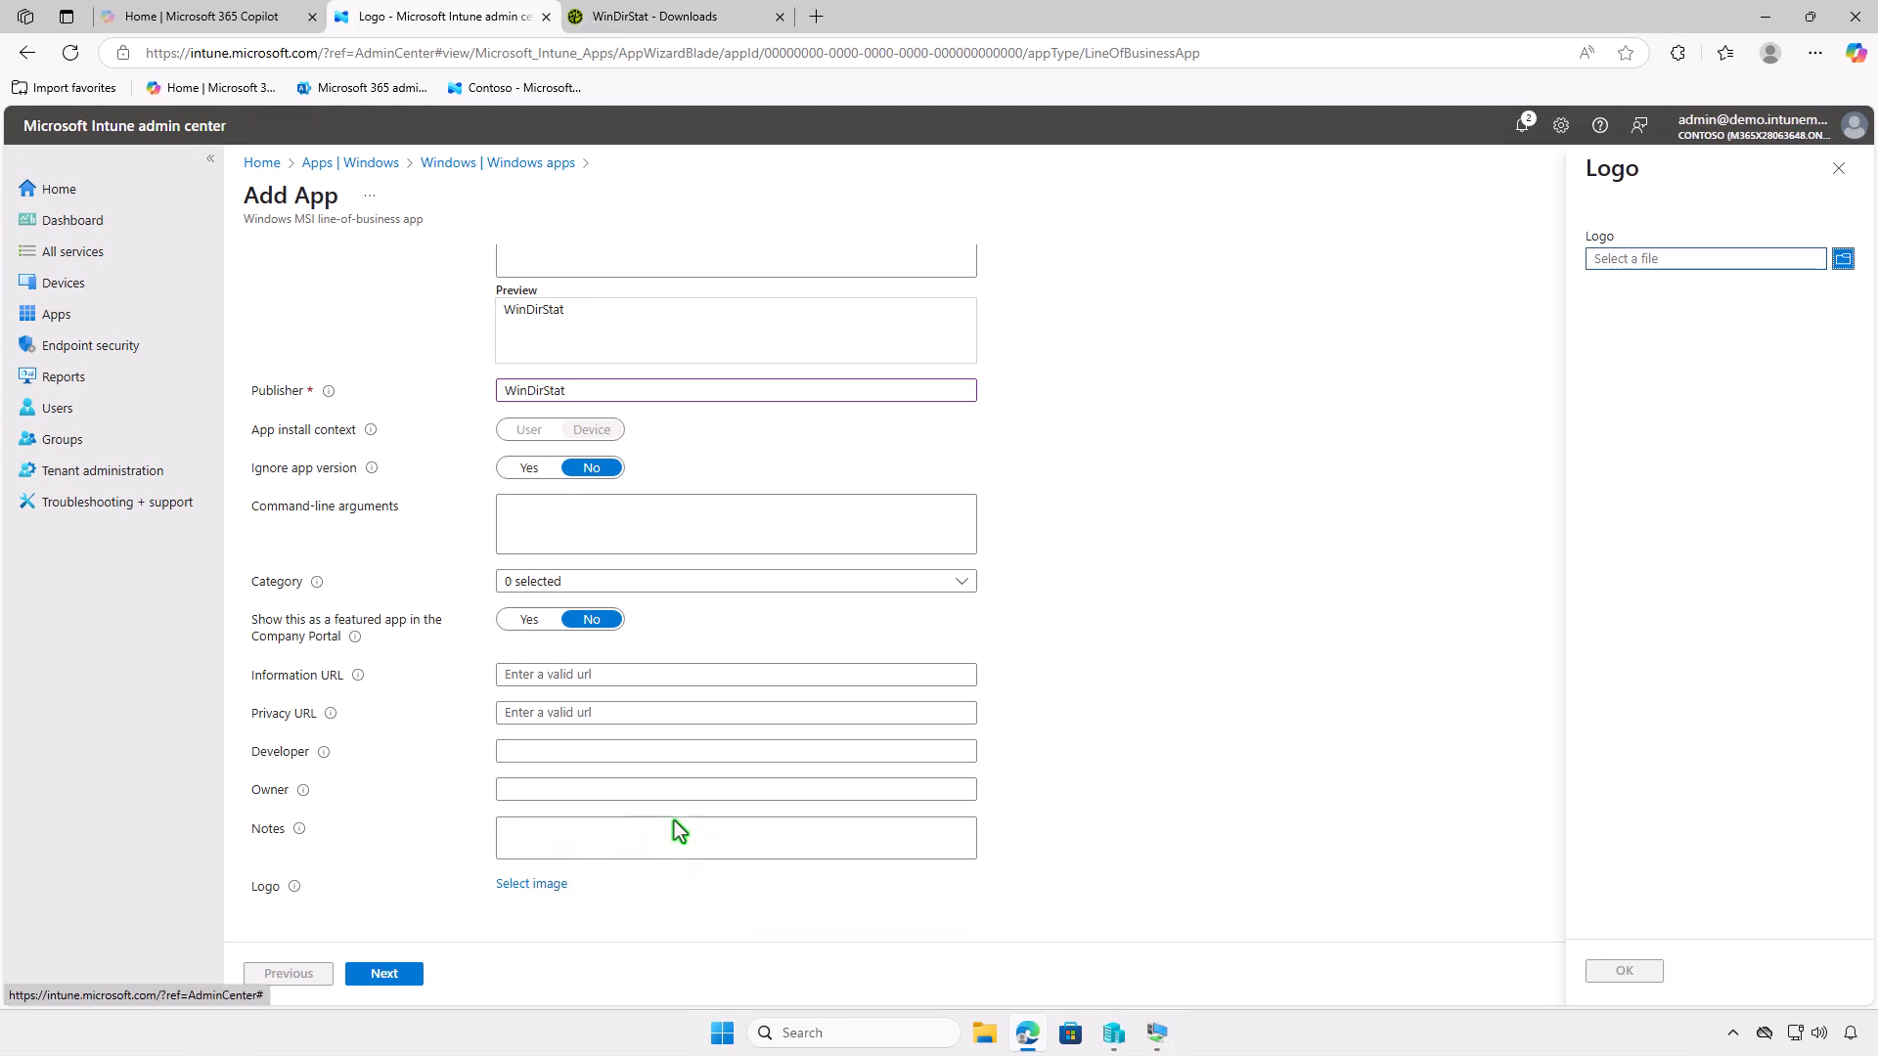
pyautogui.click(1629, 260)
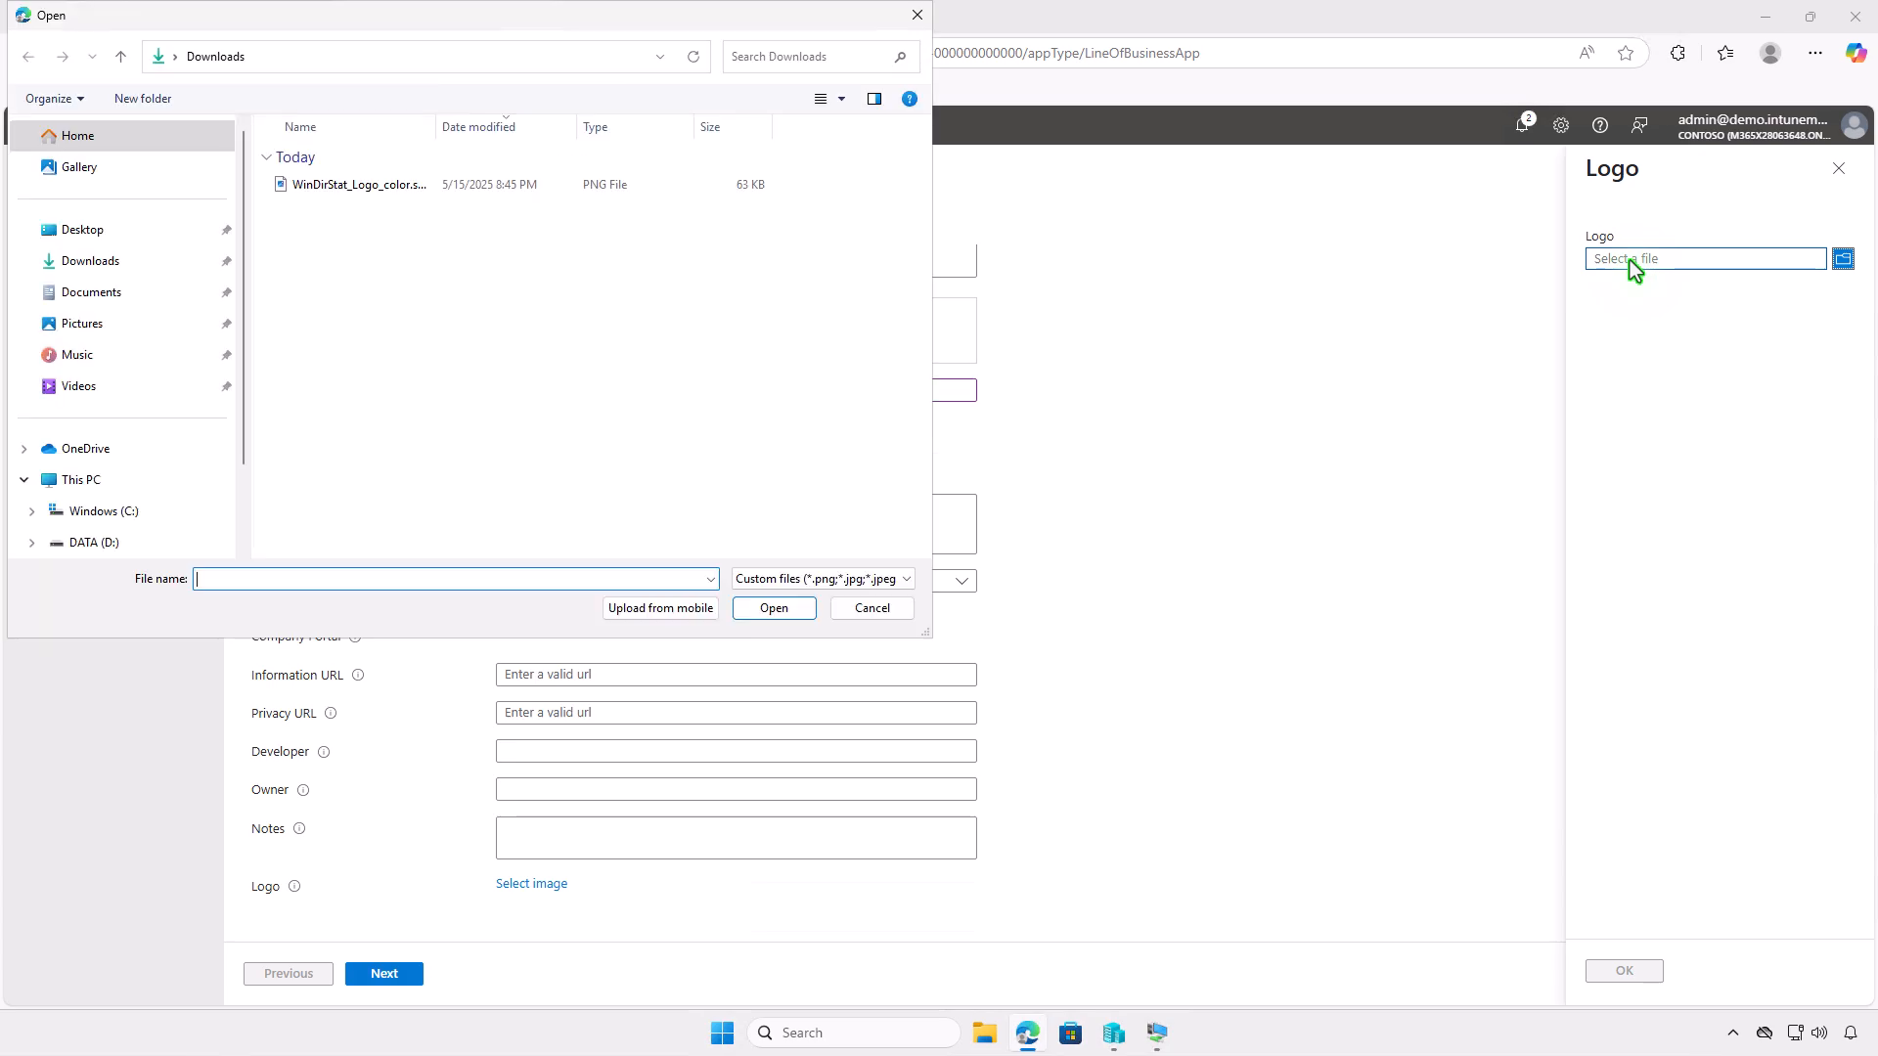
pyautogui.click(467, 190)
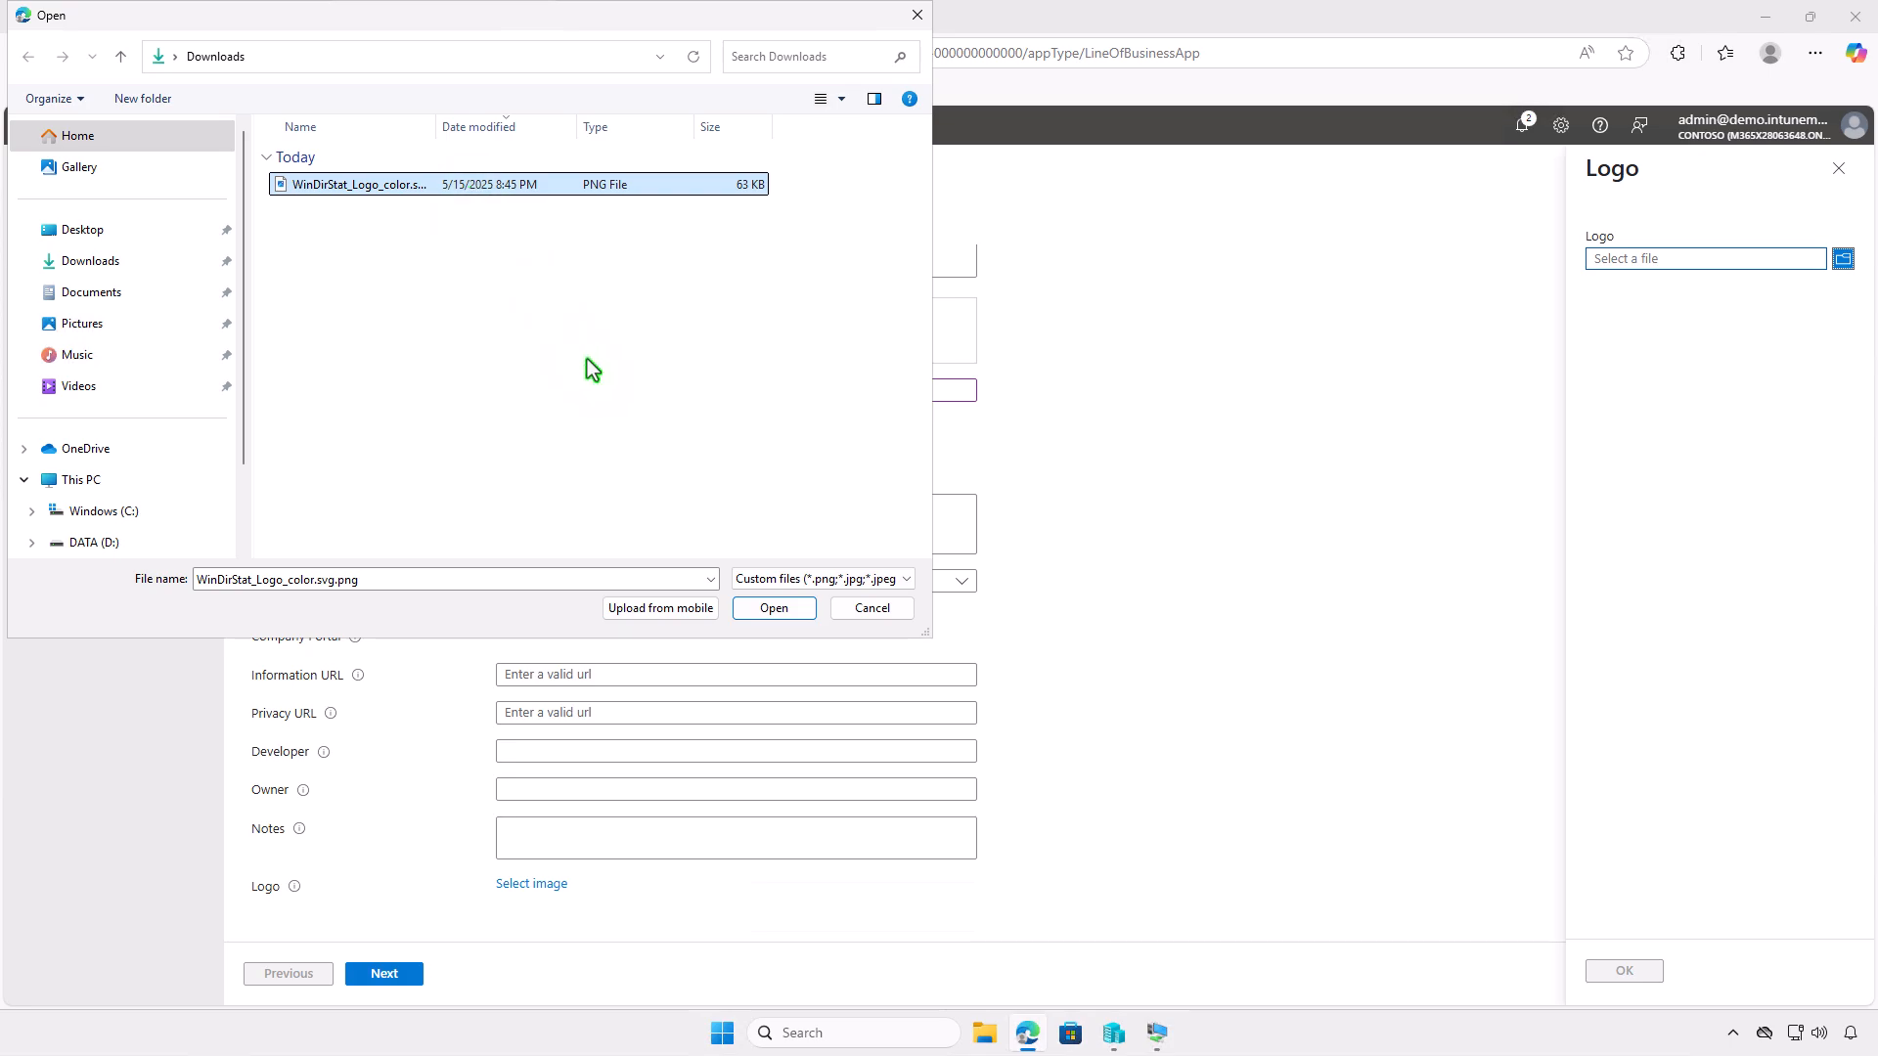
pyautogui.click(774, 610)
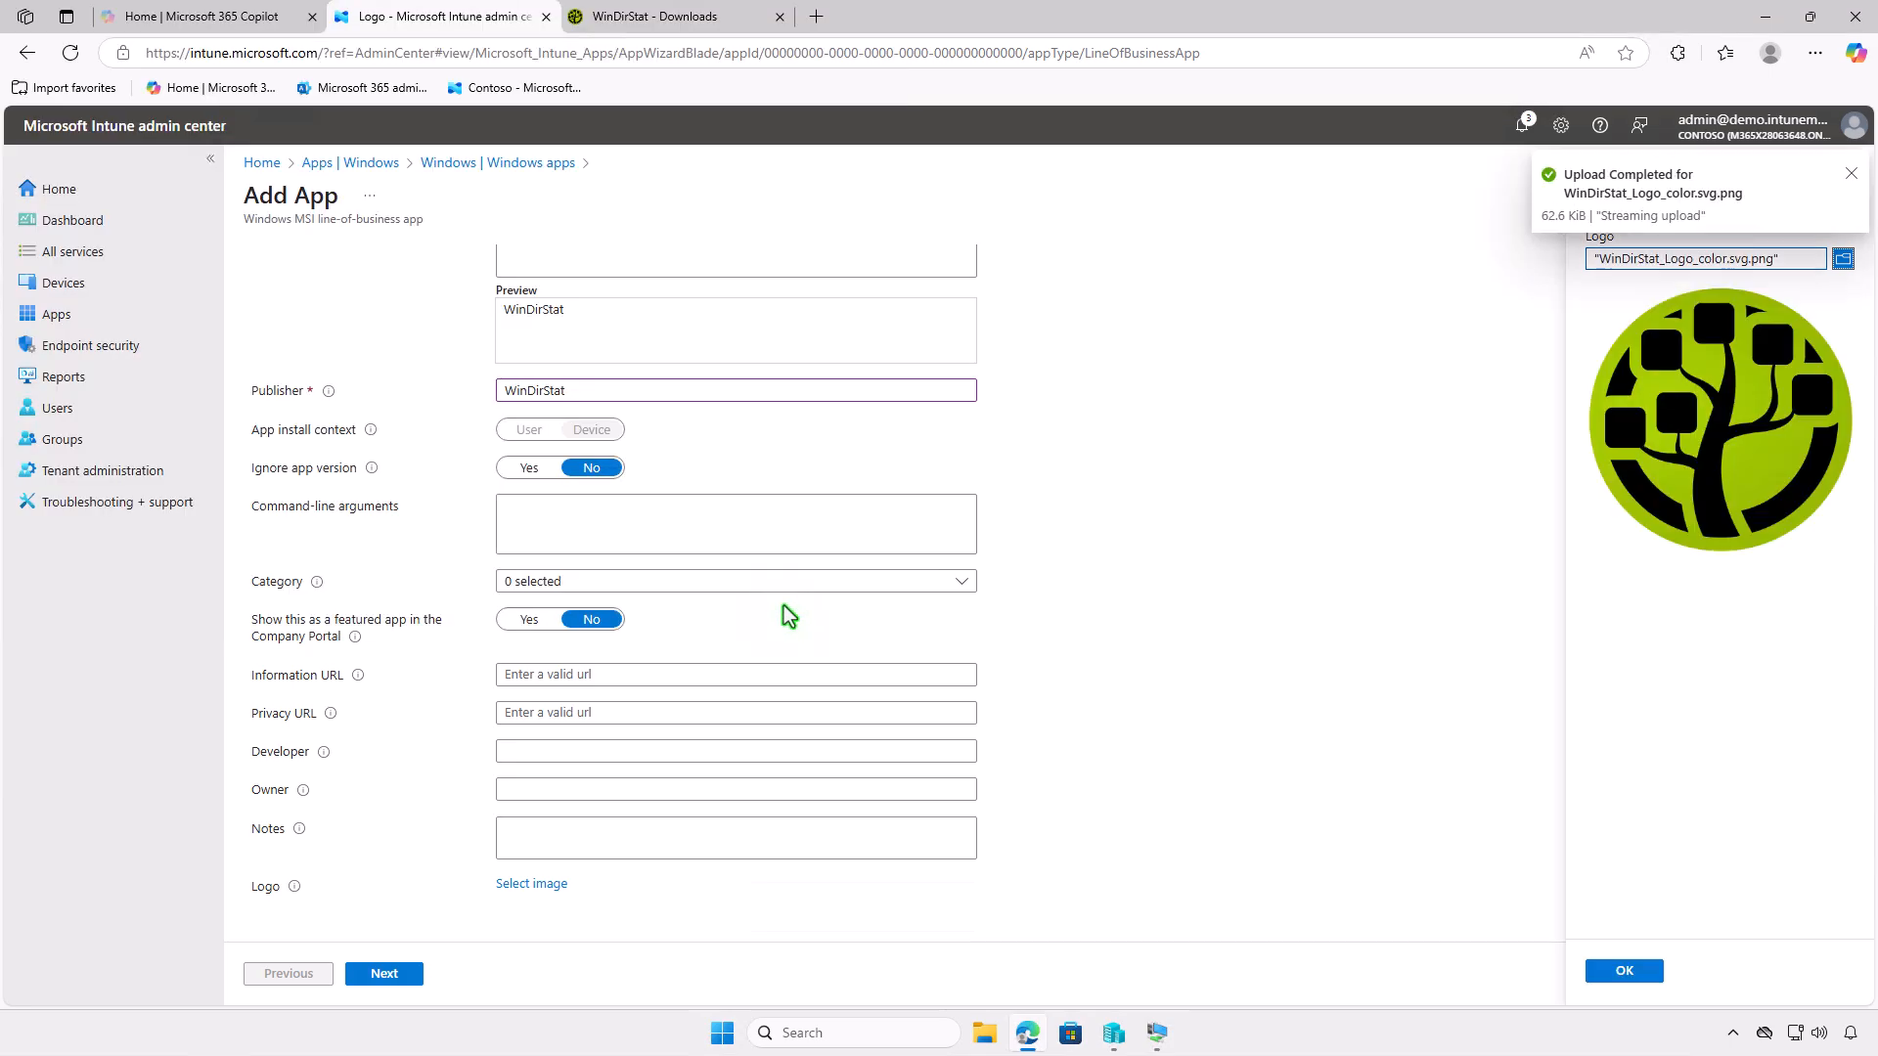
pyautogui.click(1625, 972)
pyautogui.scroll(-2, 1281, 763)
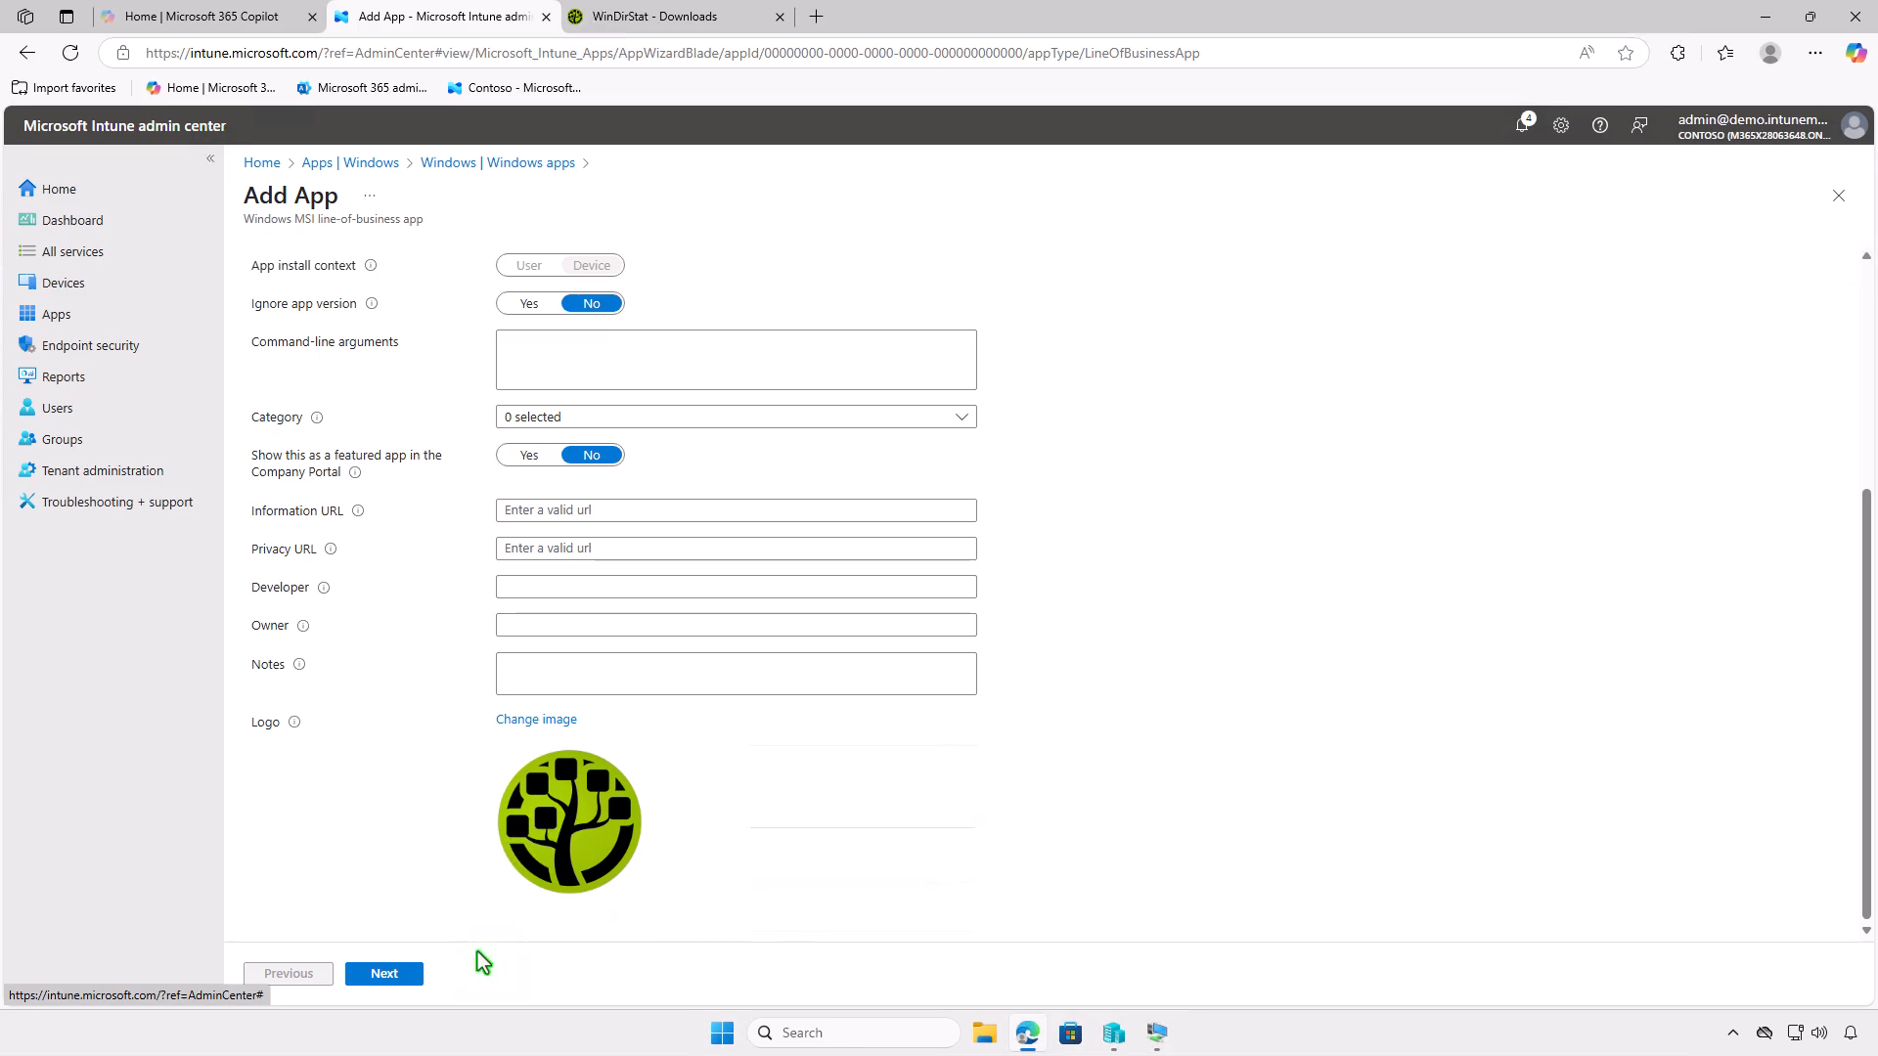
# - Continue to the app's assignments and make it available for enrolled devices to the Test_Users group
pyautogui.click(414, 975)
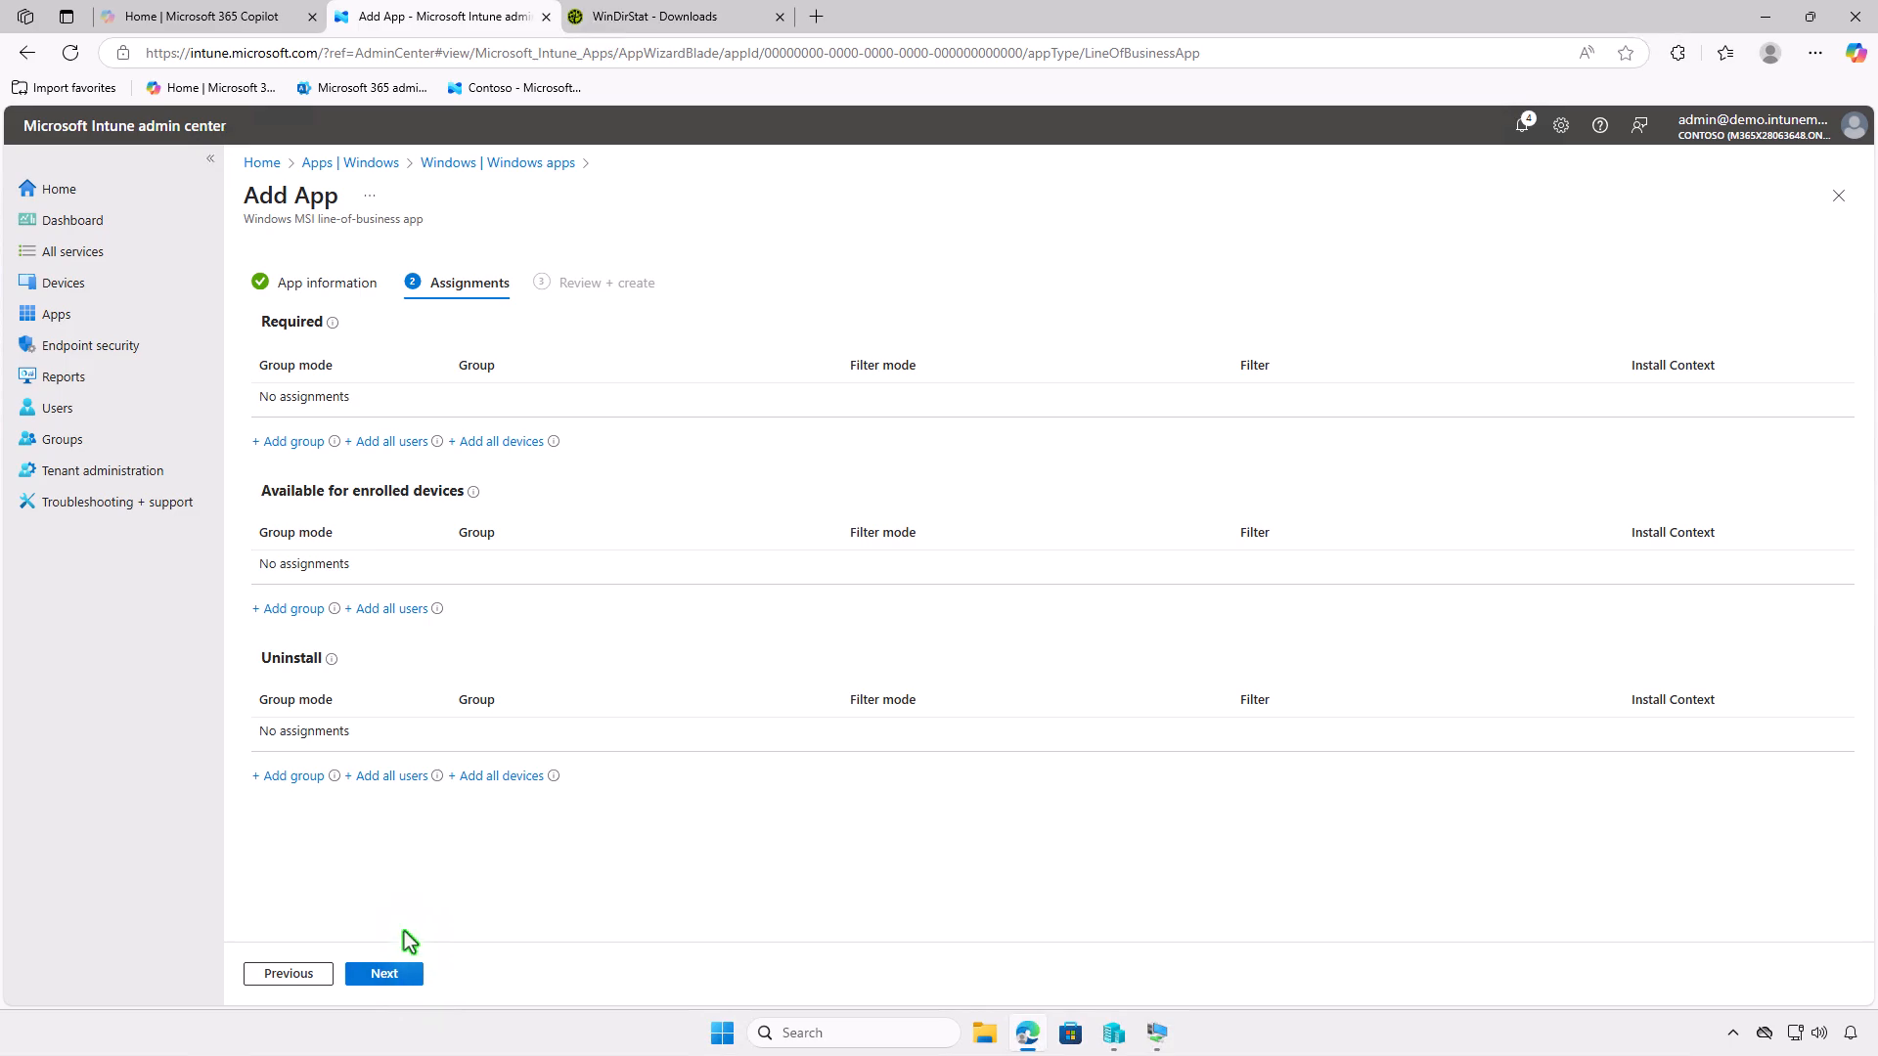
pyautogui.click(309, 613)
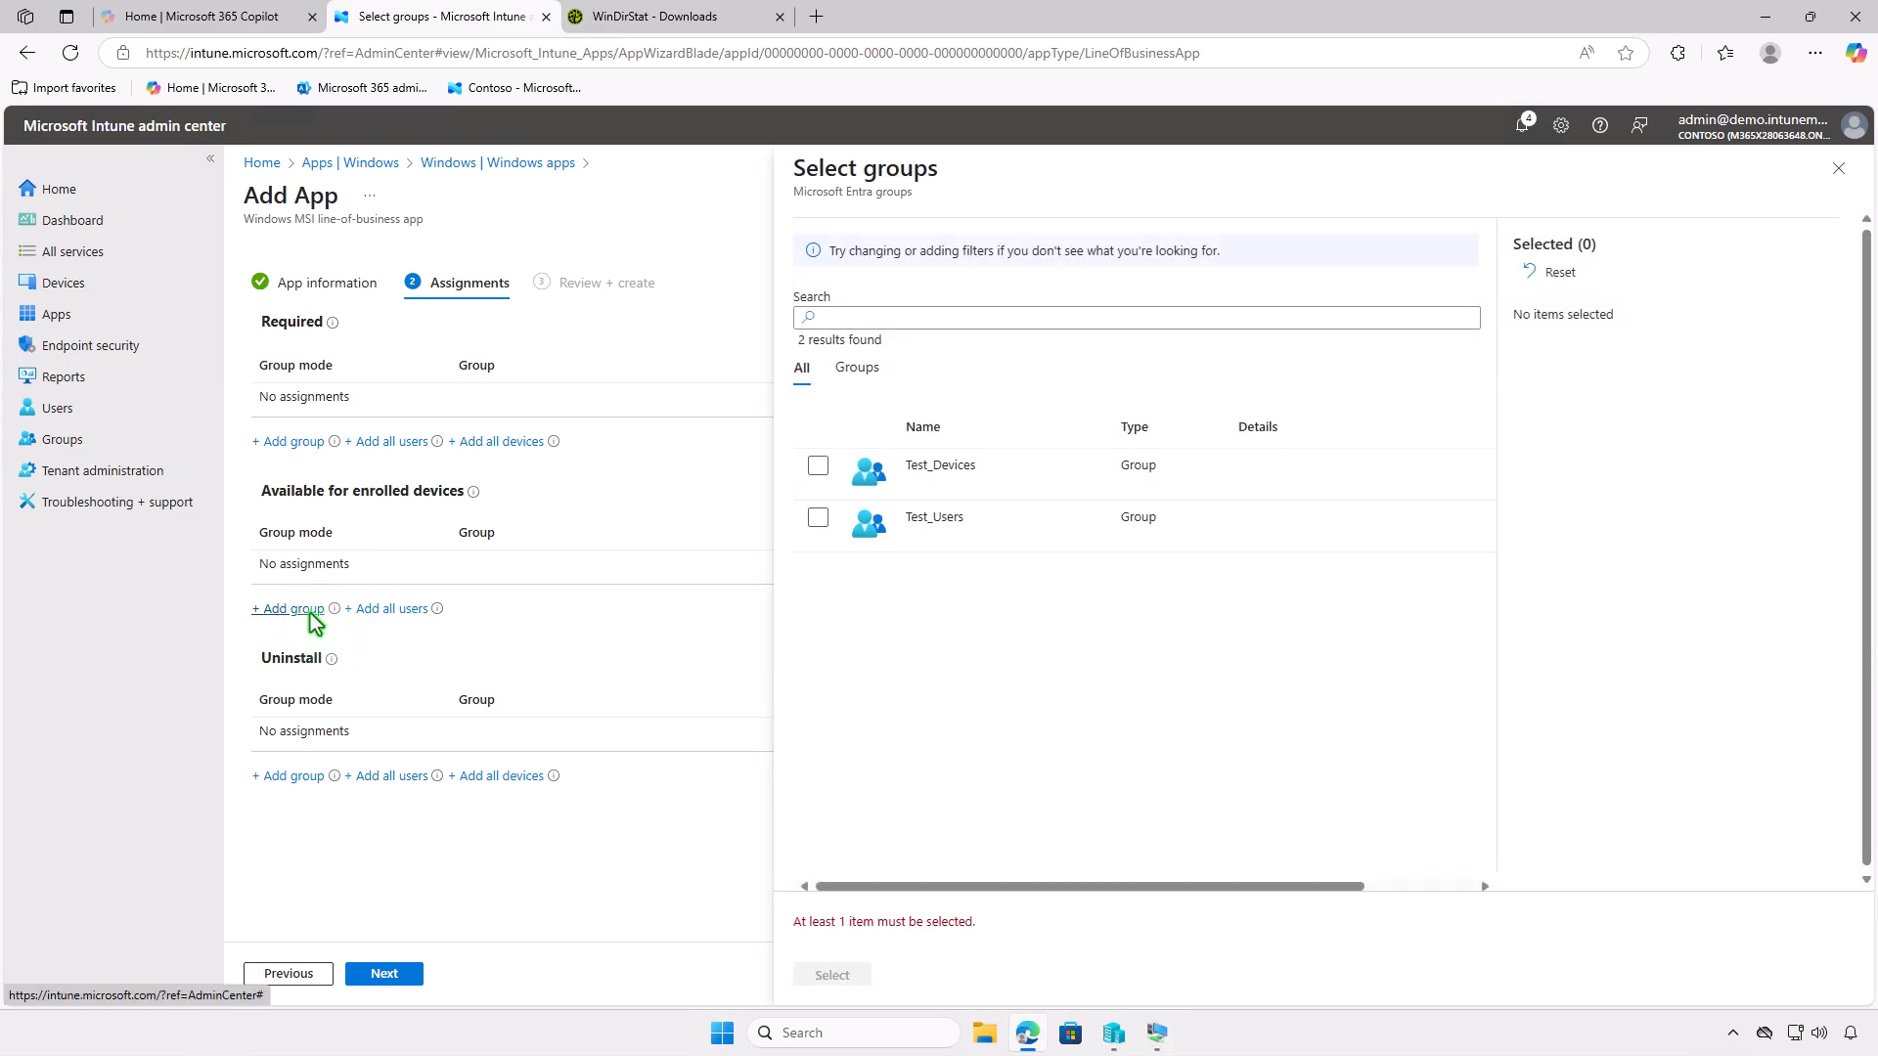
pyautogui.click(819, 519)
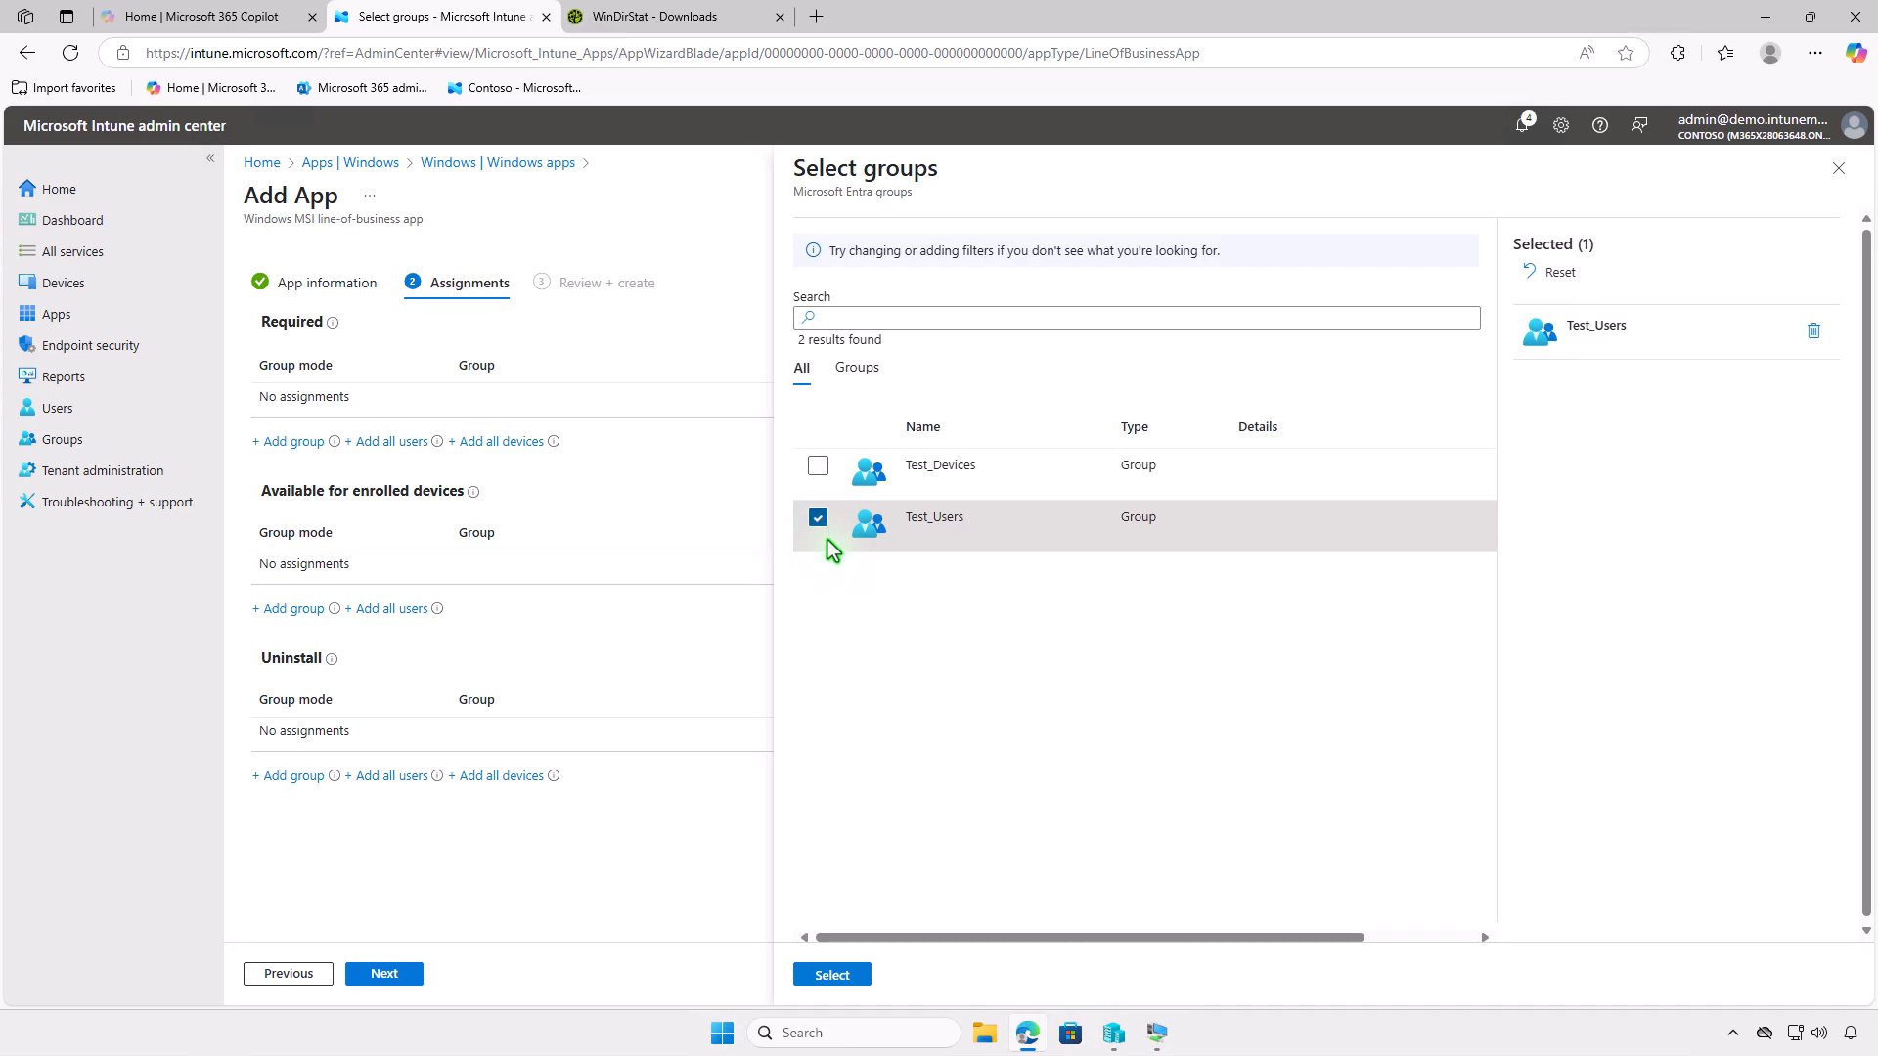
pyautogui.click(840, 973)
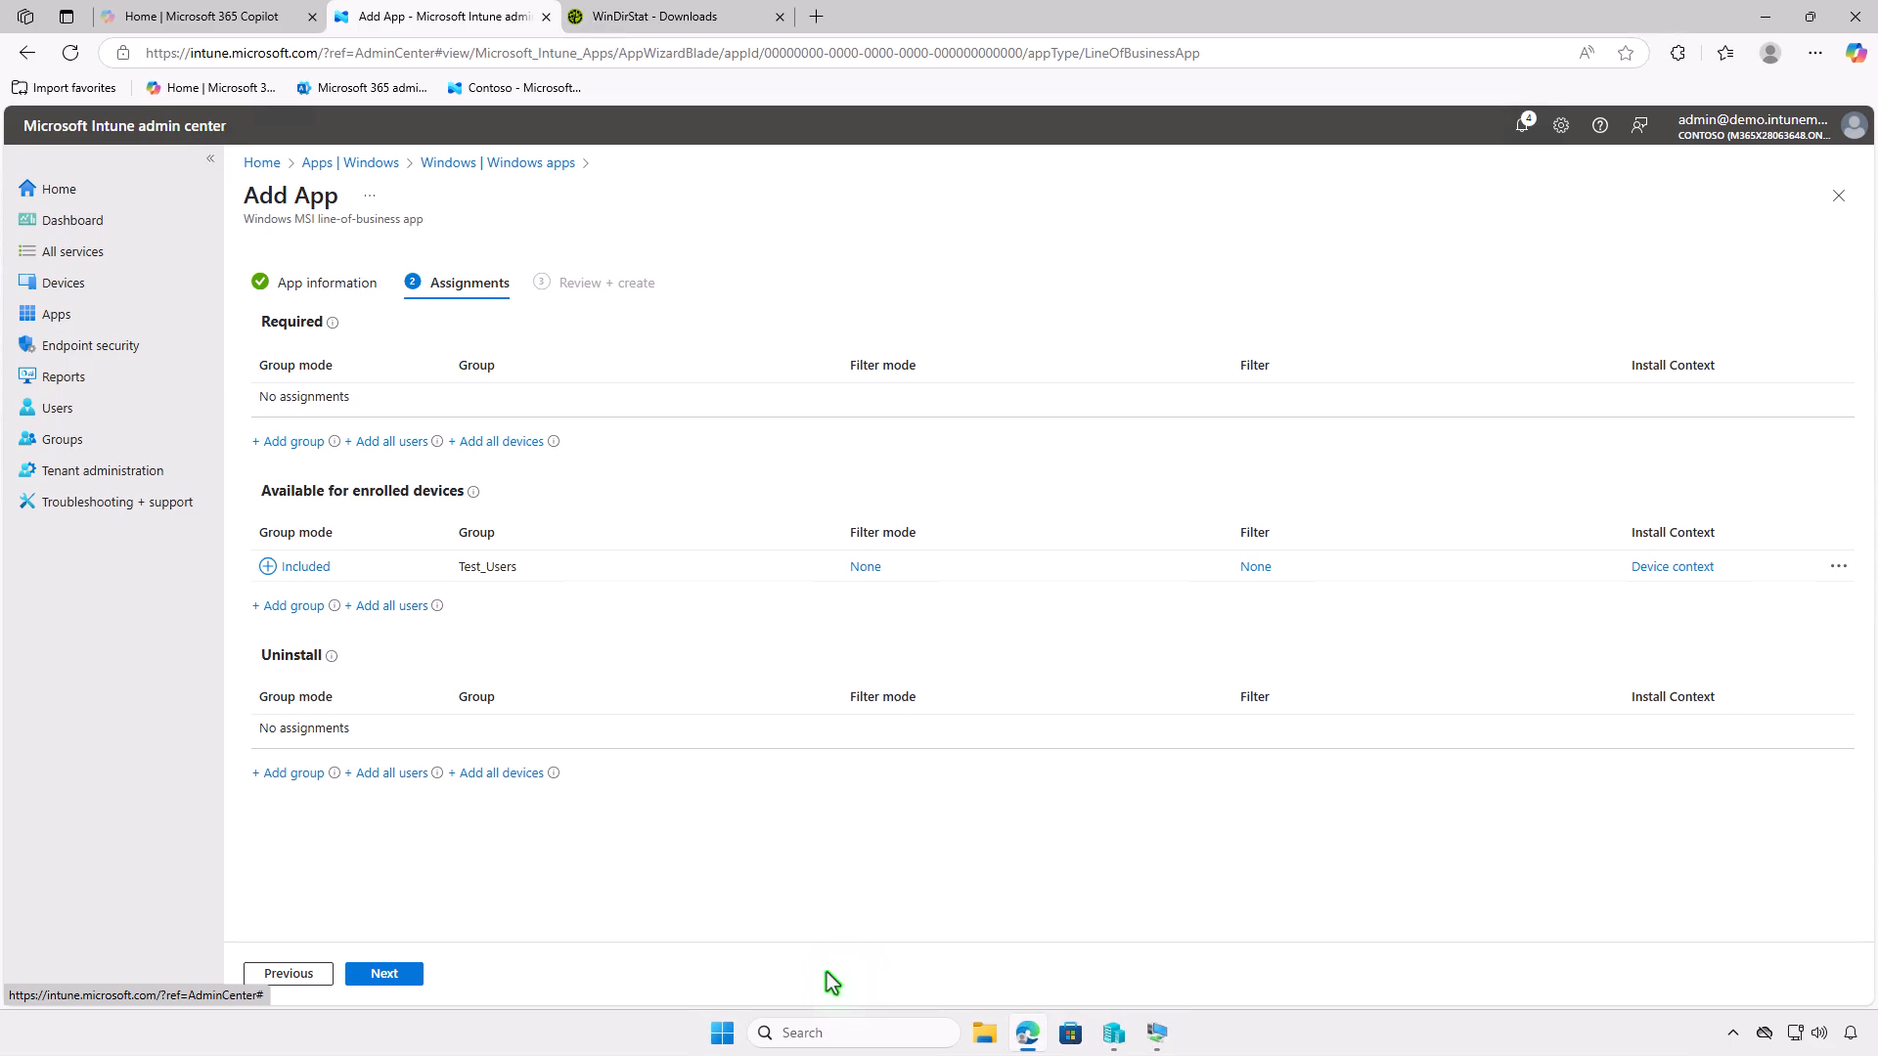
# - Proceed to the review and create the WinDirStat line-of-business app
pyautogui.click(413, 976)
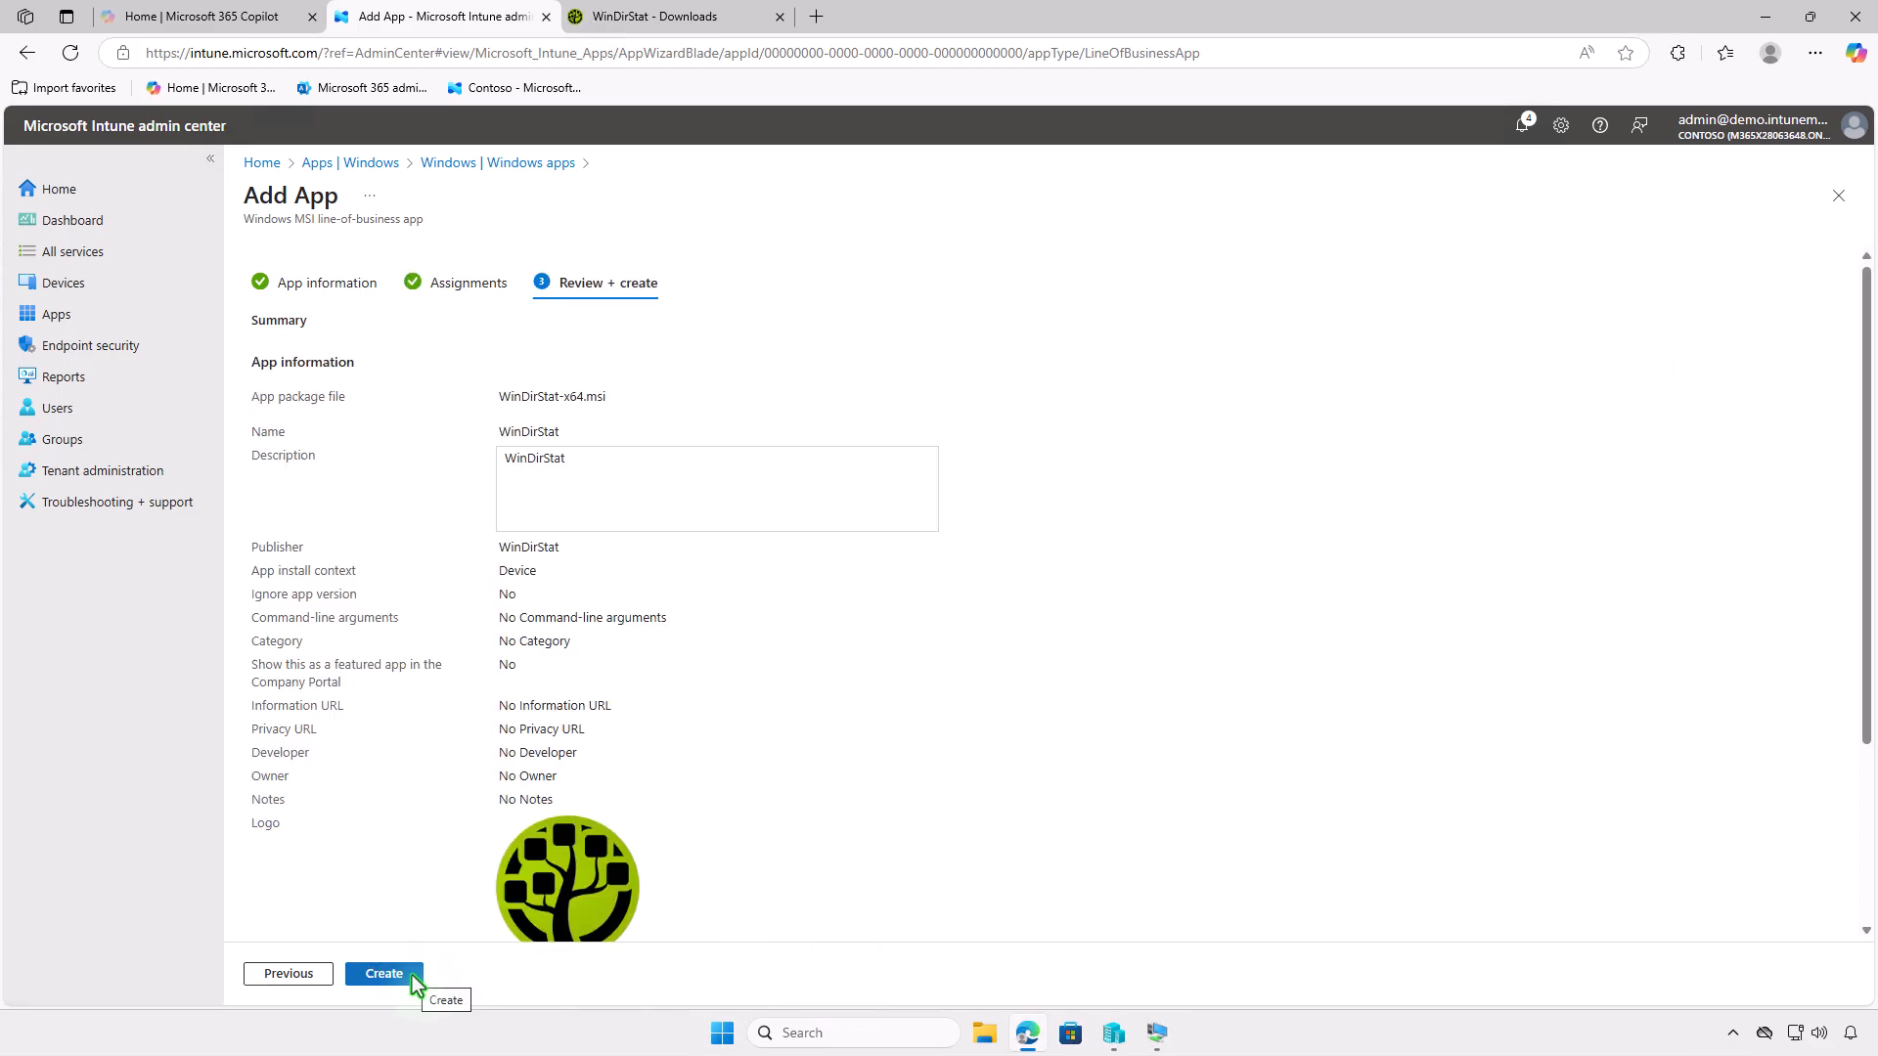
pyautogui.click(413, 974)
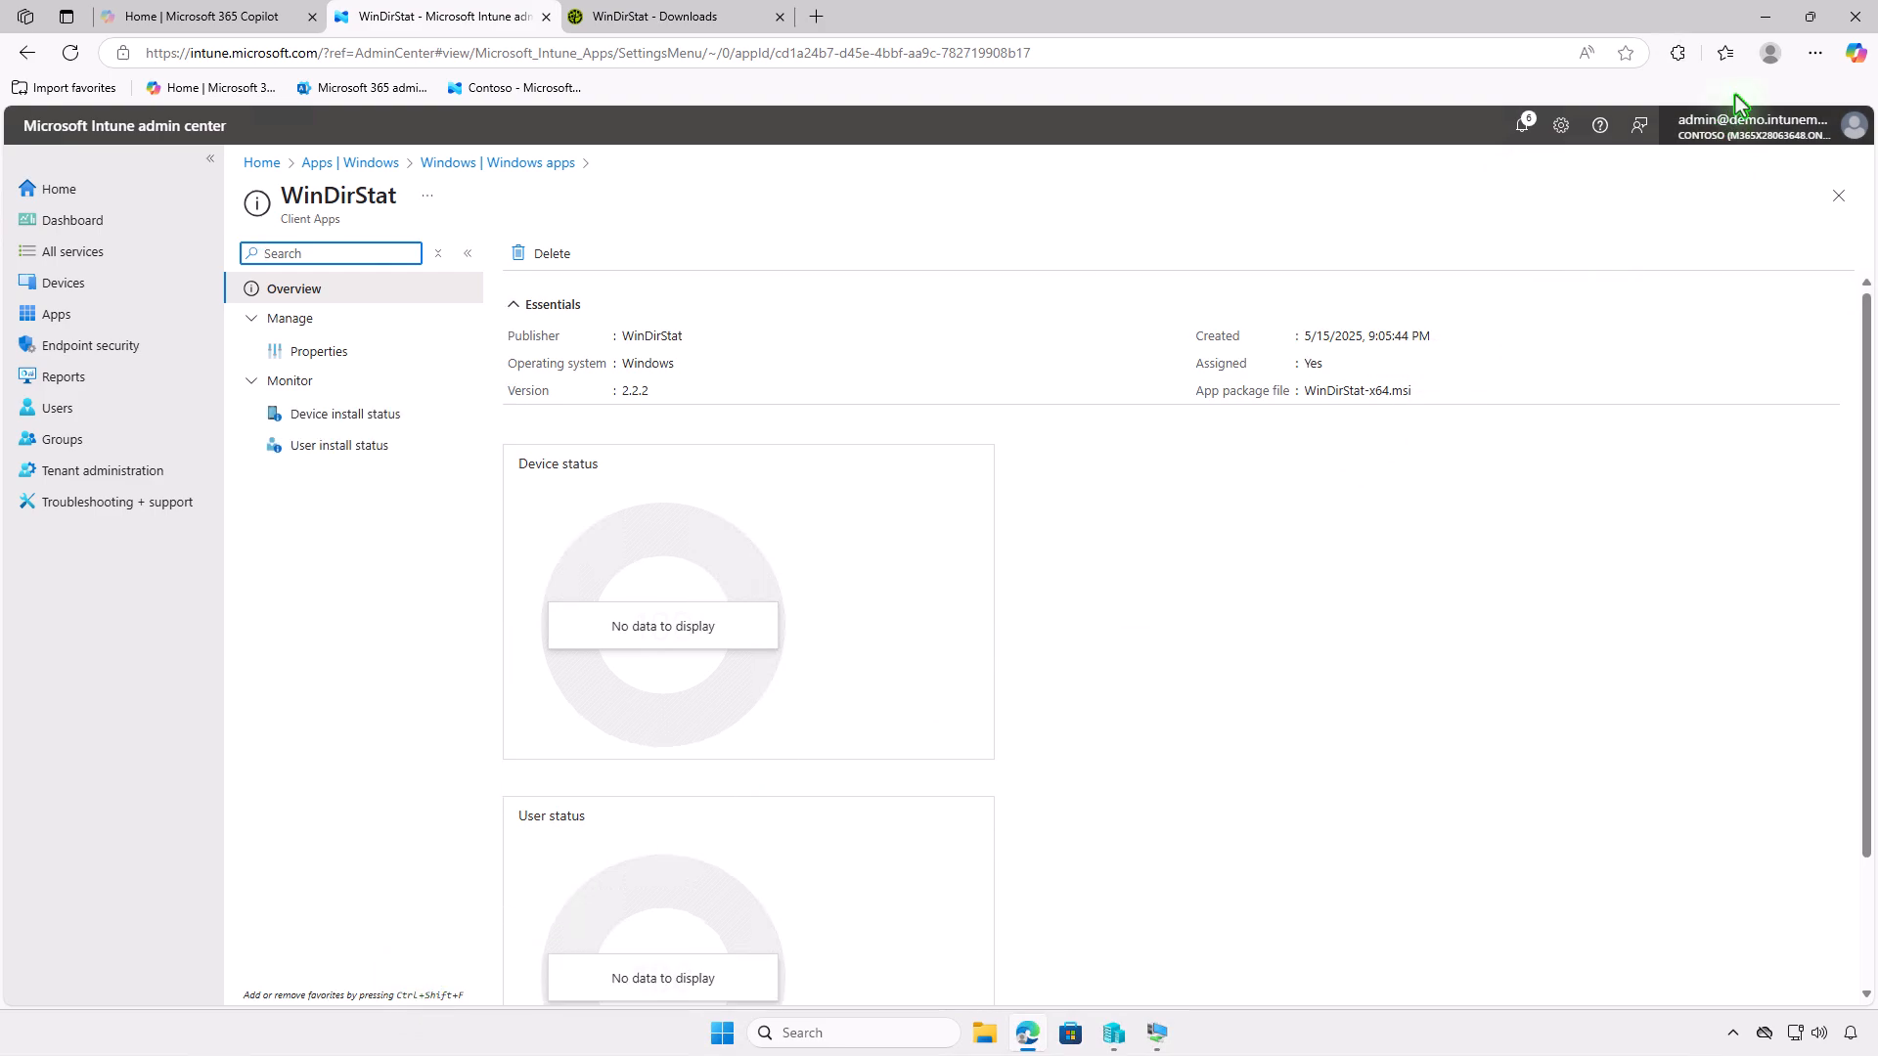
# - Switch to the WIN10-CTL virtual machine and install WinDirStat from its Company Portal
pyautogui.click(1762, 26)
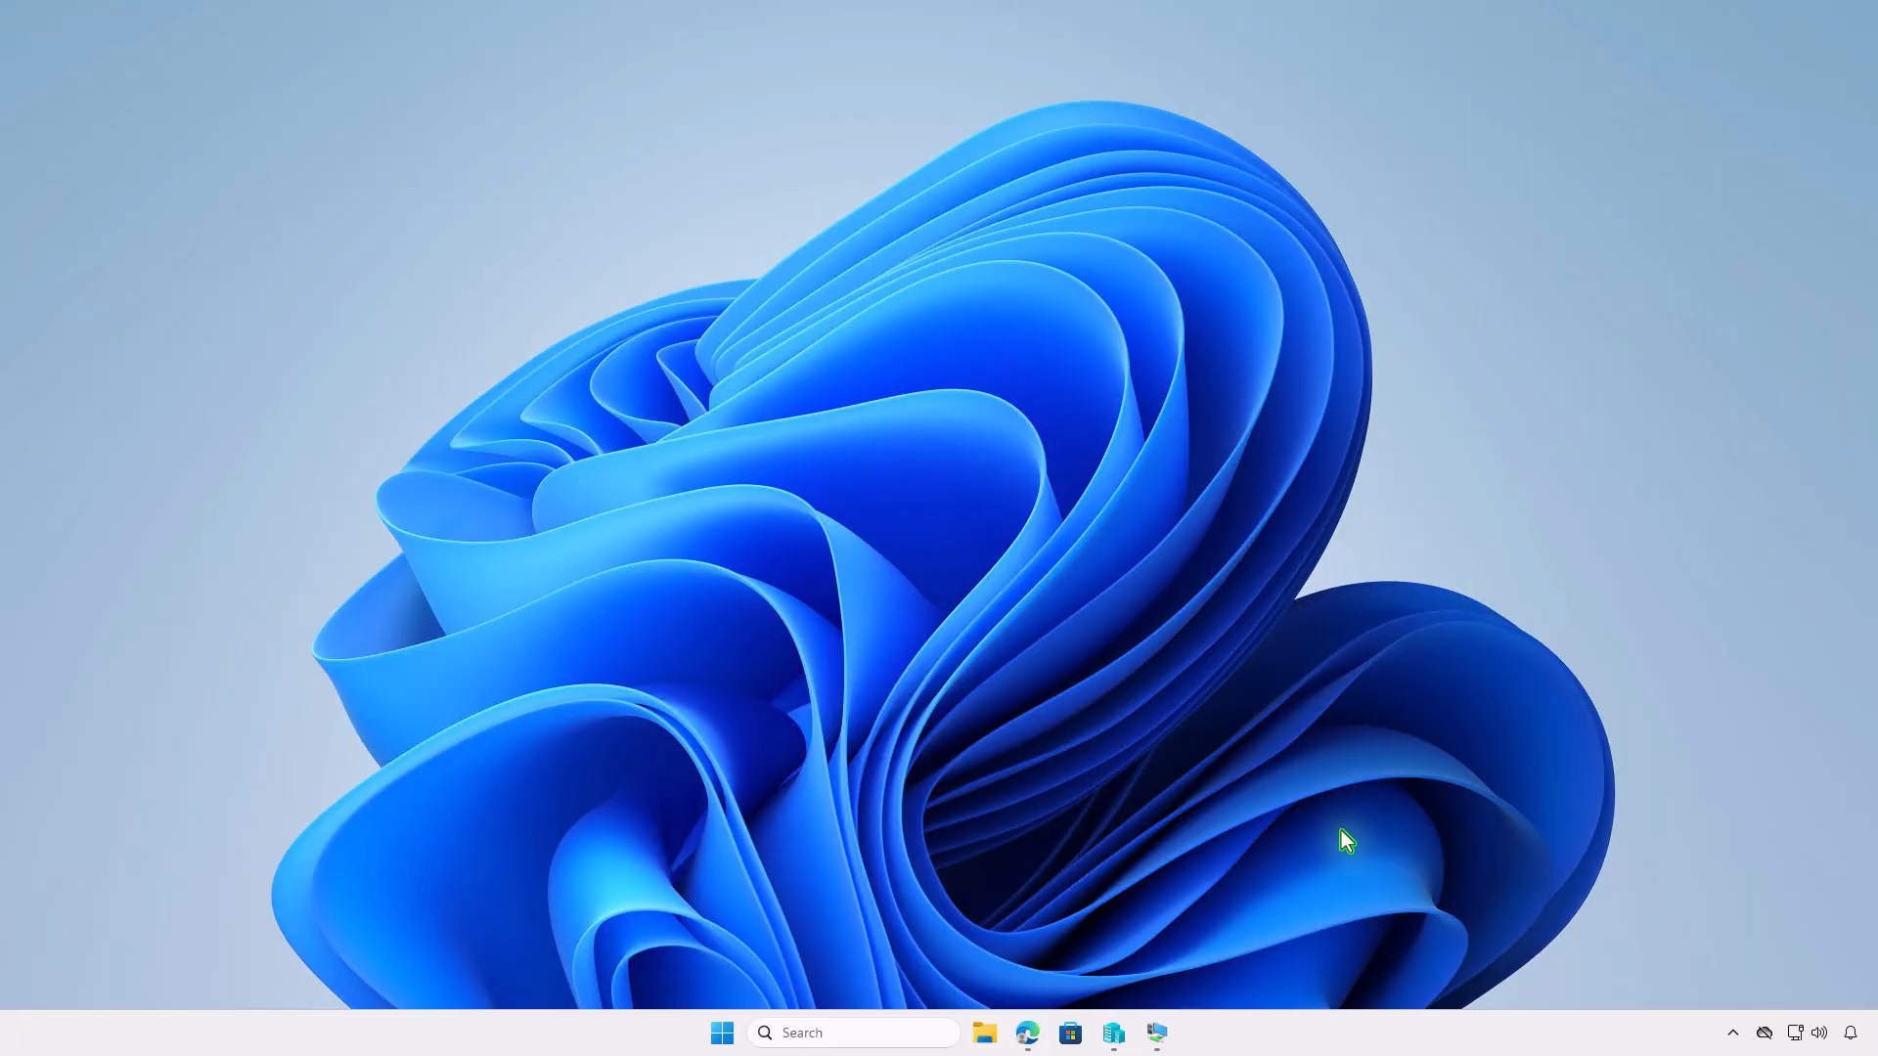
pyautogui.click(1159, 1032)
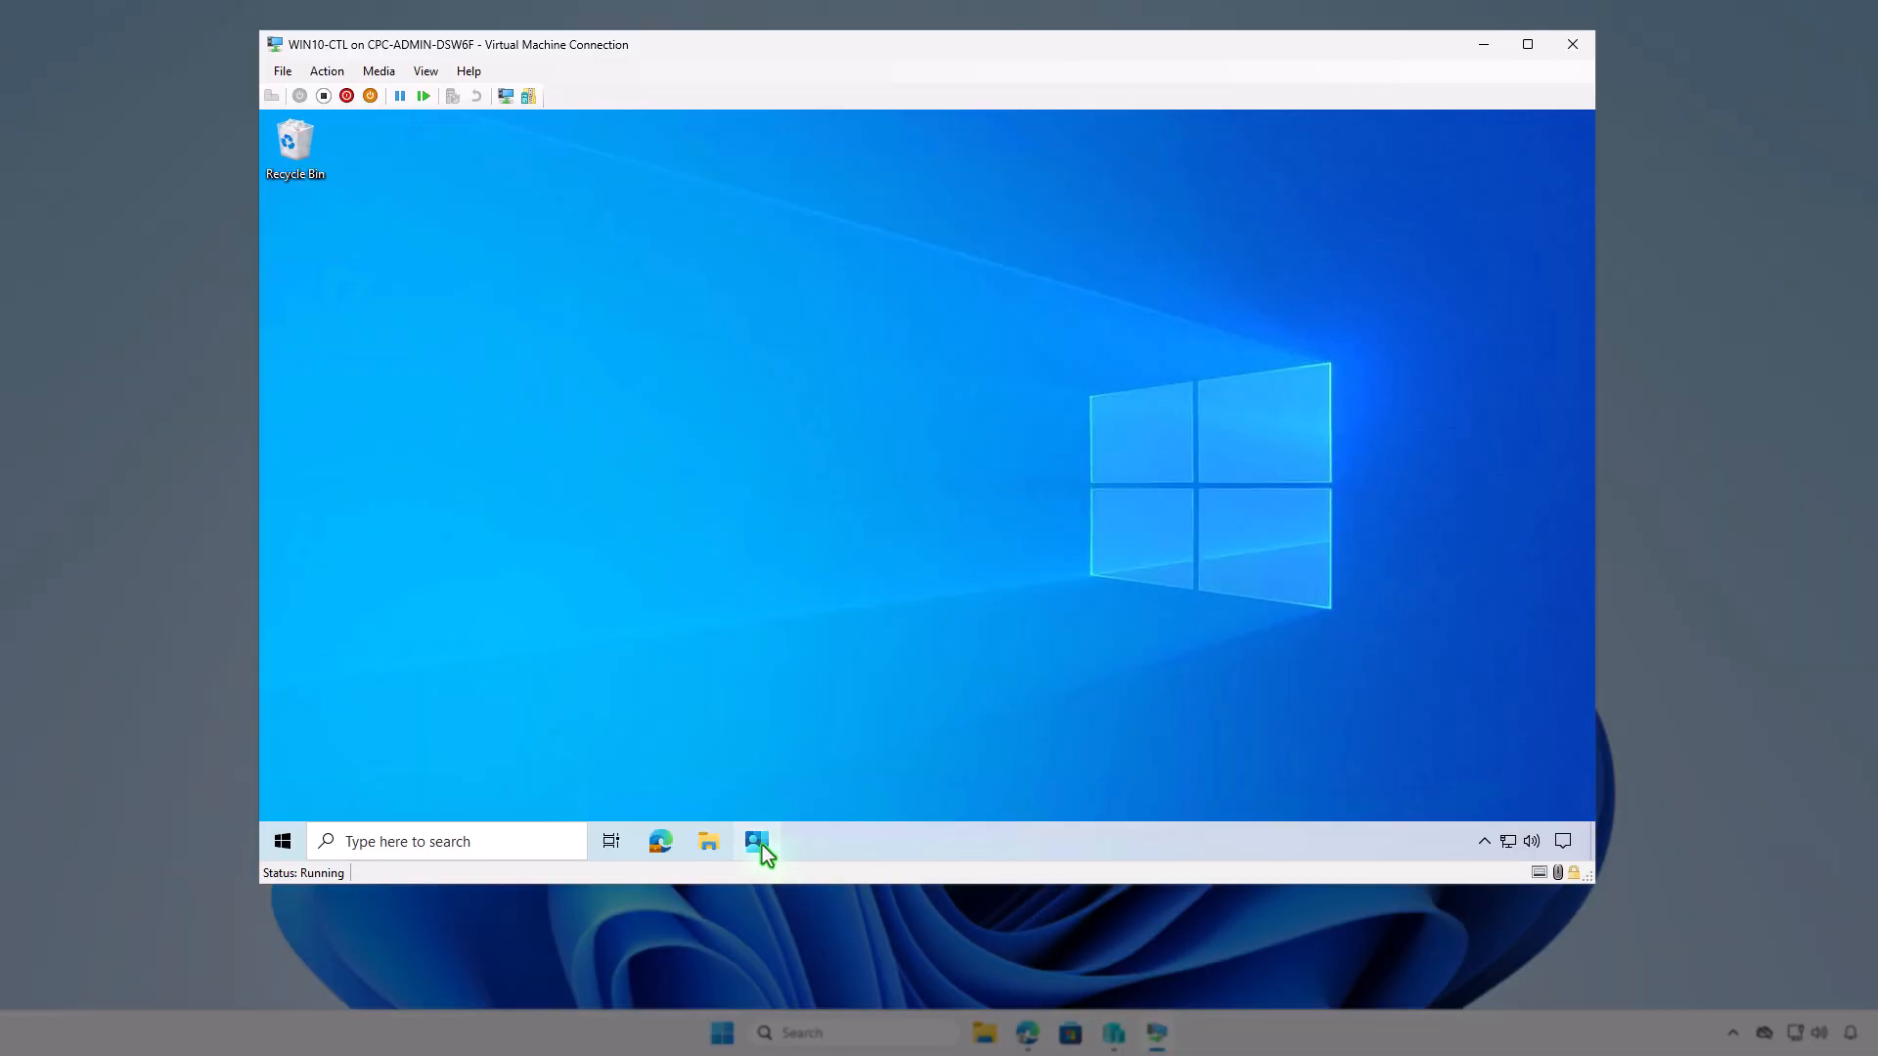
pyautogui.click(761, 845)
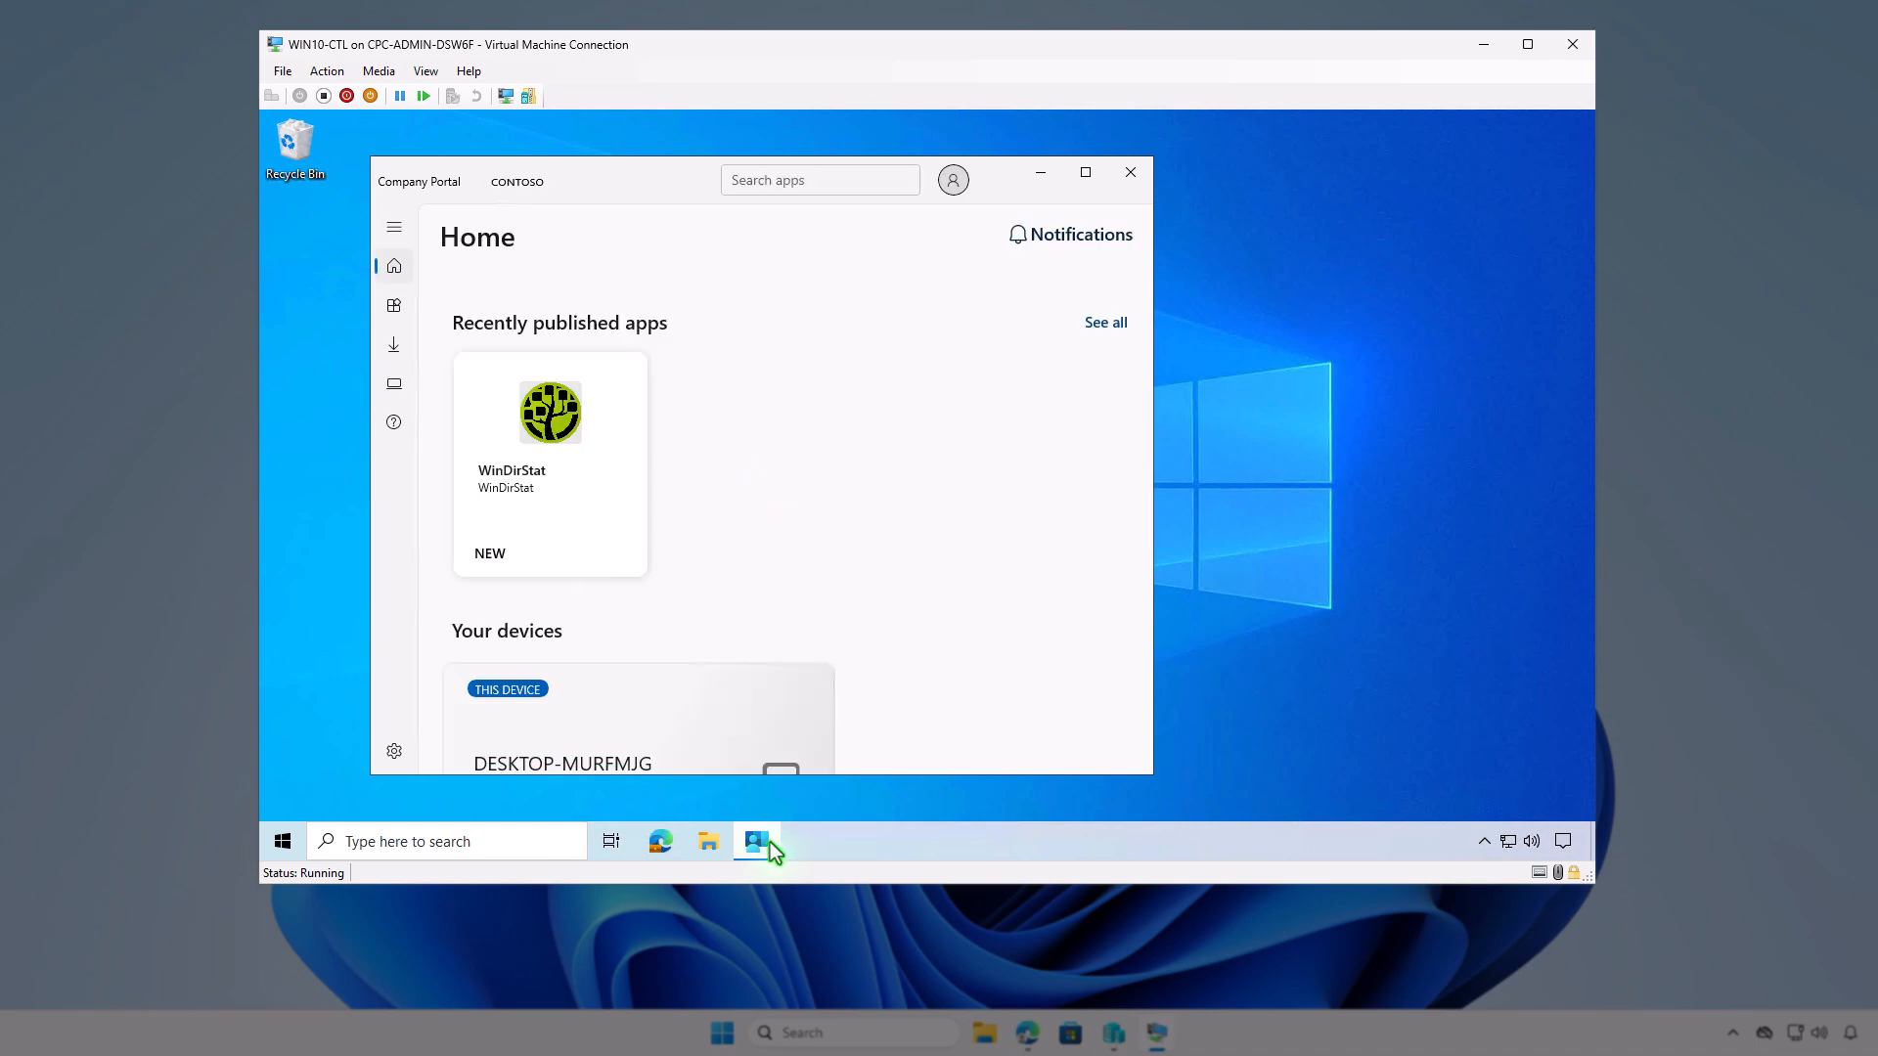
pyautogui.click(396, 305)
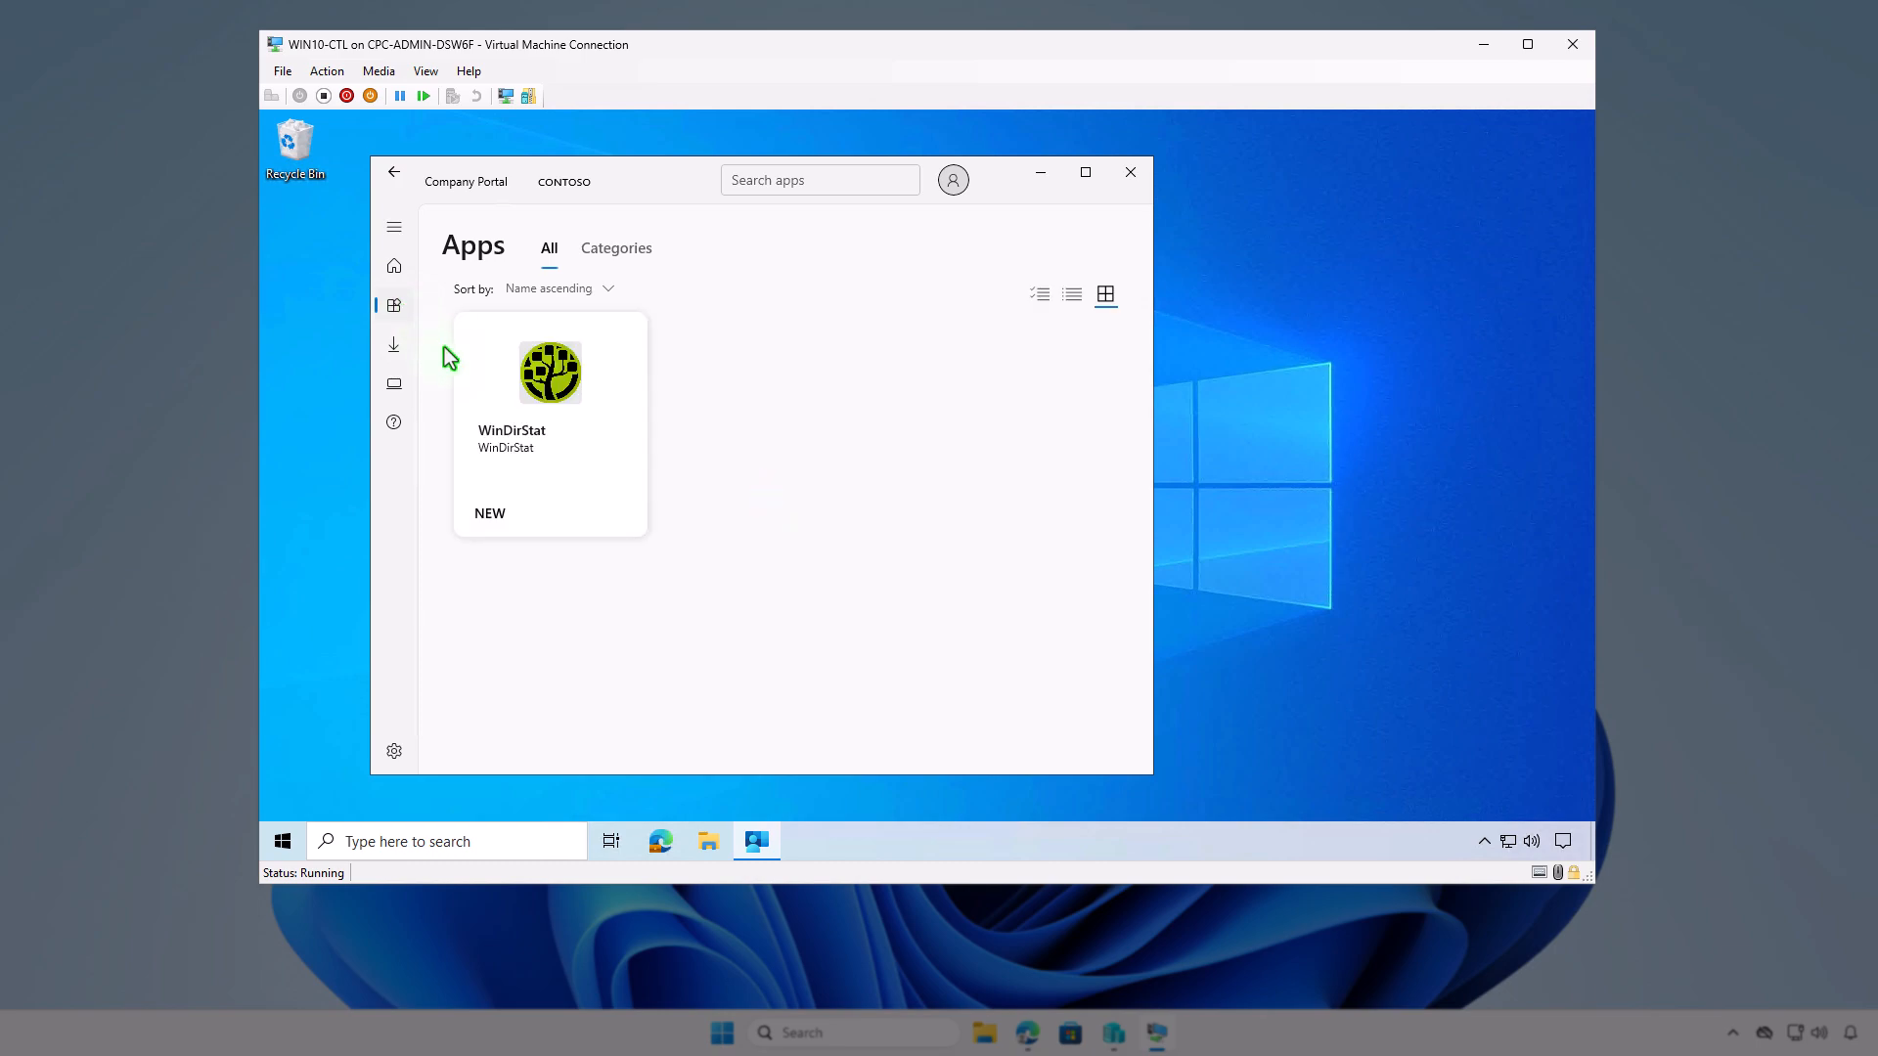
pyautogui.click(558, 454)
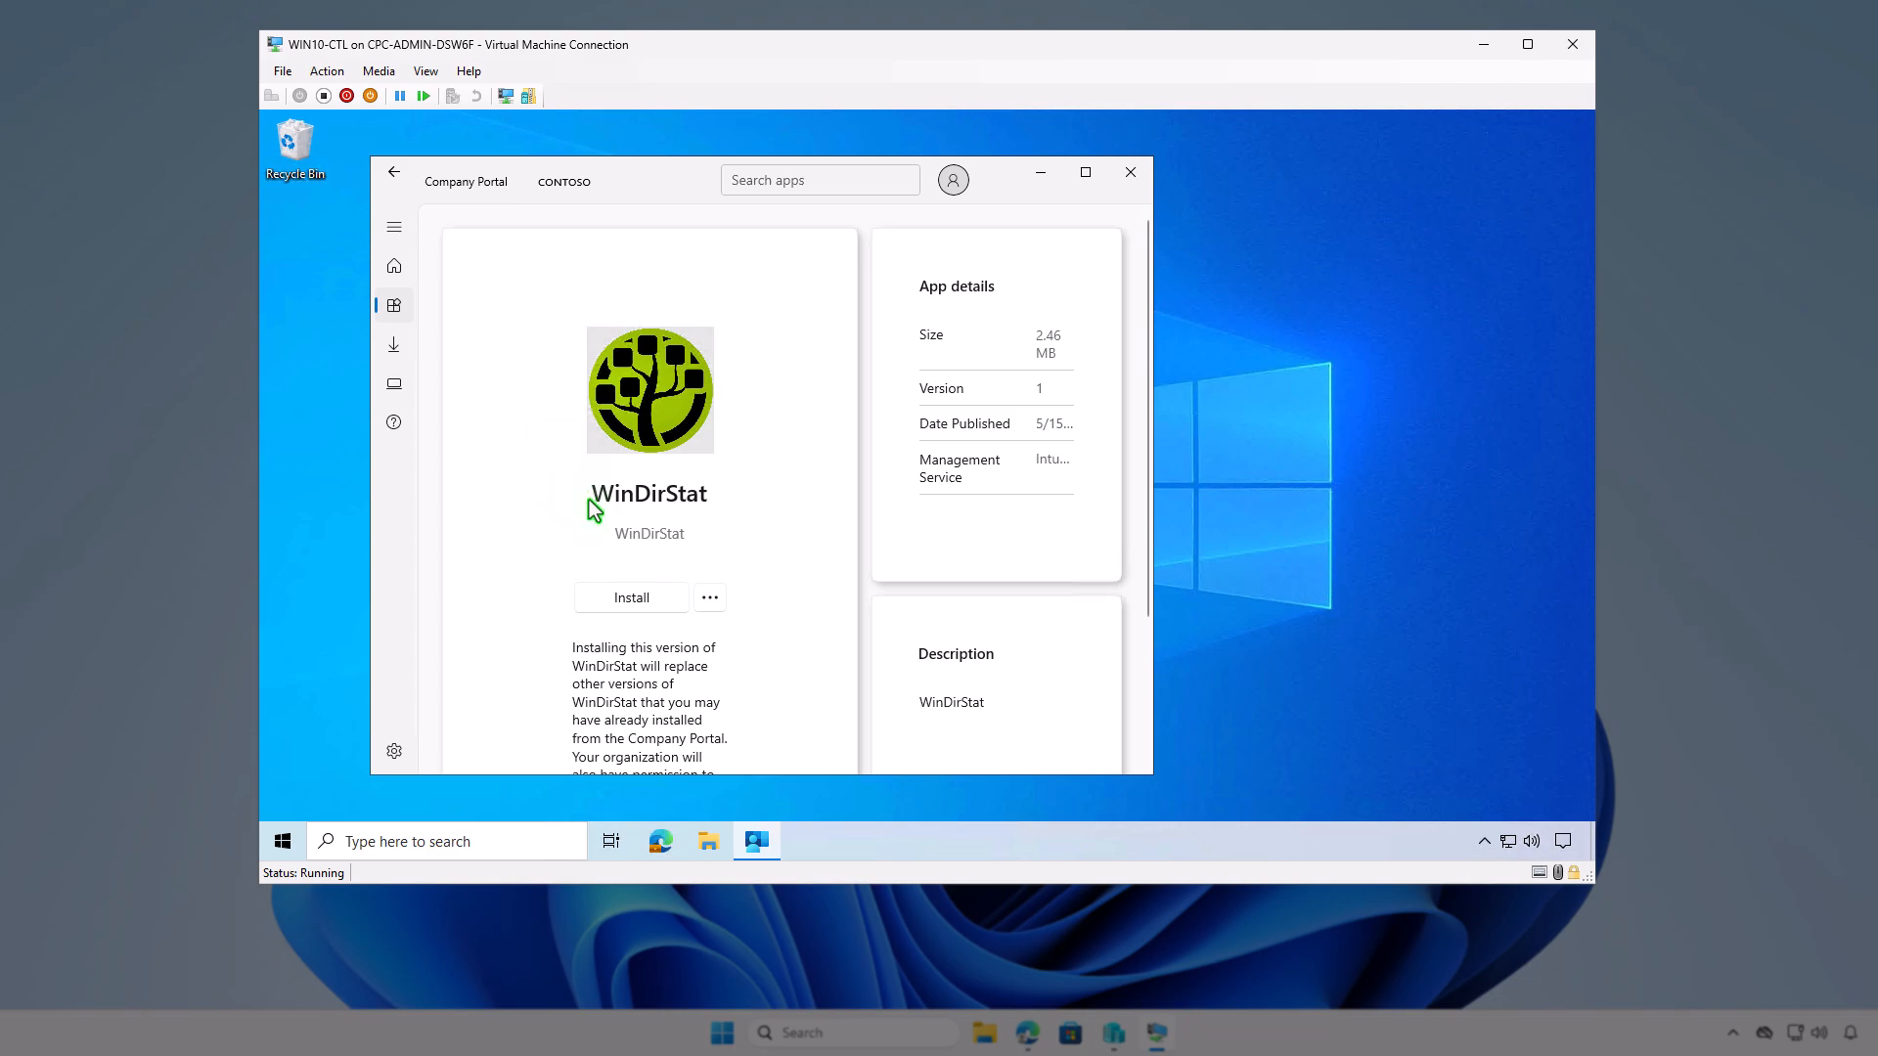
pyautogui.click(643, 601)
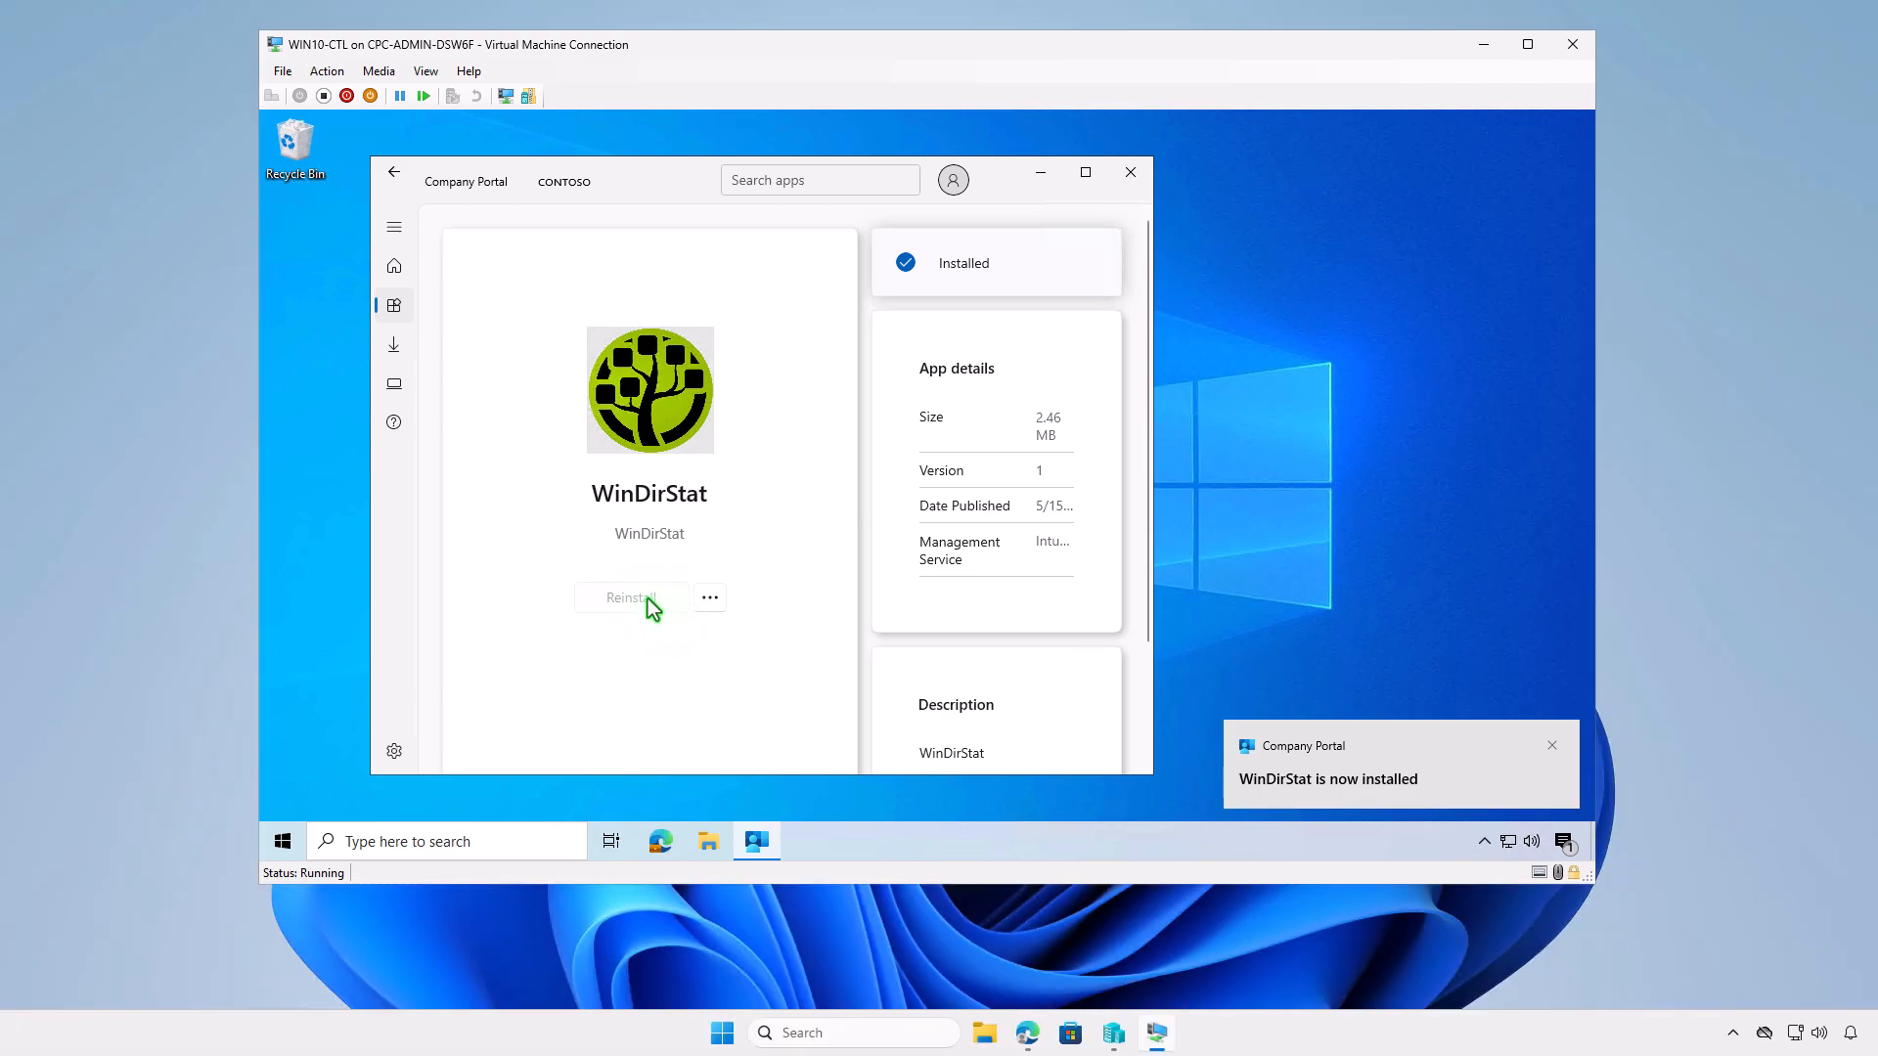
# - Return to the Intune admin center in Edge and remove Test_Users from the WinDirStat app's available assignments
pyautogui.click(1029, 1034)
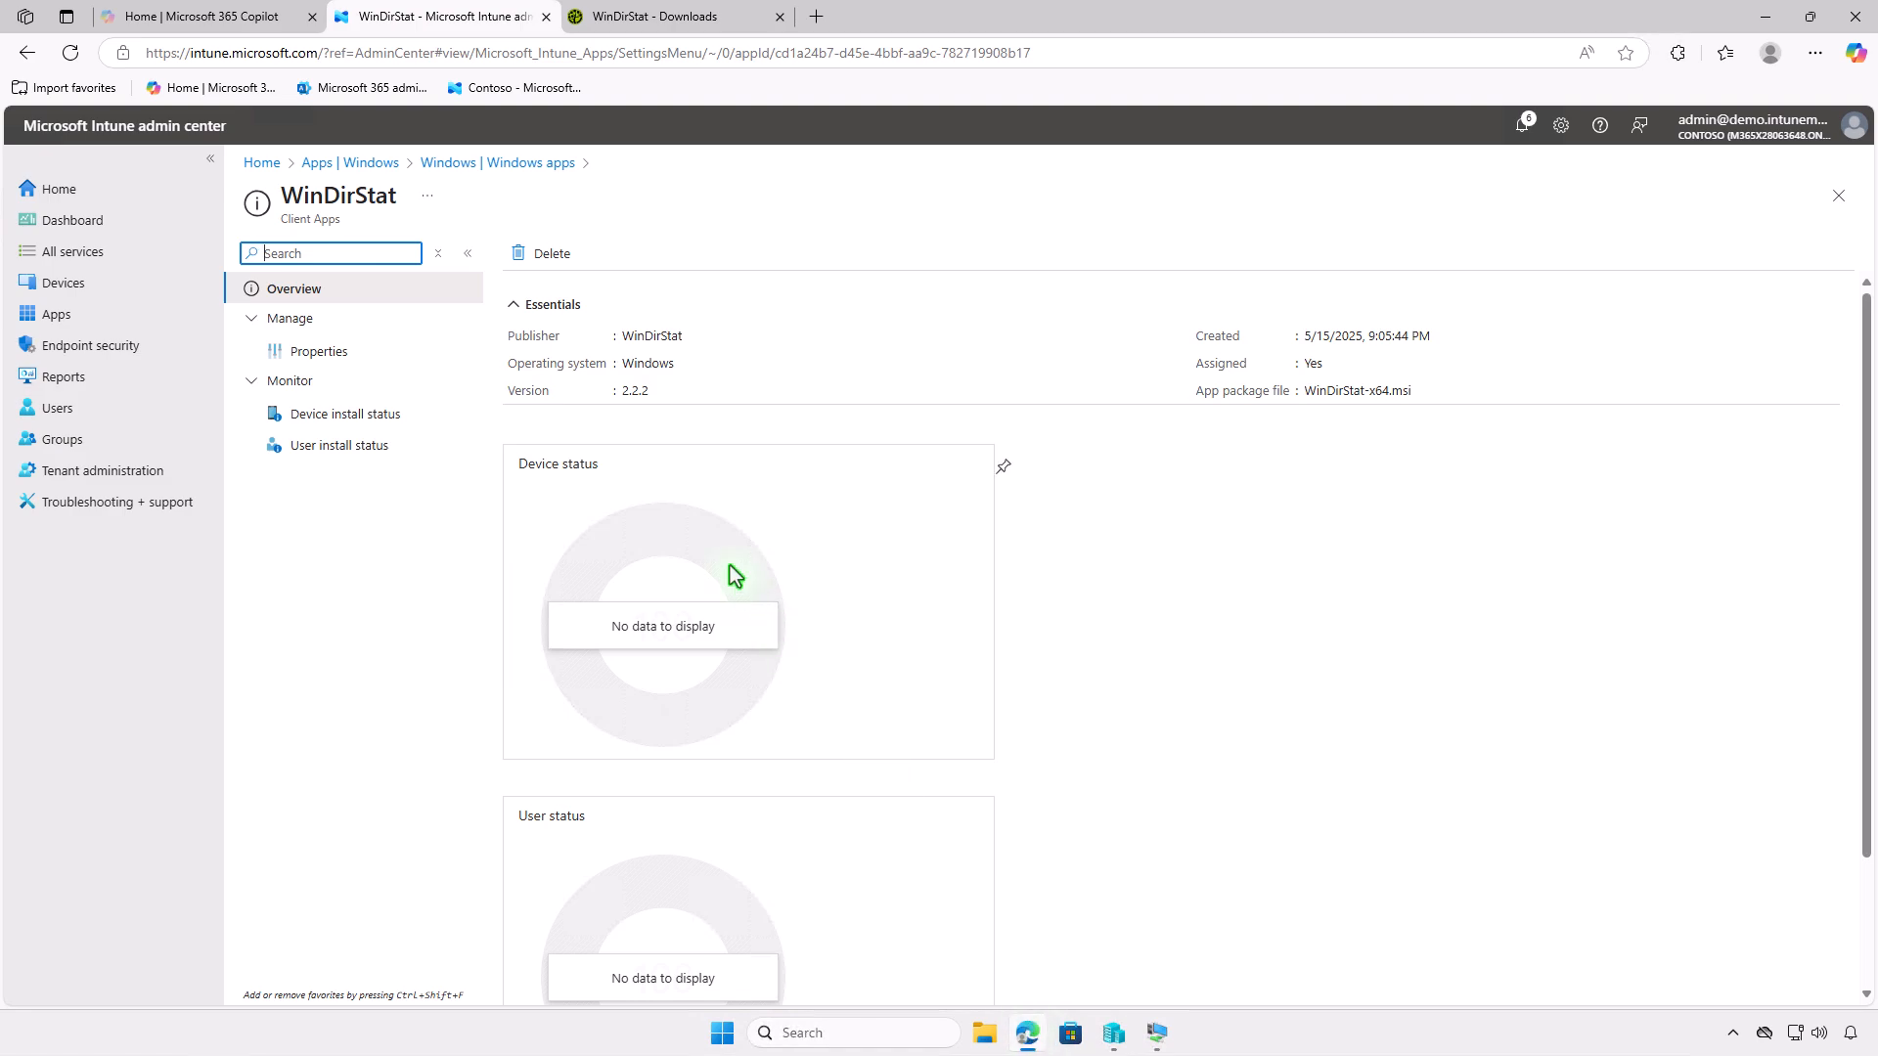
pyautogui.click(392, 350)
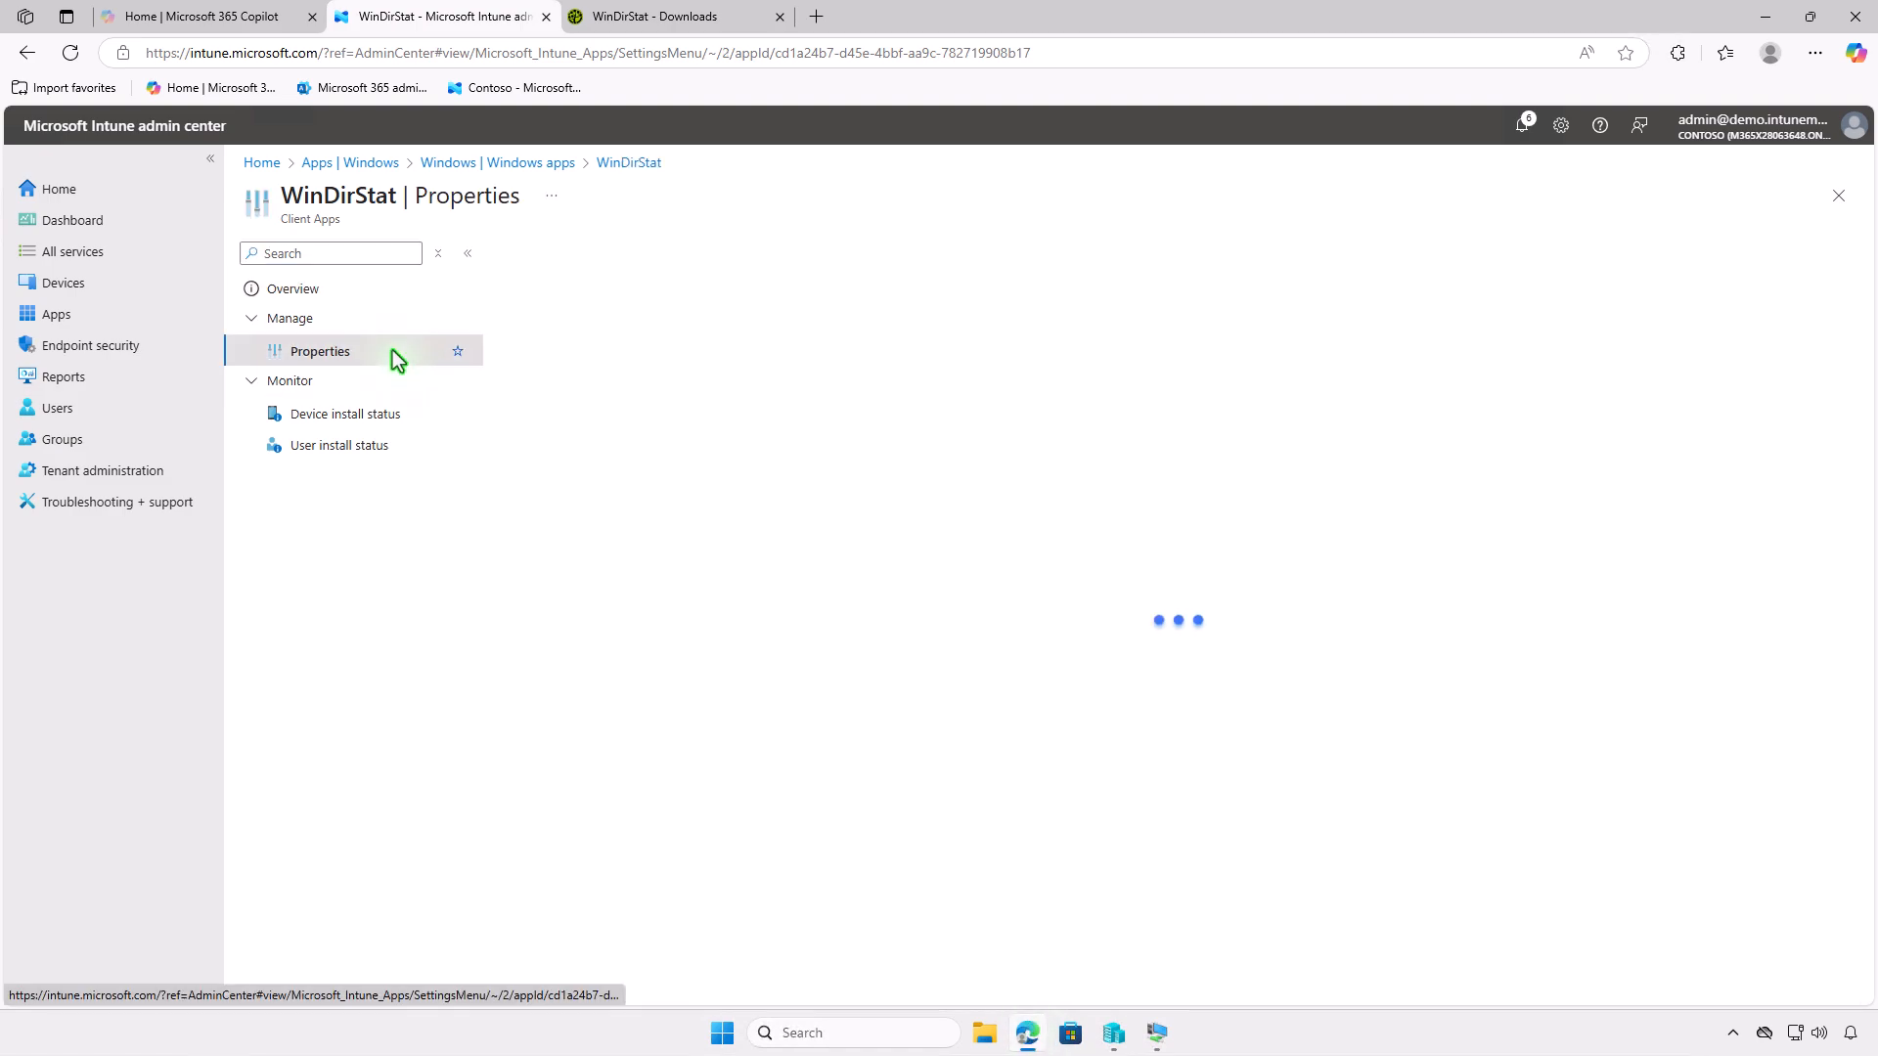
pyautogui.scroll(-1, 1080, 637)
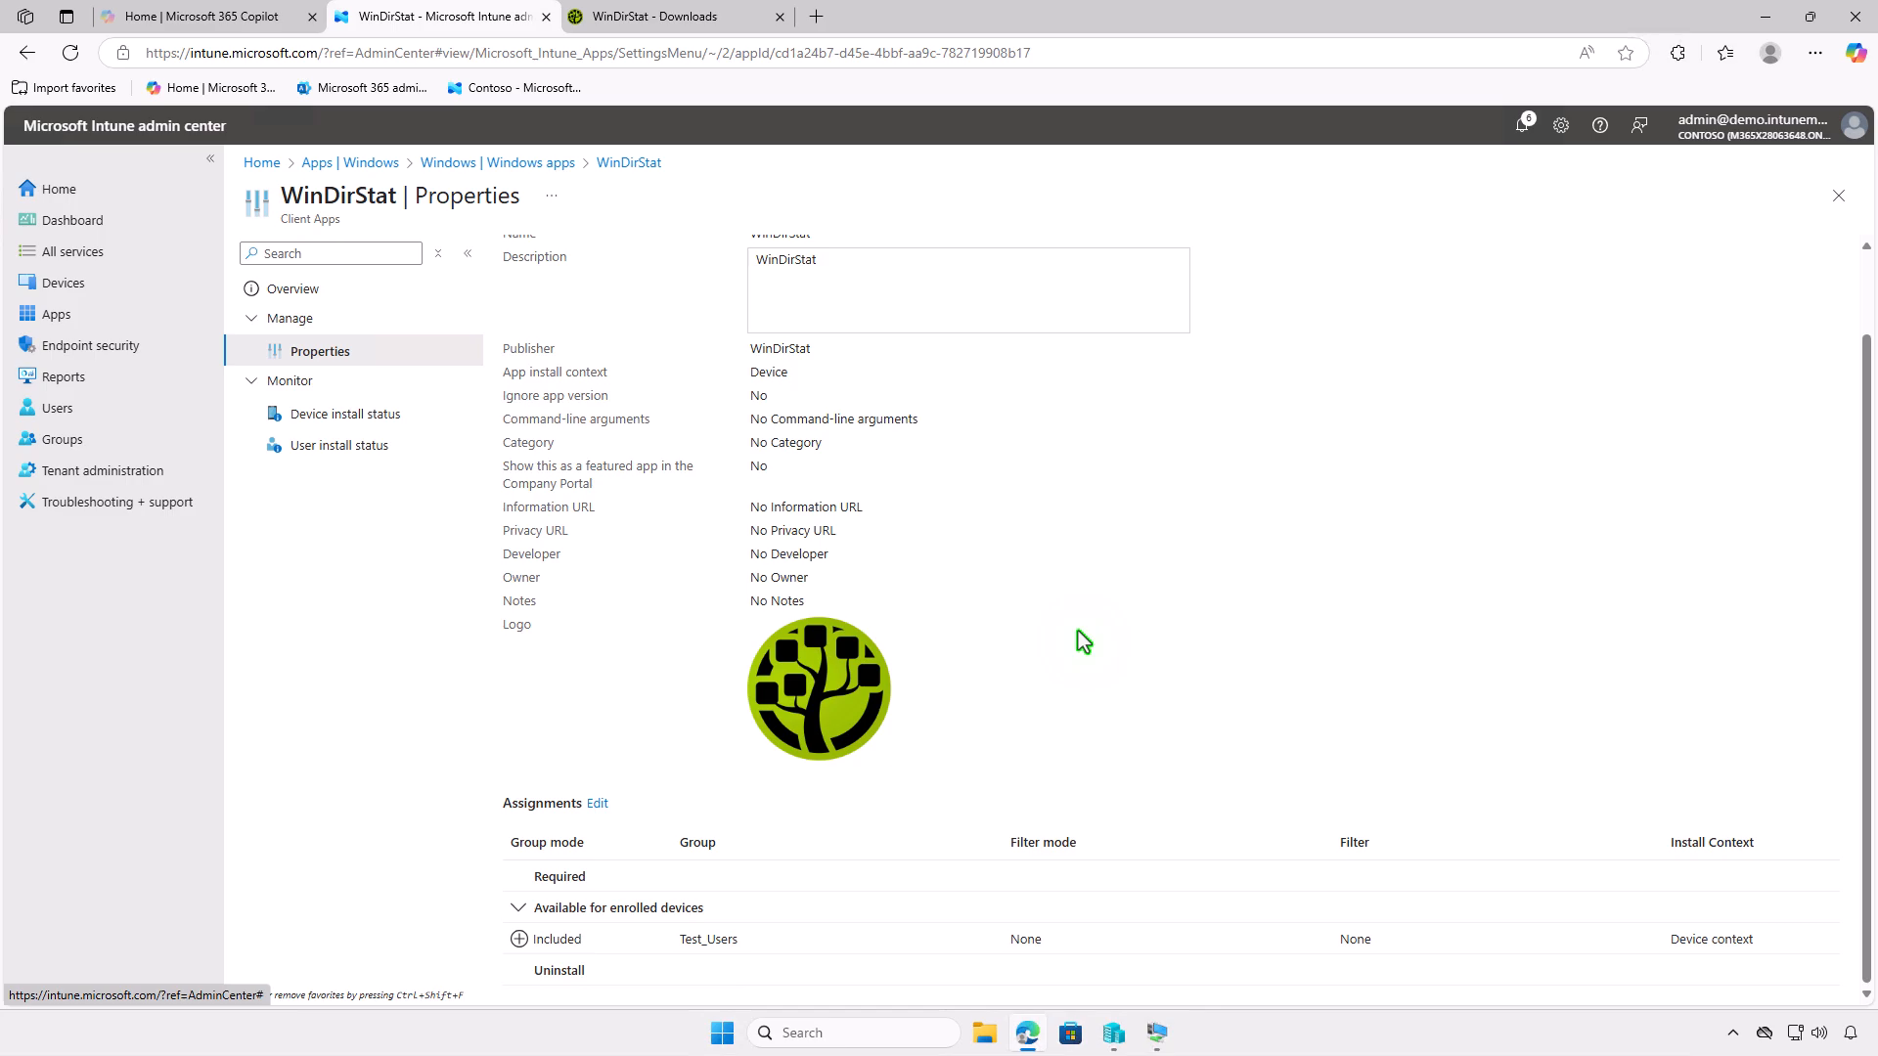
pyautogui.click(600, 803)
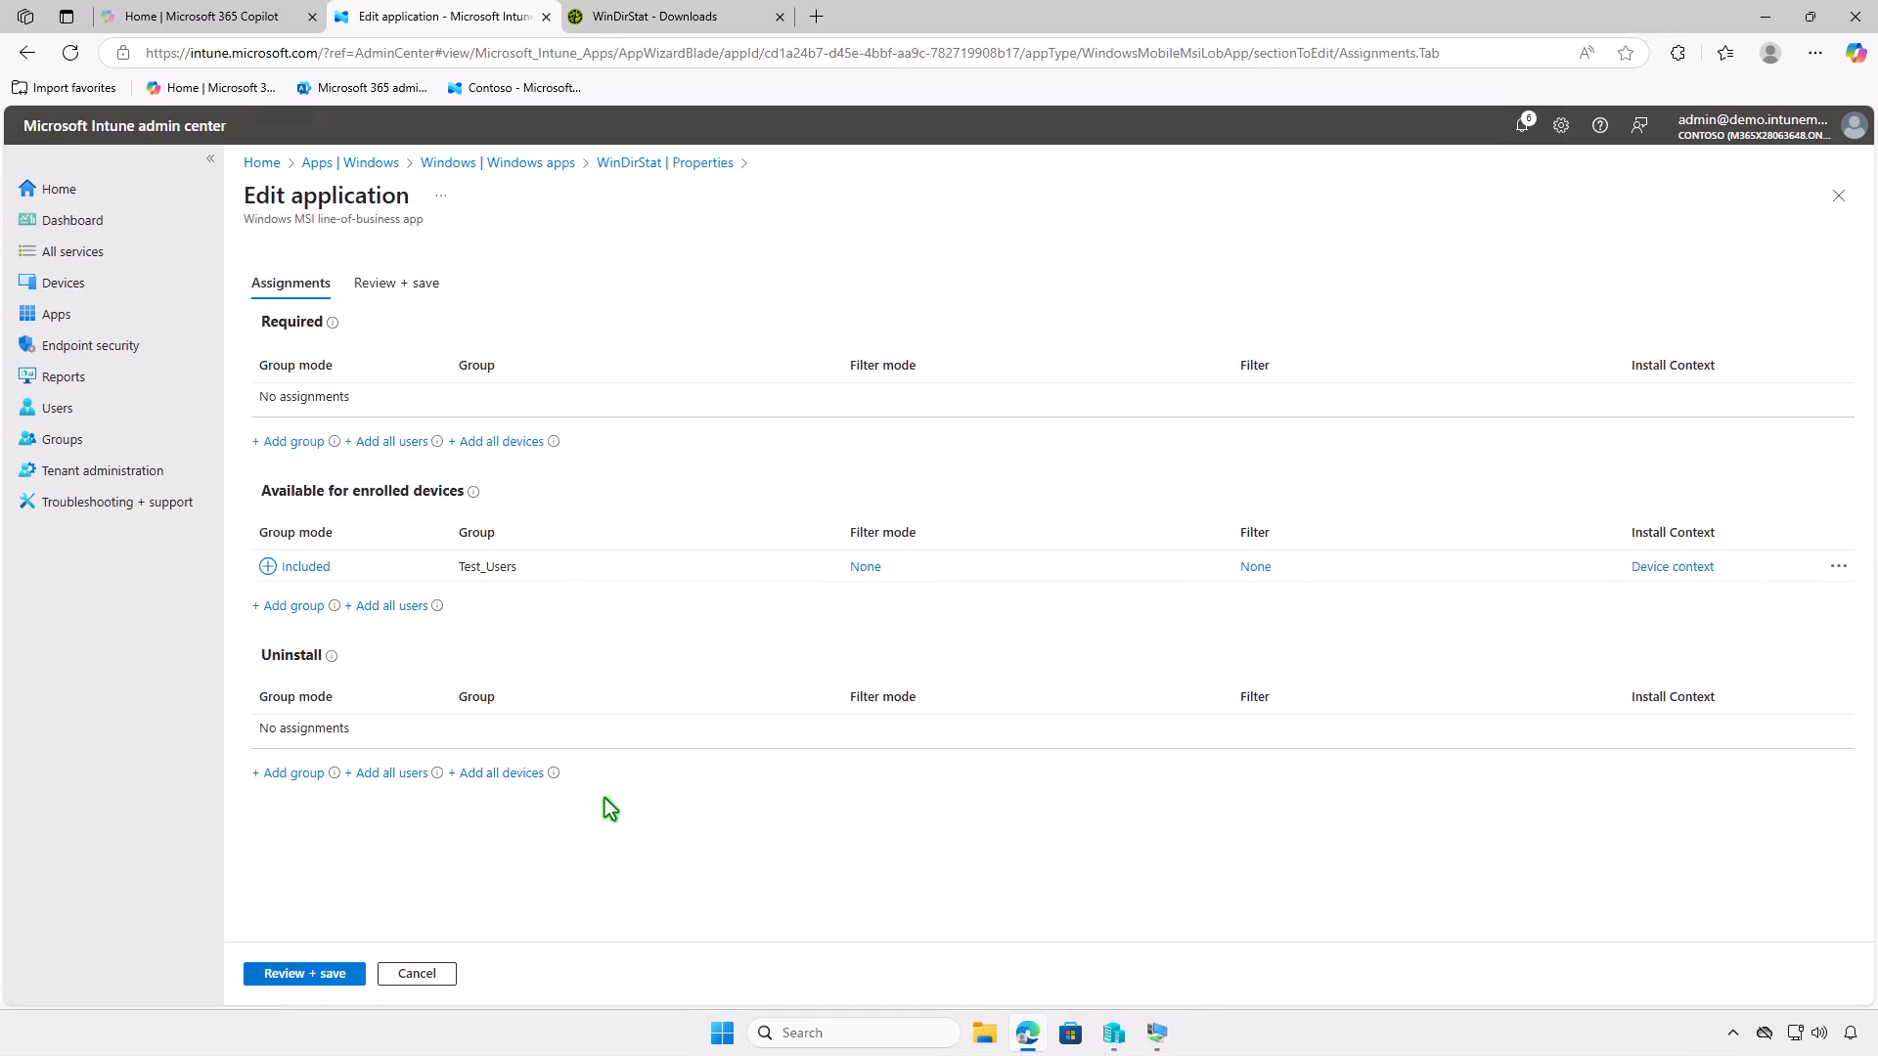
pyautogui.click(1840, 569)
pyautogui.click(1728, 589)
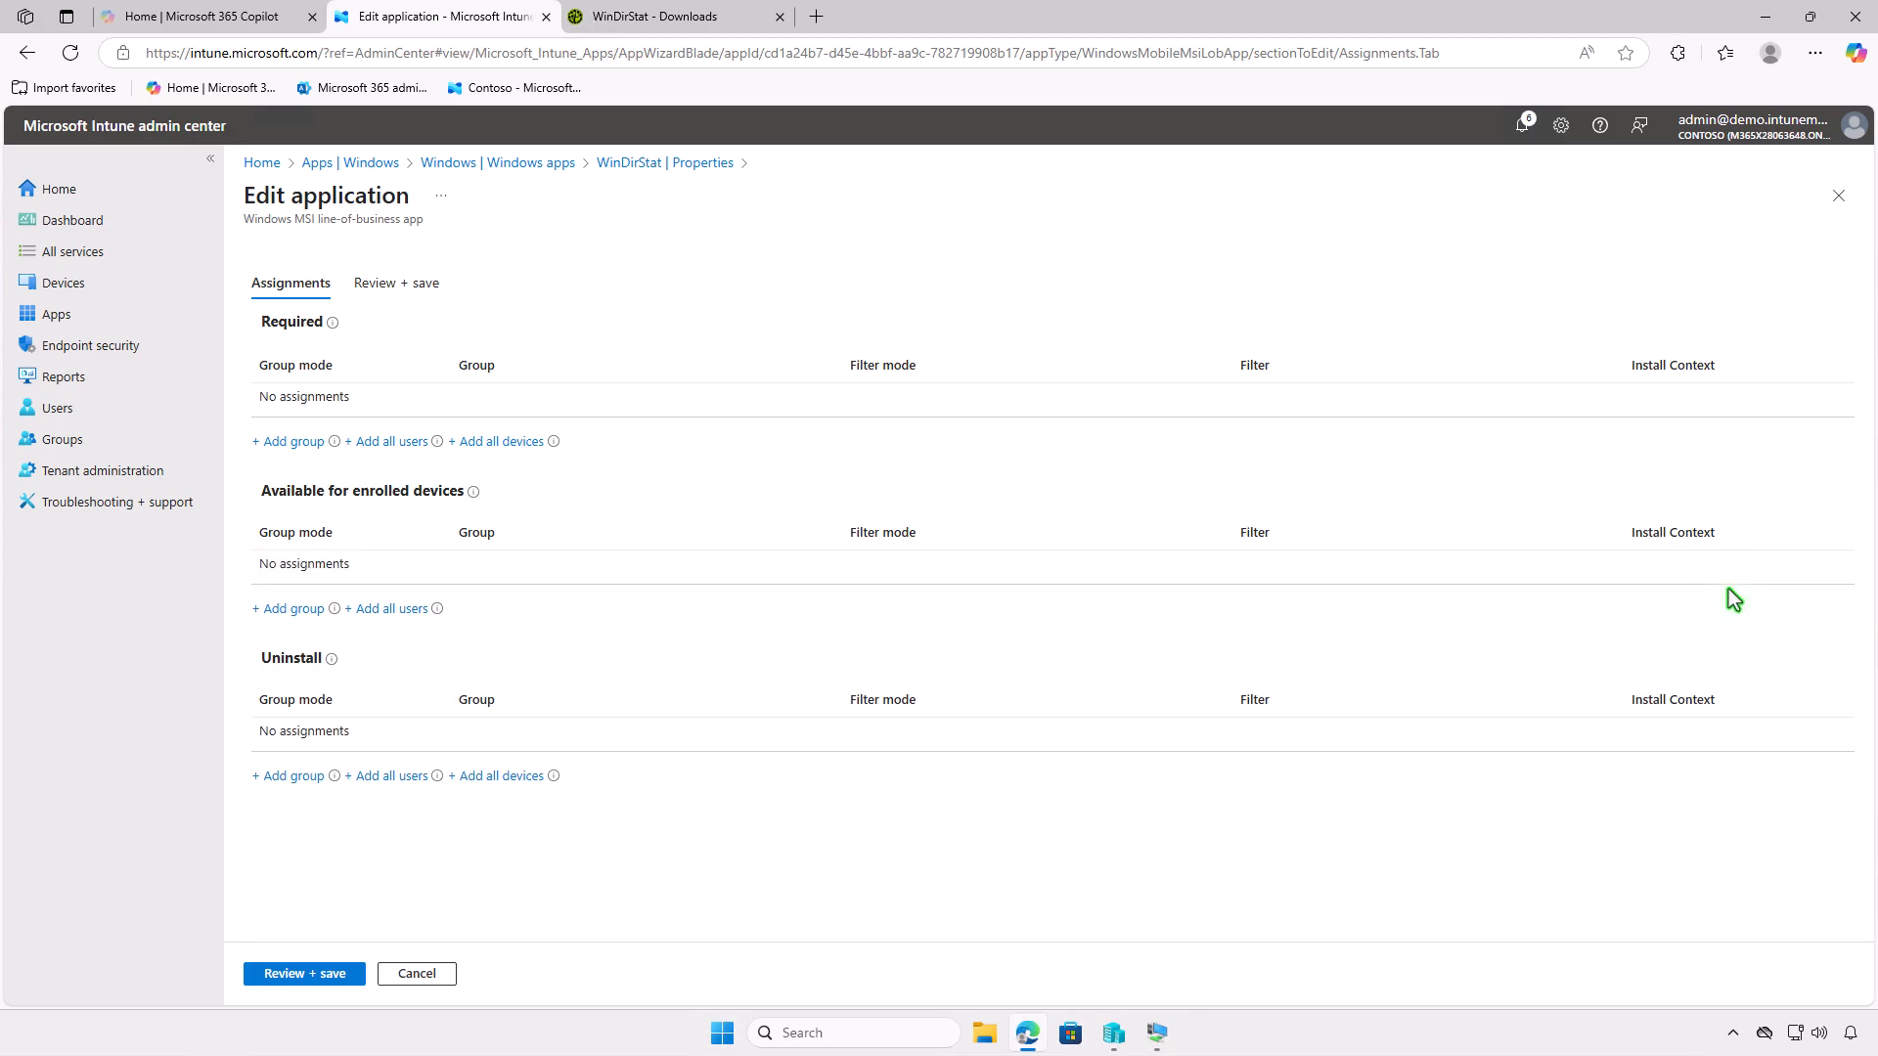
# - Assign the Test_Devices group to uninstall WinDirStat and save the app's assignments
pyautogui.click(287, 778)
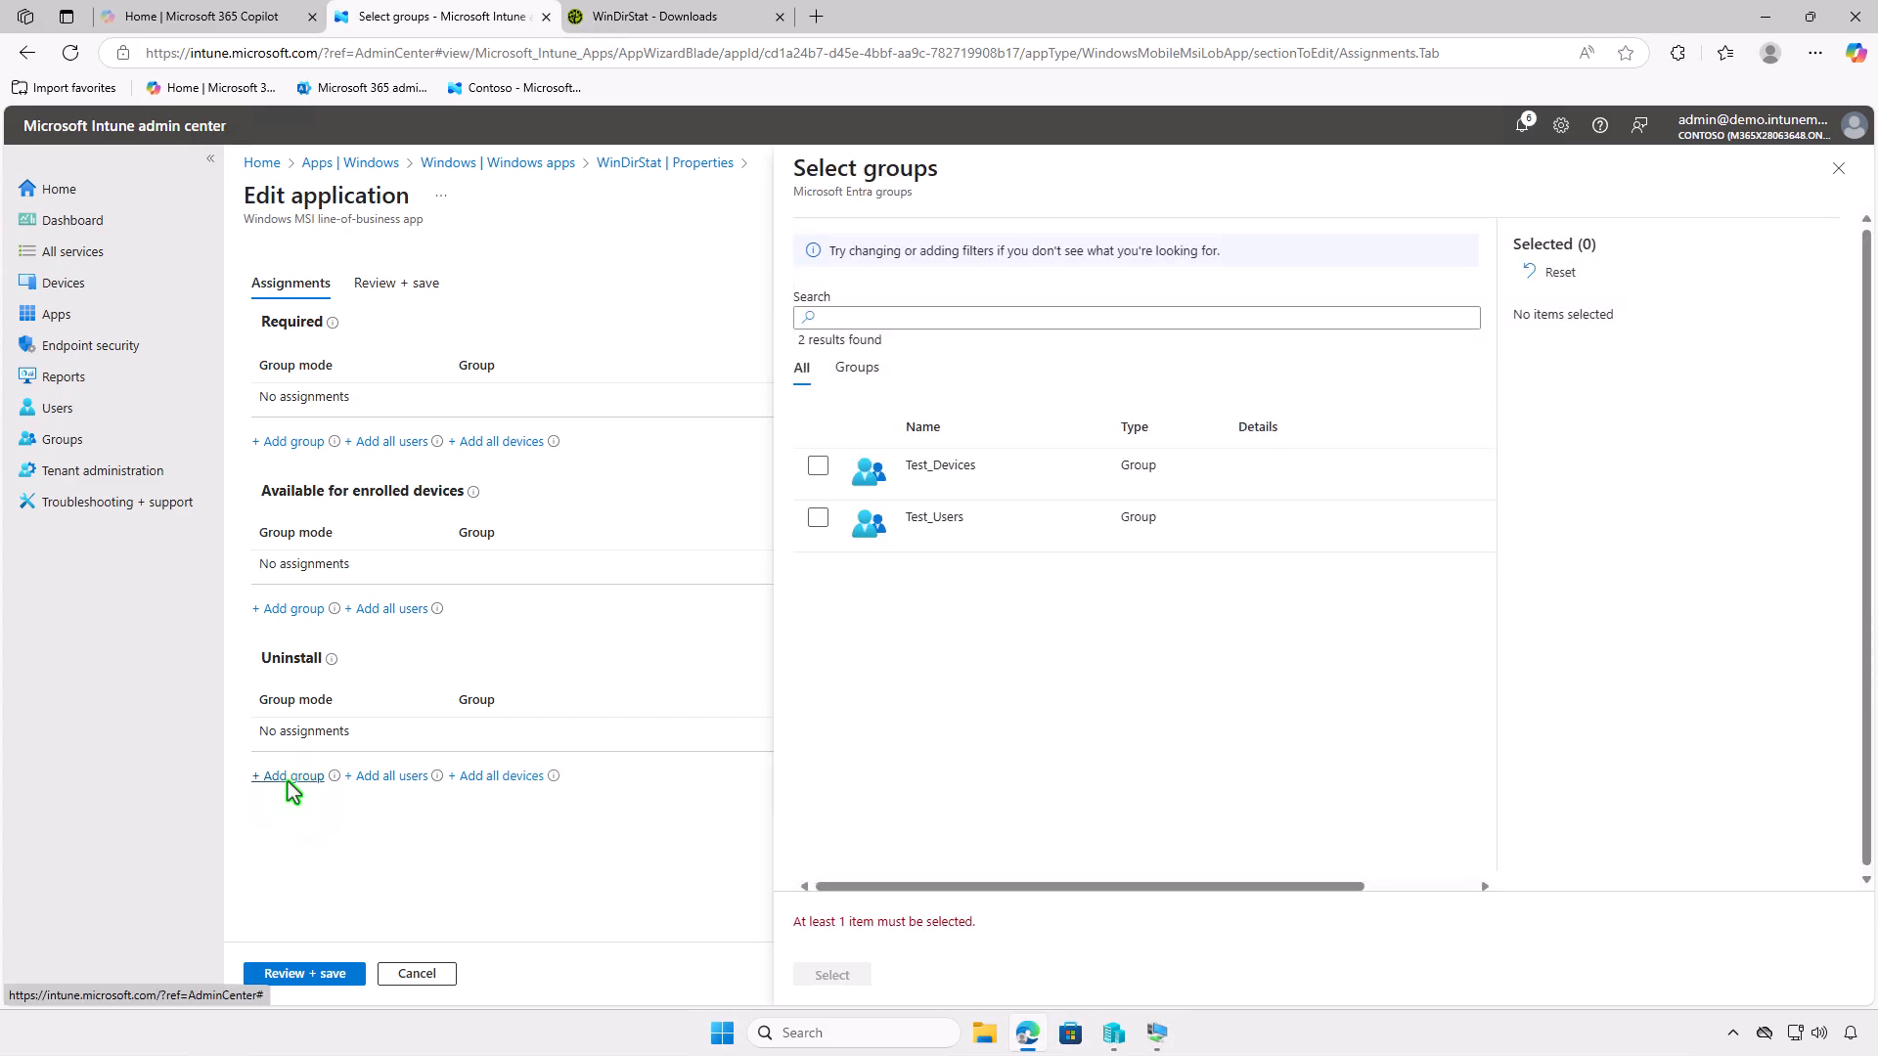
pyautogui.click(817, 466)
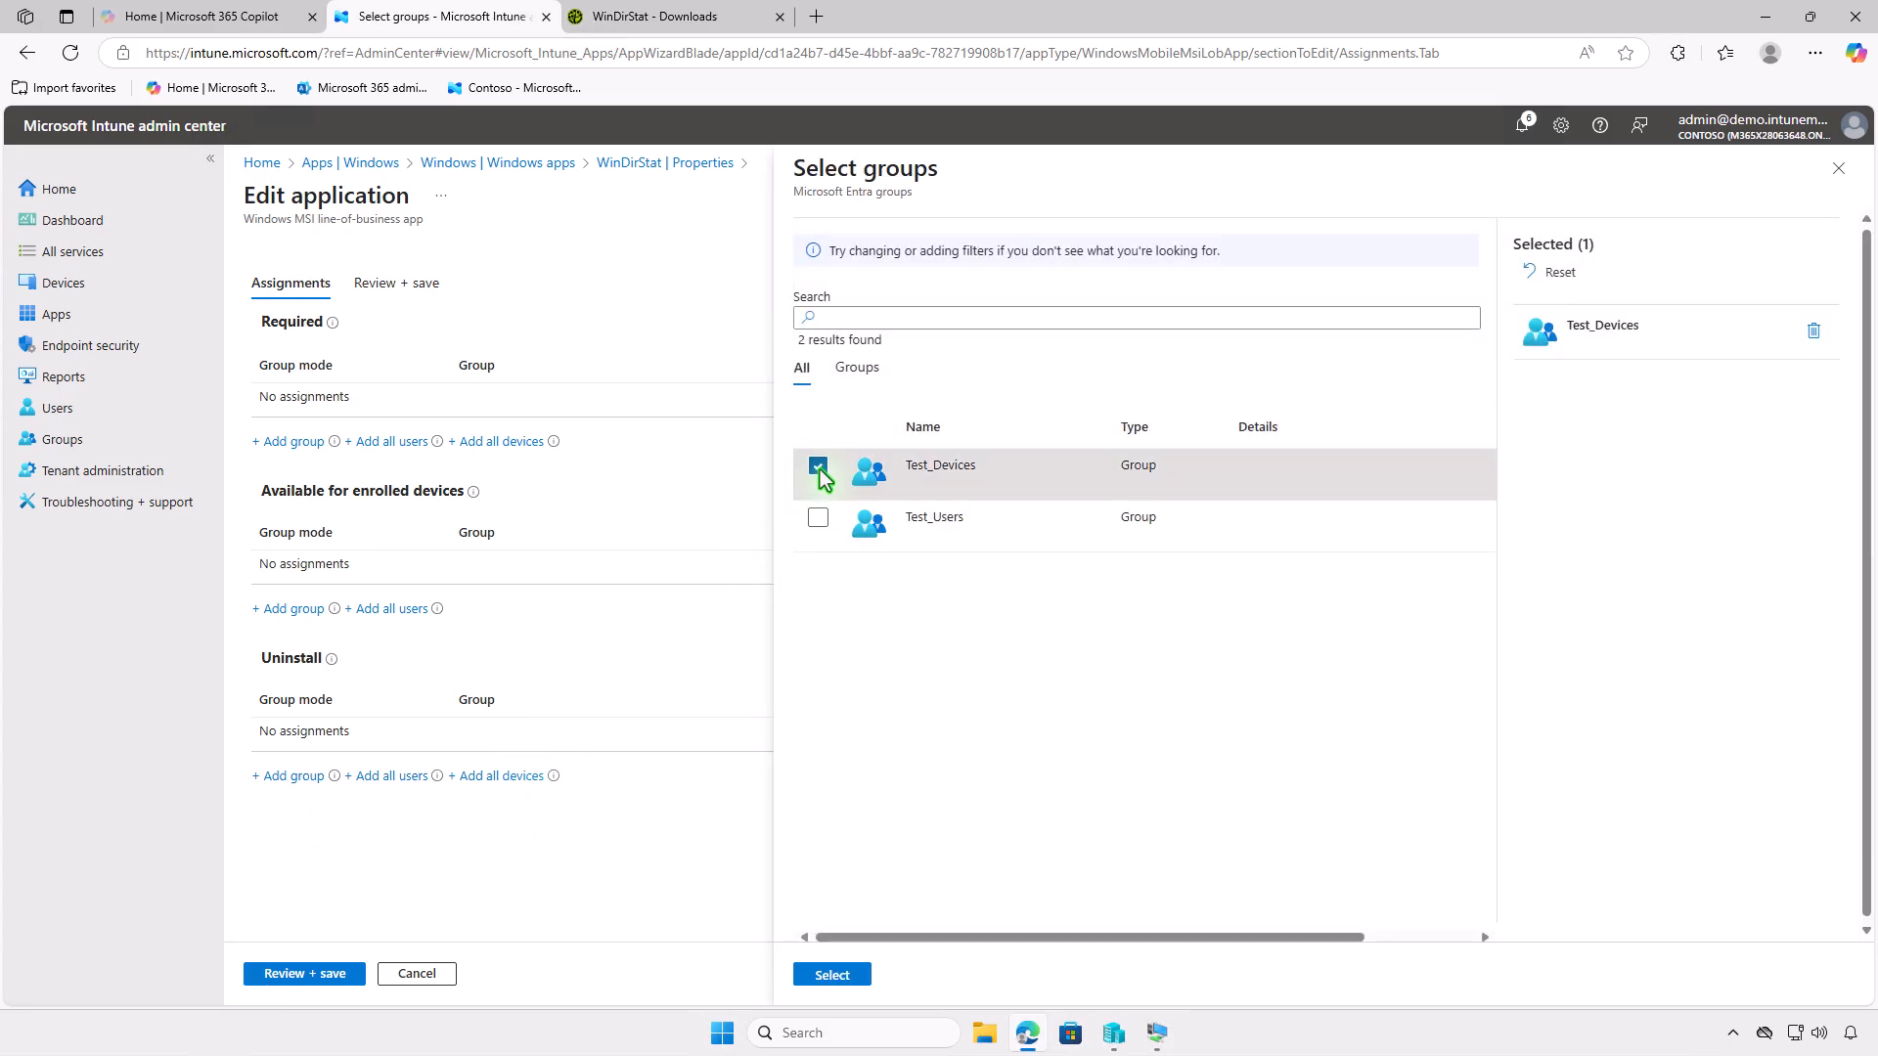
pyautogui.click(833, 975)
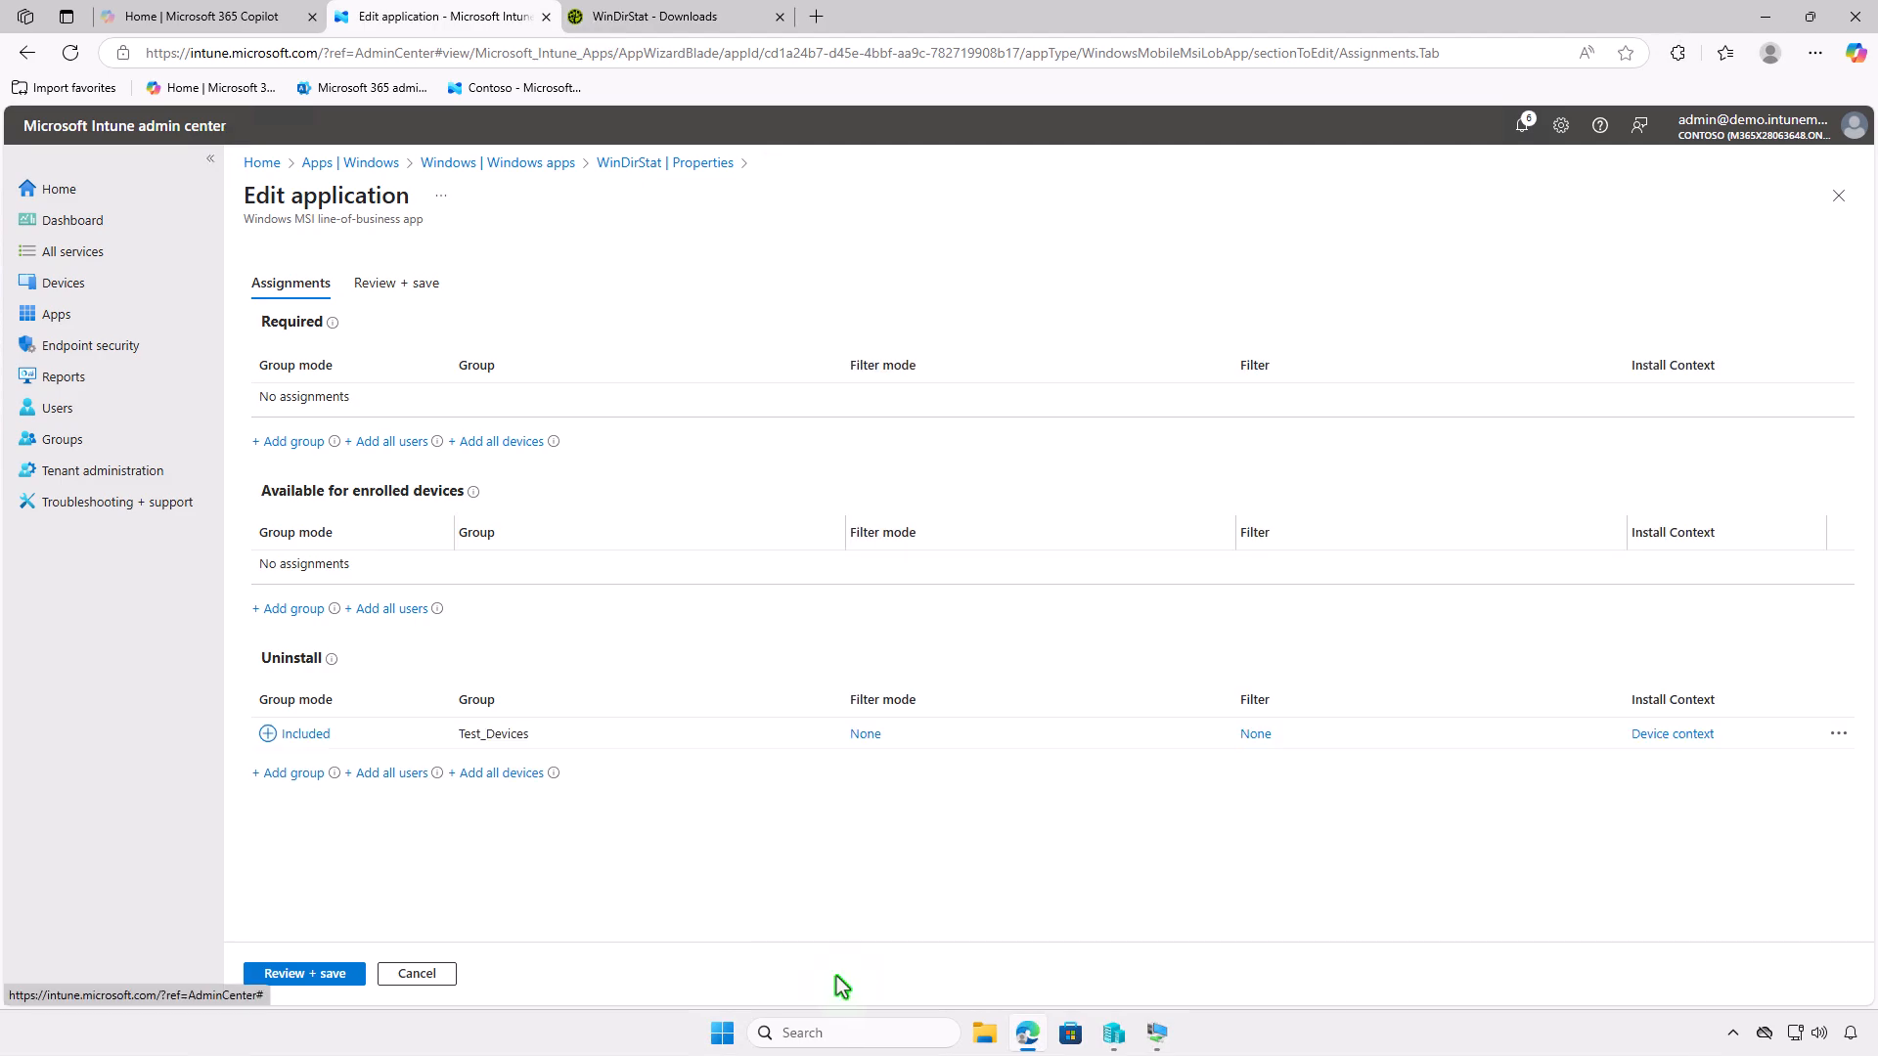
pyautogui.click(304, 973)
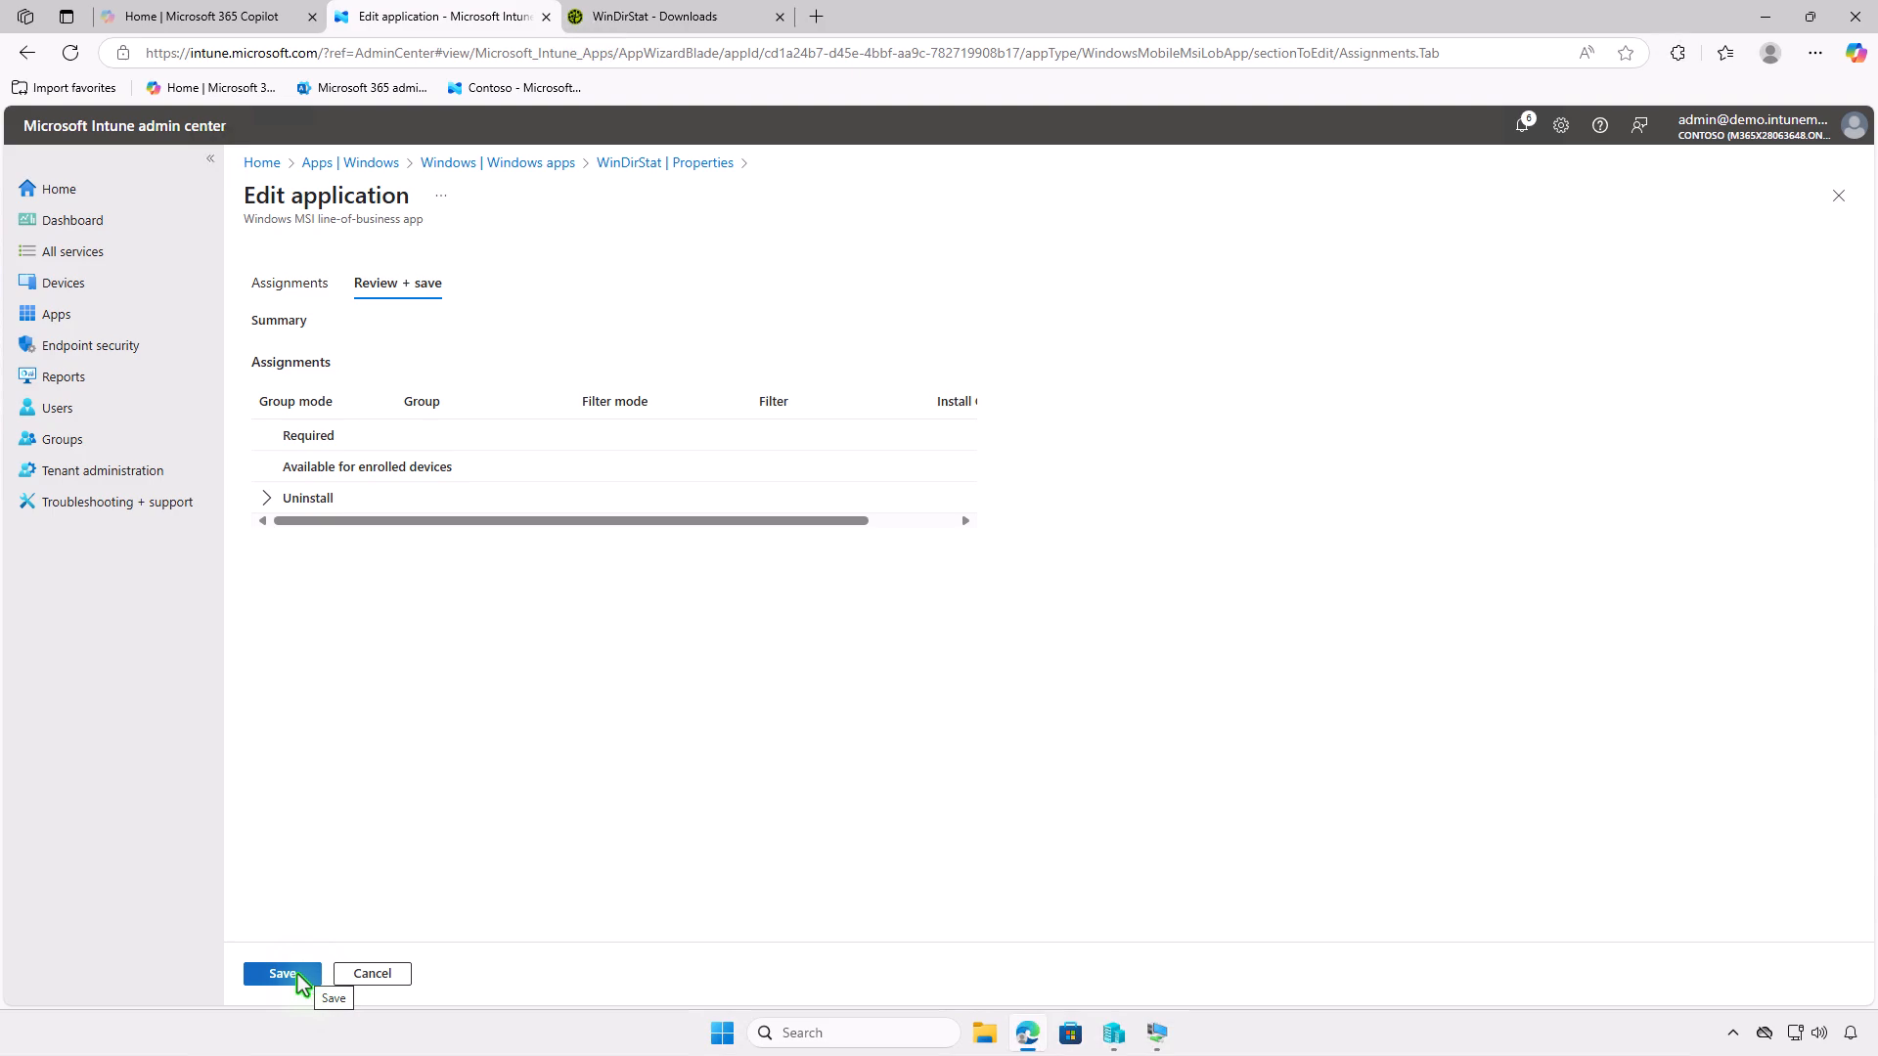
pyautogui.click(297, 974)
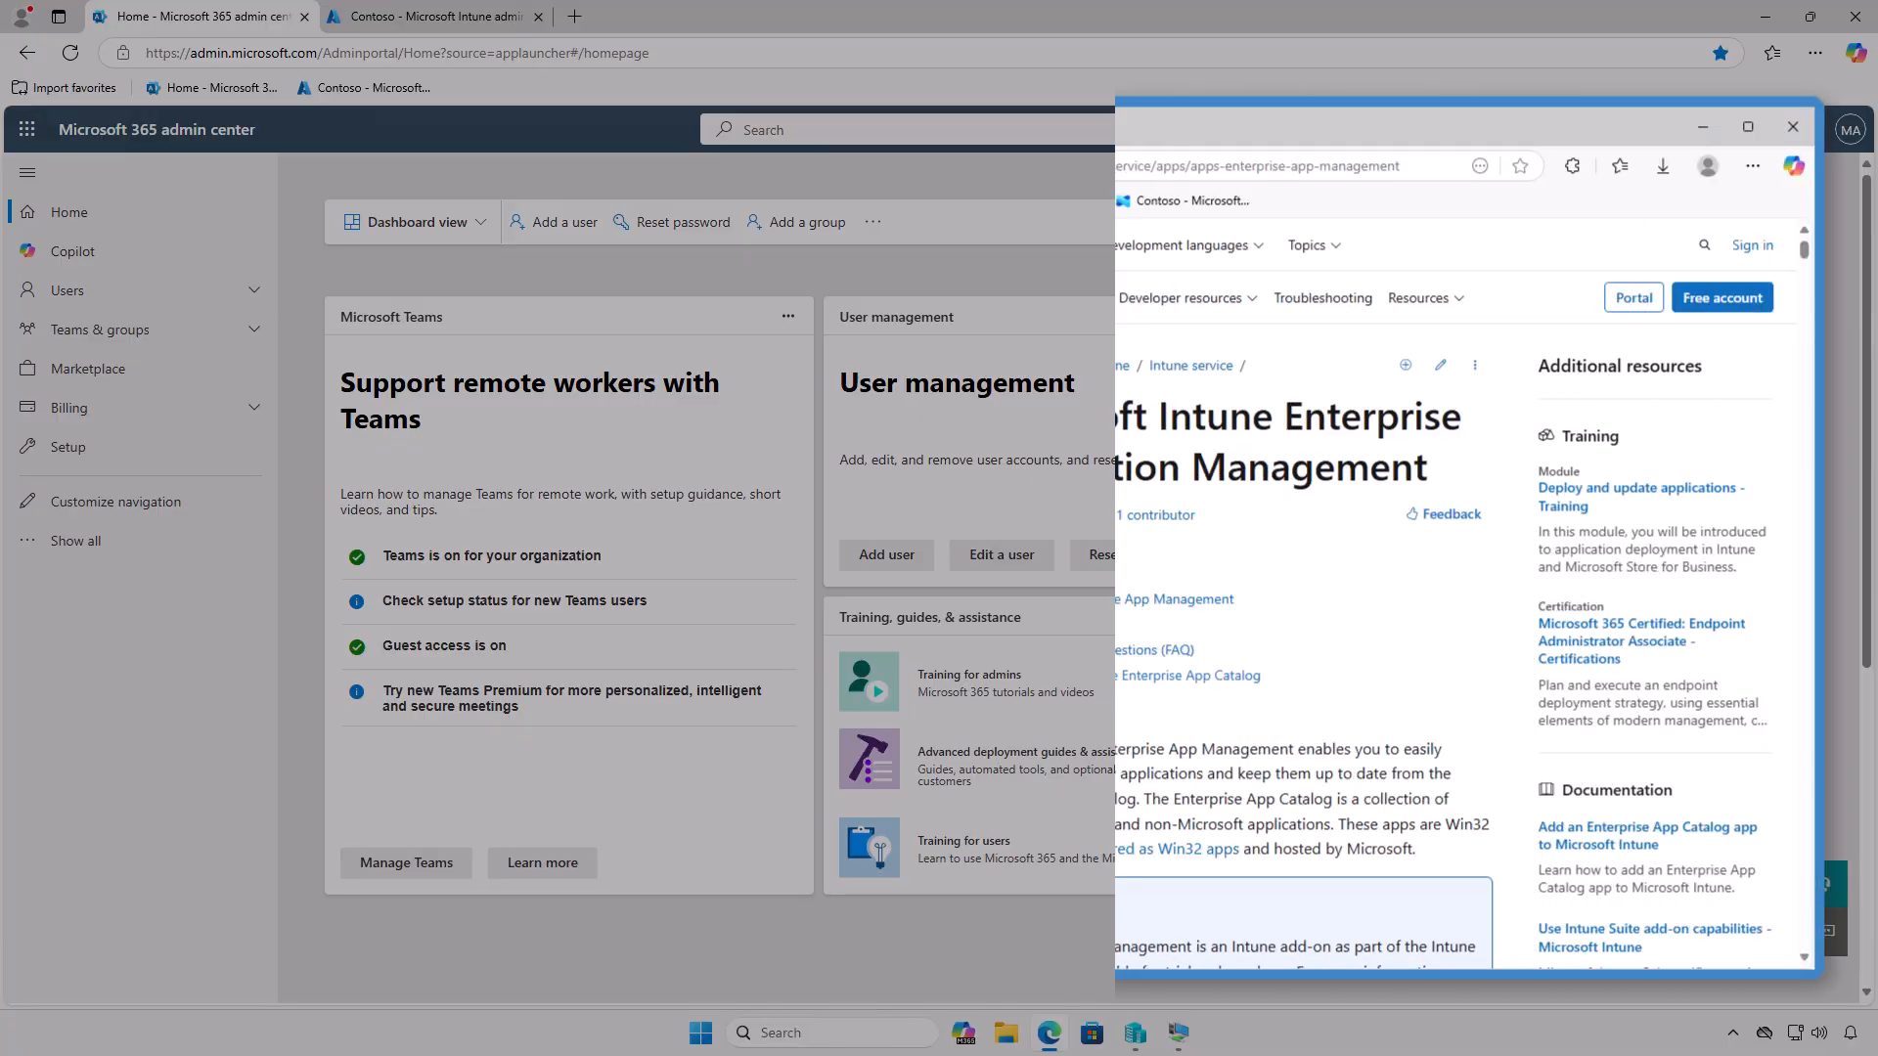
# - Read the Microsoft Intune Enterprise Application Management article, including the add-on note and the benefits section
pyautogui.scroll(-4, 1234, 594)
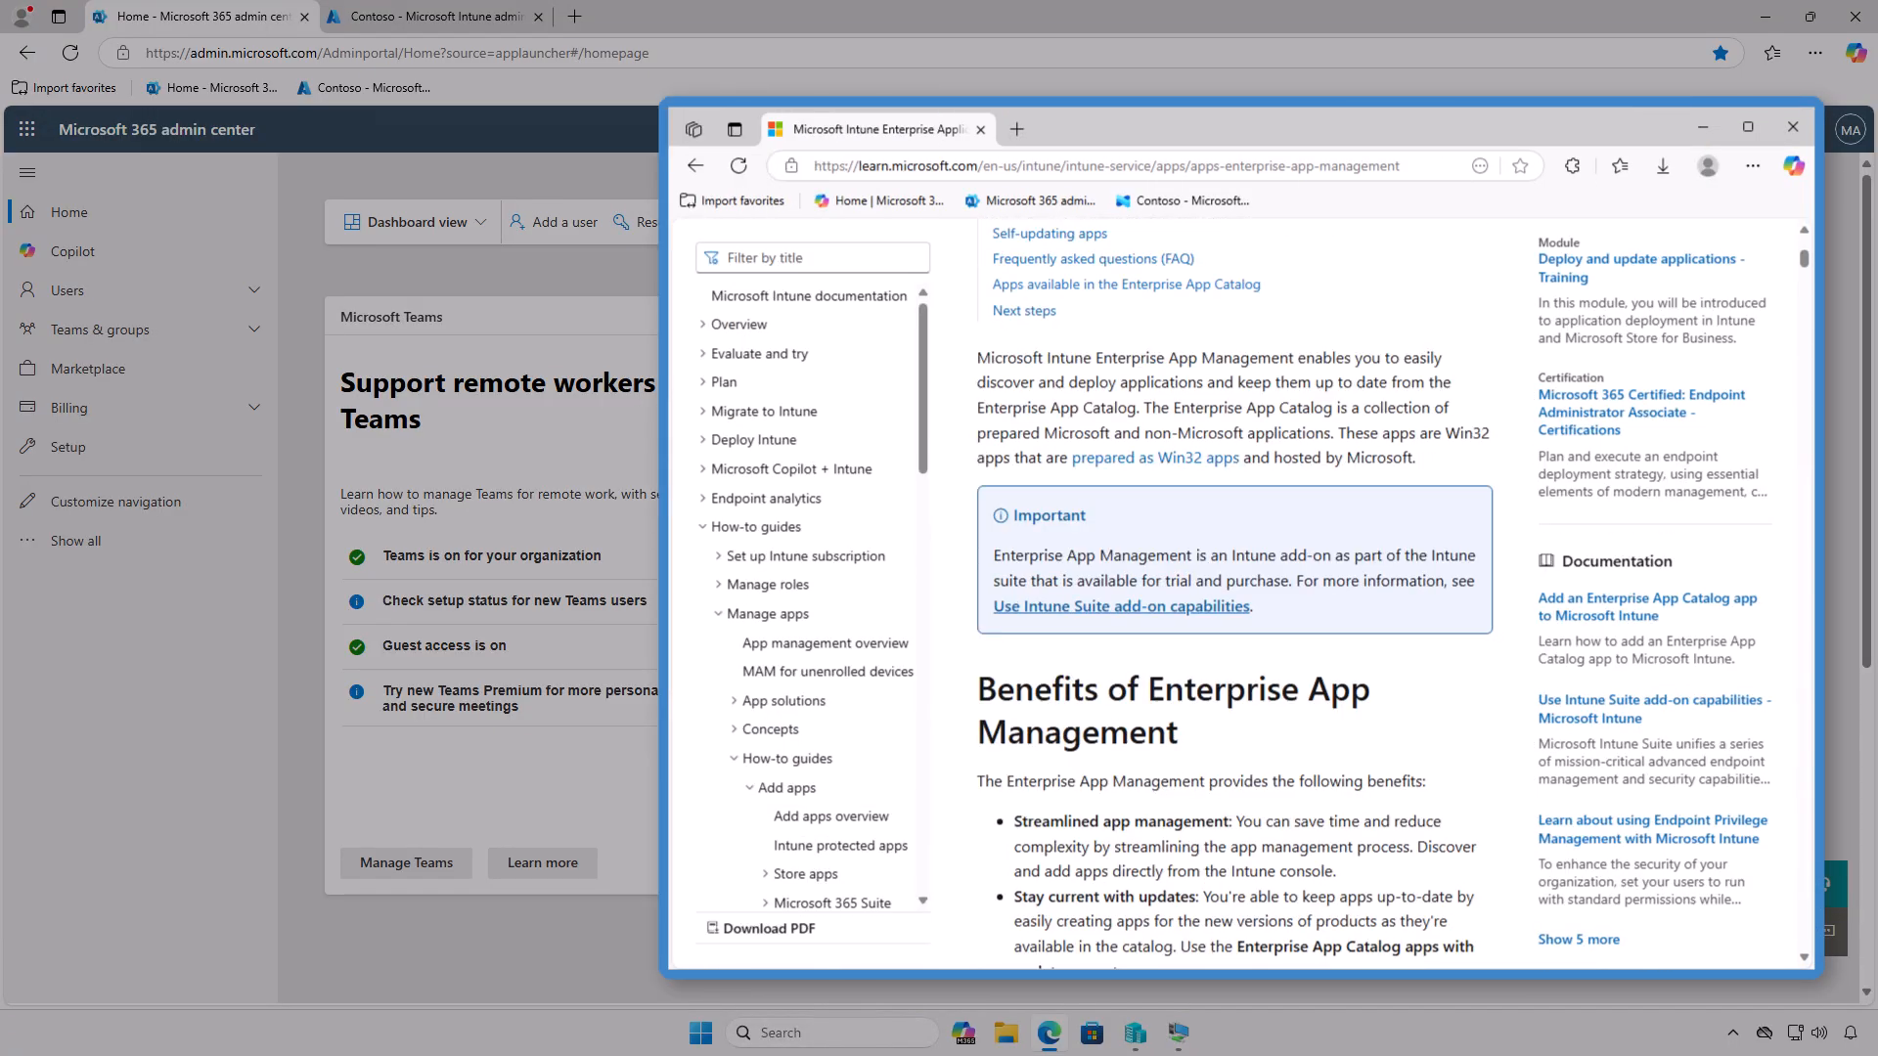
pyautogui.scroll(-3, 1234, 593)
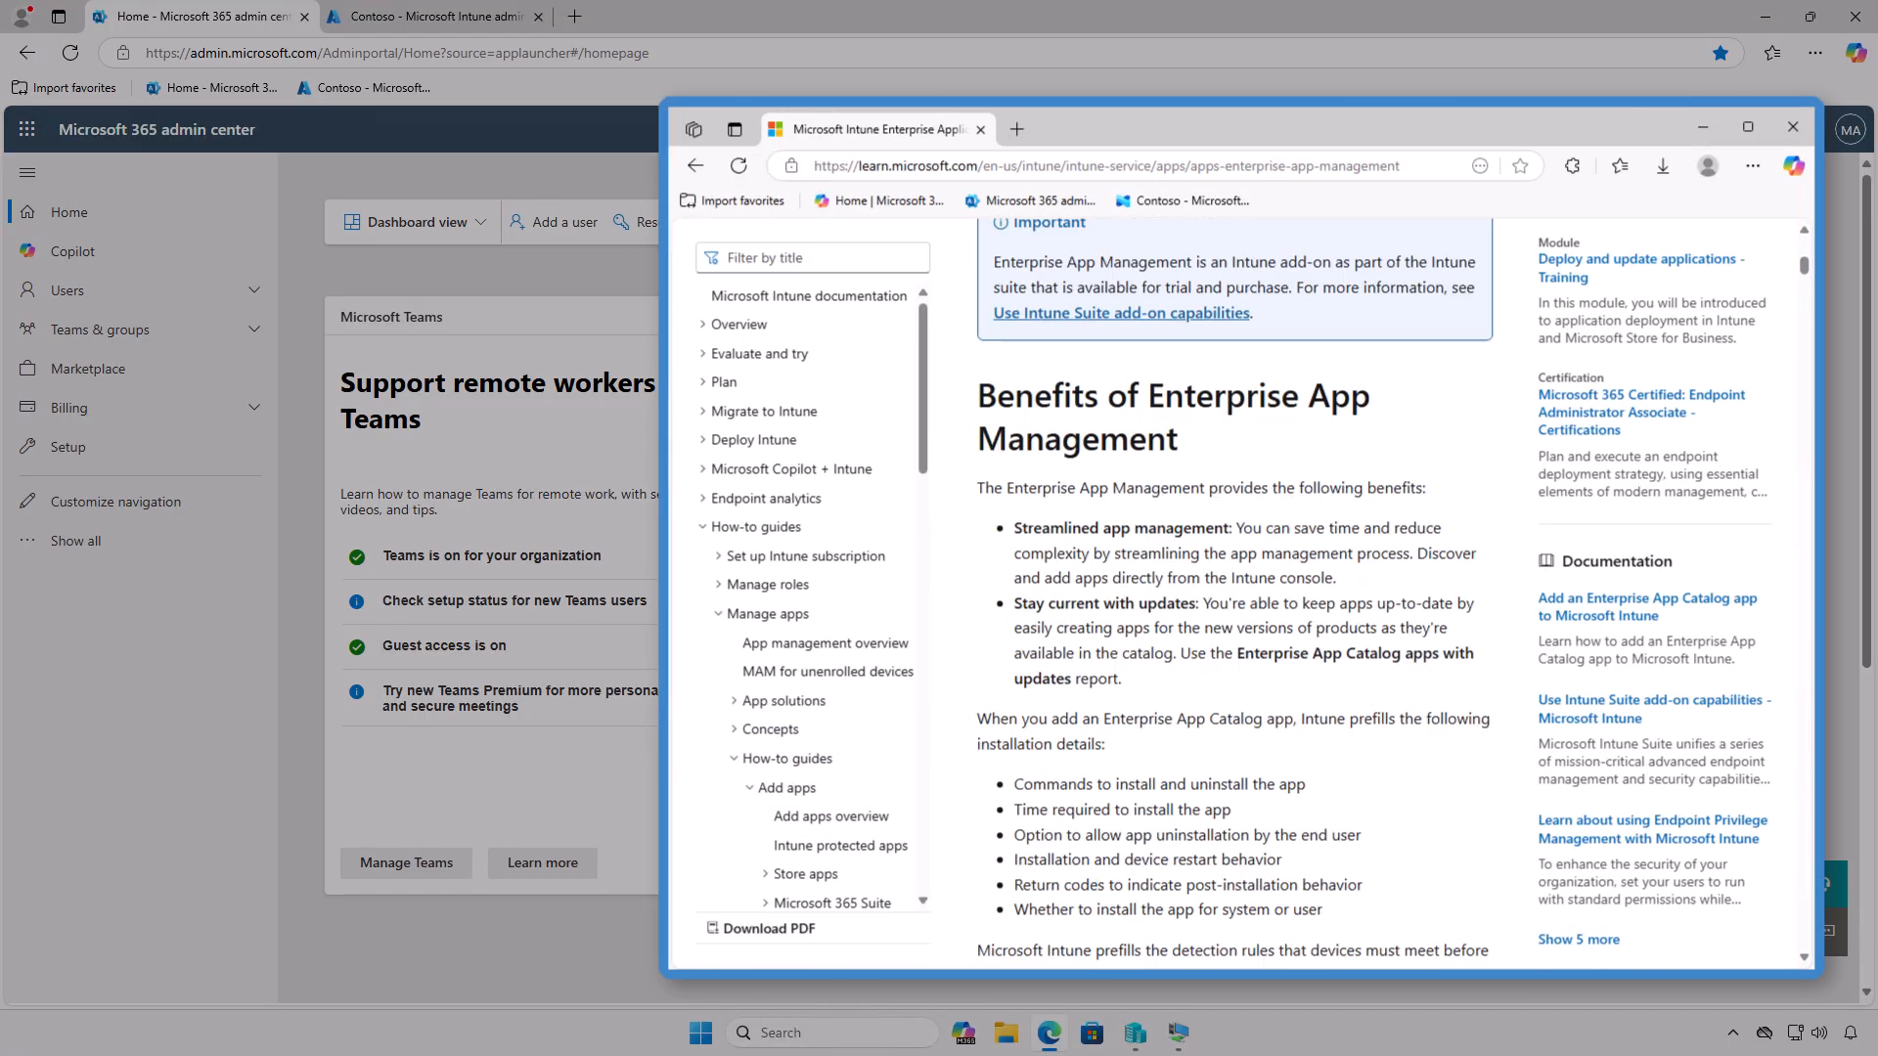
pyautogui.scroll(-8, 1234, 594)
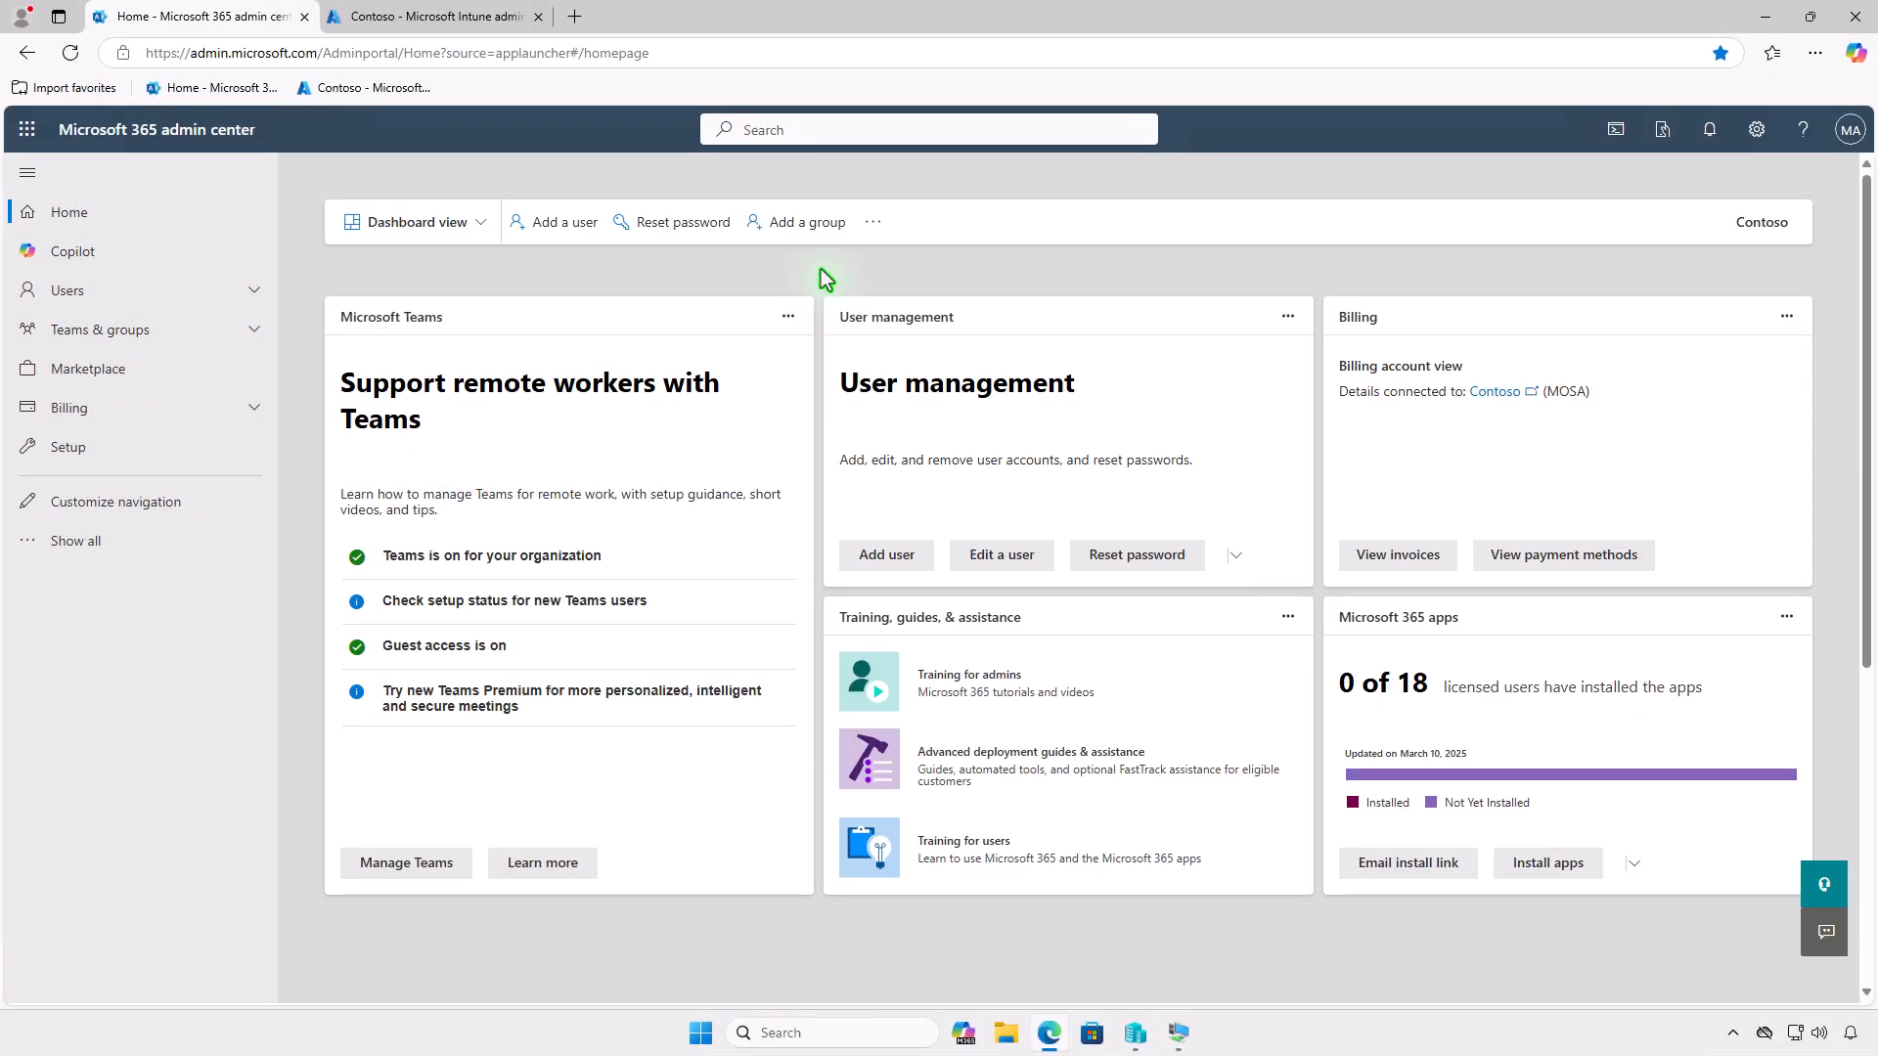
# - Check the organization's licenses in the Microsoft 365 admin center for the Microsoft Intune Suite
pyautogui.click(217, 413)
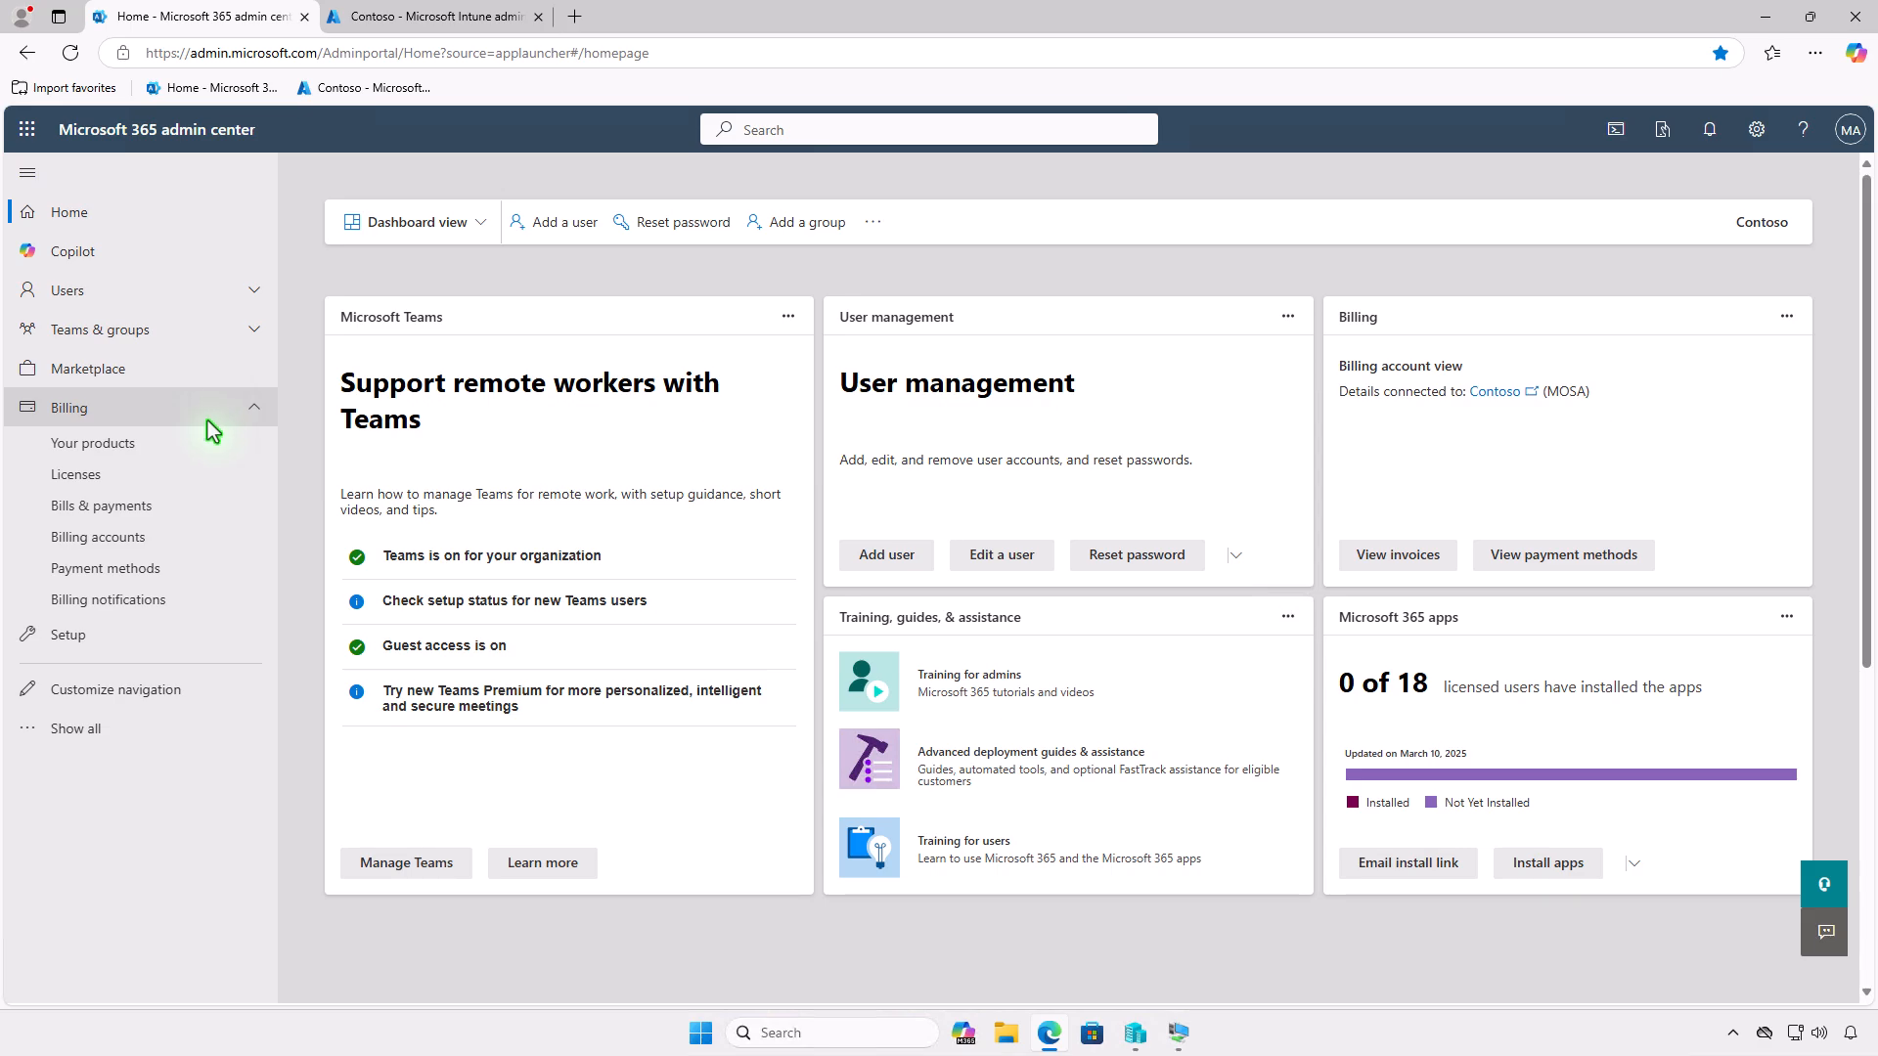
pyautogui.click(184, 476)
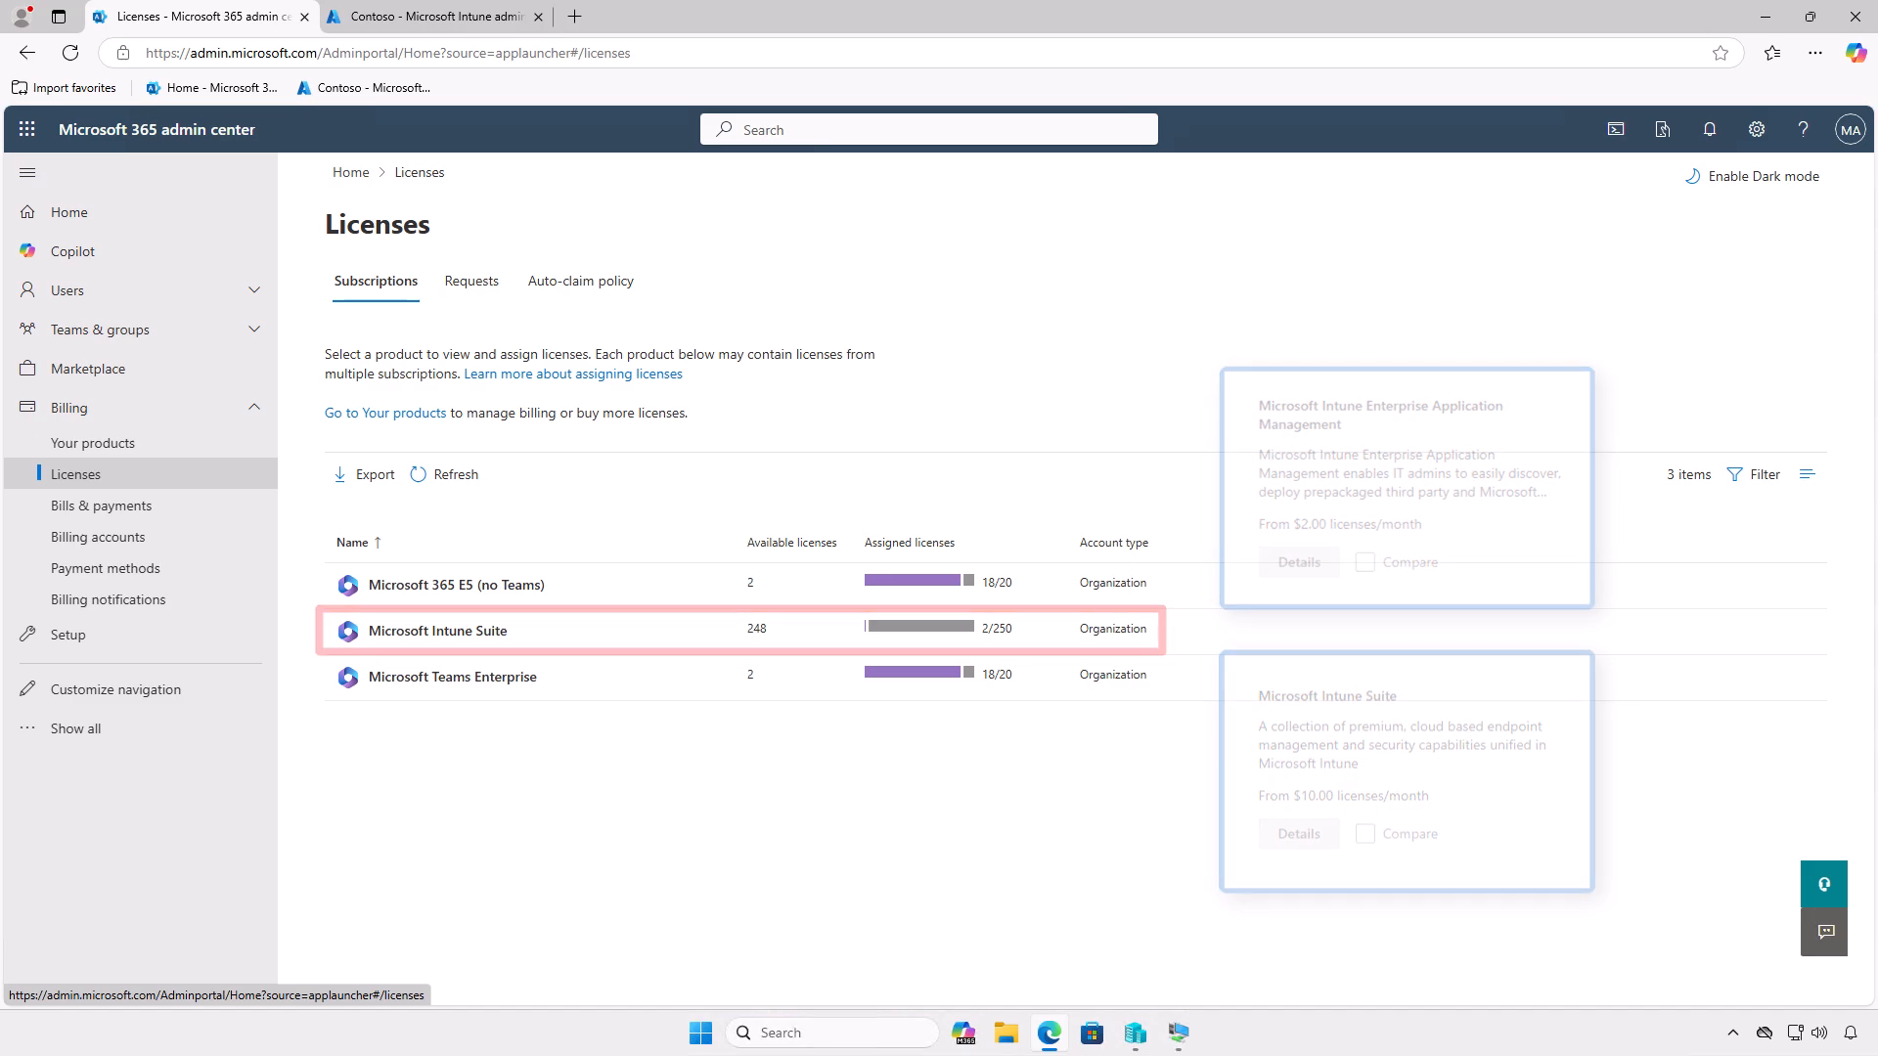
pyautogui.click(629, 630)
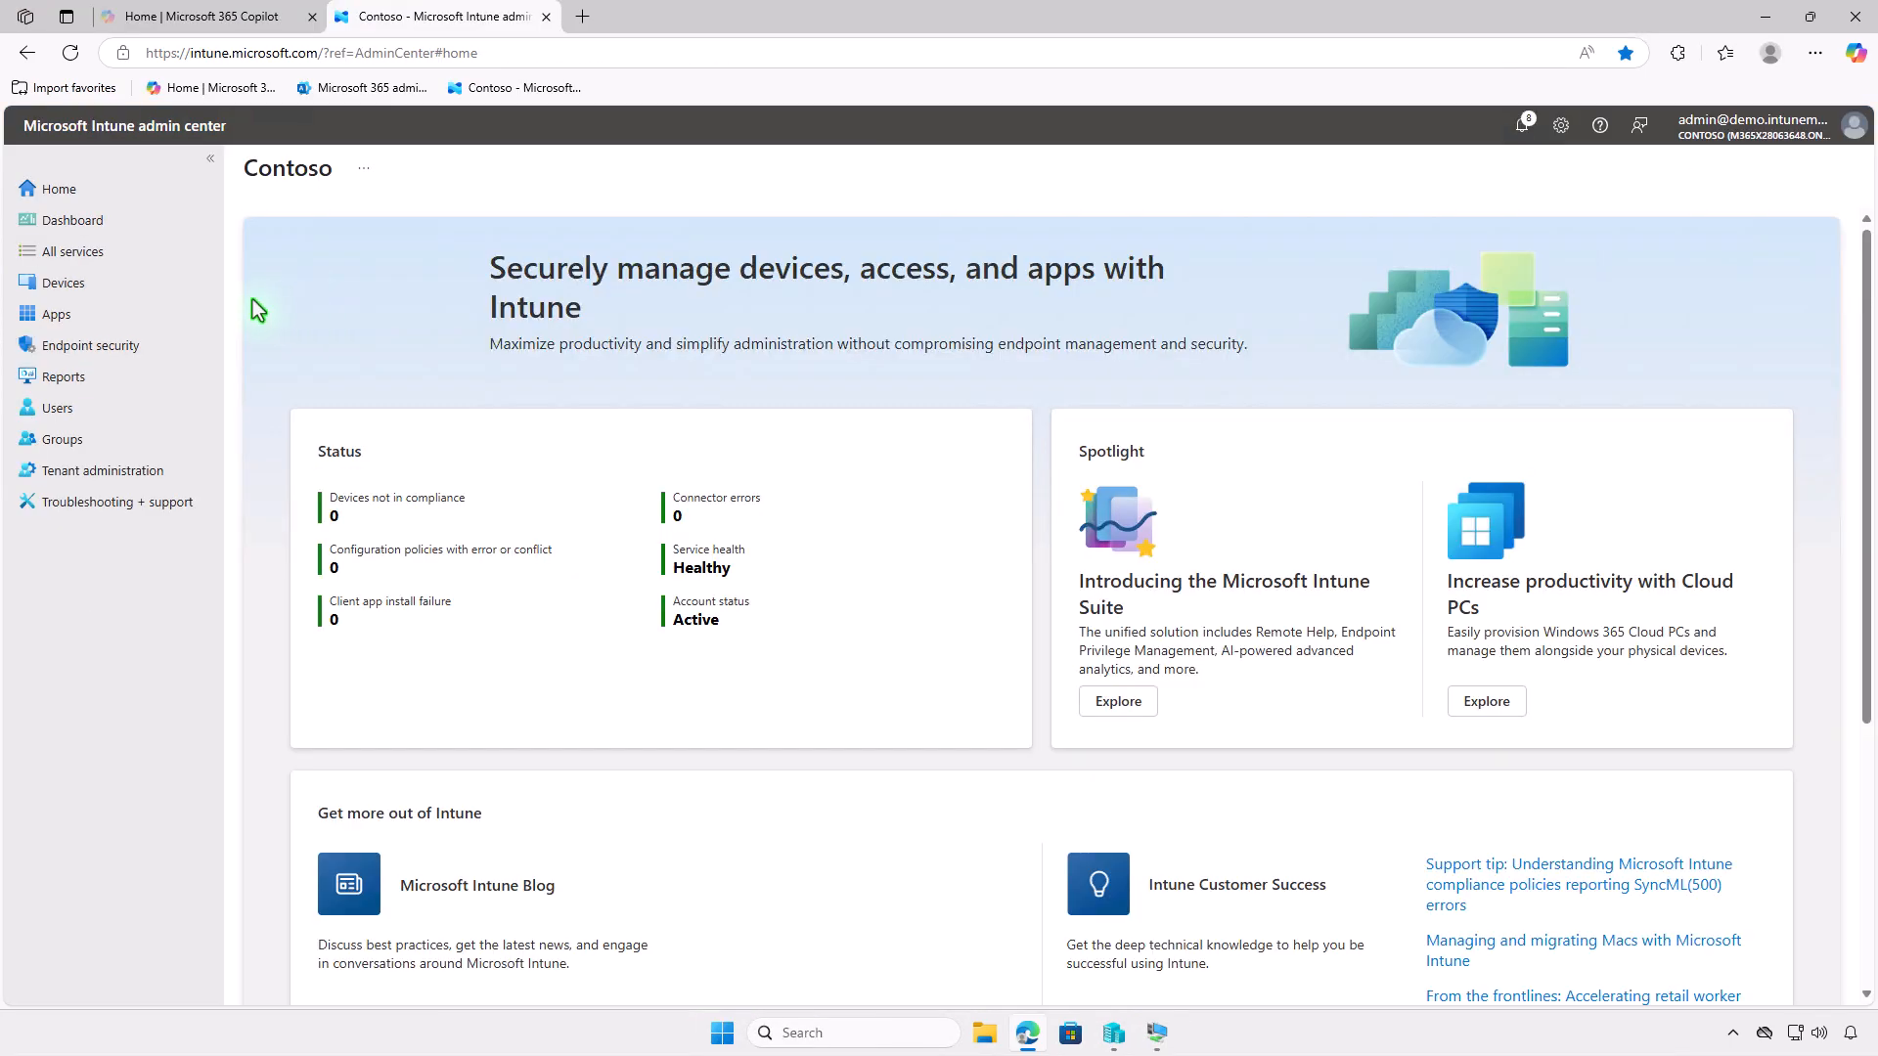
# - In the Intune admin center, start creating a Windows app with the Enterprise App Catalog app type
pyautogui.click(105, 309)
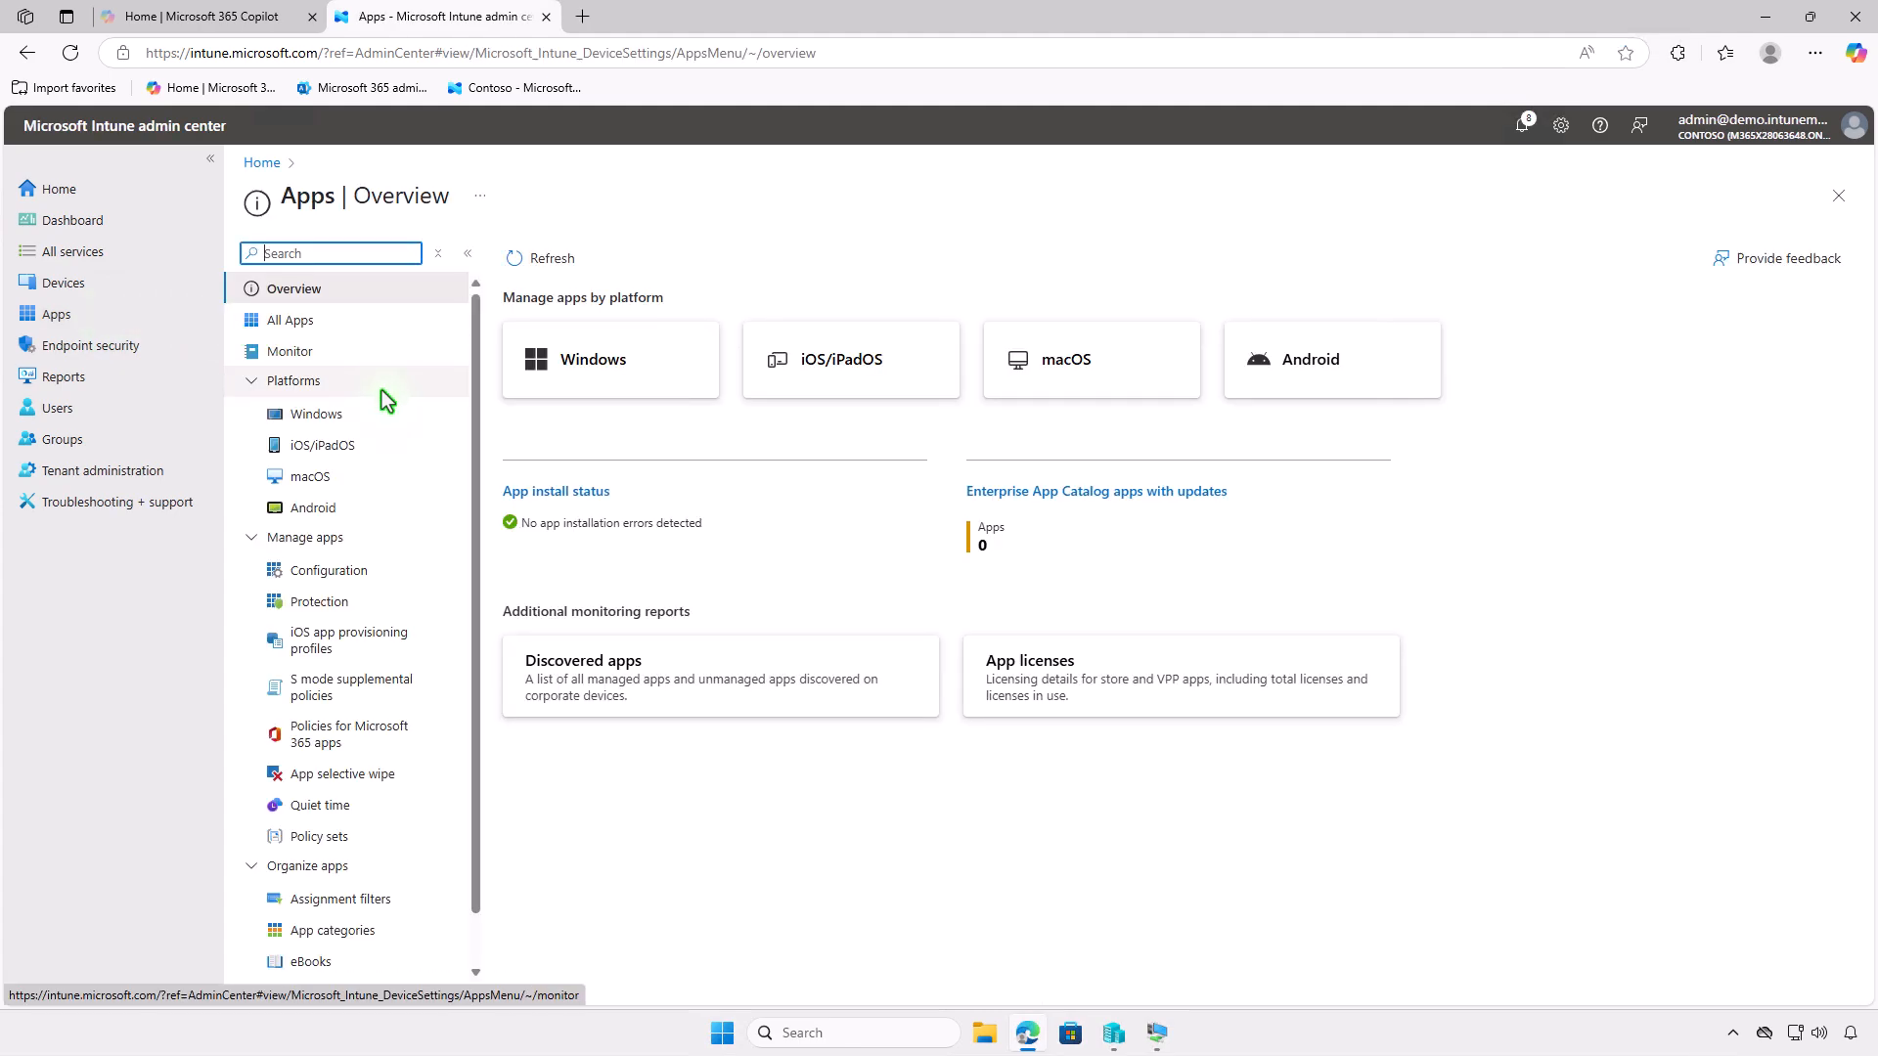
pyautogui.click(397, 415)
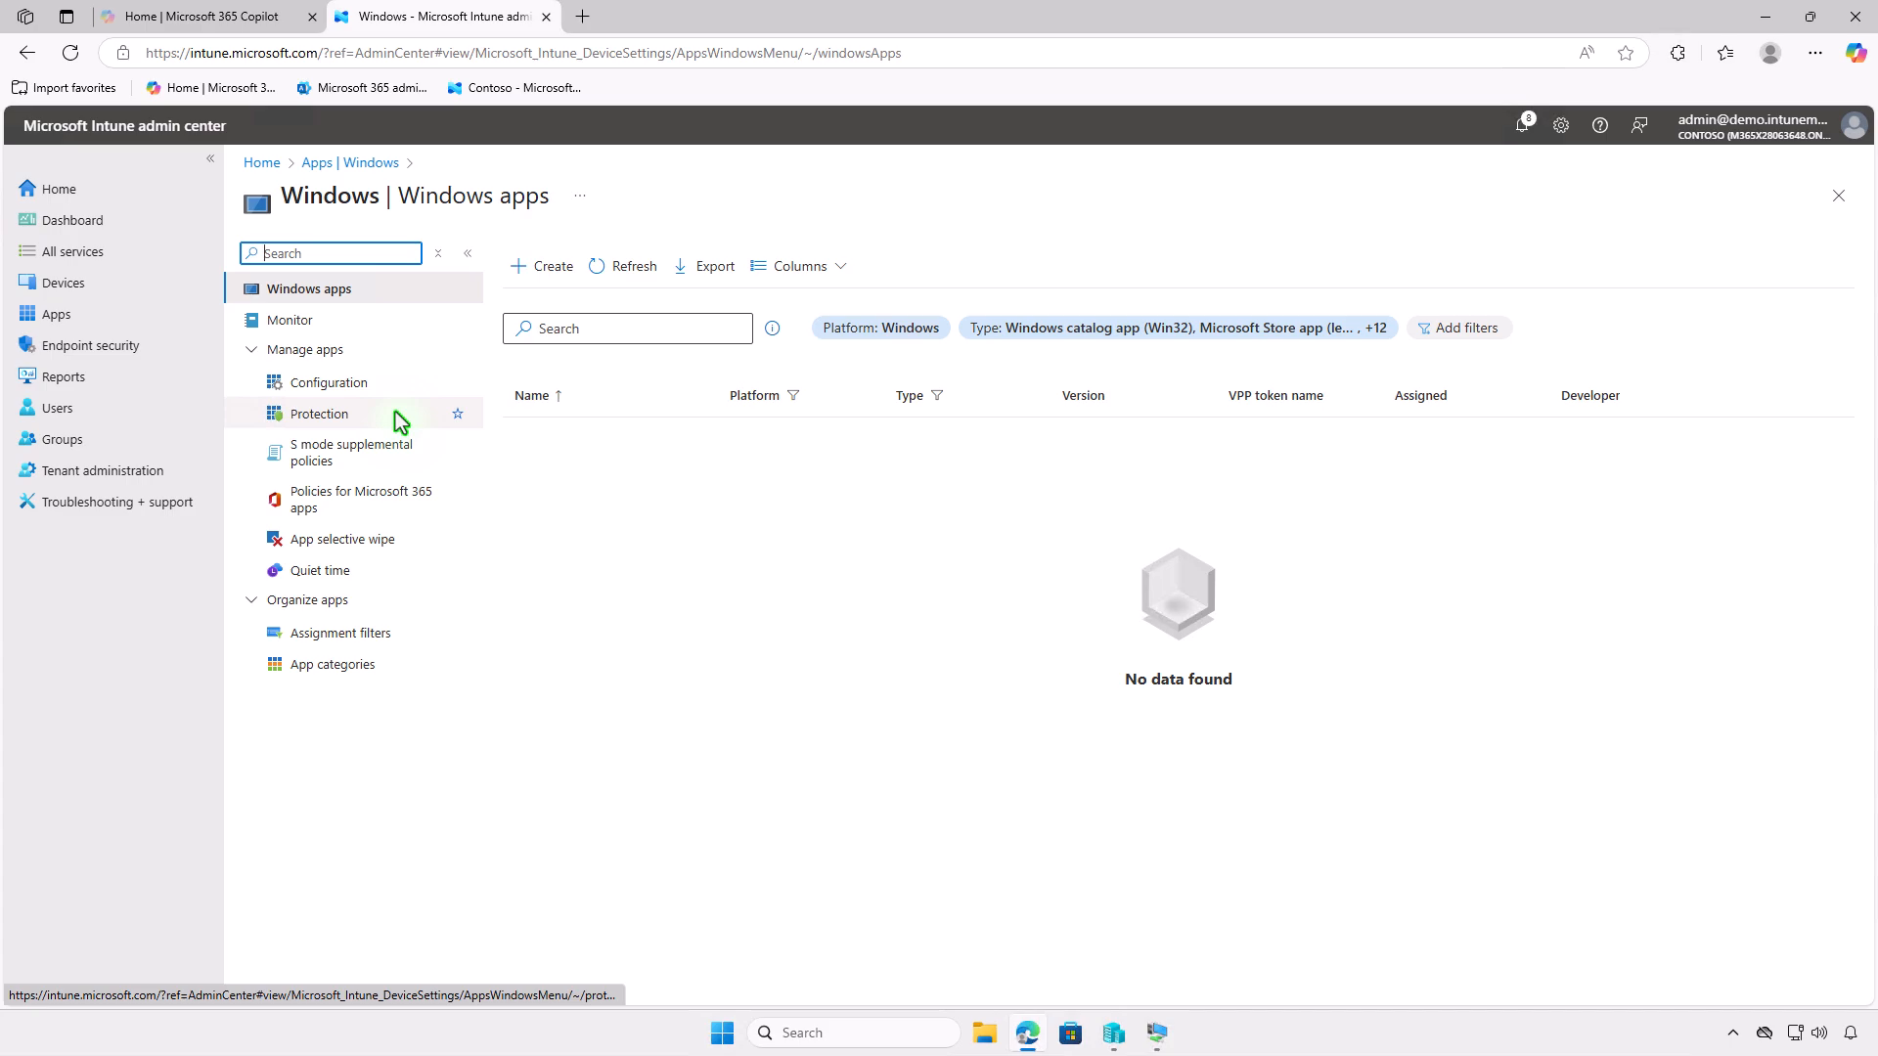
pyautogui.click(551, 273)
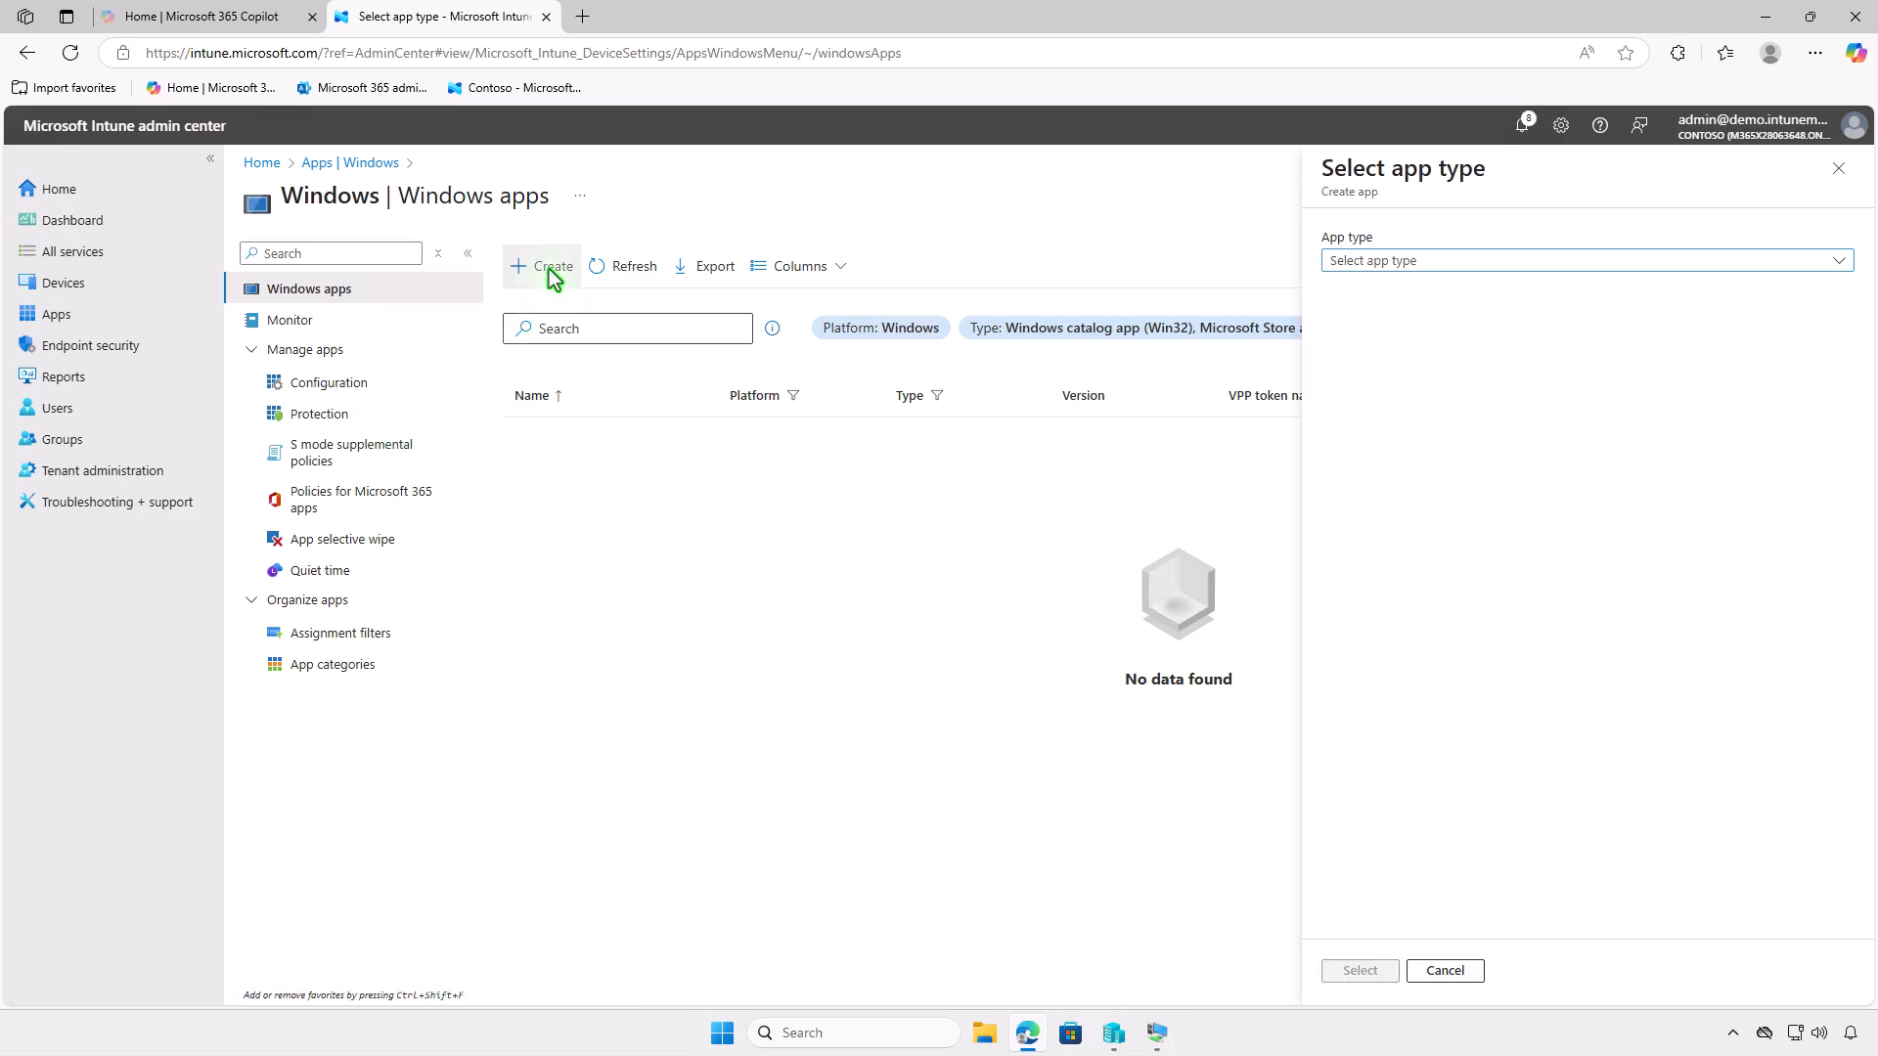
pyautogui.click(1692, 262)
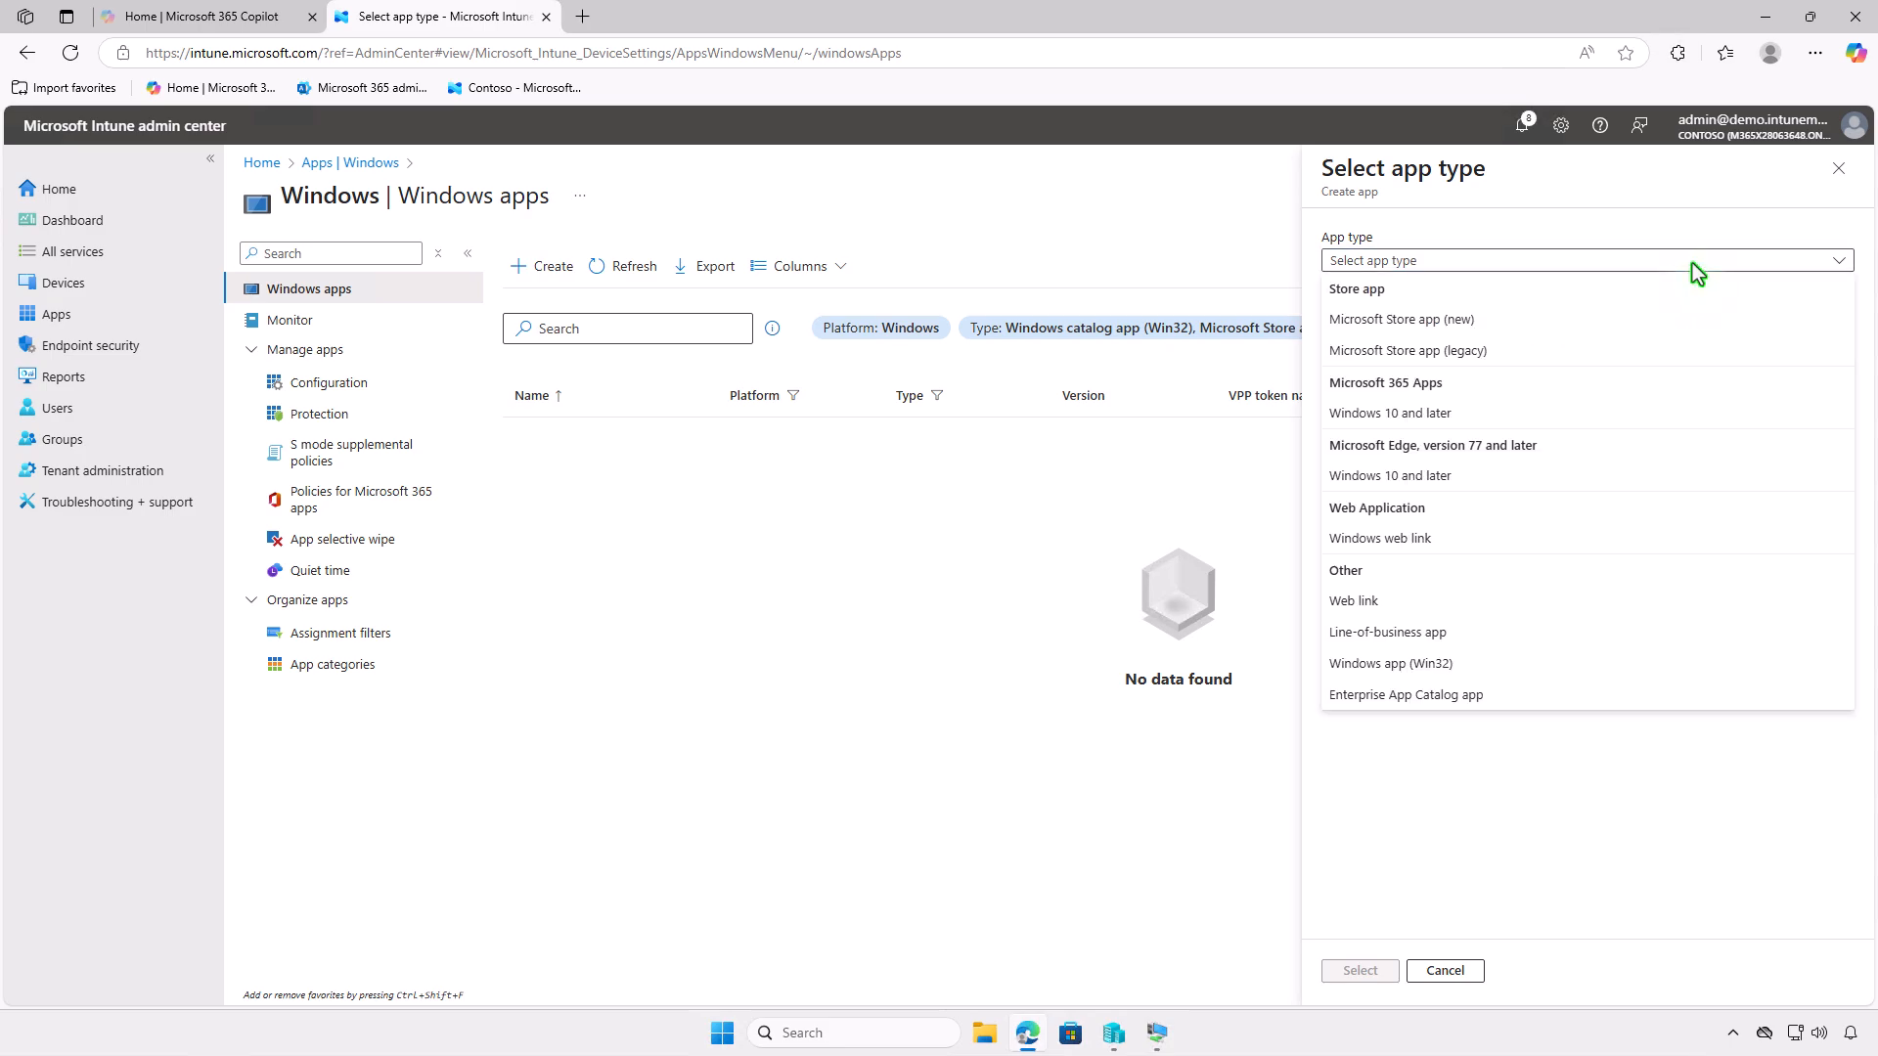
pyautogui.click(1537, 693)
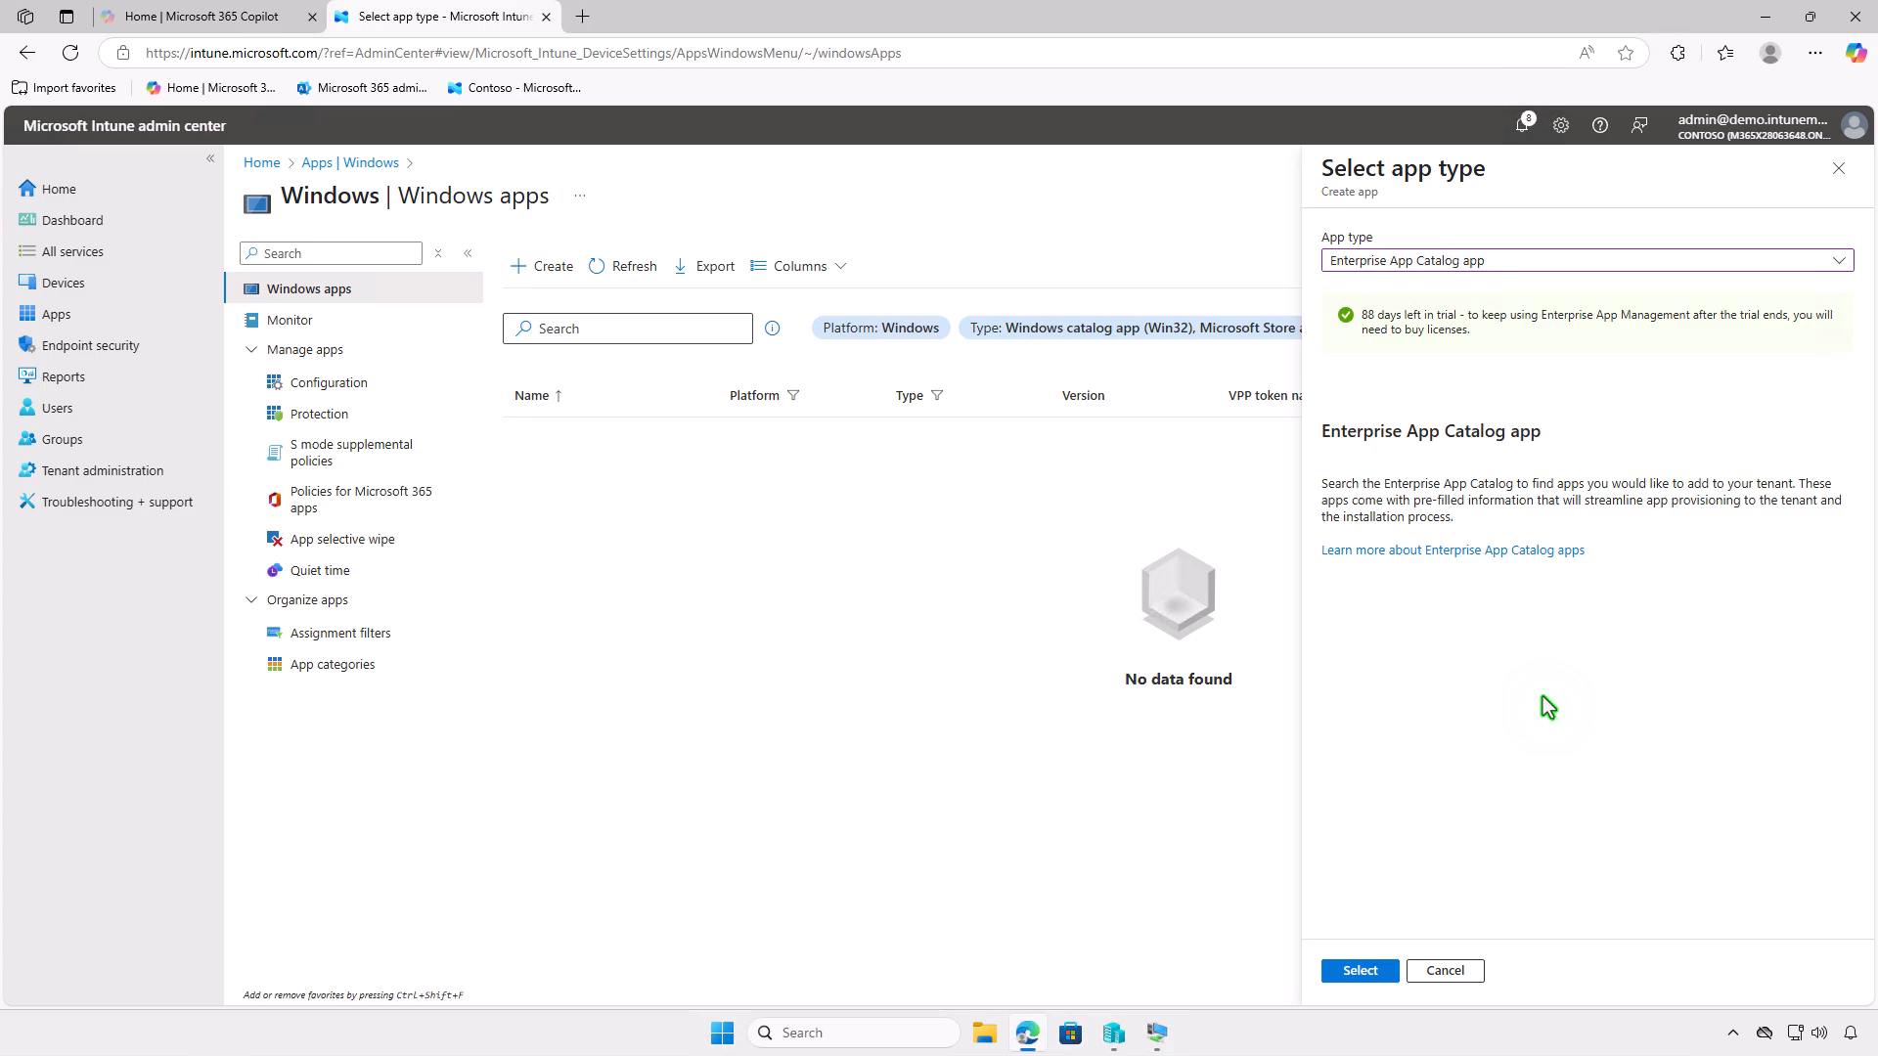
pyautogui.click(1350, 971)
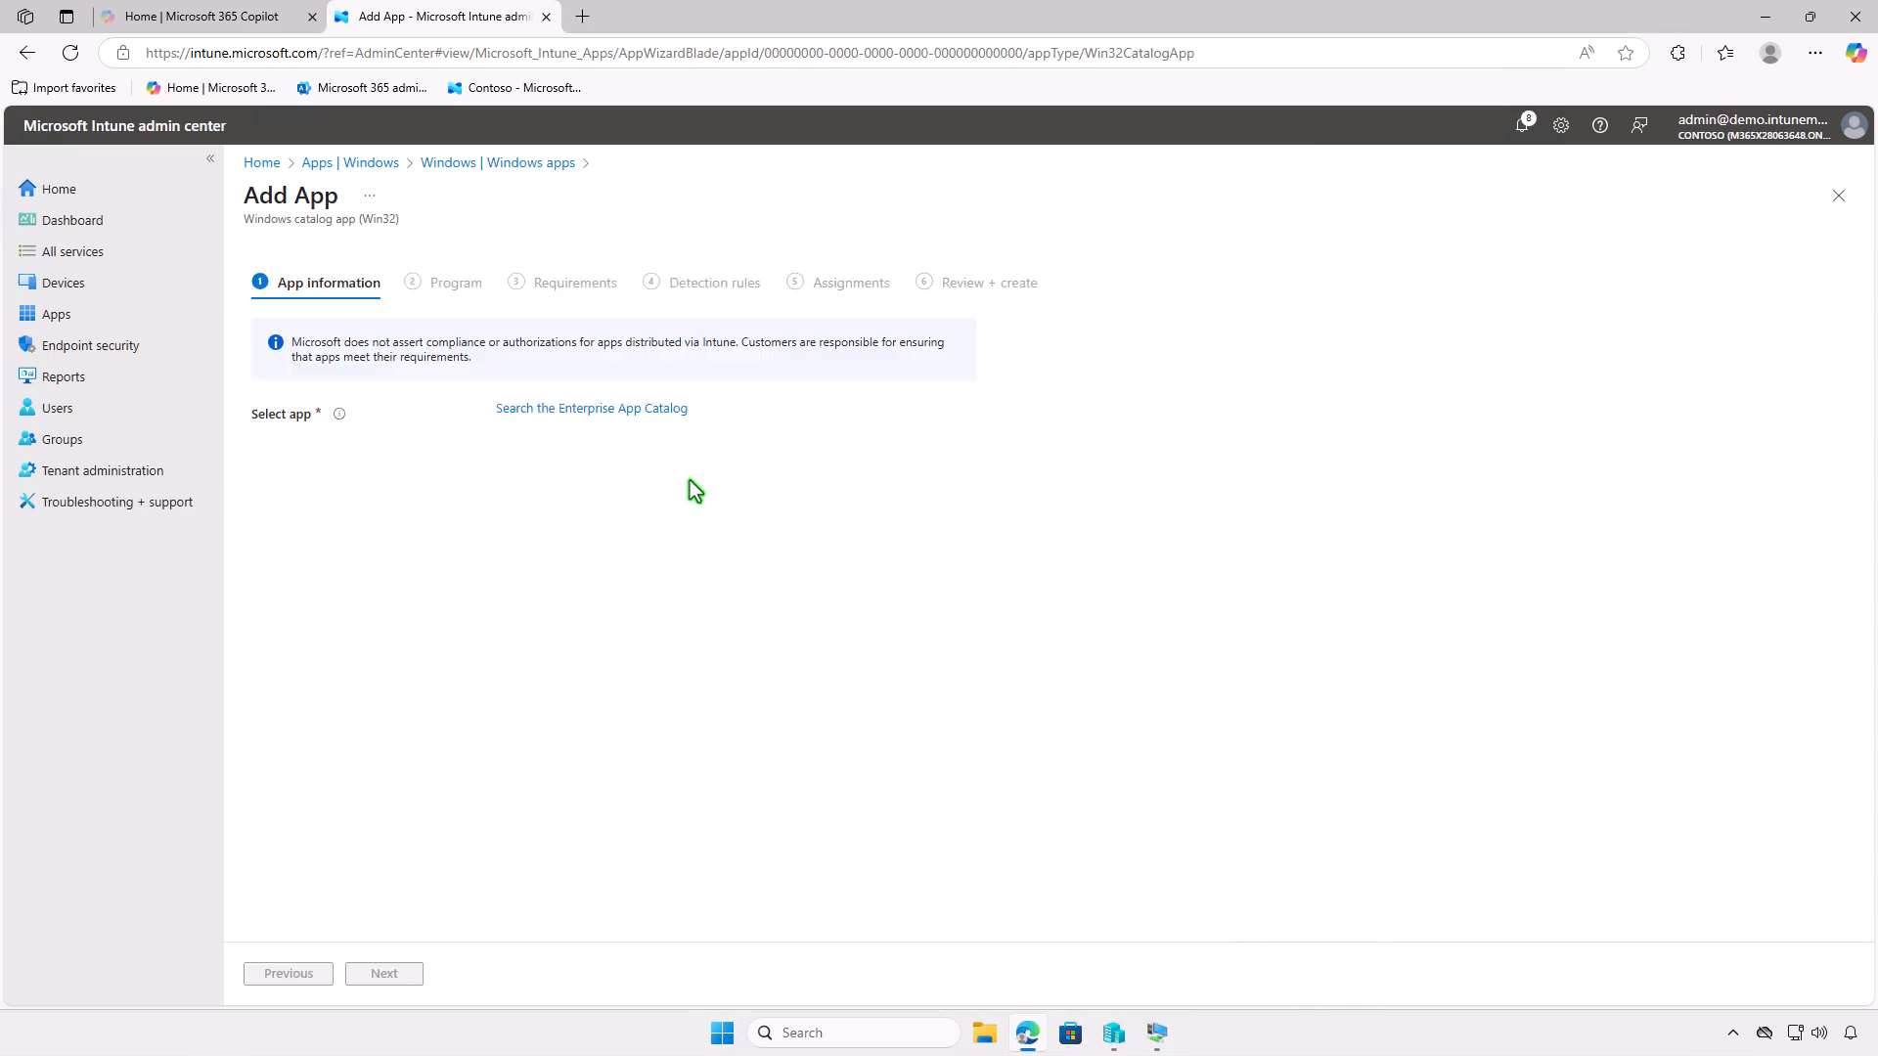
# - Search the Enterprise App Catalog for WinDirStat and select the WinDirStat (x64) package, en-US, version 2.2.2
pyautogui.click(650, 412)
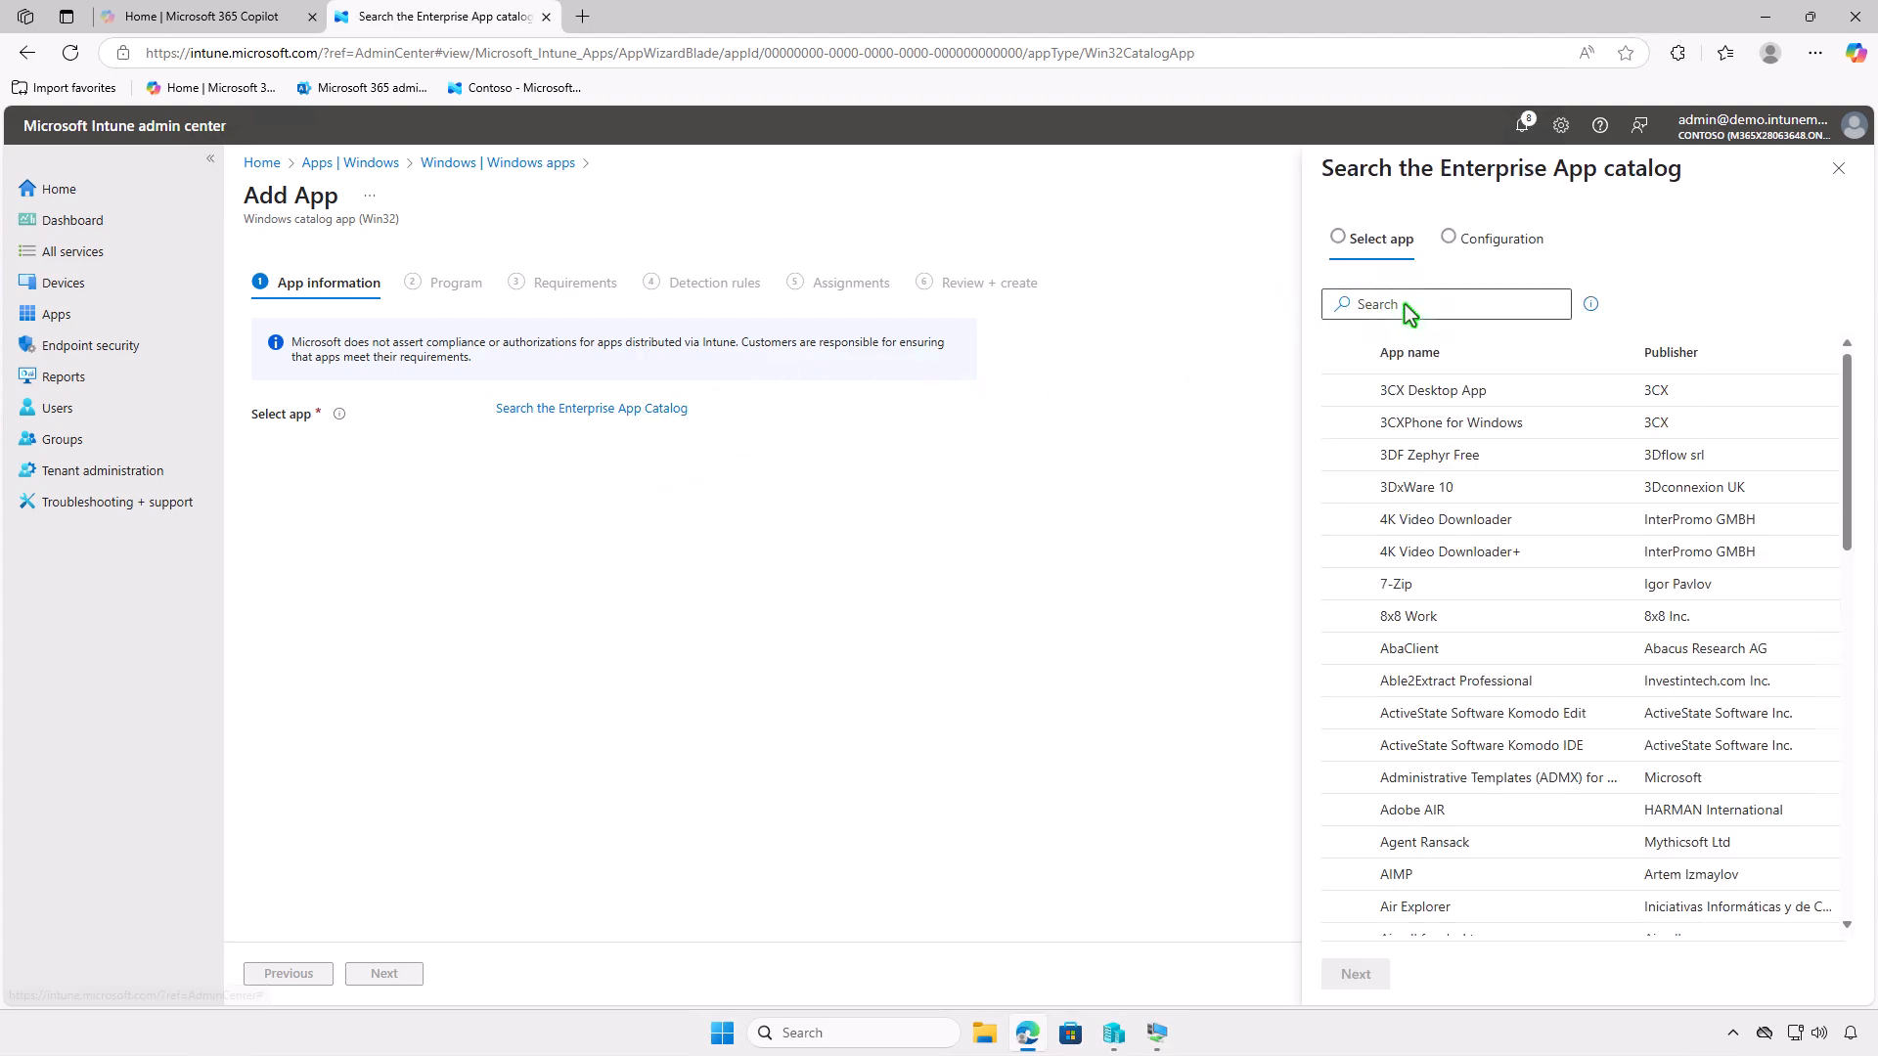
pyautogui.click(1470, 304)
pyautogui.write('WinDirStat')
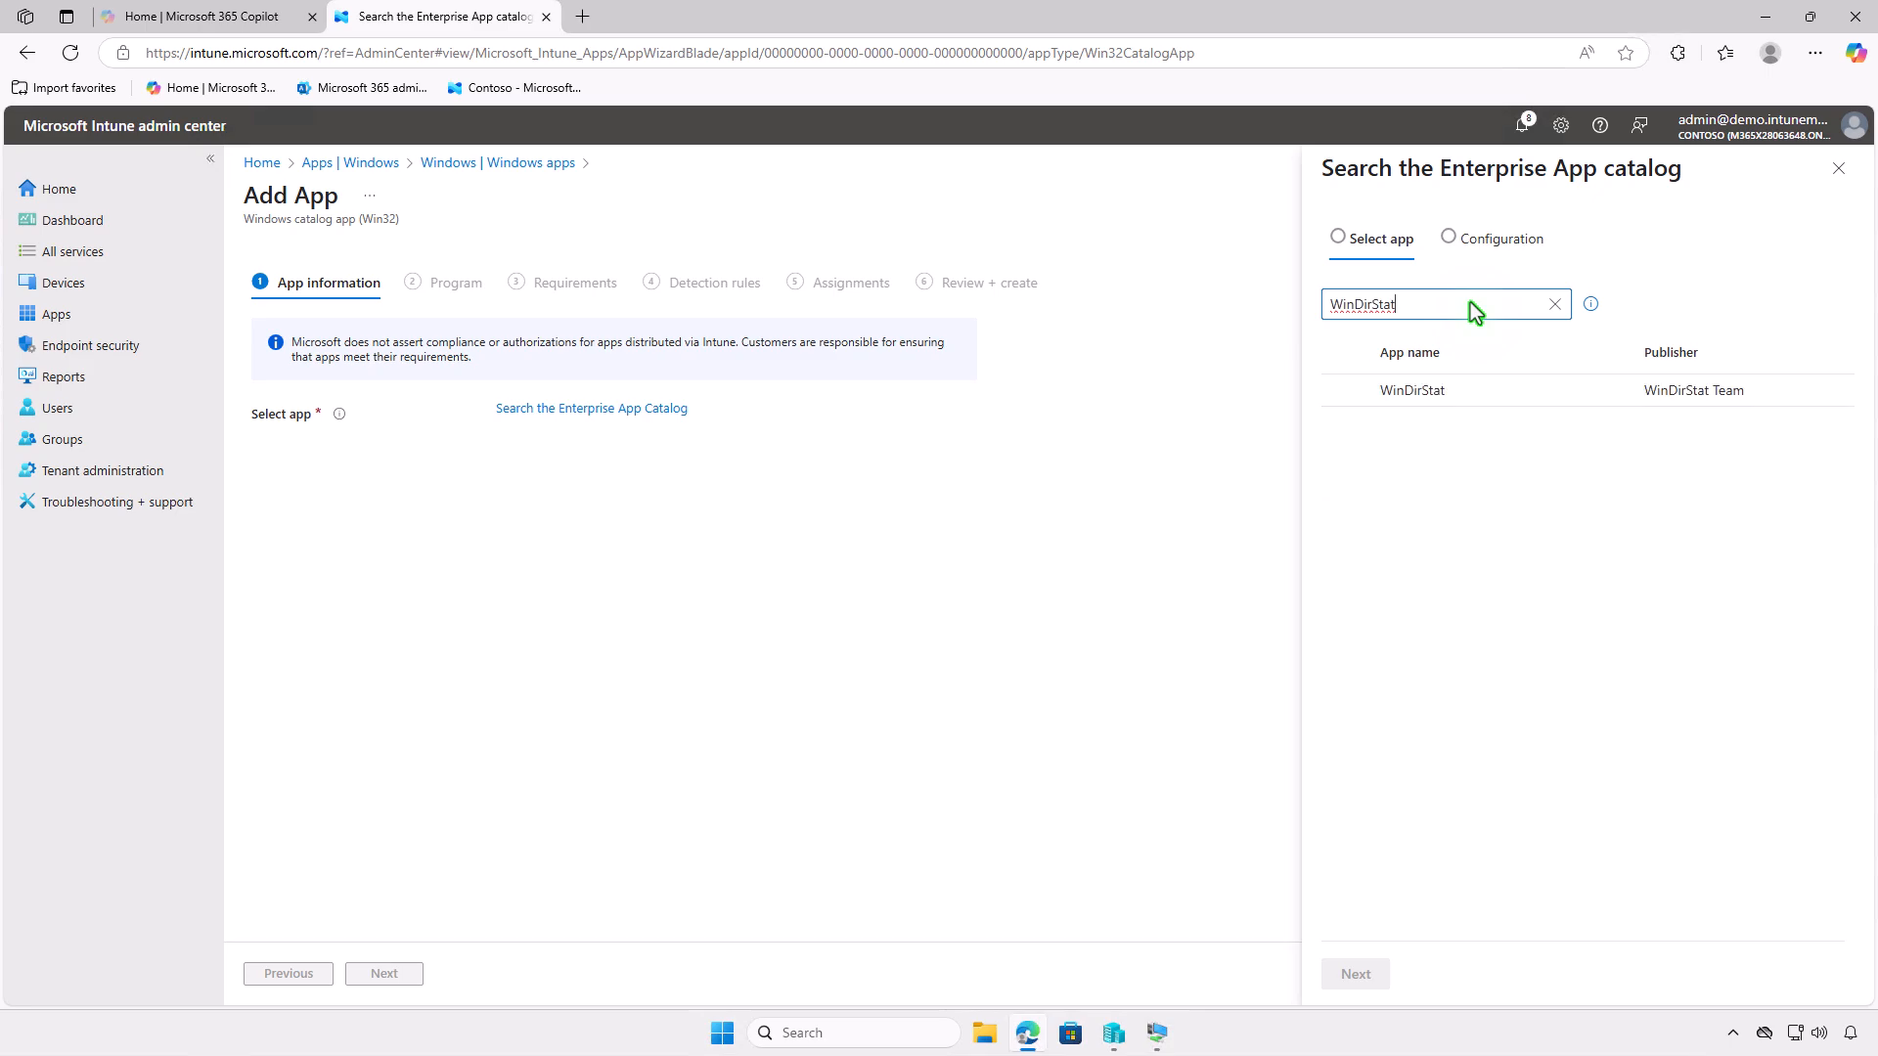
pyautogui.click(1510, 401)
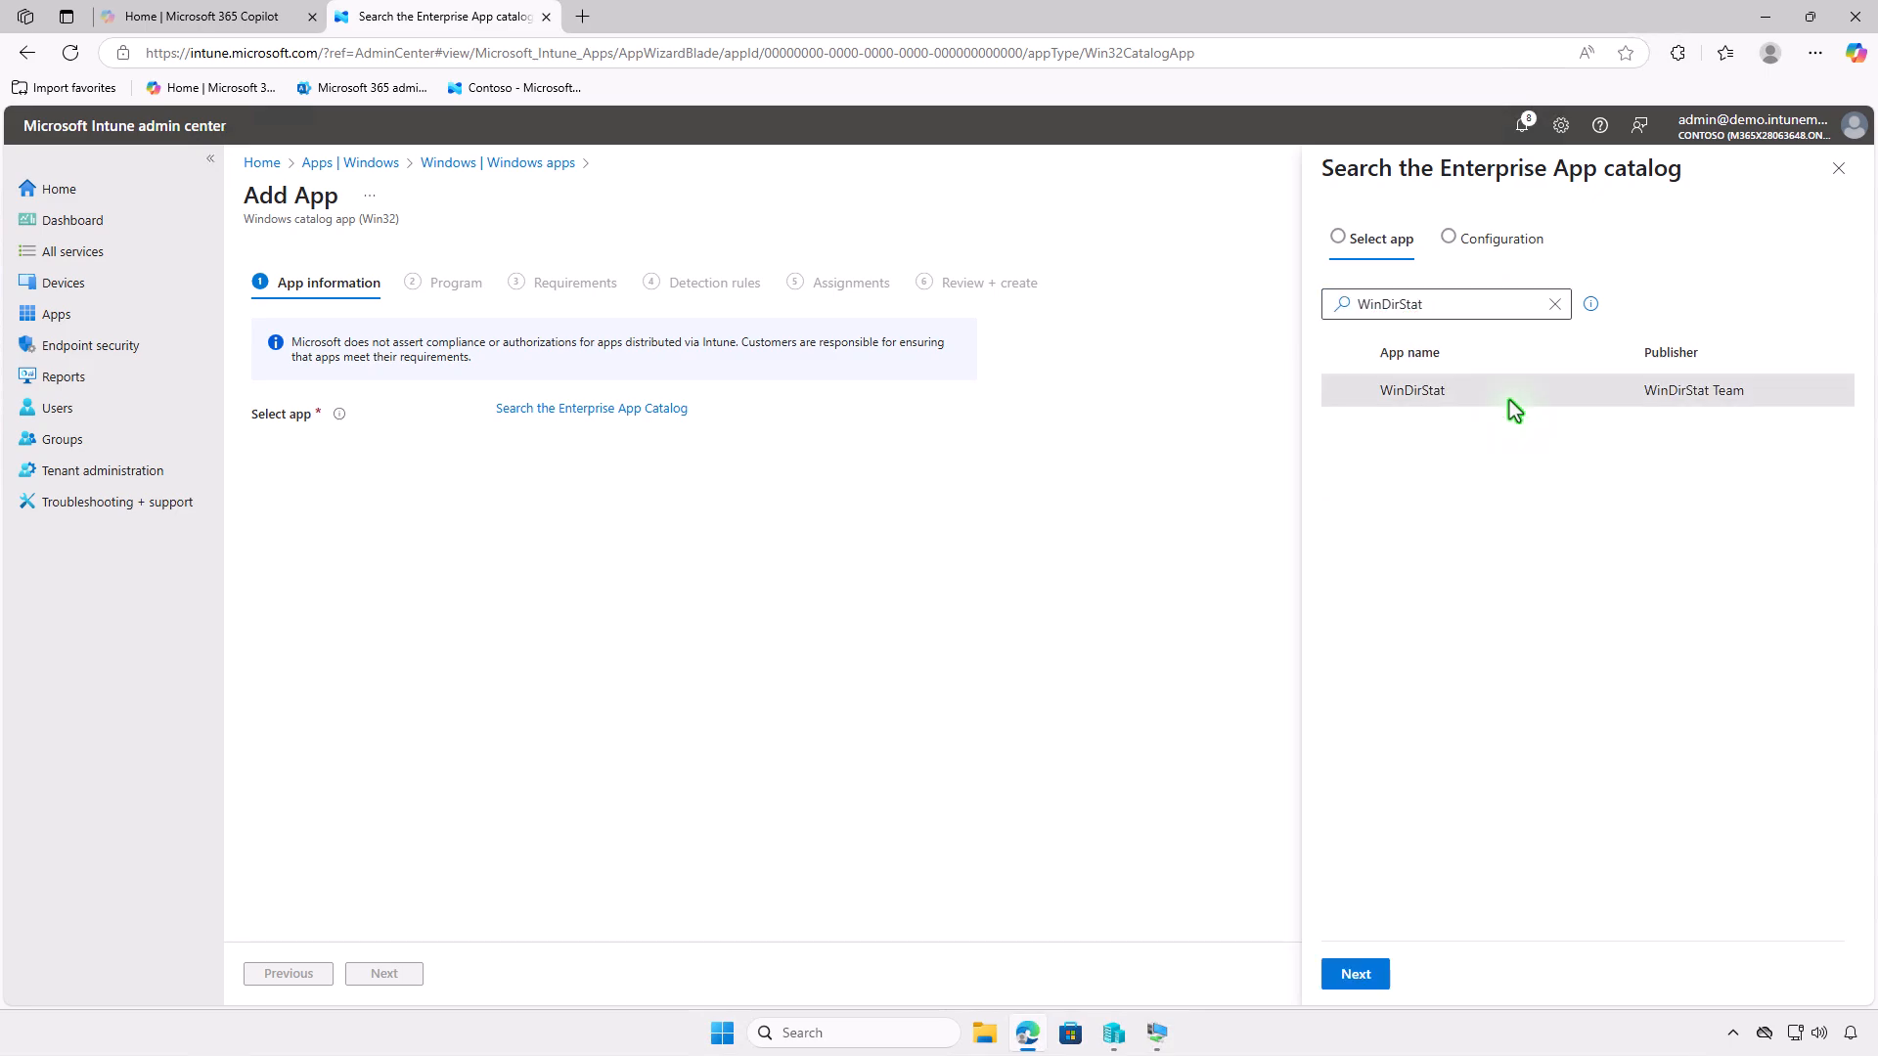
pyautogui.click(1360, 974)
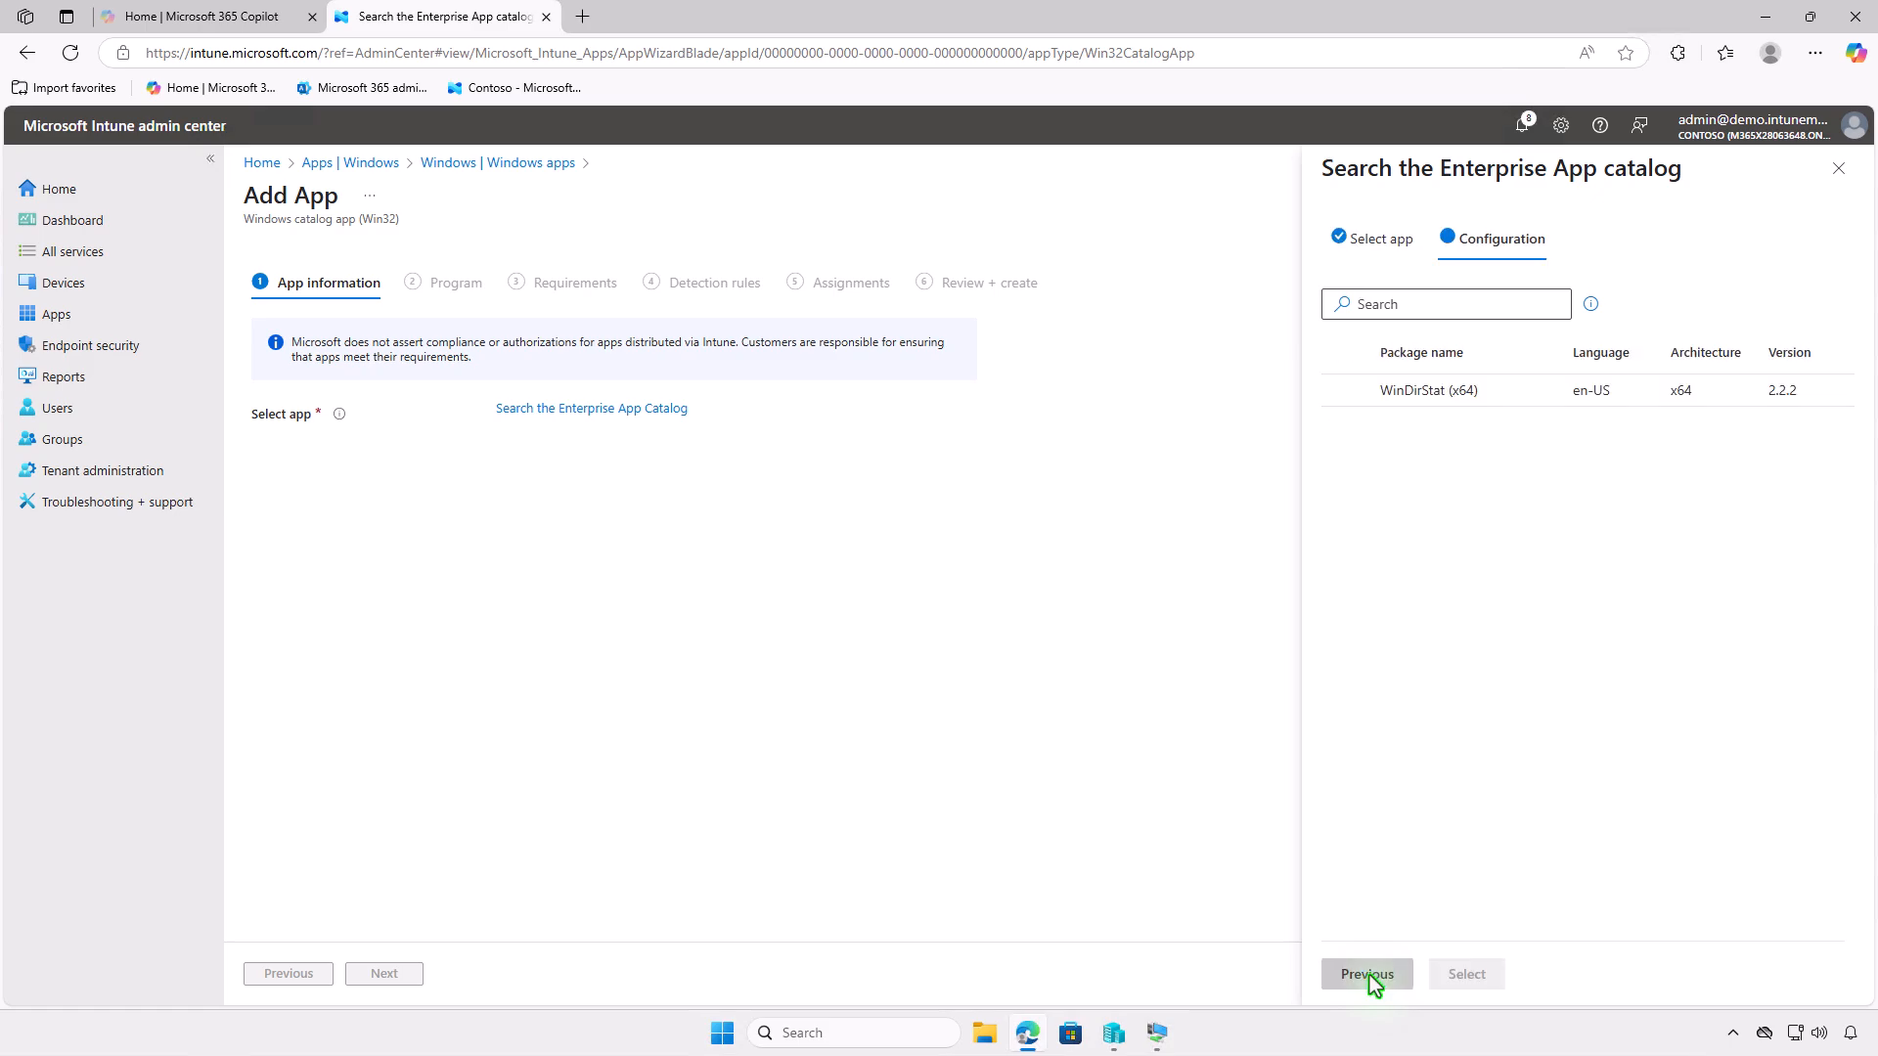
pyautogui.click(1694, 391)
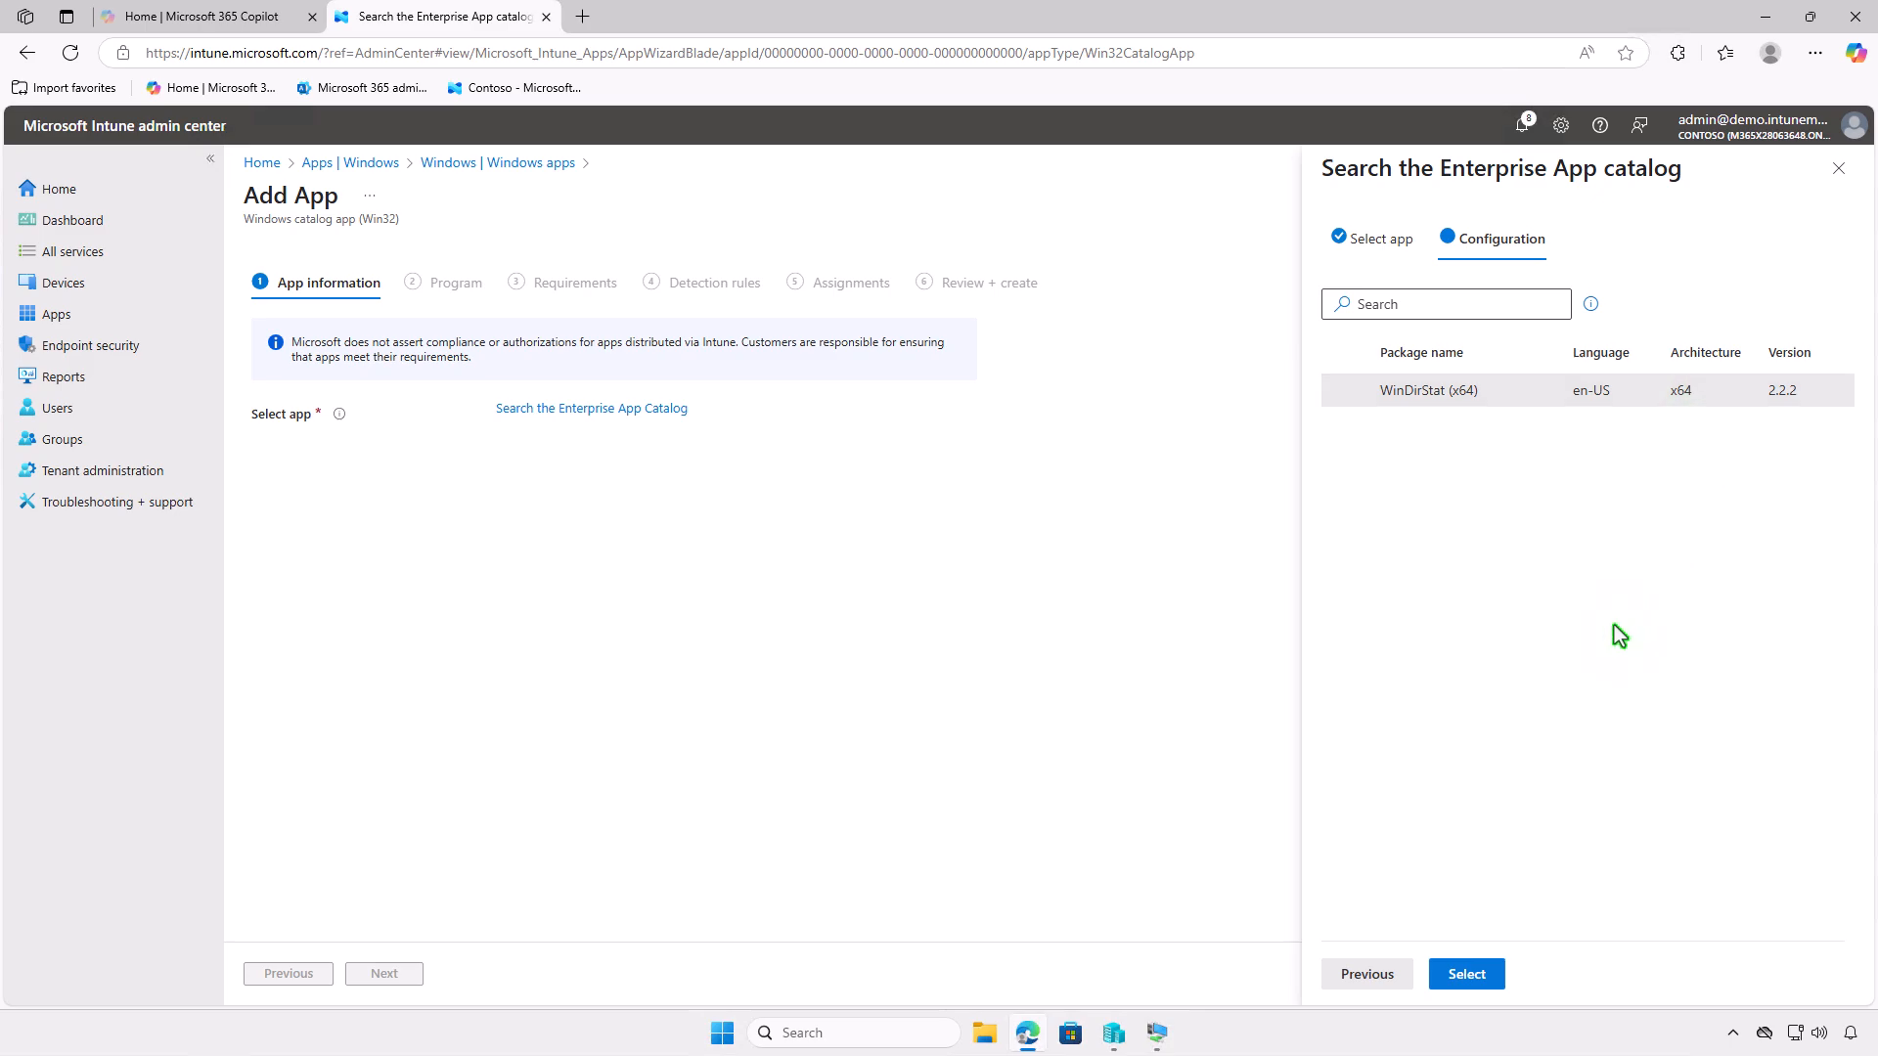
pyautogui.click(1466, 974)
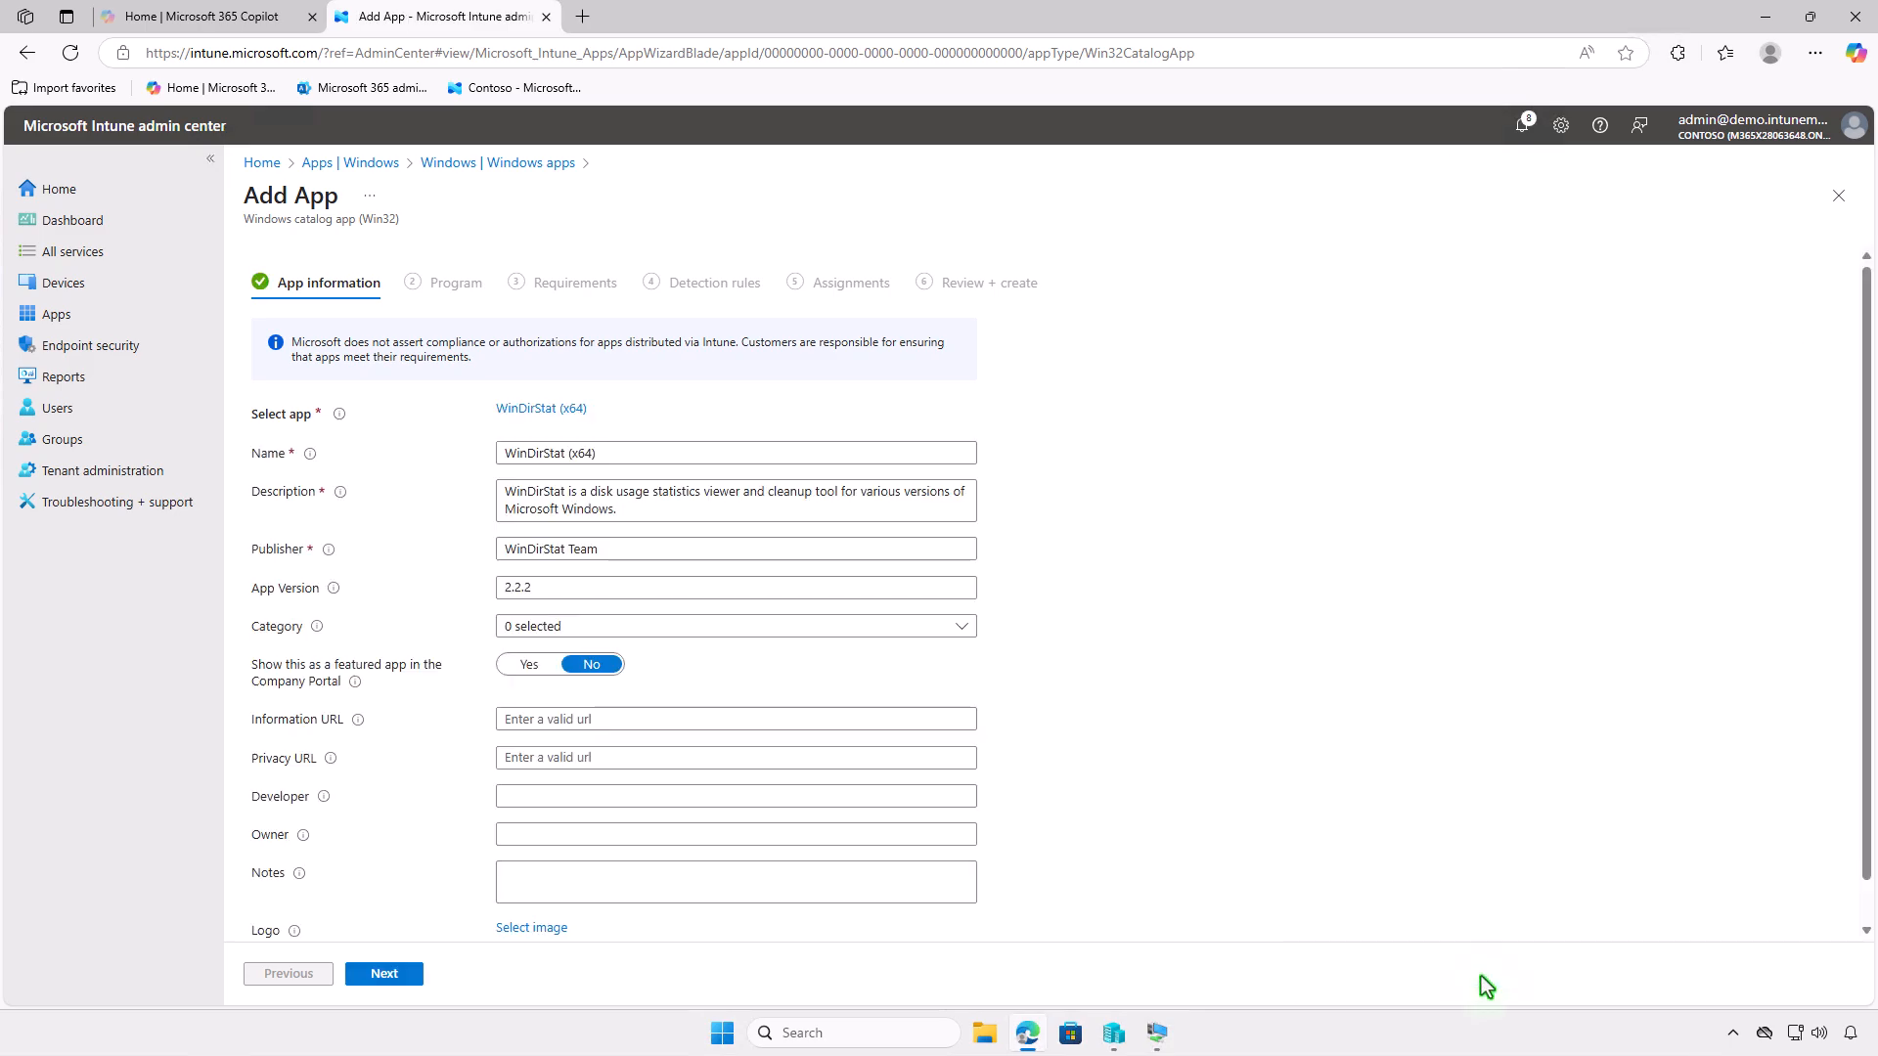
# - Accept the prefilled app information, program, requirements and detection rules for WinDirStat (x64), continuing to the assignments
pyautogui.scroll(-1, 1112, 763)
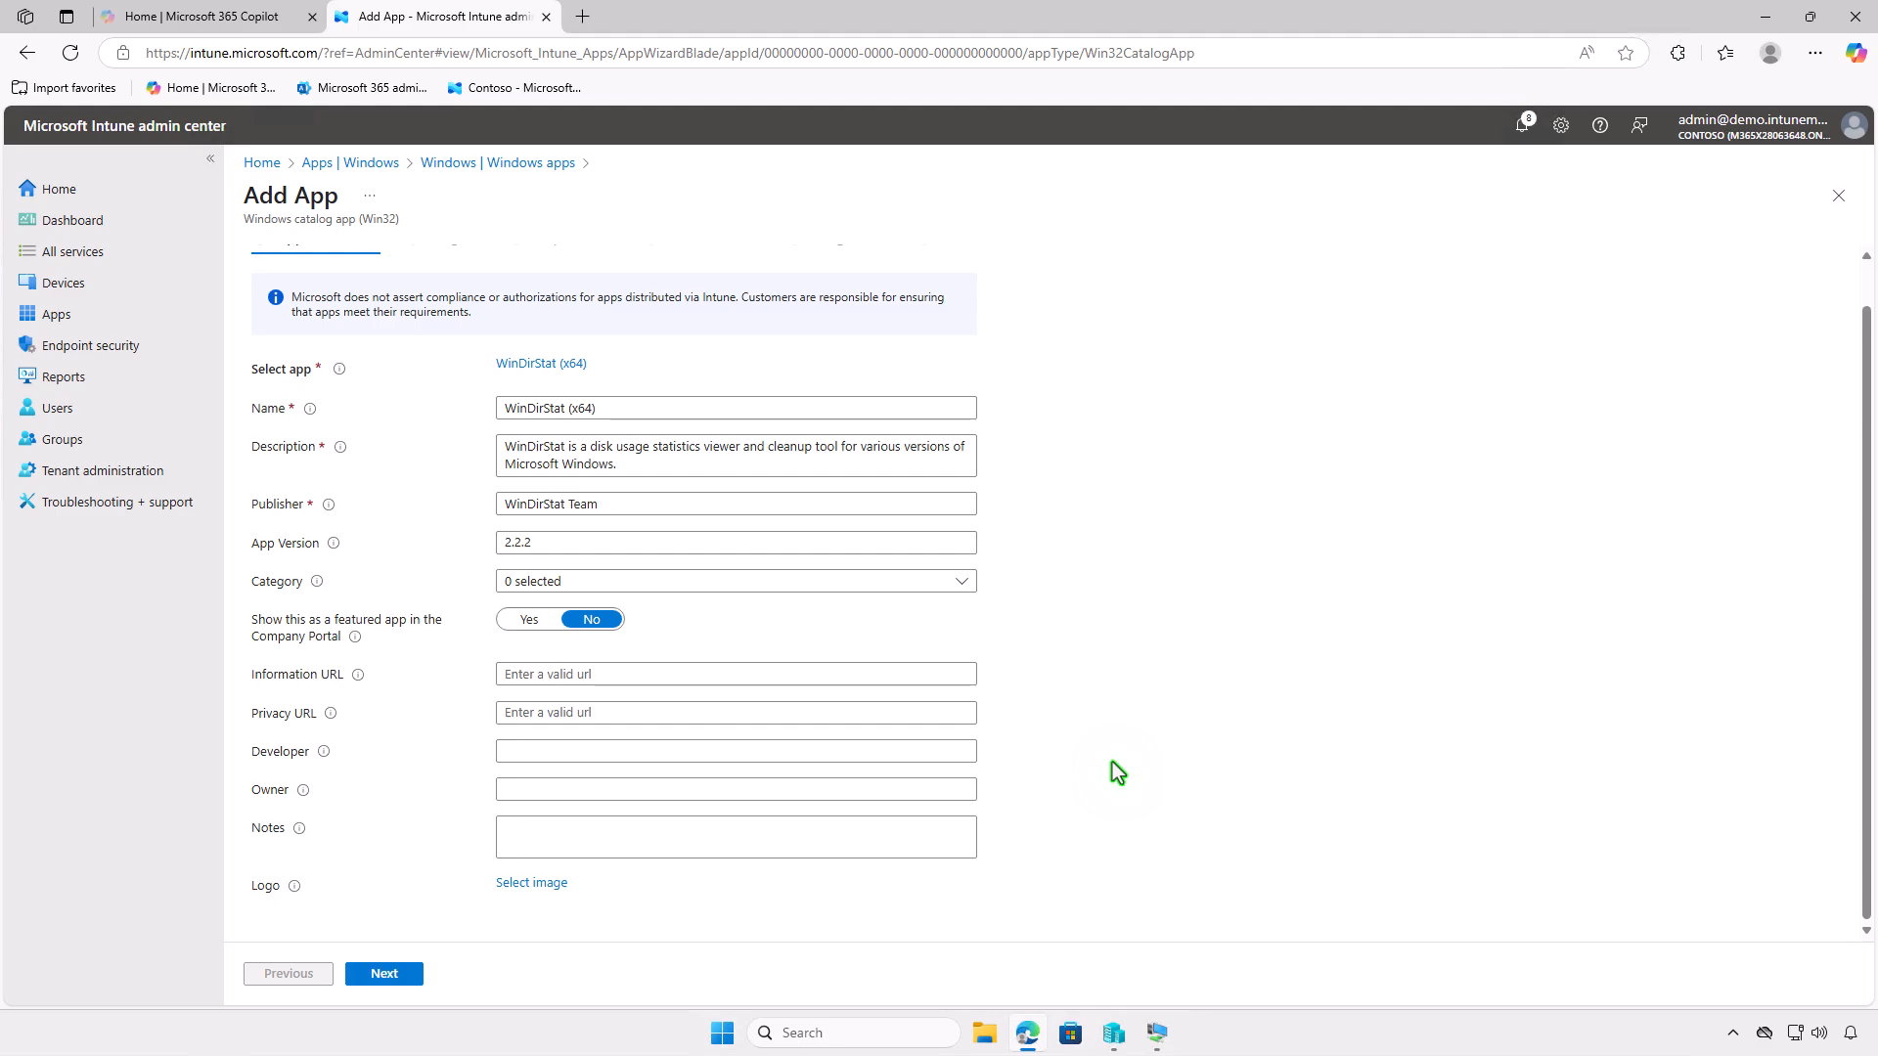
pyautogui.click(384, 974)
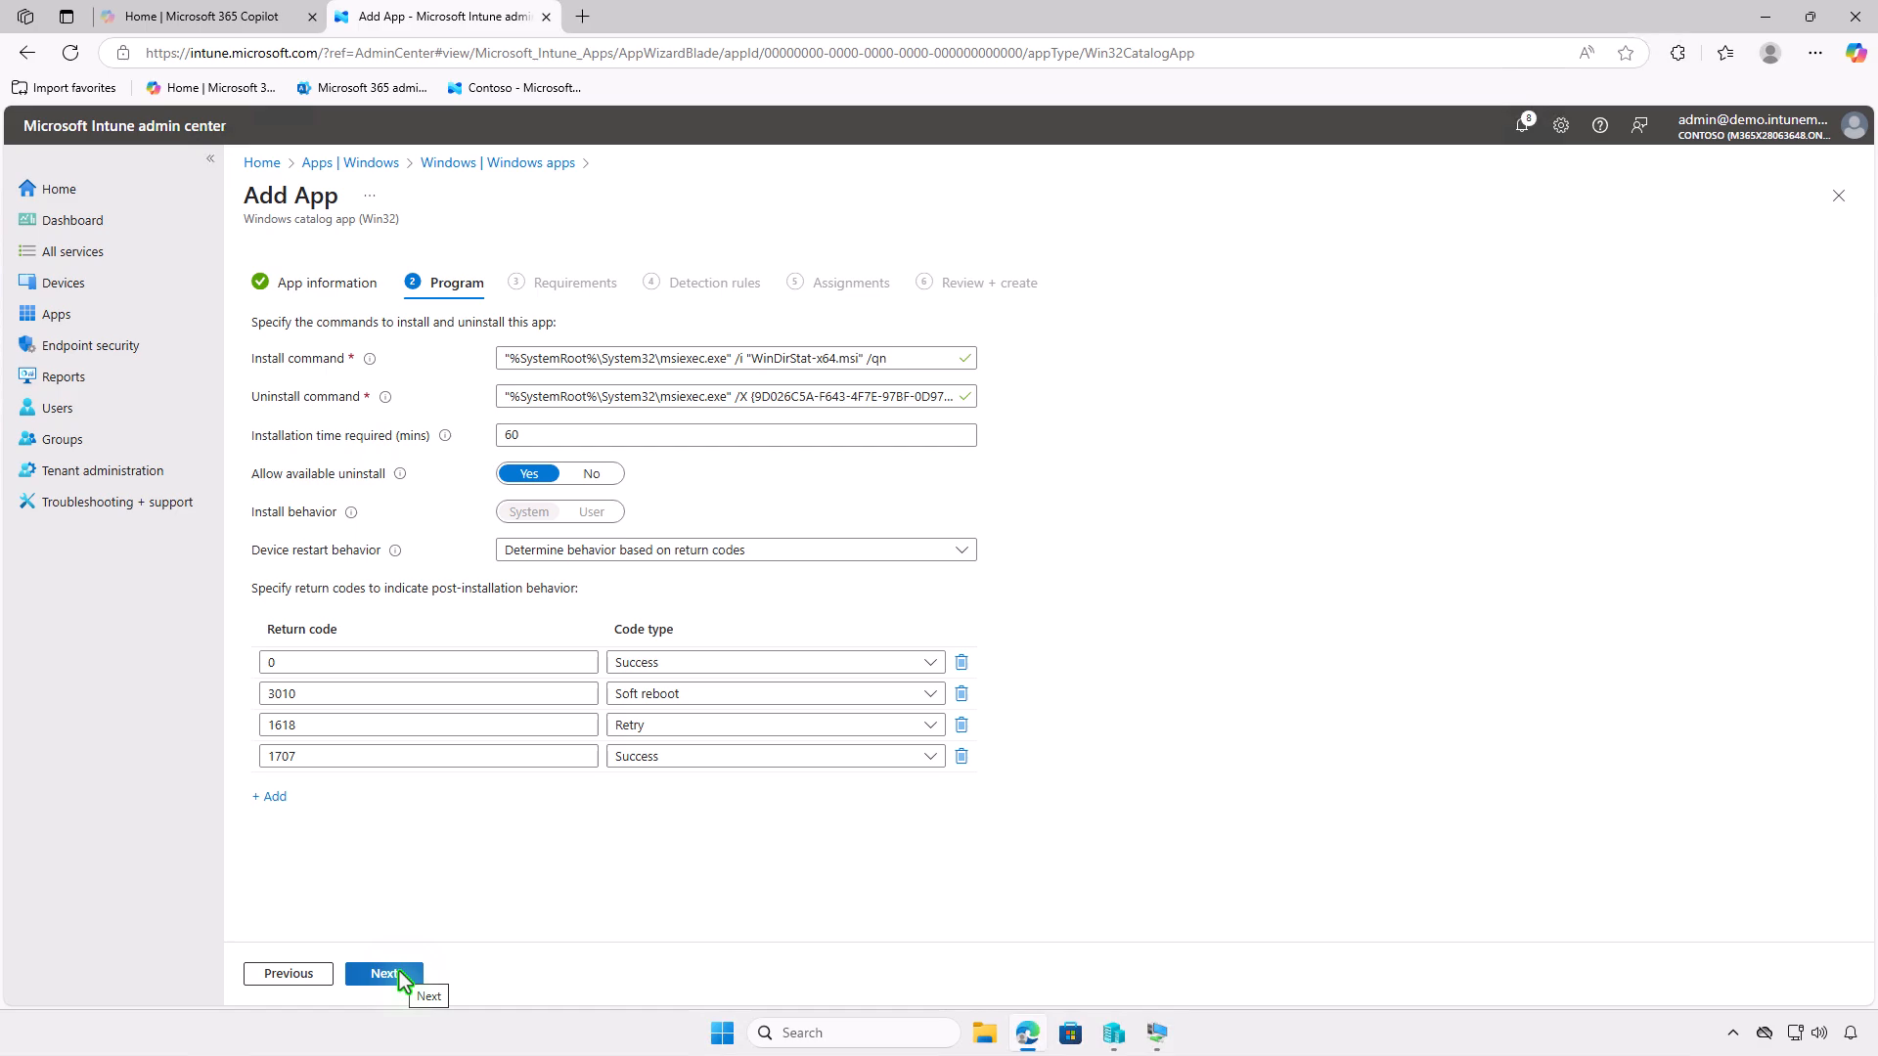
pyautogui.click(401, 976)
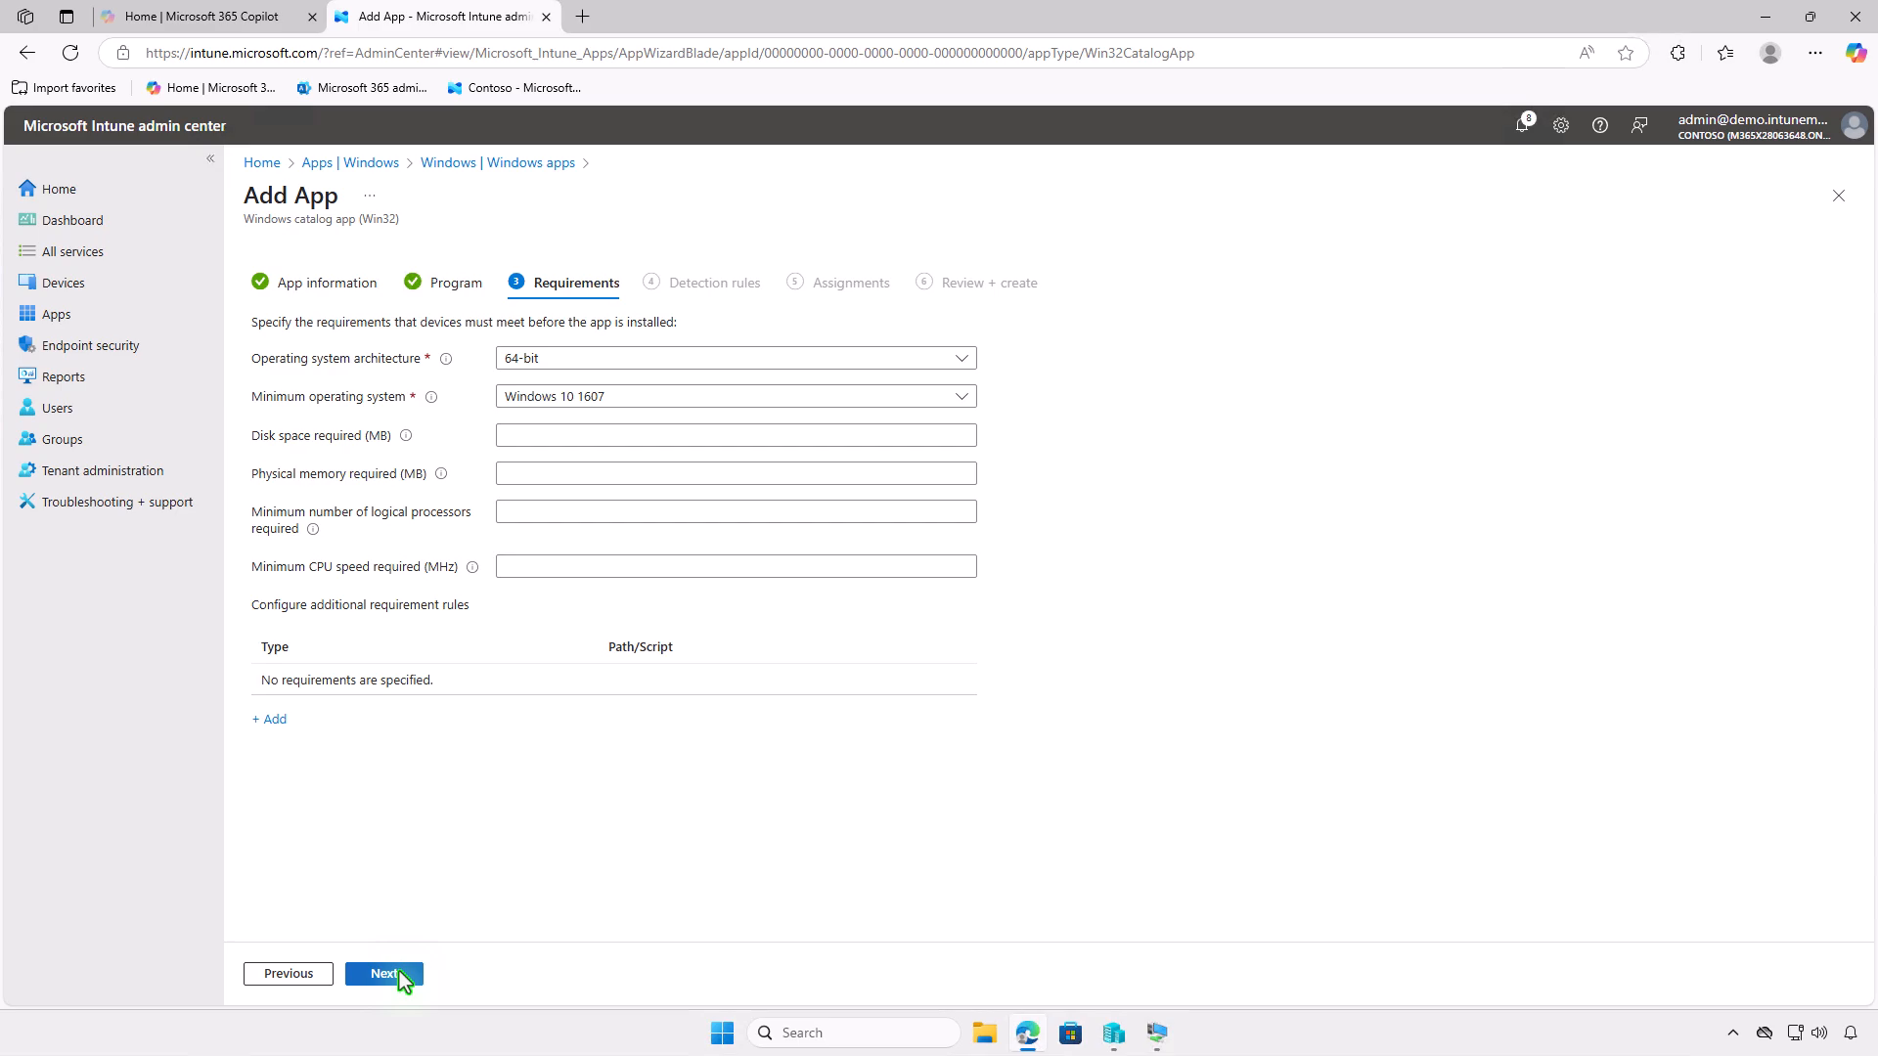
pyautogui.click(401, 976)
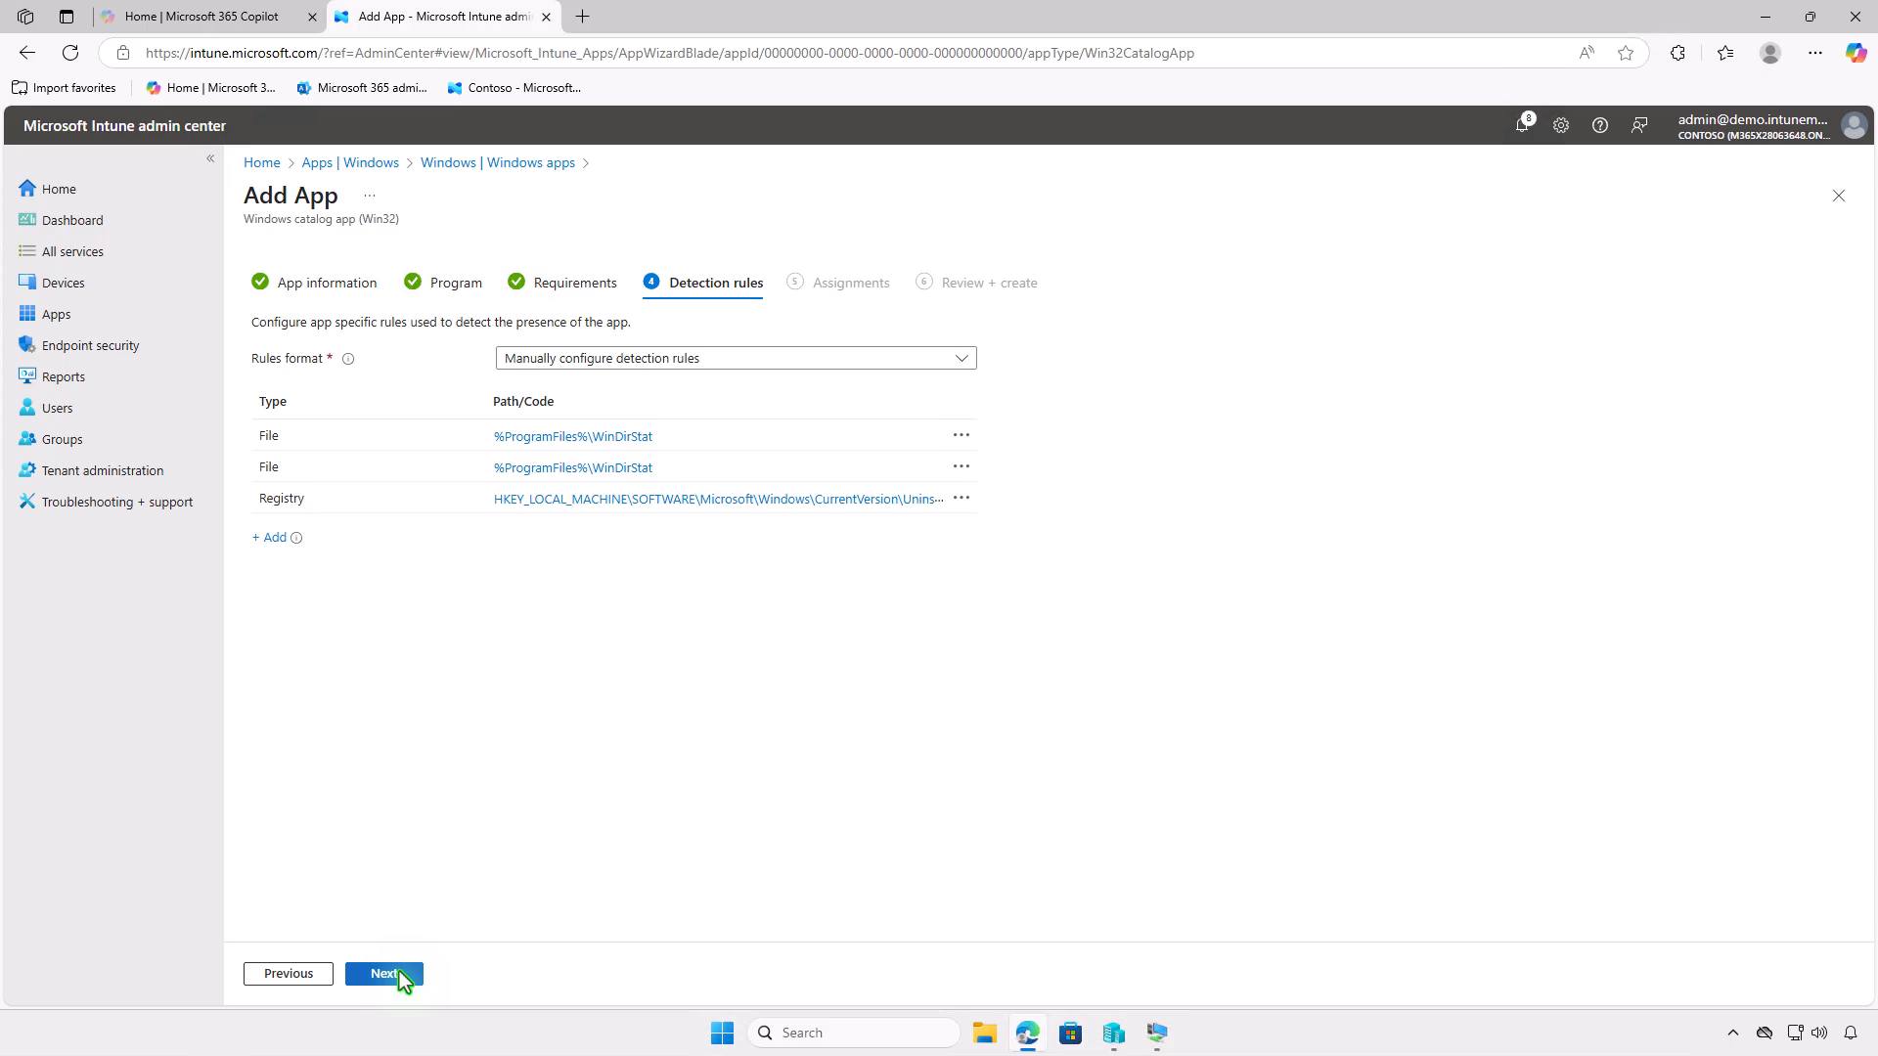
pyautogui.click(400, 976)
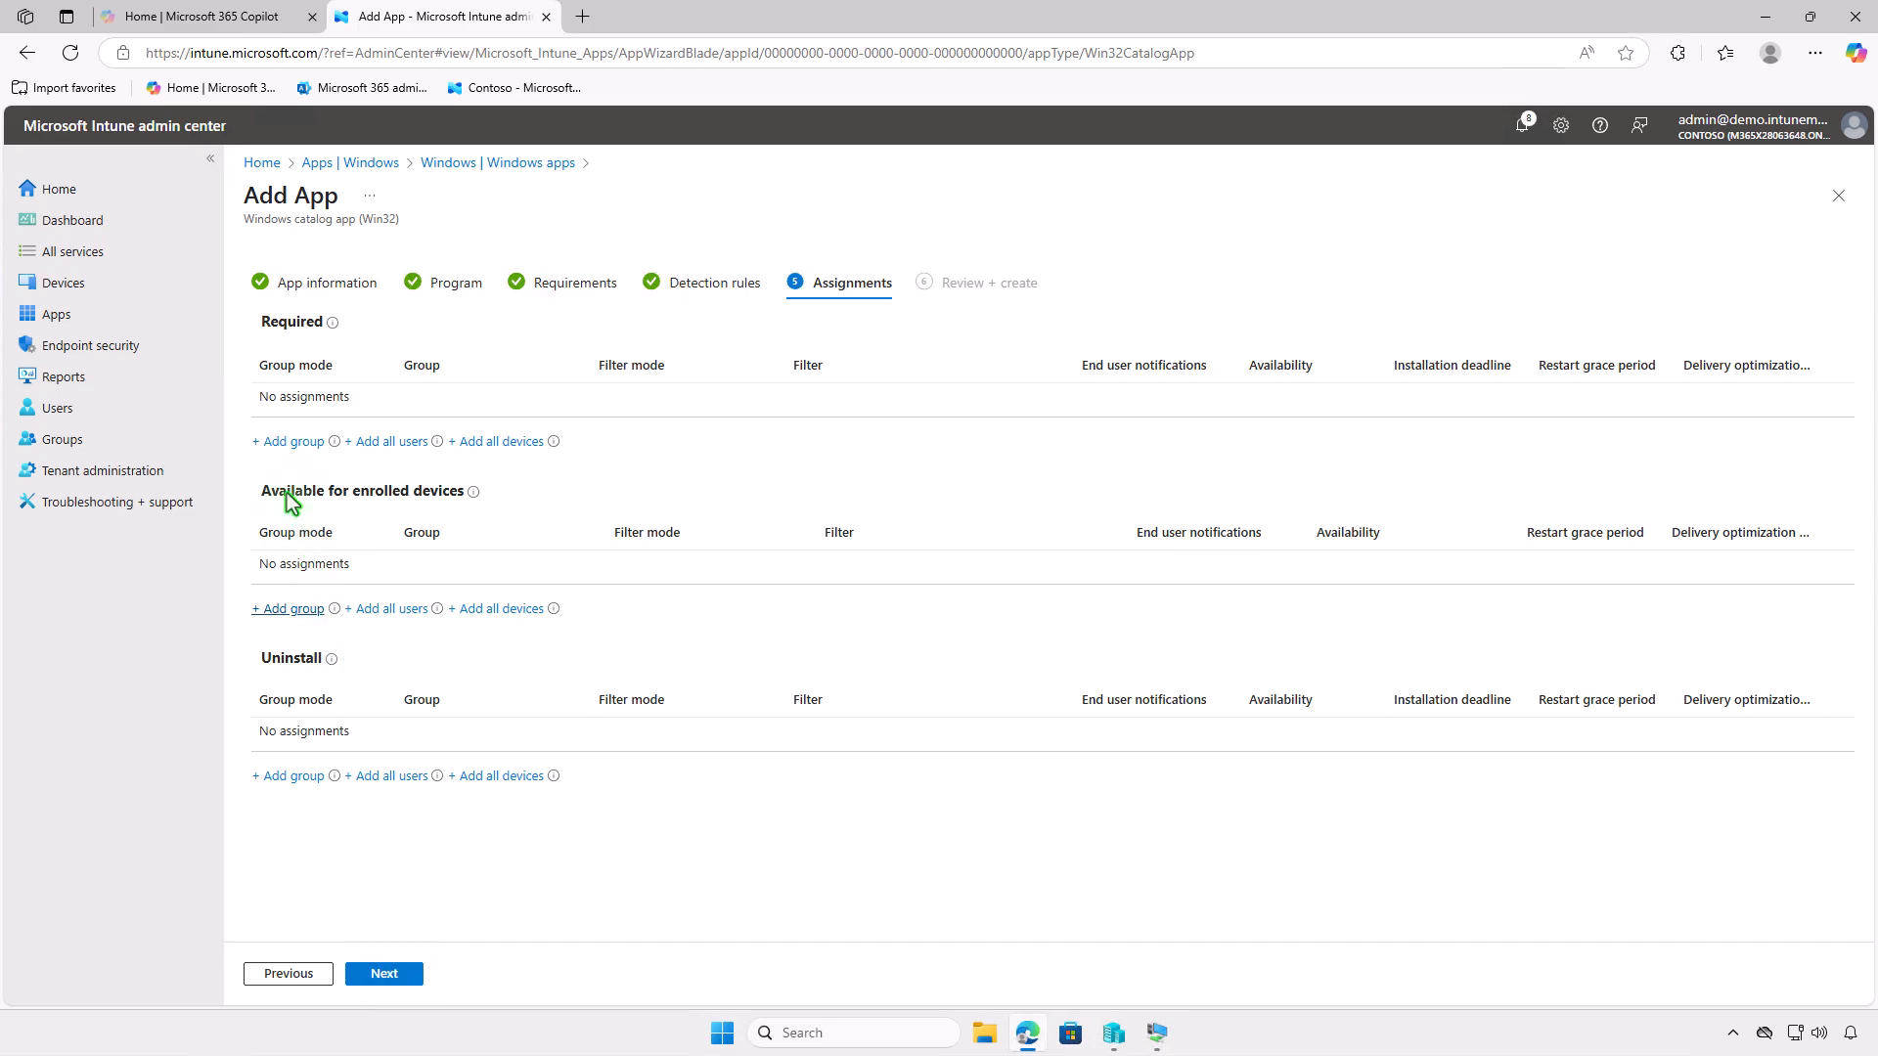
# - Assign the catalog app as required to the Test_Devices group and add the app
pyautogui.click(289, 445)
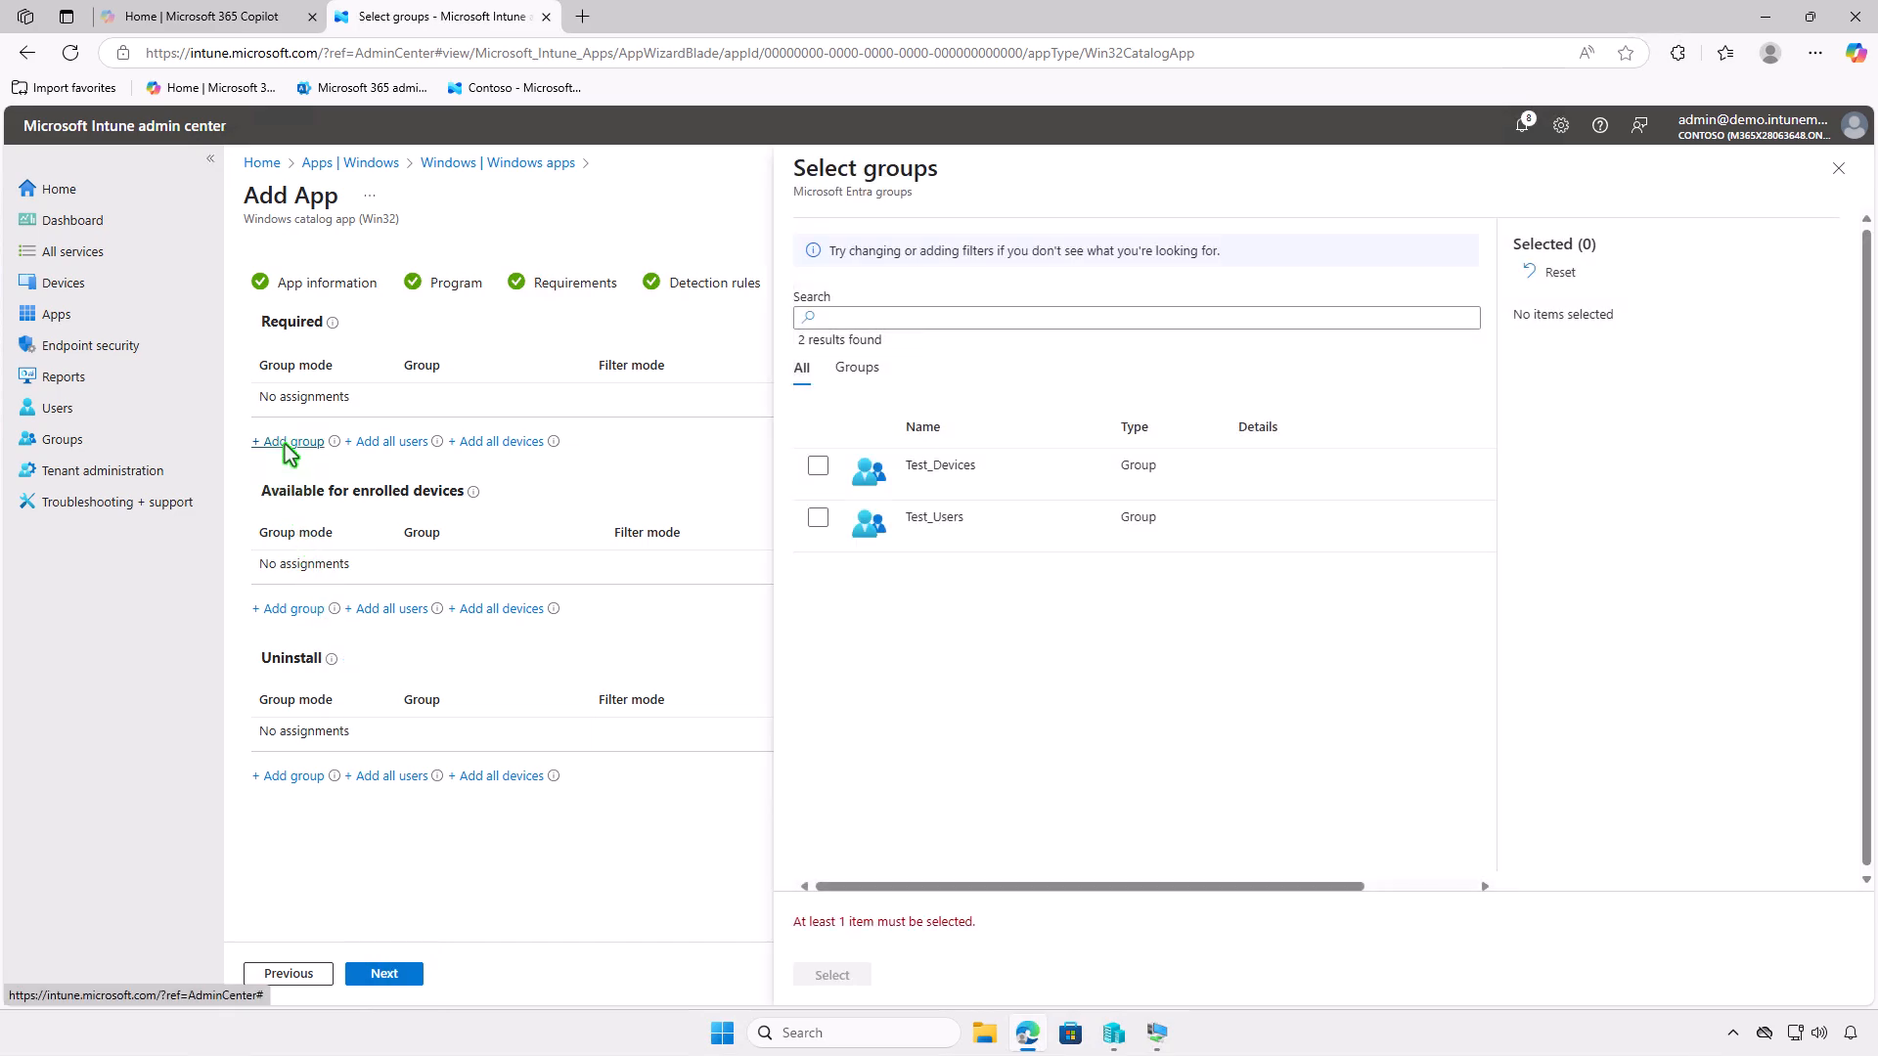
pyautogui.click(818, 469)
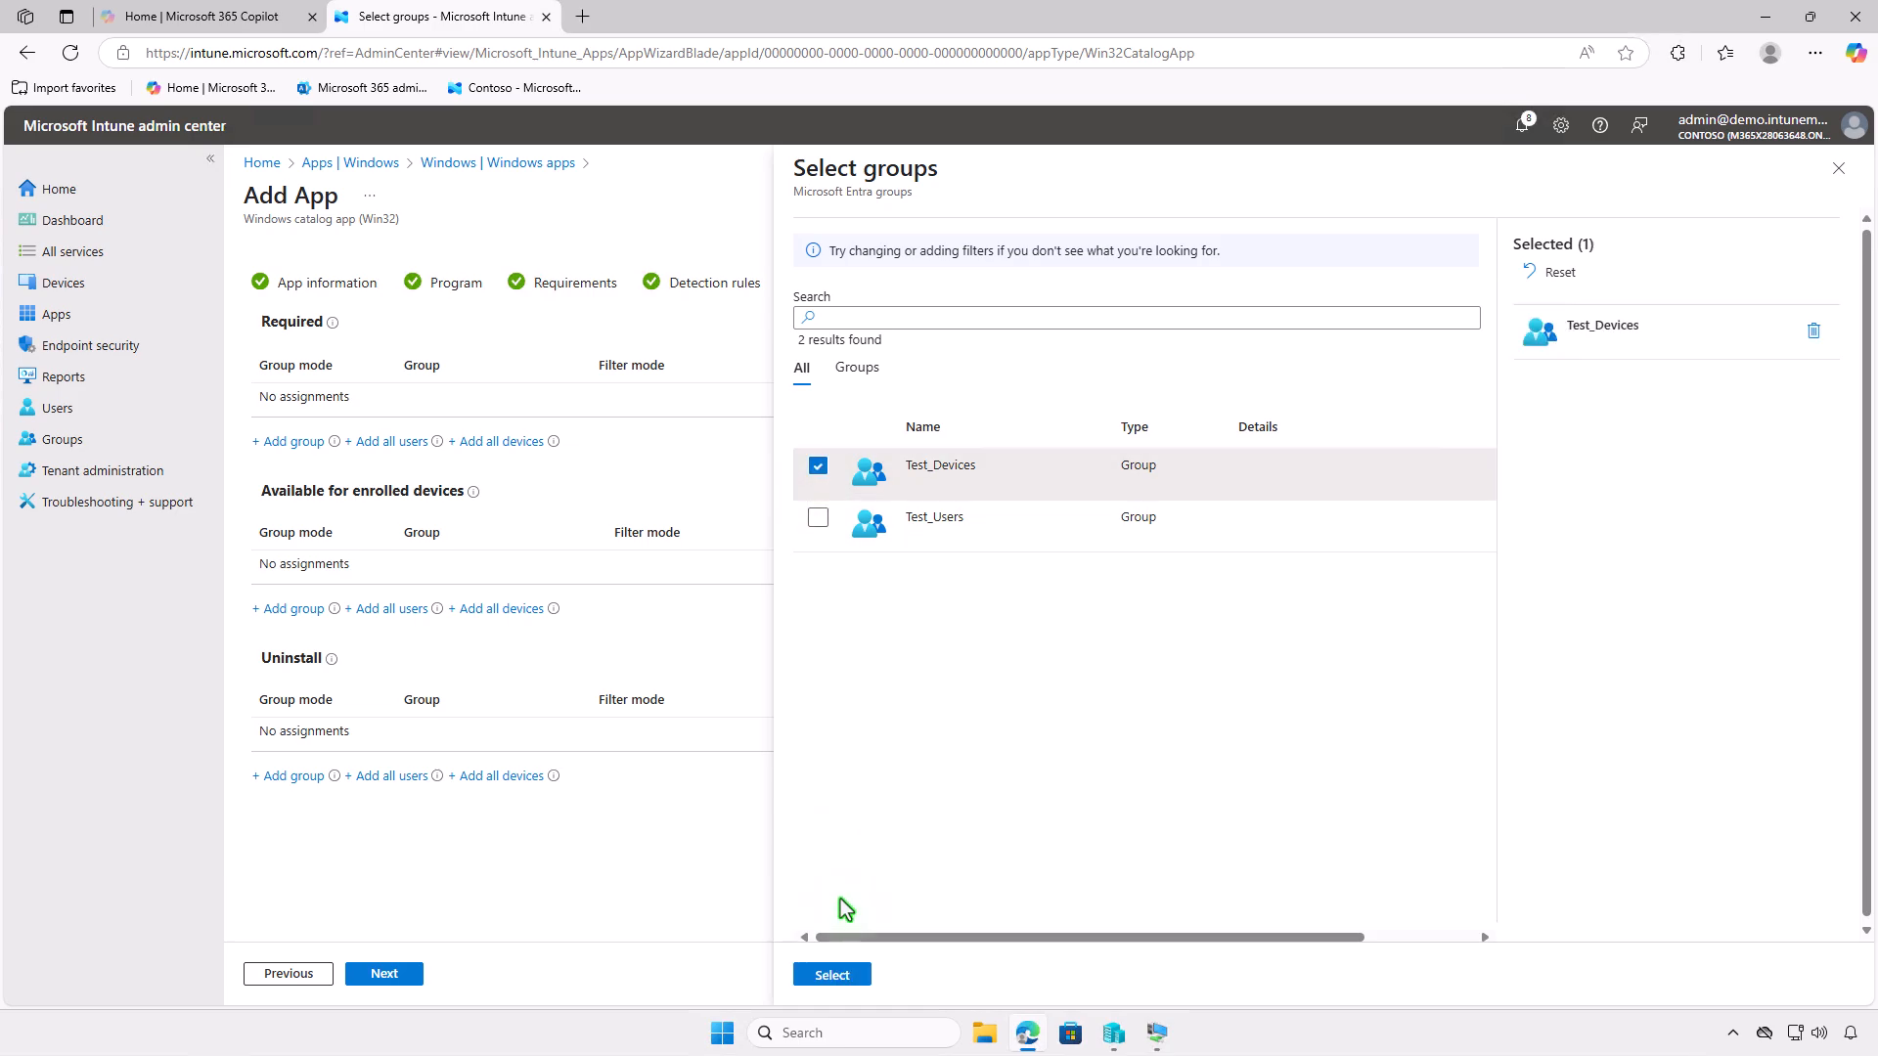
pyautogui.click(832, 975)
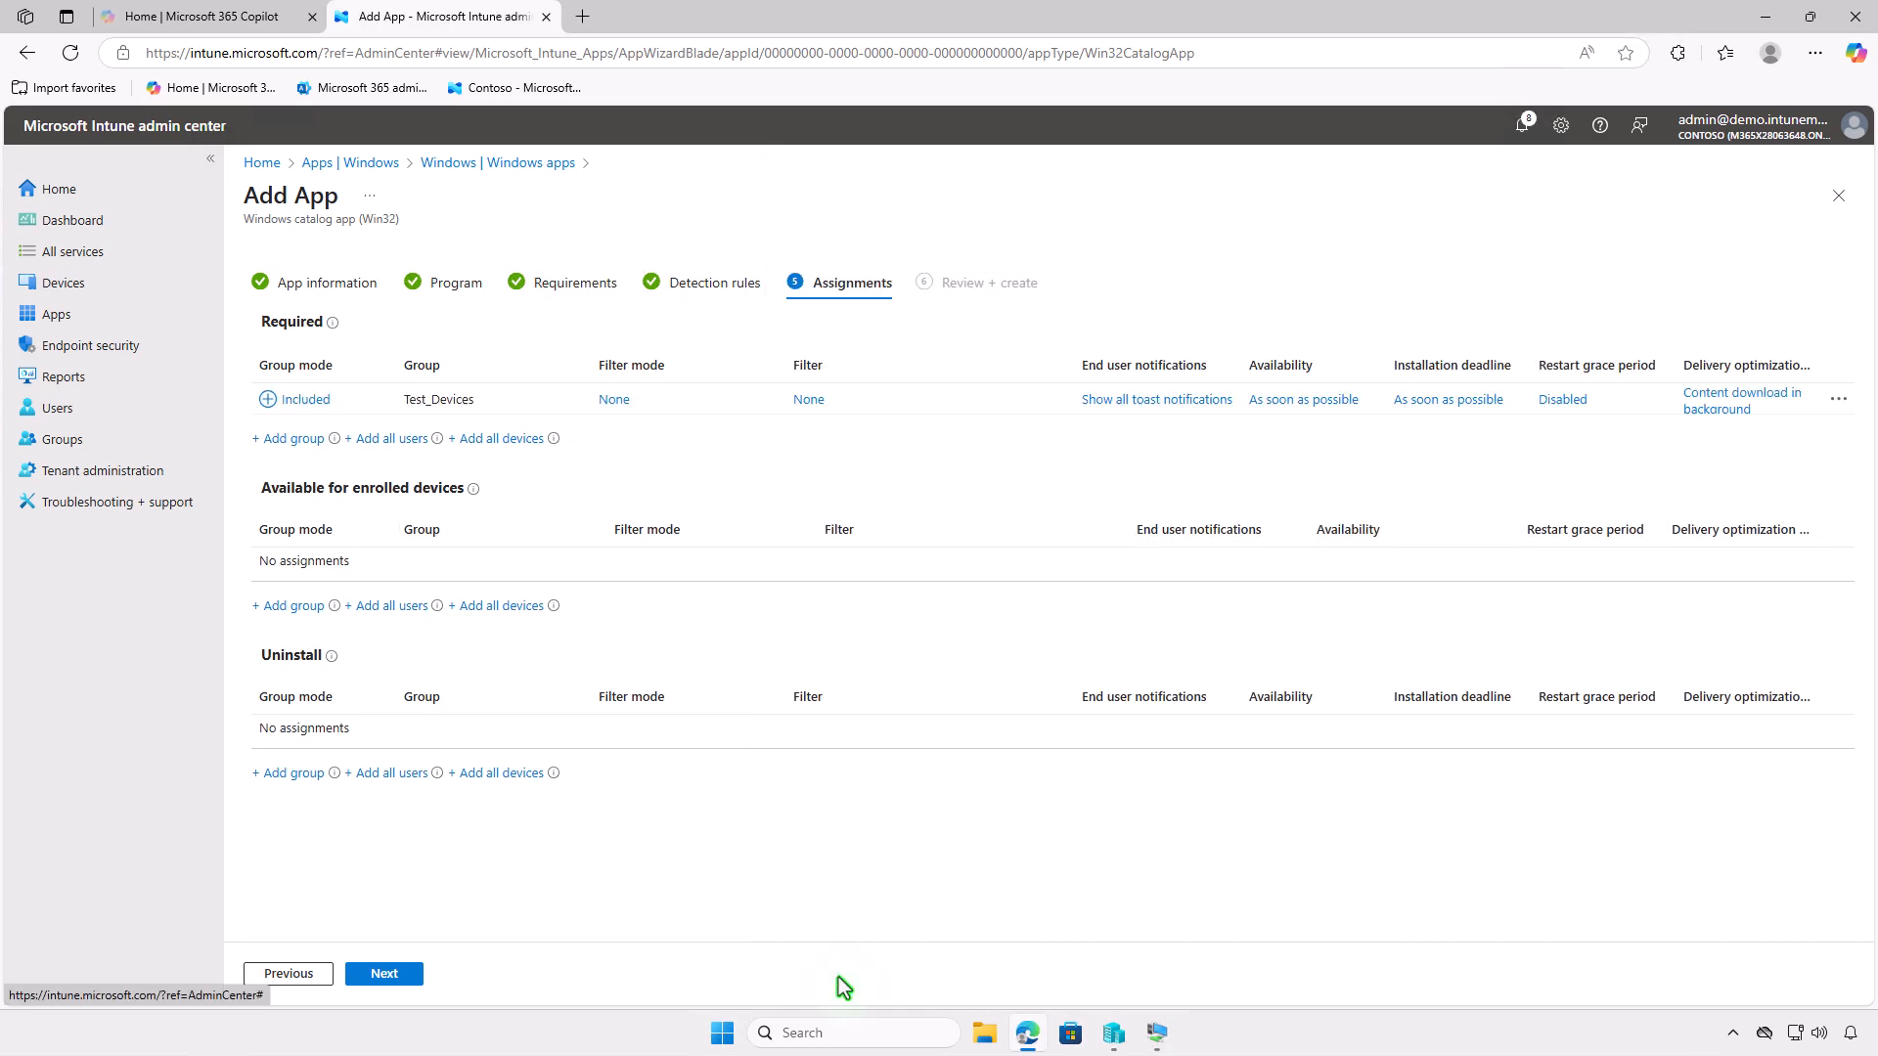
pyautogui.click(411, 975)
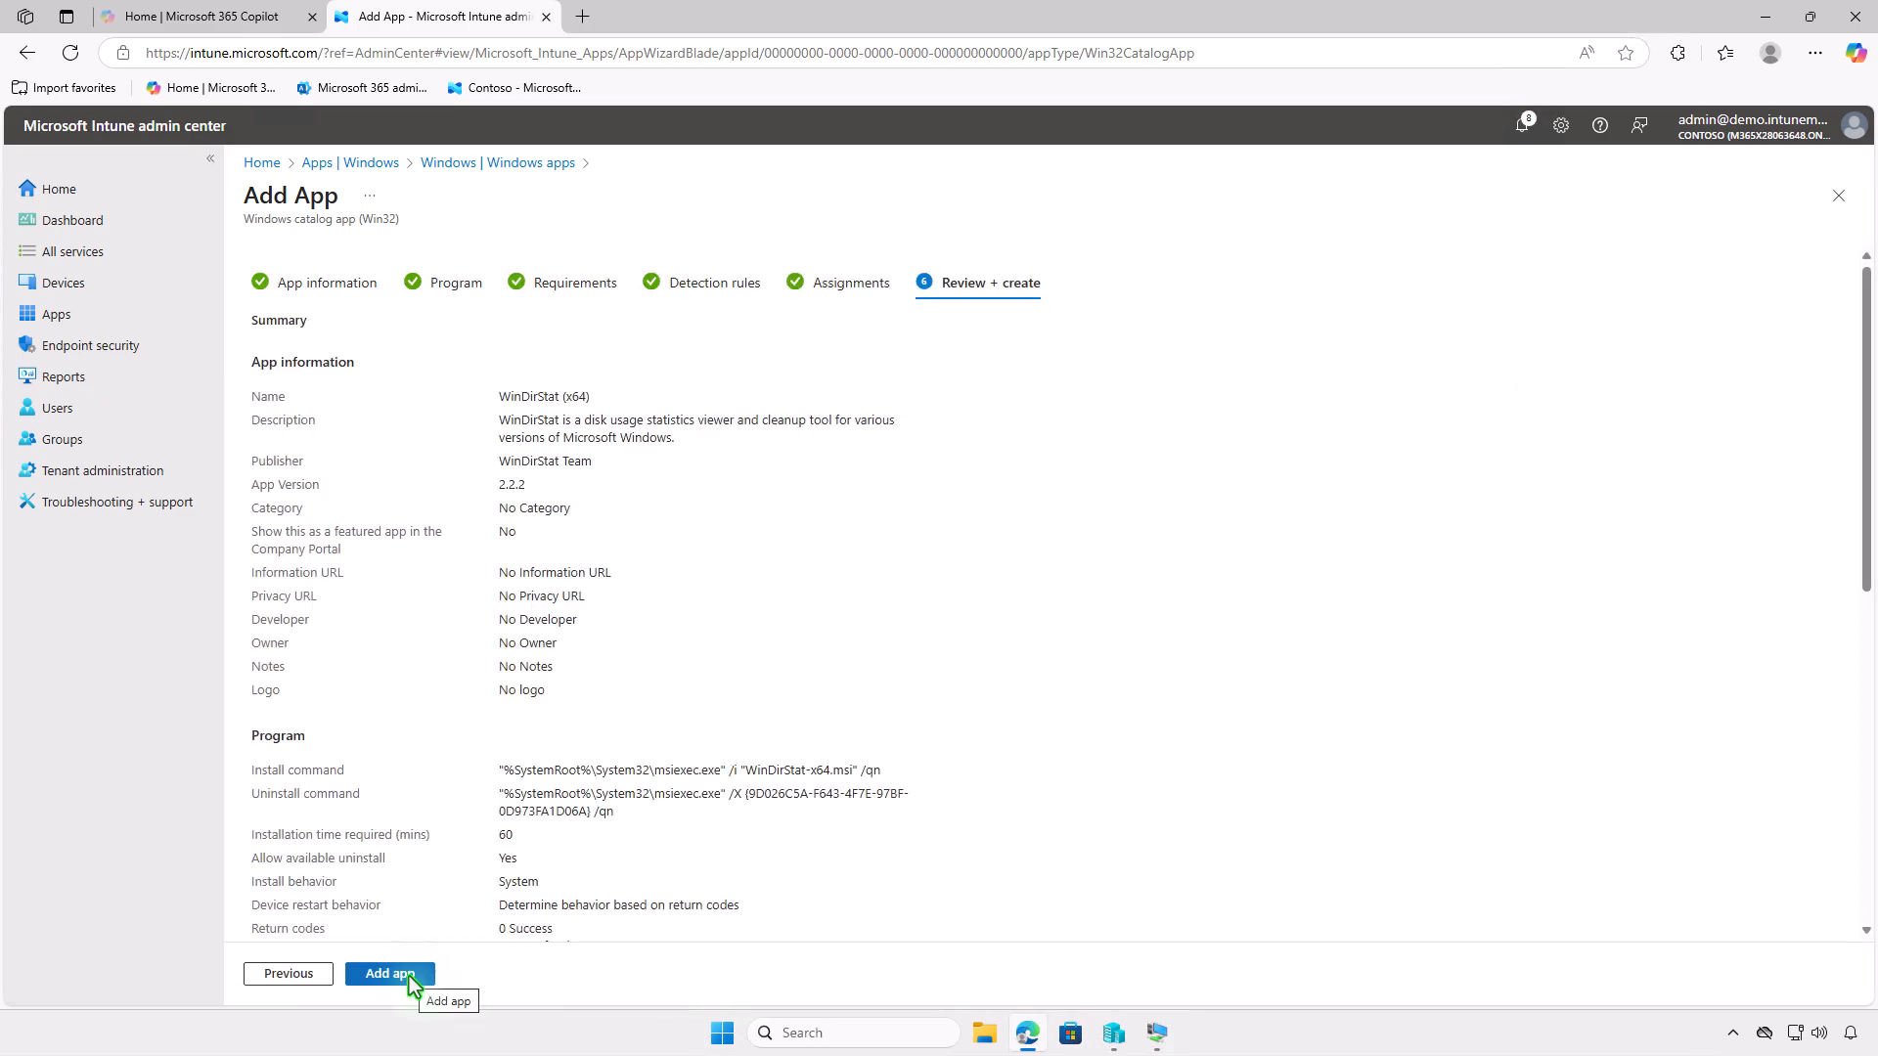
pyautogui.click(409, 974)
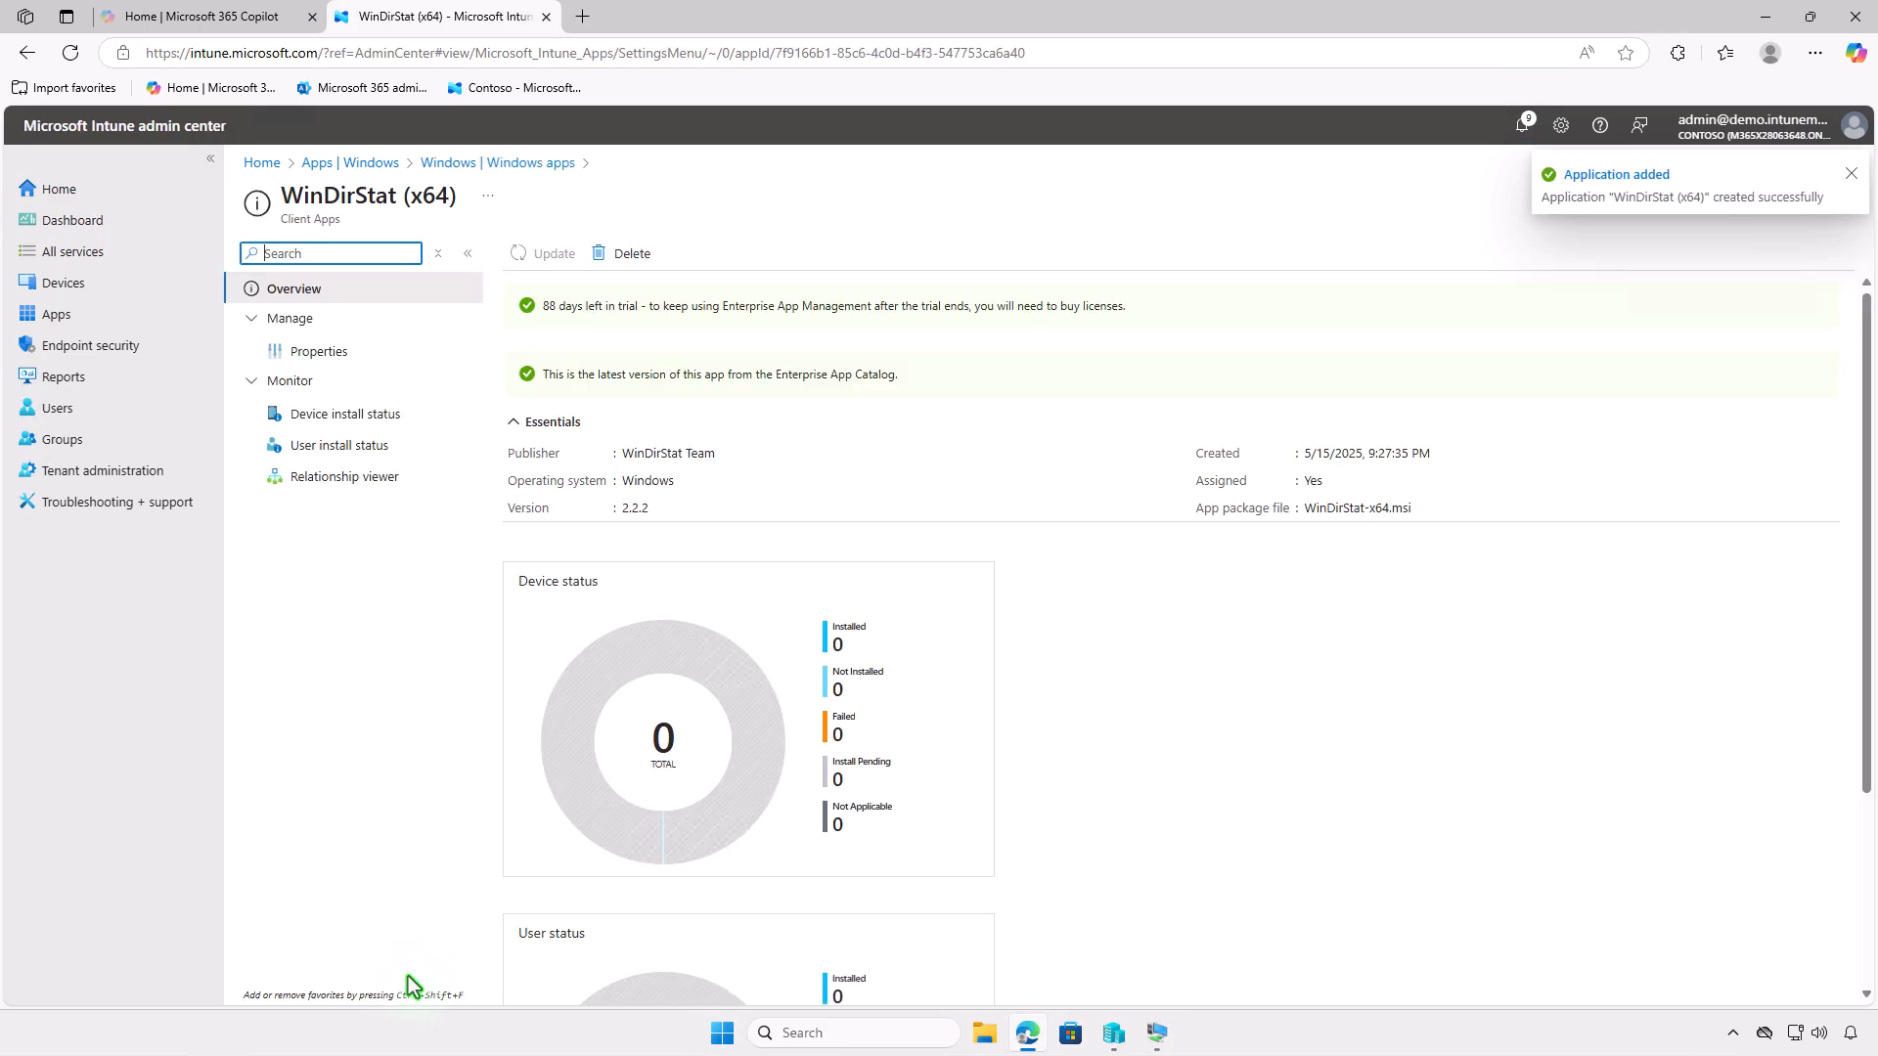
# - Switch to the WIN10-CTL virtual machine, sync the device in Company Portal and check the notifications for the WinDirStat installation
pyautogui.click(1766, 17)
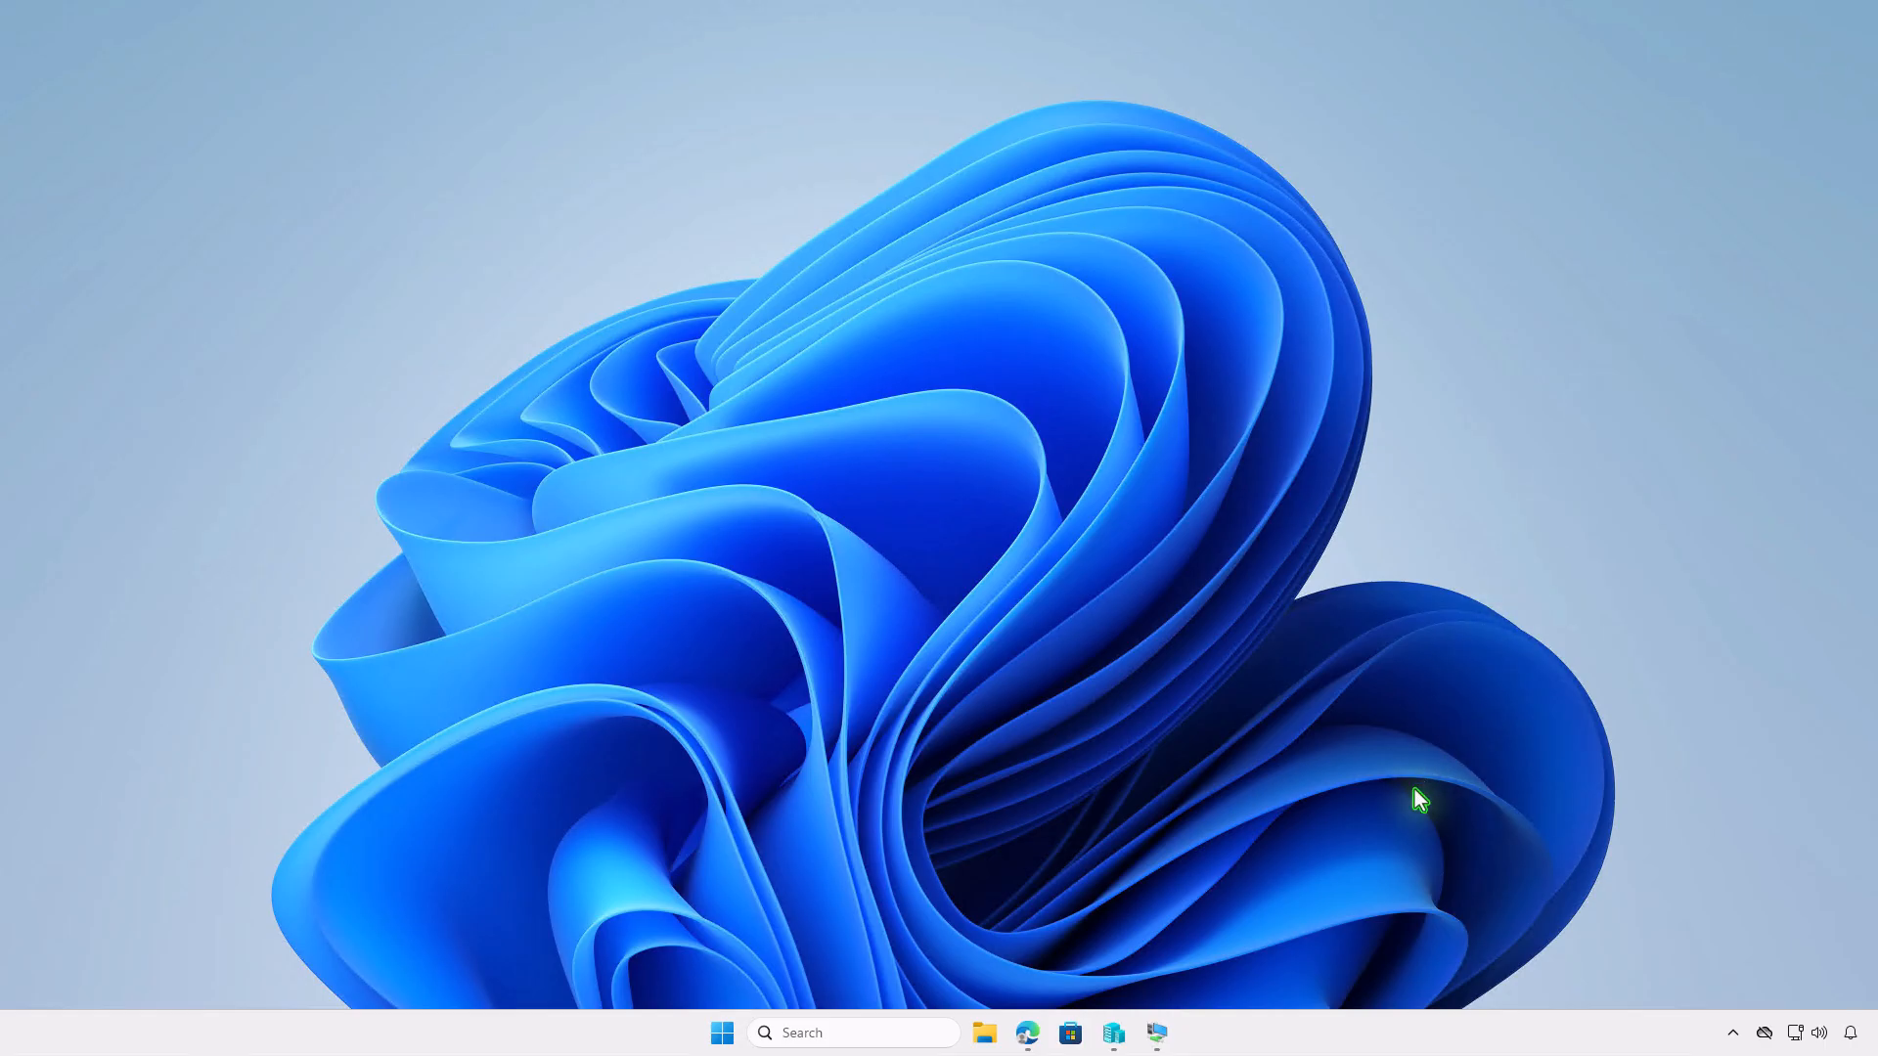
pyautogui.click(1160, 1036)
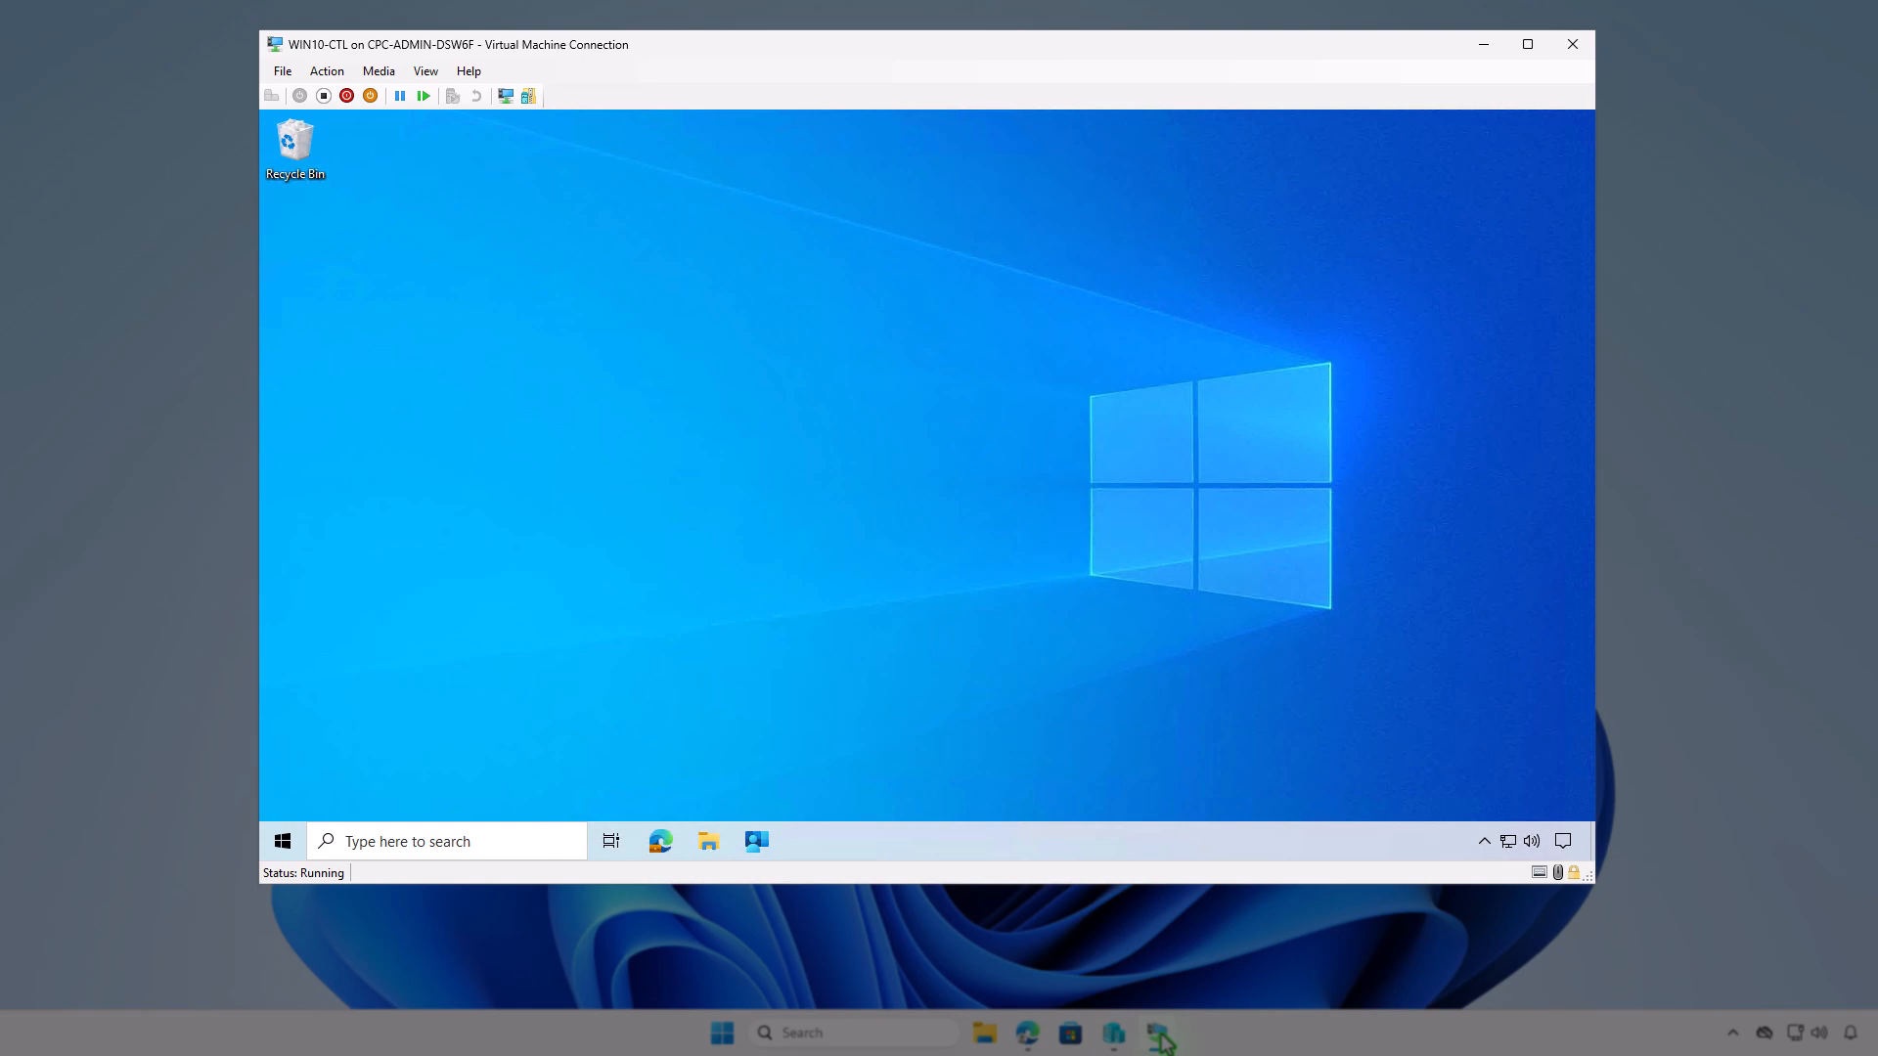
pyautogui.click(764, 841)
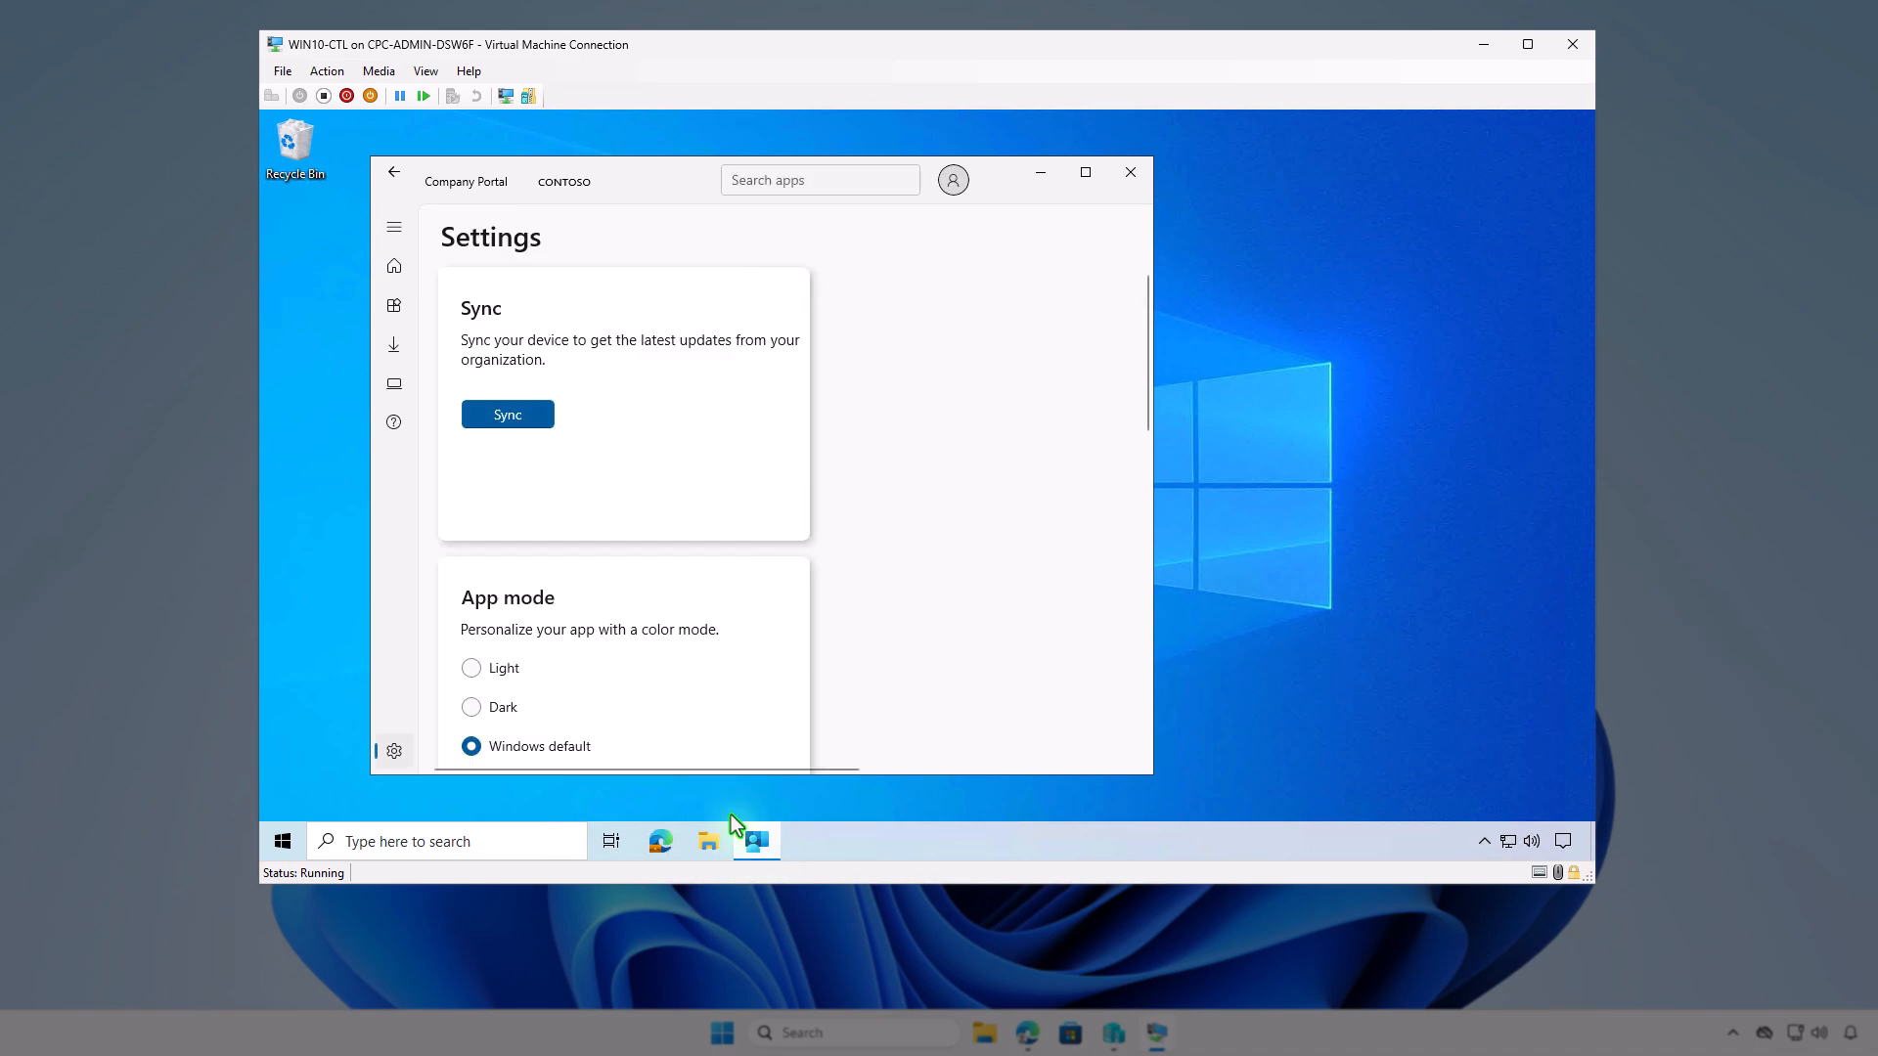
pyautogui.click(537, 417)
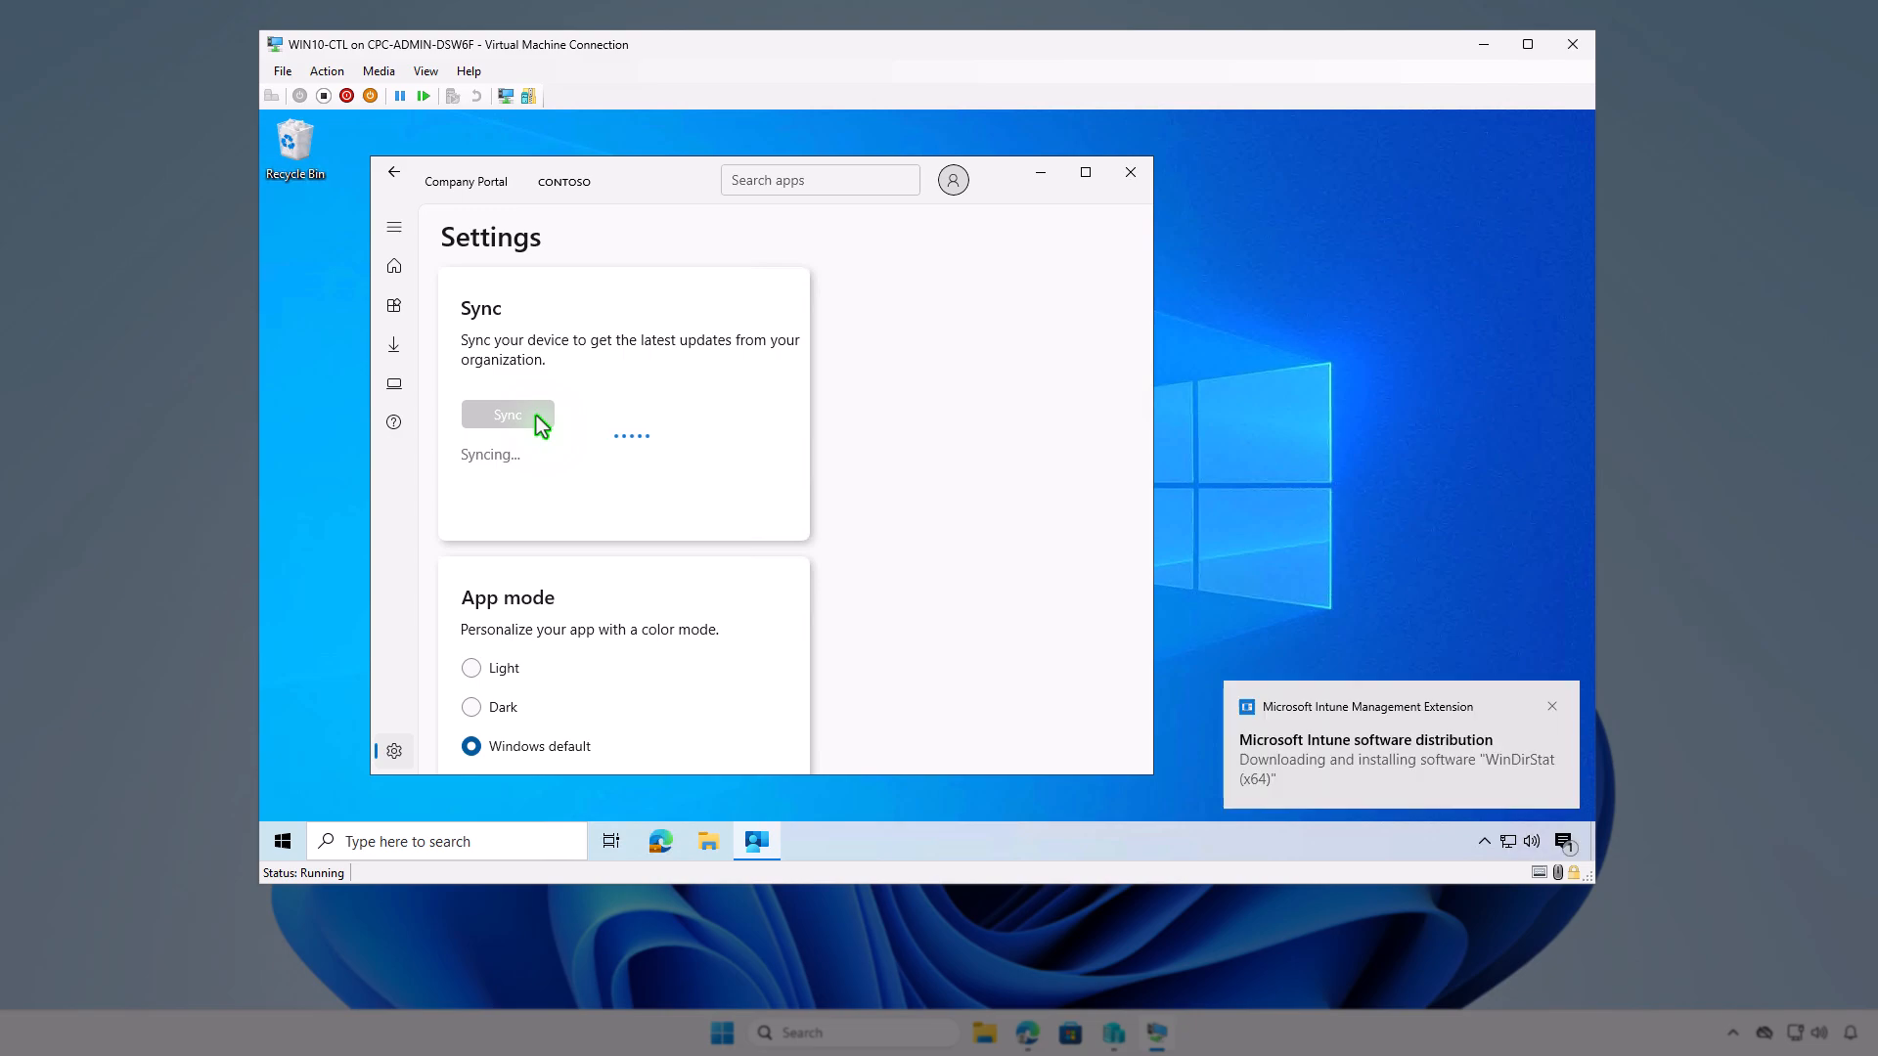
pyautogui.click(1567, 845)
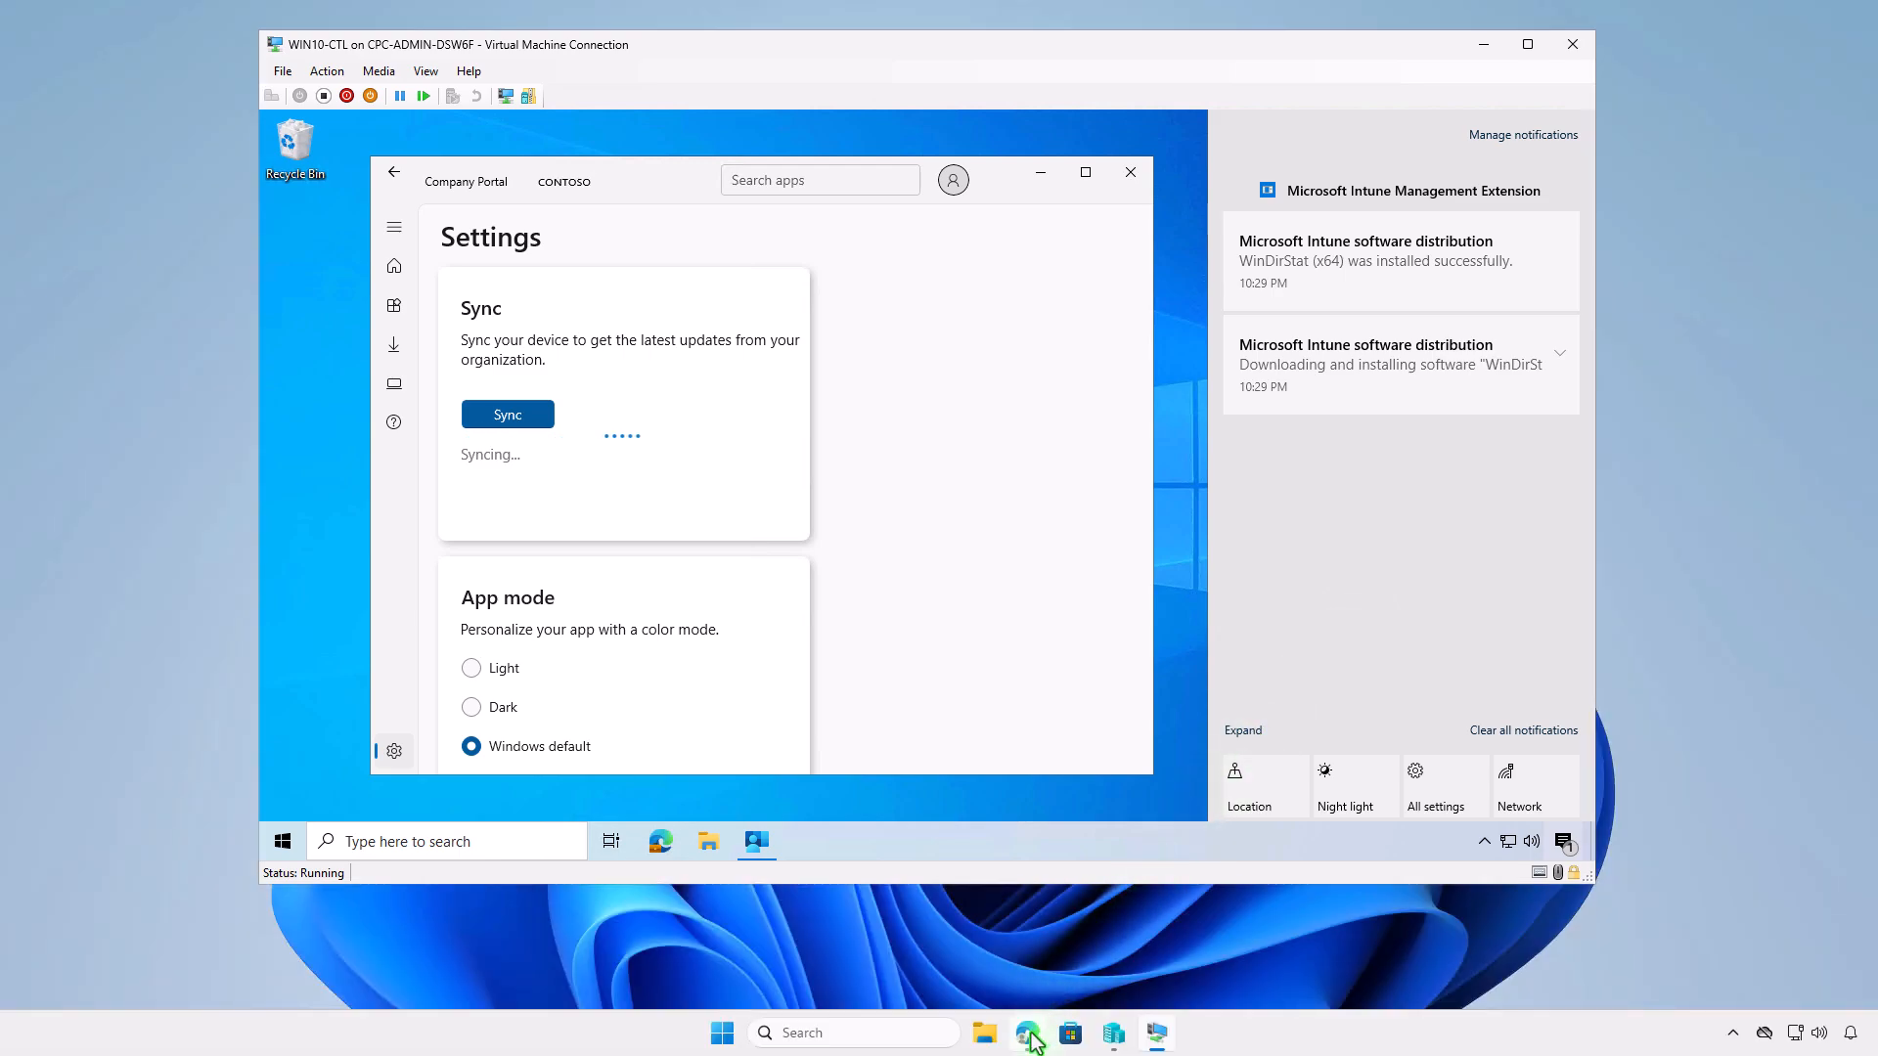
# - Back in the Intune admin center, edit the WinDirStat (x64) assignments and remove Test_Devices from the required groups
pyautogui.click(1030, 1038)
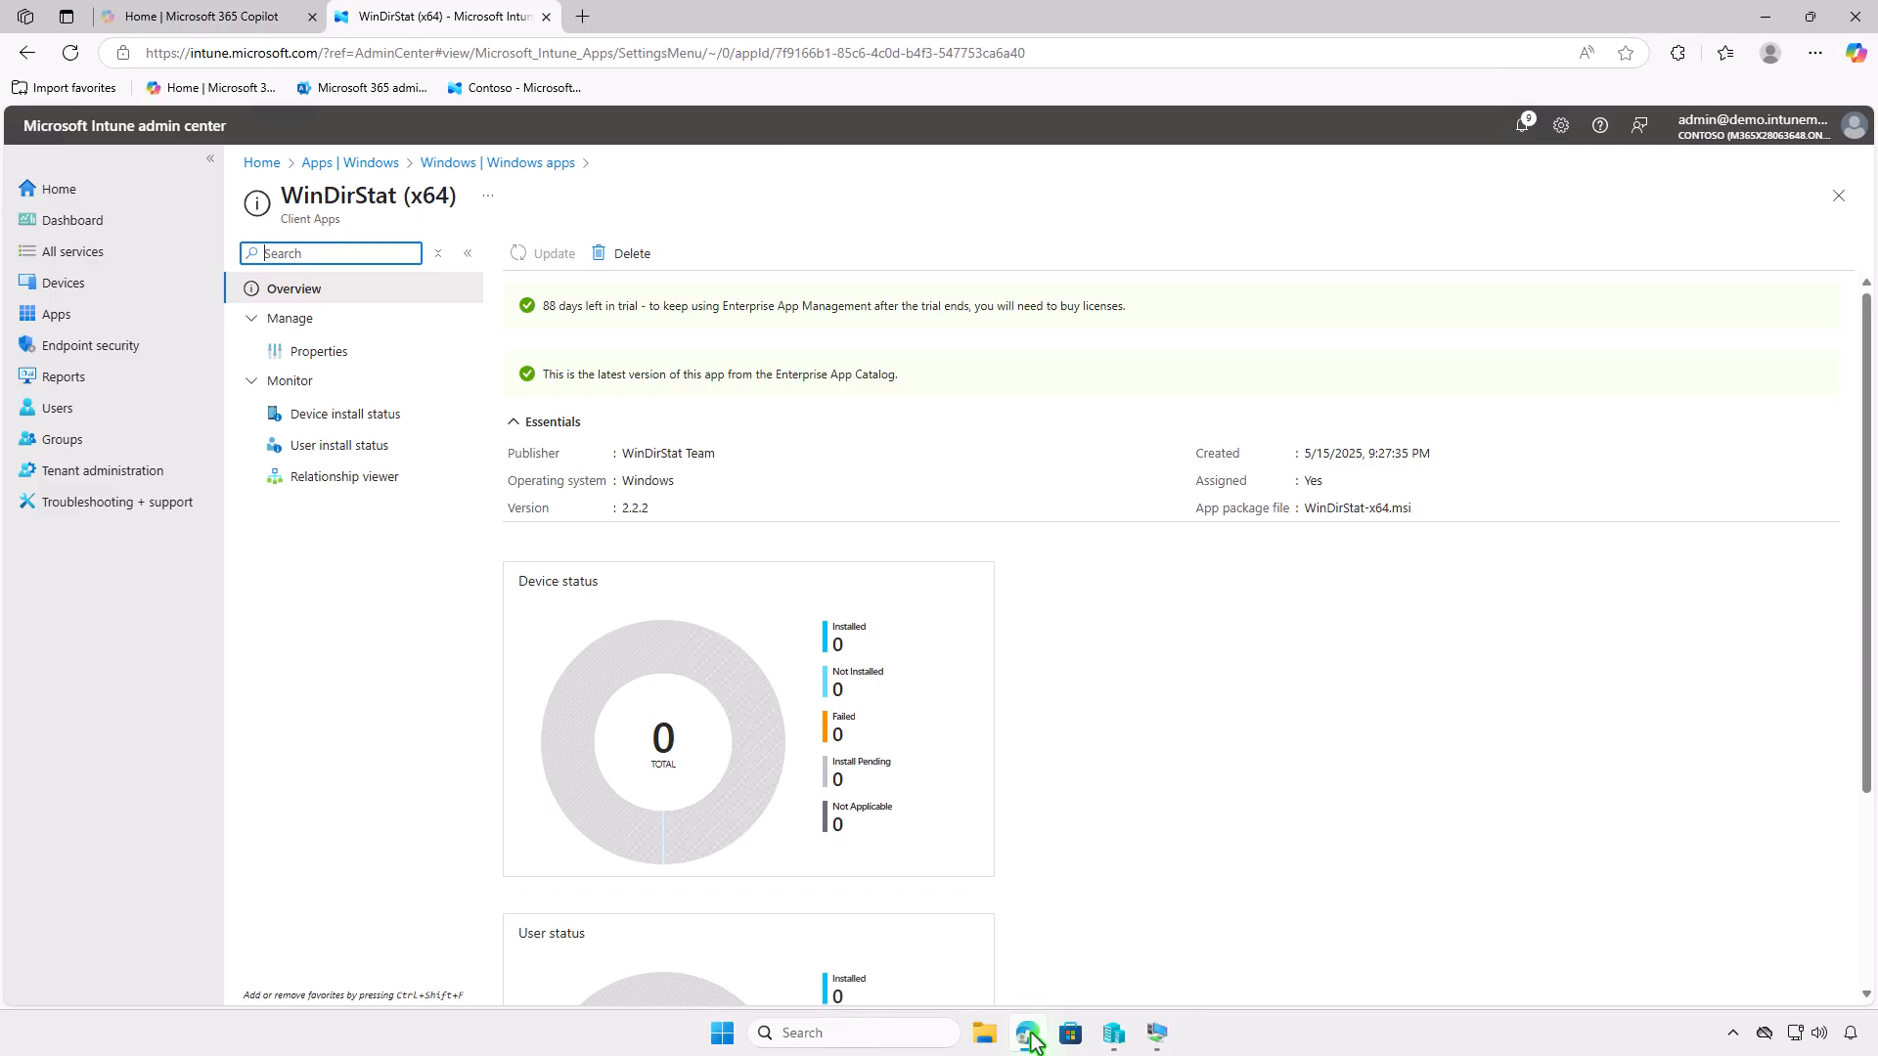
pyautogui.click(349, 342)
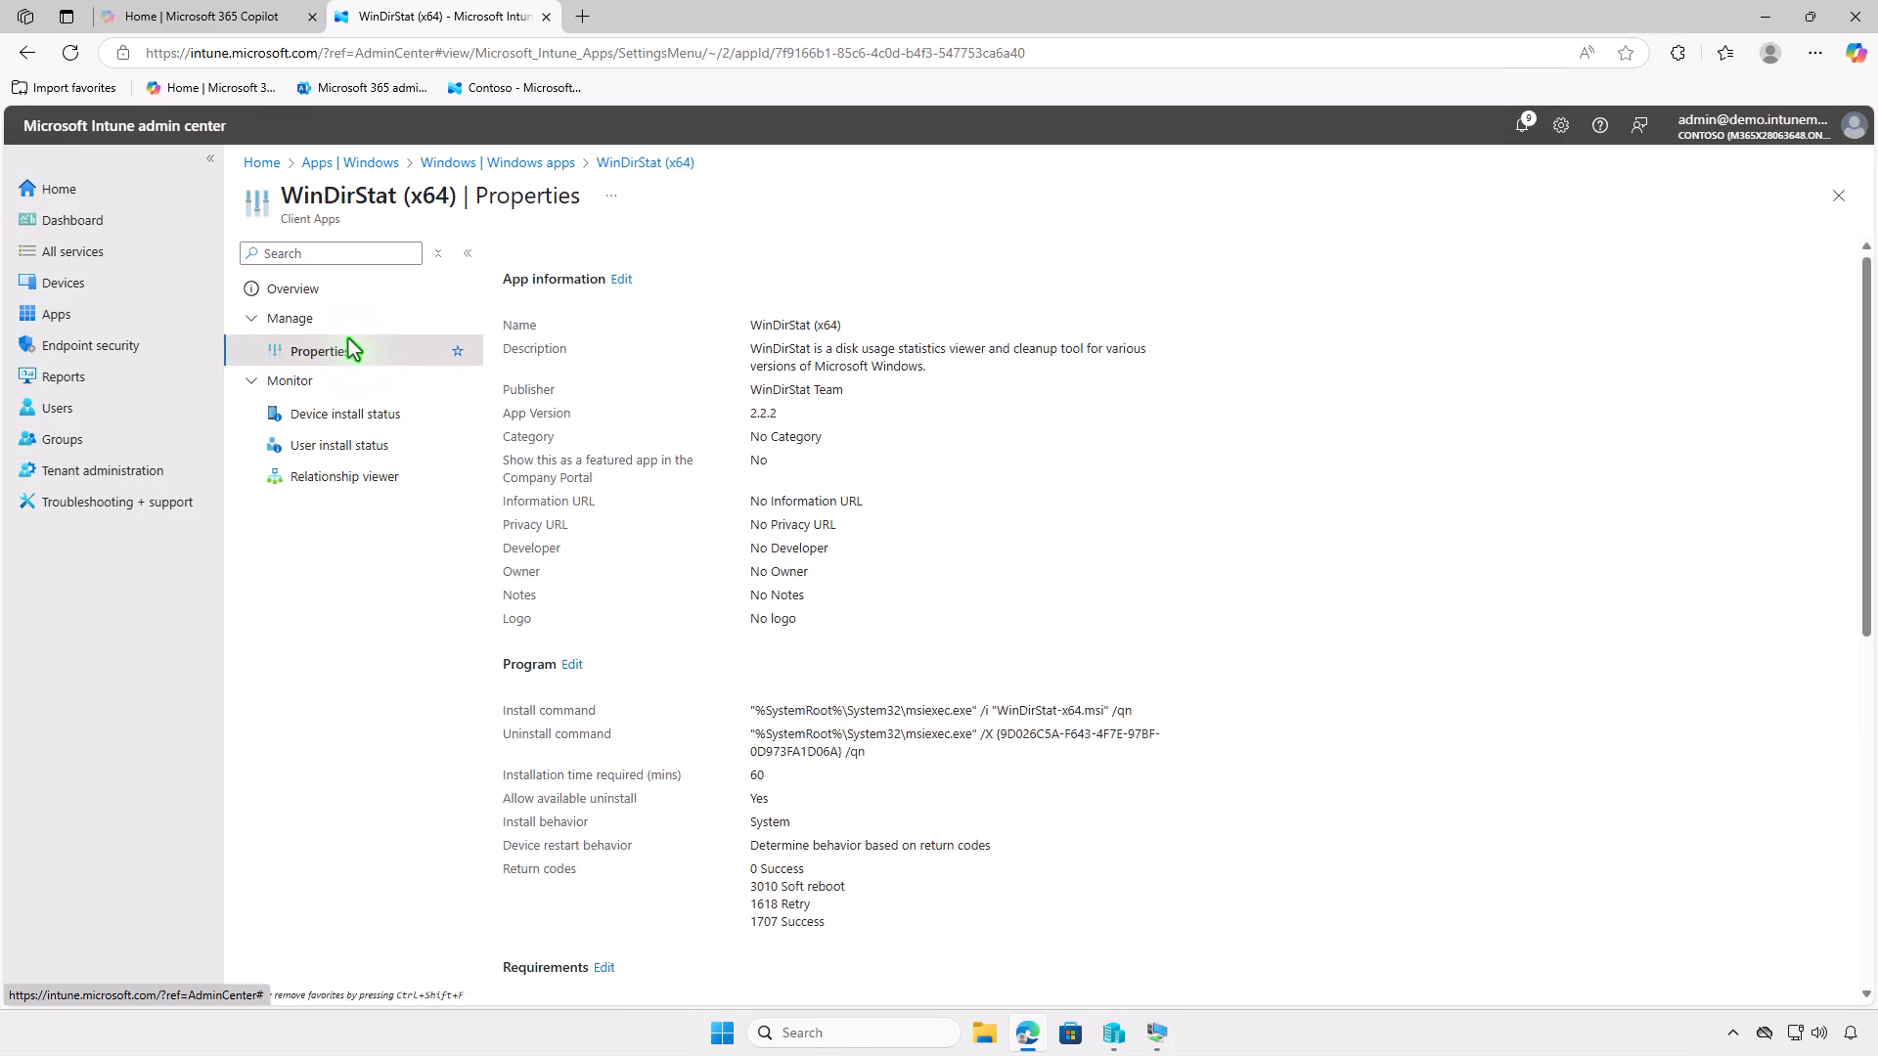
pyautogui.scroll(-7, 948, 635)
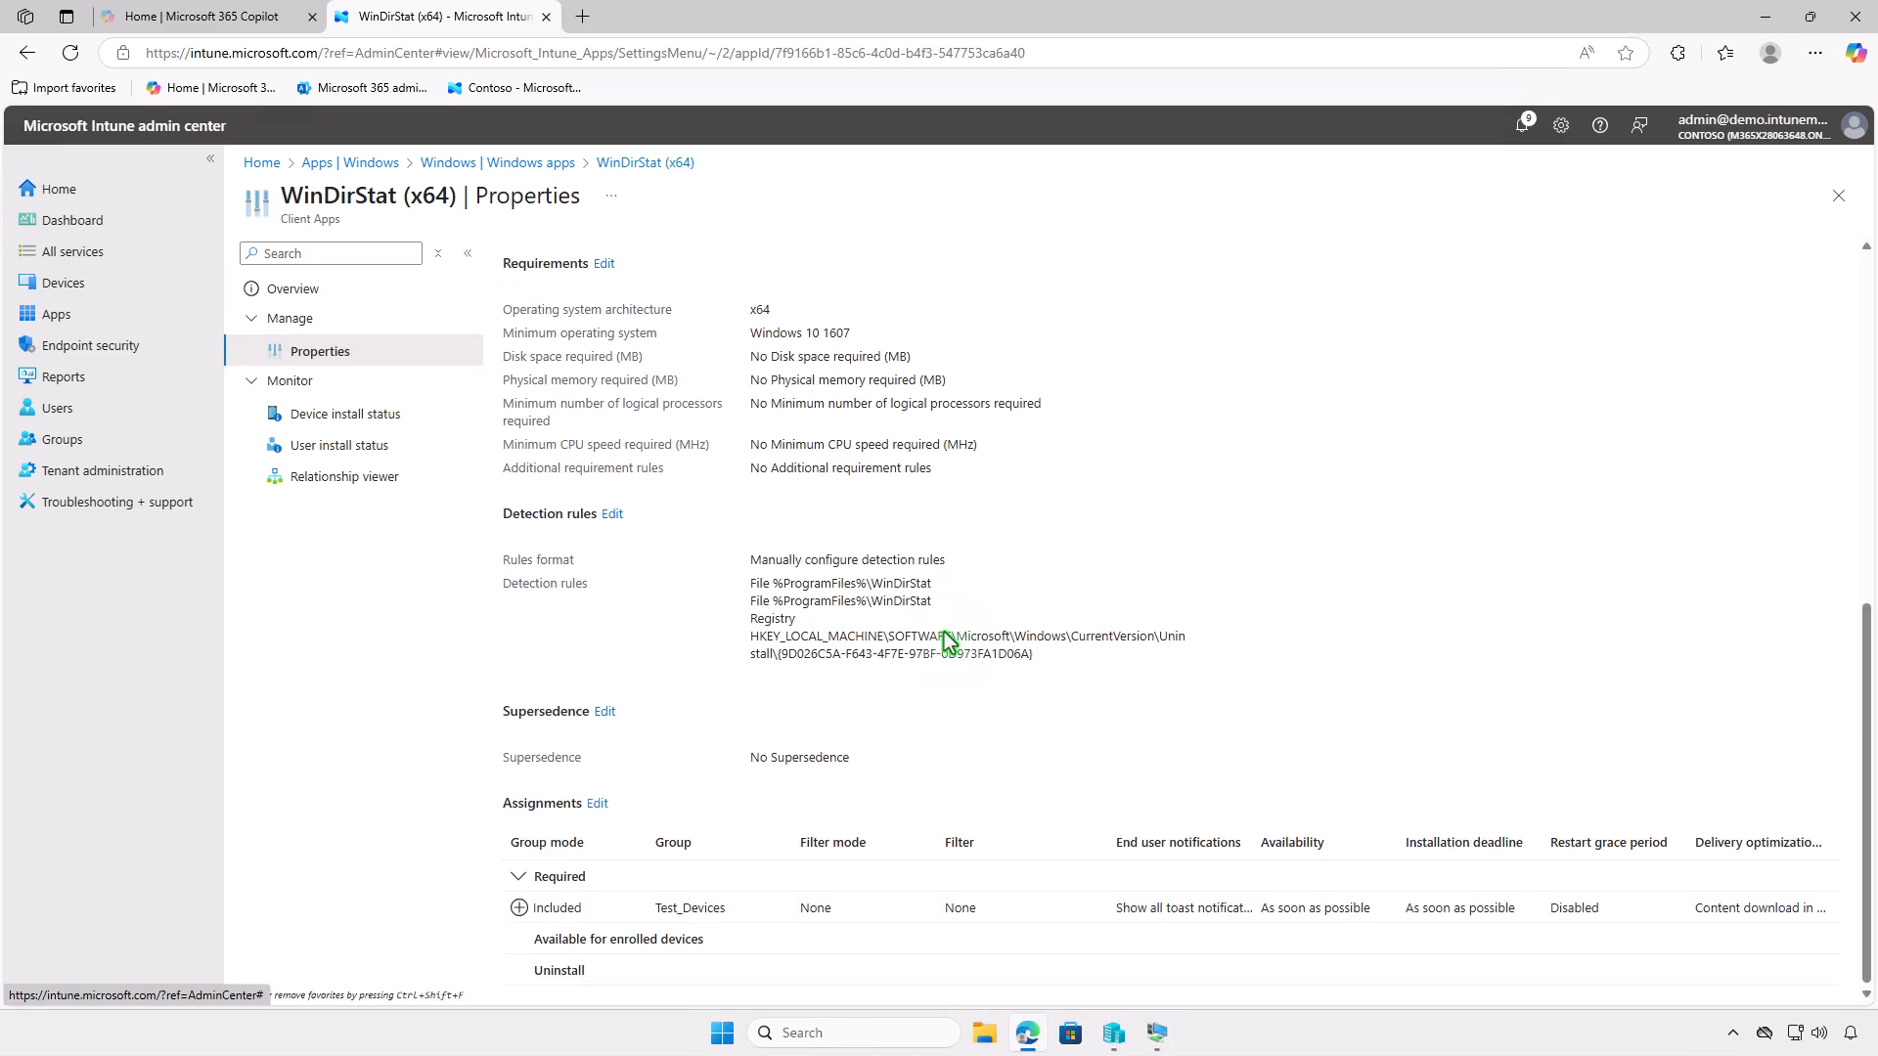
pyautogui.click(596, 803)
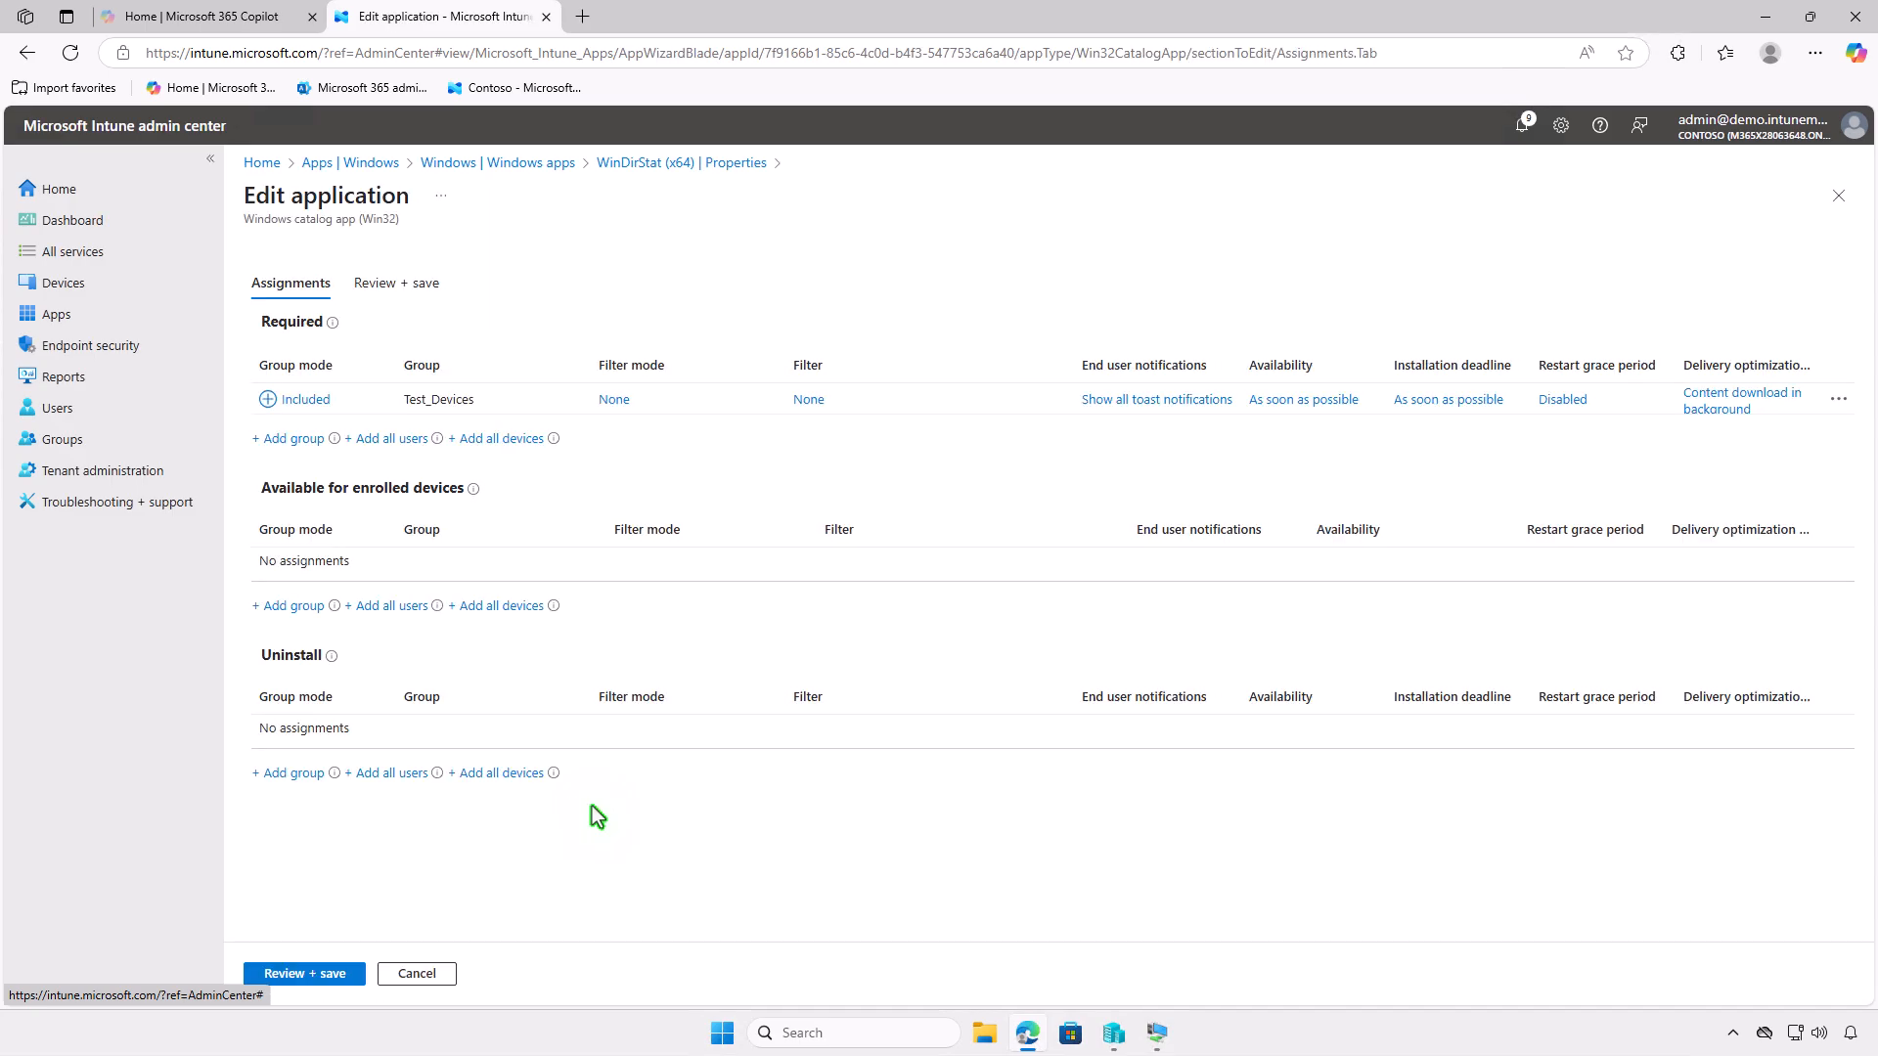
pyautogui.click(1836, 399)
pyautogui.click(1808, 417)
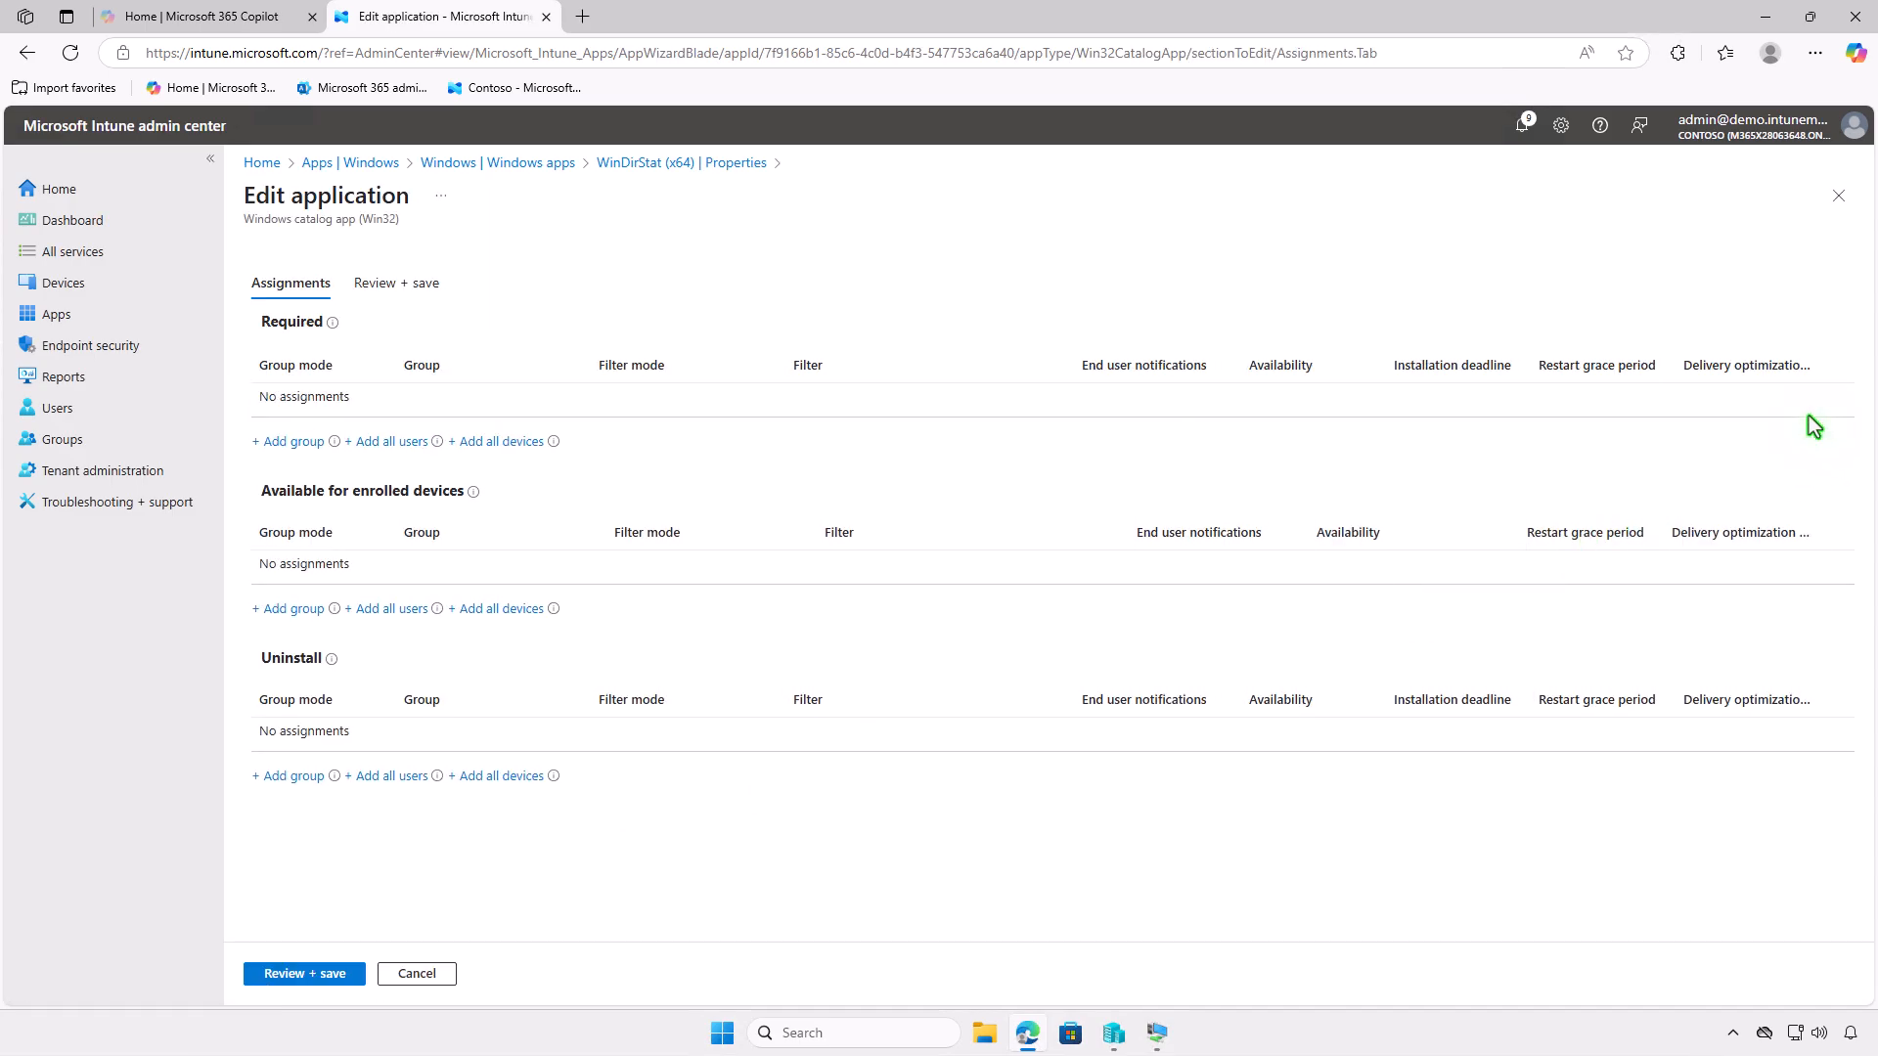
# - Add the Test_Devices group to the uninstall assignments of WinDirStat (x64) and save the changes
pyautogui.click(301, 781)
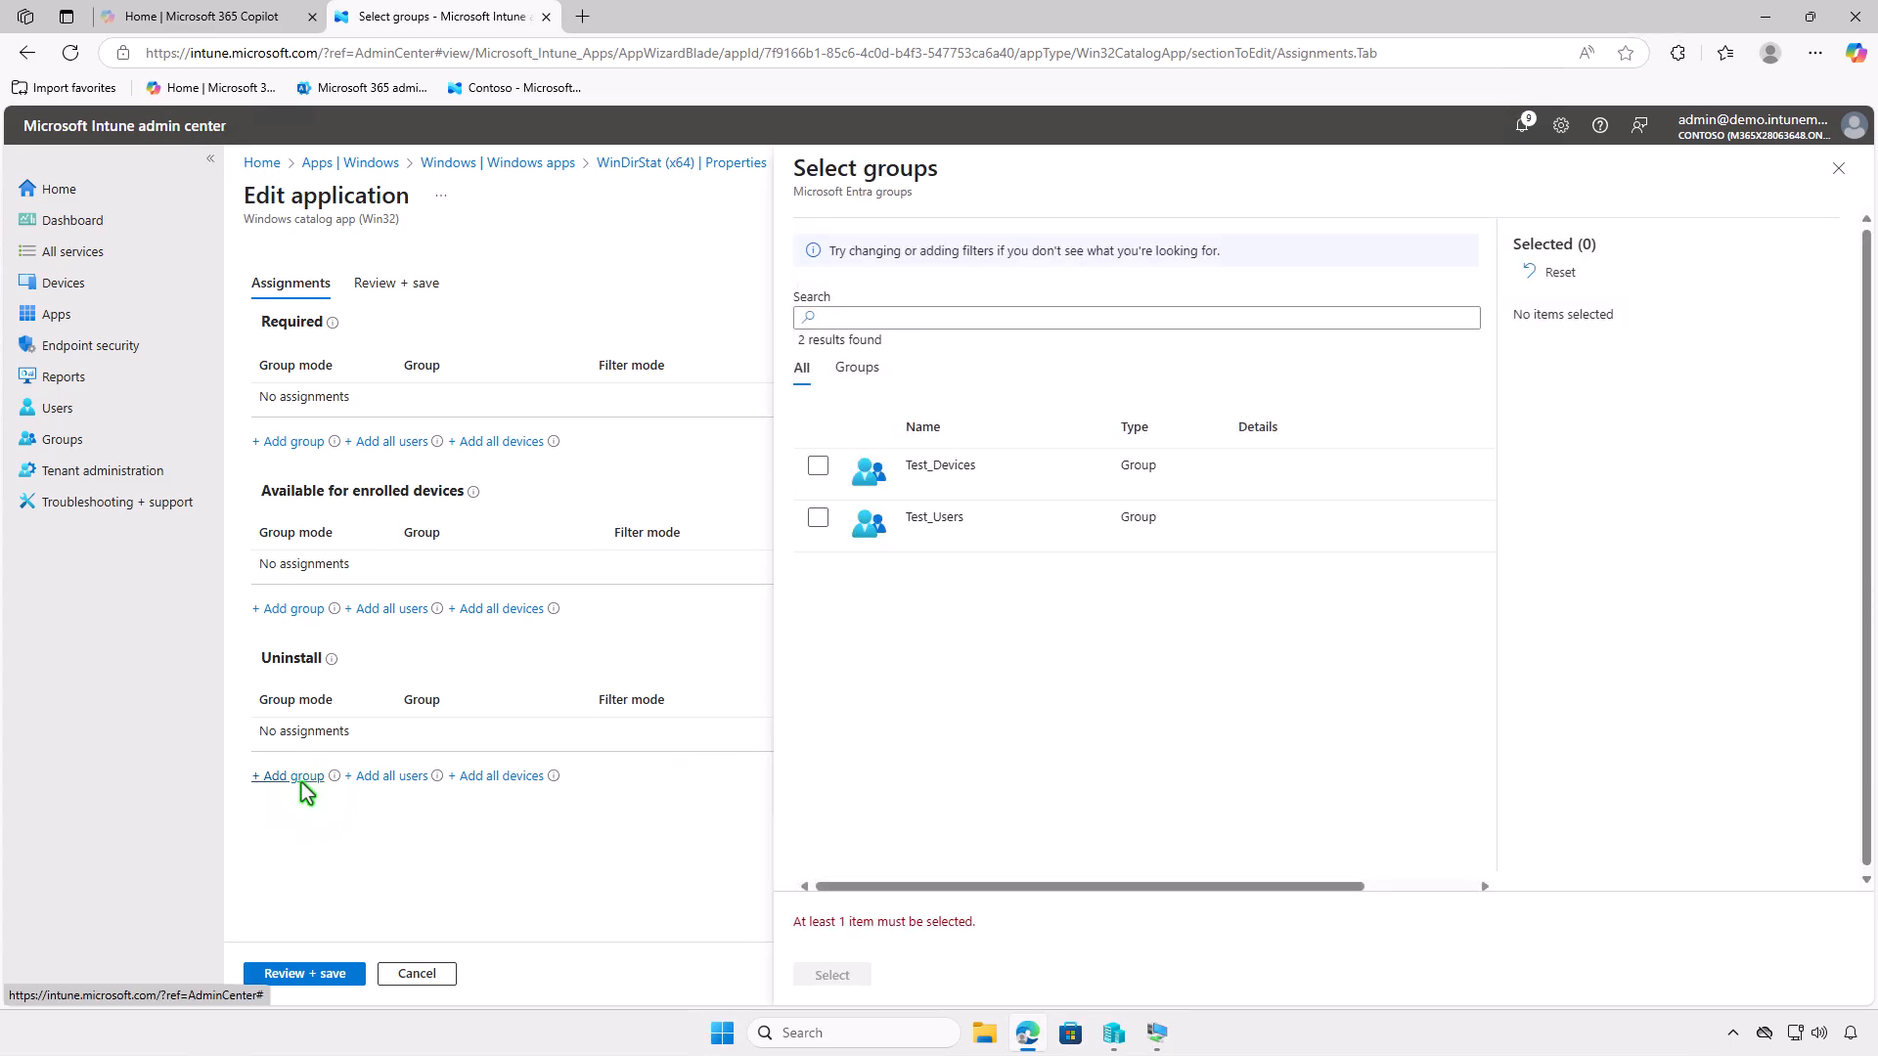
pyautogui.click(819, 468)
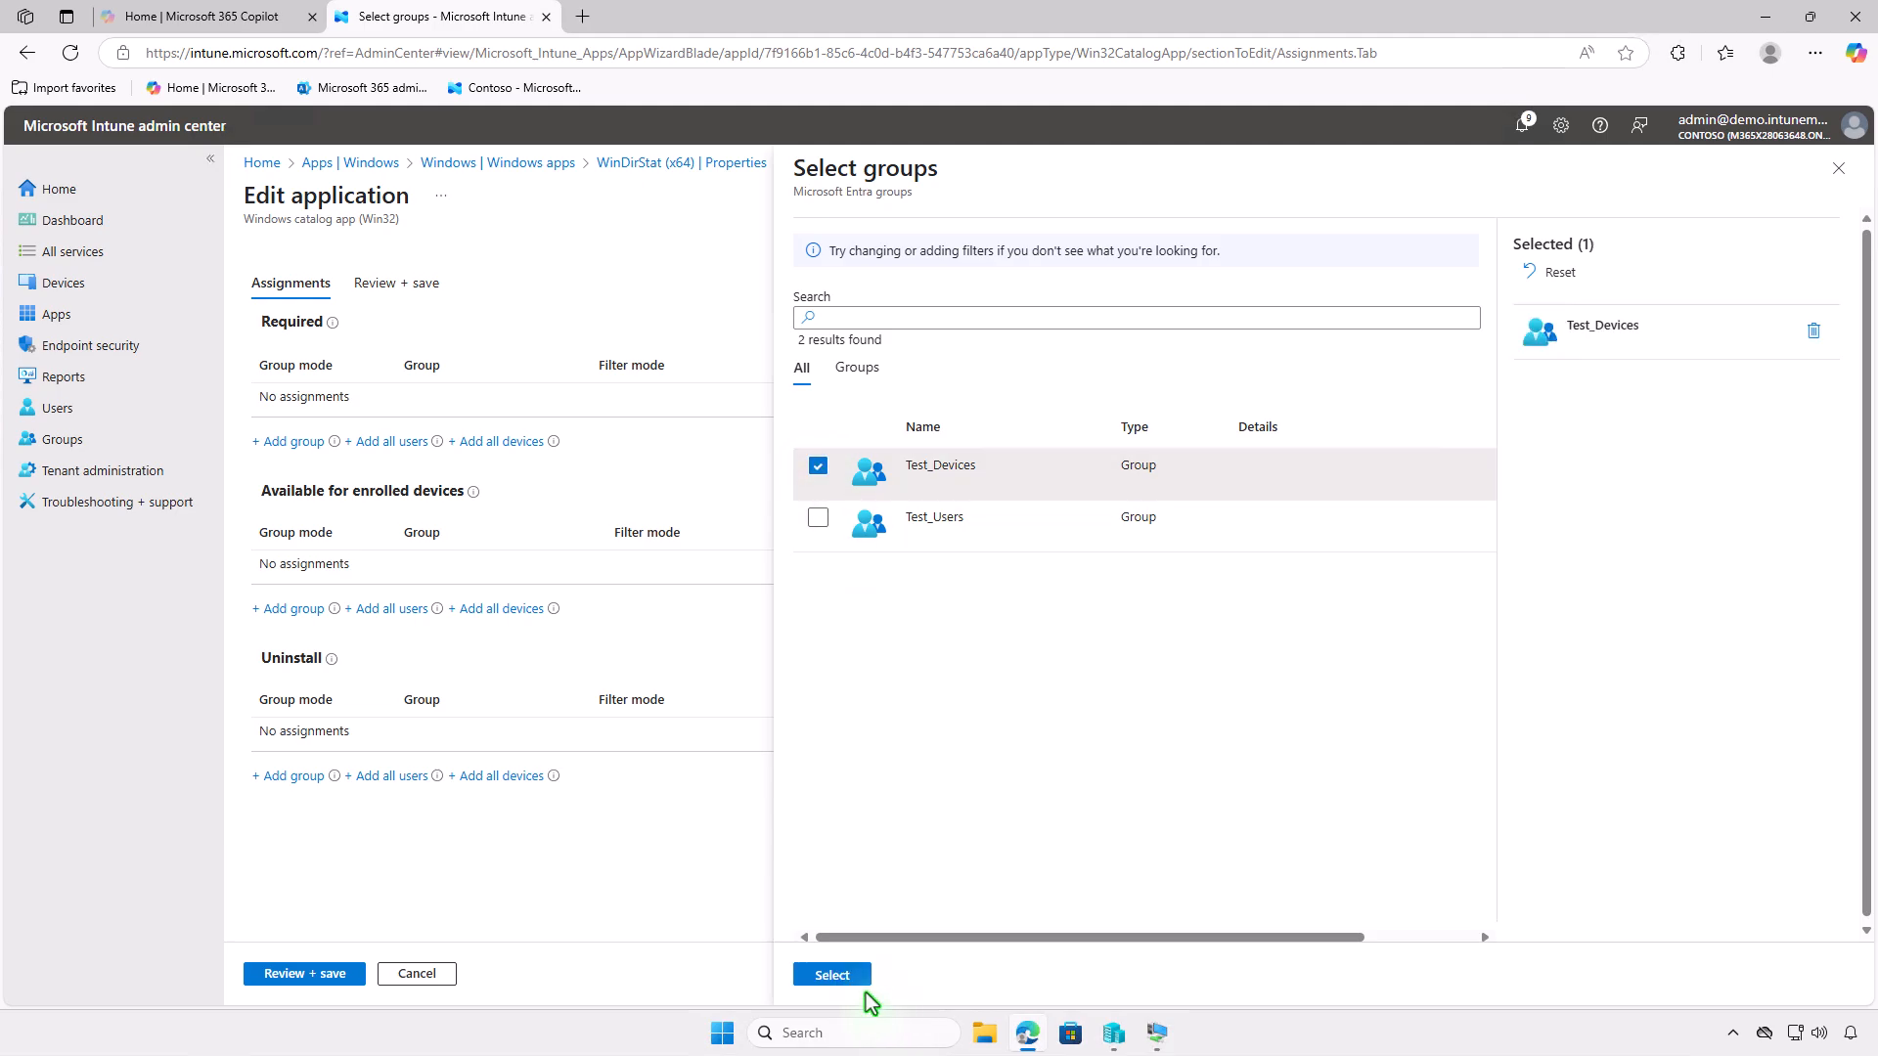
pyautogui.click(832, 975)
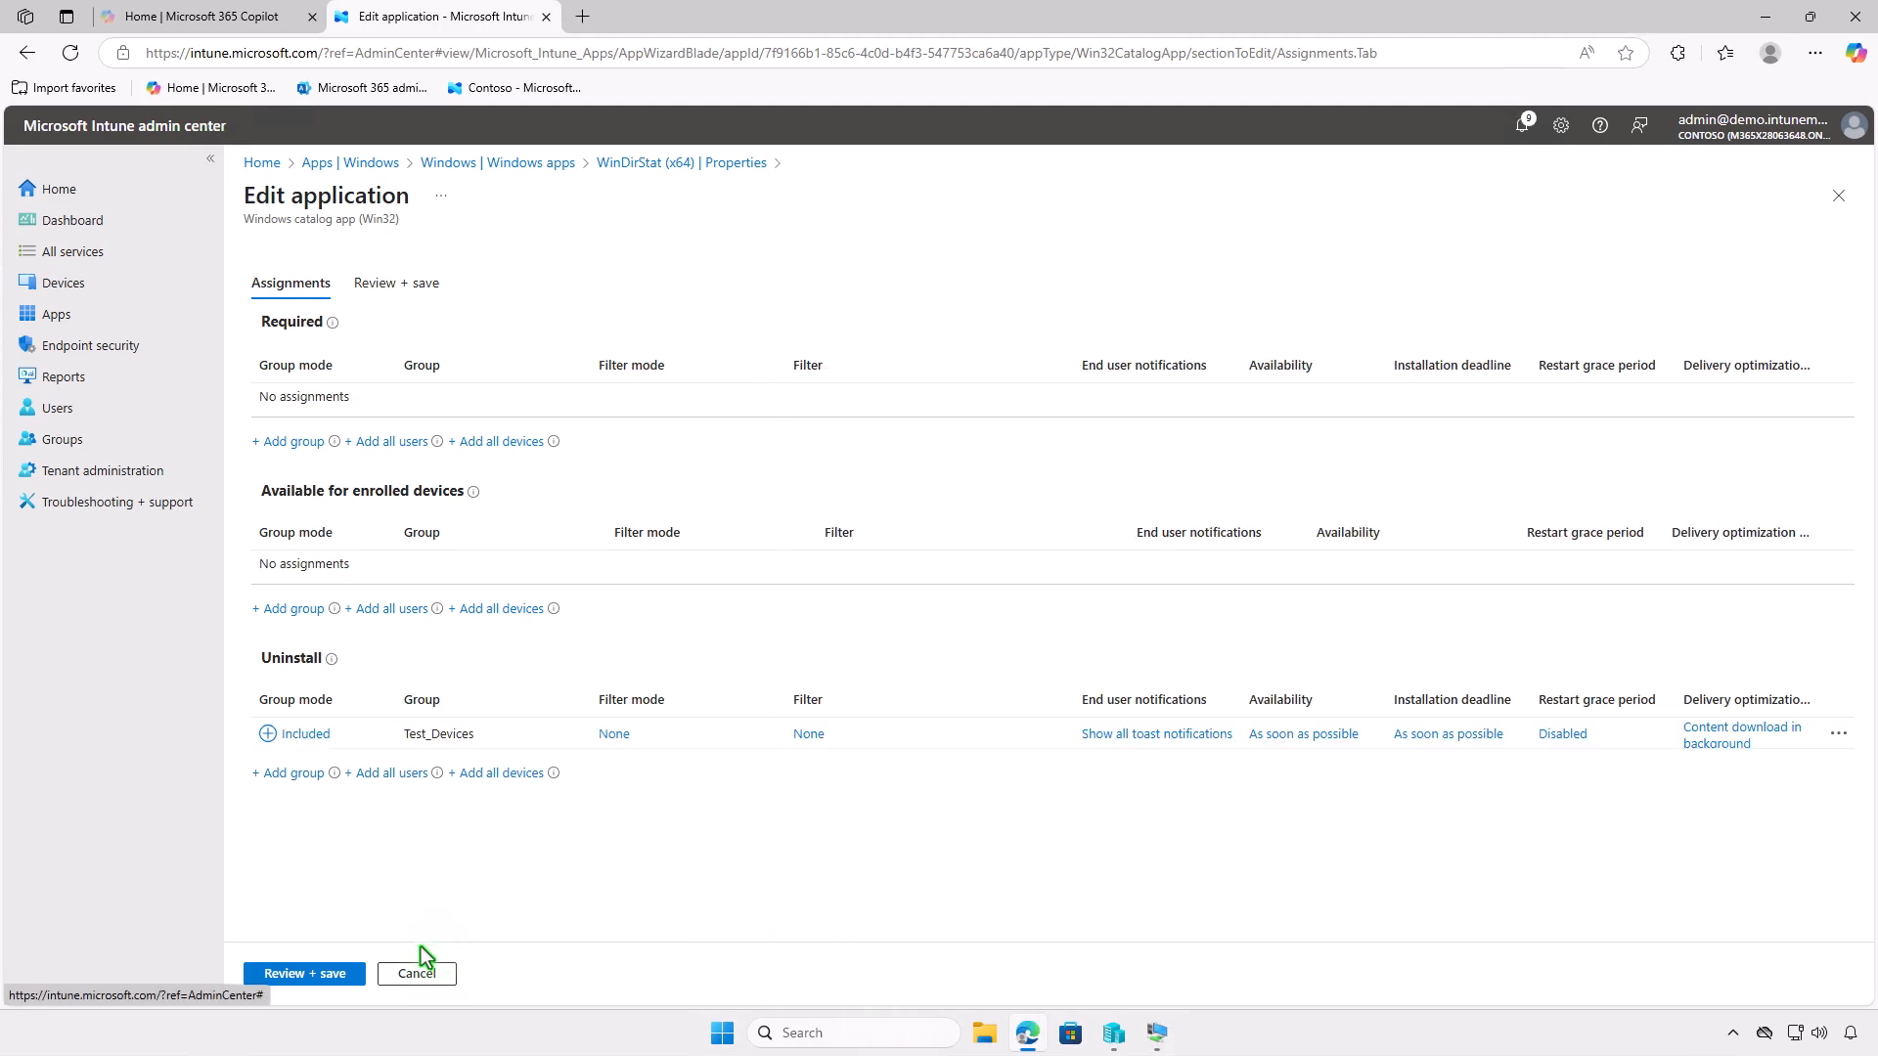
pyautogui.click(321, 976)
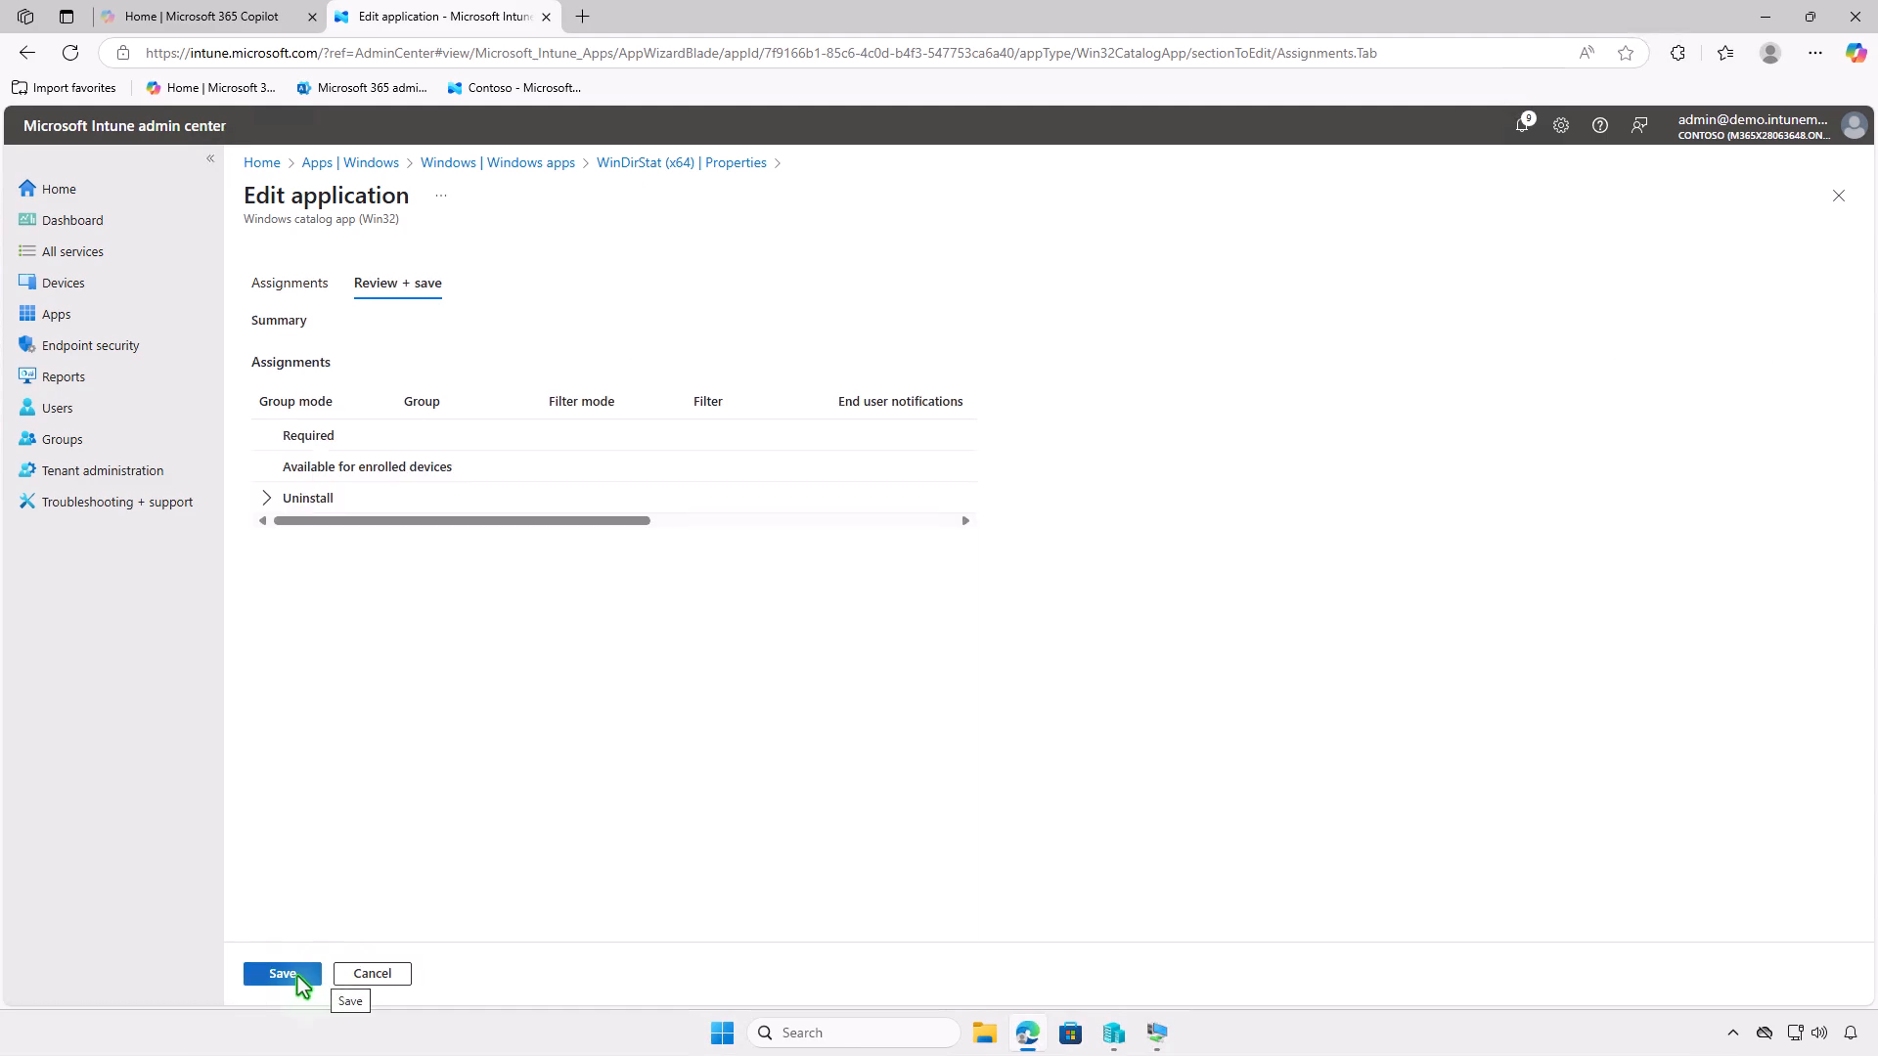
pyautogui.click(296, 975)
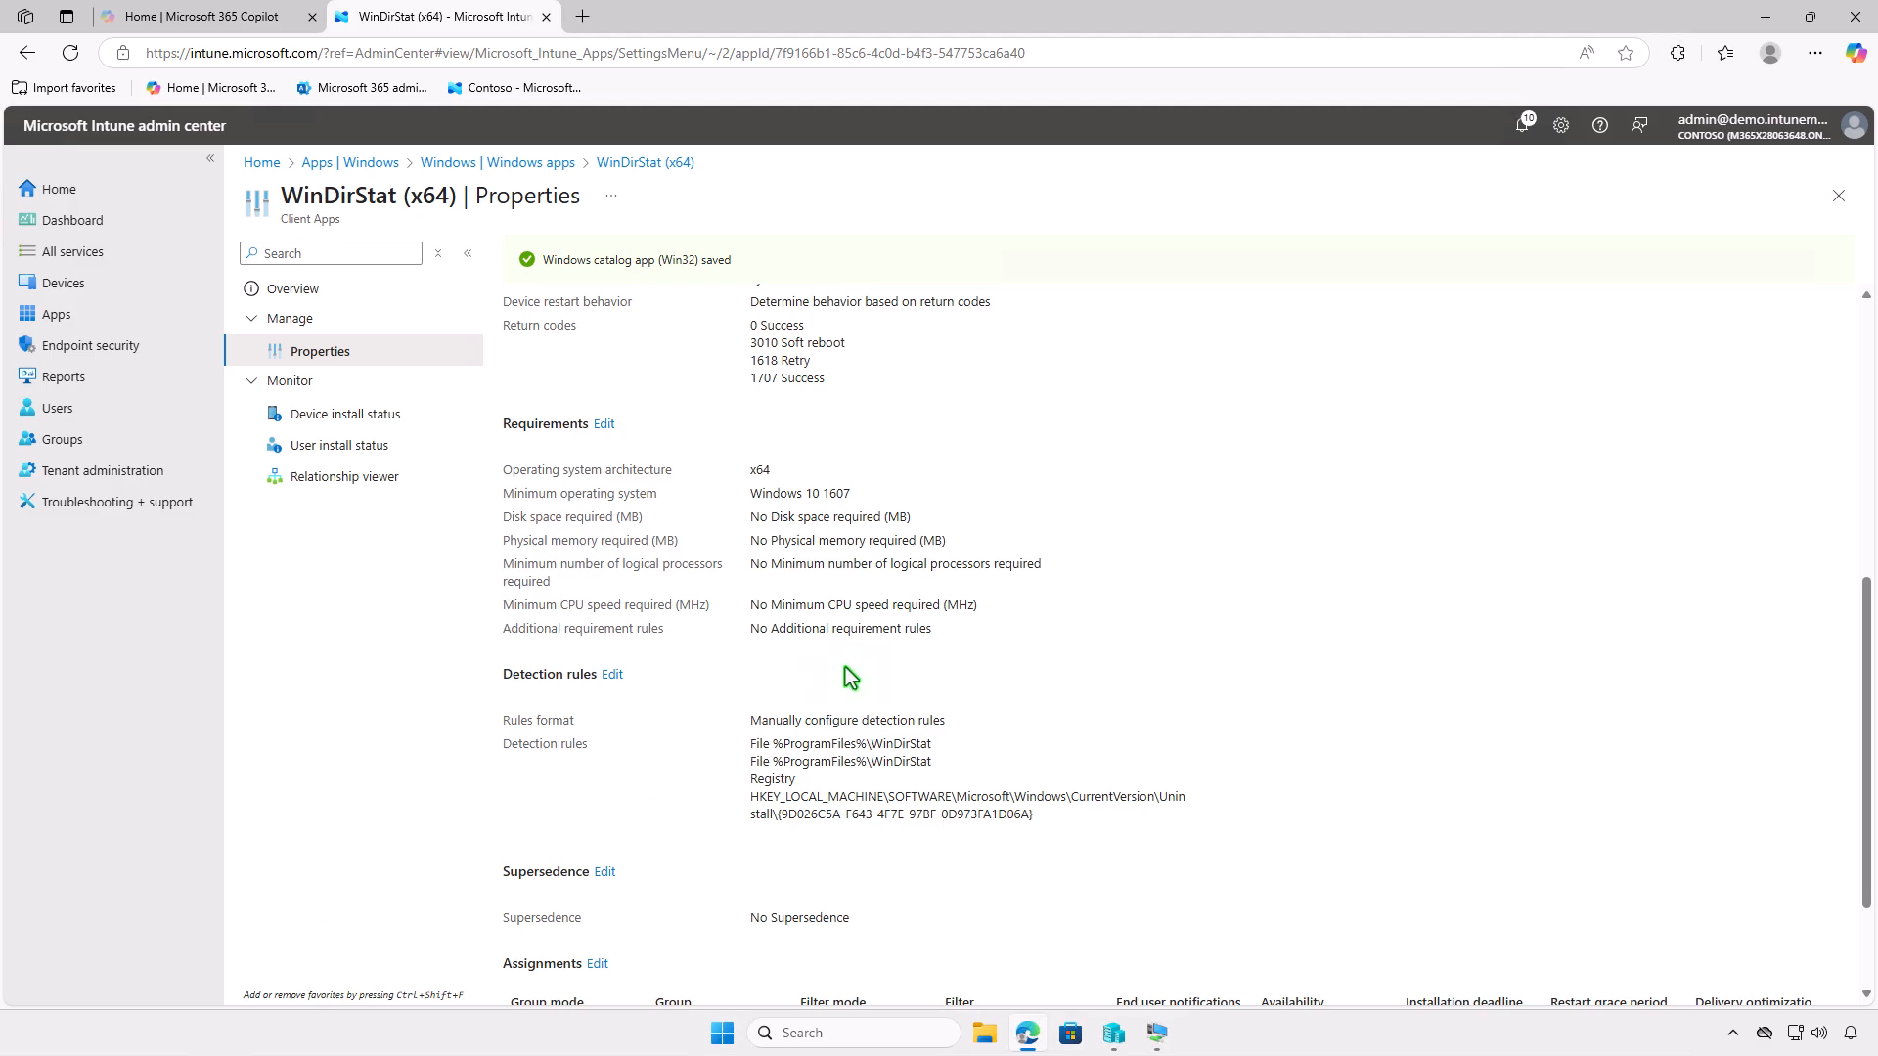
# - Return to the WIN10-CTL virtual machine, sync the device again in Company Portal and check the notifications for the WinDirStat uninstallation
pyautogui.click(1763, 16)
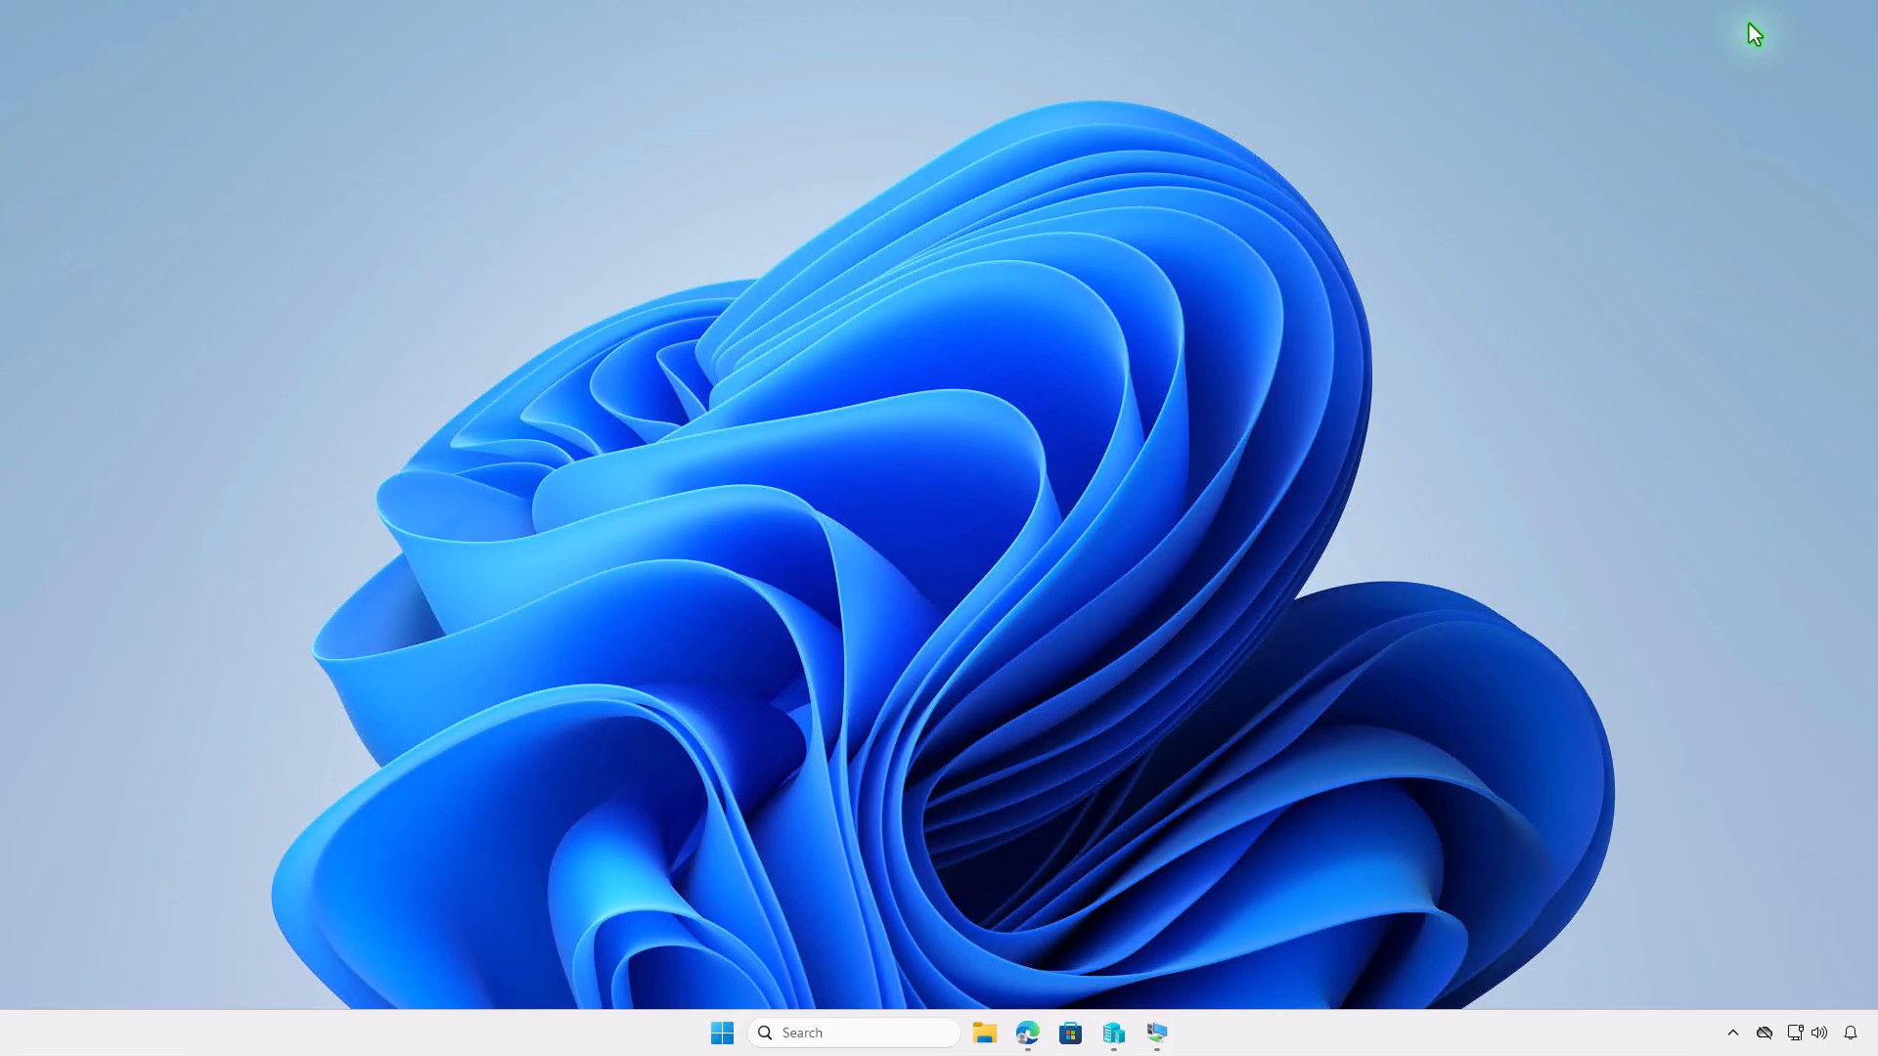
pyautogui.click(1158, 1032)
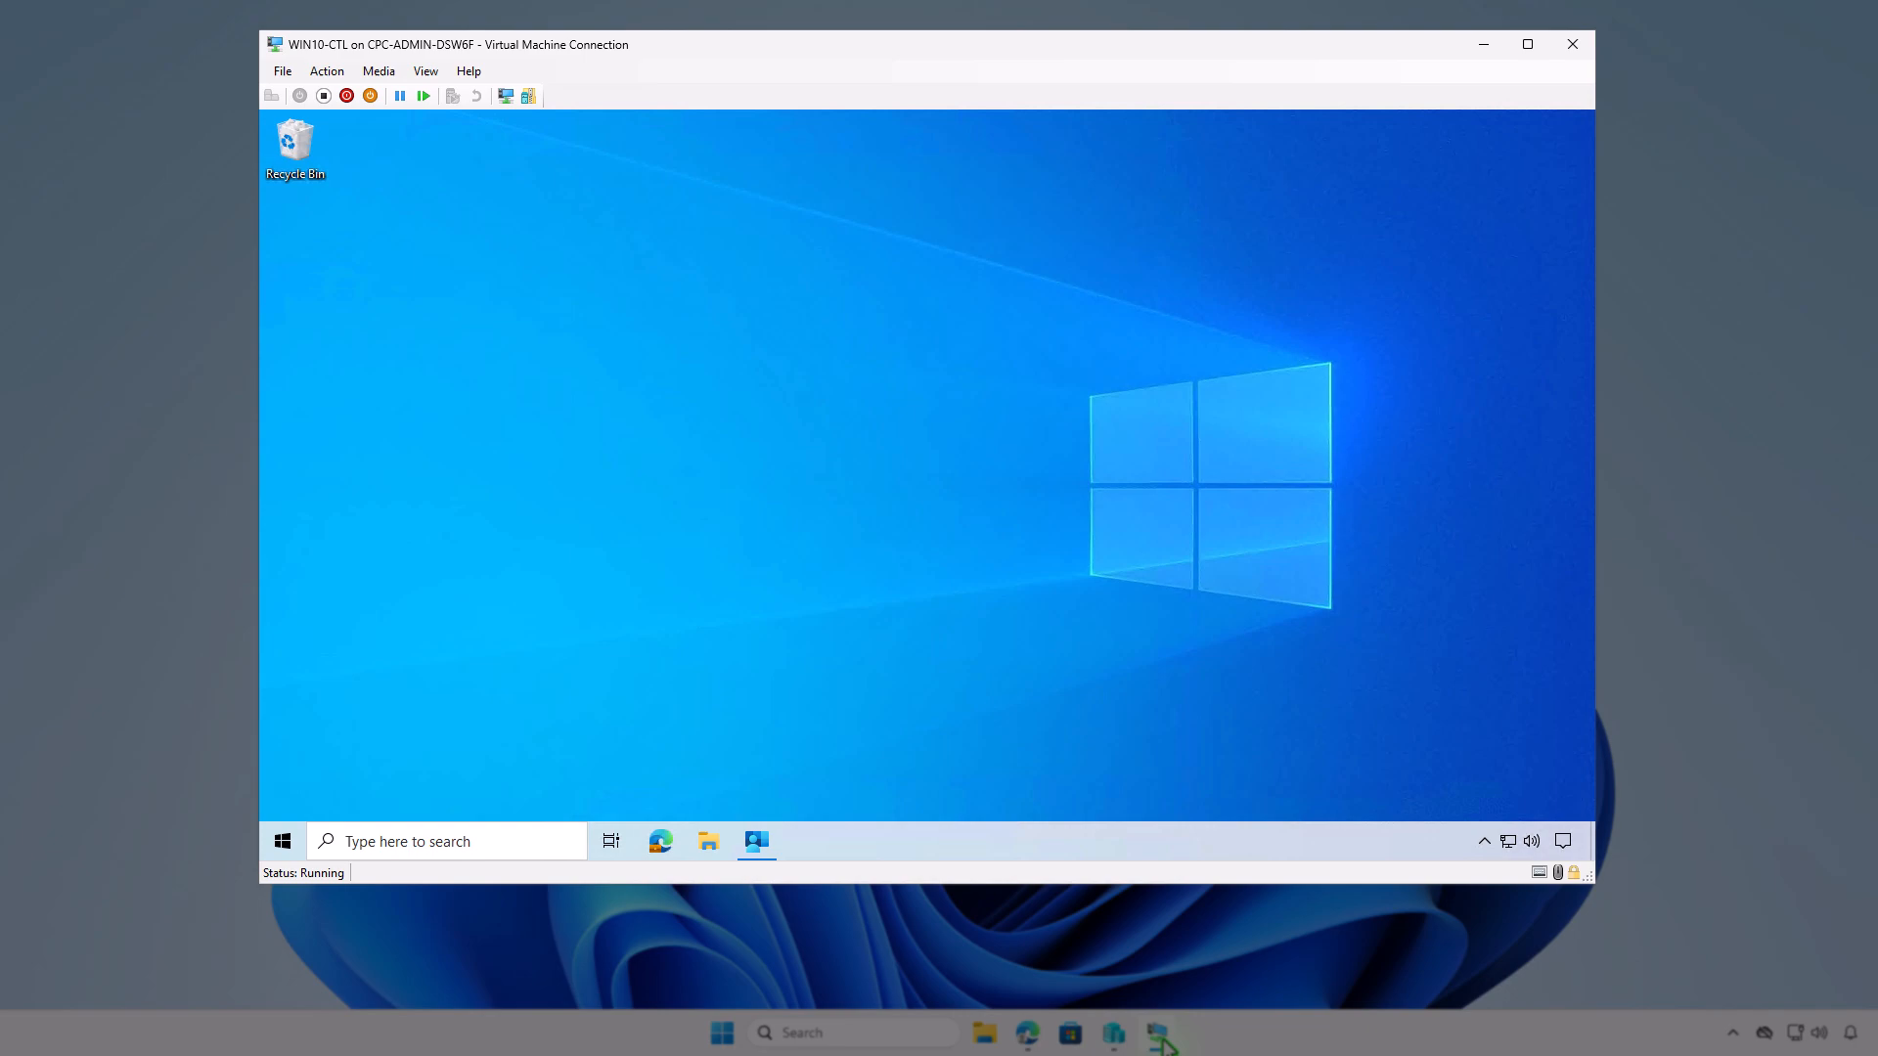
pyautogui.click(766, 852)
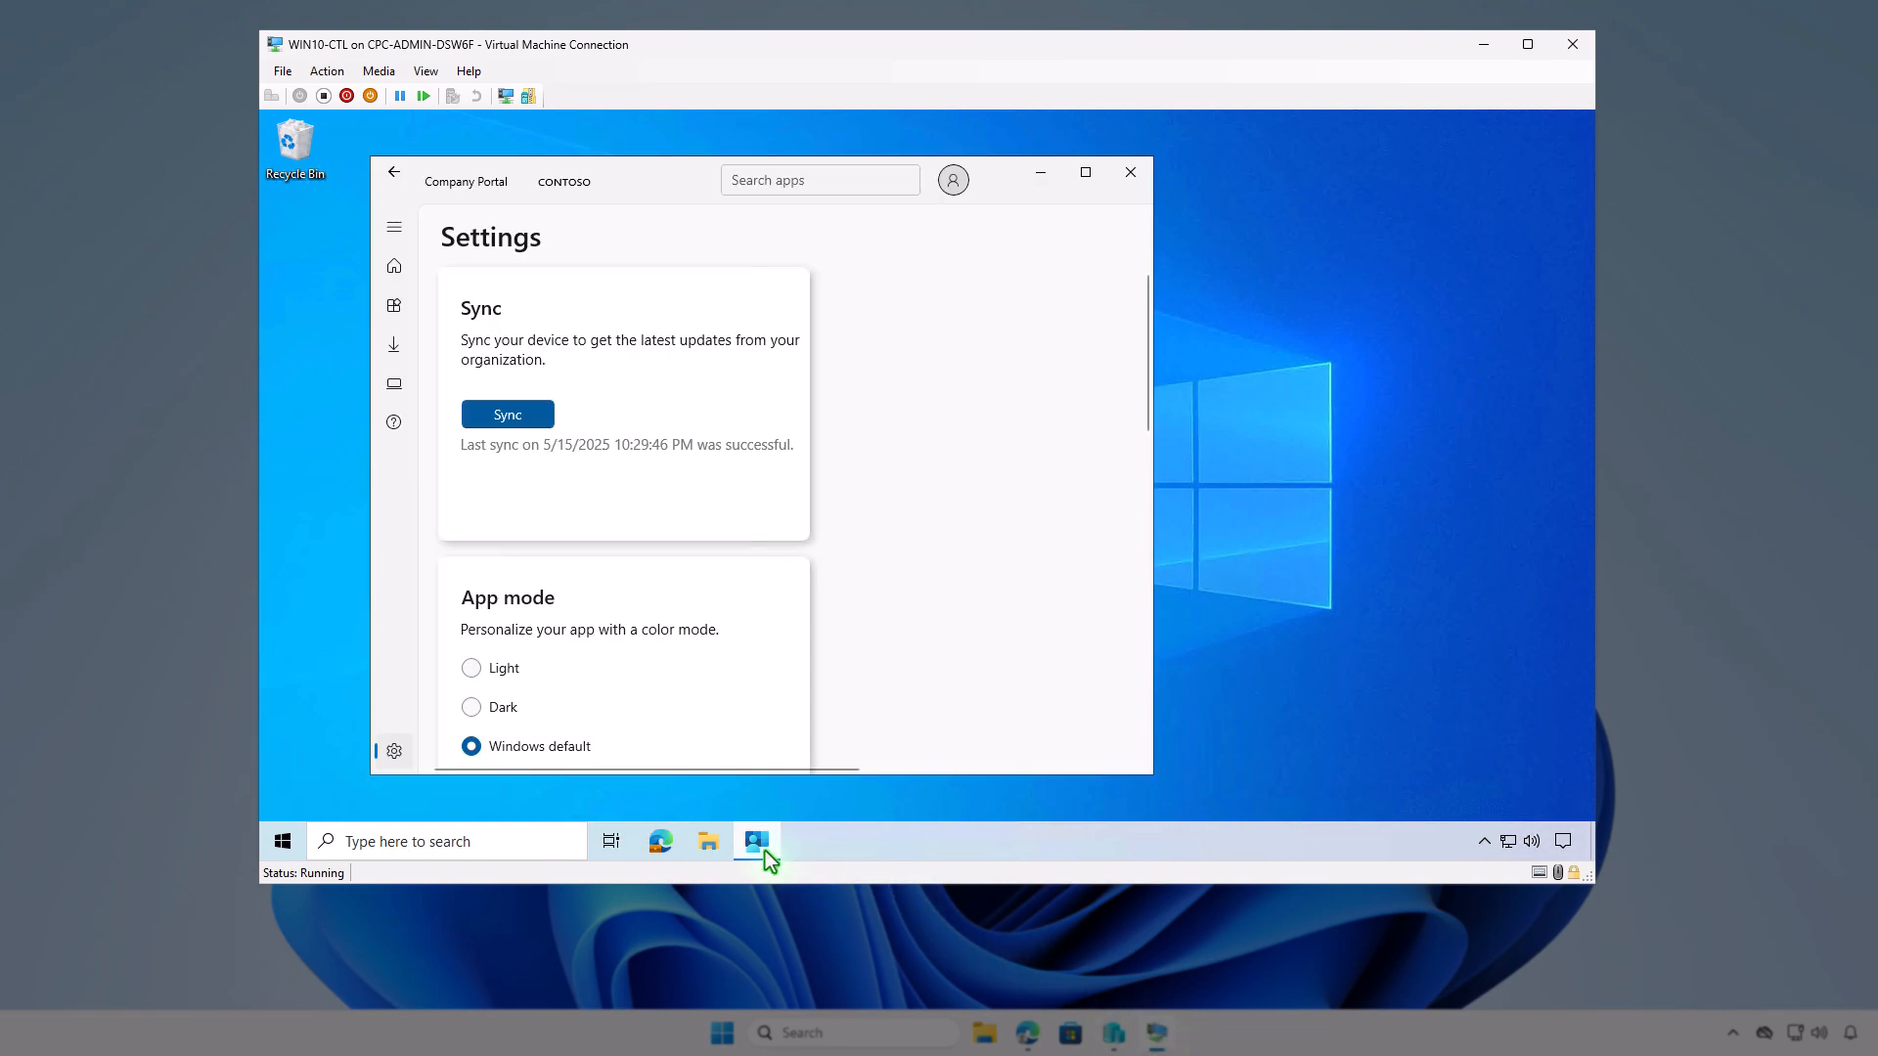
pyautogui.click(537, 415)
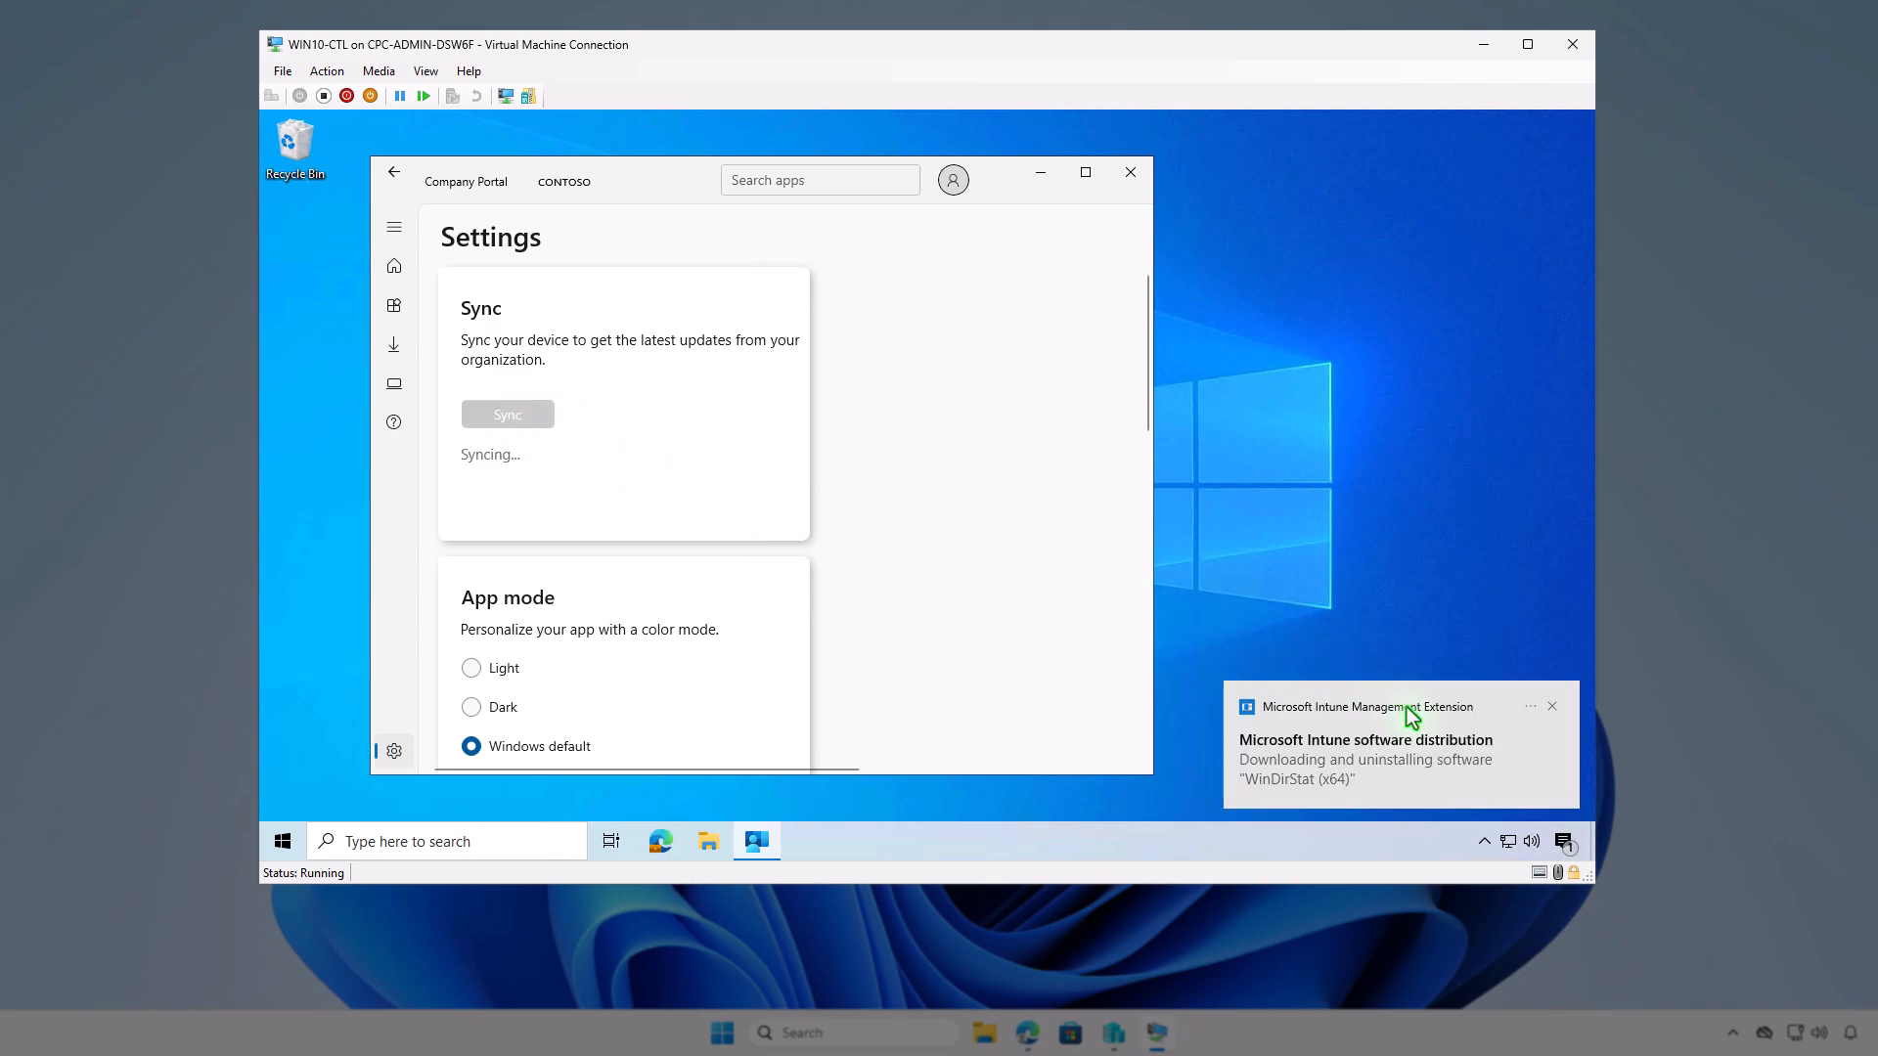
pyautogui.click(1563, 842)
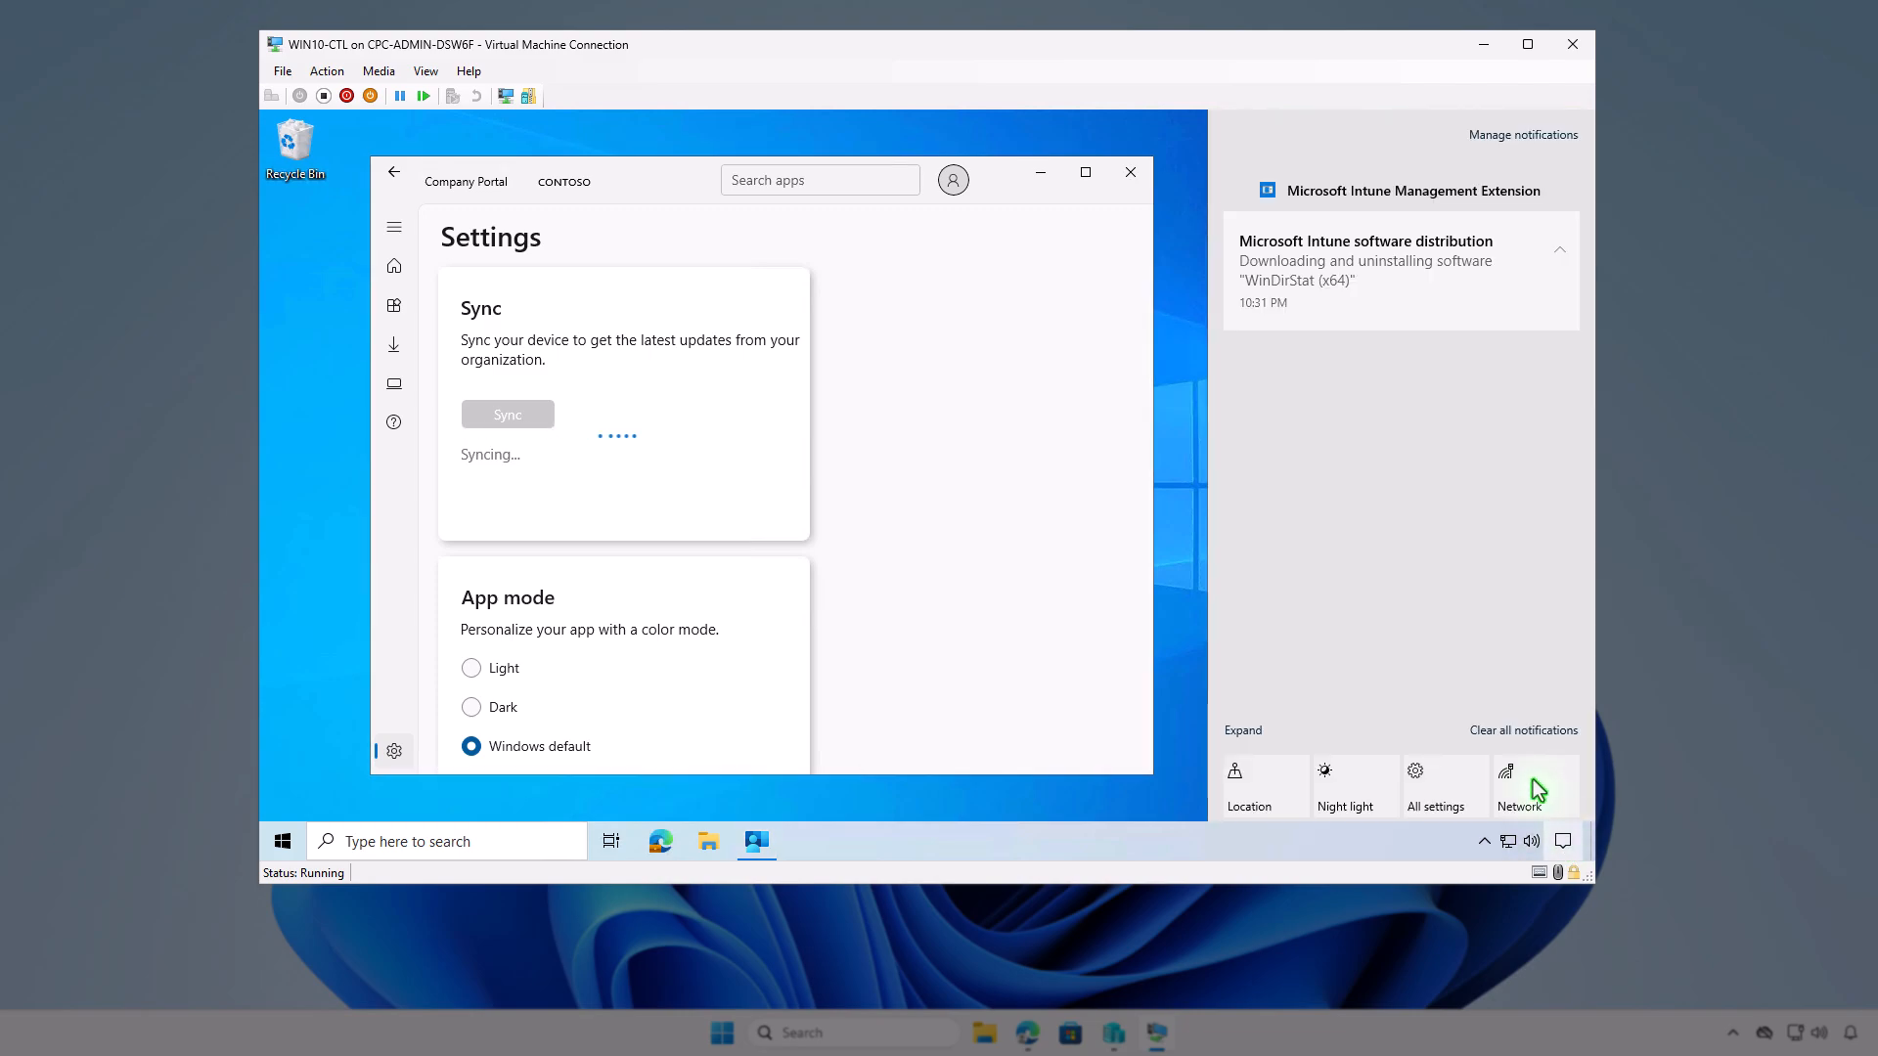